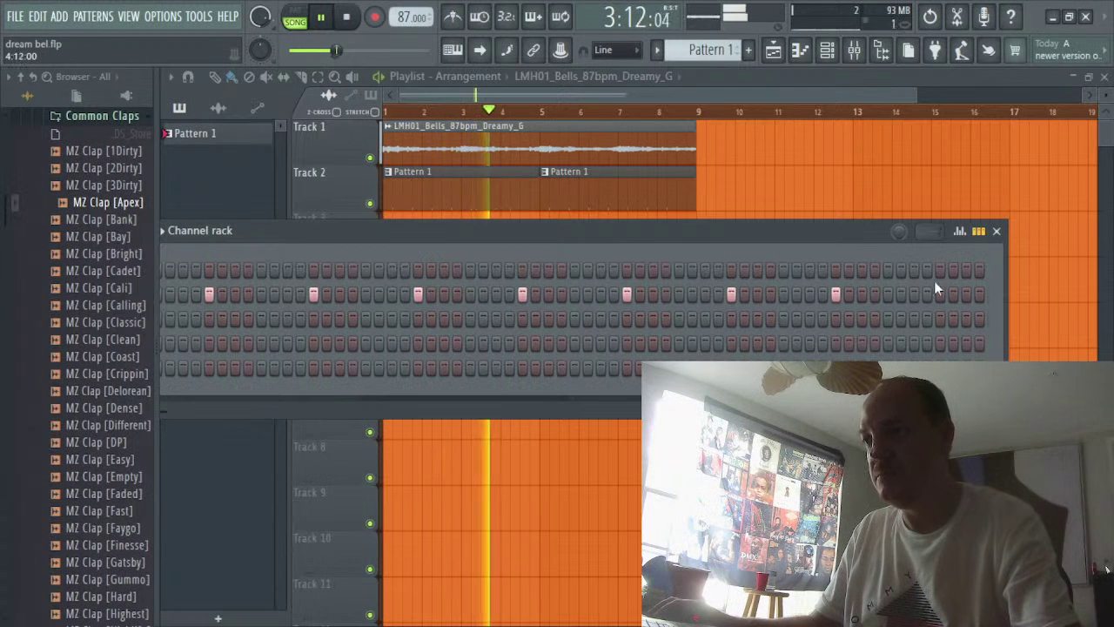
Bring the channel rack's channel names into view and open the Kicks sample folder in place of Common Claps
left_click_drag(444, 234, 606, 259)
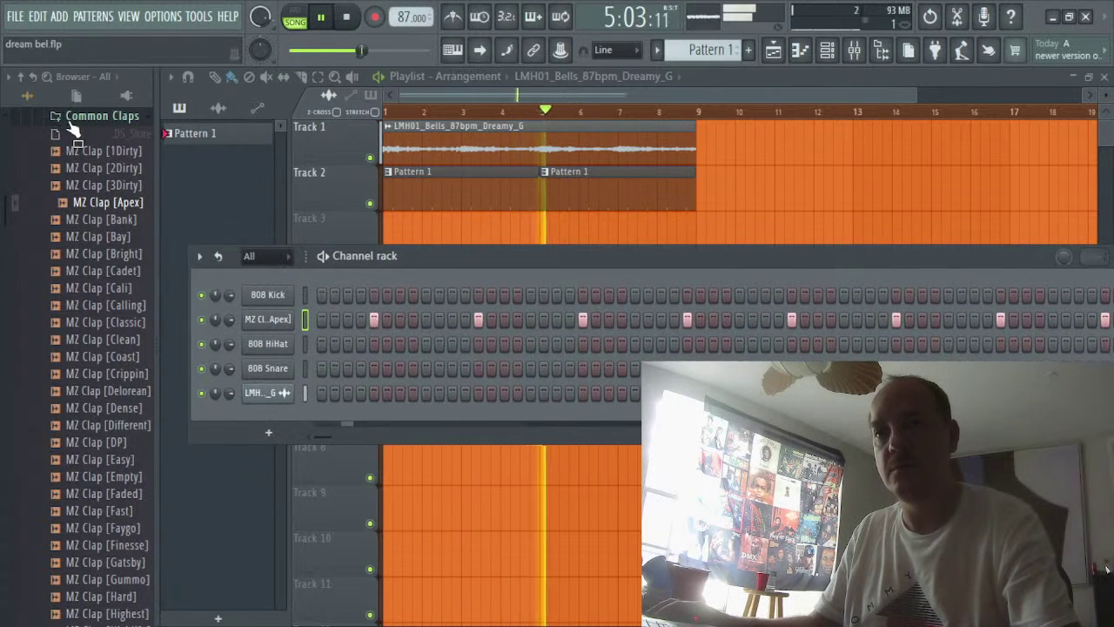
left_click(94, 116)
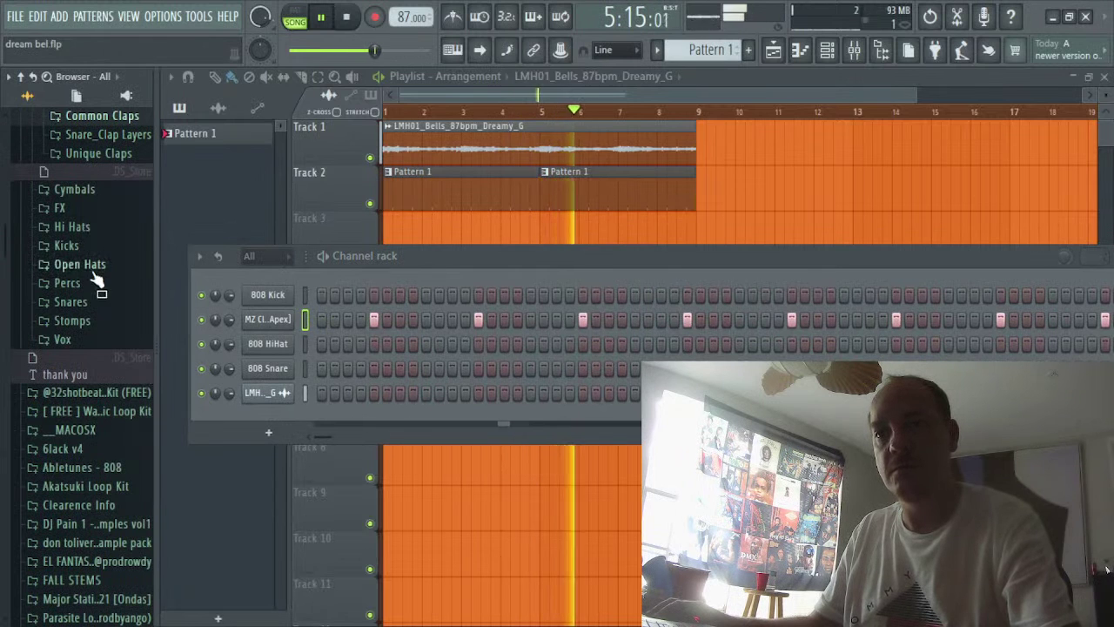
left_click(66, 245)
scroll(87, 296, "up", 3)
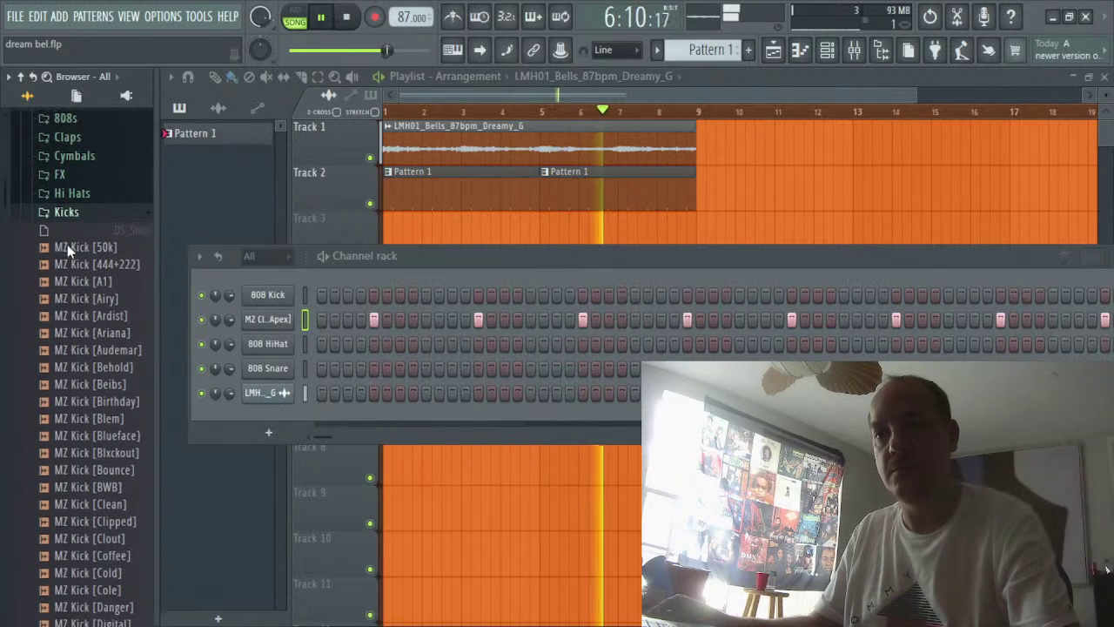
Audition several kick samples, including MZ Kick [Behold], [Beibs] and [Birthday]
left_click(90, 305)
left_click(76, 355)
left_click(80, 343)
left_click(81, 379)
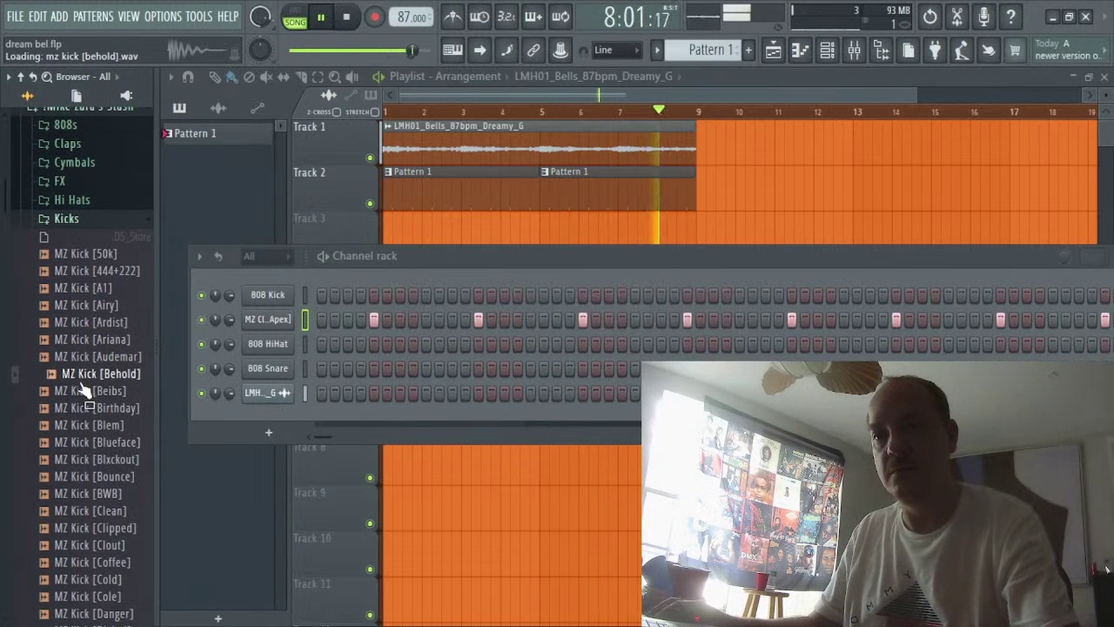
left_click(85, 392)
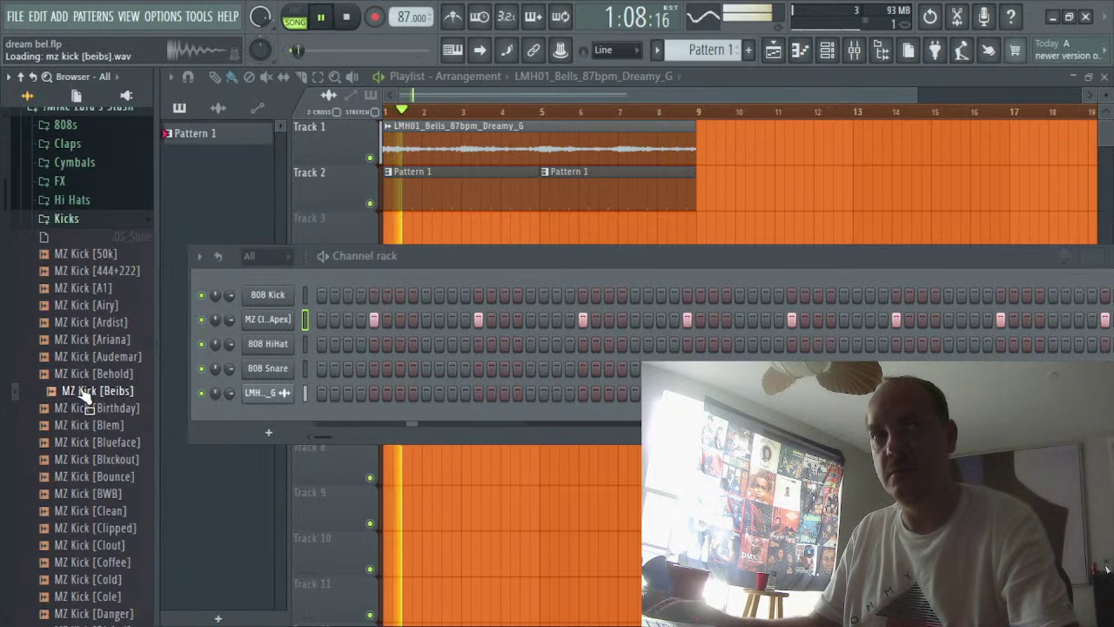
left_click(86, 411)
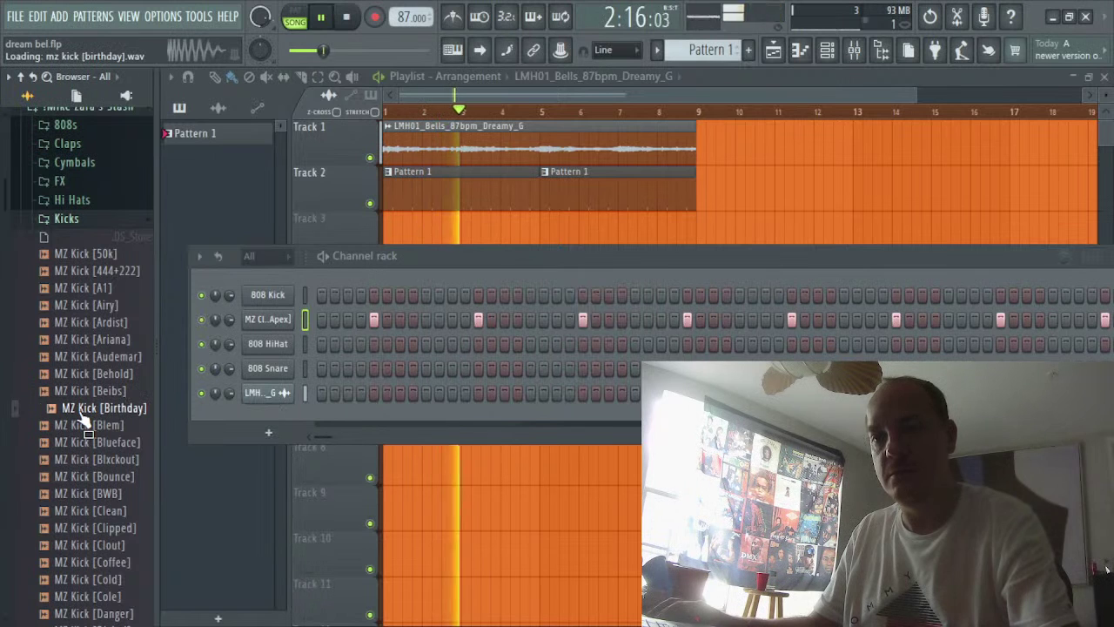
left_click(87, 424)
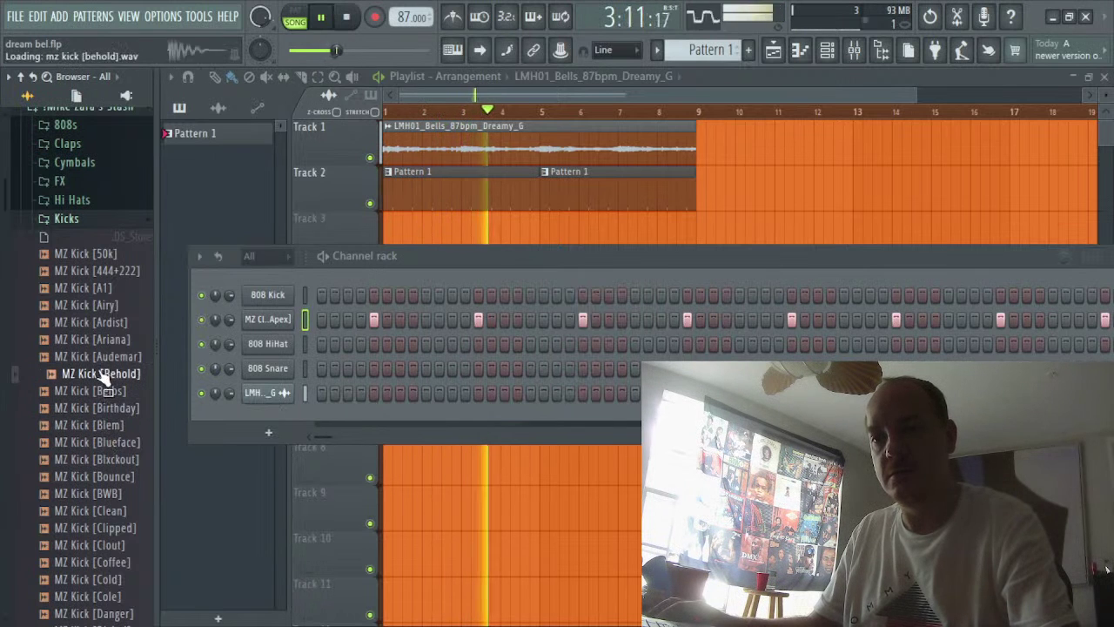
Replace the 808 Kick channel's sample with MZ Kick [Birthday] and place a hit on step 1
left_click(97, 407)
left_click_drag(97, 408, 302, 294)
key("space")
left_click(322, 296)
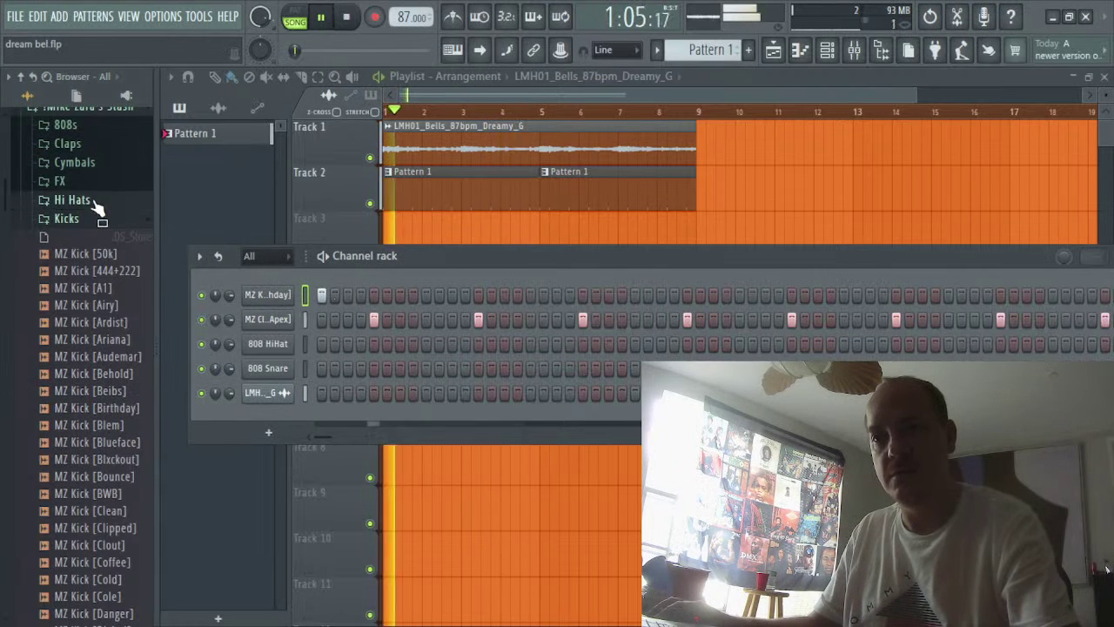
Replace the 808 HiHat channel's sample with MZ Hi Hat [All Star] from the Hi Hats folder
left_click(73, 200)
left_click(100, 202)
left_click(99, 186)
left_click_drag(102, 194, 261, 344)
Try filling the hi-hat channel every 4 steps, and fill it every 2 steps instead
right_click(261, 345)
left_click(480, 412)
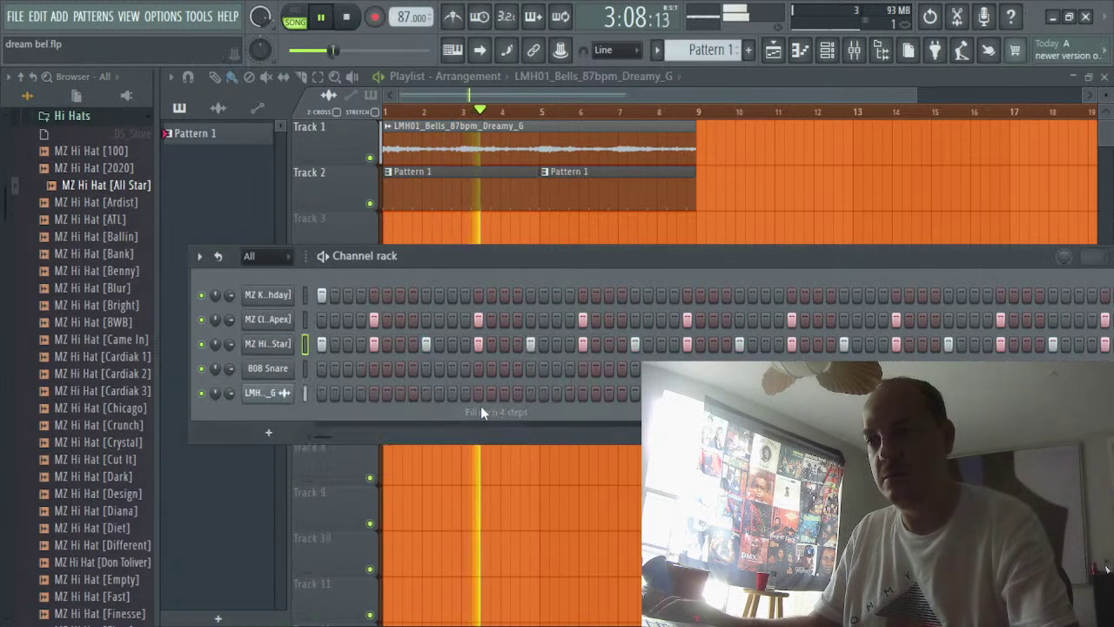
right_click(284, 348)
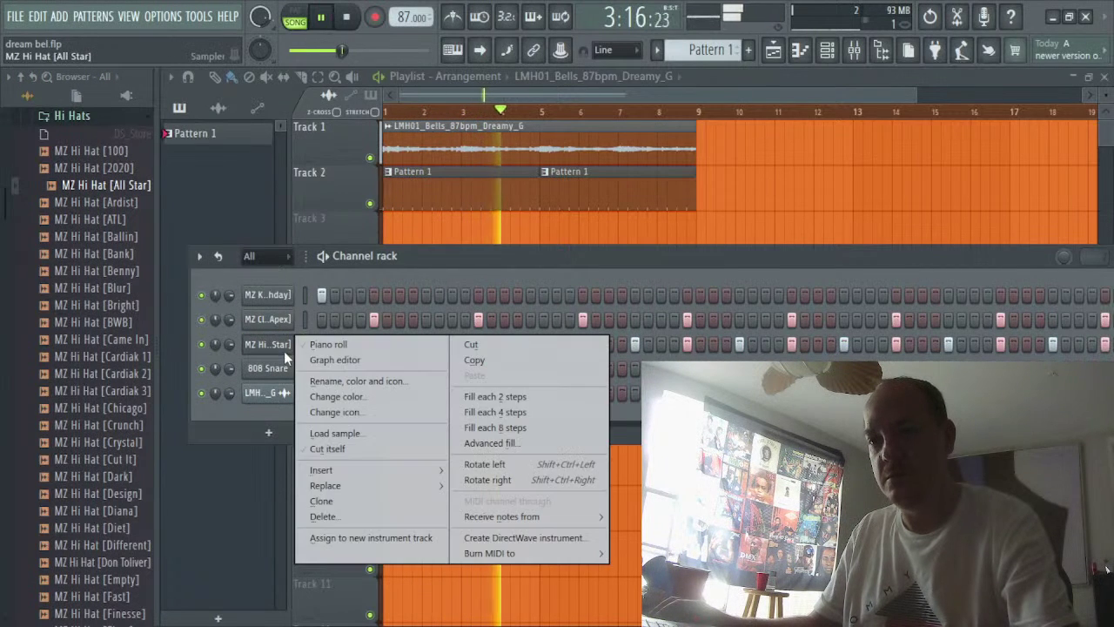
left_click(534, 399)
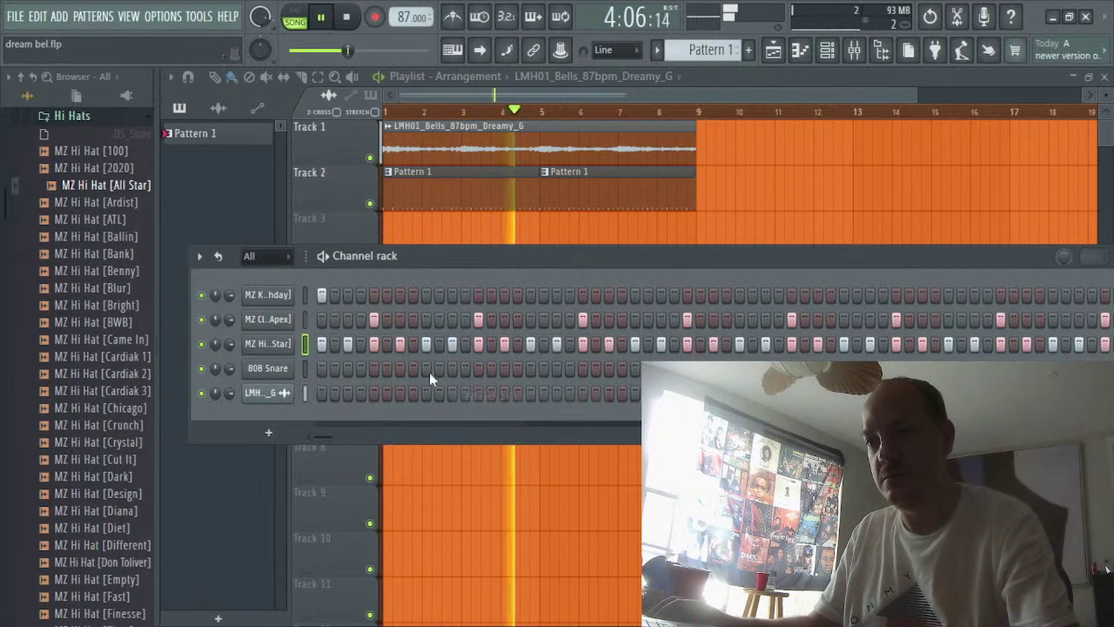
Add kick hits on steps 4, 7, 11, 14, 17, 27, 30, 33 and 45, shifting the channel rack to reach them
left_click(452, 295)
right_click(478, 295)
left_click(493, 295)
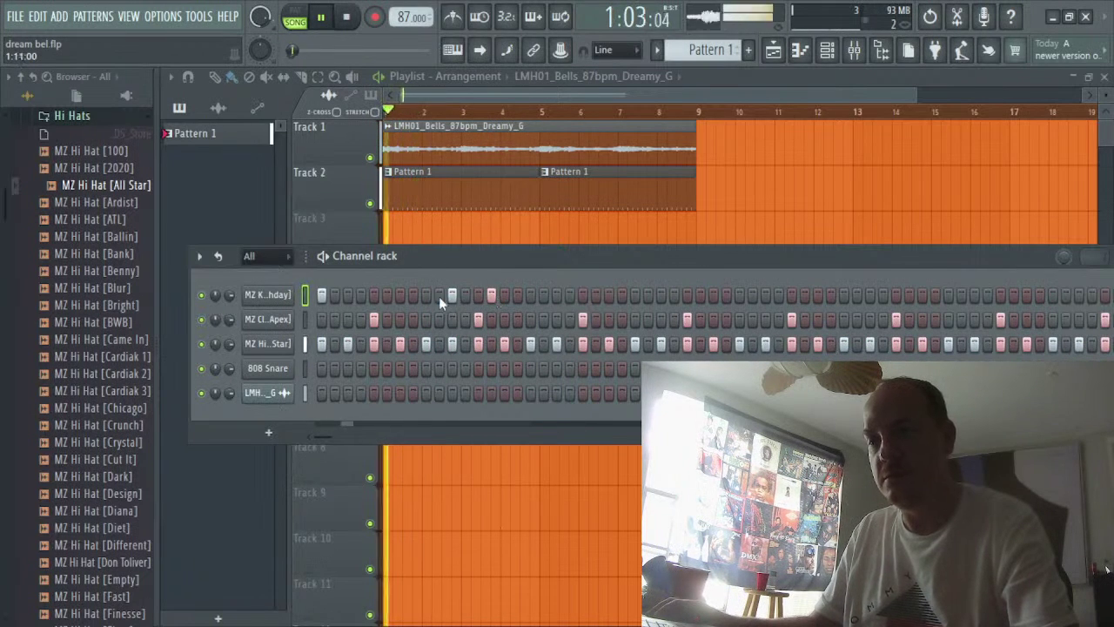
left_click(530, 295)
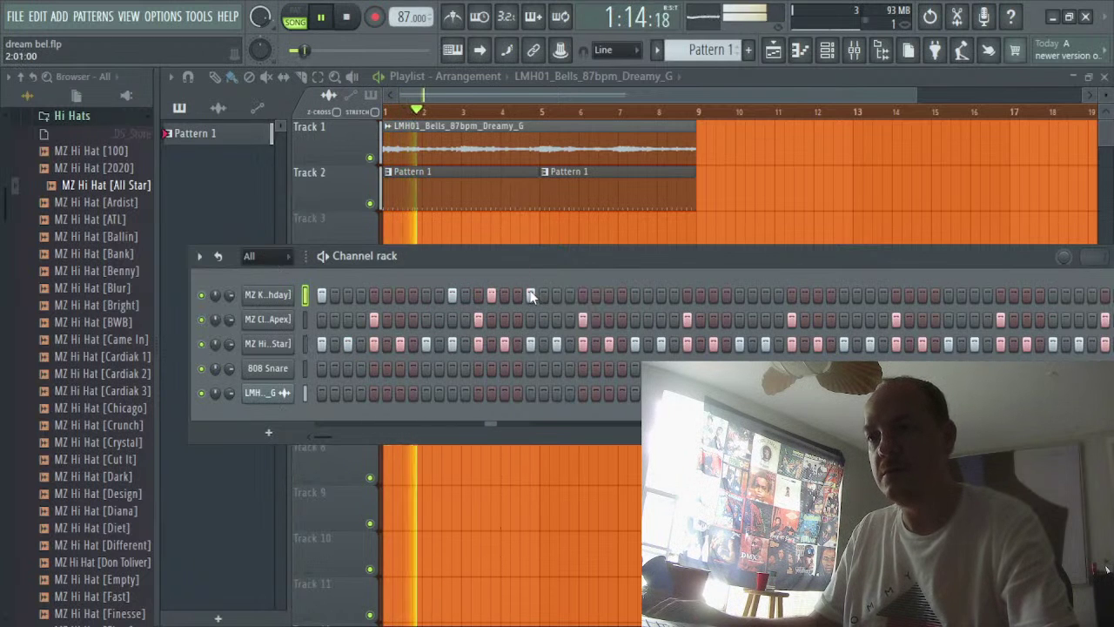
left_click(700, 295)
left_click_drag(541, 261, 429, 257)
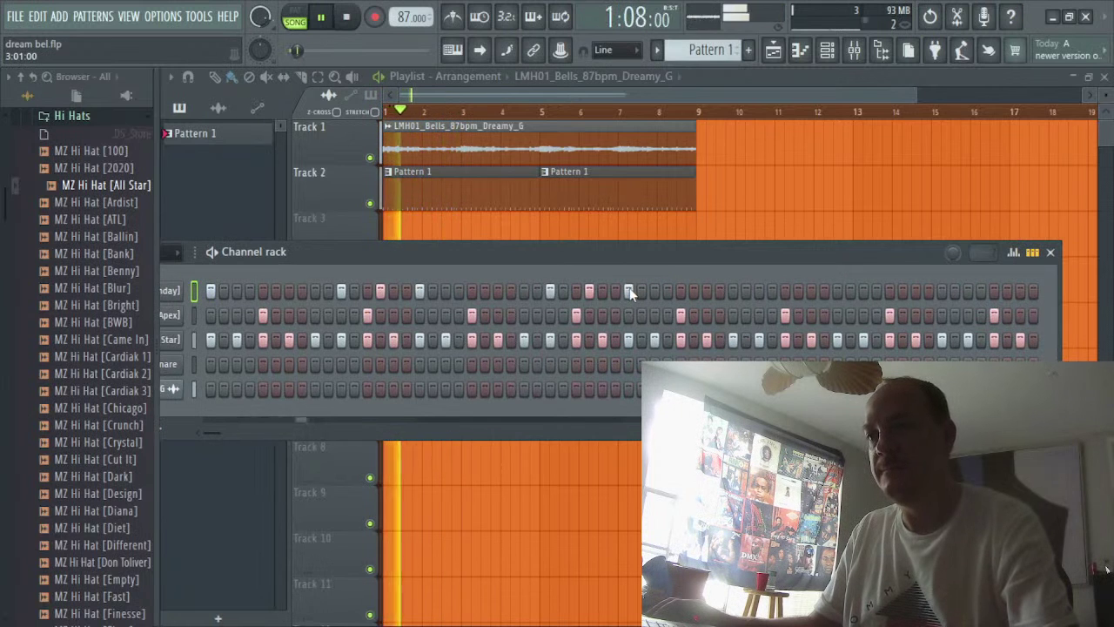
left_click_drag(466, 250, 502, 251)
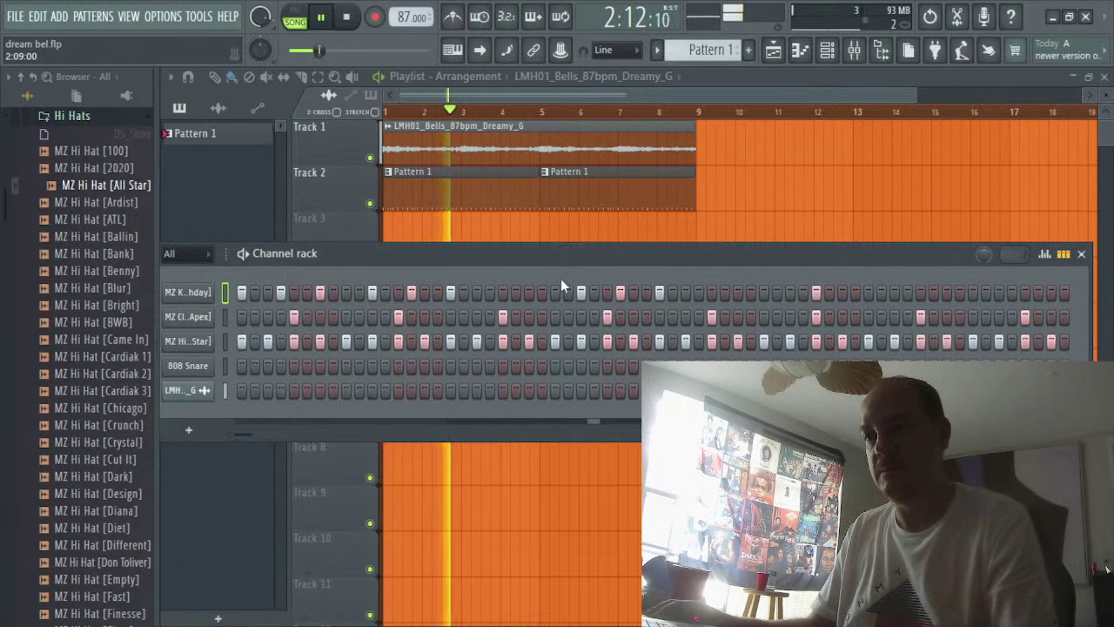
In the kick's piano roll, keep only the notes of bars 1 and 2 and duplicate them into bars 3 and 4
right_click(209, 294)
left_click(253, 292)
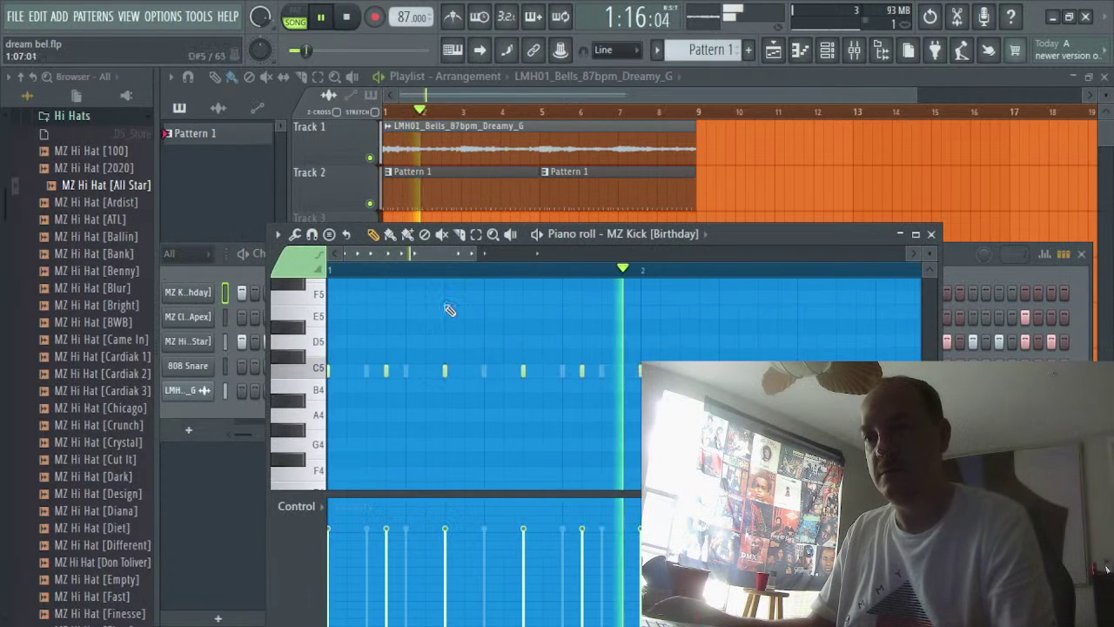
left_click_drag(476, 254, 654, 301)
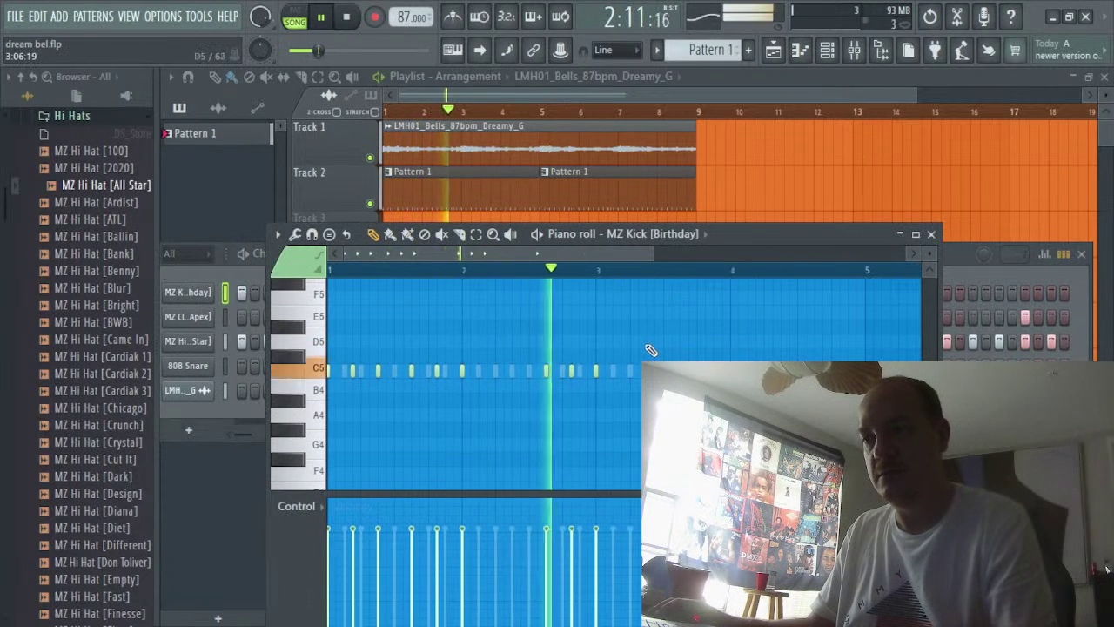
left_click(476, 233)
key("ctrl+a")
left_click(372, 234)
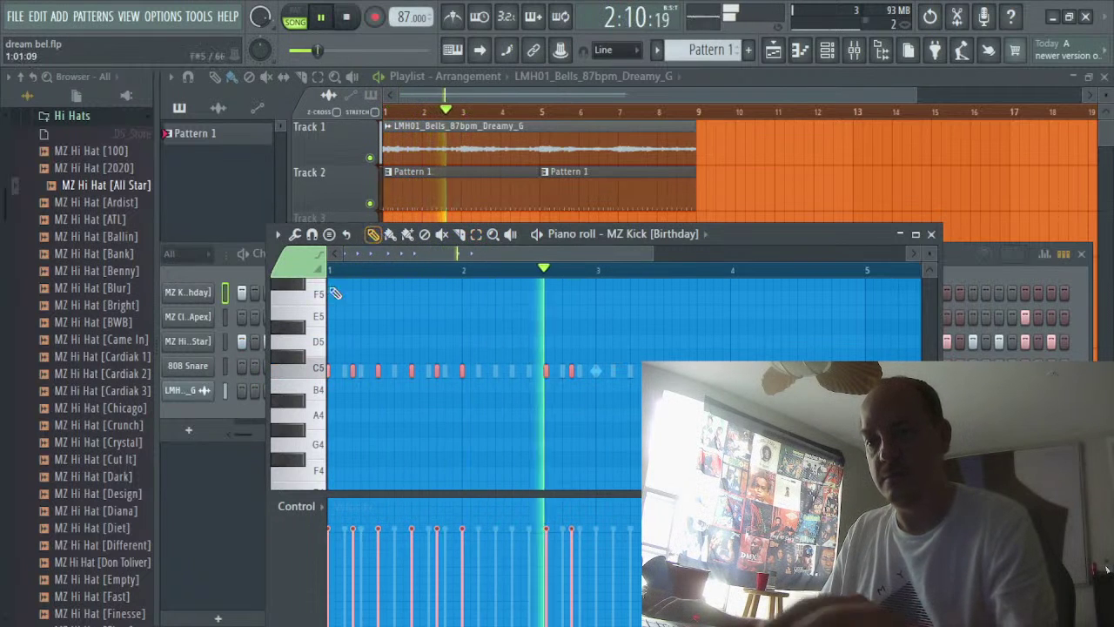
mouse_move(331, 369)
left_mouse_down()
mouse_move(599, 393)
mouse_move(594, 402)
left_mouse_up()
key("space")
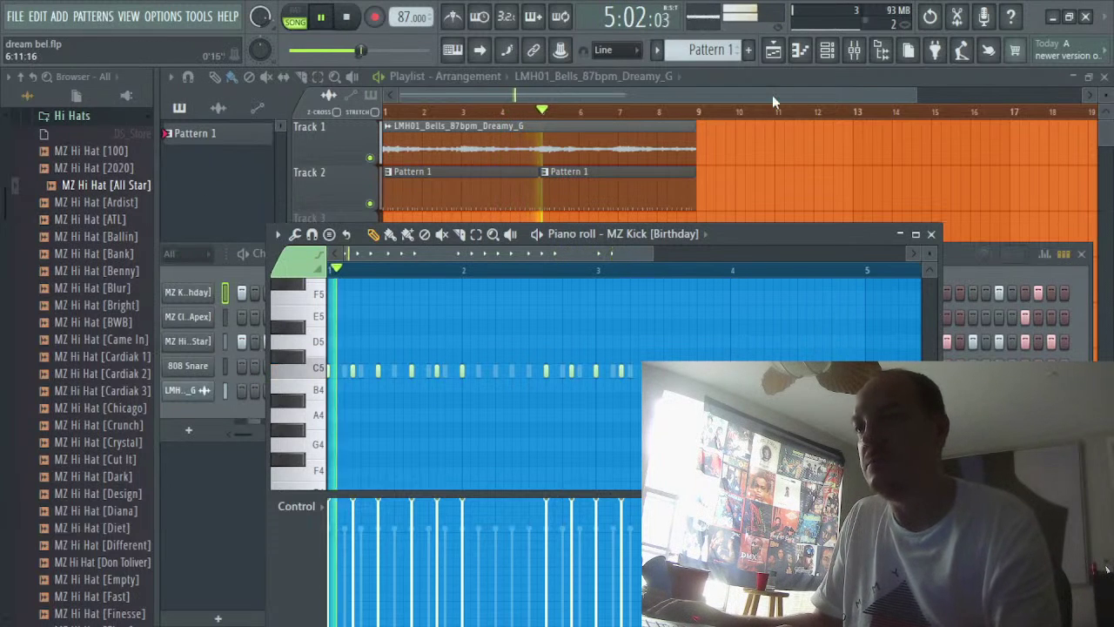
Fill all remaining empty steps of the hi-hat channel, move the channel rack up and close it
left_click(833, 53)
key("space")
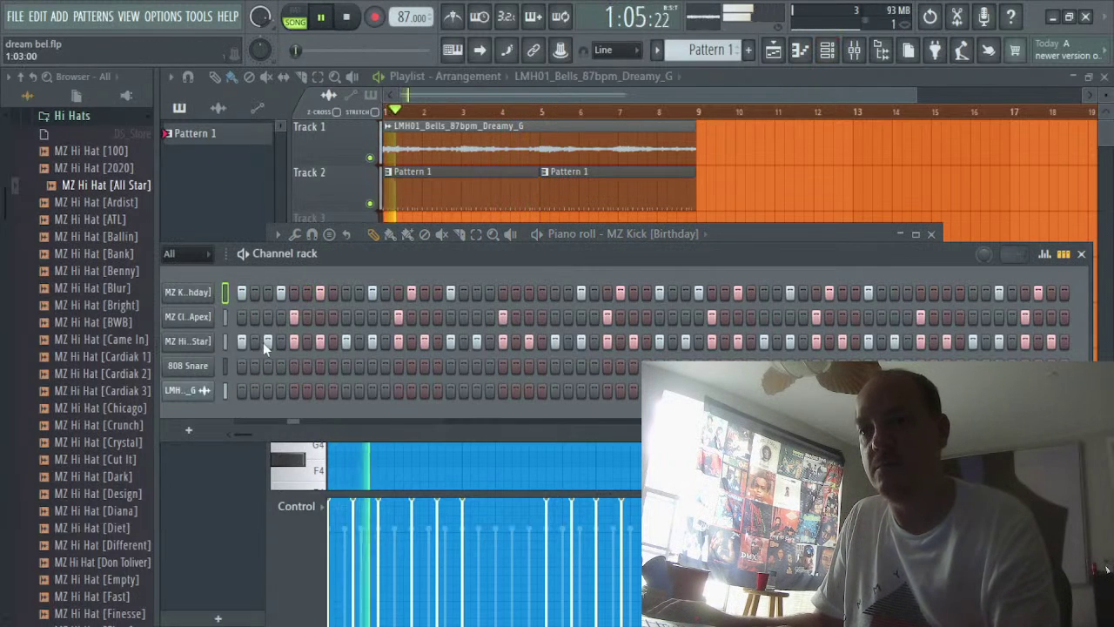
key("space")
left_click_drag(254, 342, 1064, 342)
key("space")
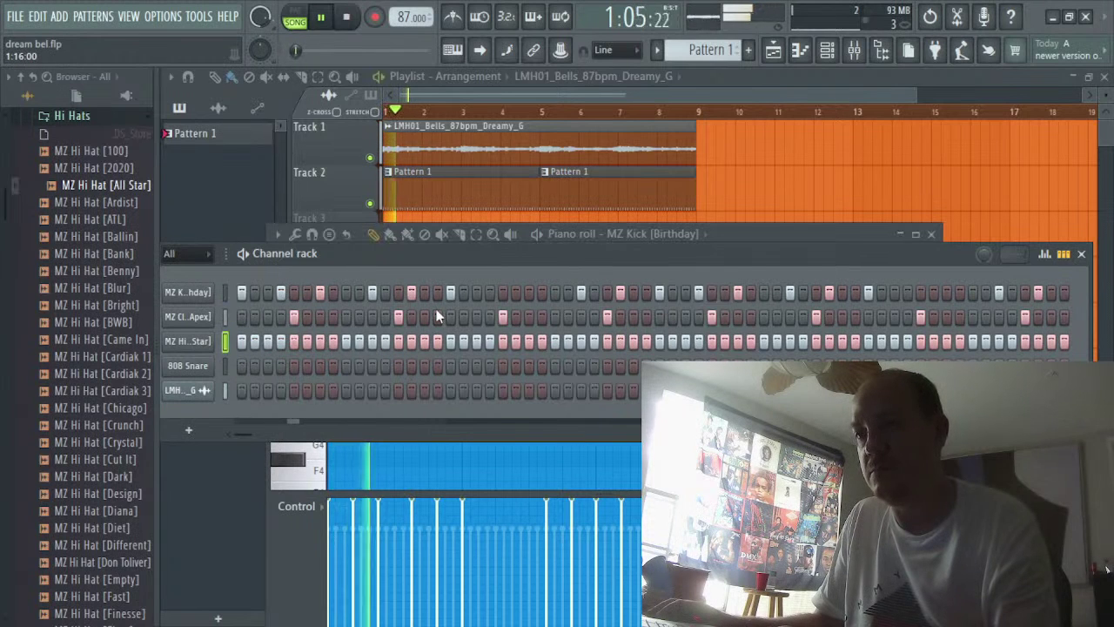
left_click_drag(458, 263, 507, 83)
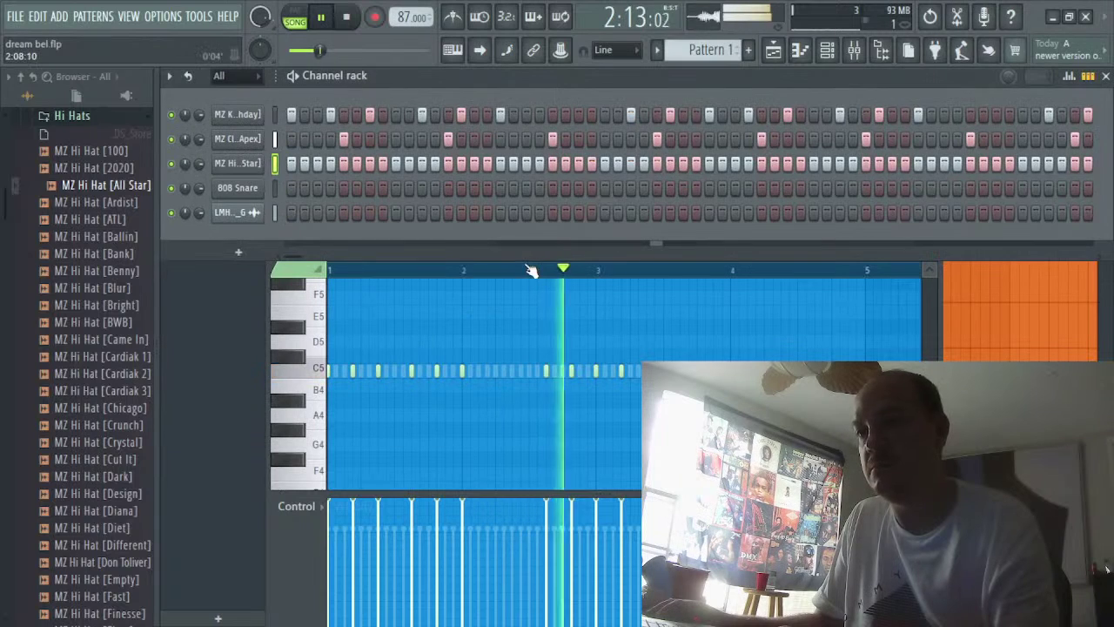
left_click(1105, 76)
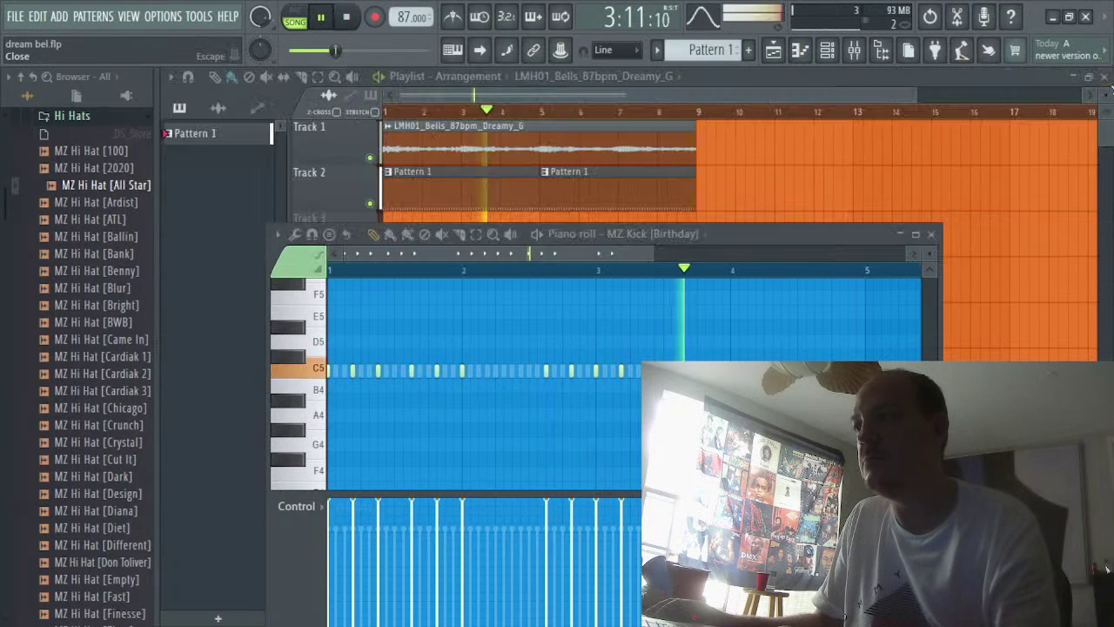
Open the Open Hats folder and audition MZ Open Hat [24hrs] and [1400] against the playing beat
left_click(63, 119)
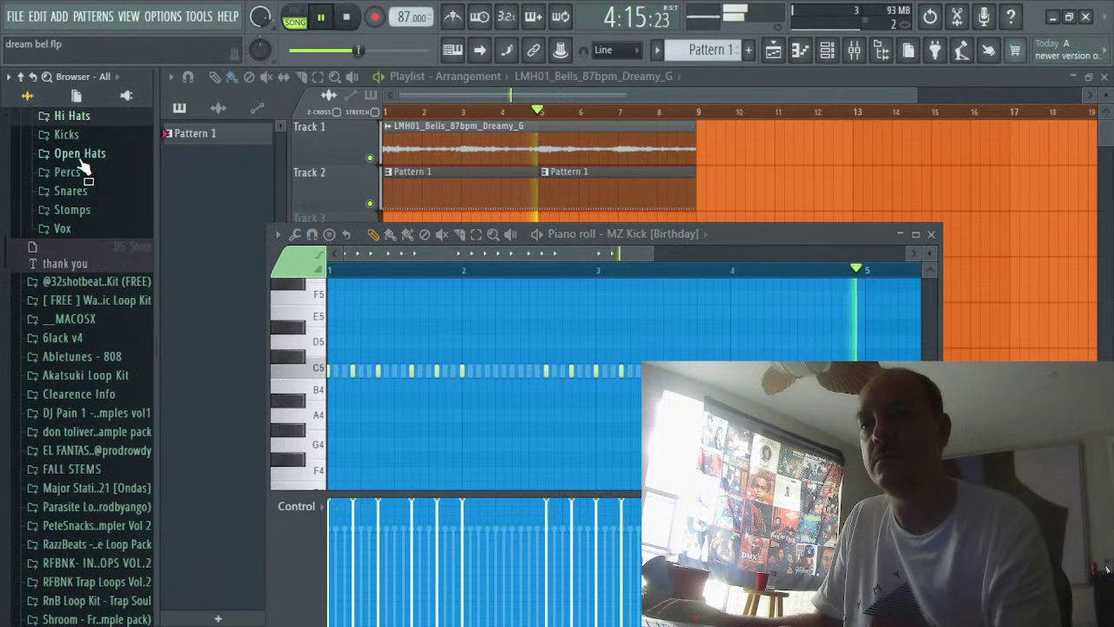
left_click(80, 157)
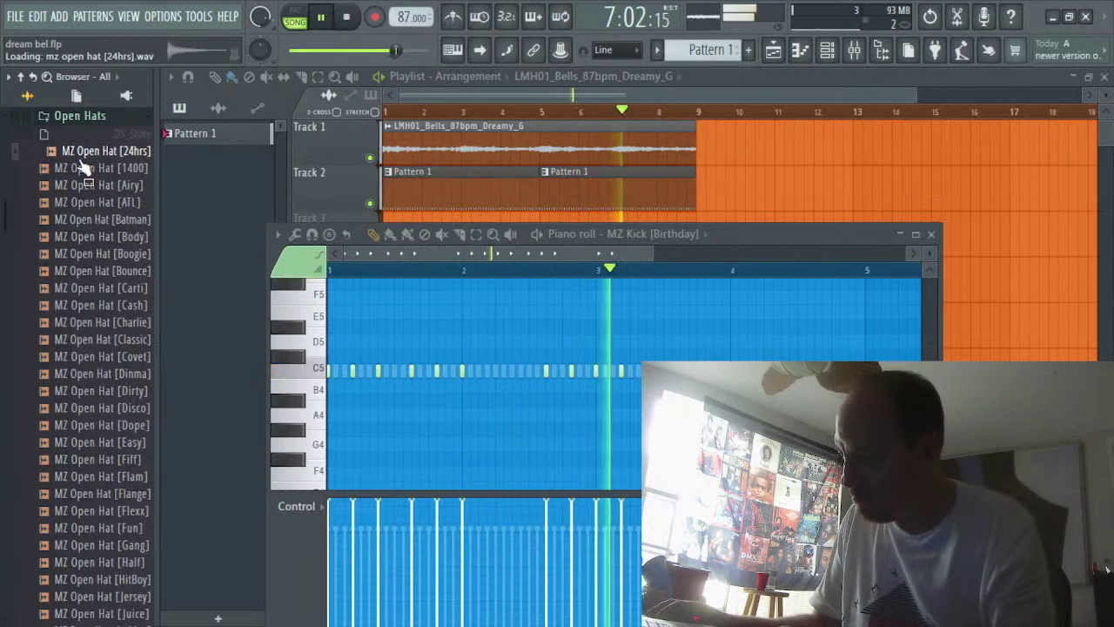
left_click(83, 168)
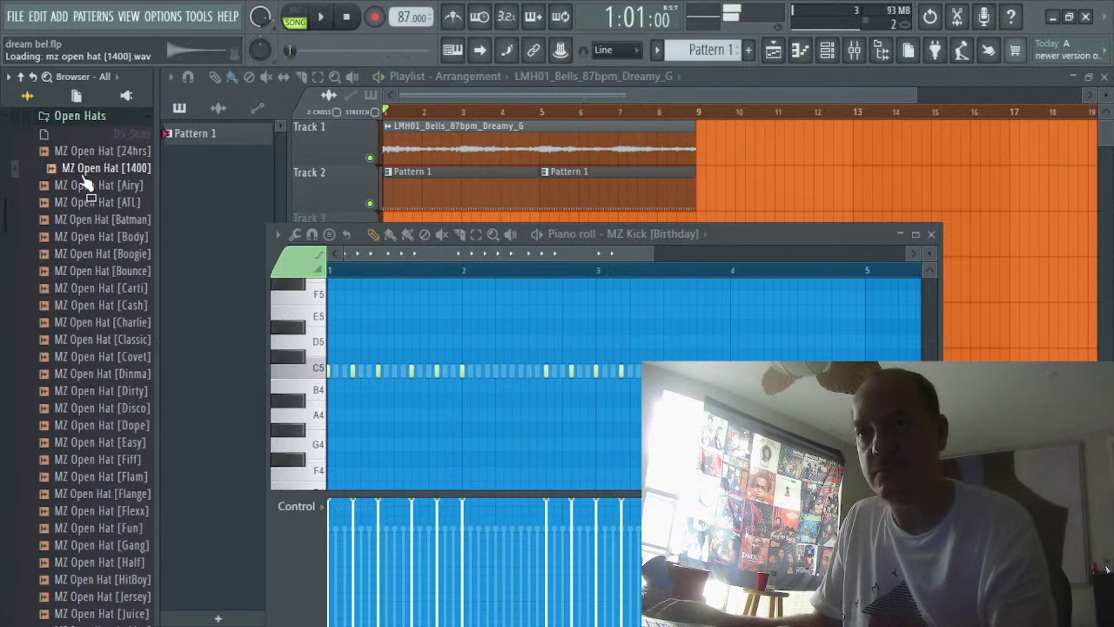
key("space")
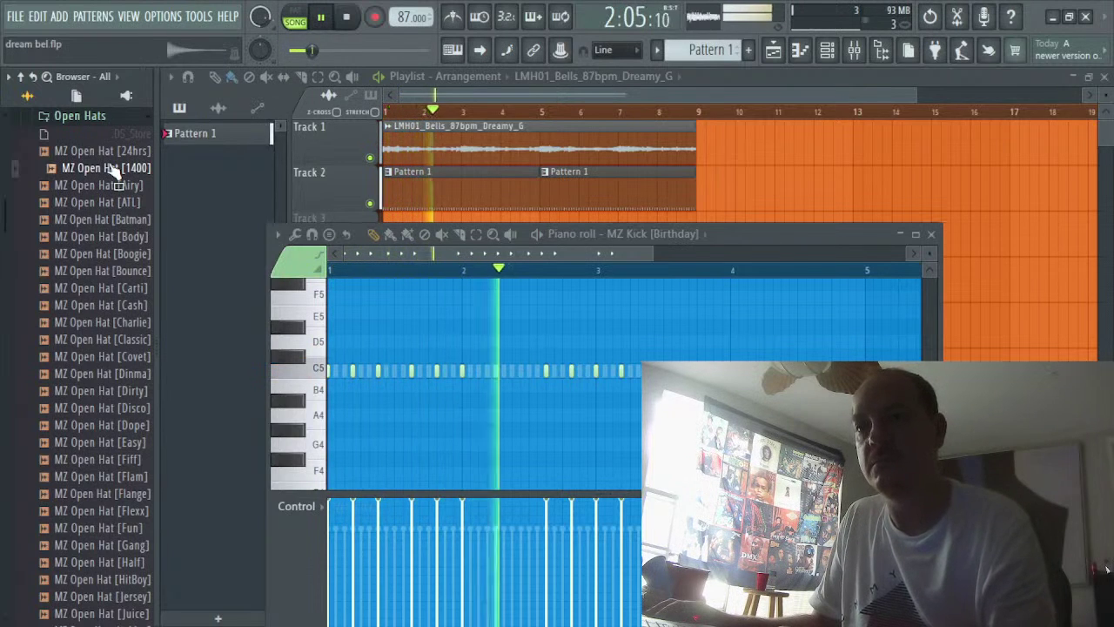
left_click(91, 149)
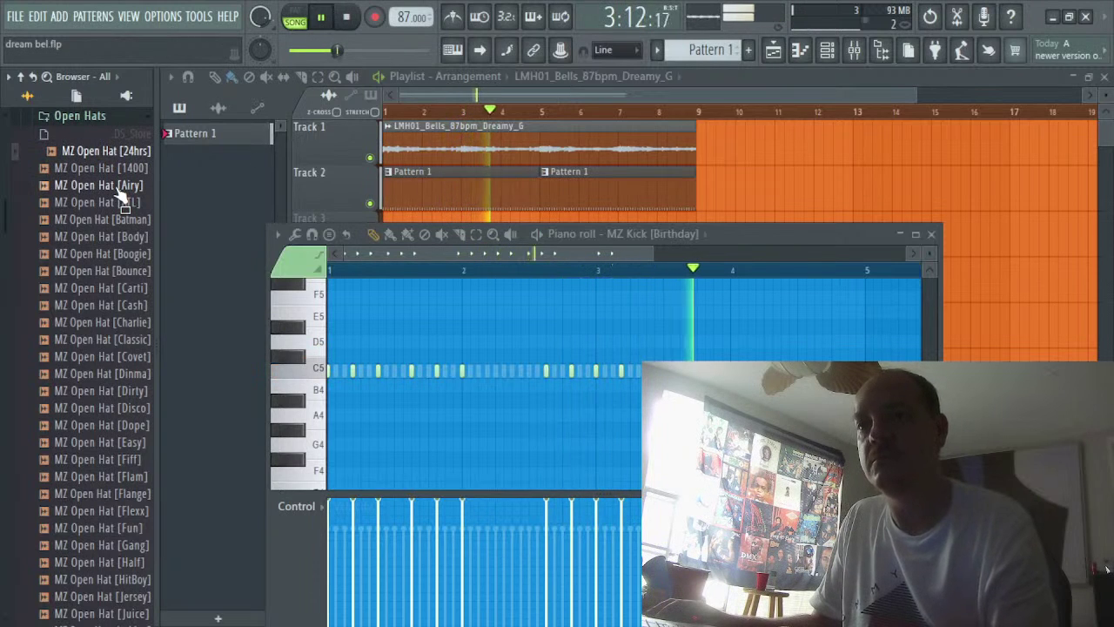
Audition MZ Open Hat [Airy] and add it as a new channel at the end of the channel rack
left_click(118, 188)
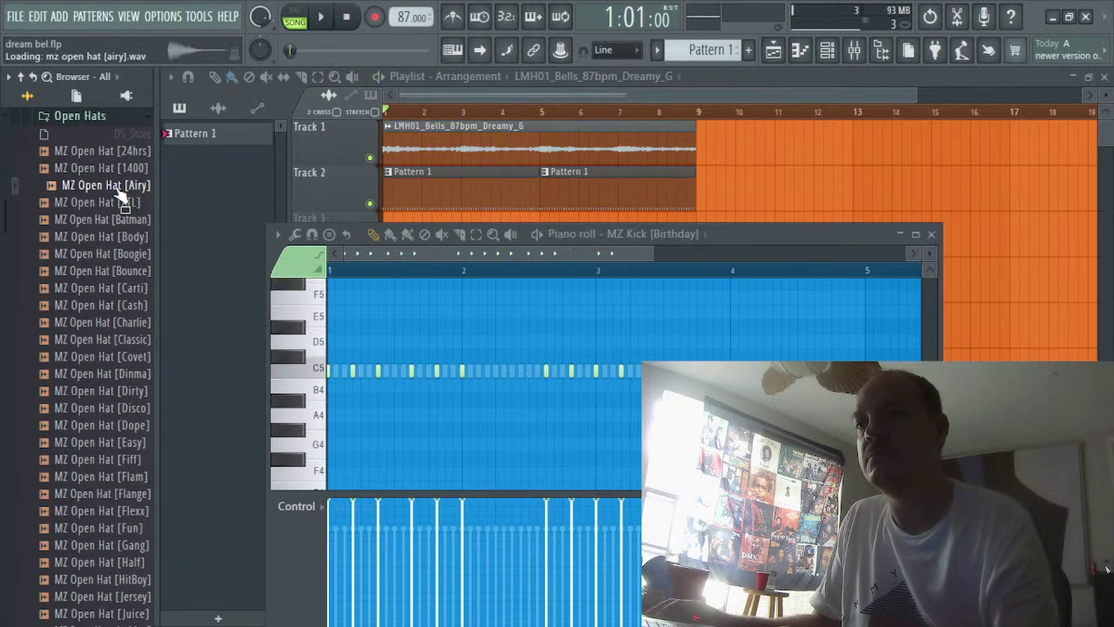
key("space")
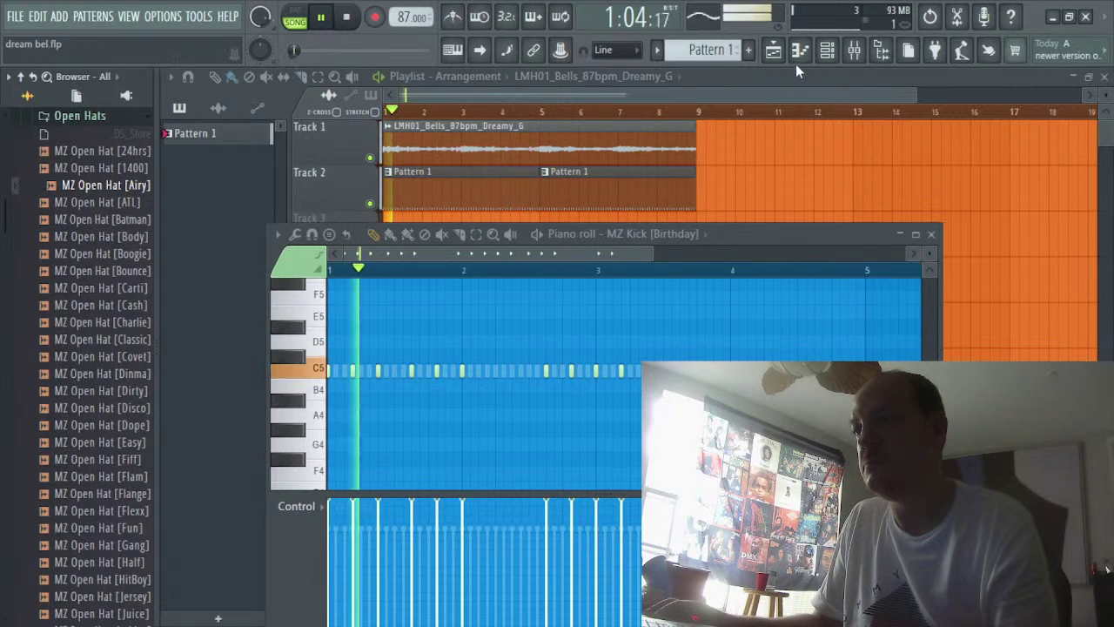
left_click(827, 50)
left_click_drag(129, 199, 323, 243)
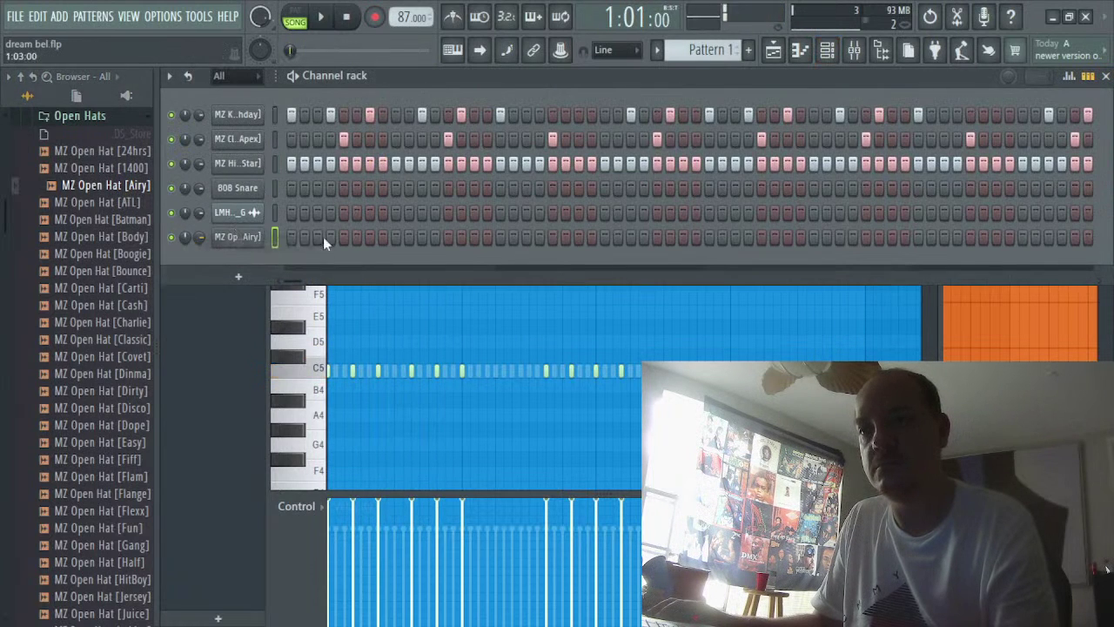
Try open-hat hits on steps 15 and 13, and settle on hits at steps 17 and 31
left_click(474, 237)
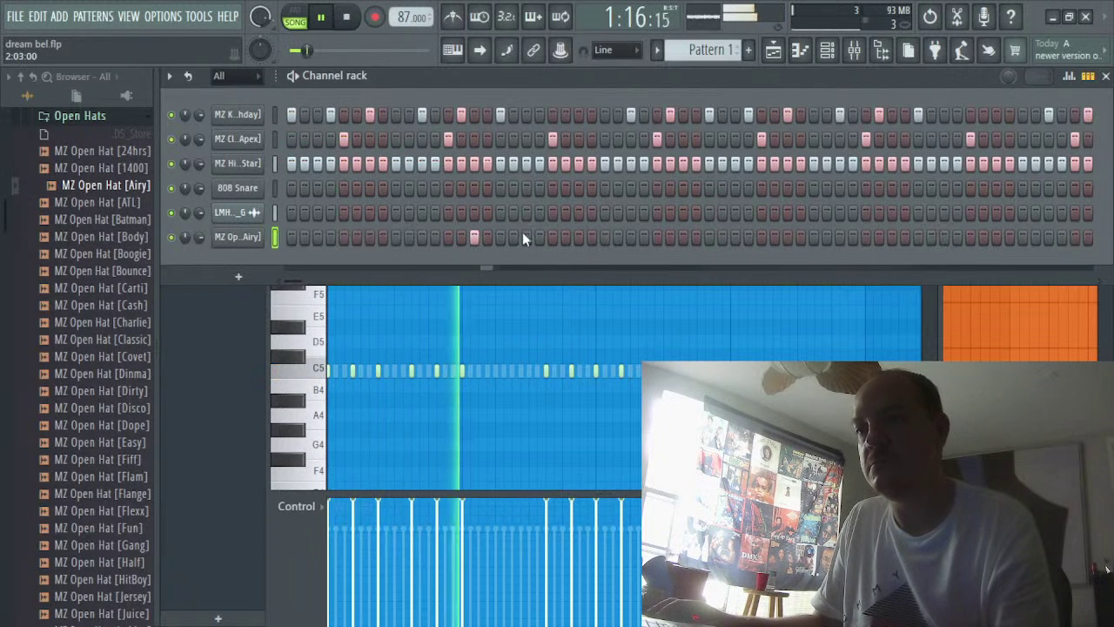
left_click(683, 236)
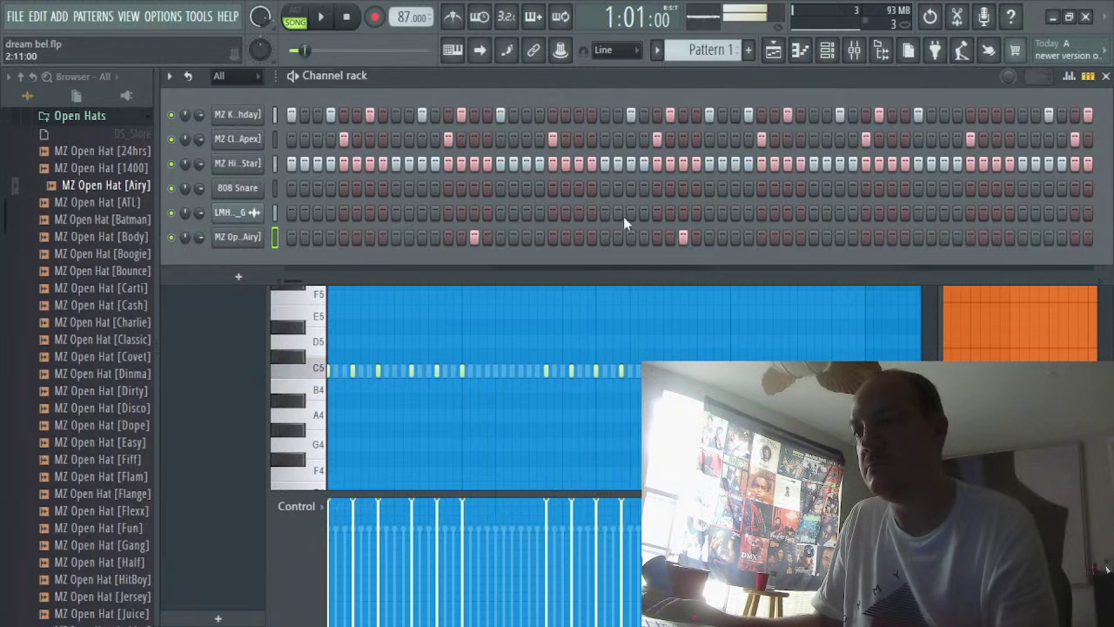
left_click(474, 237)
left_click(449, 237)
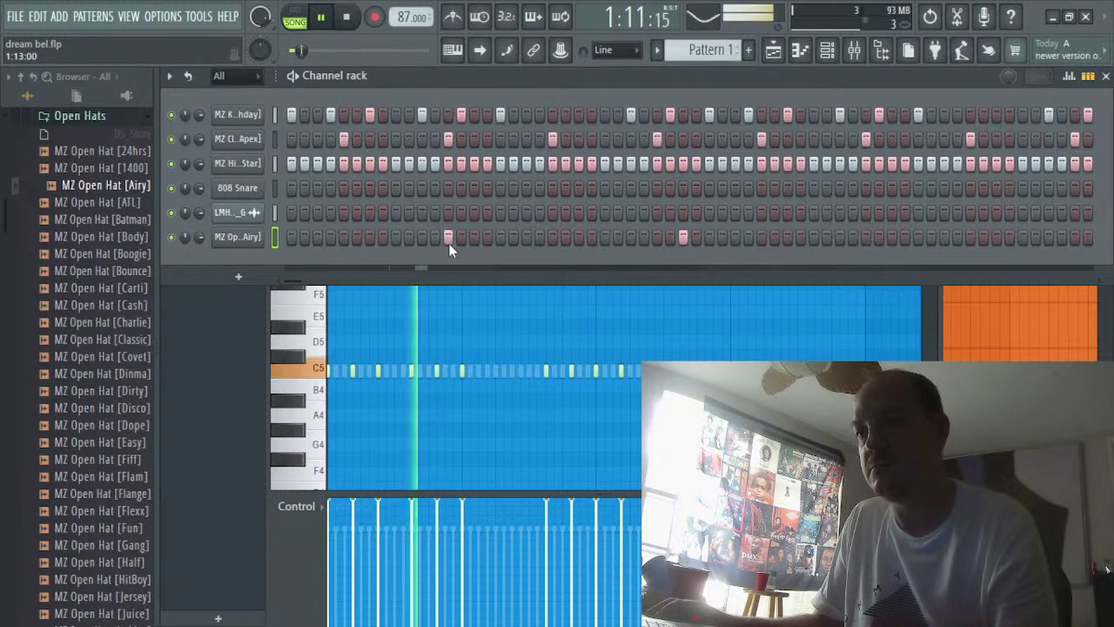
left_click(448, 239)
left_click(498, 240)
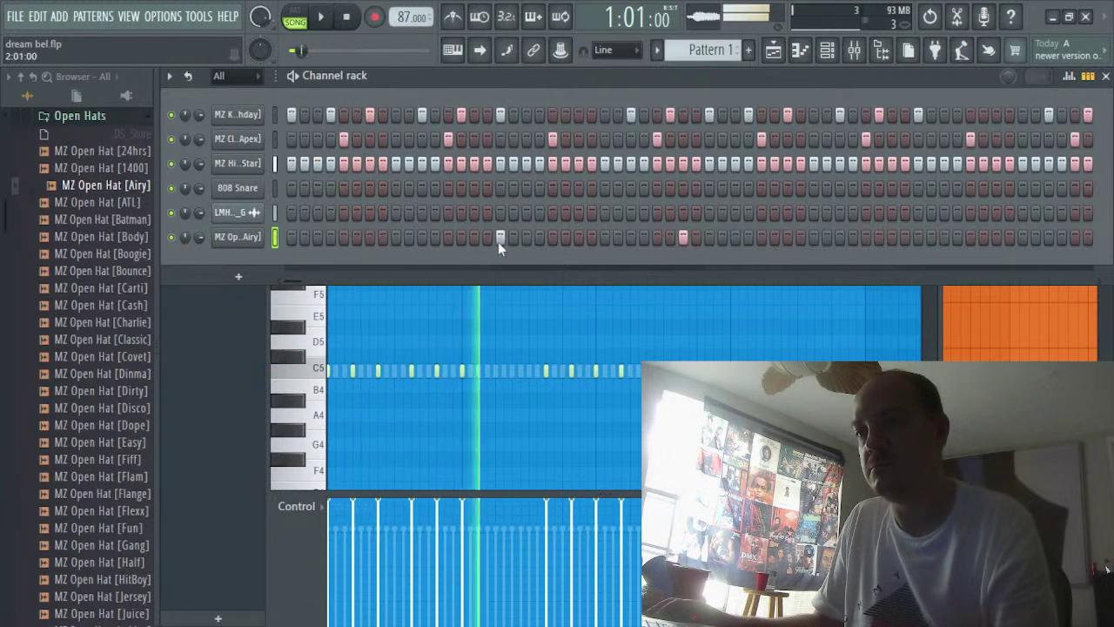
Try open-hat hits on steps 7 and 55, and settle on hits at steps 15, 31 and 47
left_click(473, 238)
left_click(369, 237)
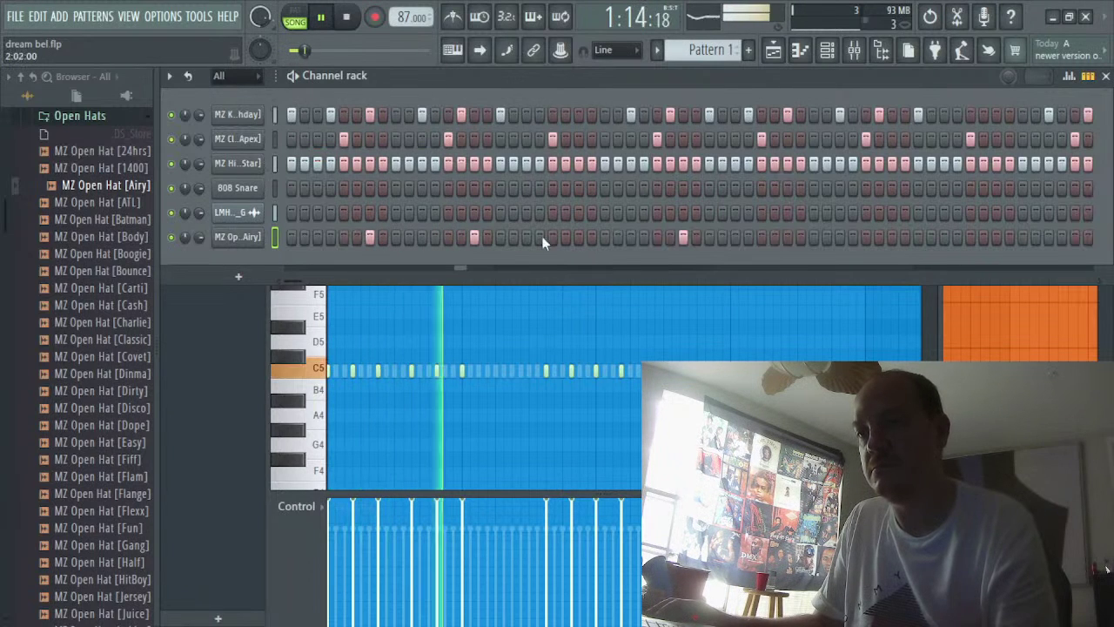
key("space")
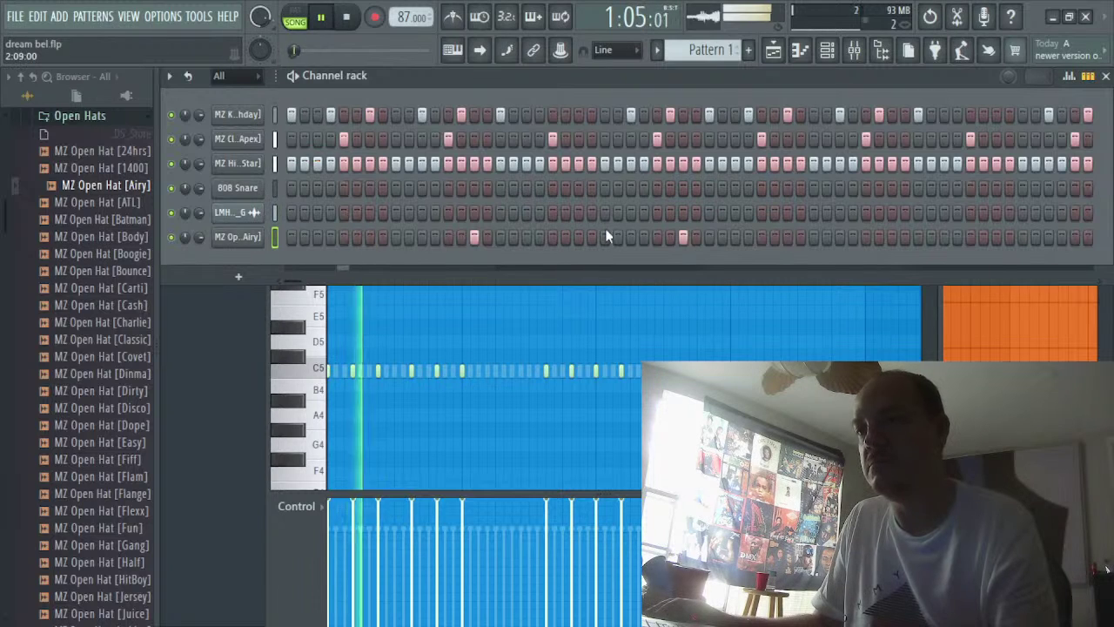
left_click(684, 236)
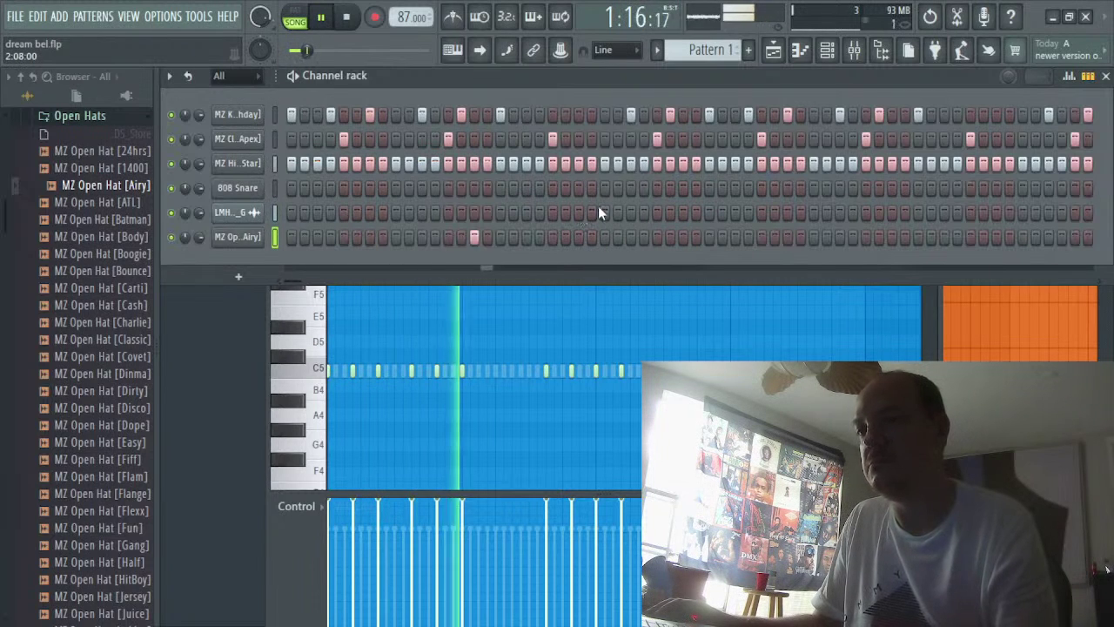
key("space")
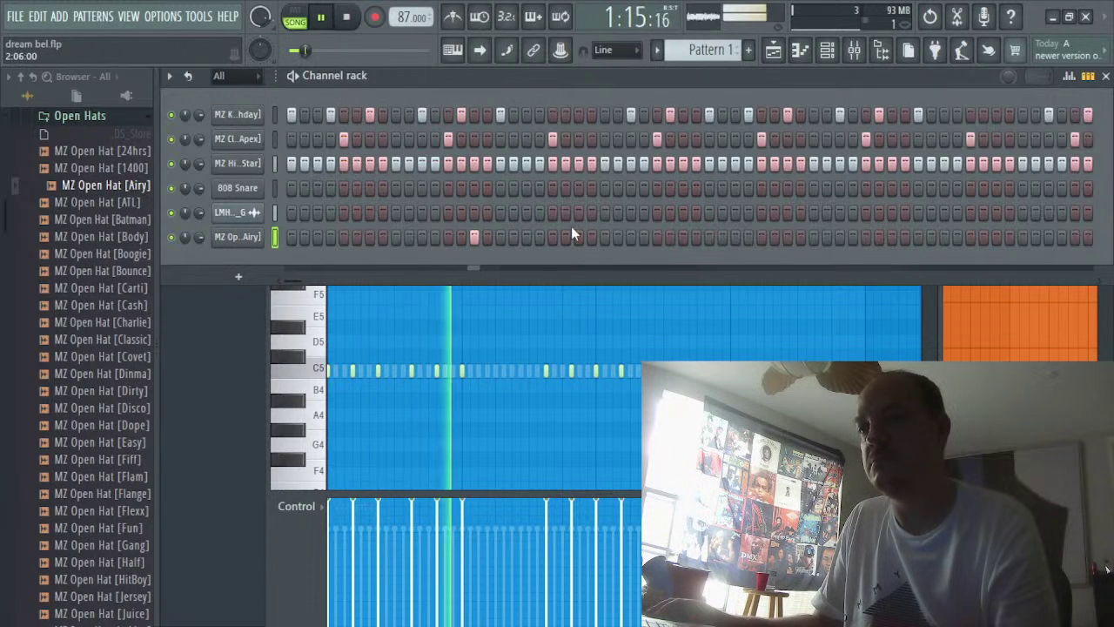
left_click(681, 238)
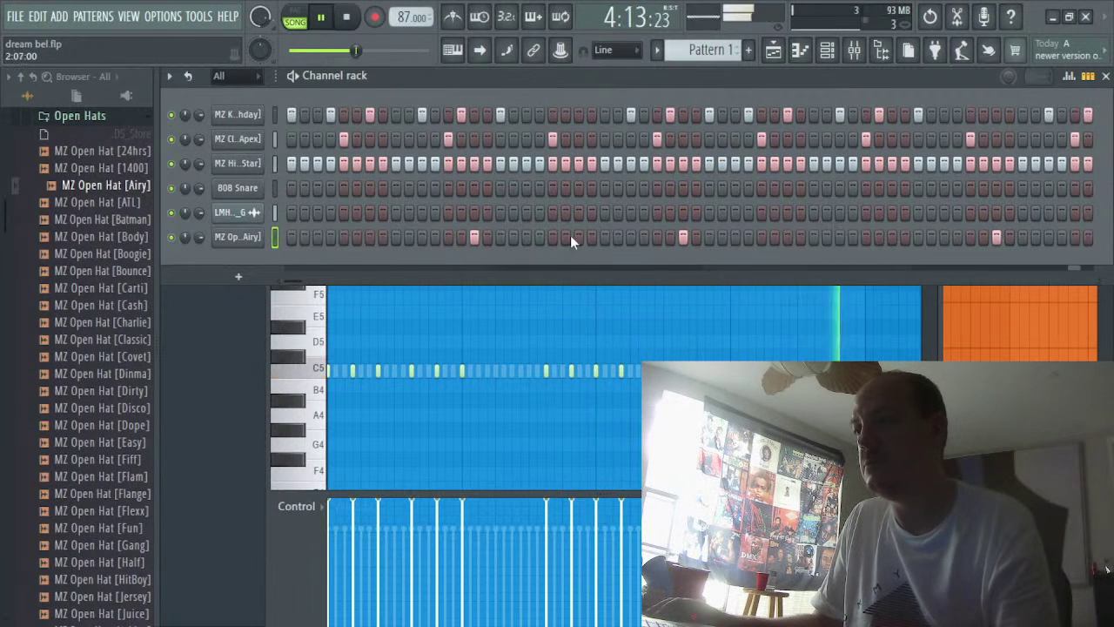
right_click(997, 236)
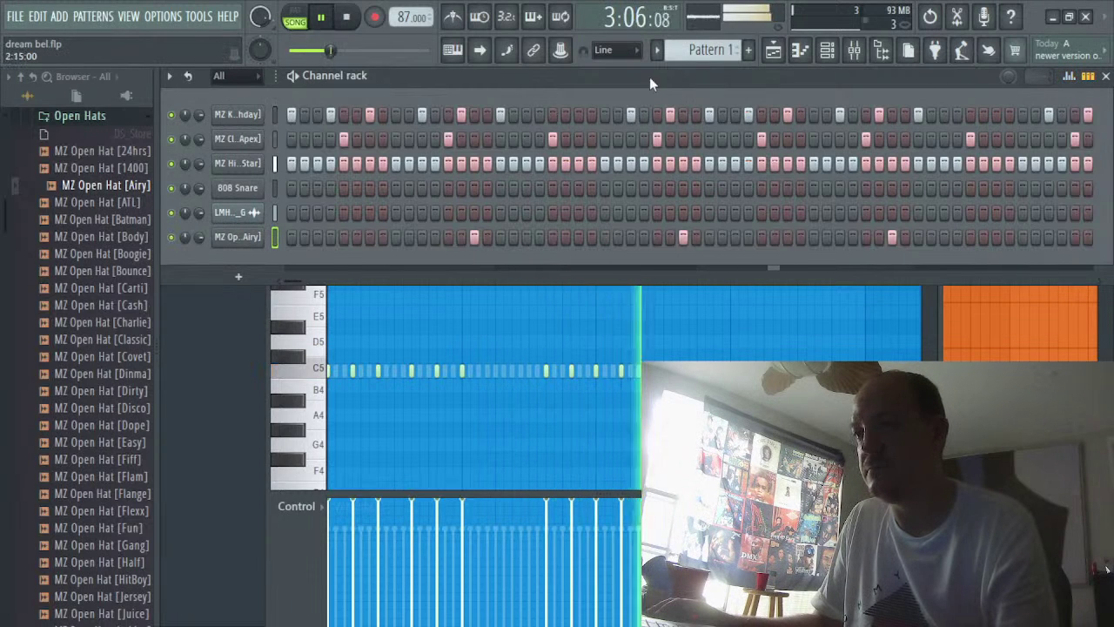
Collapse the browser to widen the work area and bring the channel rack back into view
left_click_drag(159, 116, 5, 116)
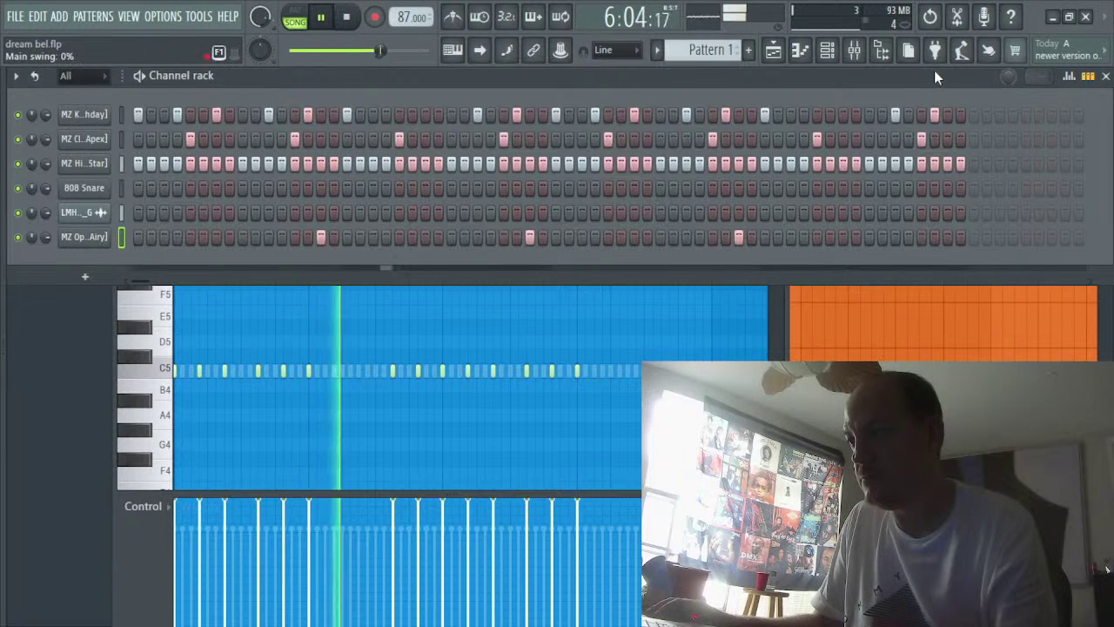
left_click(828, 50)
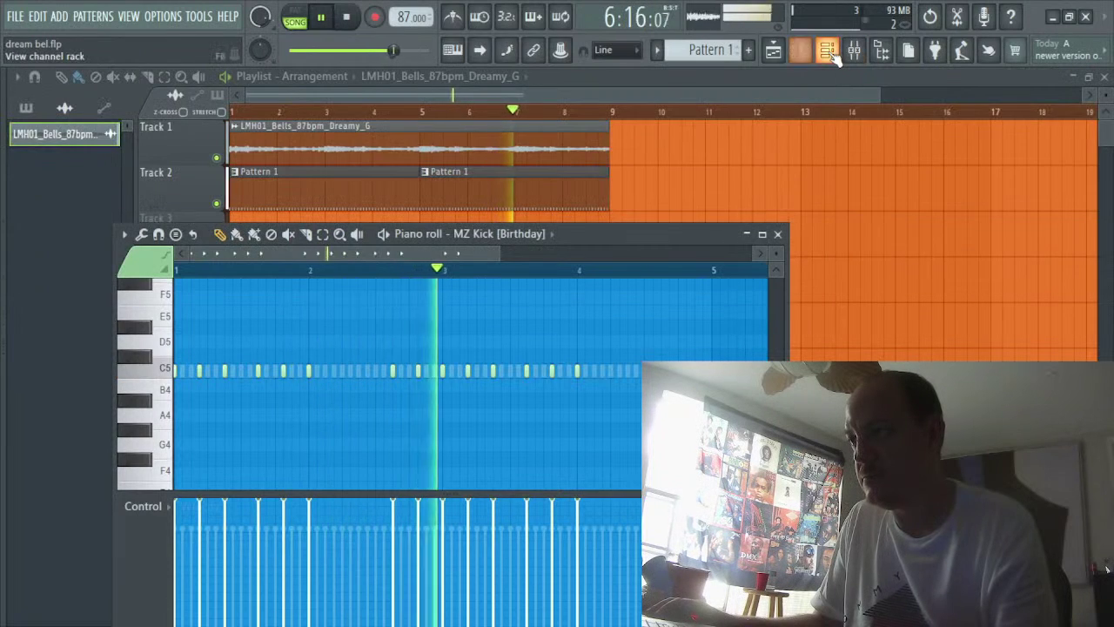
left_click(830, 52)
key("space")
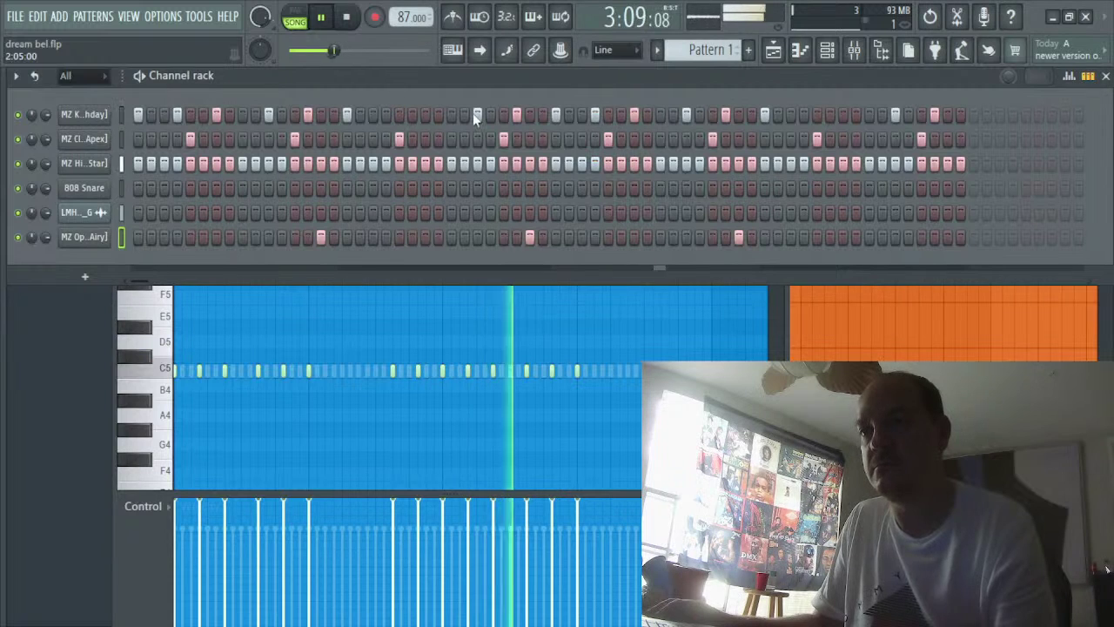
left_click(1106, 77)
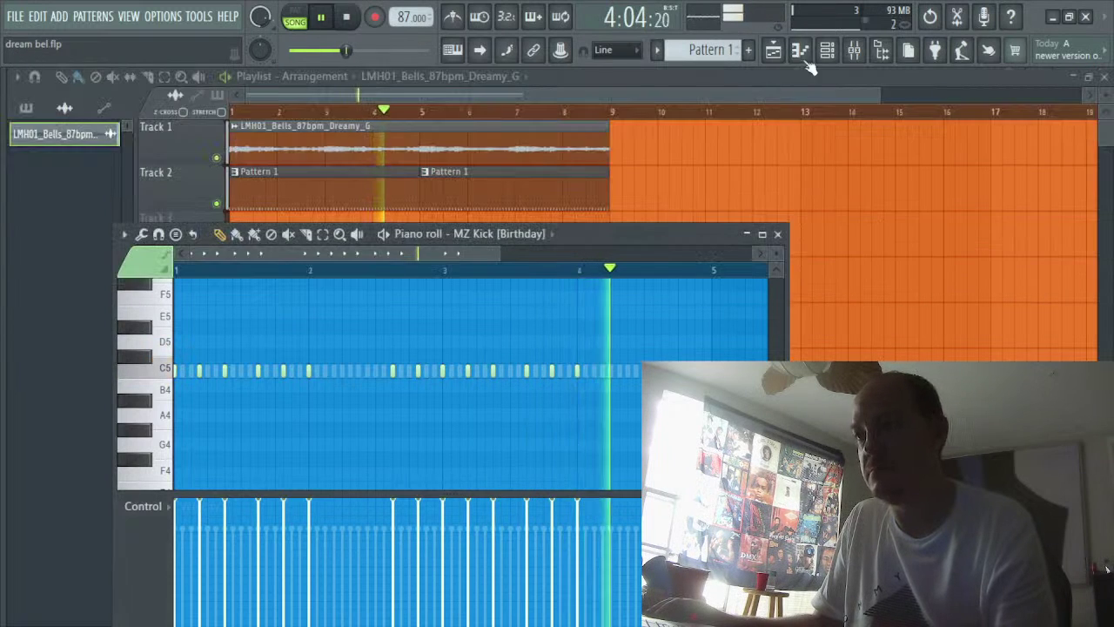
left_click(829, 53)
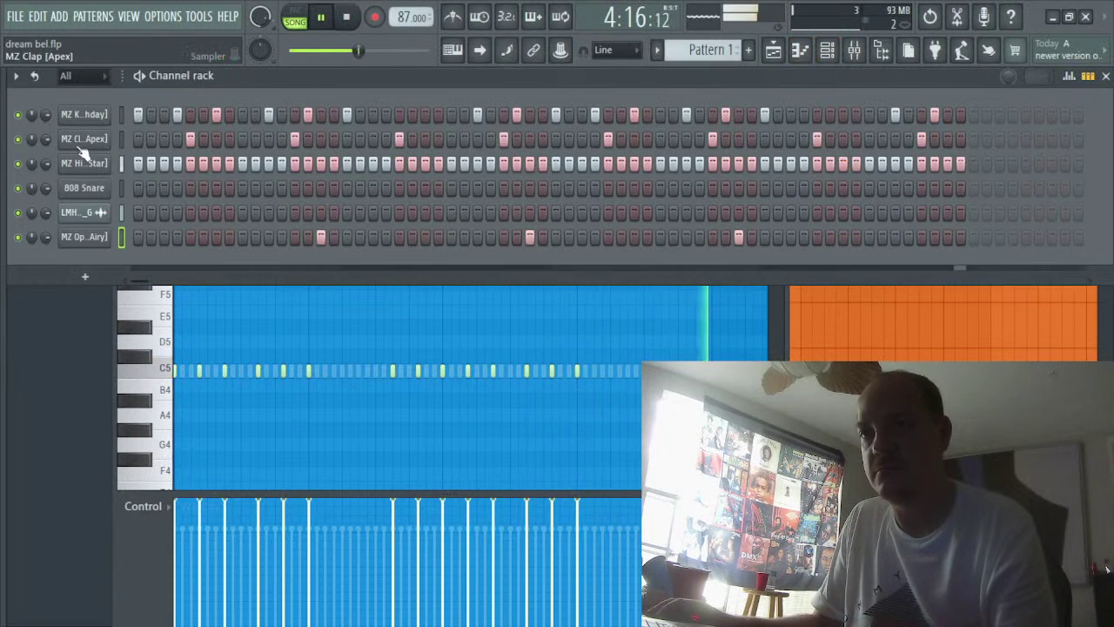
right_click(82, 120)
left_click(137, 116)
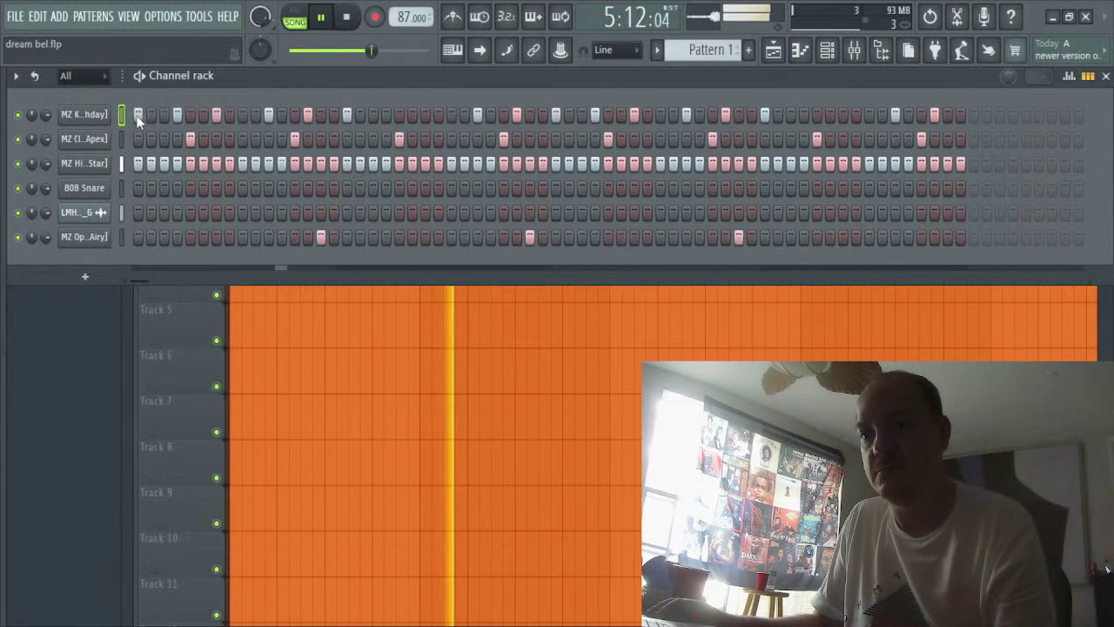
left_click(106, 115)
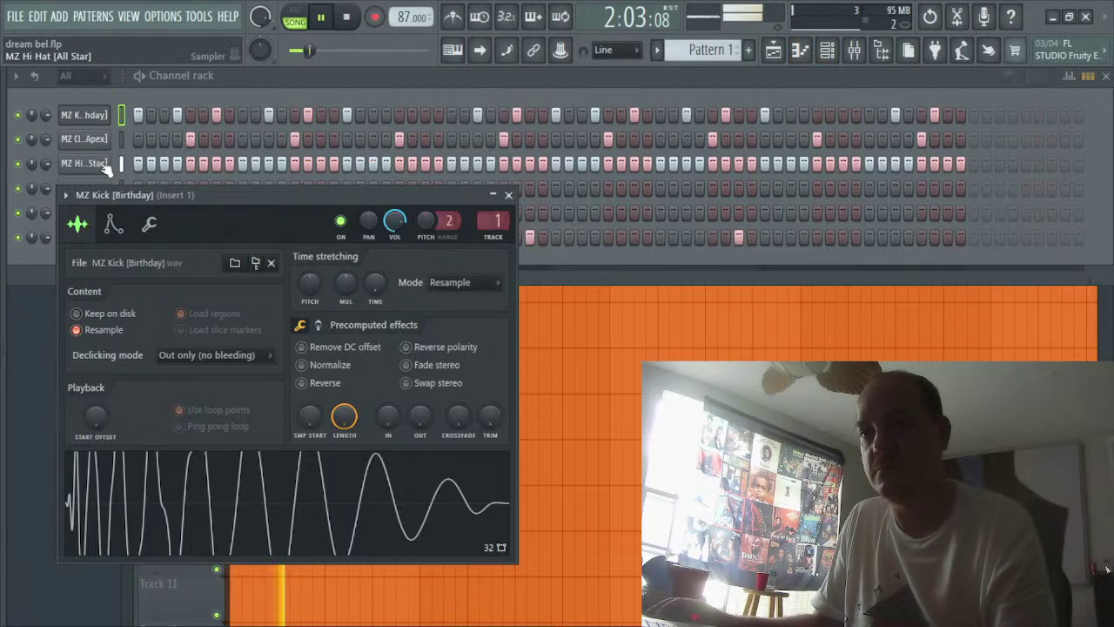
Open the MZ Hi Hat [All Star] channel's sampler settings and its piano roll
left_click(84, 164)
right_click(102, 164)
left_click(151, 164)
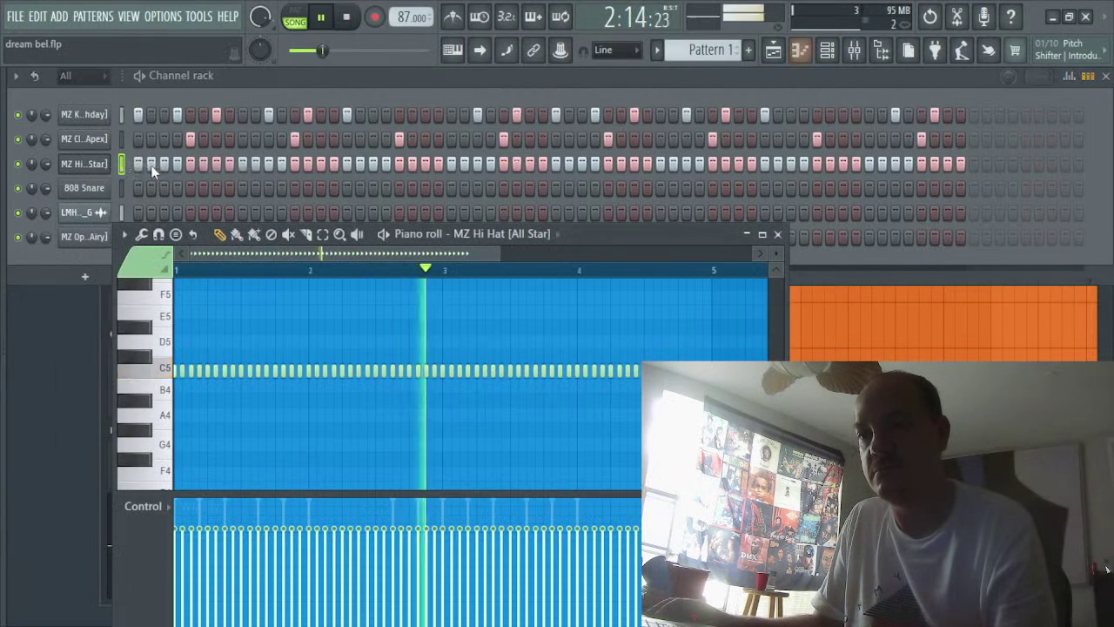
Add a lower-pitched A4 hi-hat note in the middle of bar 1
scroll(565, 296, "up", 4)
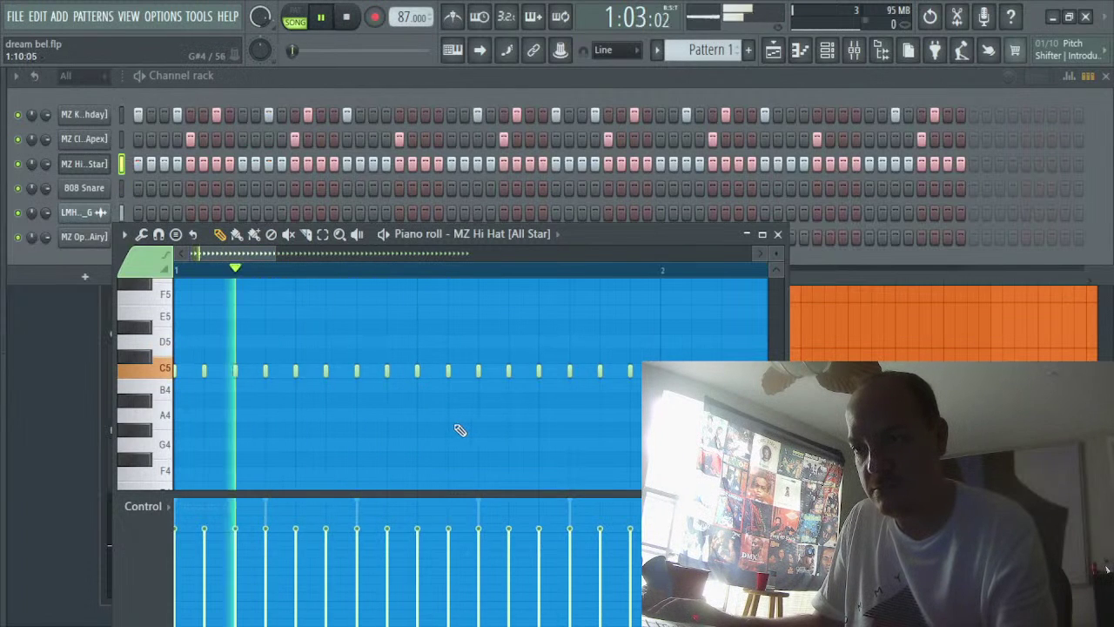
left_click(449, 415)
left_click(448, 533)
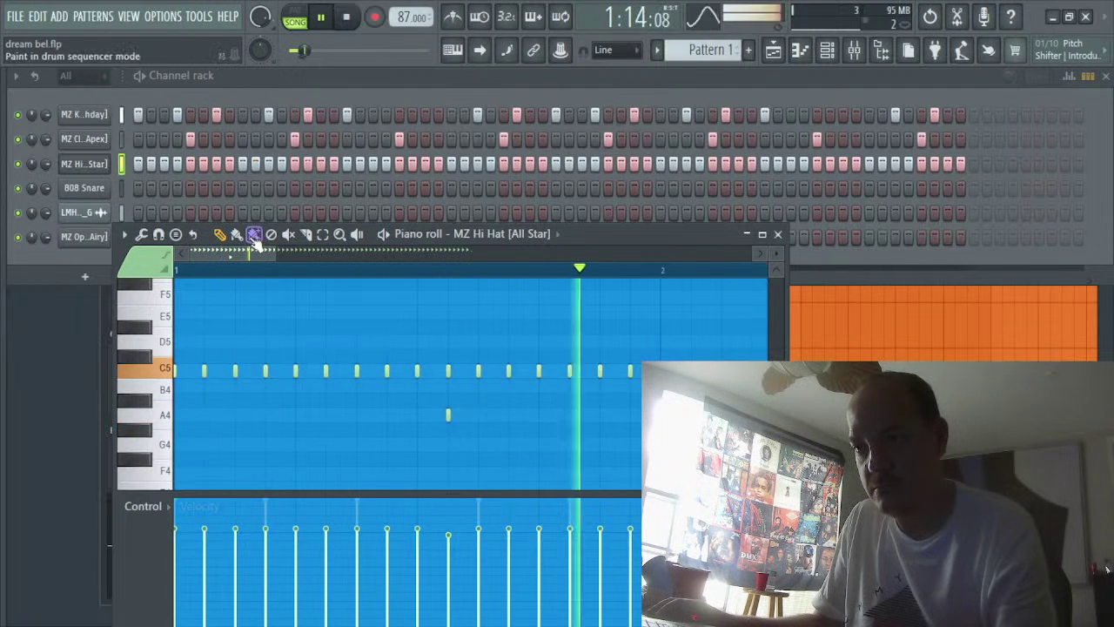
left_click_drag(296, 264, 522, 264)
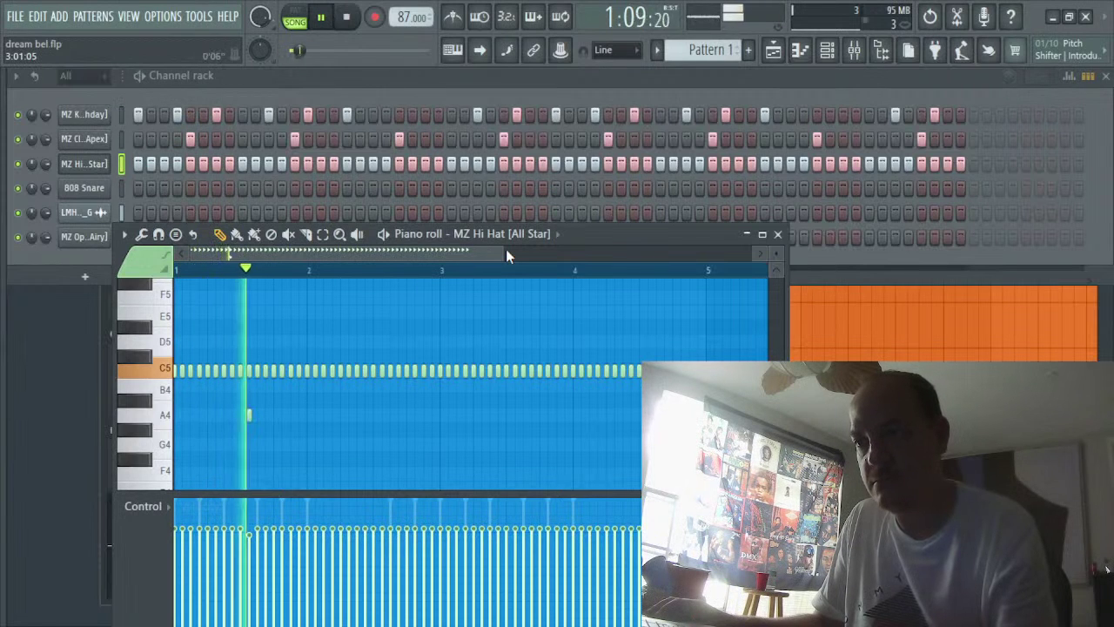
left_click_drag(504, 250, 374, 254)
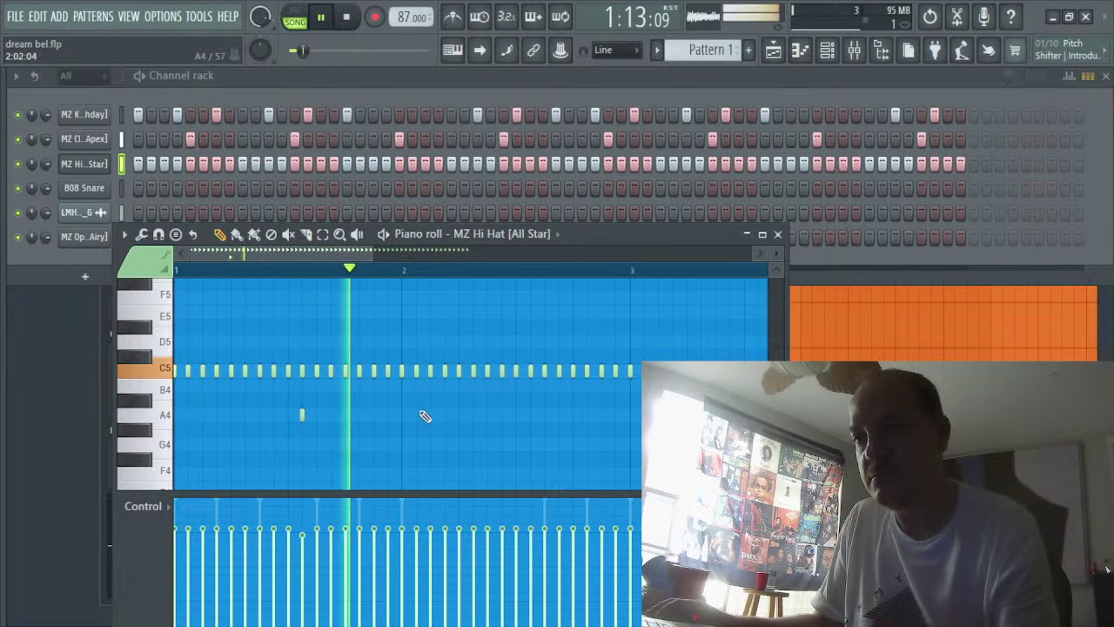
Add A4 hi-hat notes at the start and middle of bar 2, the middle of bar 3 and the start of bar 4
left_click(532, 416)
key("space")
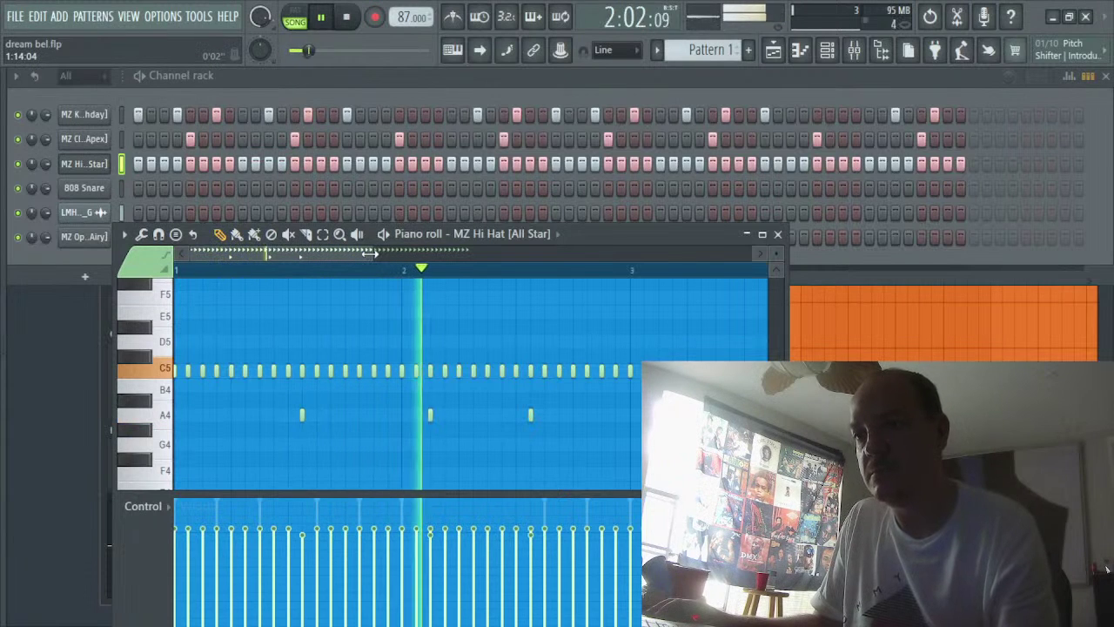
key("space")
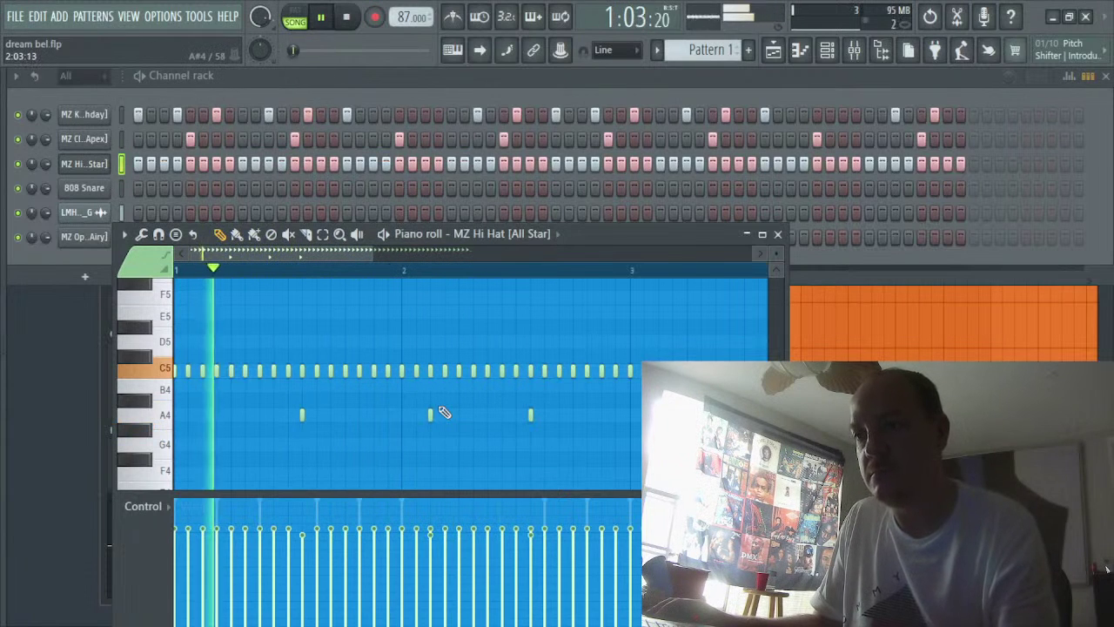
left_click(417, 415)
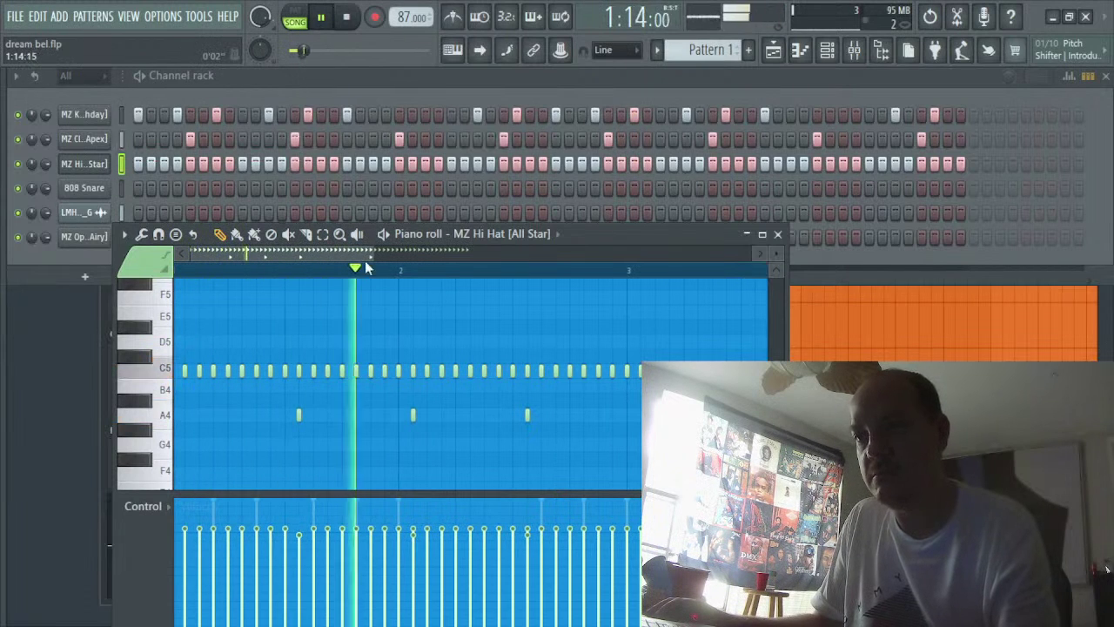
scroll(369, 266, "down", 3)
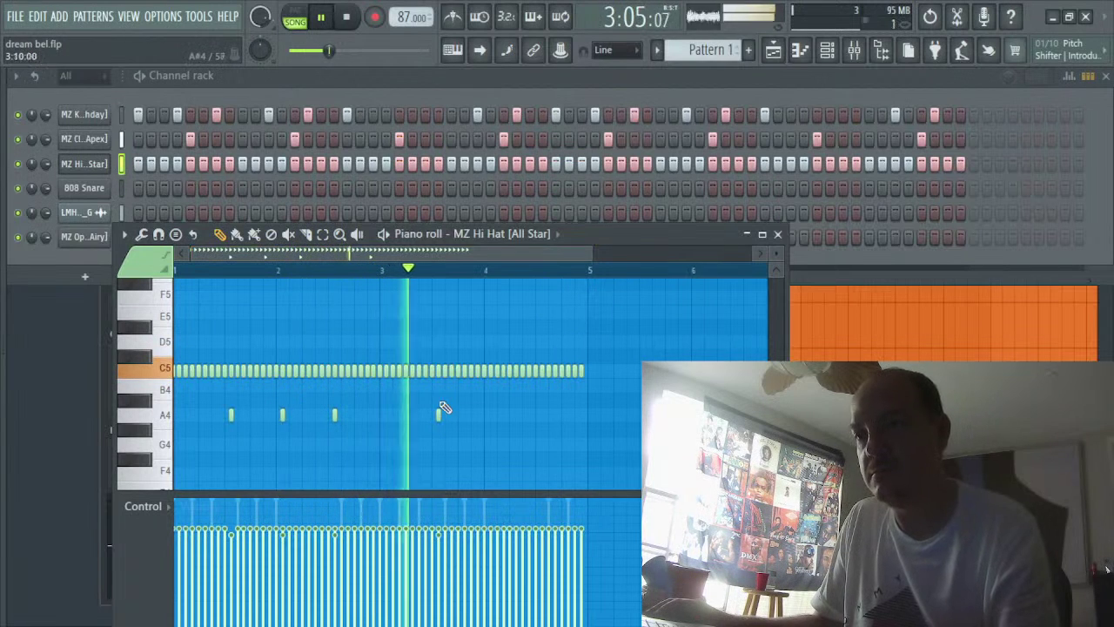
left_click(496, 416)
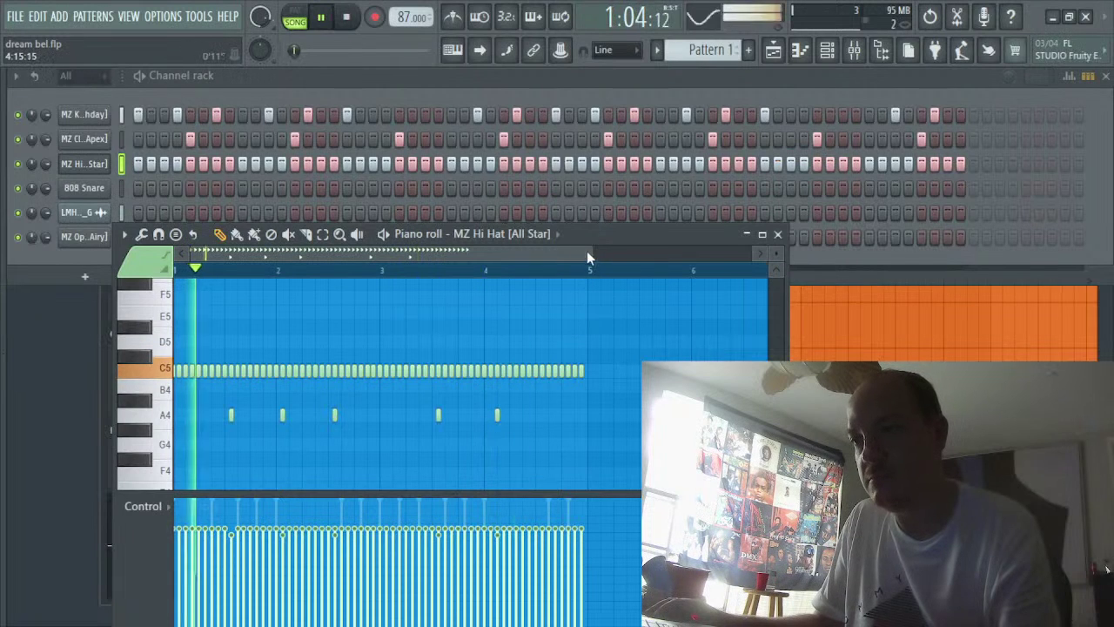
Redraw the hi-hat note velocities with slight variations across all four bars of the pattern
left_click_drag(589, 253, 446, 253)
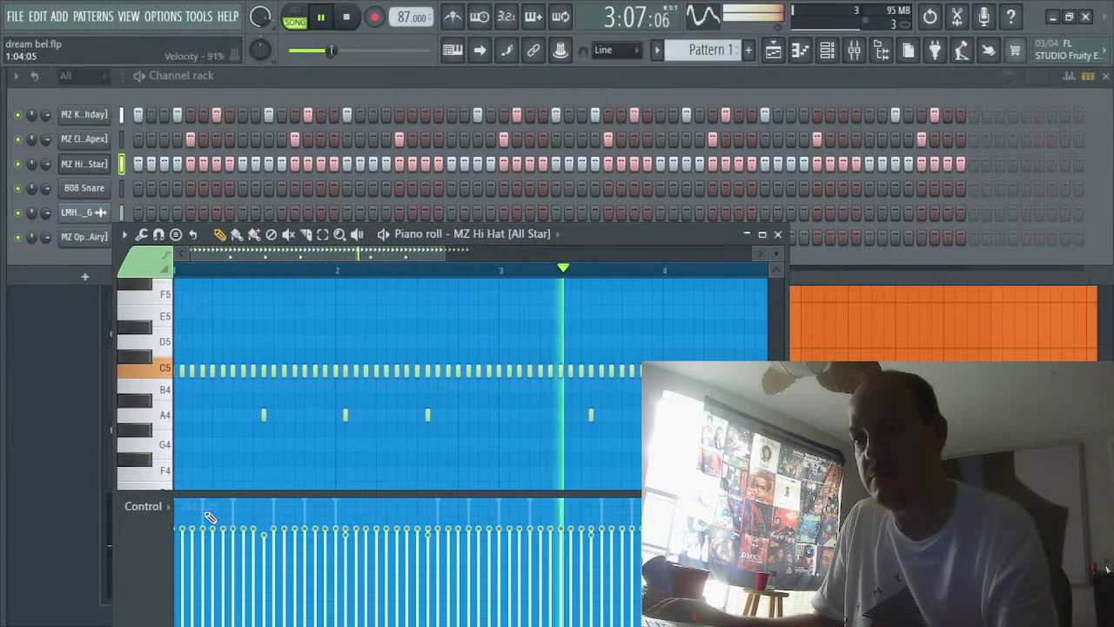
left_click_drag(229, 534, 756, 536)
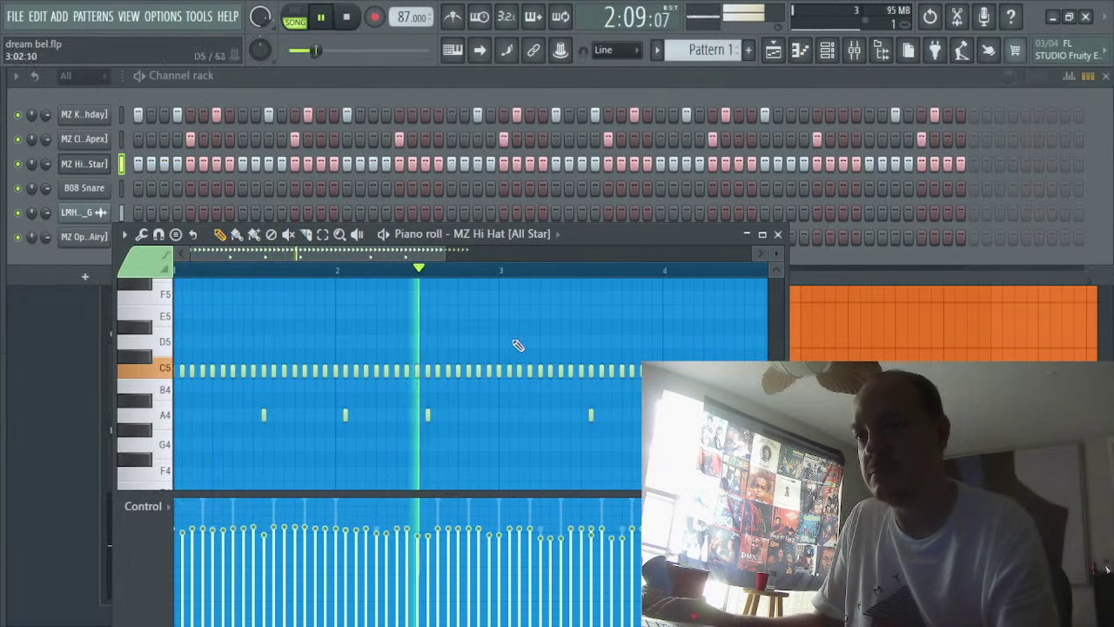
scroll(589, 290, "down", 2)
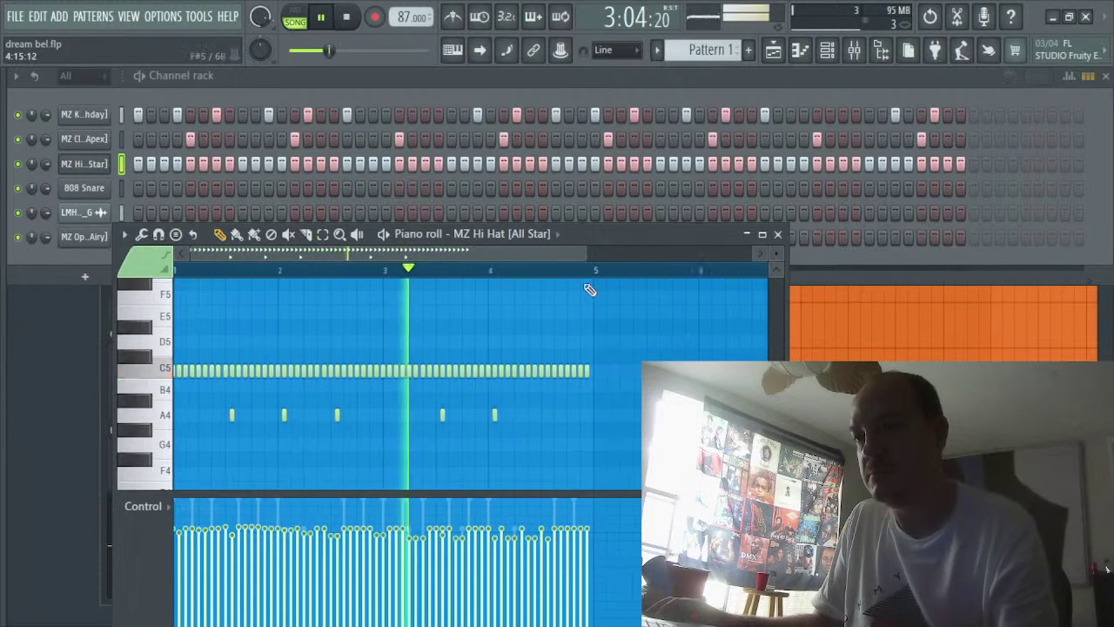
Move the piano roll up and add A4 hi-hat notes early in bar 1, late in bar 2 and mid bar 4
left_click_drag(621, 236, 629, 138)
scroll(502, 203, "up", 2)
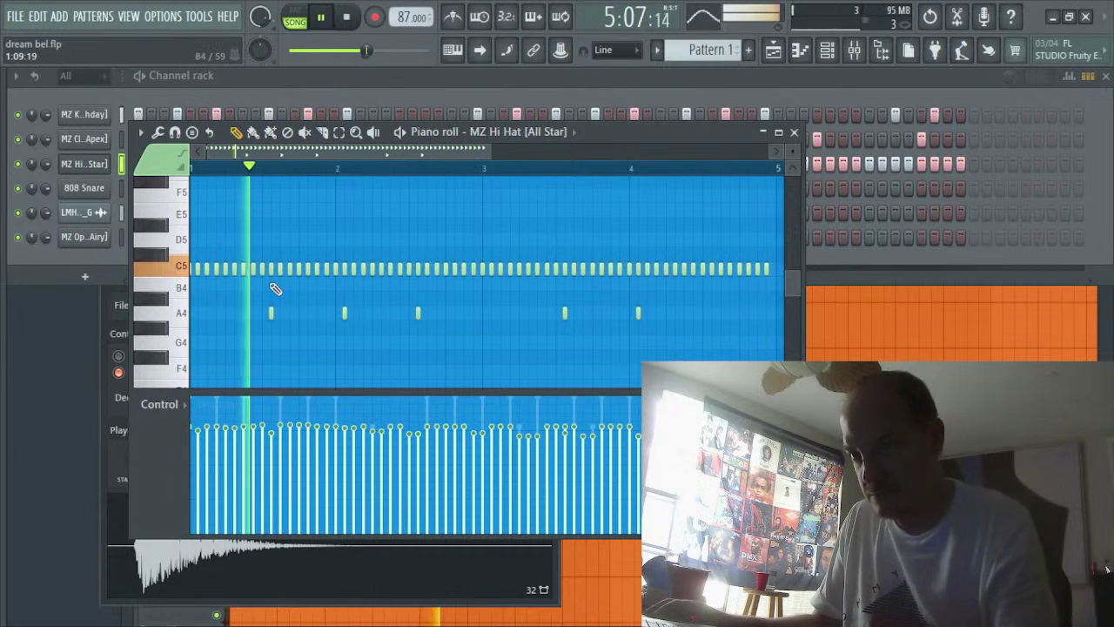
left_click(217, 313)
key("space")
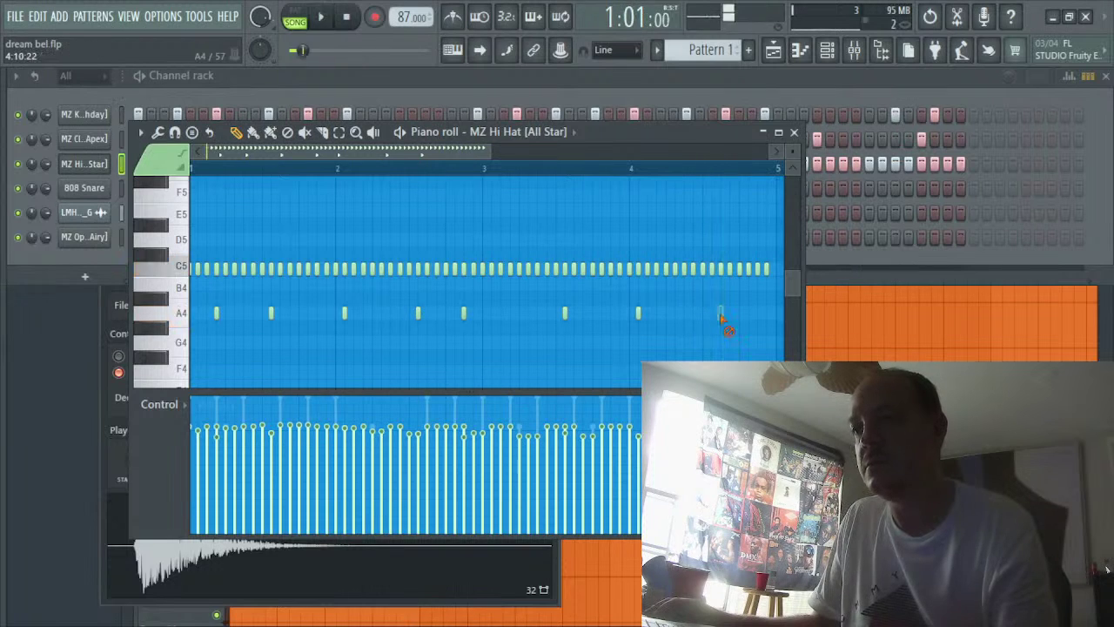
left_click(719, 315)
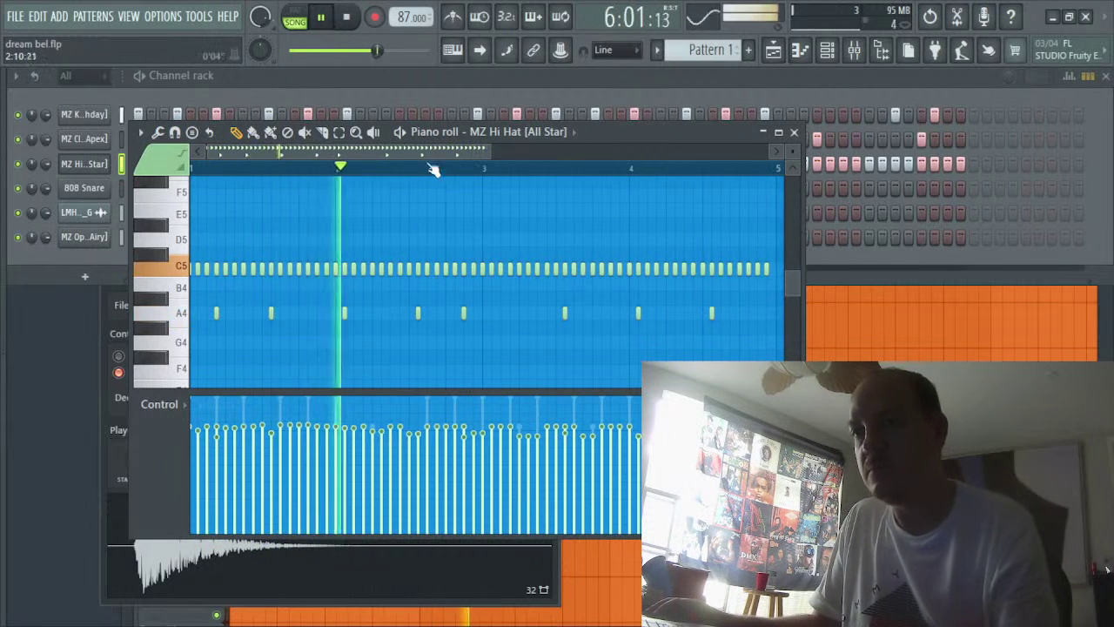
Bring the channel rack to the front and save the project
scroll(495, 155, "down", 2)
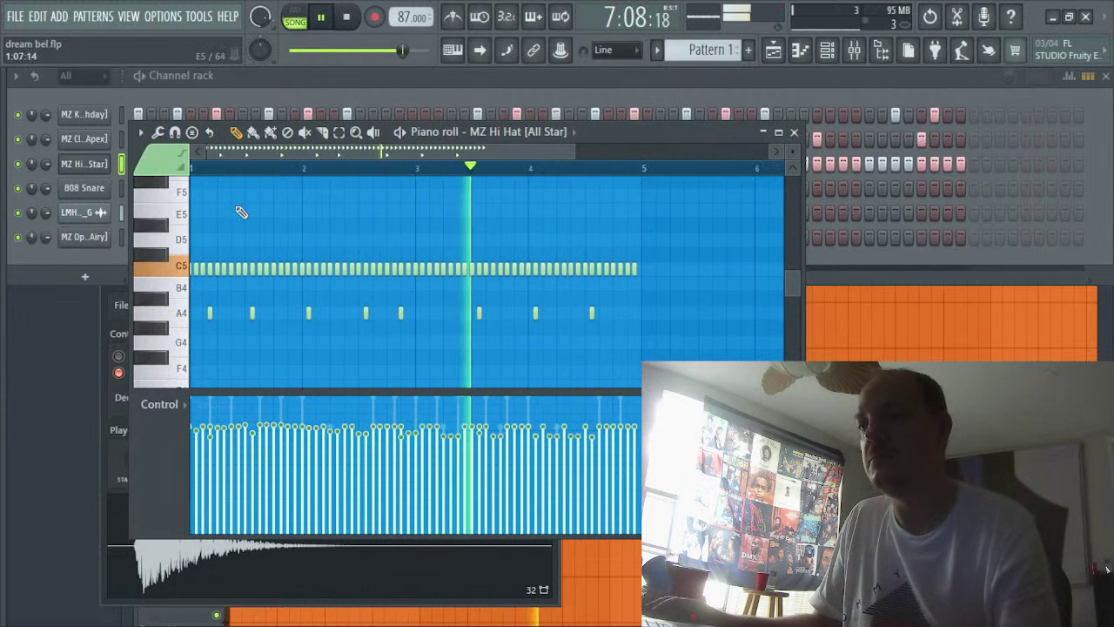
left_click(827, 50)
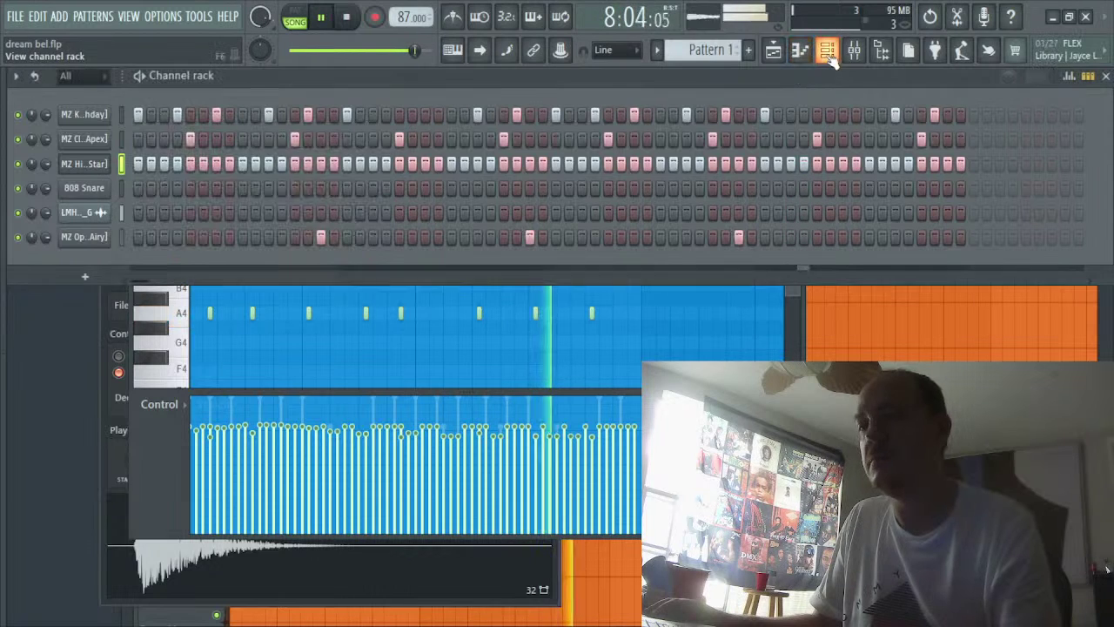
left_click(15, 17)
left_click(67, 89)
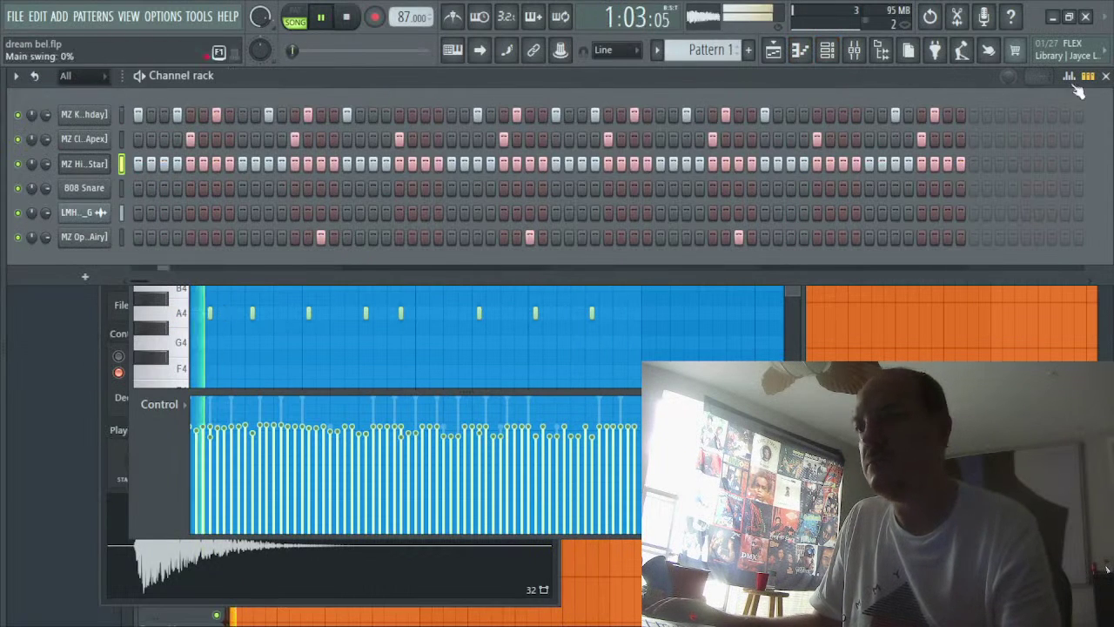
Close the channel rack and piano roll, and check the playlist picker's patterns and audio clips
left_click(1105, 77)
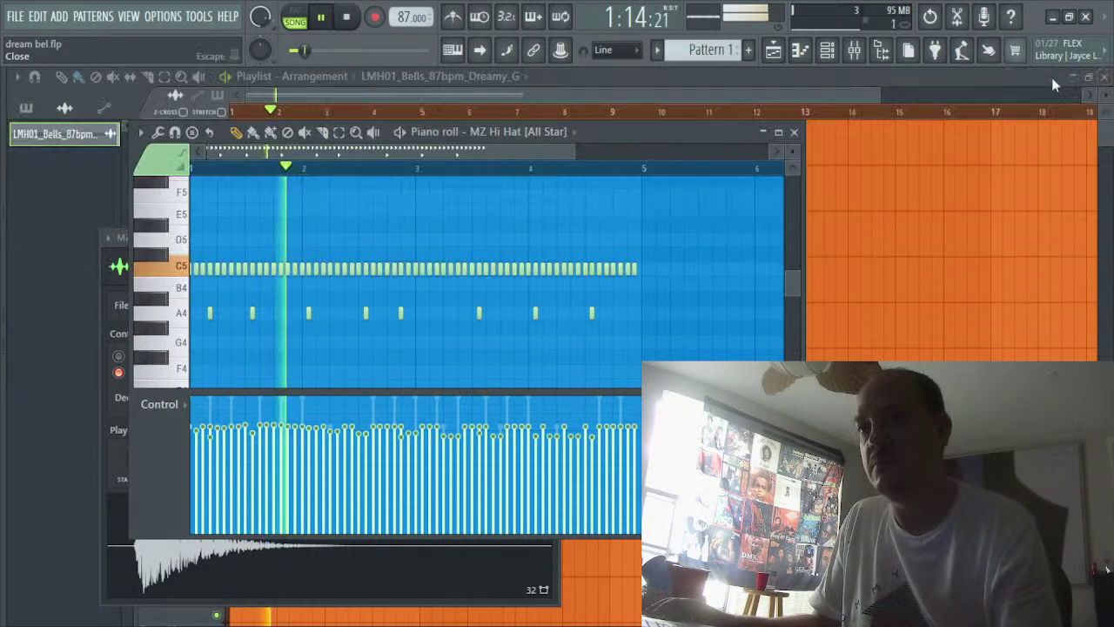
left_click(26, 108)
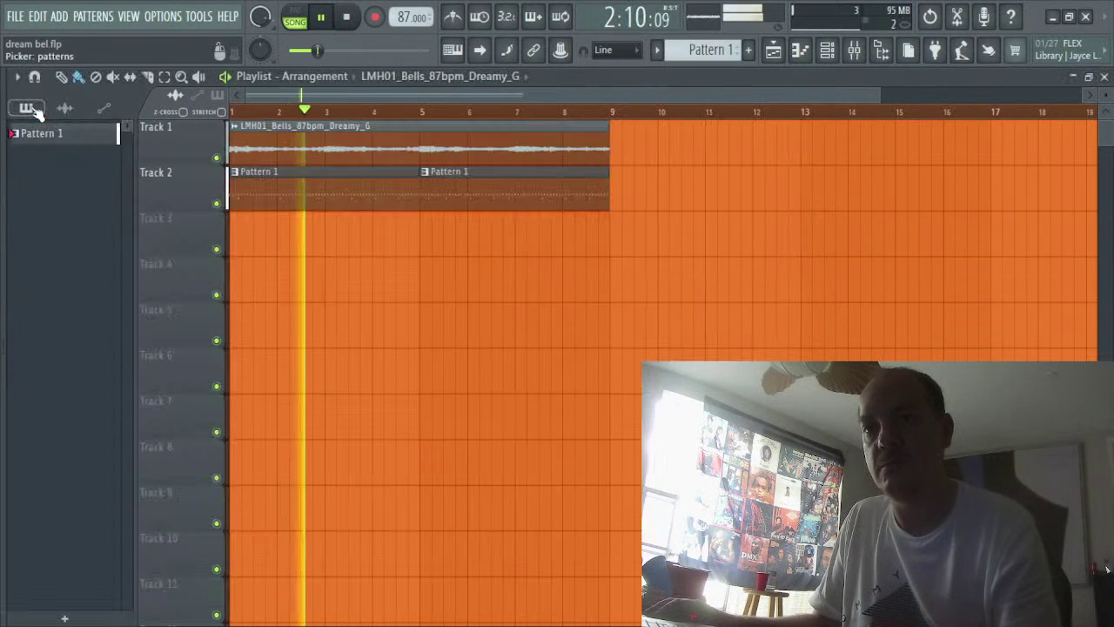
left_click(65, 107)
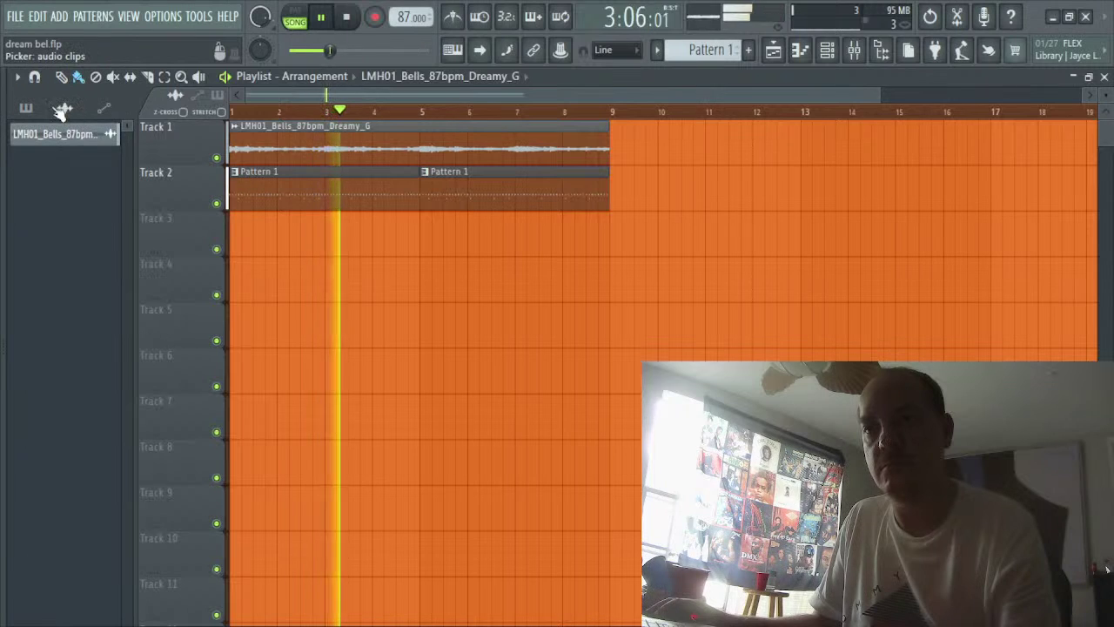
Collapse Track 1 in the playlist and widen the sample browser beside it
left_click(139, 146)
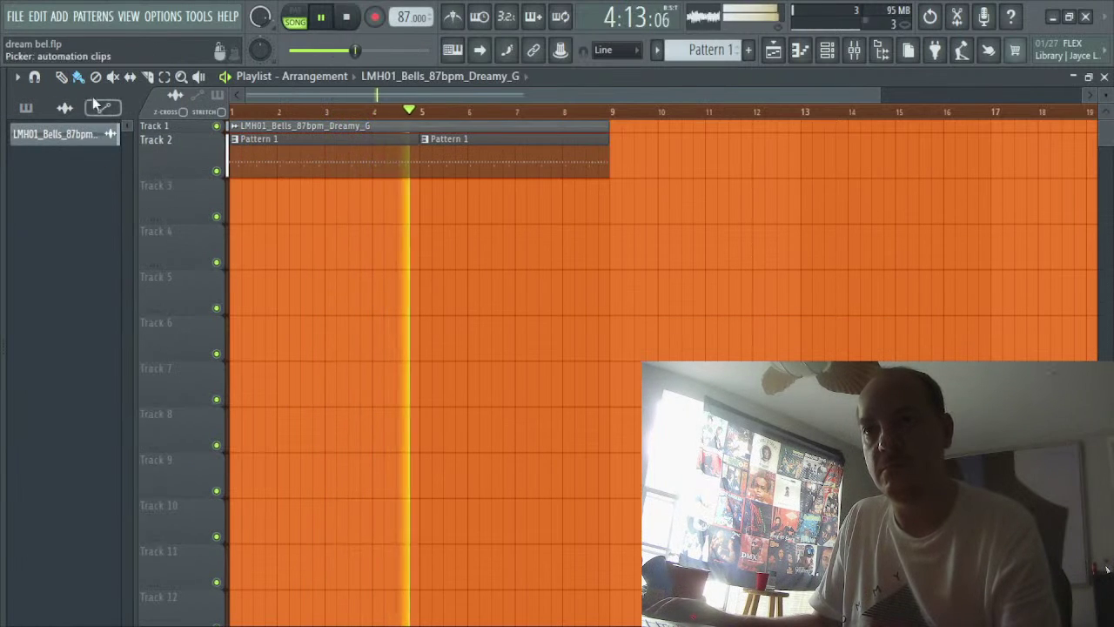
left_click(17, 78)
left_click(17, 78)
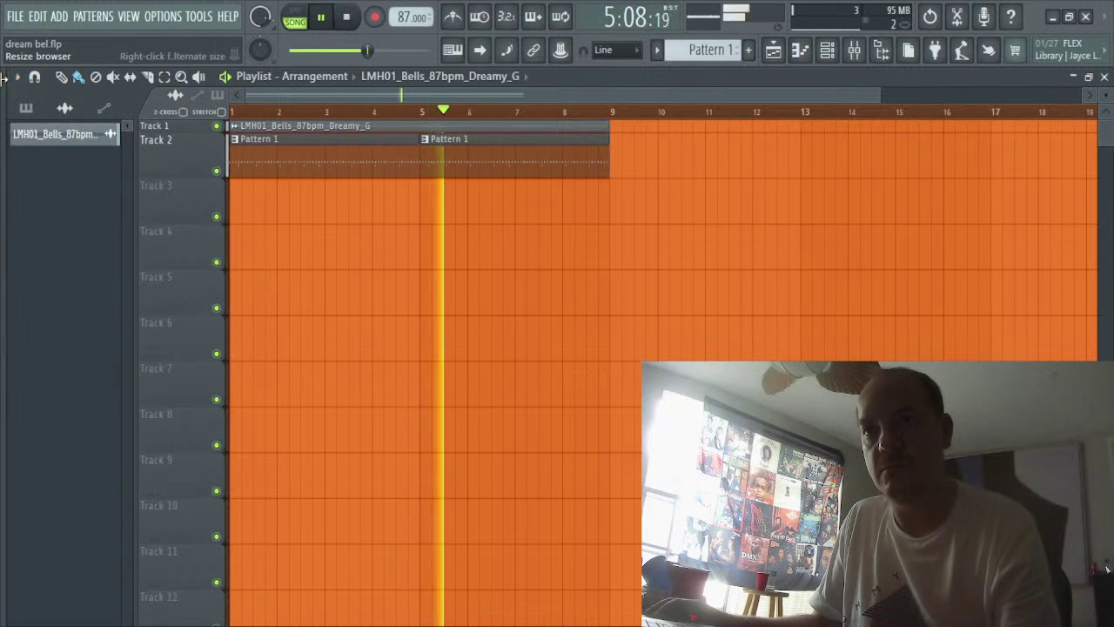
left_click_drag(4, 163, 122, 165)
Look through the drum kit's sample folders, closing Open Hats and opening Percs
left_click(75, 122)
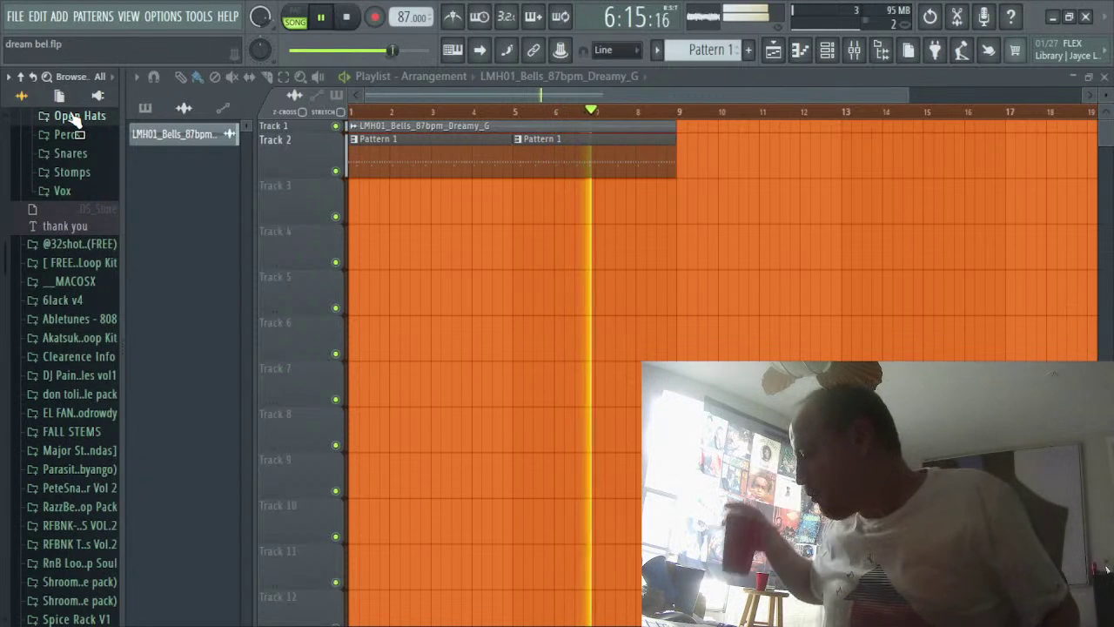
left_click(74, 121)
left_click(74, 122)
scroll(80, 225, "up", 3)
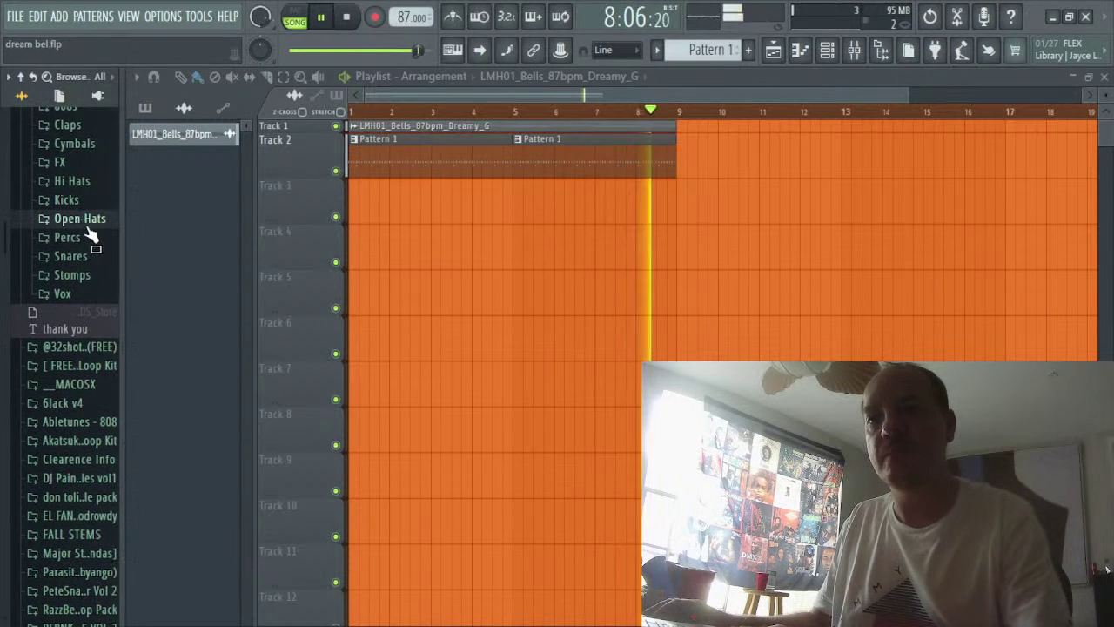
left_click(86, 224)
left_click(56, 116)
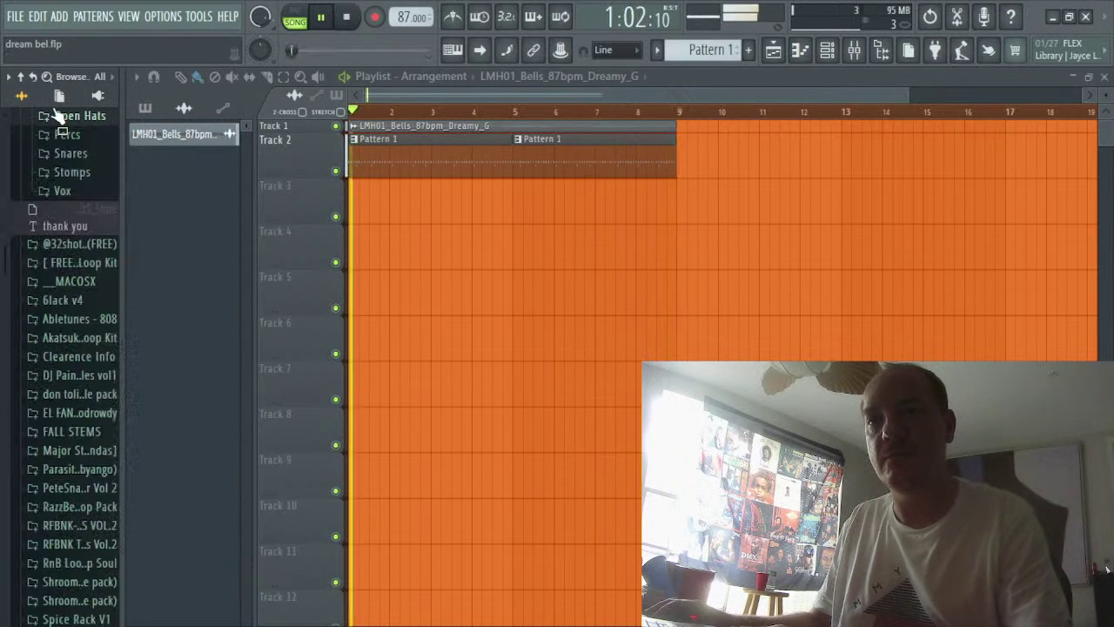
left_click(68, 135)
Audition the percussion samples from MZ Perc [808 Rim] down to MZ Perc [Animals] over the beat
left_click(80, 202)
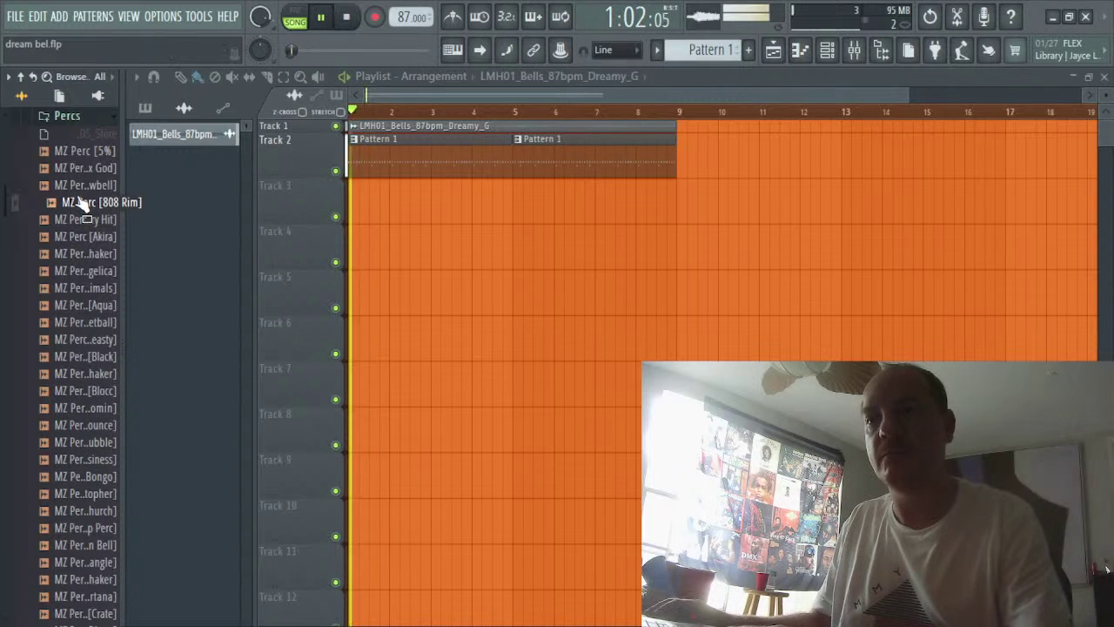
left_click(86, 219)
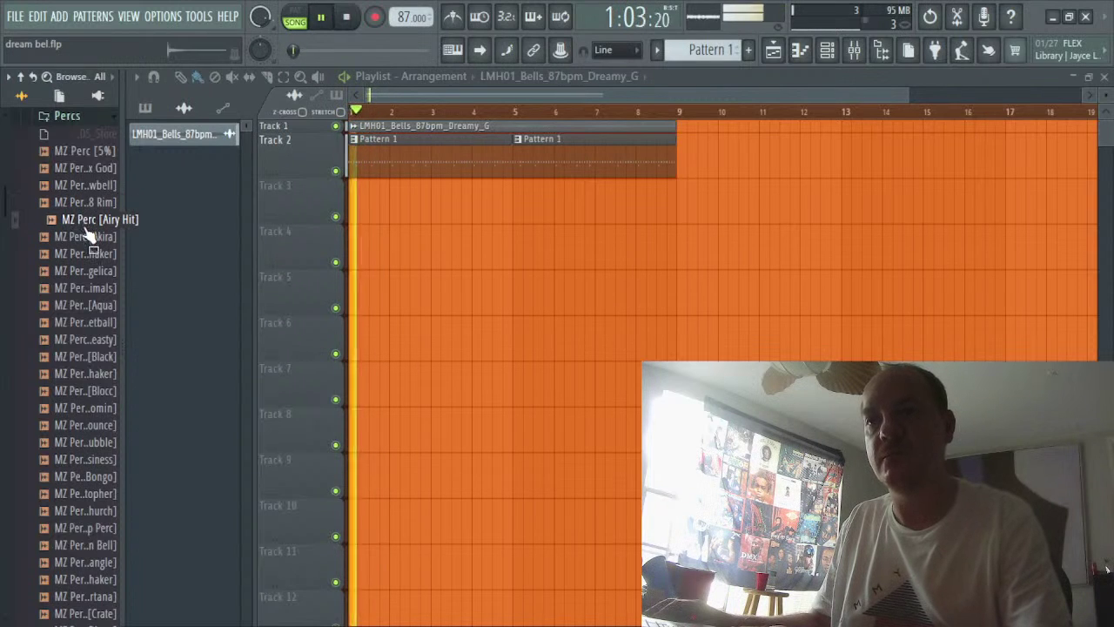
left_click(86, 236)
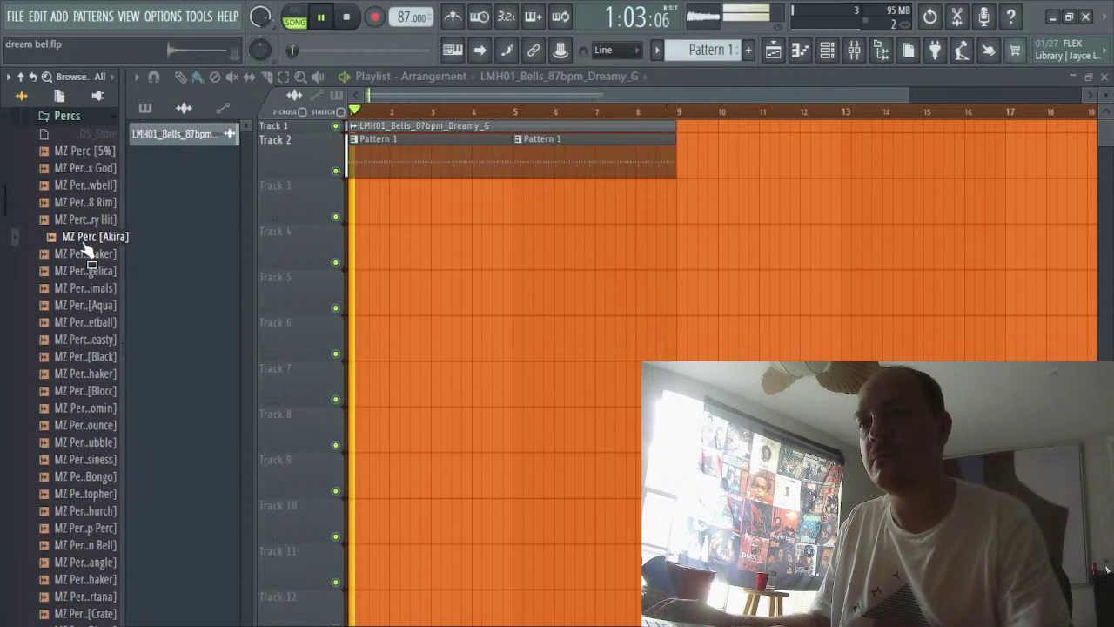
left_click(88, 254)
left_click(87, 271)
left_click(96, 289)
key("space")
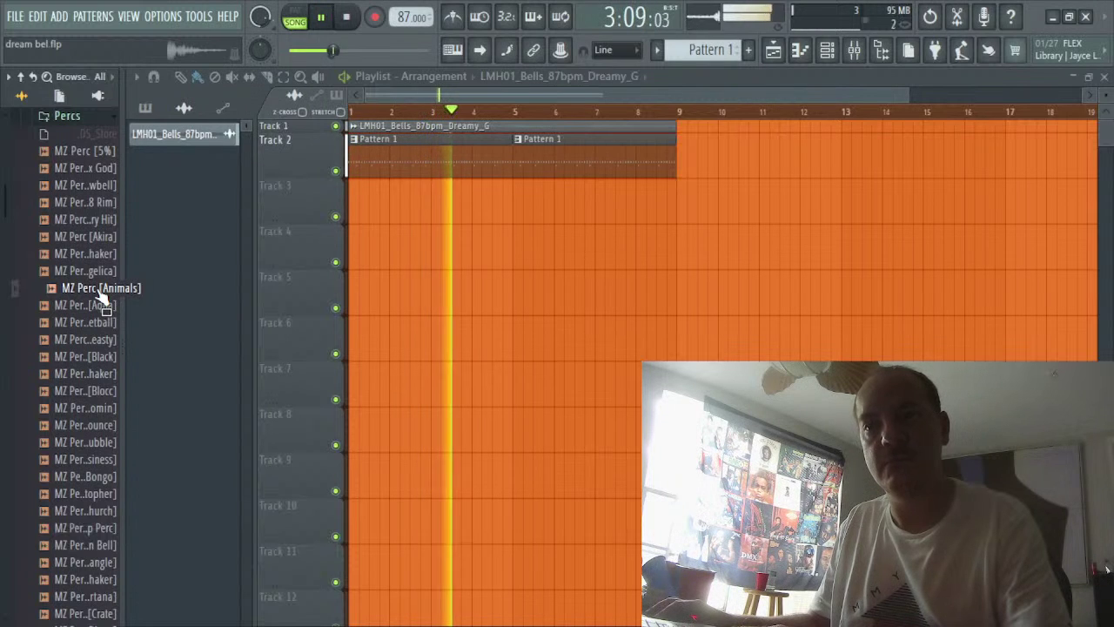
Add MZ Perc [Animals] as a new channel in the channel rack, trying and clearing a hit on step 3
left_click(827, 50)
left_click_drag(78, 288, 197, 258)
left_click(283, 262)
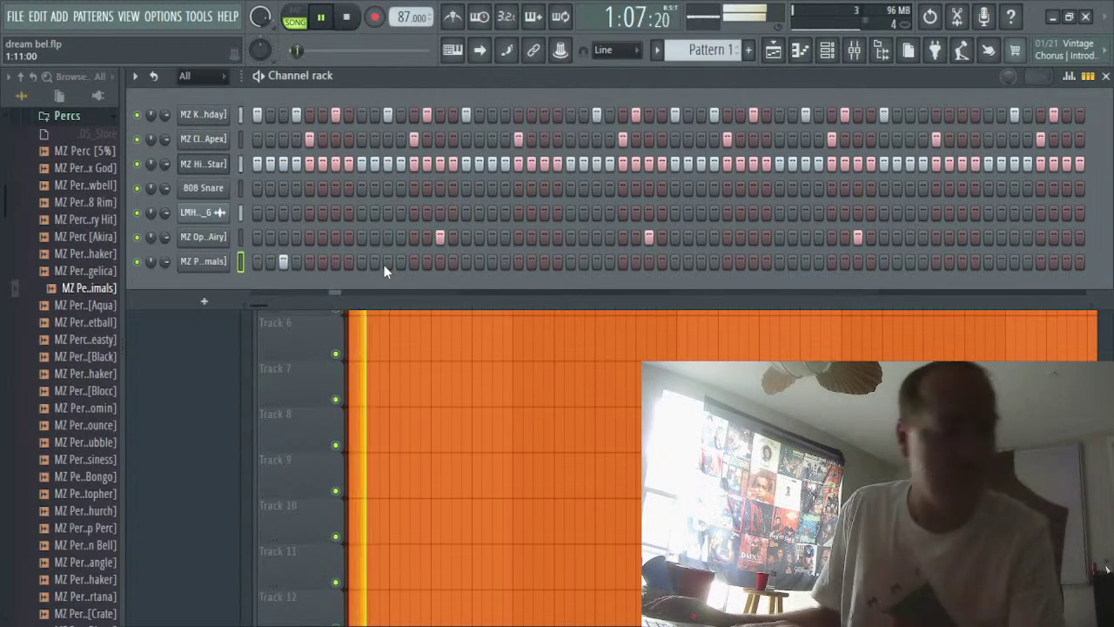
key("space")
left_click(283, 261)
key("space")
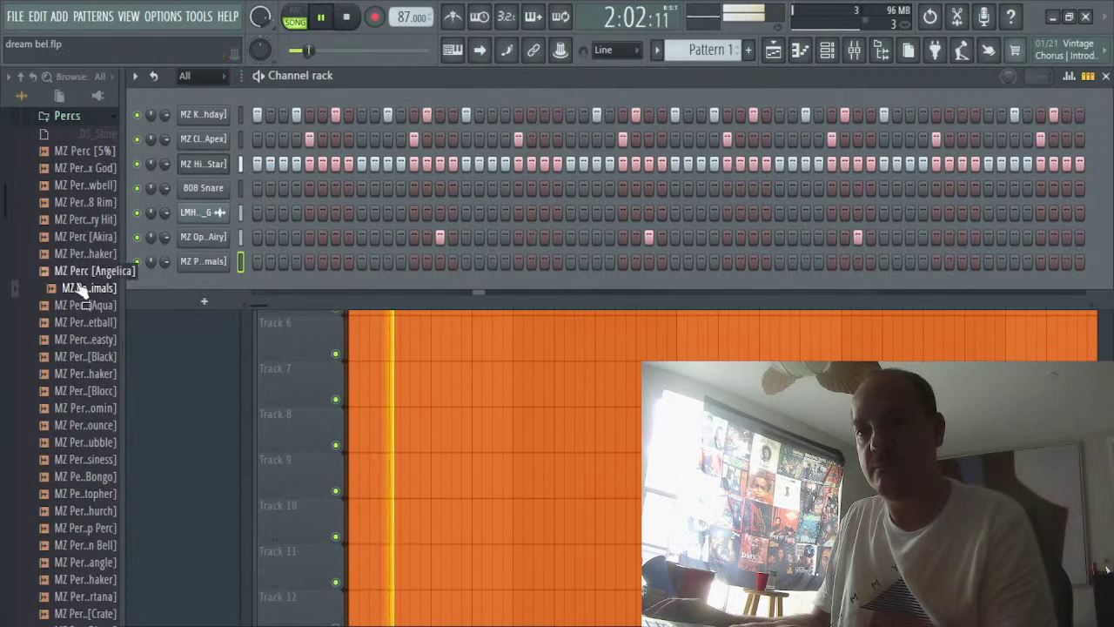
Audition more percussion samples over the beat, including Blaze Shaker, Blocc and Calling Bongo
left_click(98, 322)
left_click(99, 341)
left_click(101, 374)
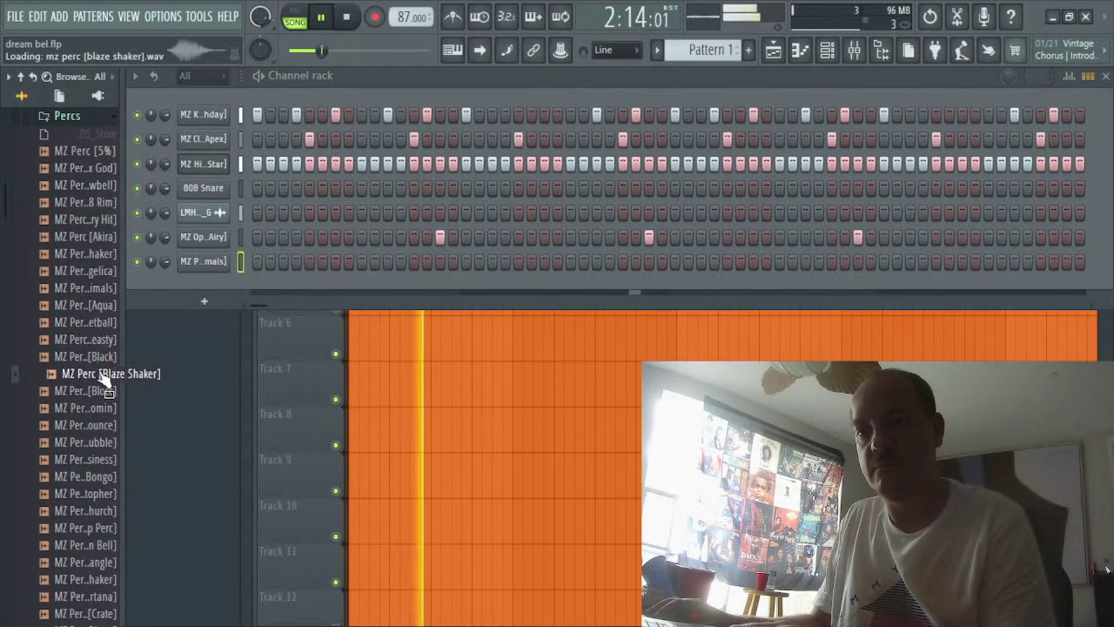
left_click(87, 477)
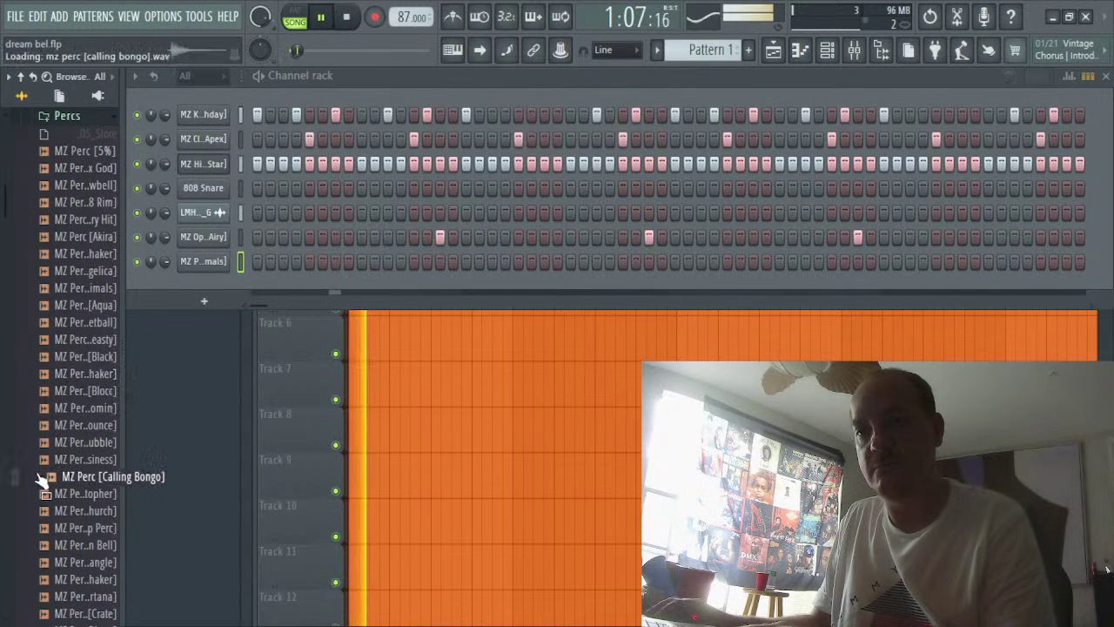
left_click(77, 399)
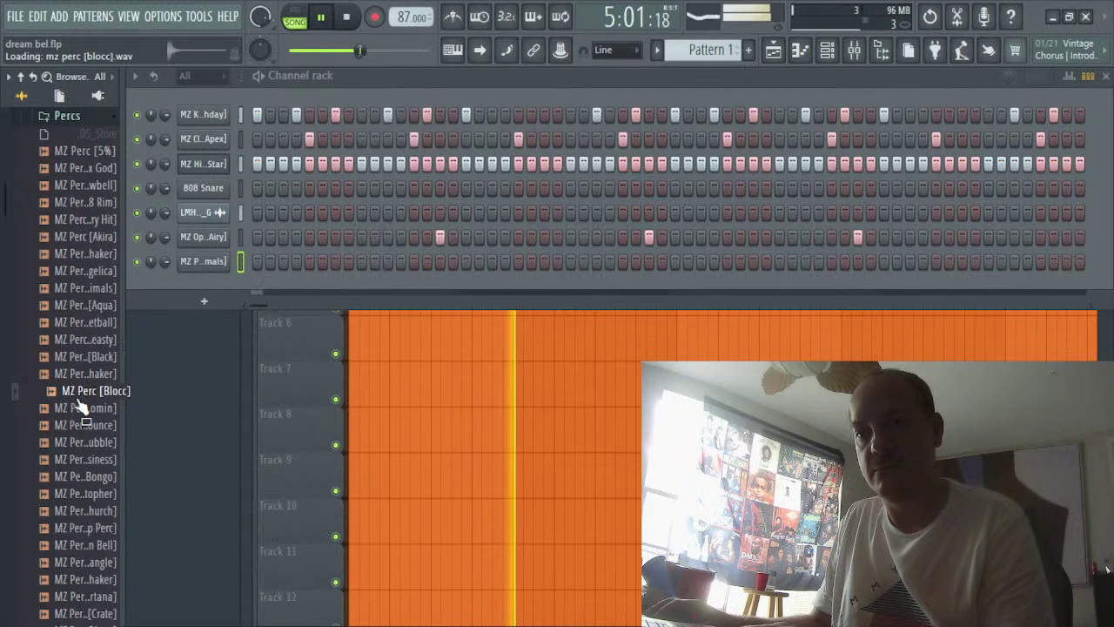
left_click(94, 425)
left_click(71, 460)
scroll(67, 454, "down", 2)
left_click(72, 375)
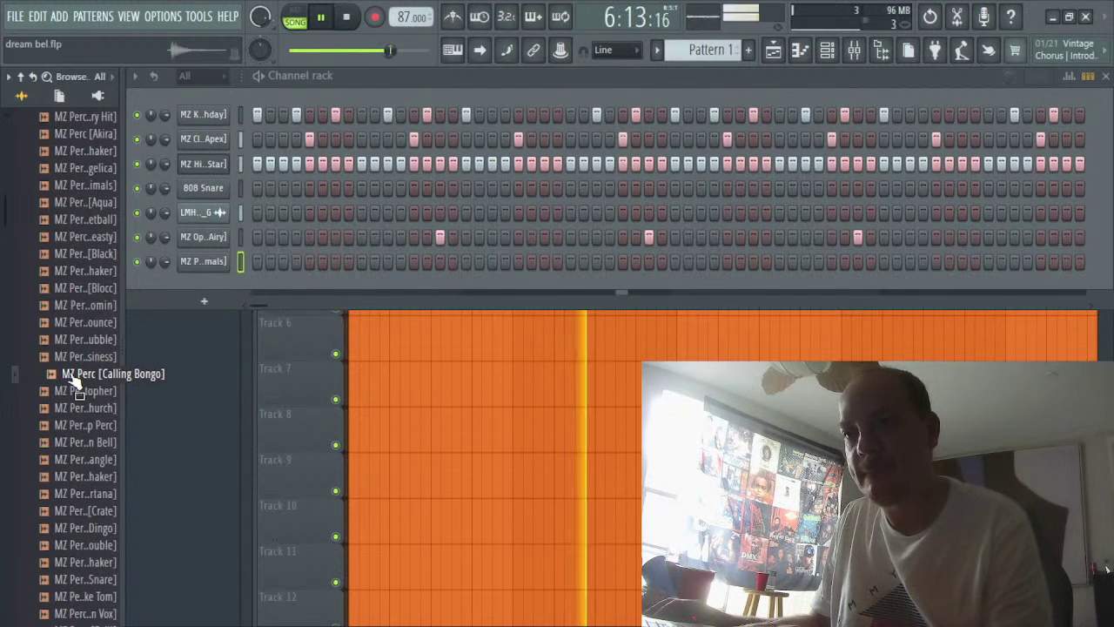
Add MZ Perc [Calling Bongo] as a new channel with a hit on step 3 and play it
left_click_drag(73, 376, 213, 284)
key("space")
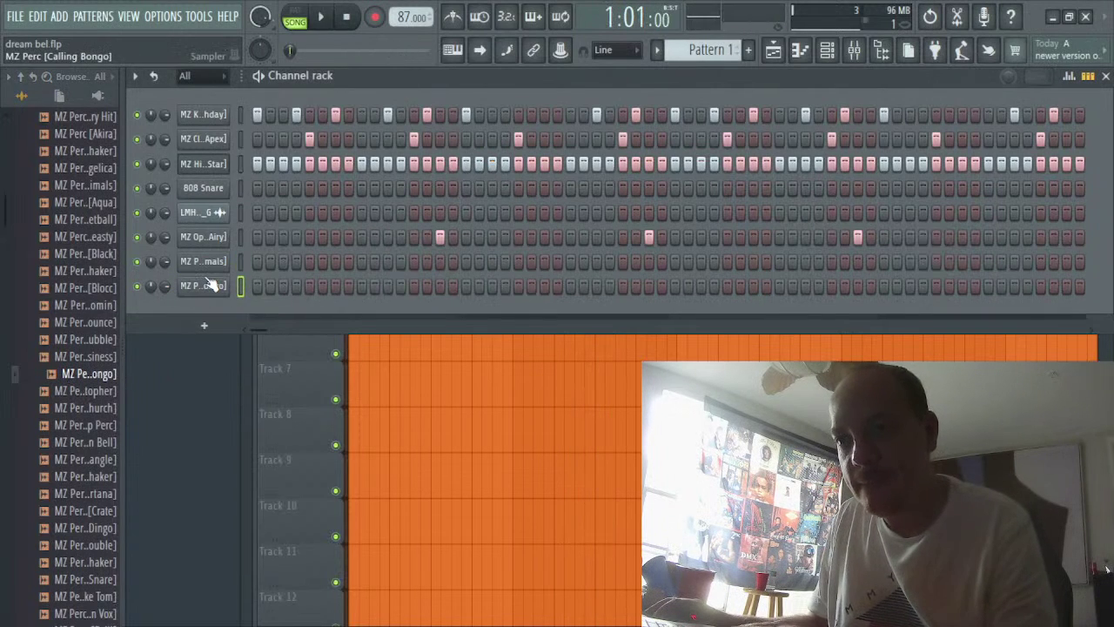
left_click(283, 286)
key("space")
Try Calling Bongo hits on steps 10 and 7, clear them, and place hits on steps 6 and 9
left_click(375, 287)
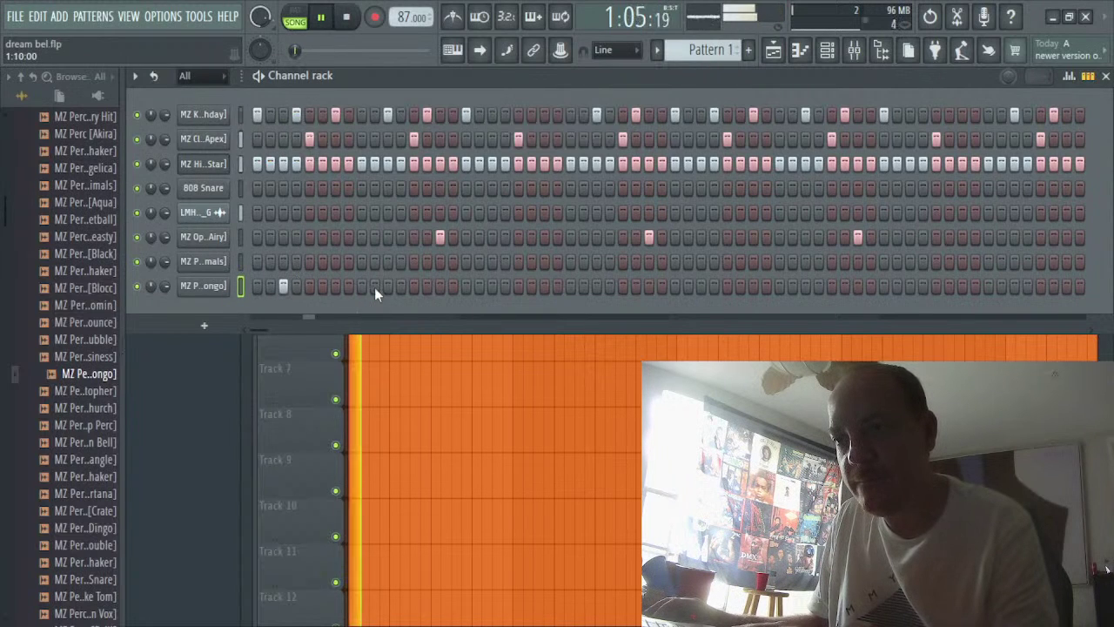
left_click(374, 286)
left_click(333, 286)
key("space")
key("space")
left_click(336, 287)
left_click(322, 287)
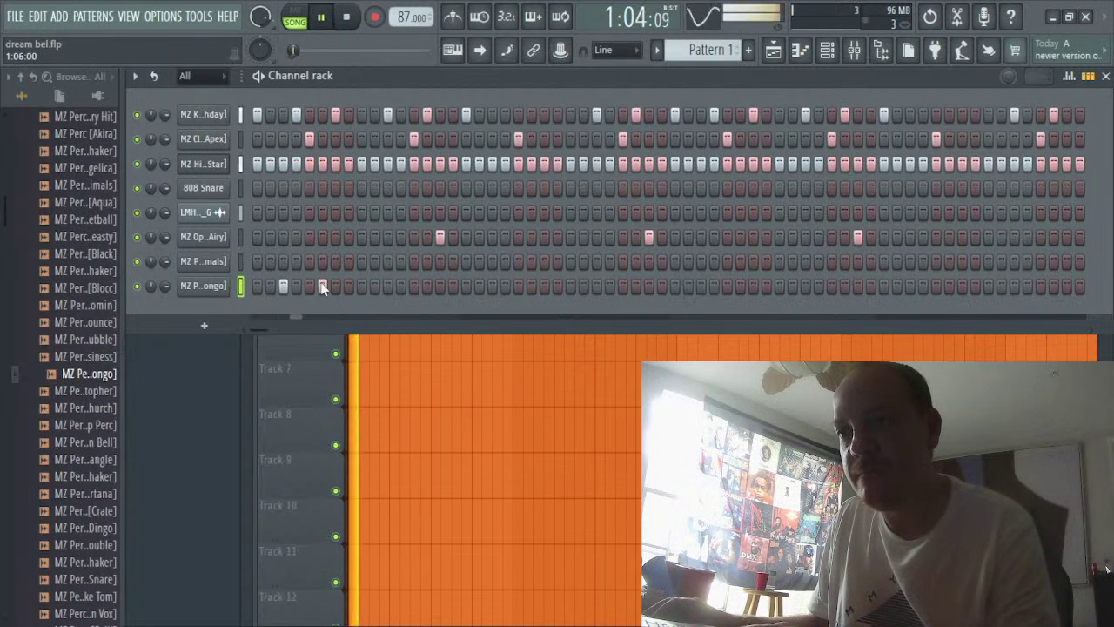
left_click(364, 284)
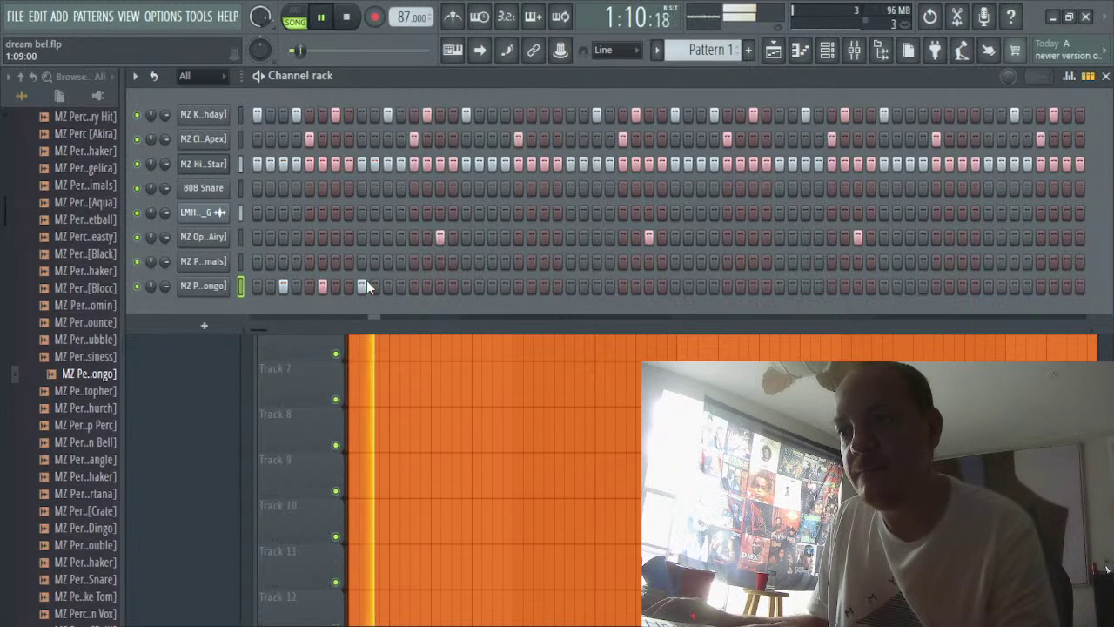
Clear the trial percussion hits on step 13 and place a Calling Bongo hit on step 12
left_click(416, 268)
right_click(416, 267)
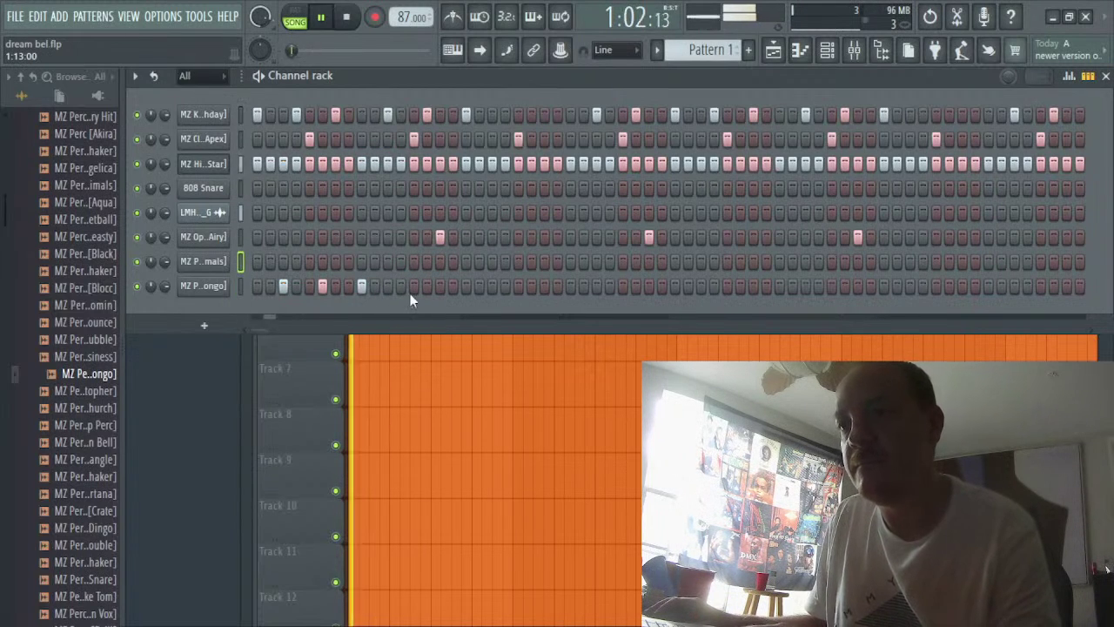
left_click(422, 289)
right_click(422, 287)
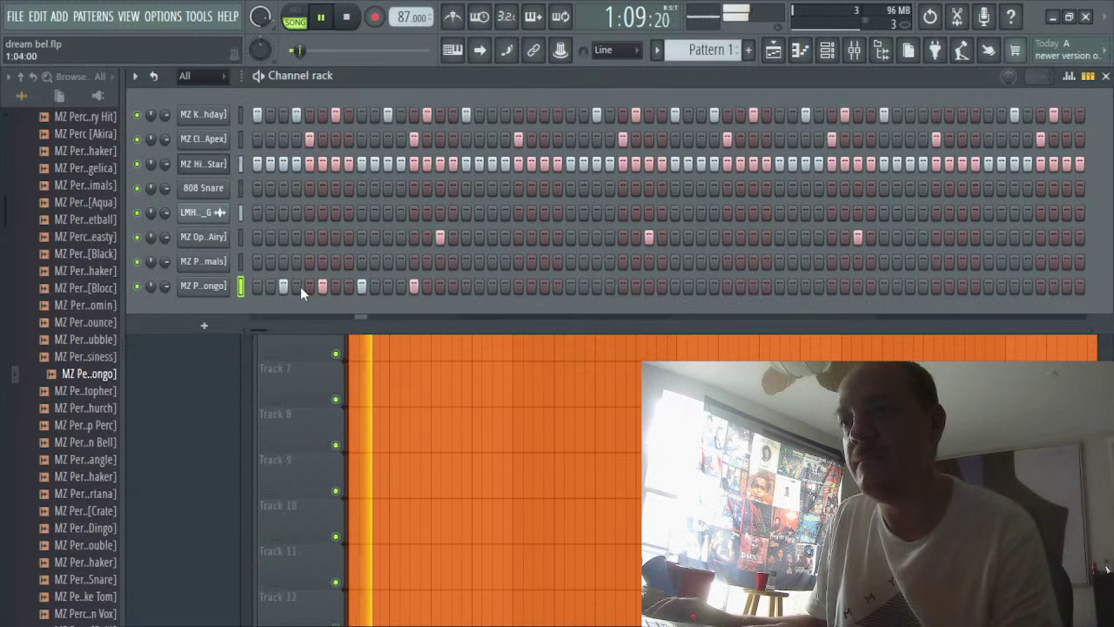
left_click(413, 289)
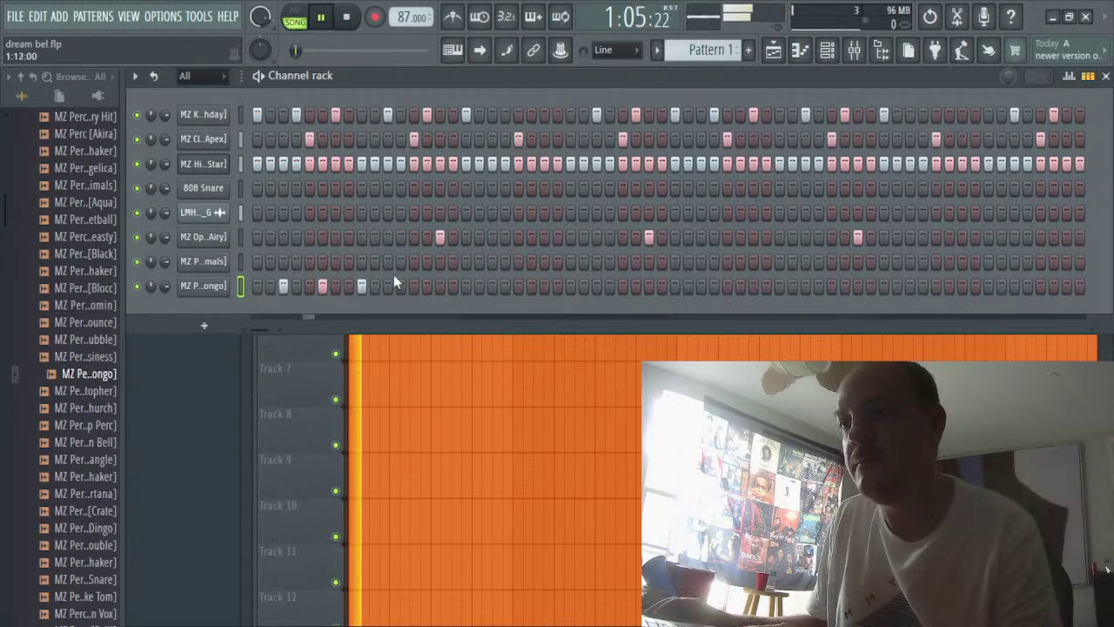
left_click(398, 289)
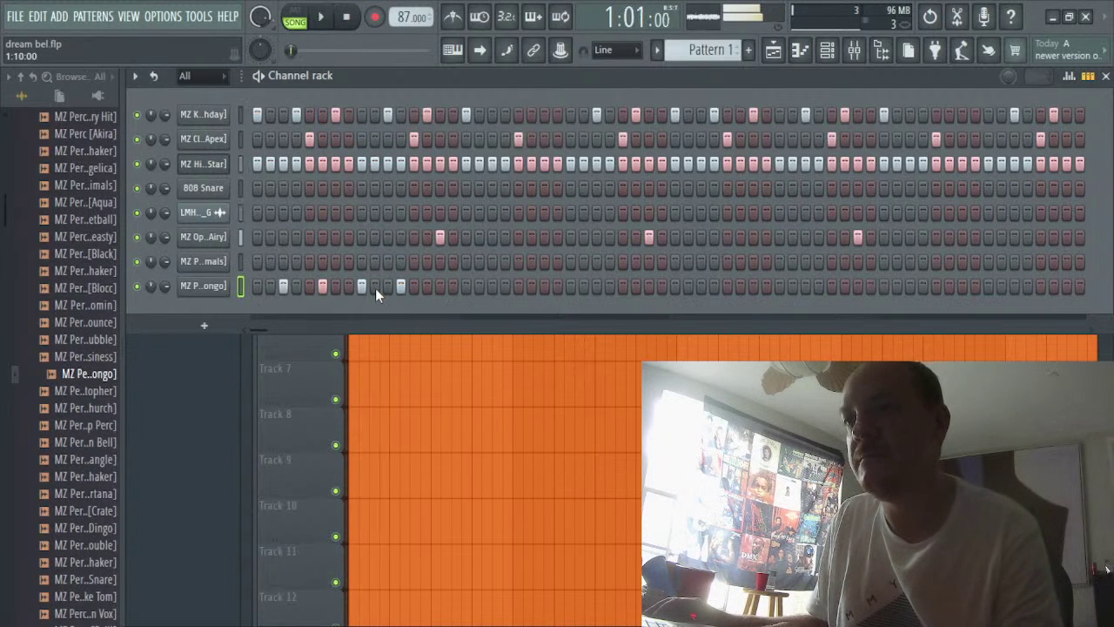
Open the Calling Bongo channel in the piano roll and copy its four C5 notes from bar 1 to bar 2
right_click(220, 288)
left_click(266, 286)
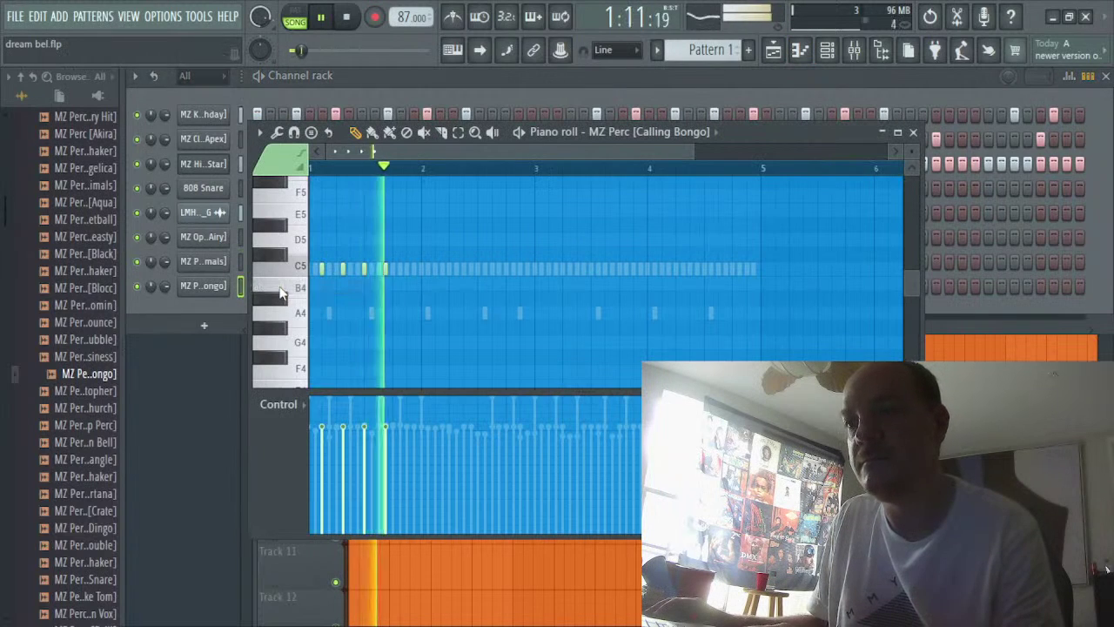
left_click(459, 134)
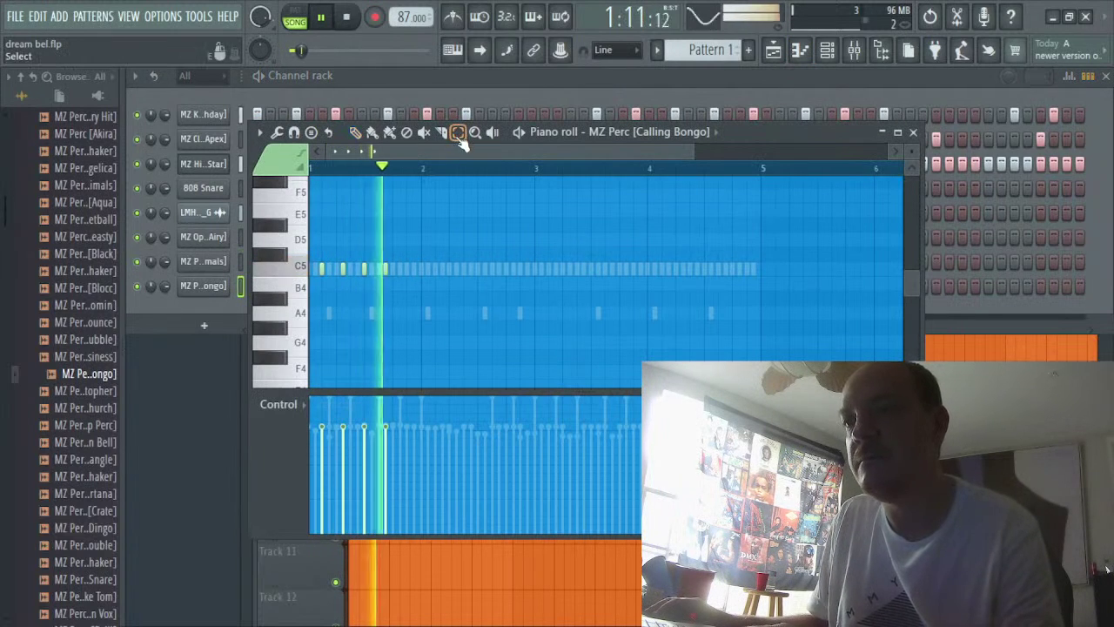
left_click_drag(411, 237, 329, 250)
left_click(356, 133)
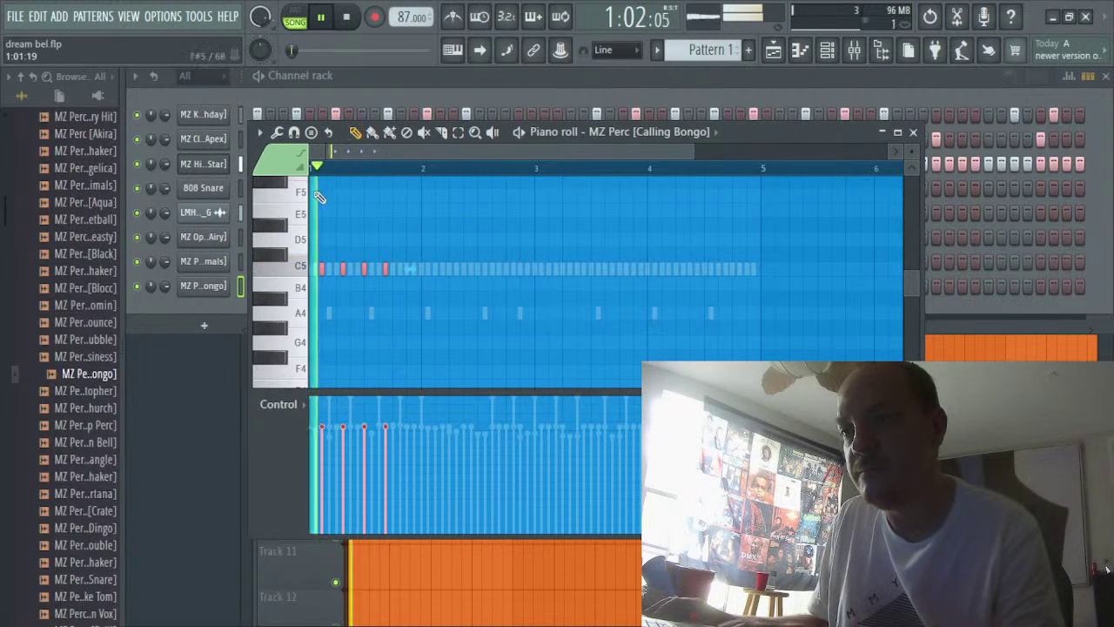
left_click_drag(320, 269, 428, 278)
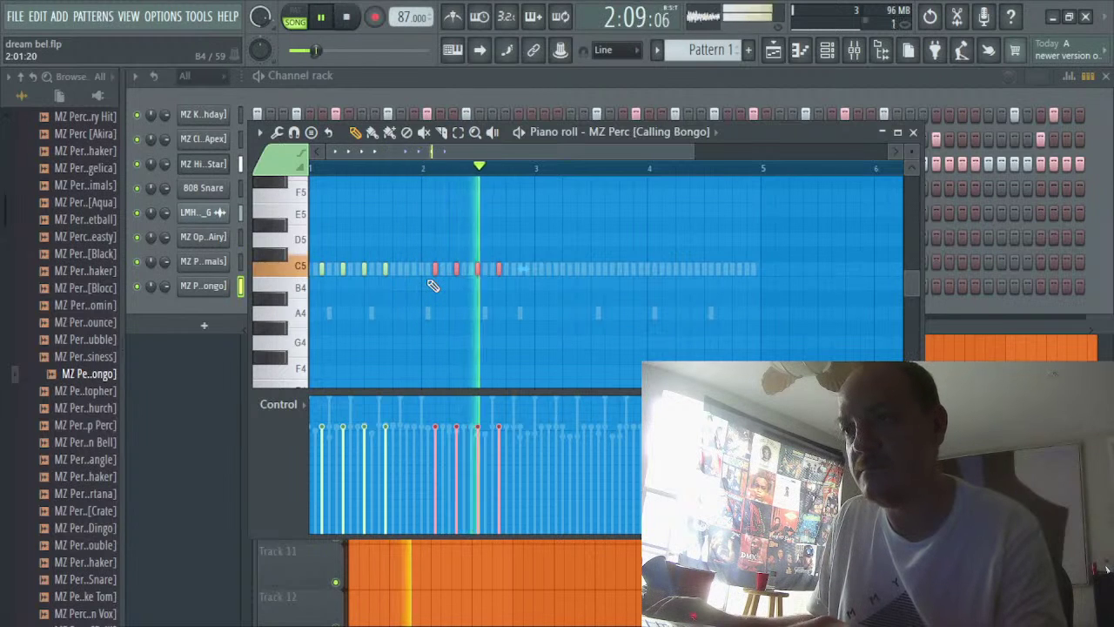
Shorten the copied bar 2 bongo notes and add a C5 note on step 15 of bars 2 and 1
key("space")
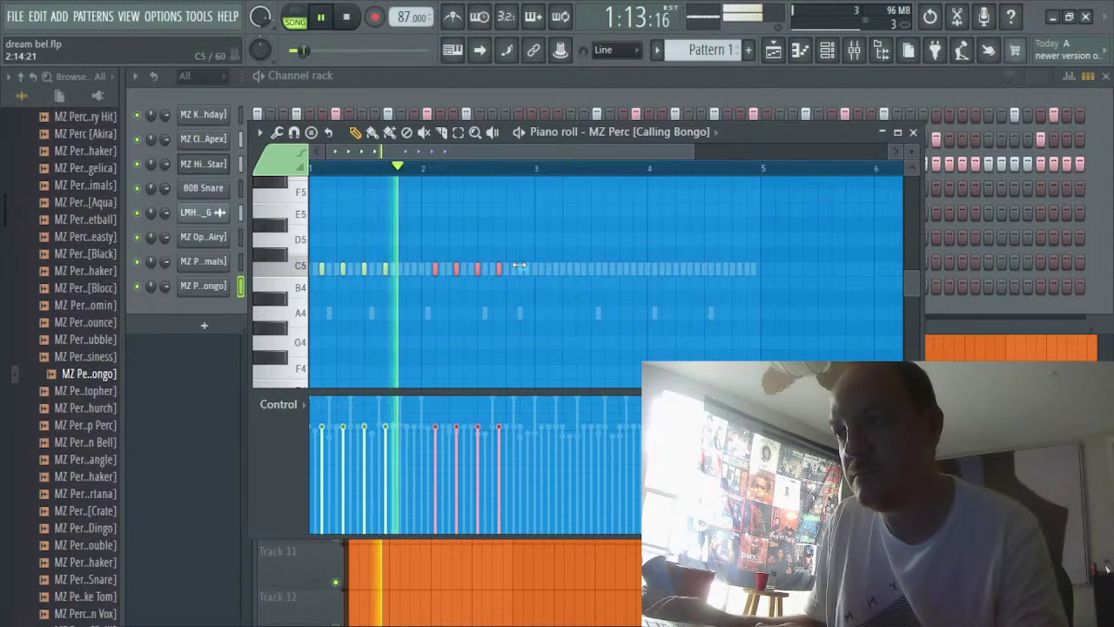
key("Delete")
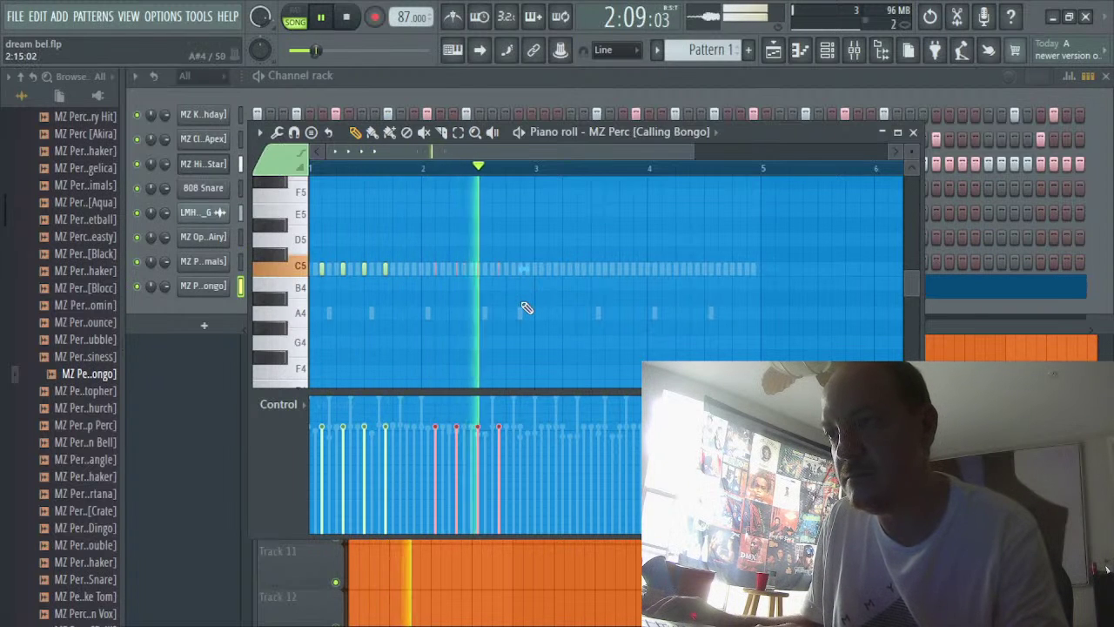
key("space")
key("space")
left_click(530, 287, "ctrl")
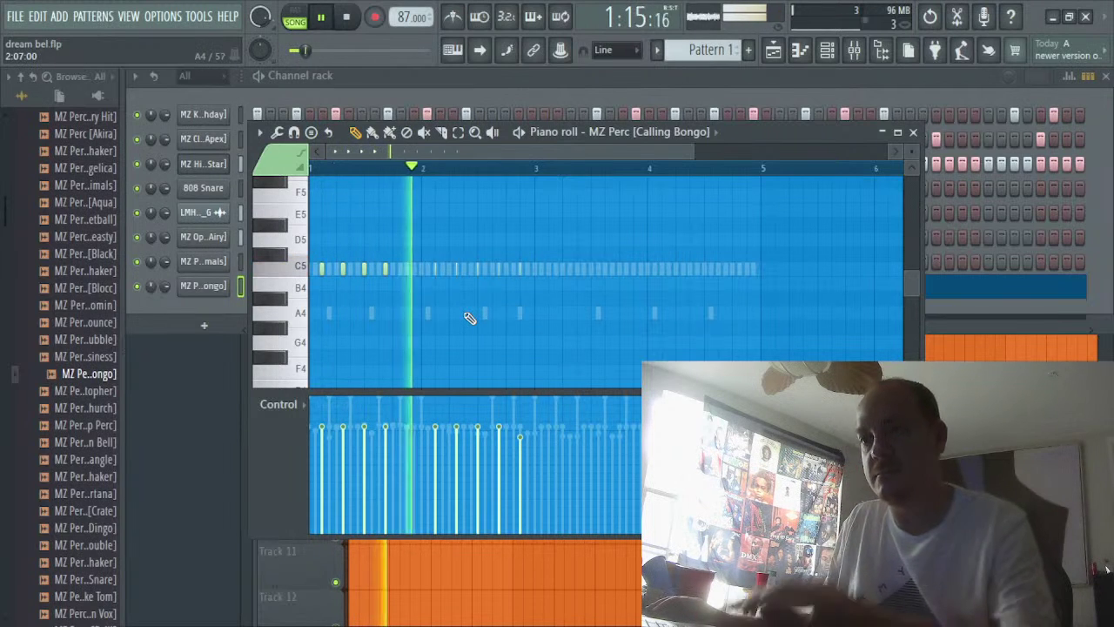
left_click(406, 269)
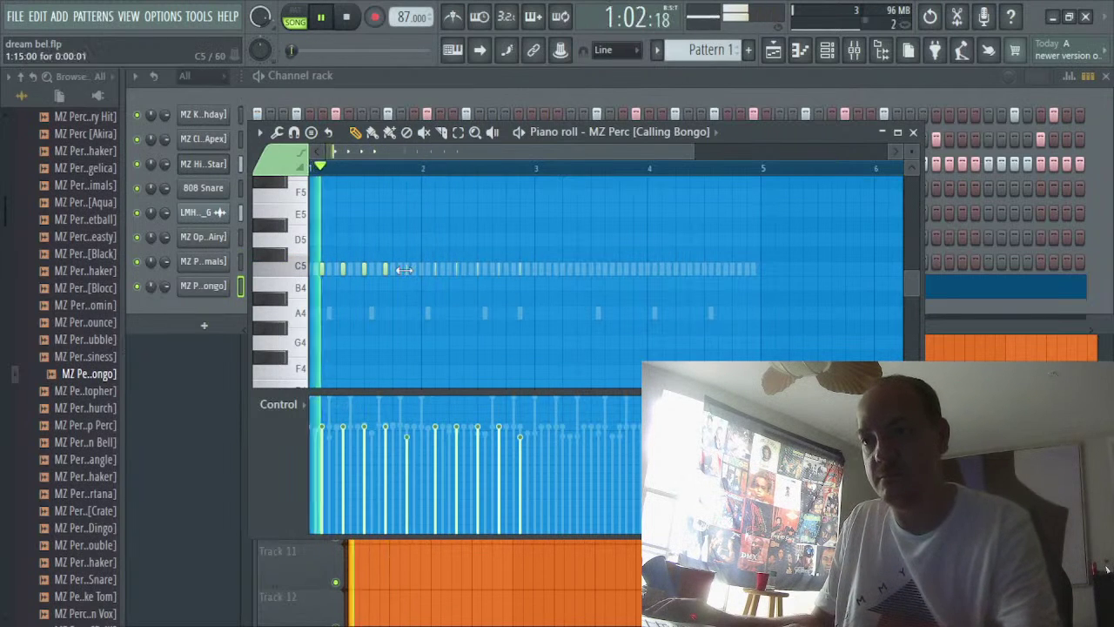
Route the Calling Bongo channel to mixer Insert 9 and load Gross Beat in the track's first effect slot
left_click(854, 50)
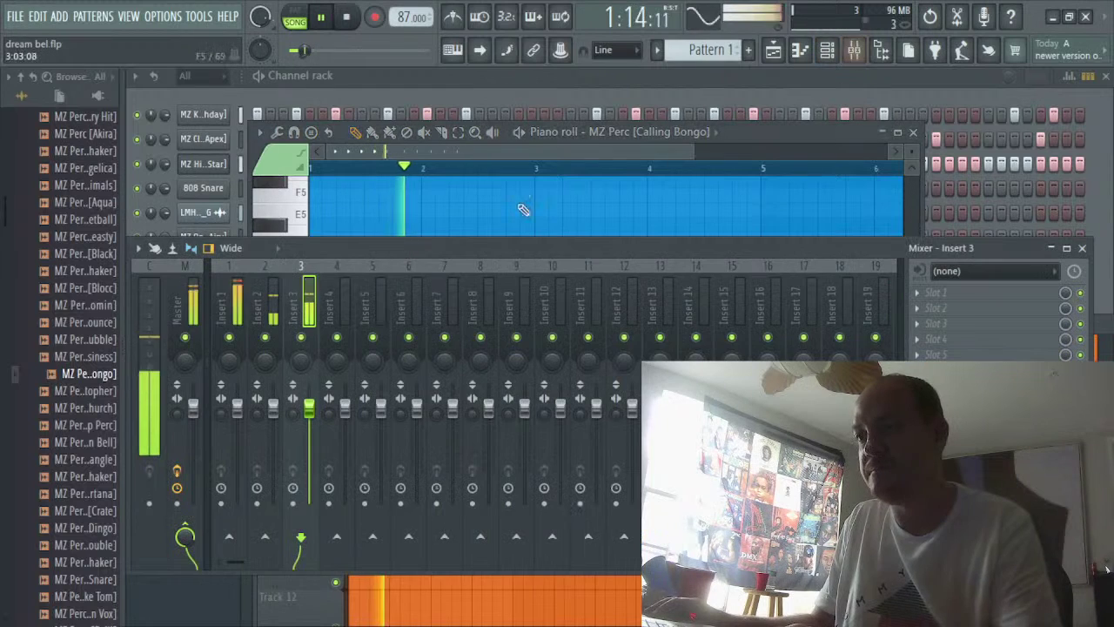
right_click(518, 301)
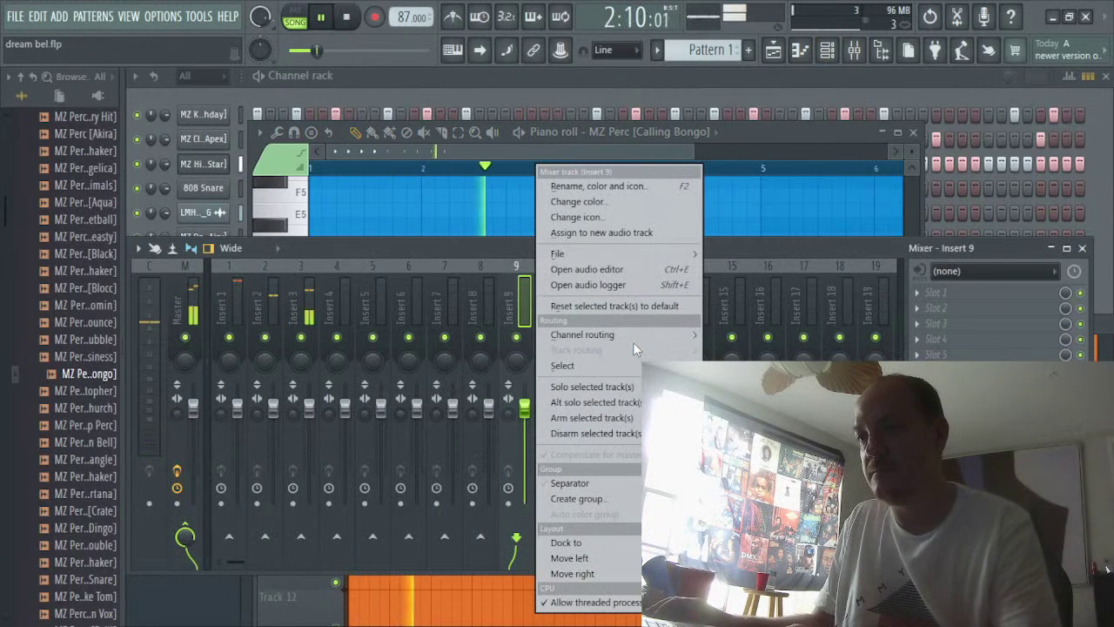
mouse_move(626, 334)
left_click(771, 336)
key("space")
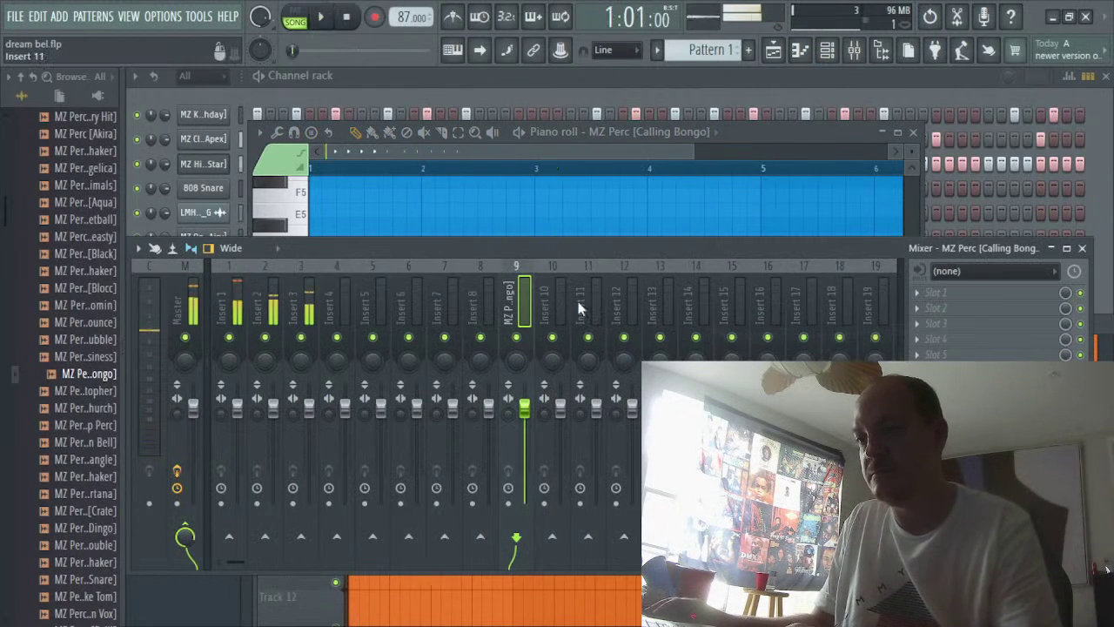
left_click(949, 296)
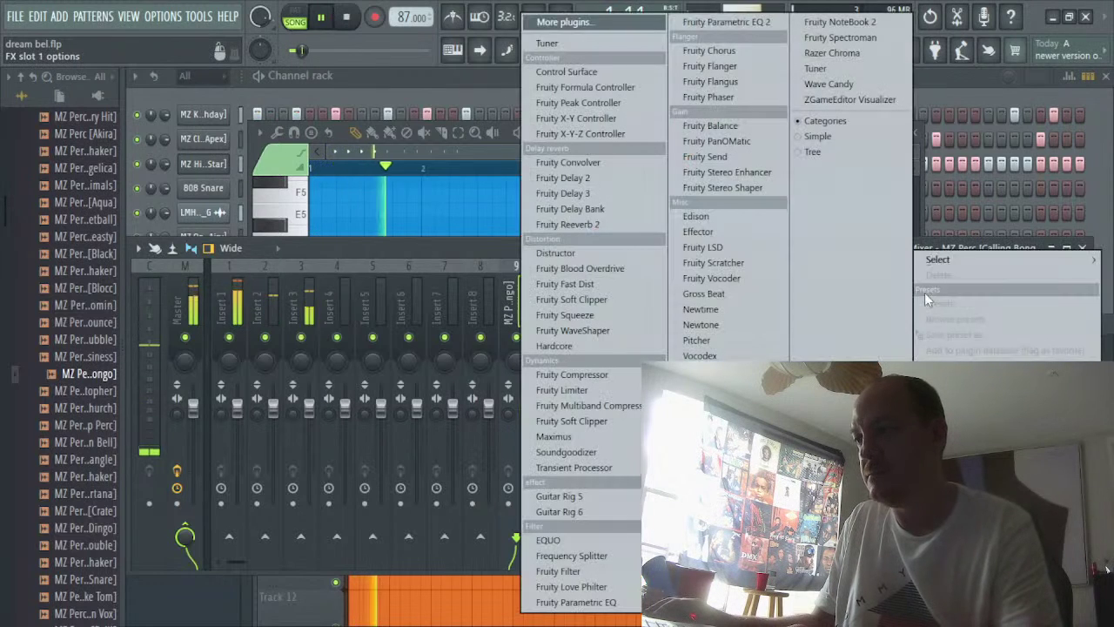
left_click(768, 294)
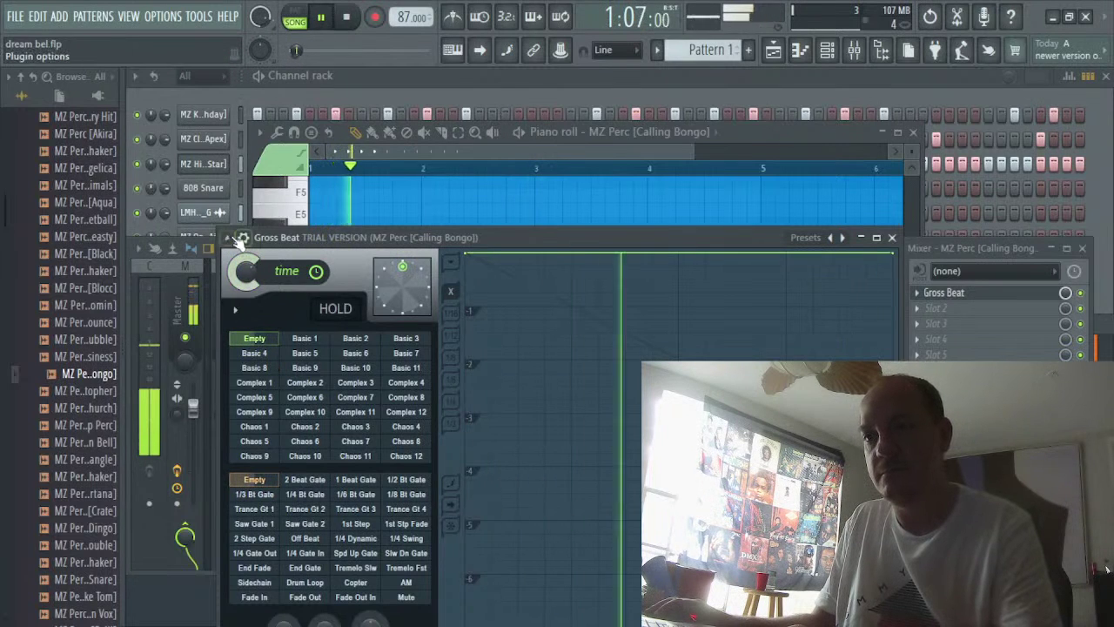
Load Fruity Delay 3 in slot 2 of the bongo mixer track and lower its mix level to 52%
left_click(932, 308)
mouse_move(939, 260)
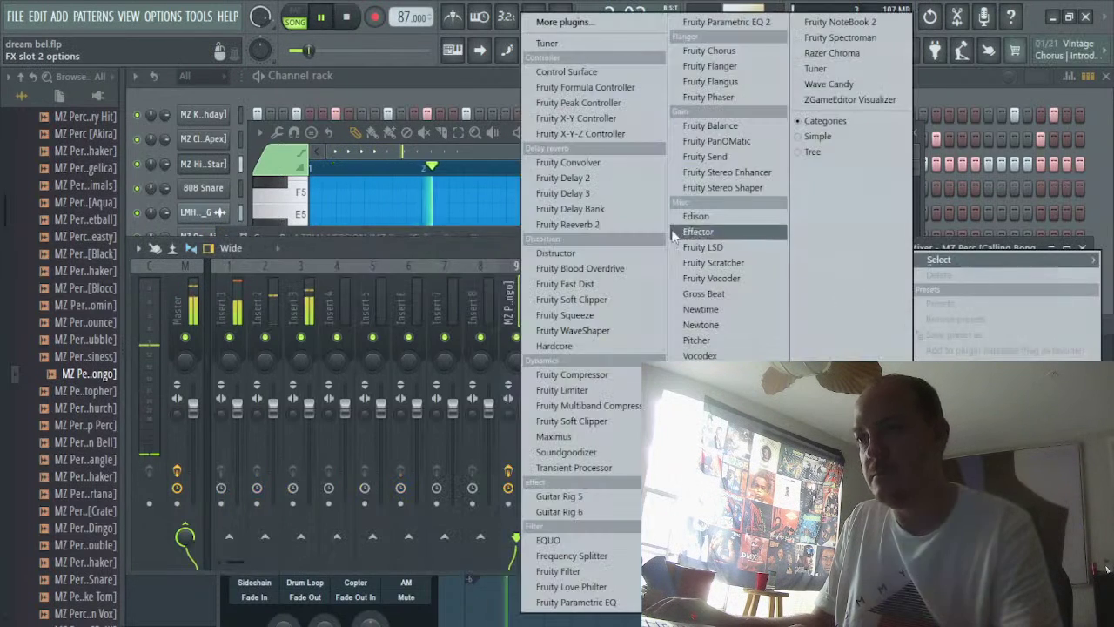
left_click(618, 193)
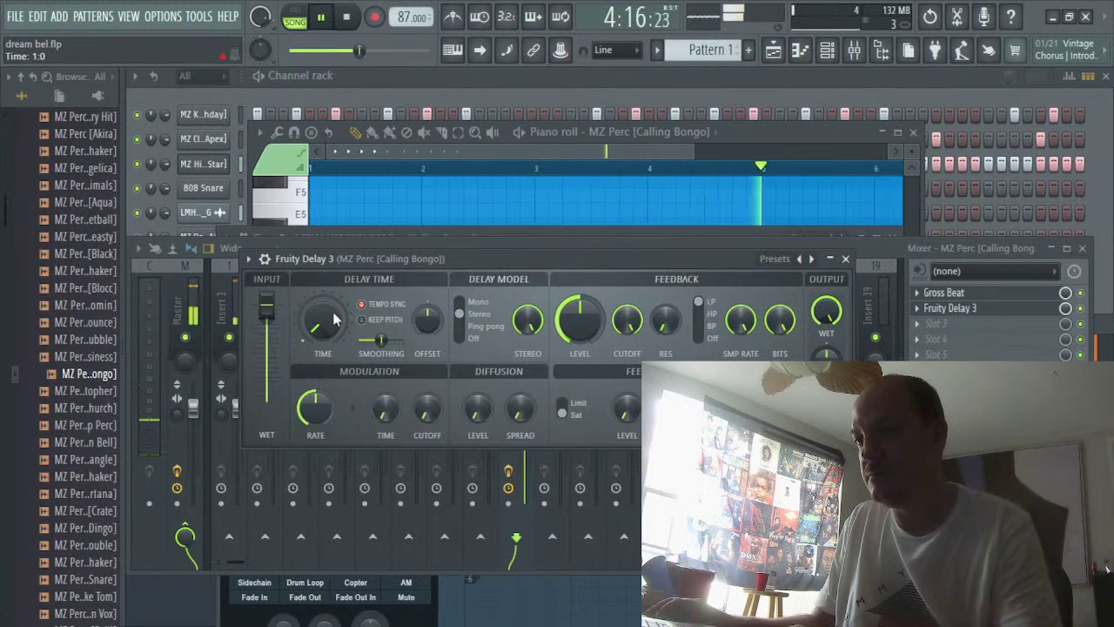
left_click_drag(1065, 308, 1065, 318)
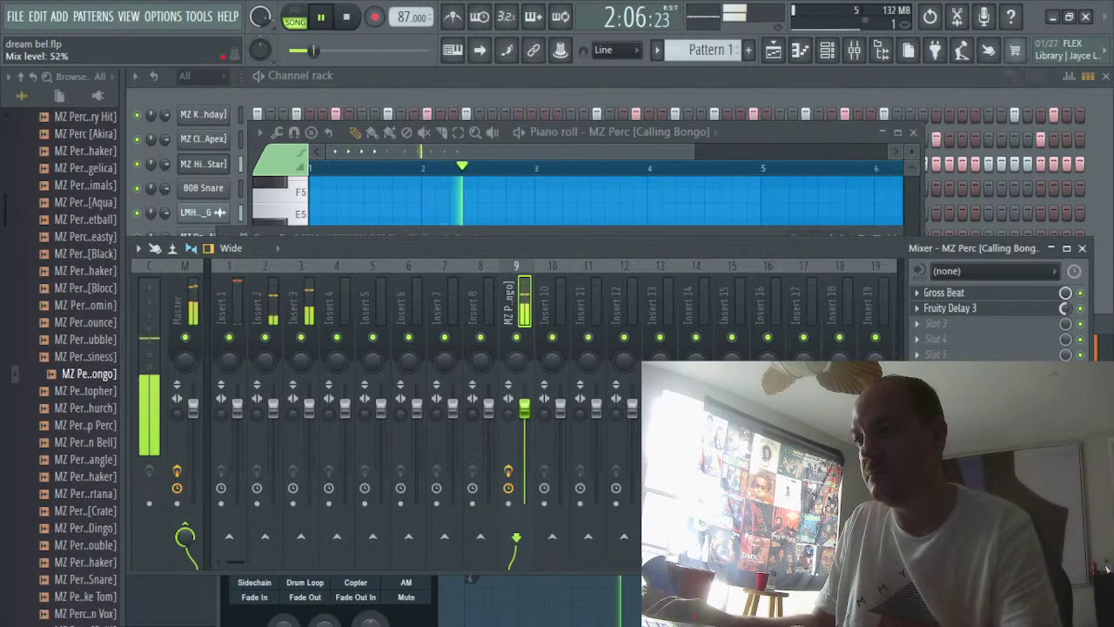
Move the five C5 bongo notes of bar 2 two steps later in the piano roll and play them back
left_click(676, 144)
key("space")
key("space")
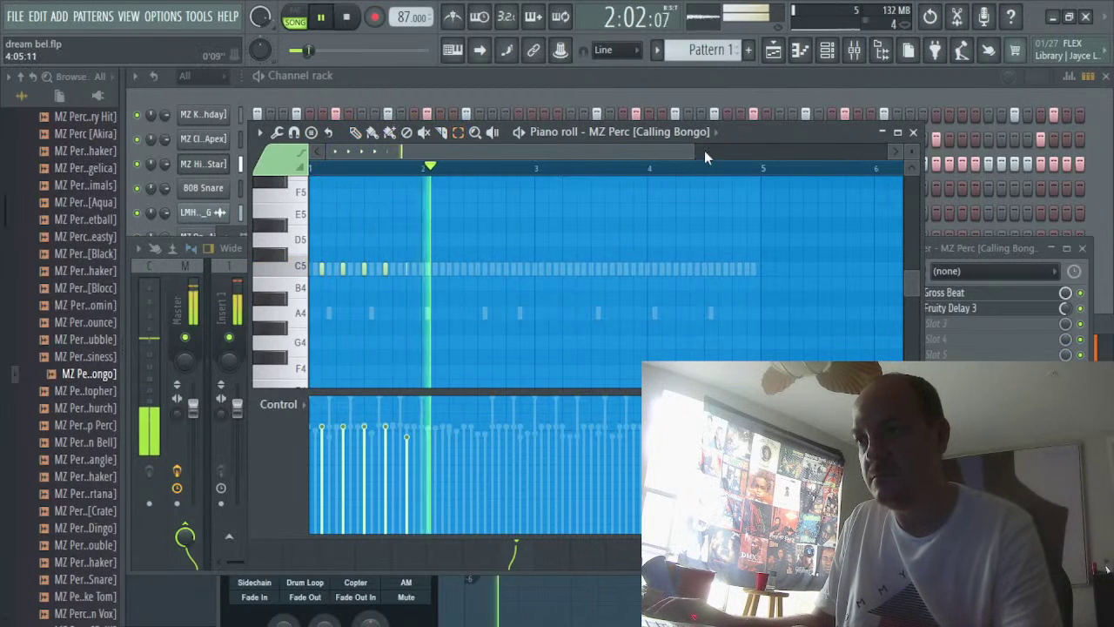
left_click_drag(704, 150, 548, 184)
key("space")
left_click_drag(455, 230, 331, 303)
left_click_drag(482, 228, 324, 301)
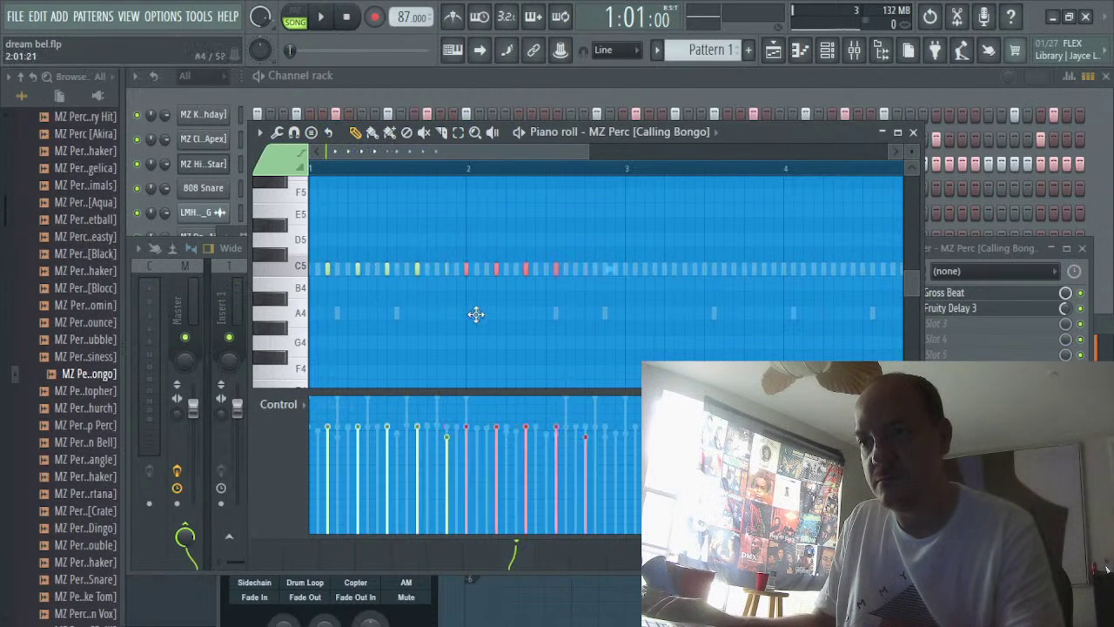
left_click(498, 326)
key("space")
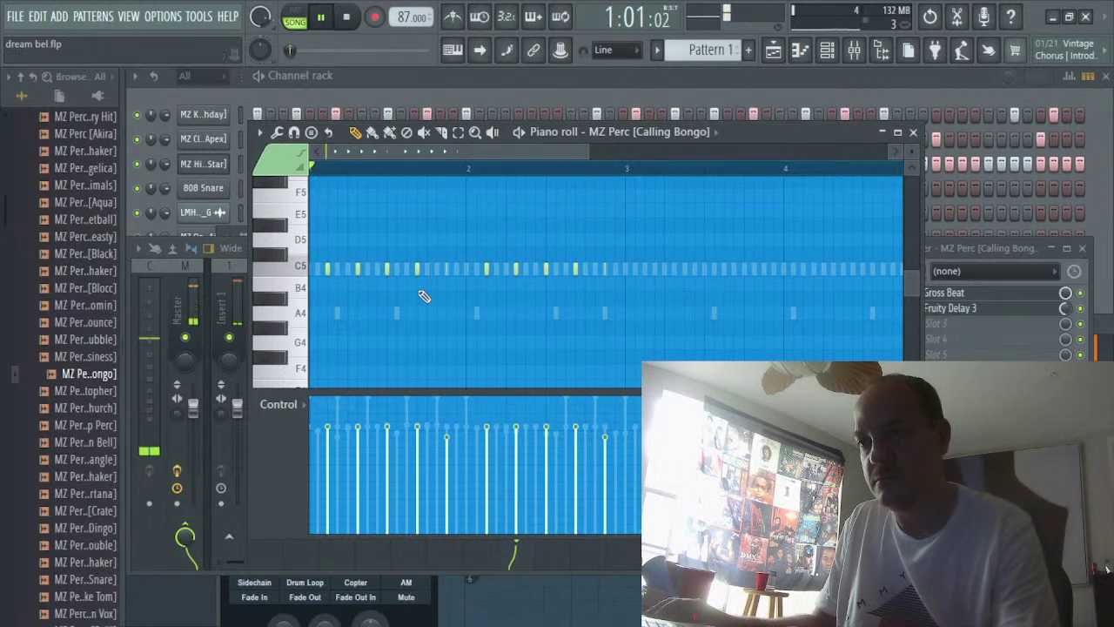
key("space")
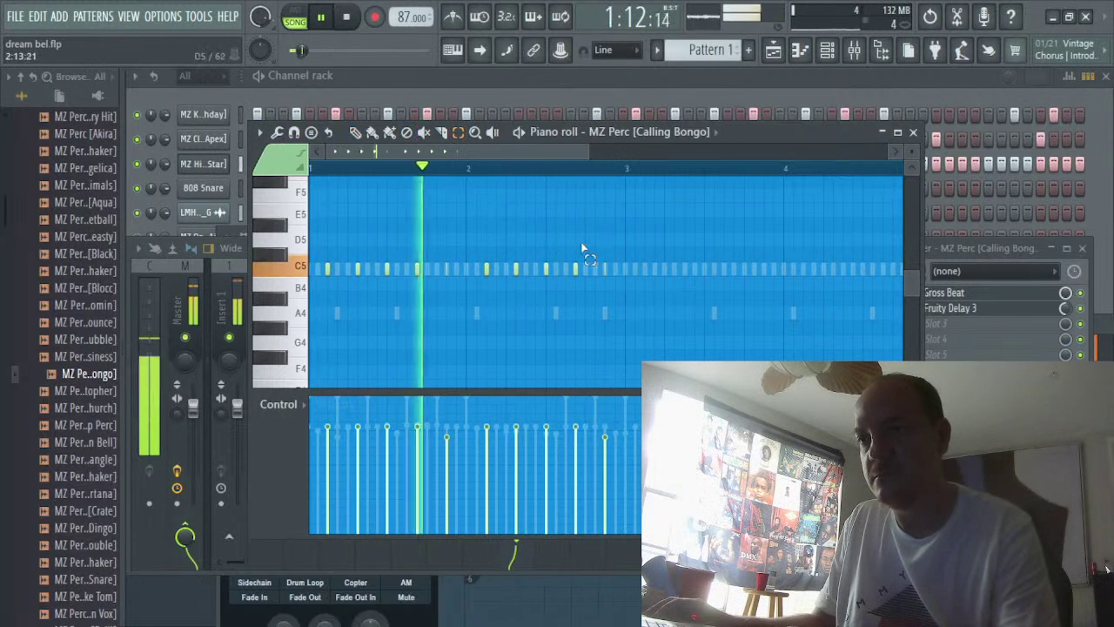
Try to duplicate the selected bongo notes of bars 1 and 2 from bar 3 onward
left_click_drag(601, 256, 327, 289)
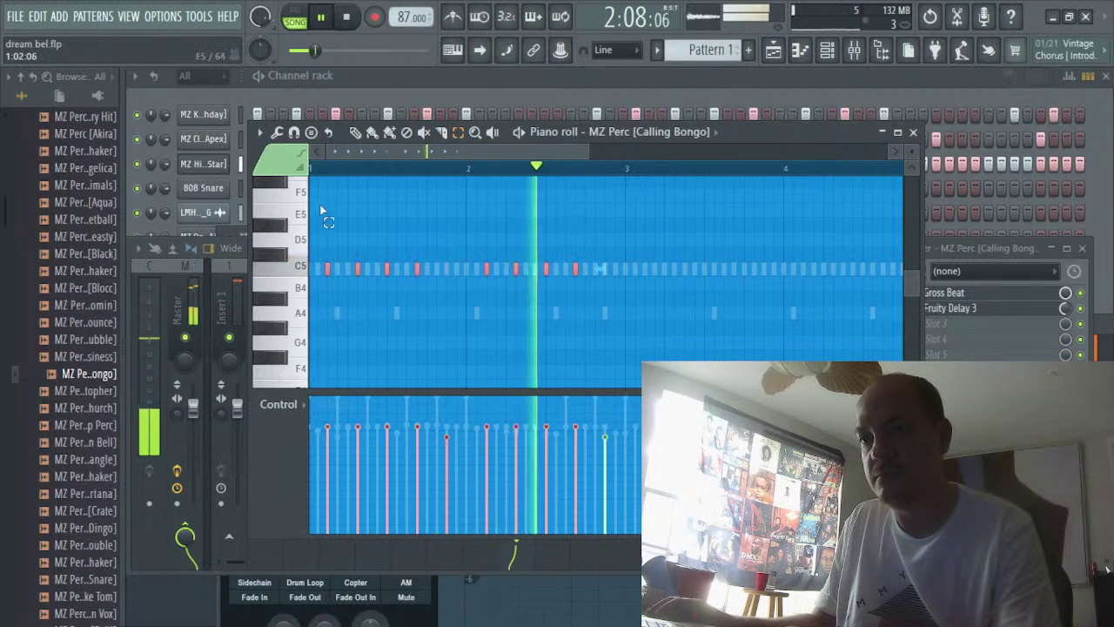
left_click(355, 132)
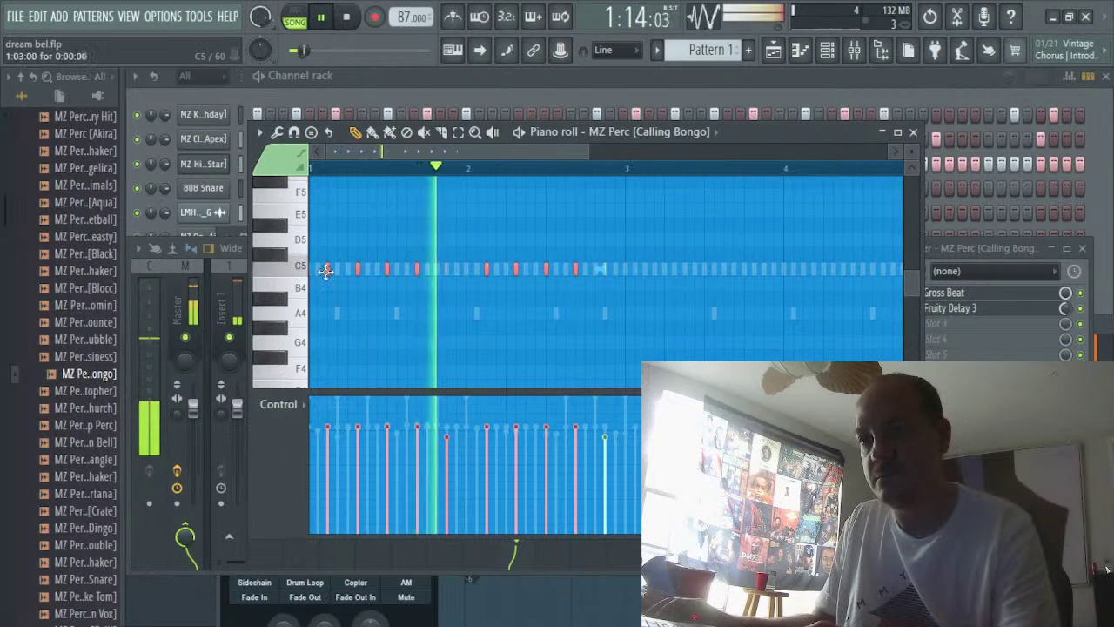
mouse_move(326, 271)
left_mouse_down()
mouse_move(676, 319)
mouse_move(619, 307)
mouse_move(630, 306)
left_mouse_up()
key("ctrl+d")
key("ctrl+z")
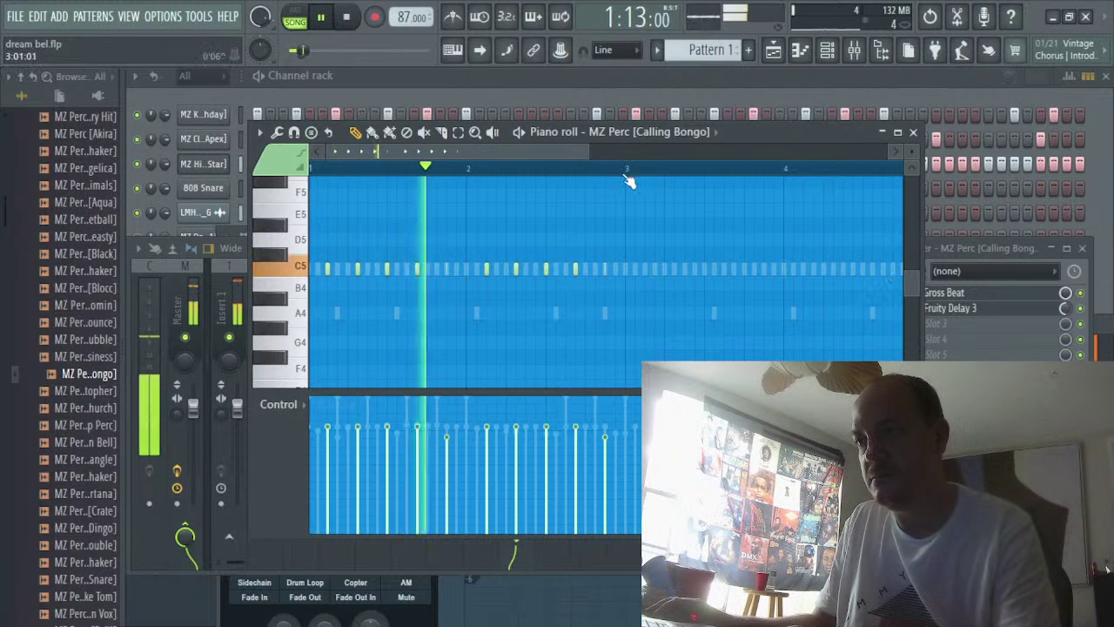
Copy all the C5 bongo notes of bars 1 and 2 into bars 3 and 4
scroll(462, 214, "down", 2)
key("space")
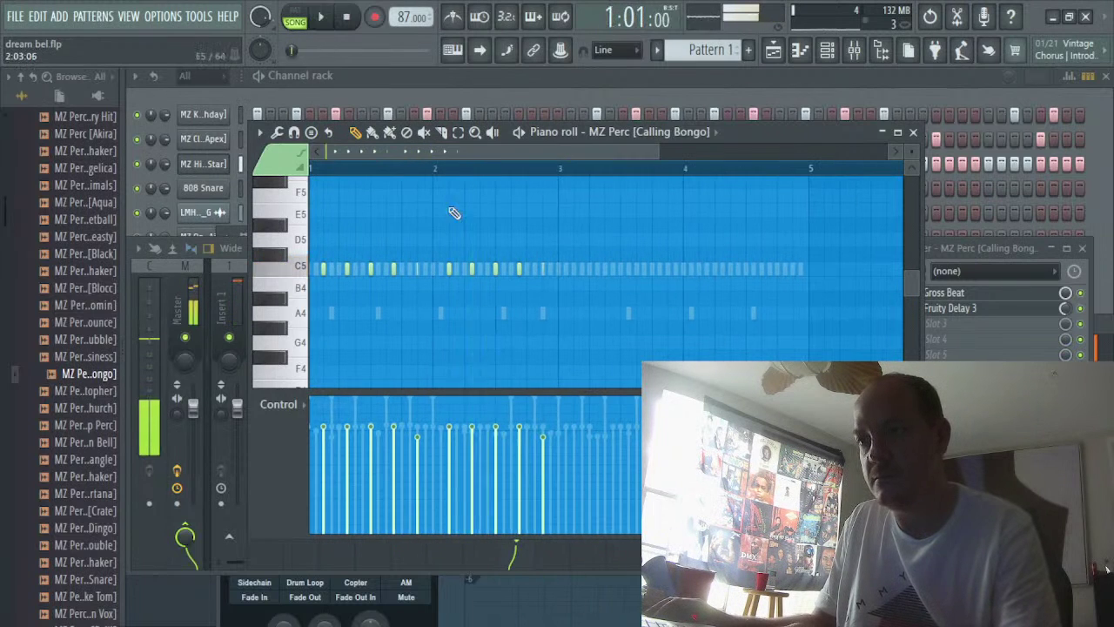
key("space")
left_click_drag(567, 236, 323, 318)
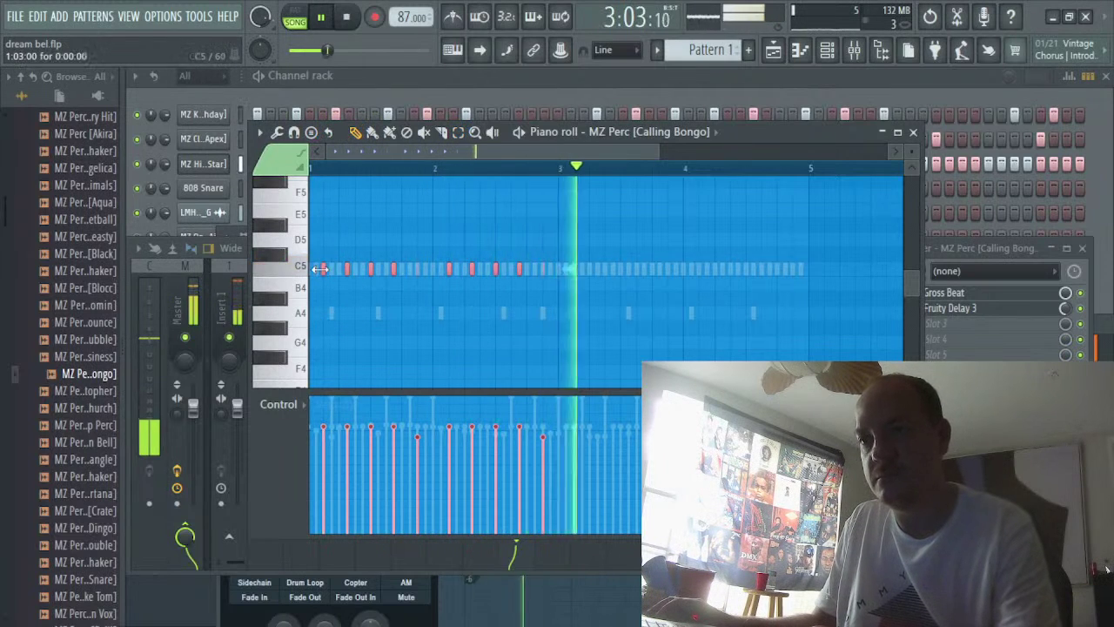
left_click_drag(320, 269, 568, 323)
key("ctrl+d")
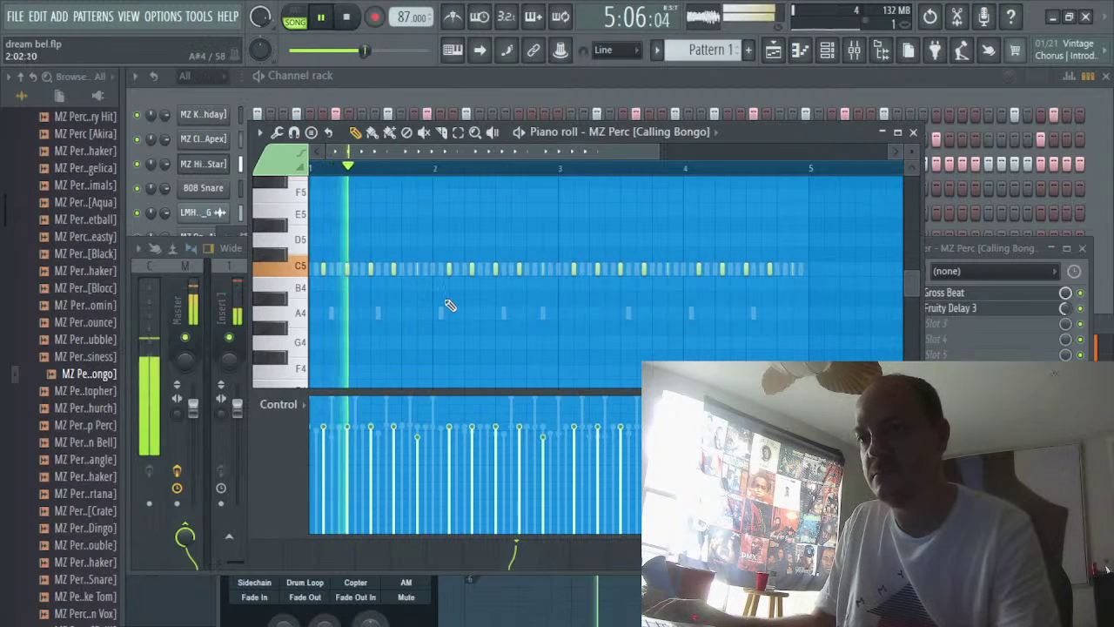
Bring up the playlist and clone Pattern 1 as Pattern 2
left_click(492, 90)
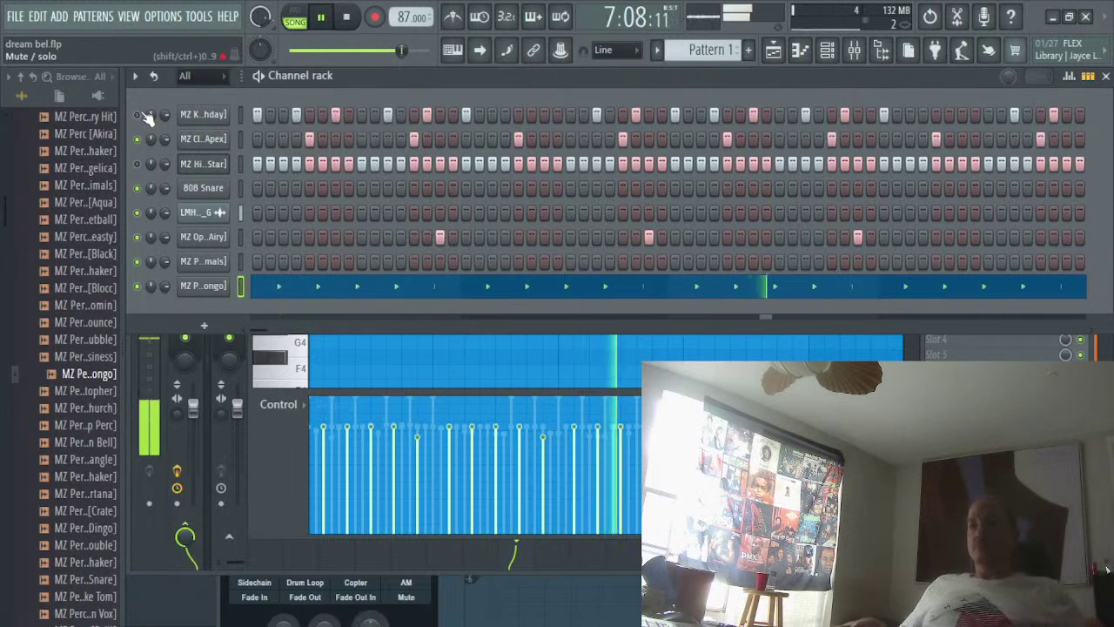
left_click(773, 50)
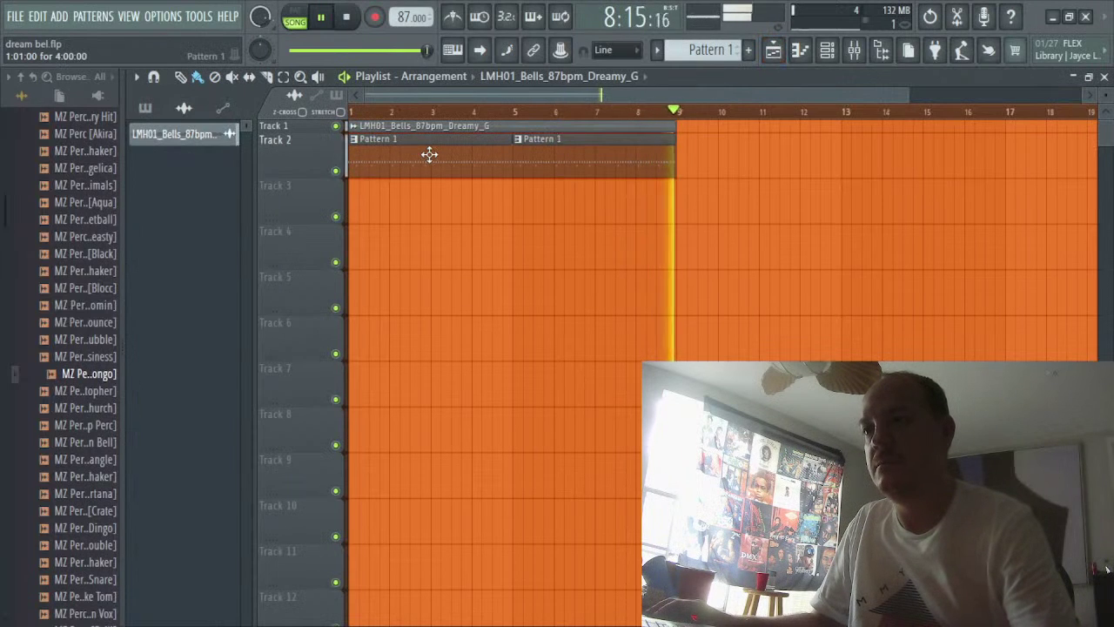
left_click(711, 49)
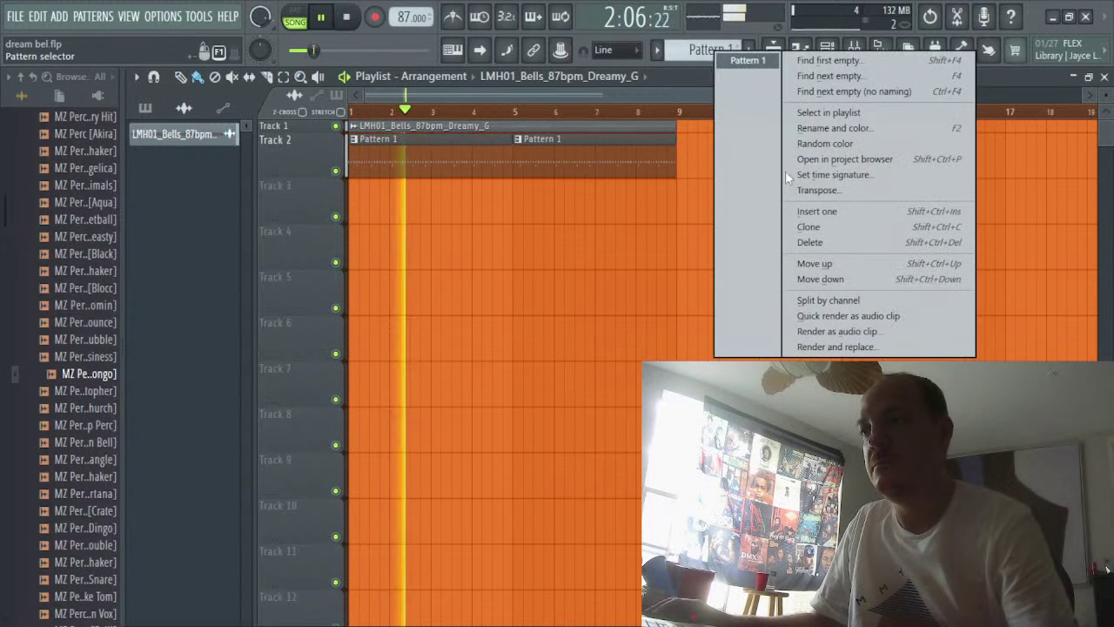
left_click(810, 227)
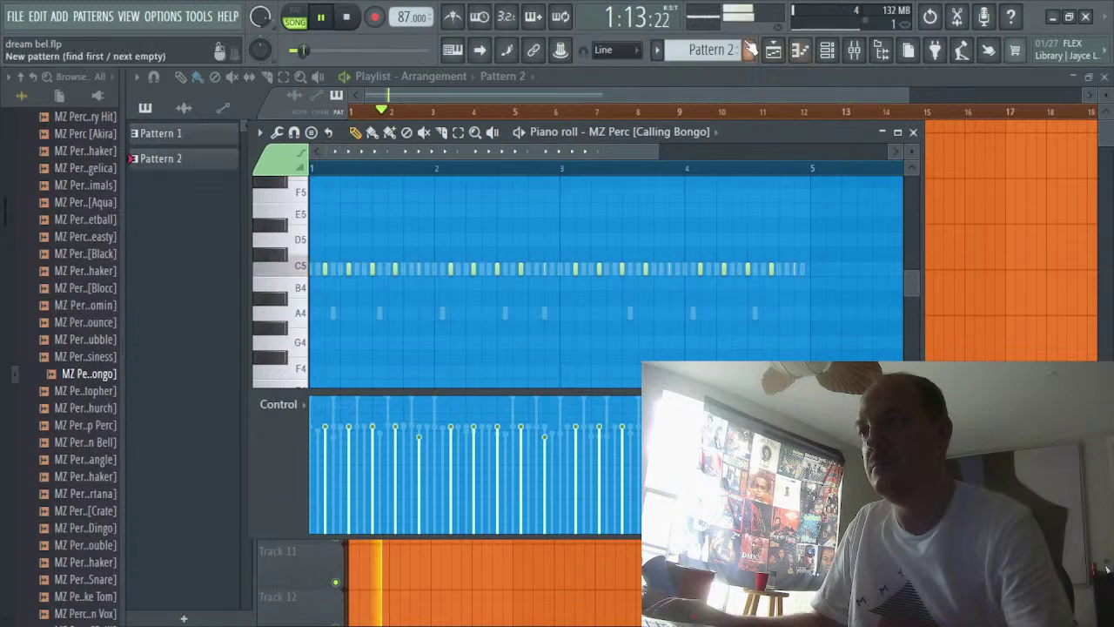
Unmute the kick and hi-hat channels and switch the channel rack to Pattern 2
scroll(733, 51, "up", 1)
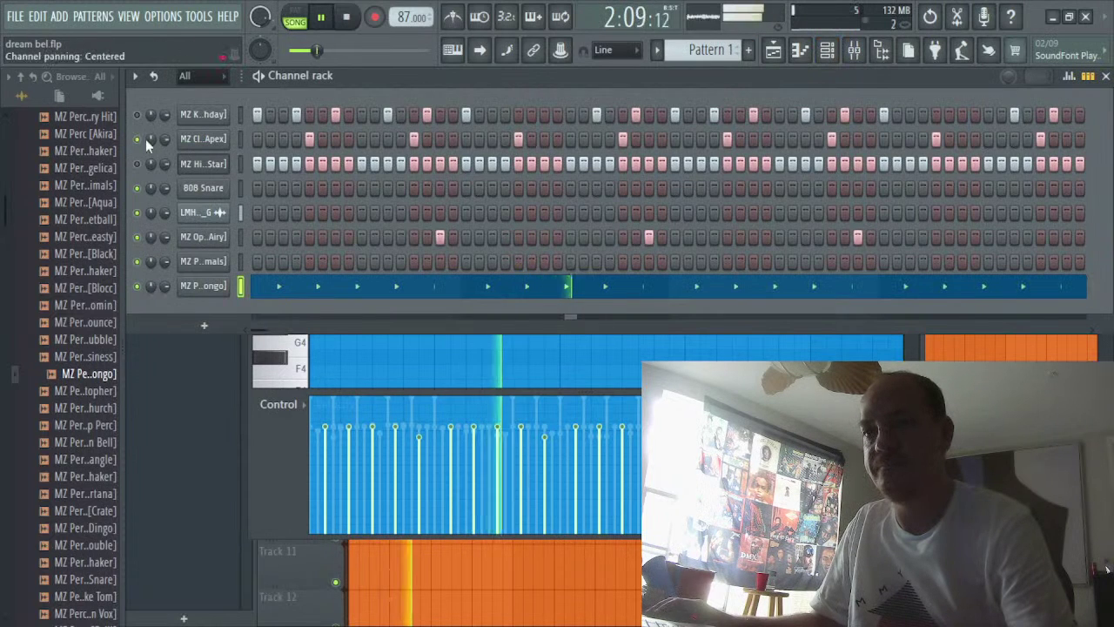
key("space")
left_click(139, 163)
key("space")
key("space")
scroll(696, 49, "down", 1)
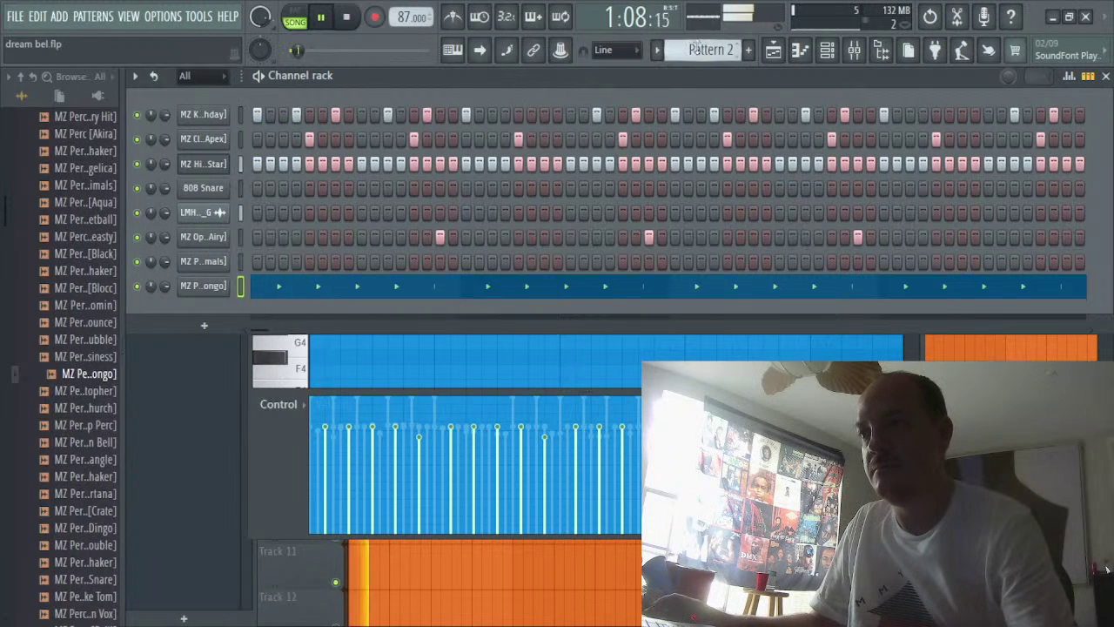
Cut all hi-hat and kick steps from Pattern 2, keeping the clap, open hat and bongo parts
right_click(212, 164)
left_click(416, 176)
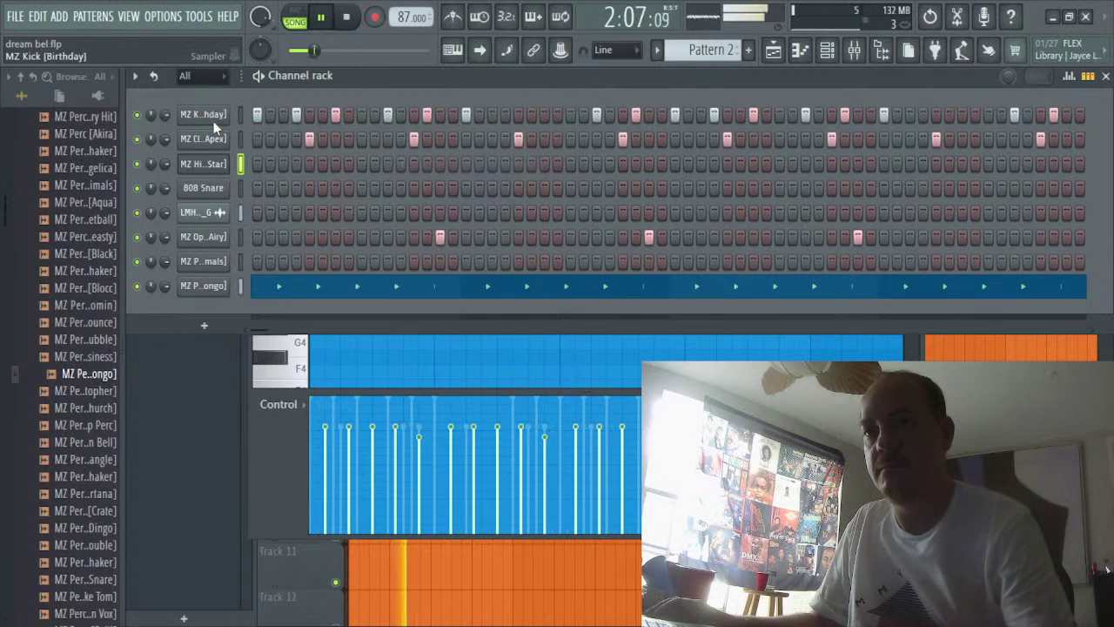
right_click(213, 116)
left_click(403, 115)
key("space")
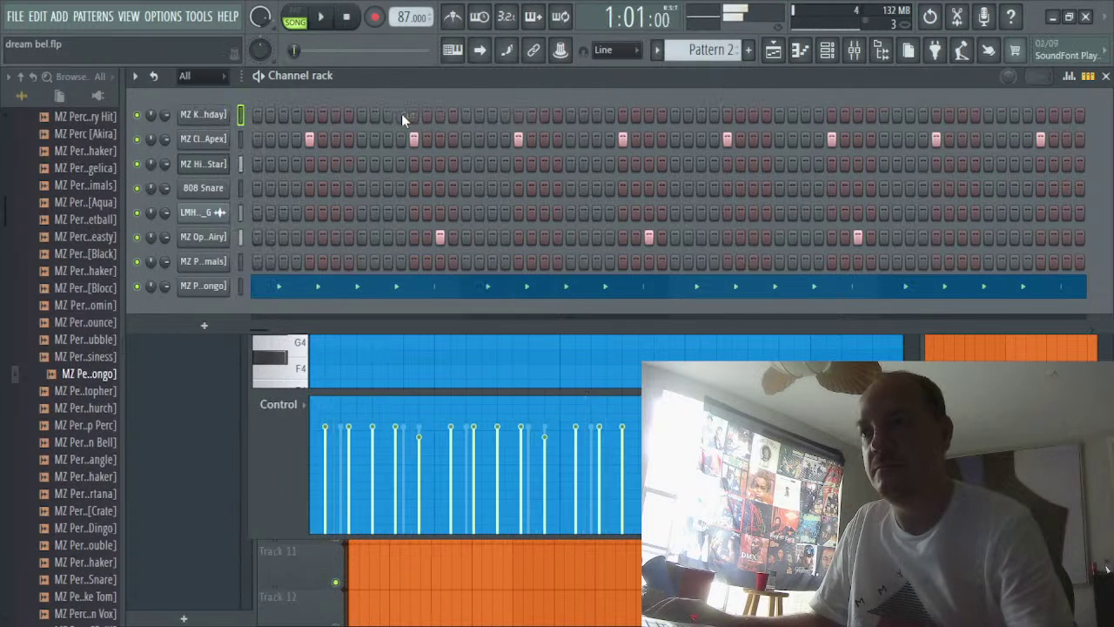
Move the bells clip and both Pattern 1 clips in the playlist four bars later to start at bar 5
left_click(771, 49)
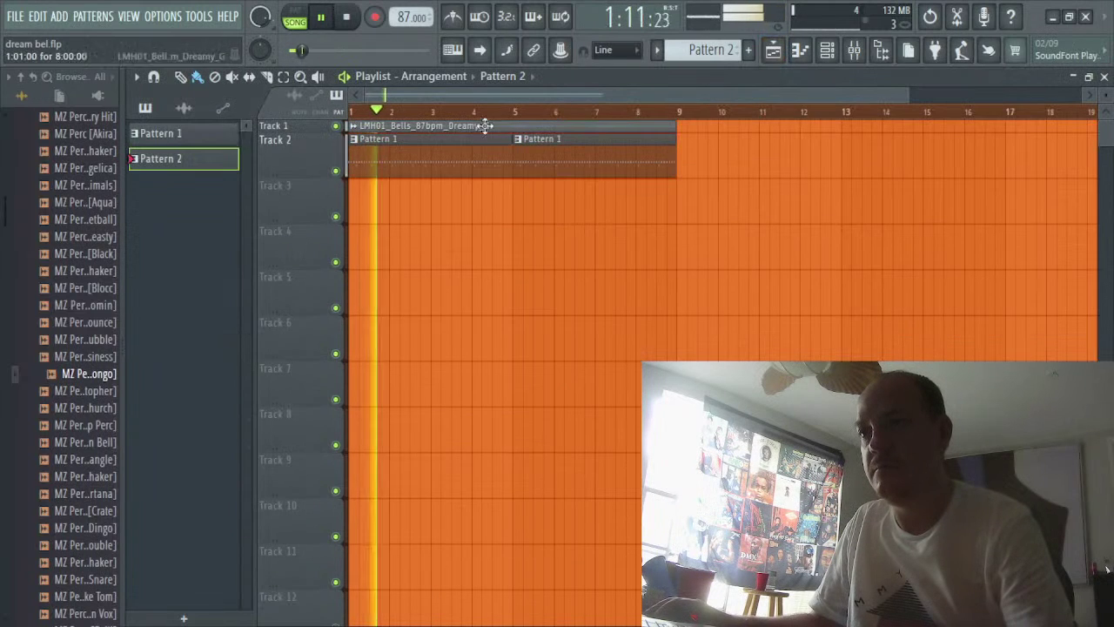
left_click(286, 79)
mouse_move(687, 167)
left_mouse_down()
mouse_move(585, 166)
mouse_move(439, 188)
mouse_move(595, 170)
mouse_move(711, 181)
mouse_move(632, 166)
left_mouse_up()
left_click(180, 79)
key("space")
left_click(531, 163)
key("space")
key("space")
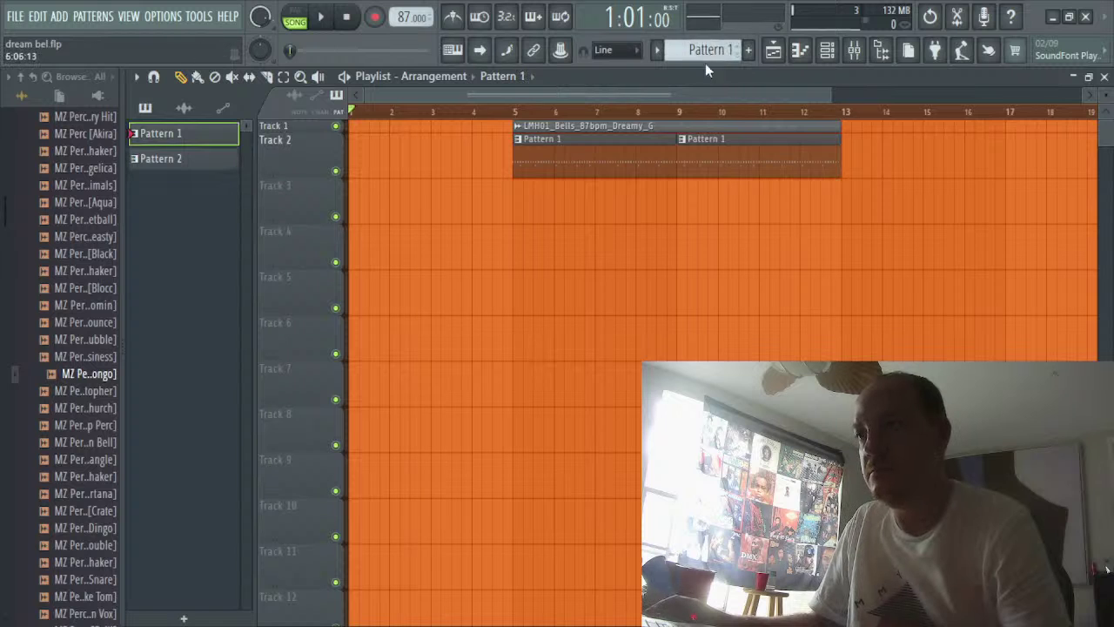
Place Pattern 2 on Track 3 at bar 1 and a four-bar Dreamy_G bells clip at bar 1 of Track 1
left_click(352, 191)
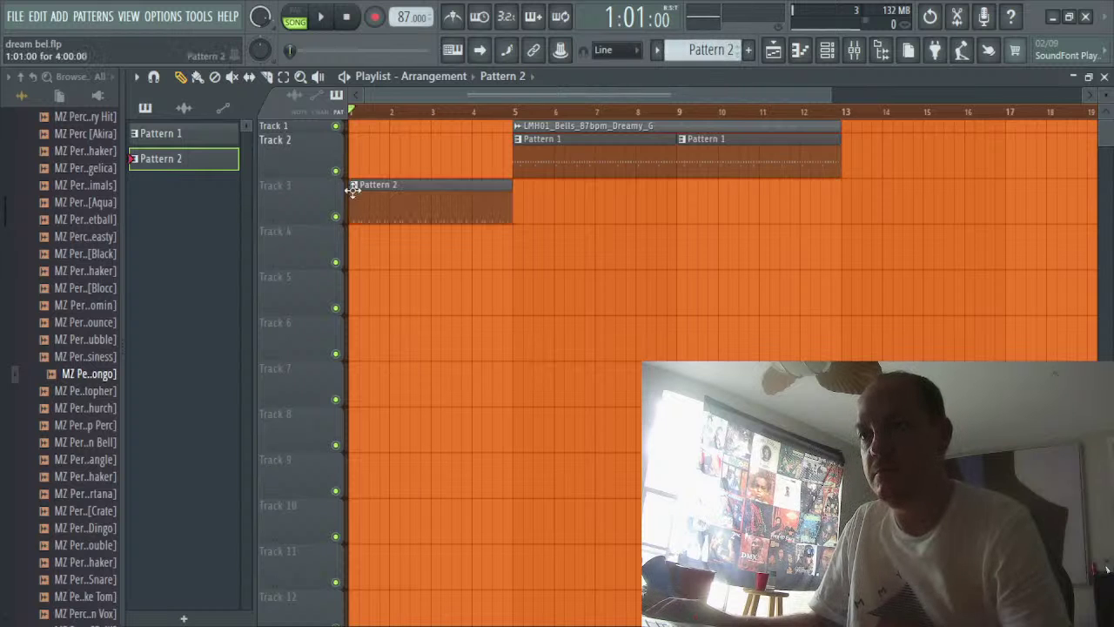
key("space")
left_click(633, 125)
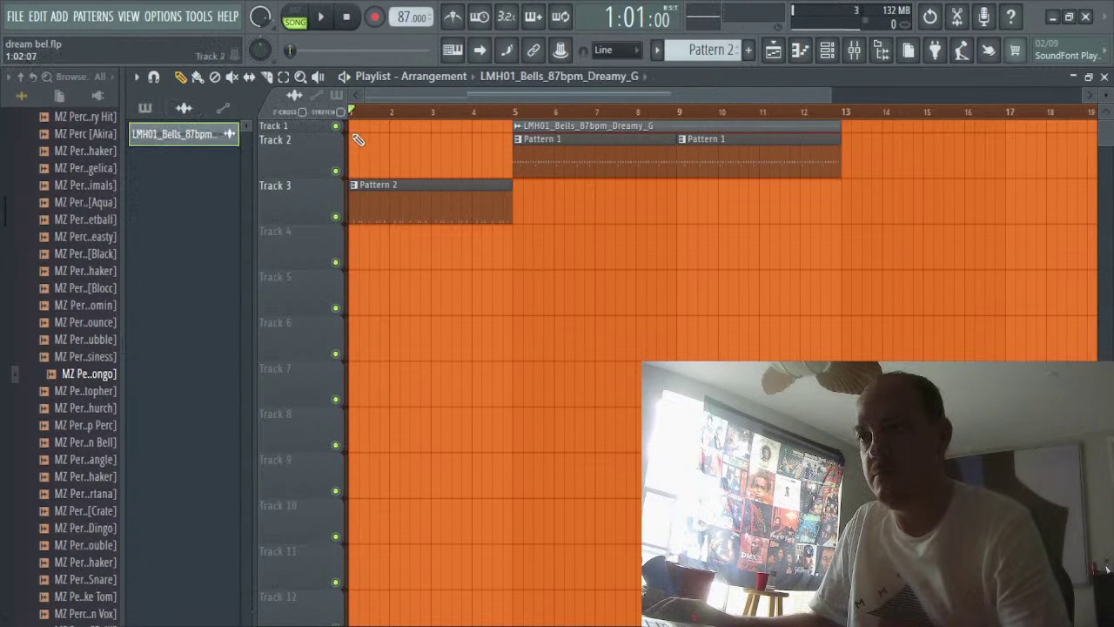
key("space")
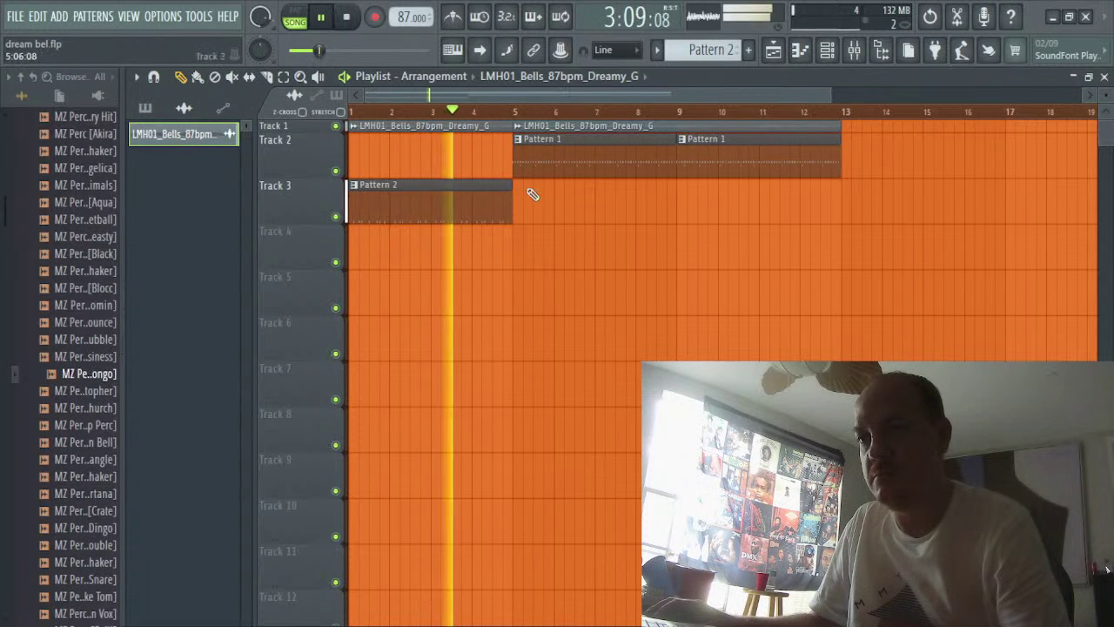
Trim the Pattern 2 clip on Track 3 to cover only bars 3 and 4
left_click_drag(510, 188, 485, 189)
key("space")
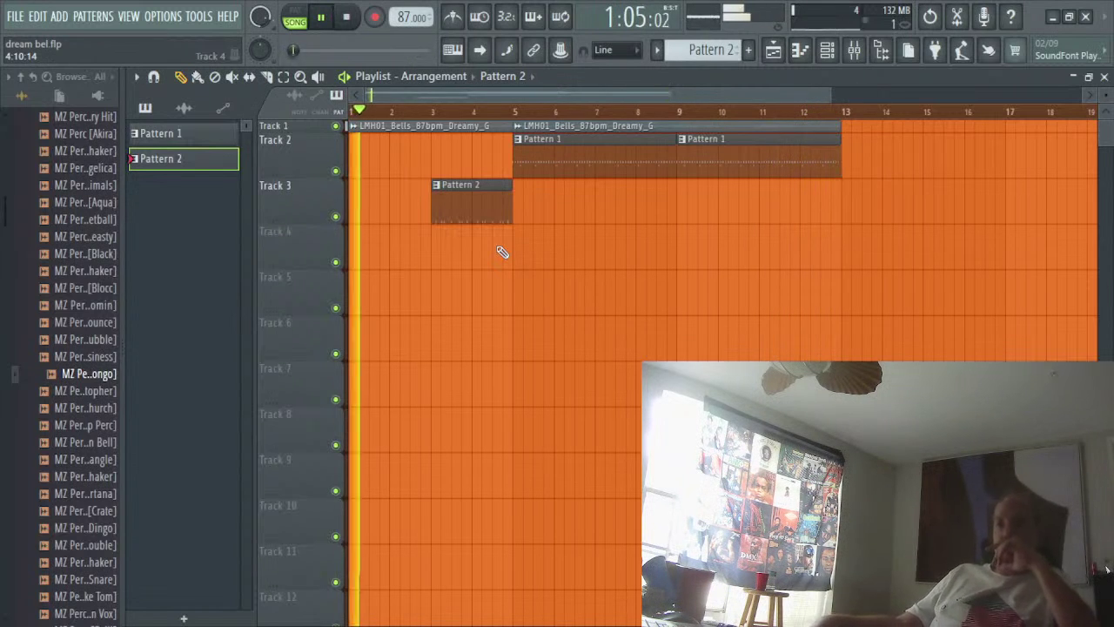
Select the playlist range from bar 5 to bar 13 and play the arrangement from bar 3
left_click_drag(515, 112, 833, 224)
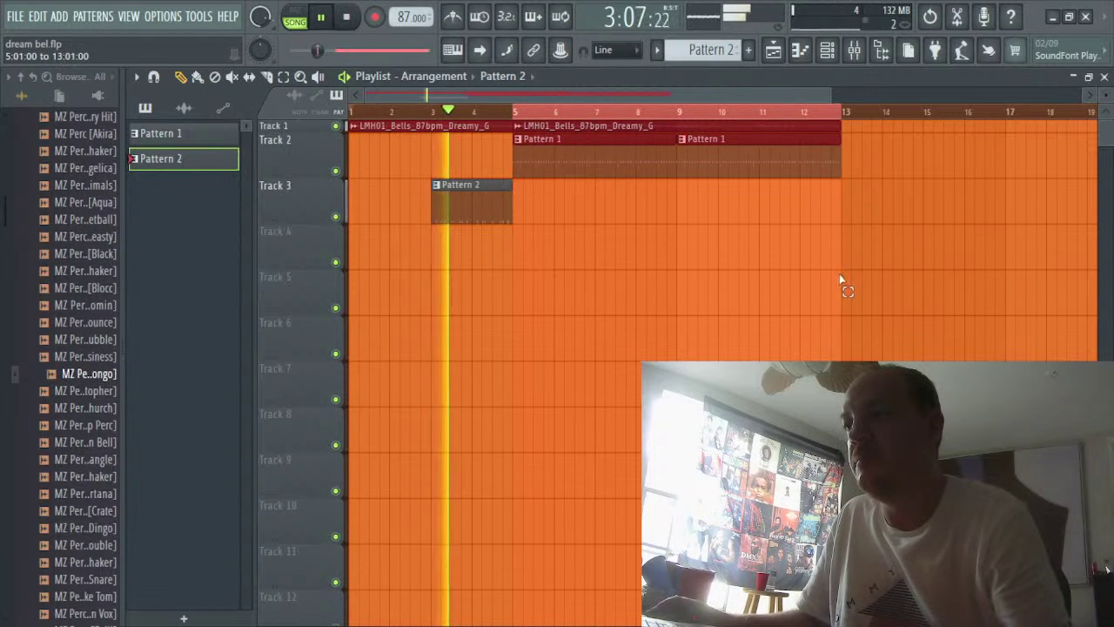
key("space")
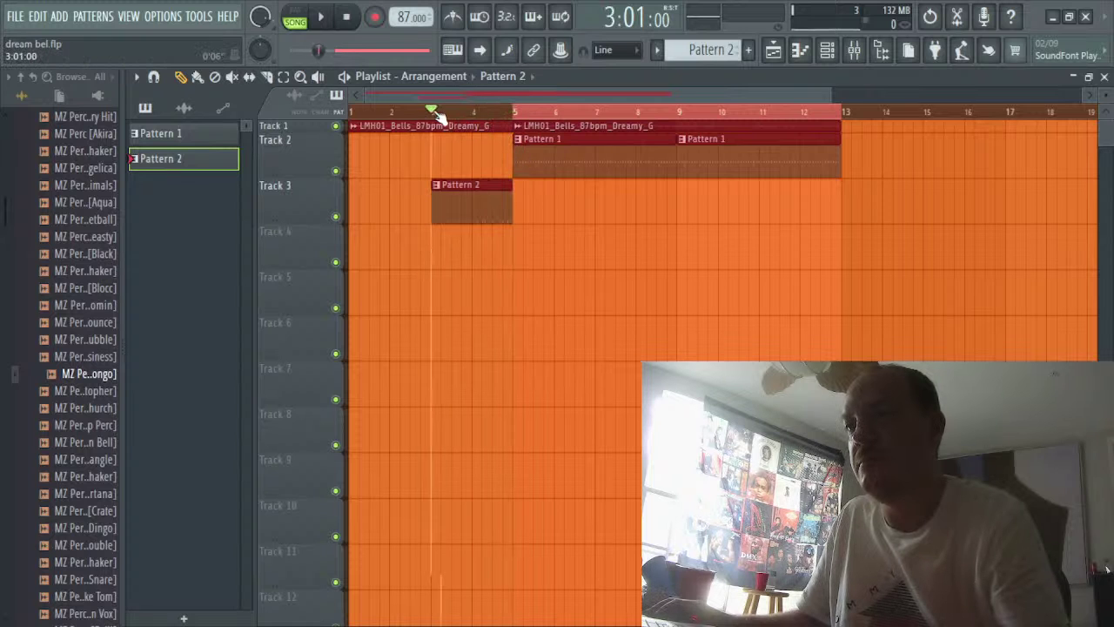
key("space")
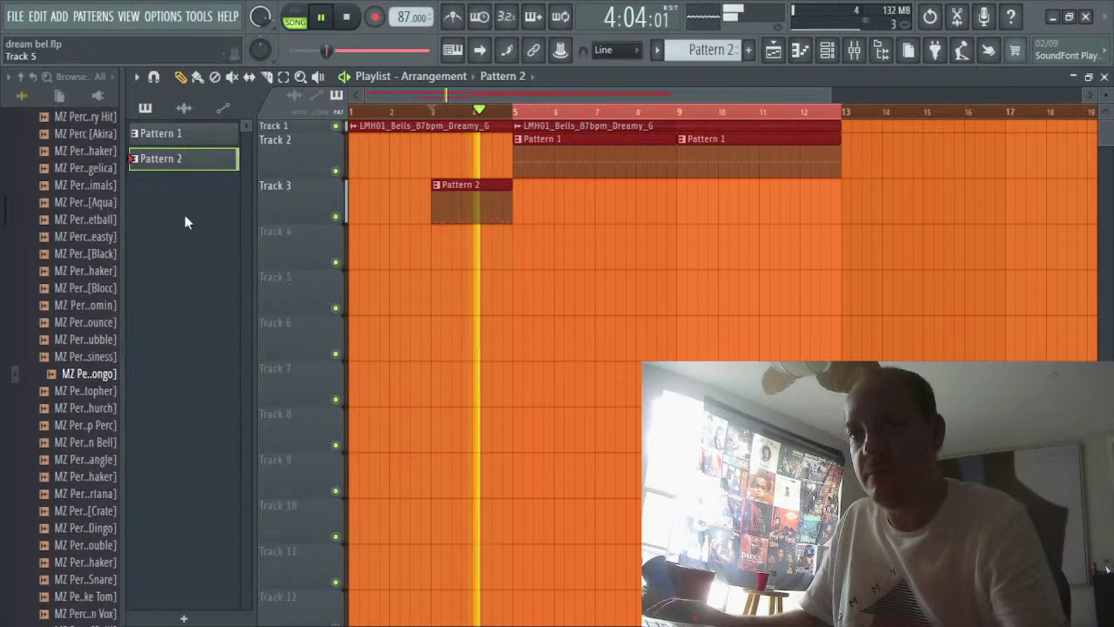
Audition samples in the FX folder, including Ambient Hit, Arcade, ATL Chant and Bass Drops 1 to 4, against the playing arrangement
scroll(76, 215, "up", 3)
scroll(65, 226, "up", 4)
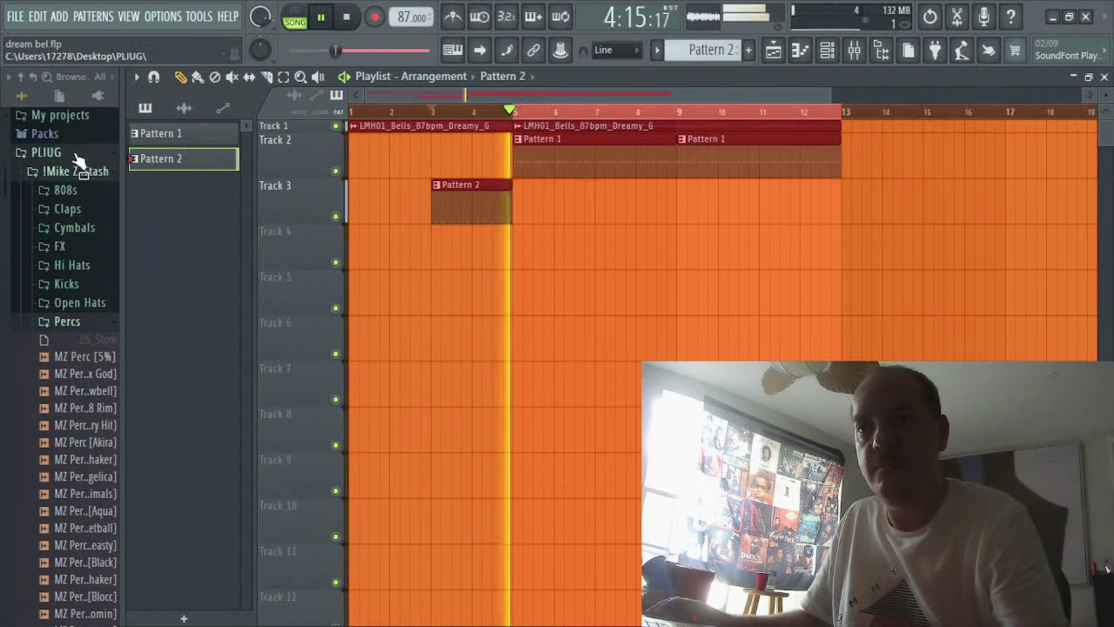
left_click(54, 245)
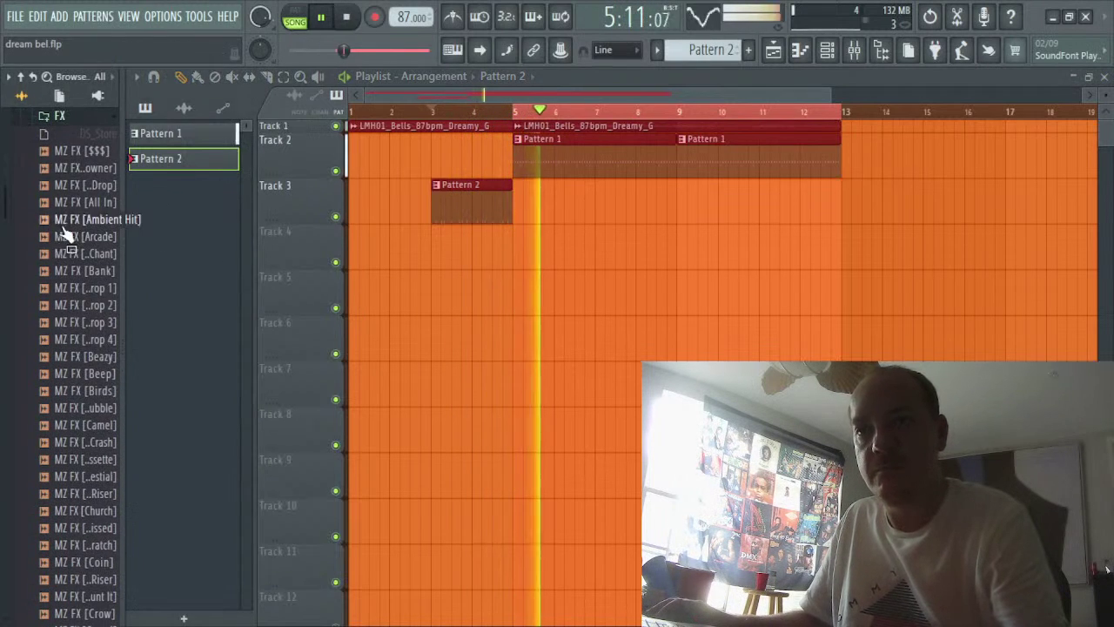
left_click(64, 222)
left_click(66, 236)
left_click(90, 253)
key("space")
key("space")
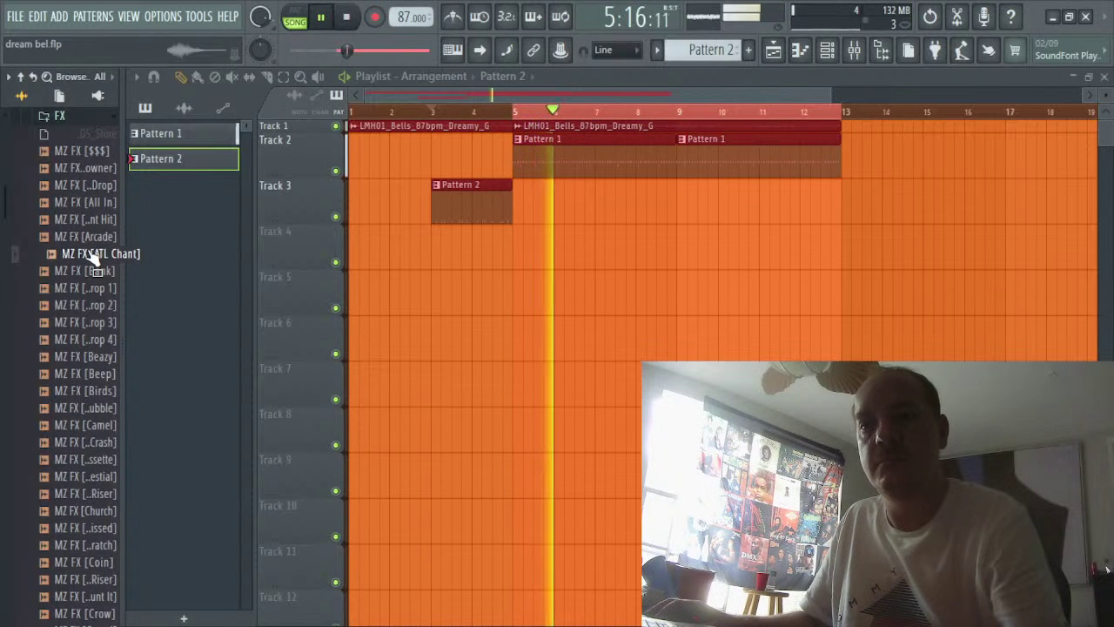
left_click(93, 290)
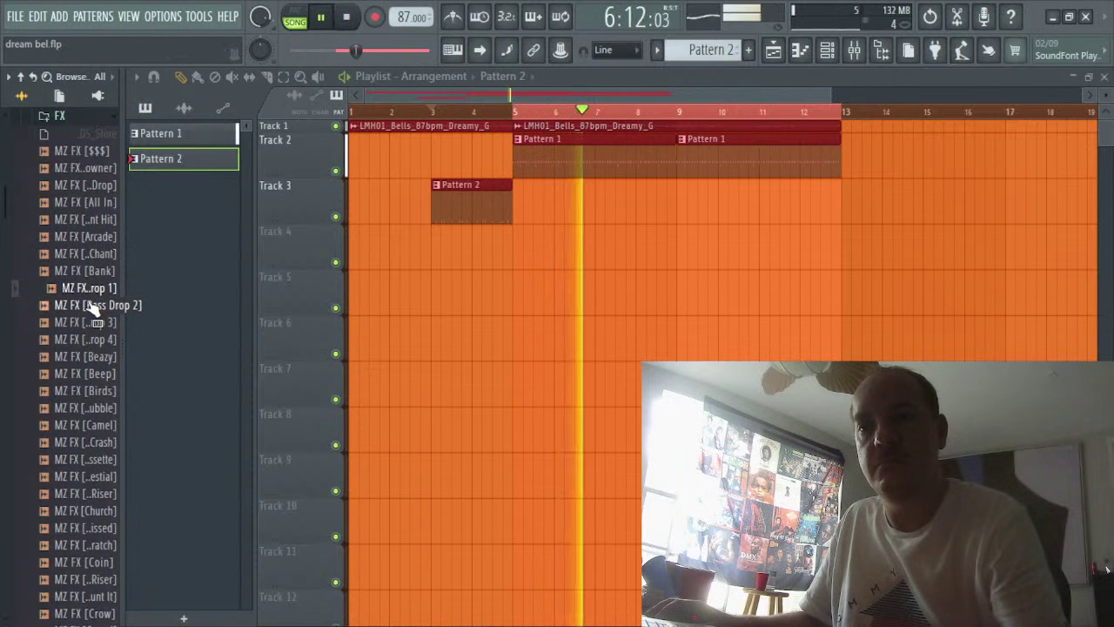
left_click(94, 306)
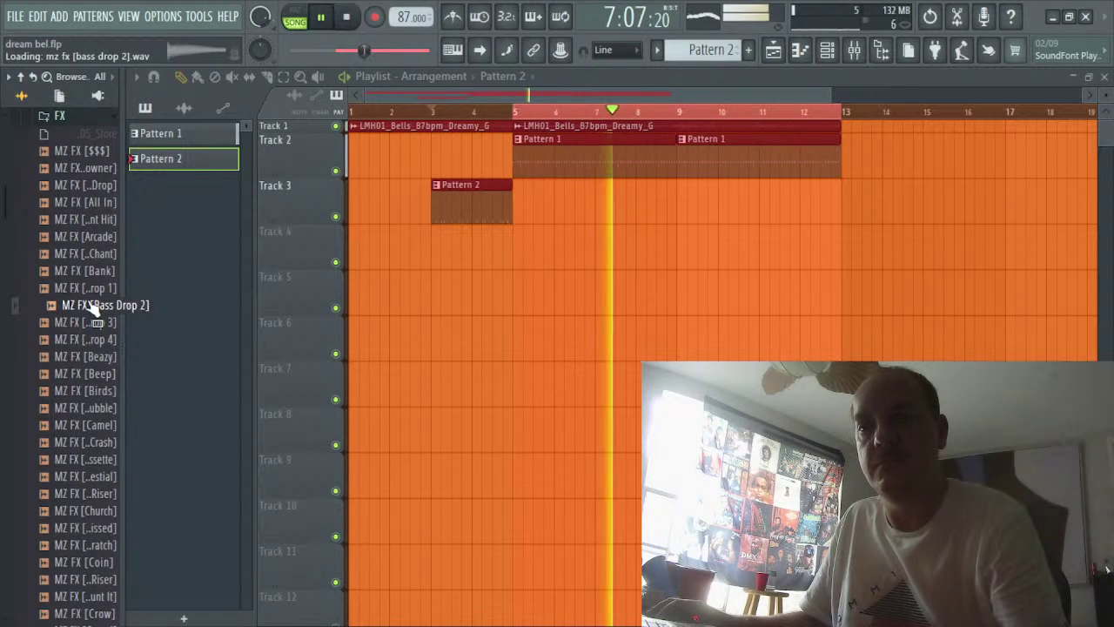
left_click(87, 343)
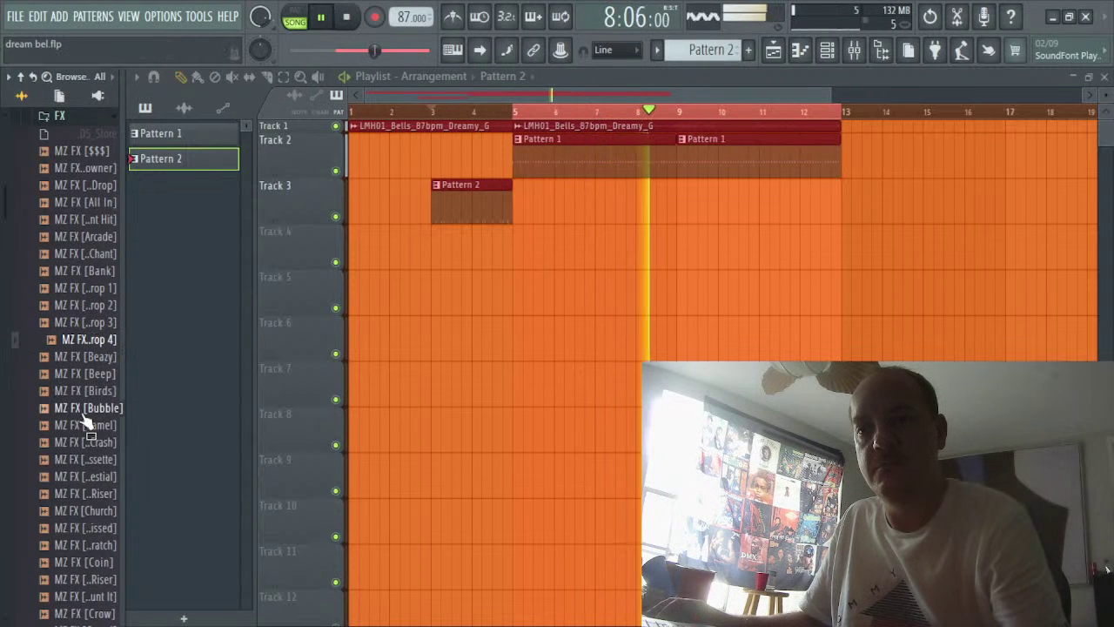
left_click(83, 326)
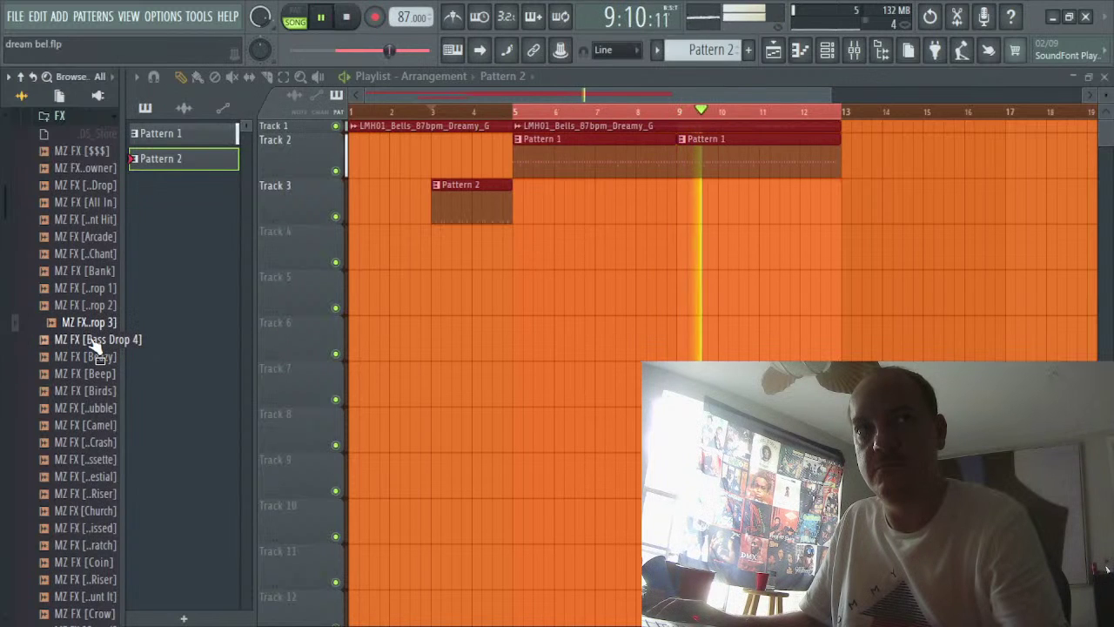
left_click(95, 340)
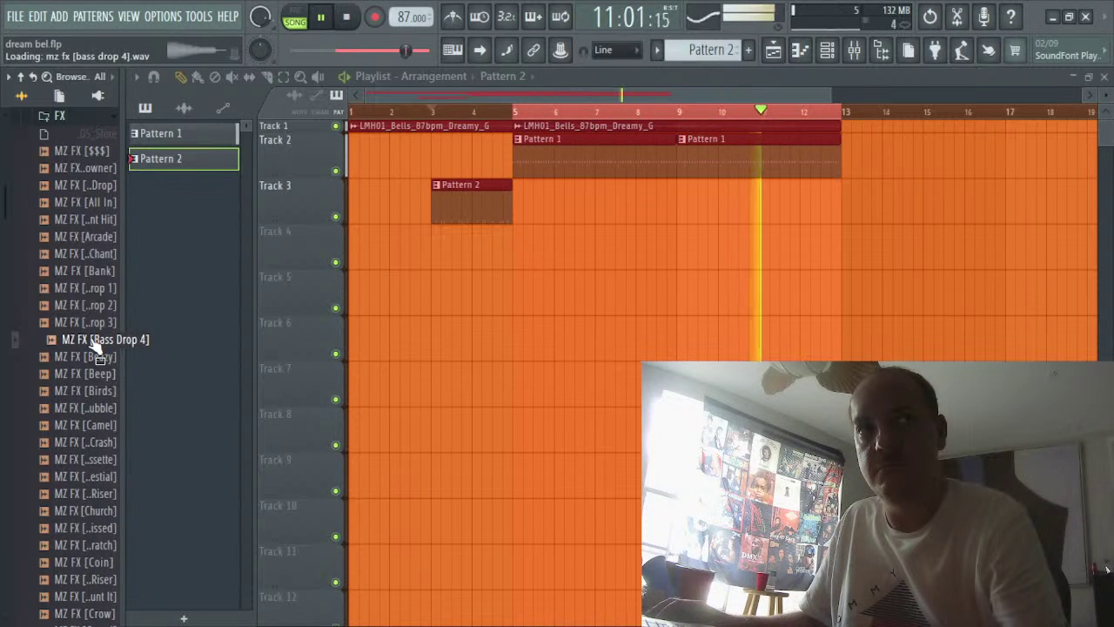
Close the FX folder and audition samples in the 808s folder, comparing MZ 808 [Amari] and MZ 808 [Analog]
left_click(75, 117)
scroll(80, 162, "up", 2)
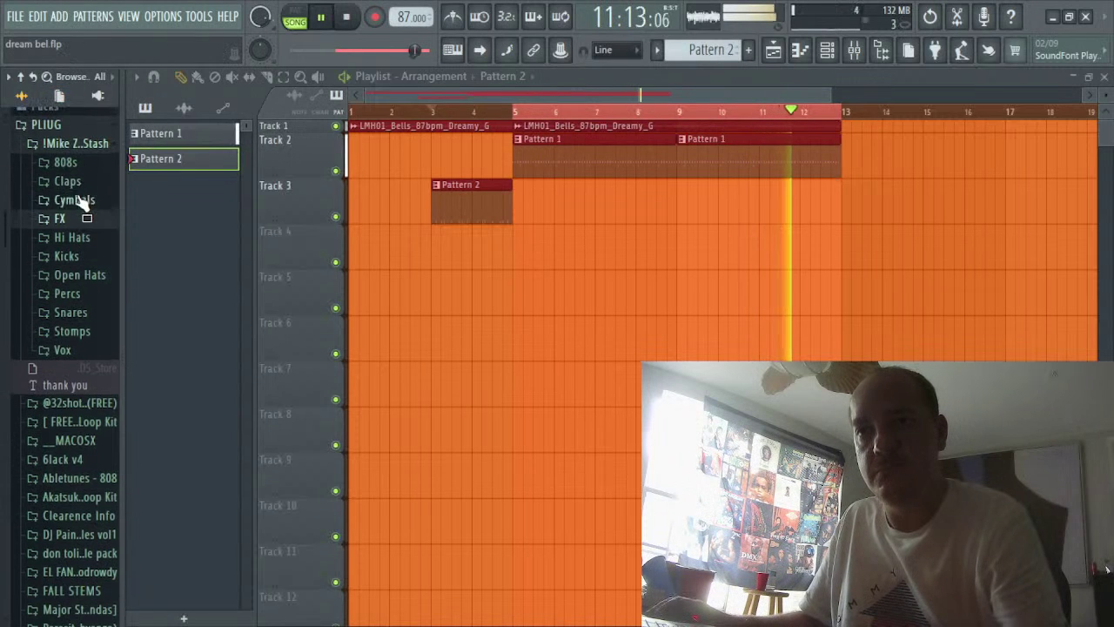
left_click(65, 163)
left_click(70, 201)
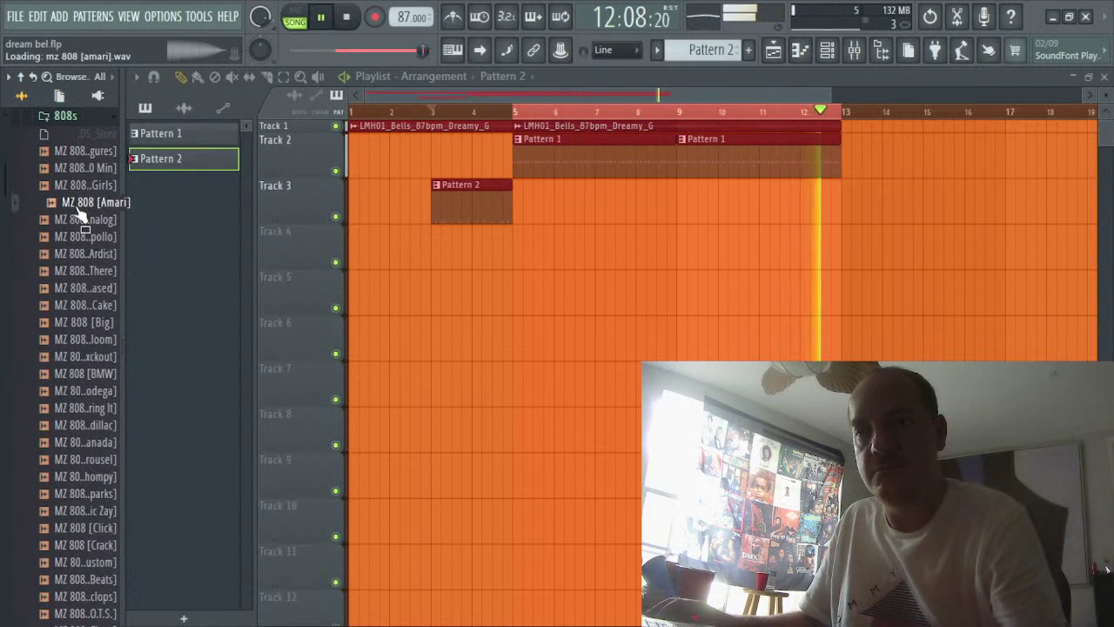
left_click(78, 220)
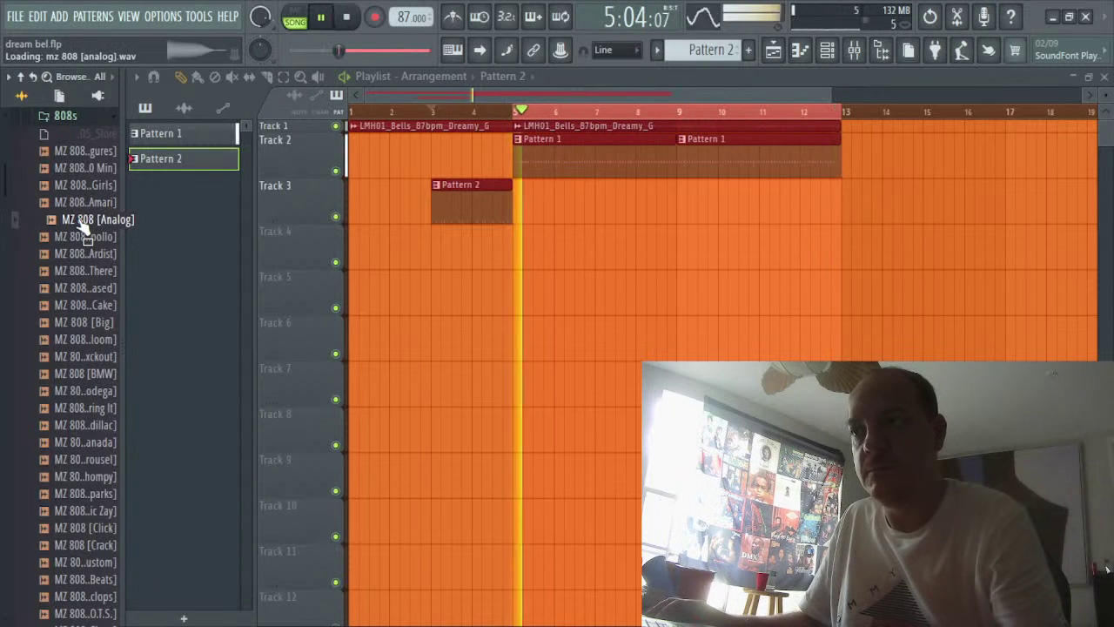
left_click(85, 253)
left_click(79, 219)
left_click(74, 202)
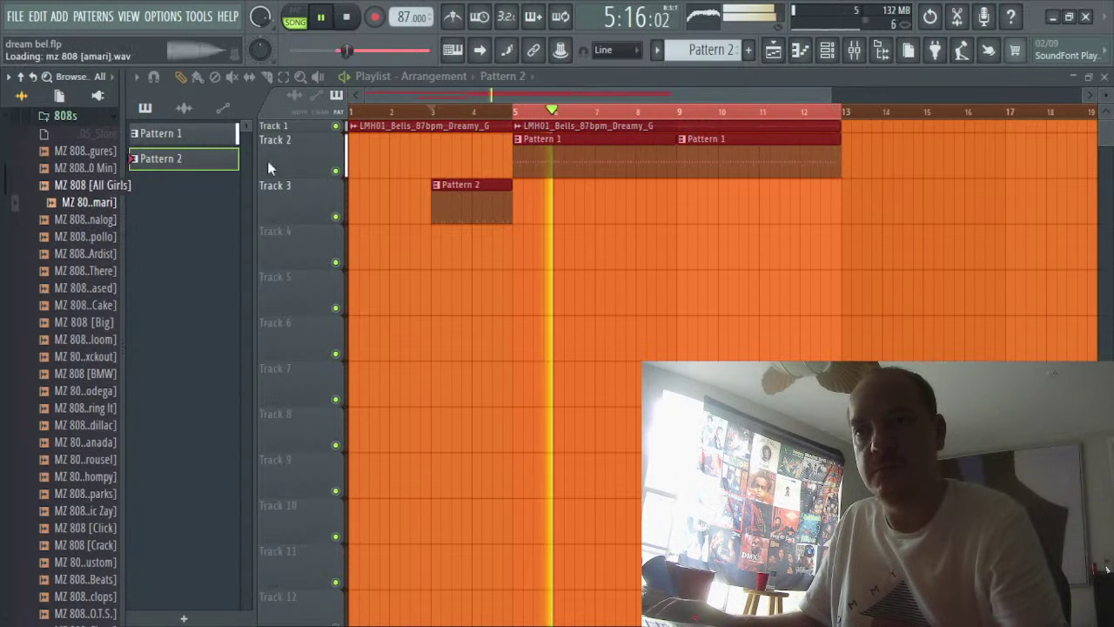
Add the MZ 808 [Amari] sample as a new channel below the bongo in the channel rack
left_click(855, 54)
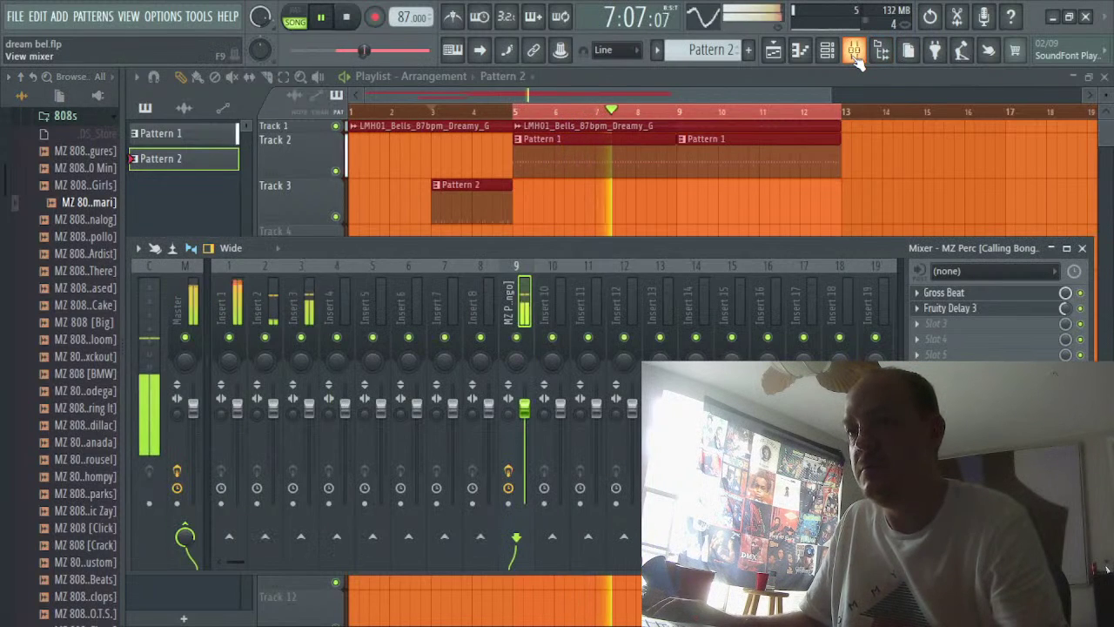
left_click(827, 51)
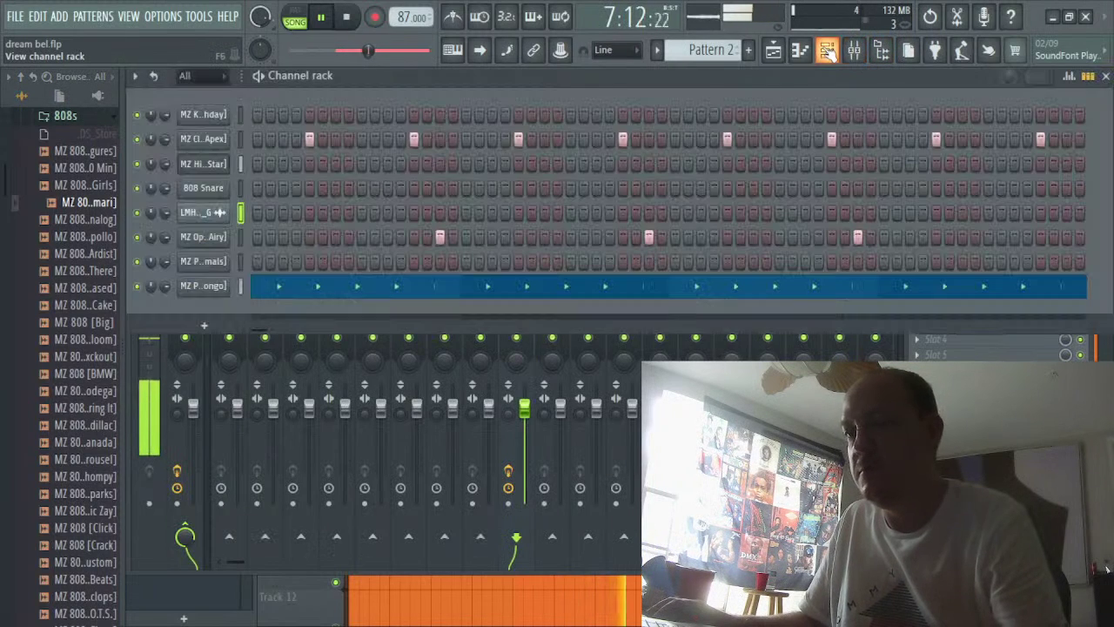
left_click(113, 186)
left_click(100, 221)
left_click(90, 206)
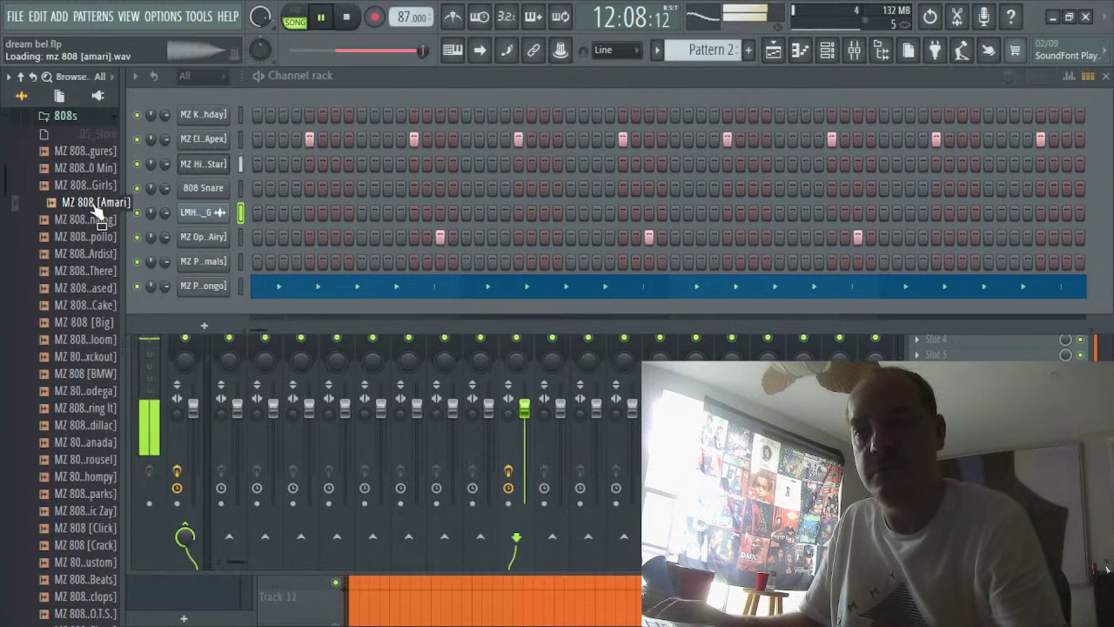
left_click_drag(190, 294, 202, 303)
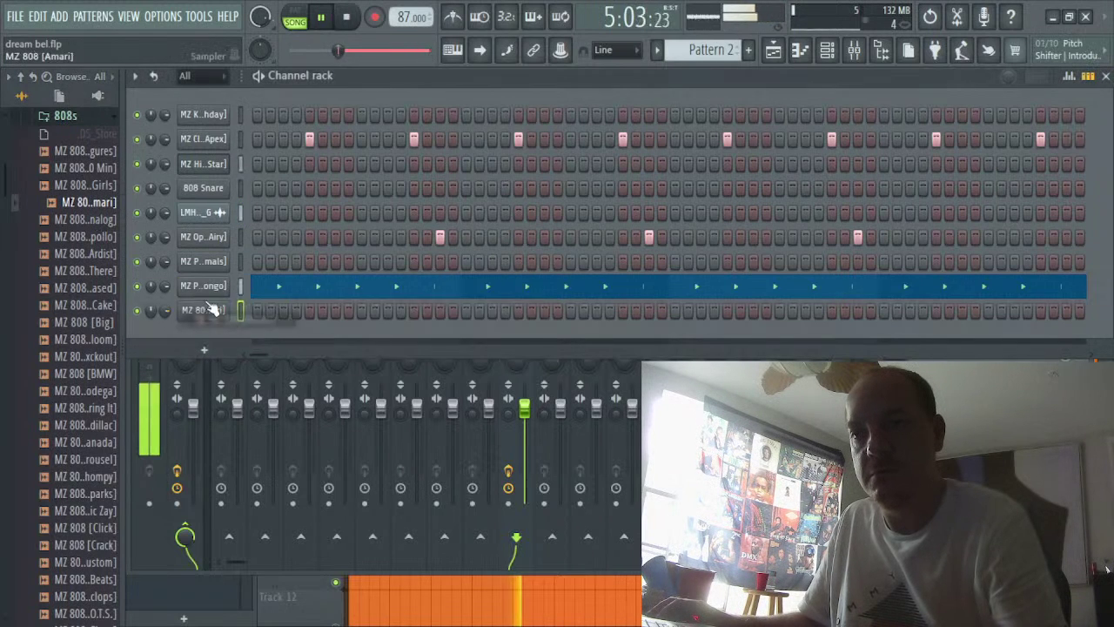
right_click(218, 311)
left_click(267, 420)
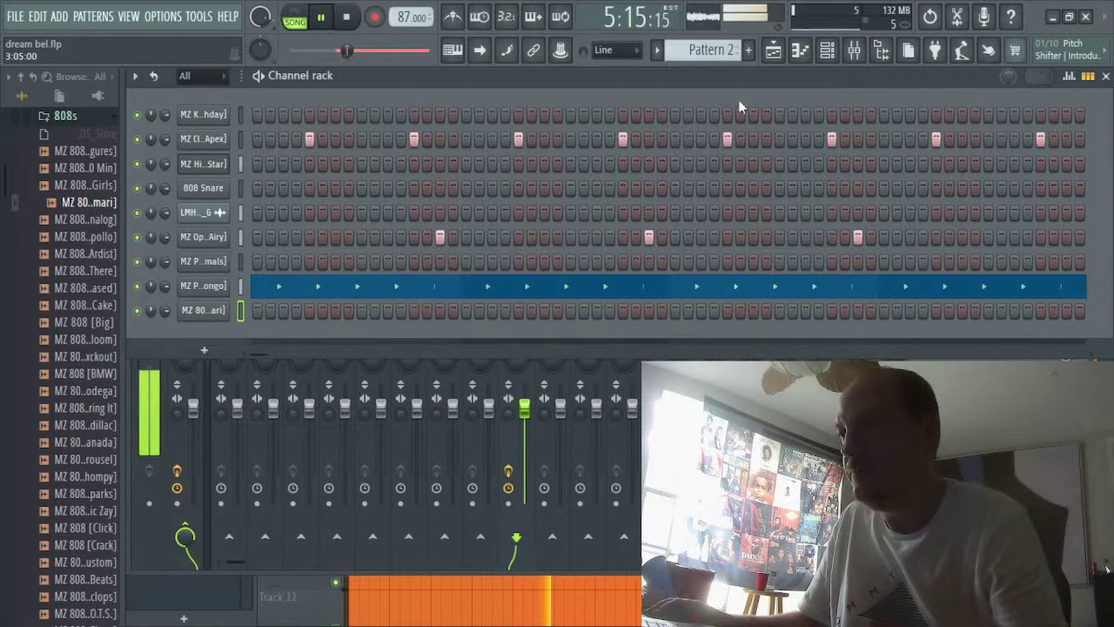
Select the Dreamy_G bells clip in the playlist and route its channel to mixer track Insert 14
left_click(860, 48)
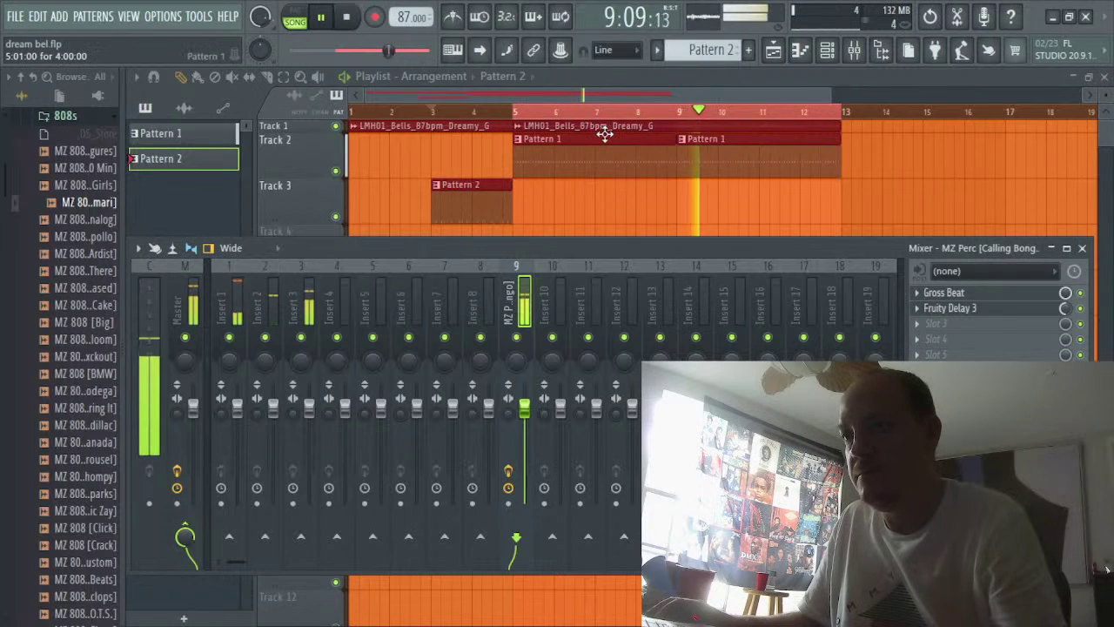
key("F9")
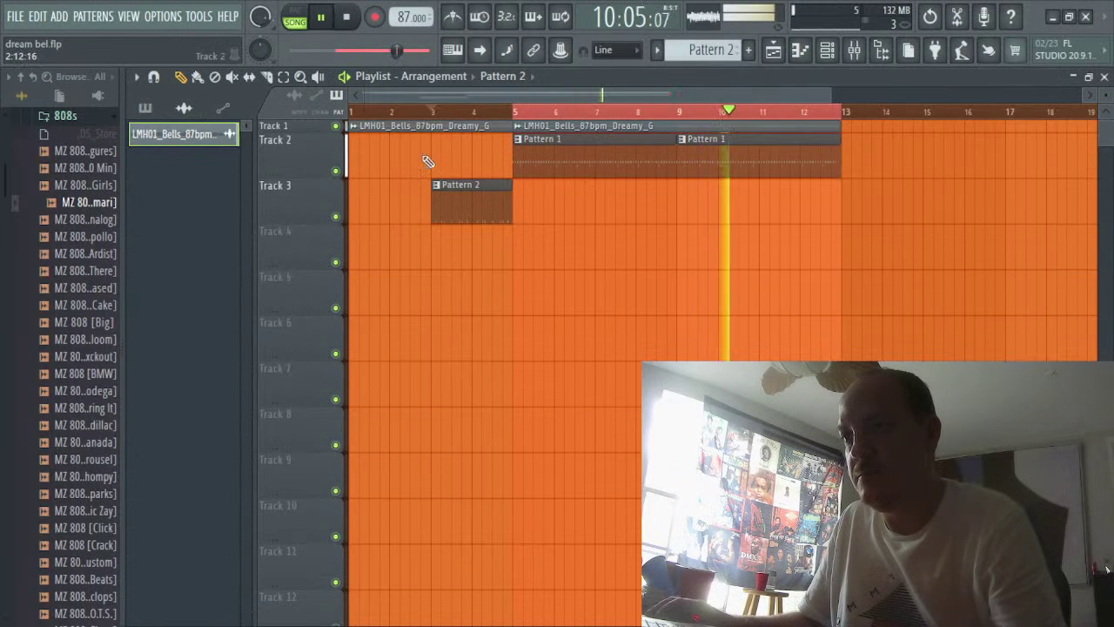
left_click(503, 115)
key("space")
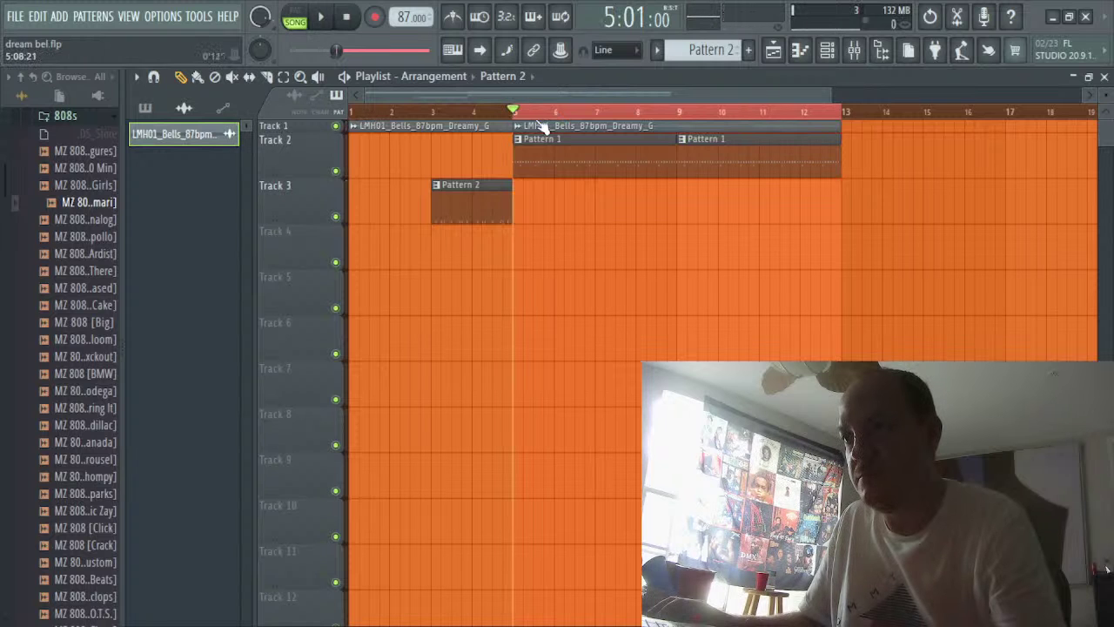
key("space")
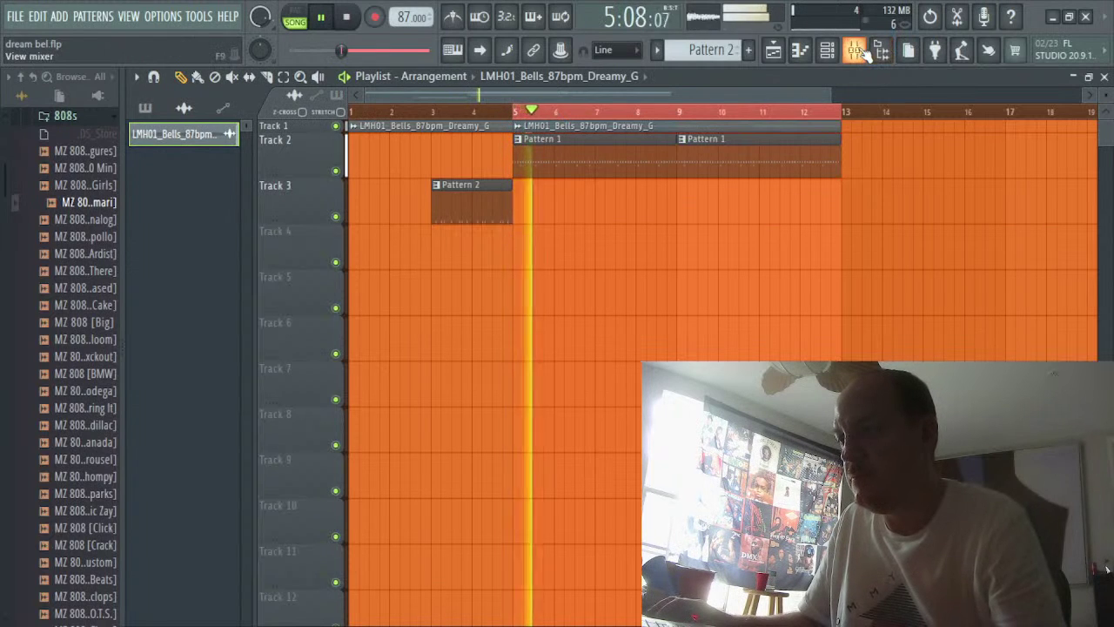
left_click(857, 52)
right_click(705, 300)
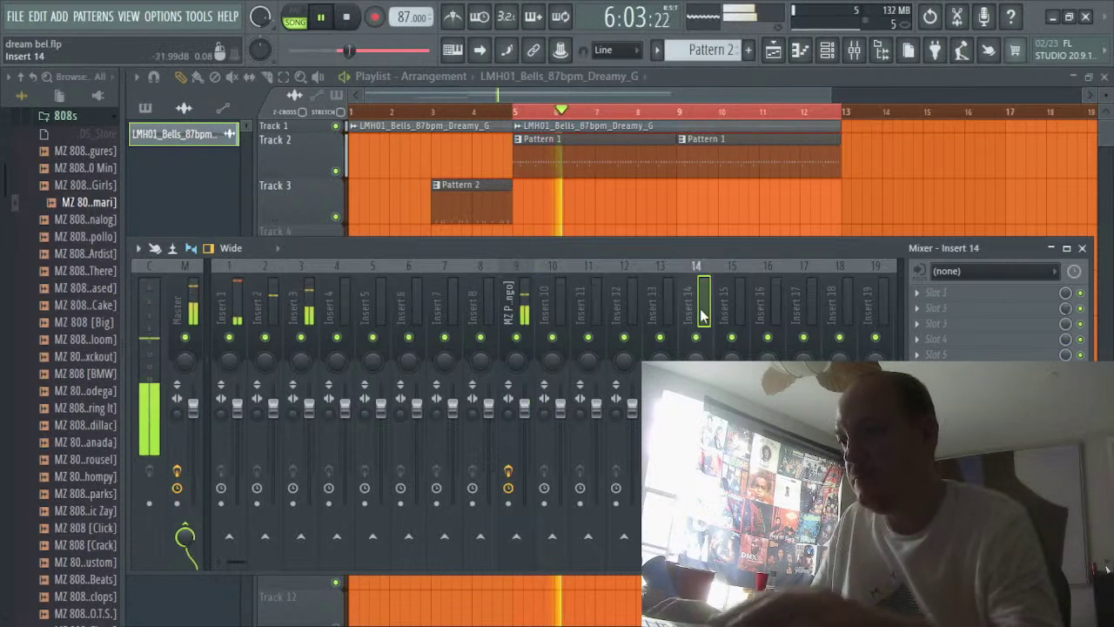
mouse_move(757, 335)
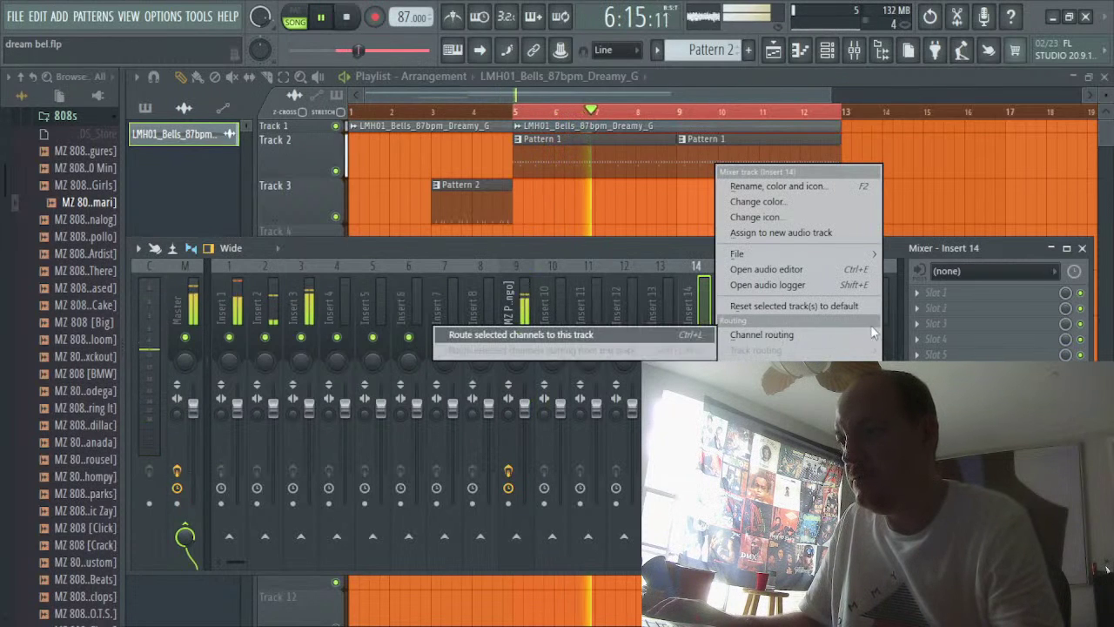
left_click(700, 334)
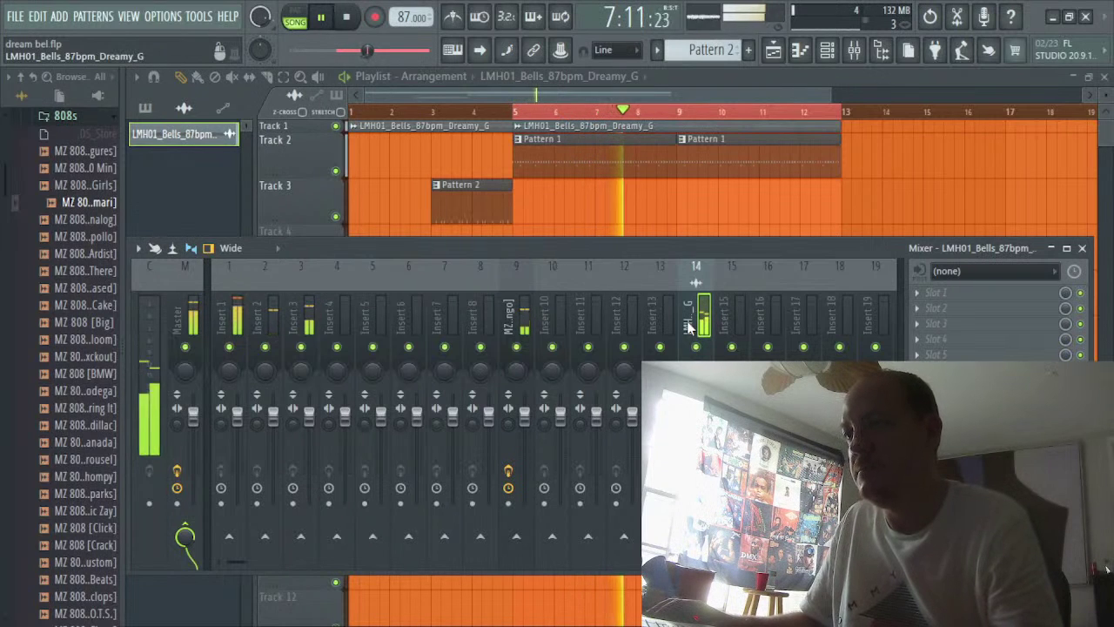
Try removing the Calling Bongo notes from the first two bars of Pattern 1, and undo the deletion
left_click(838, 50)
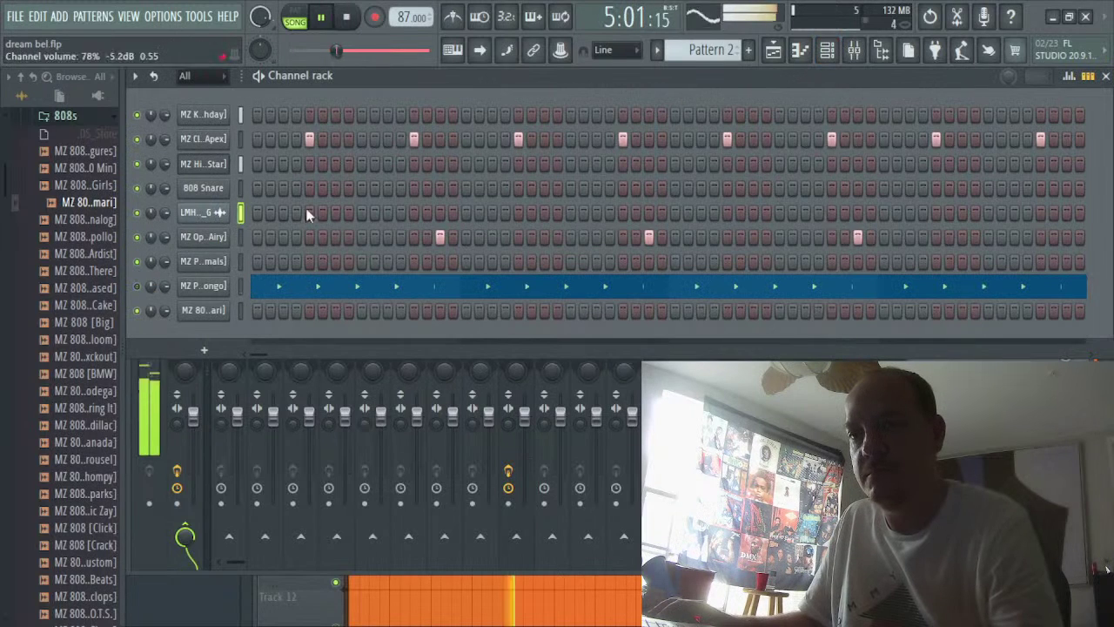
left_click(773, 50)
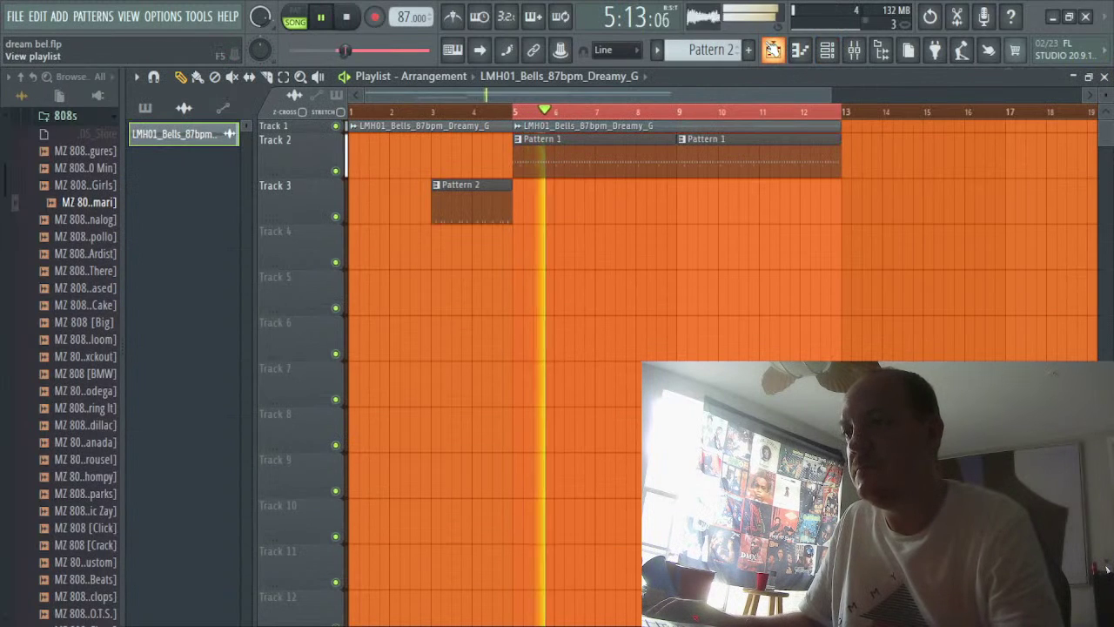
scroll(713, 52, "up", 1)
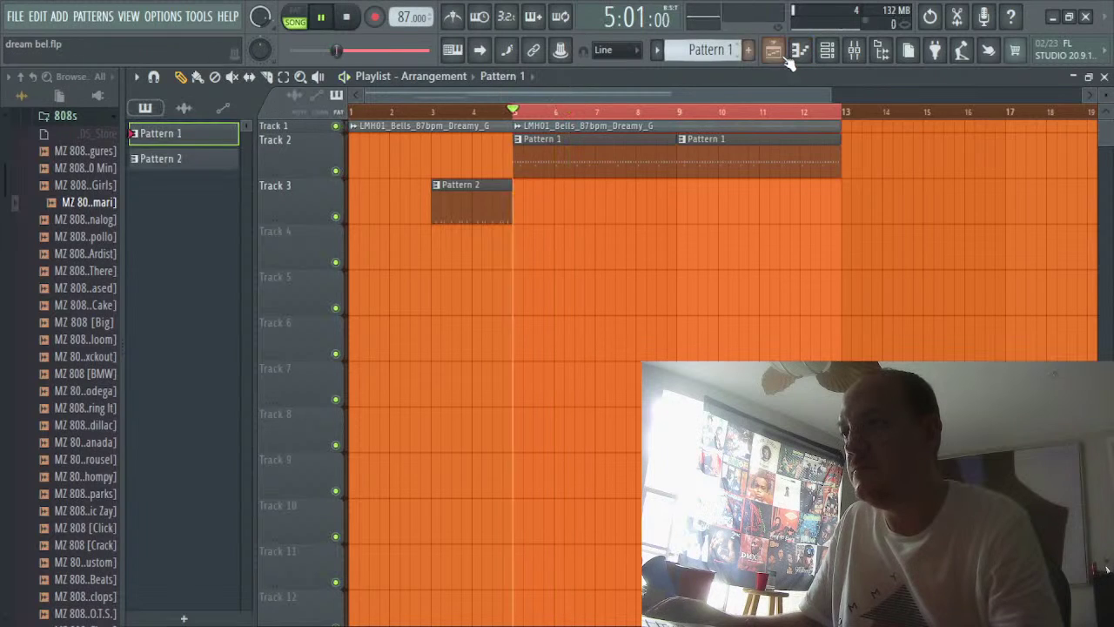
left_click(831, 60)
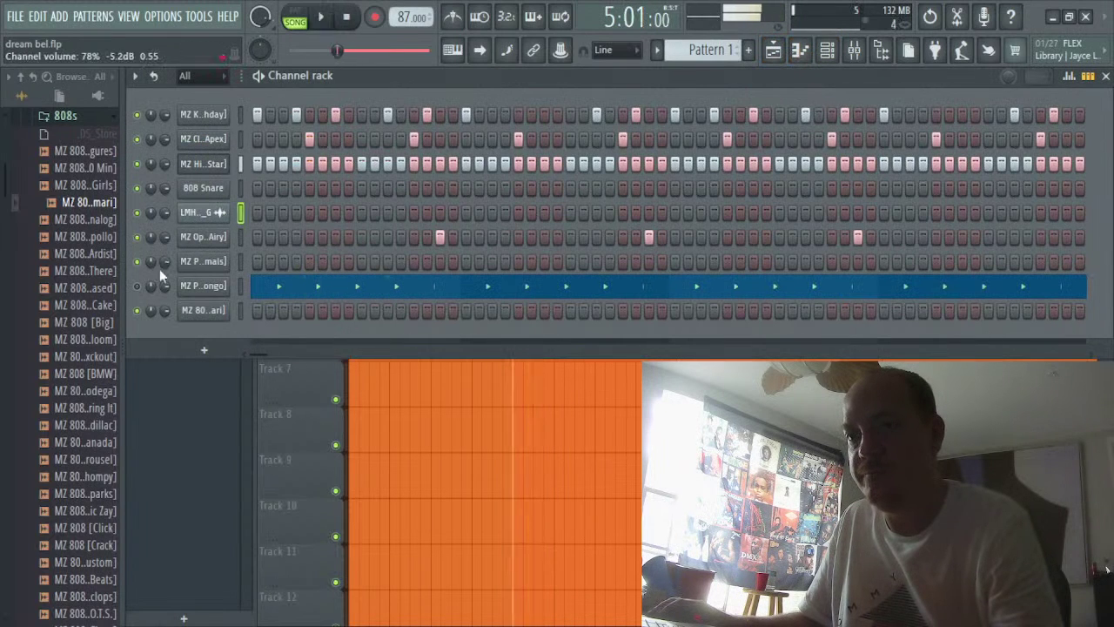
left_click(333, 291)
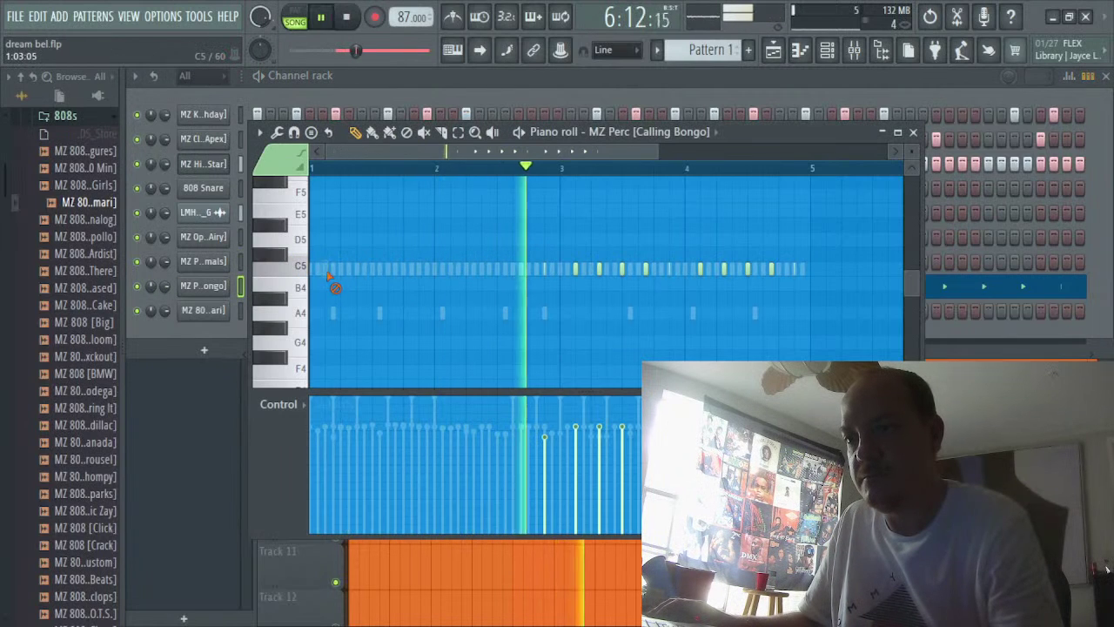
key("space")
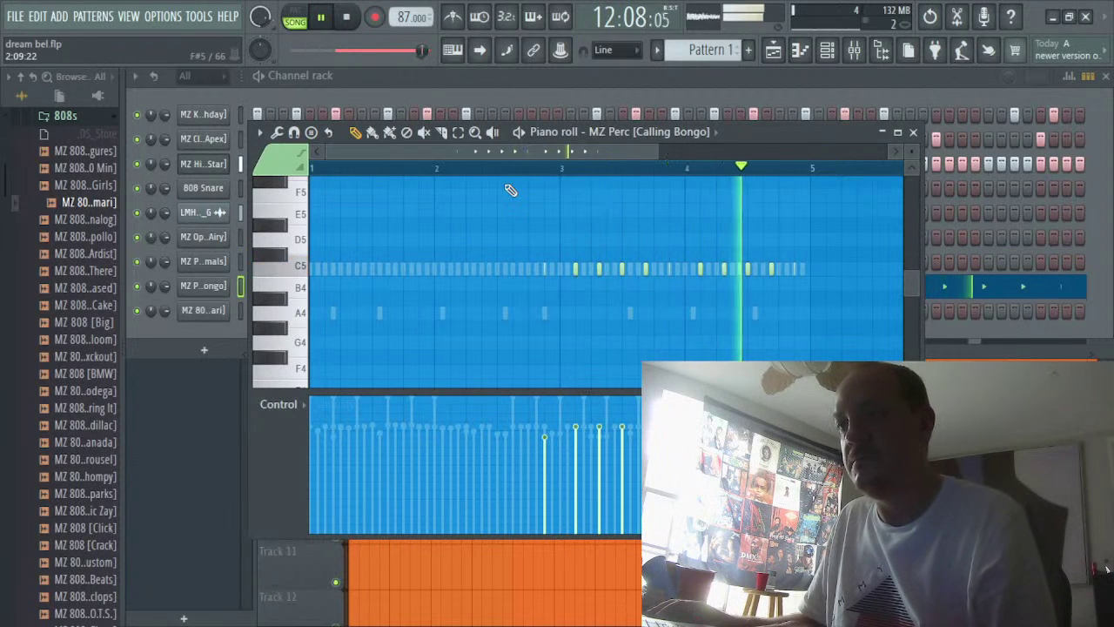
left_click(853, 58)
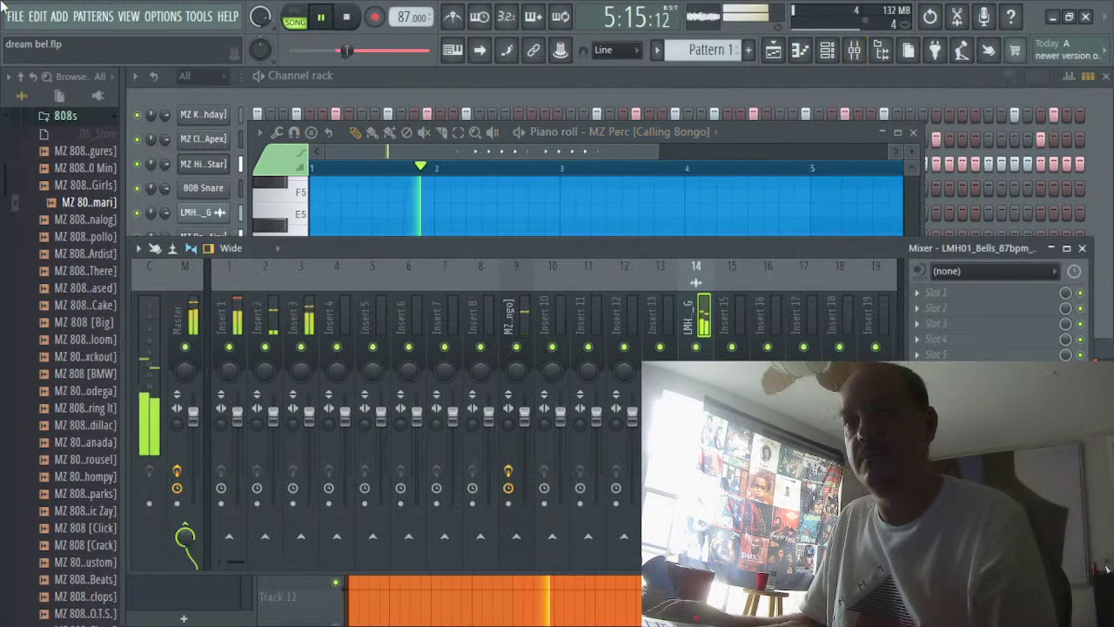
key("ctrl+z")
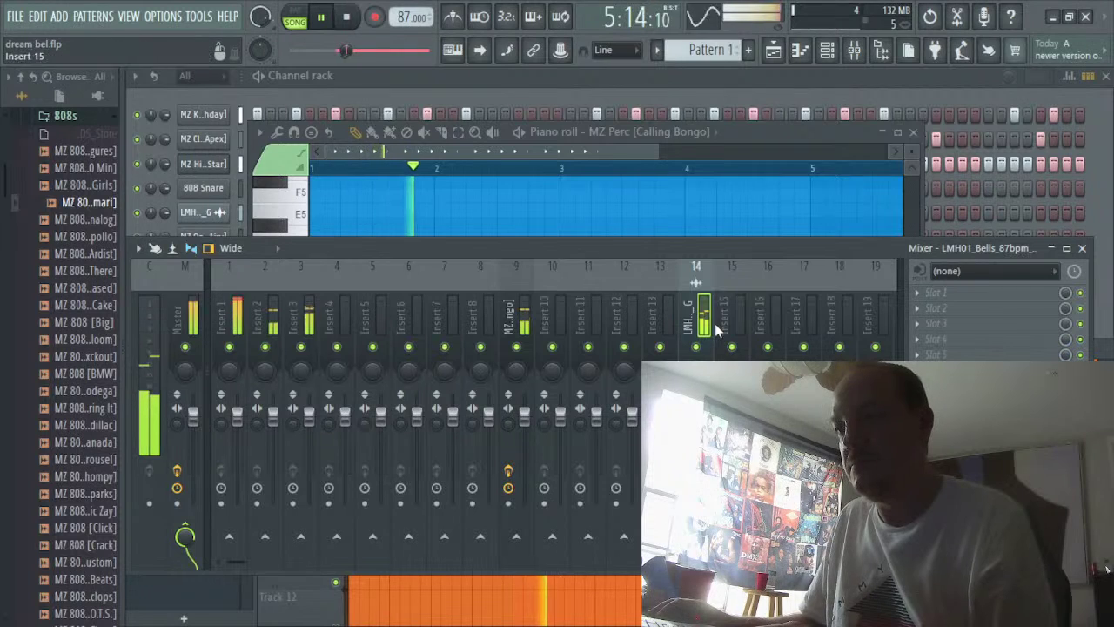
Try the Basic 8 time slot in Gross Beat on the Calling Bongo mixer track, then set it to Basic 4 and play
left_click(517, 327)
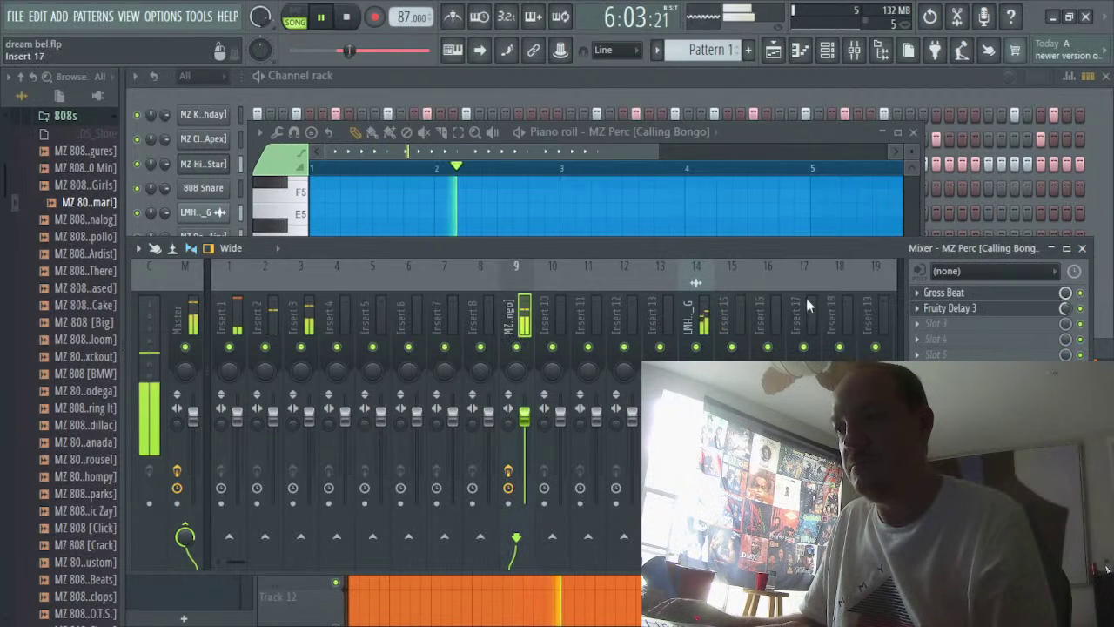
left_click(1024, 296)
left_click(249, 369)
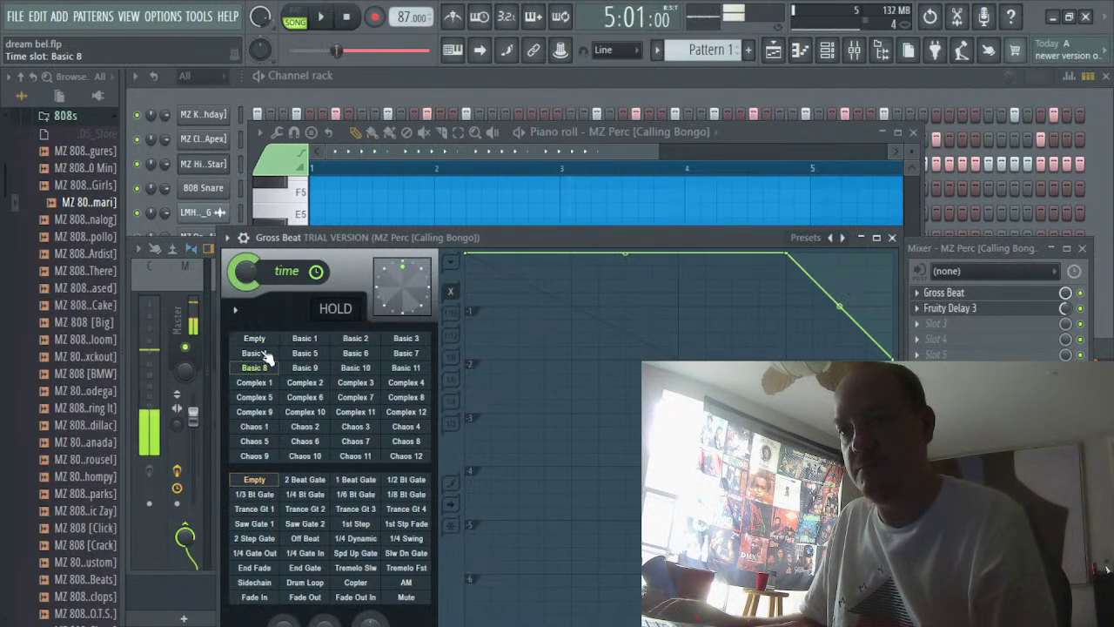
left_click(264, 353)
key("space")
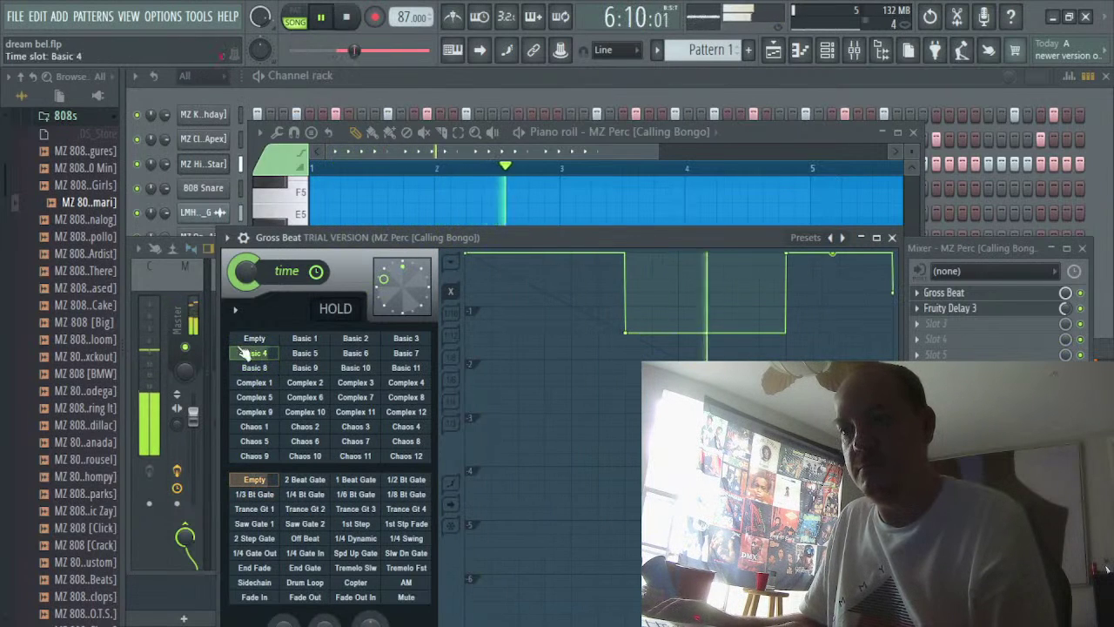
Try the Basic 5 time slot in Gross Beat, switch to Complex 3 and flatten the dips in its envelope
left_click(303, 353)
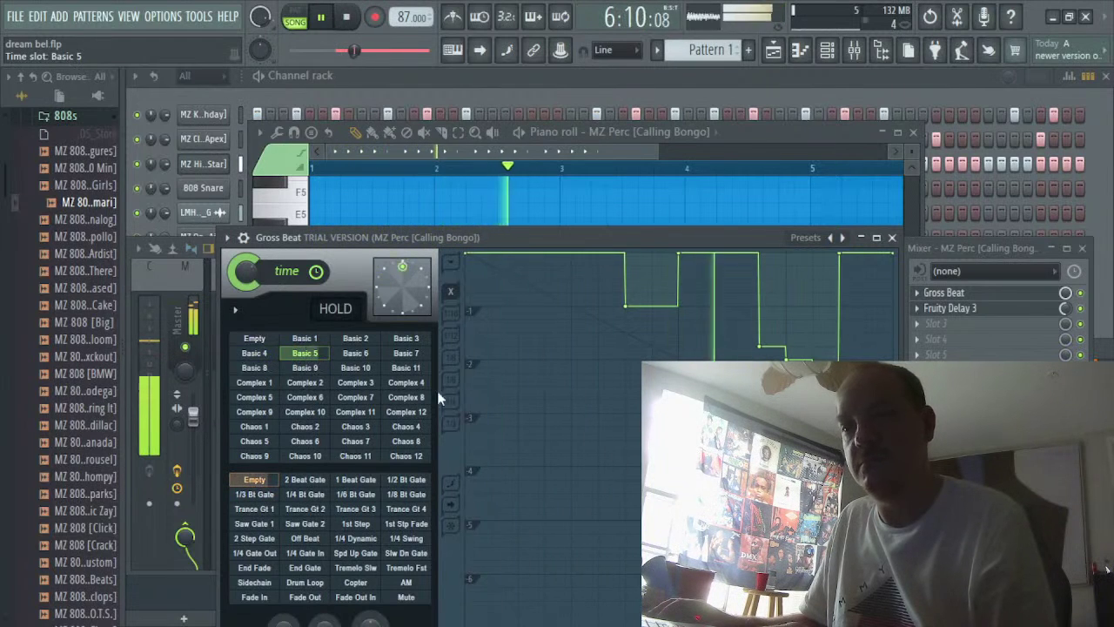
left_click(353, 380)
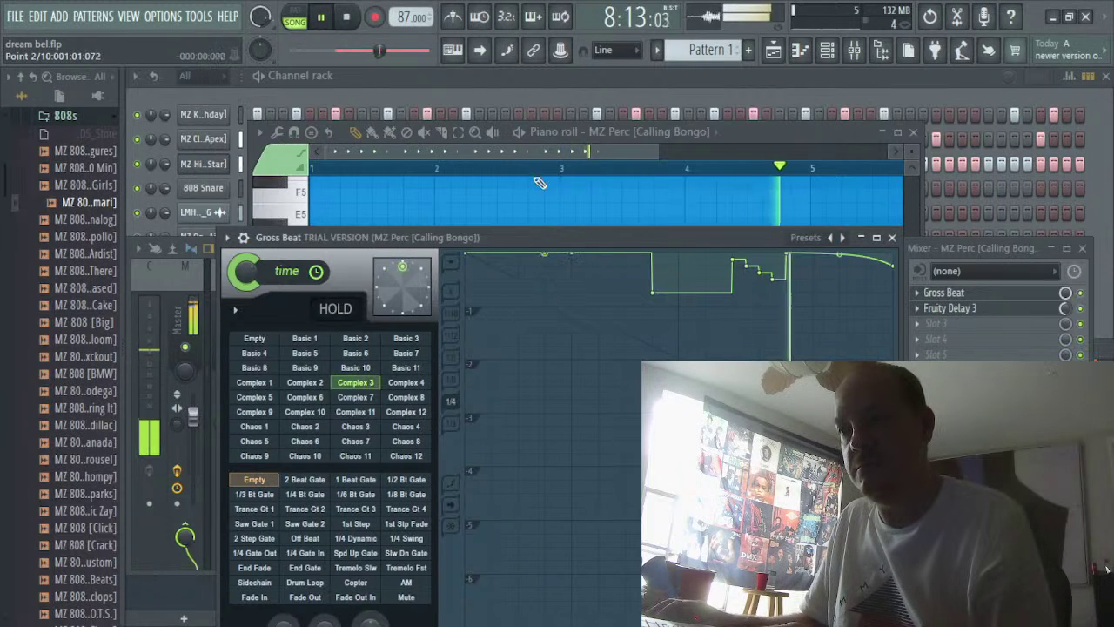
left_click_drag(652, 294, 657, 244)
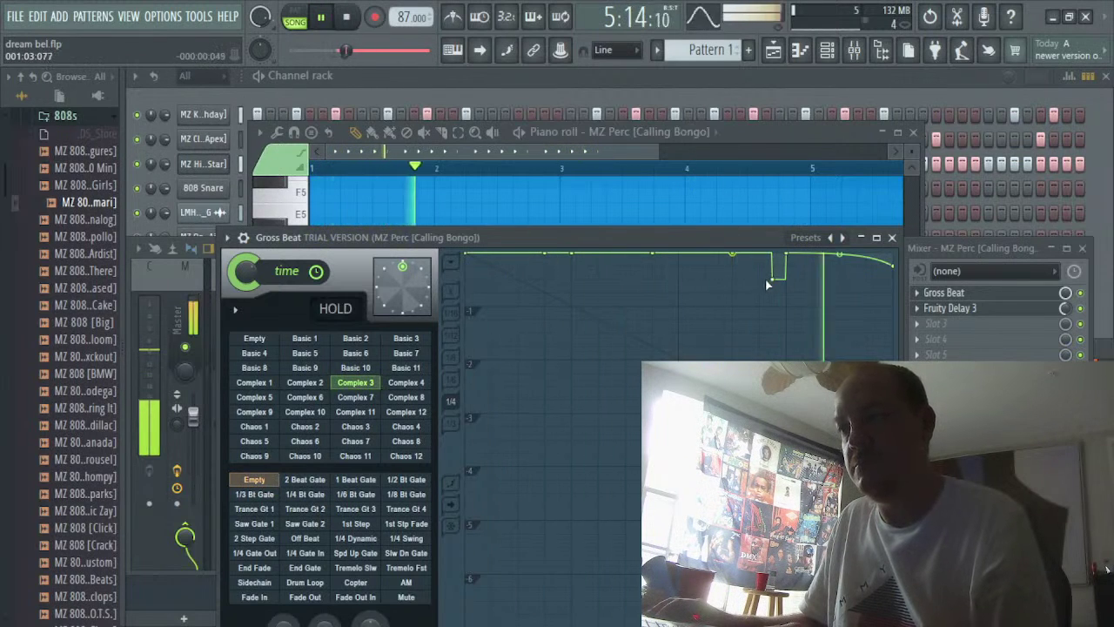
left_click_drag(767, 282, 778, 210)
key("space")
key("space")
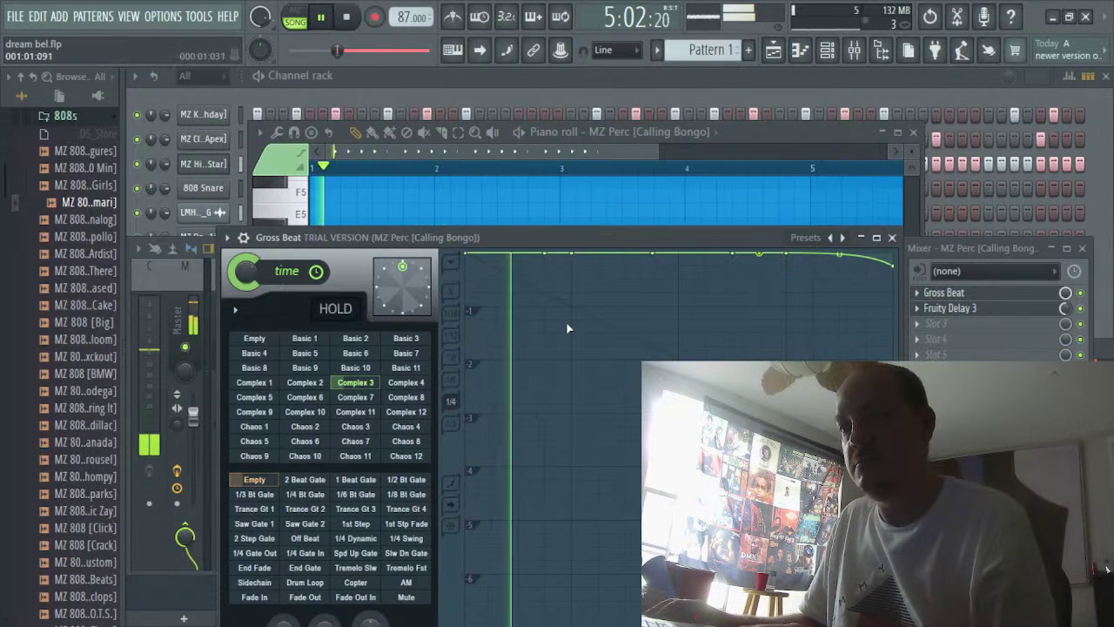
Add a second Gross Beat in slot 3 of the Calling Bongo mixer track and audition its Basic 4 and Empty time slots
left_click(929, 325)
left_click(719, 296)
left_click(296, 396)
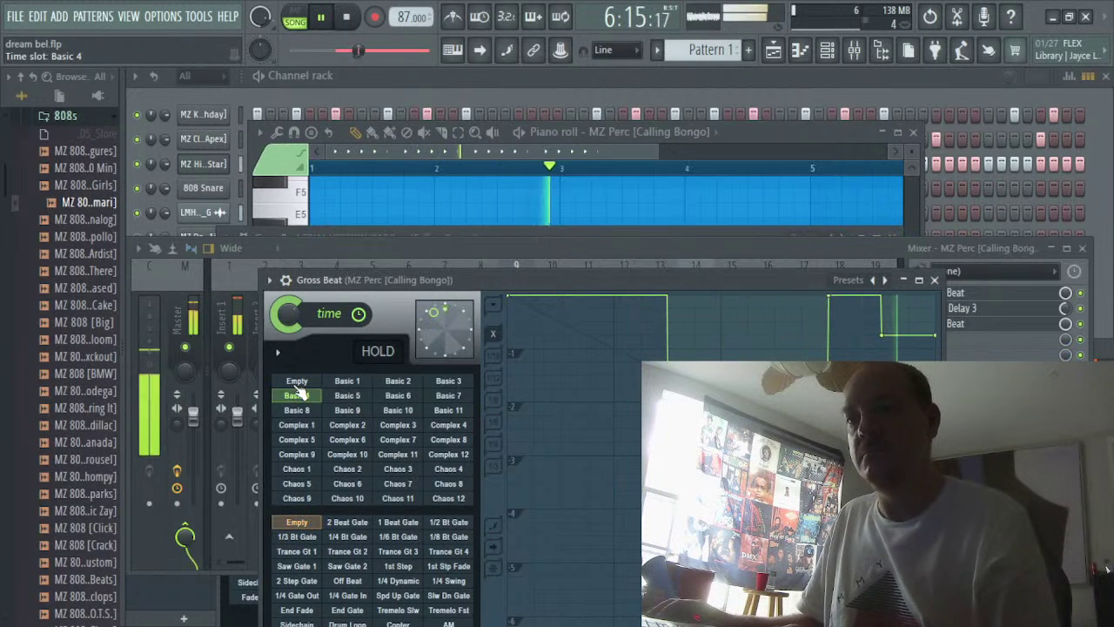
left_click(297, 383)
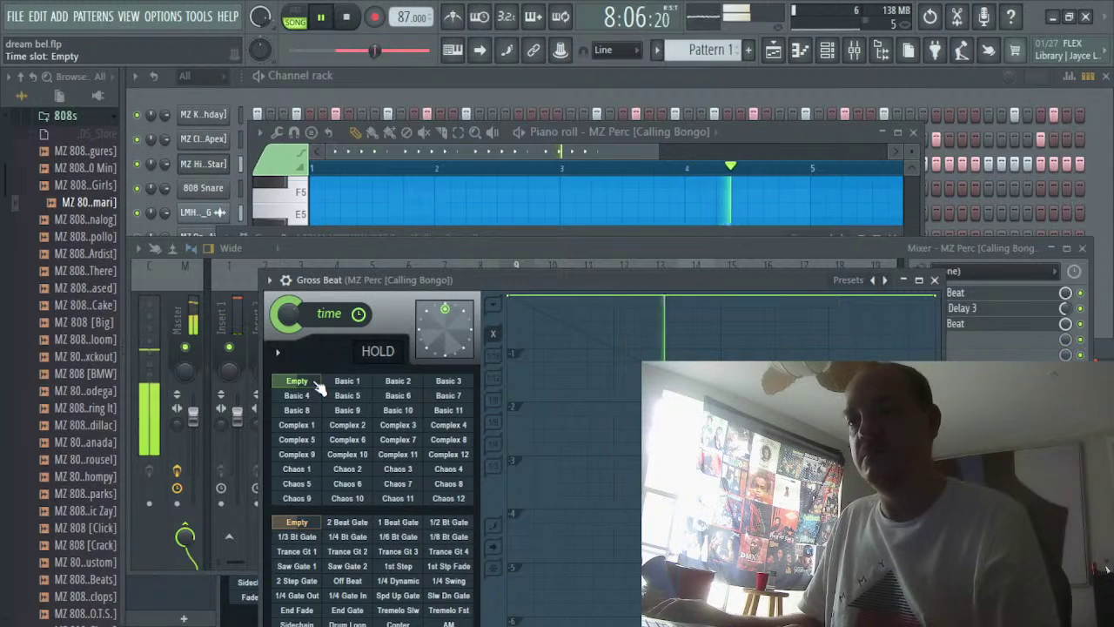
Load the preset with repeat, juggle and reverse time slots into the second Gross Beat and restart playback
left_click(286, 280)
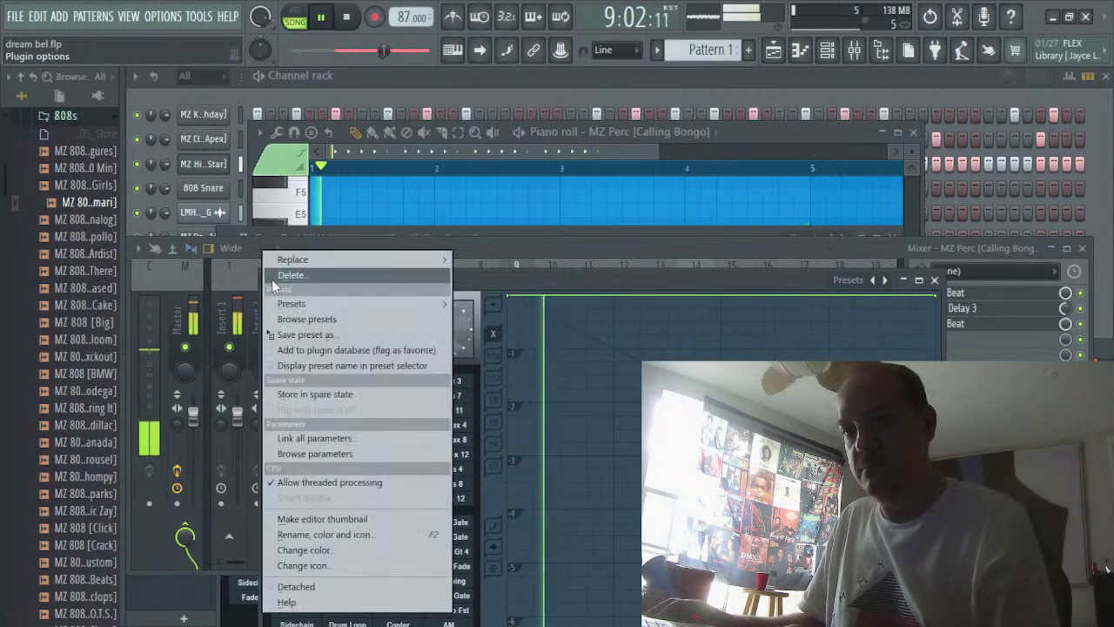
mouse_move(323, 309)
left_click(491, 334)
key("space")
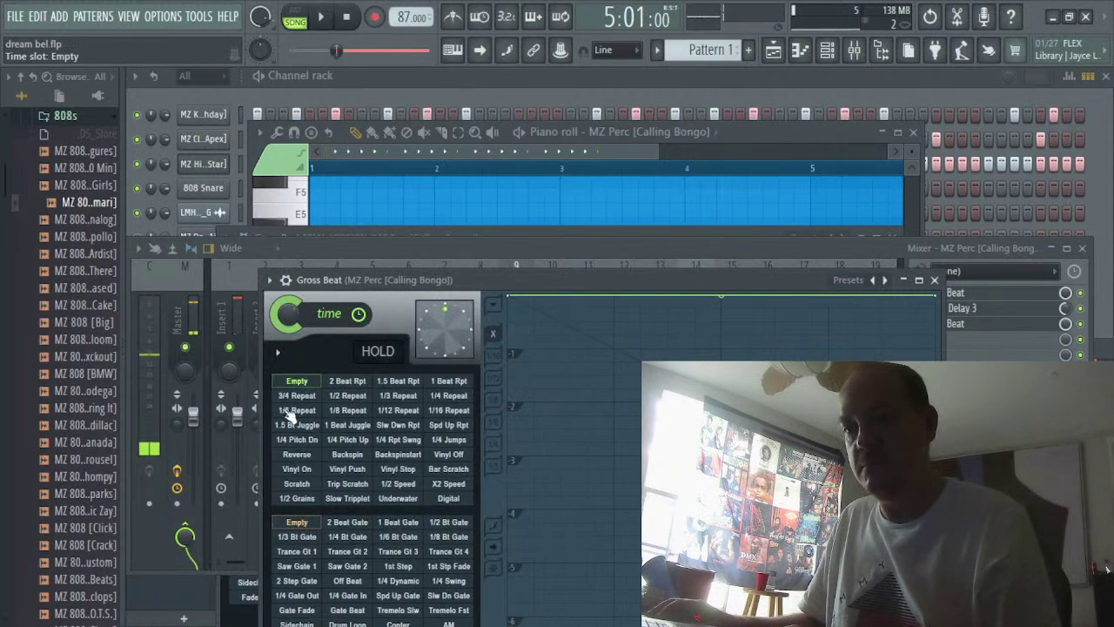
key("space")
Audition the 3/4, 1/2 and 1/4 Repeat time slots on the bongo while the song plays
left_click(296, 395)
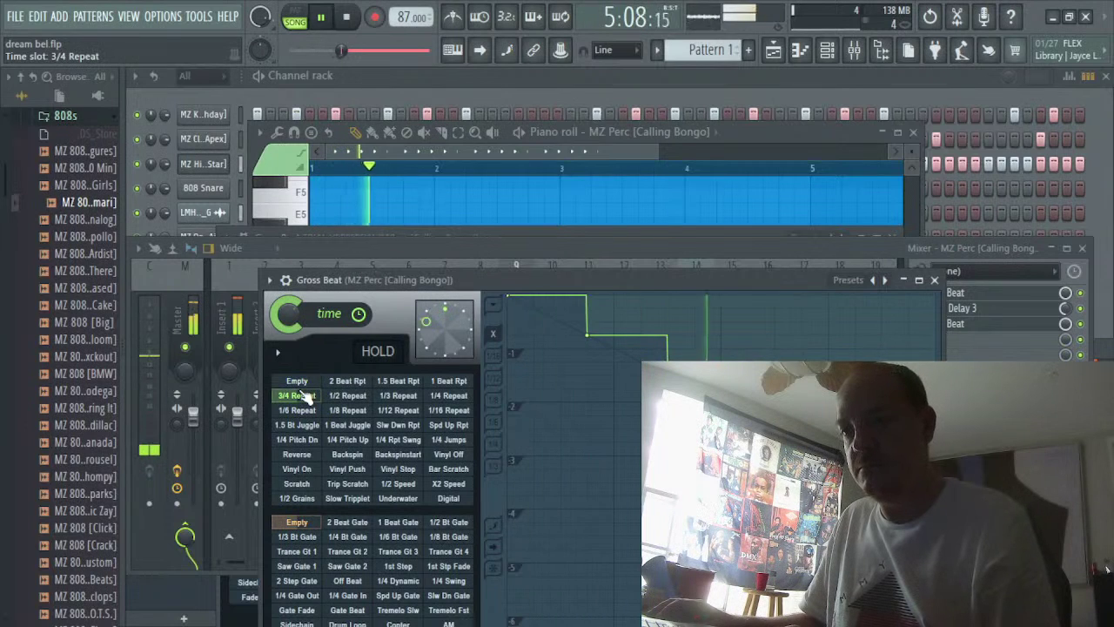
left_click(333, 397)
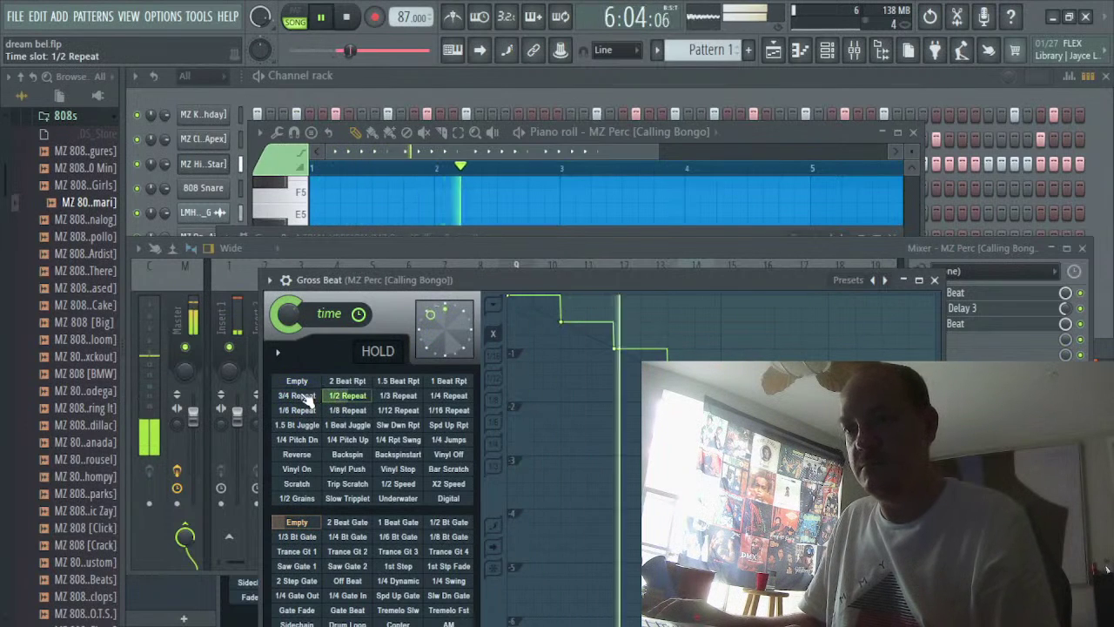
left_click(444, 397)
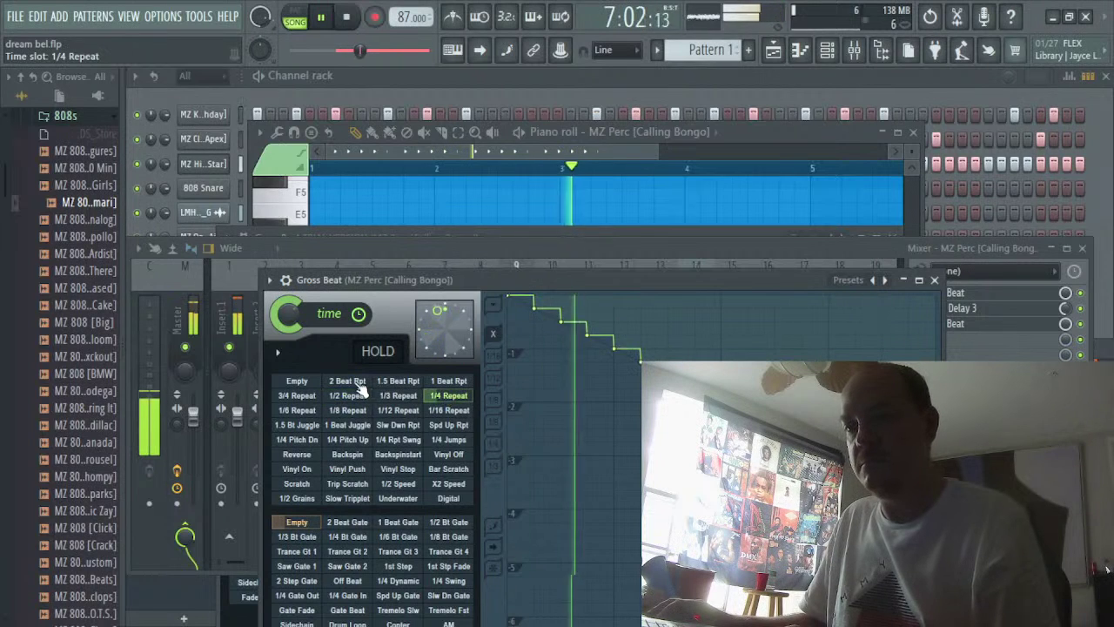
left_click(439, 397)
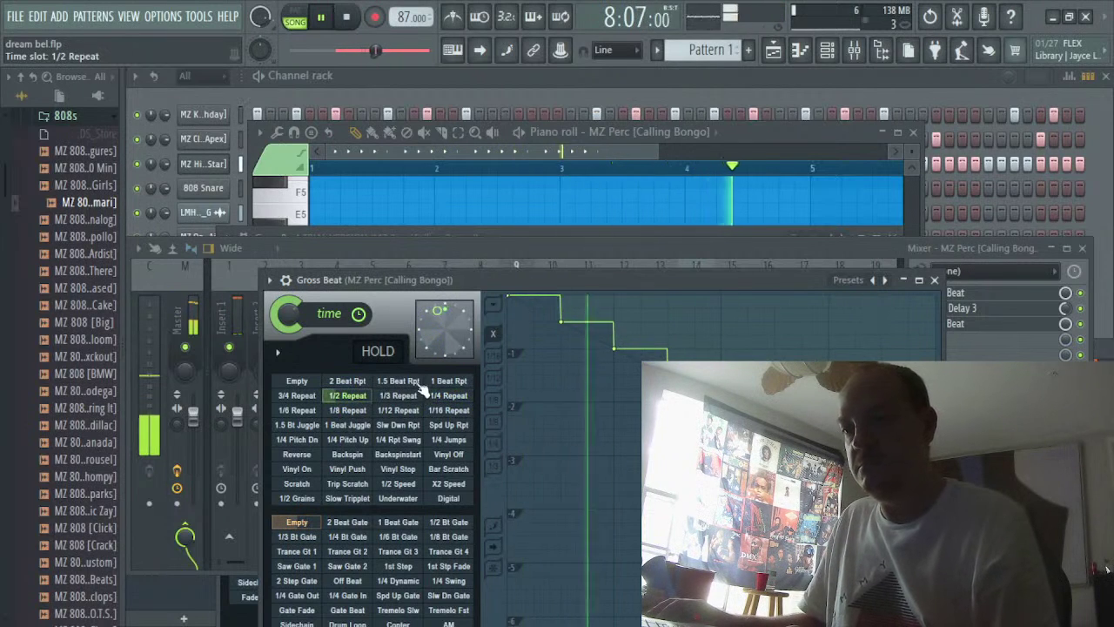
left_click(439, 396)
left_click(347, 397)
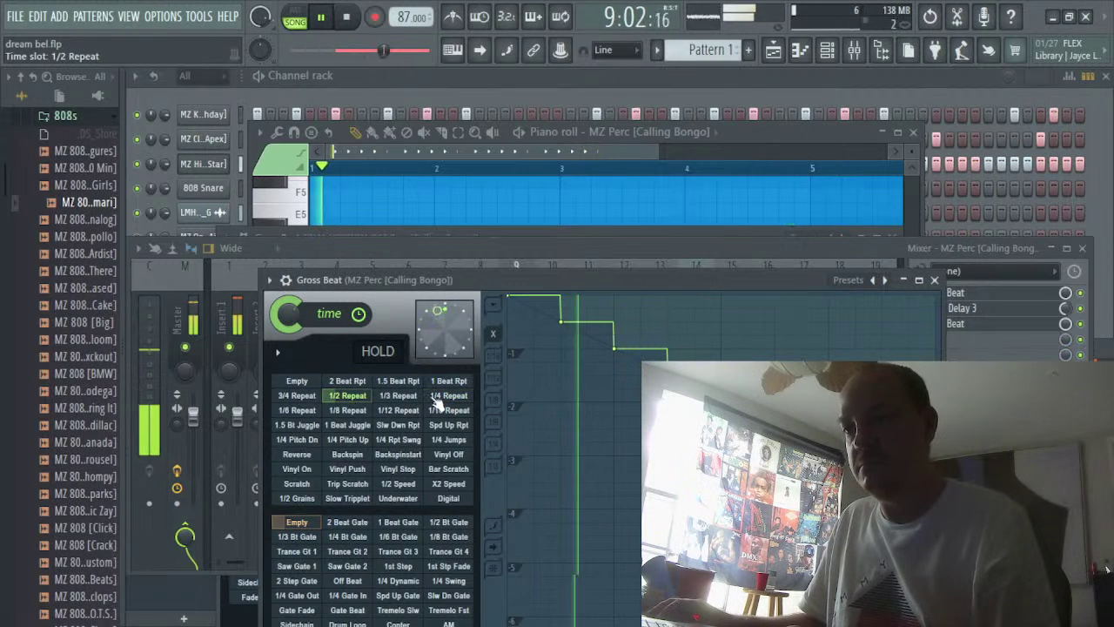
left_click(440, 397)
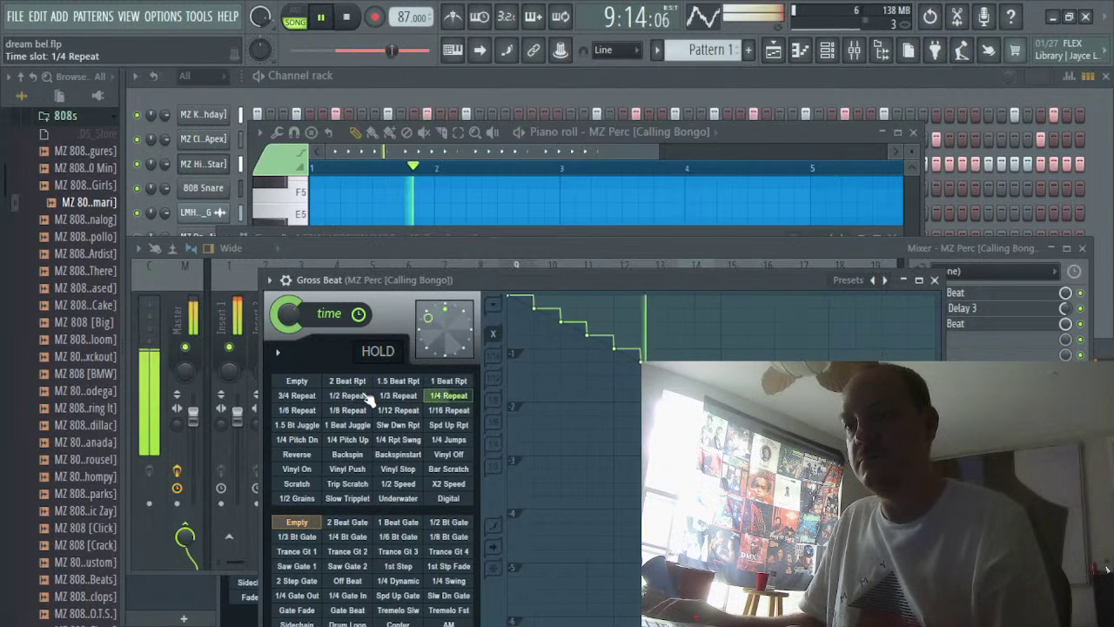
left_click(347, 396)
left_click(435, 396)
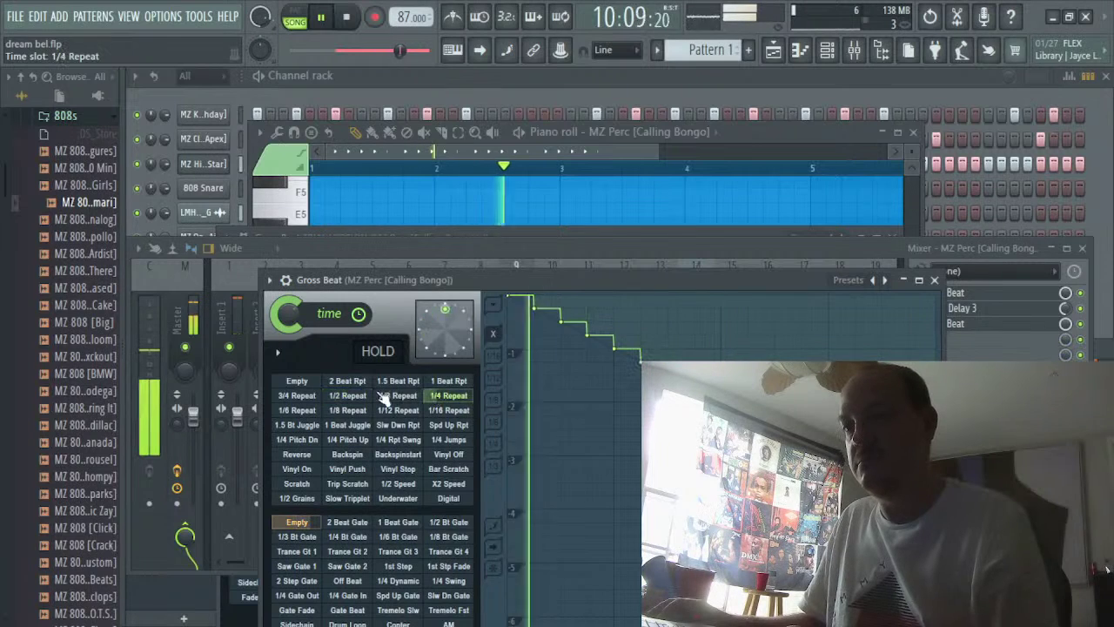
left_click(348, 396)
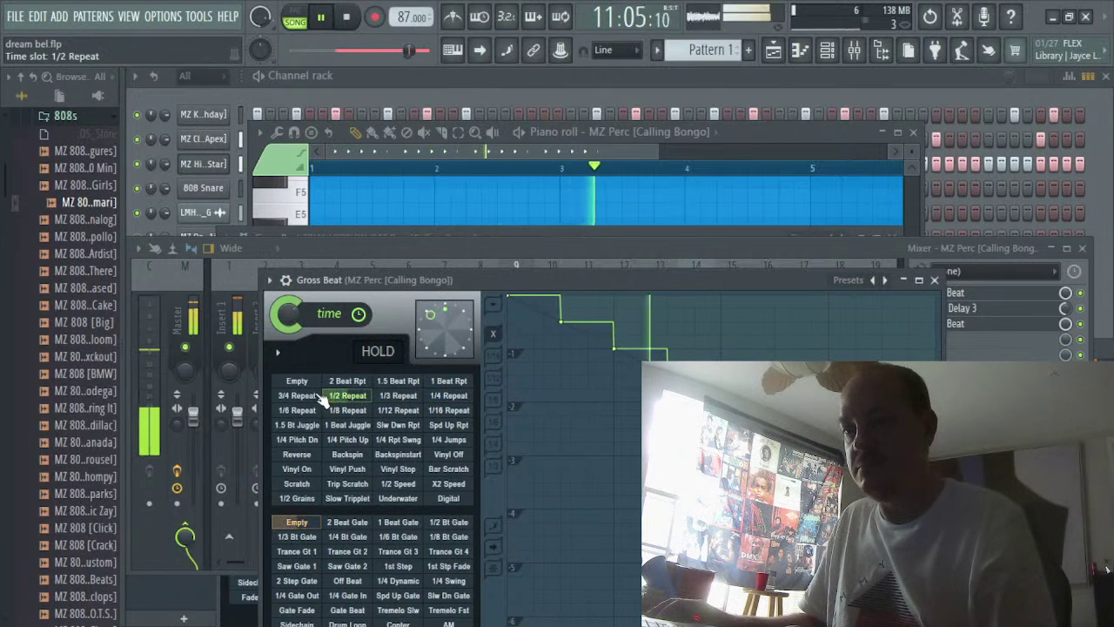
left_click(349, 396)
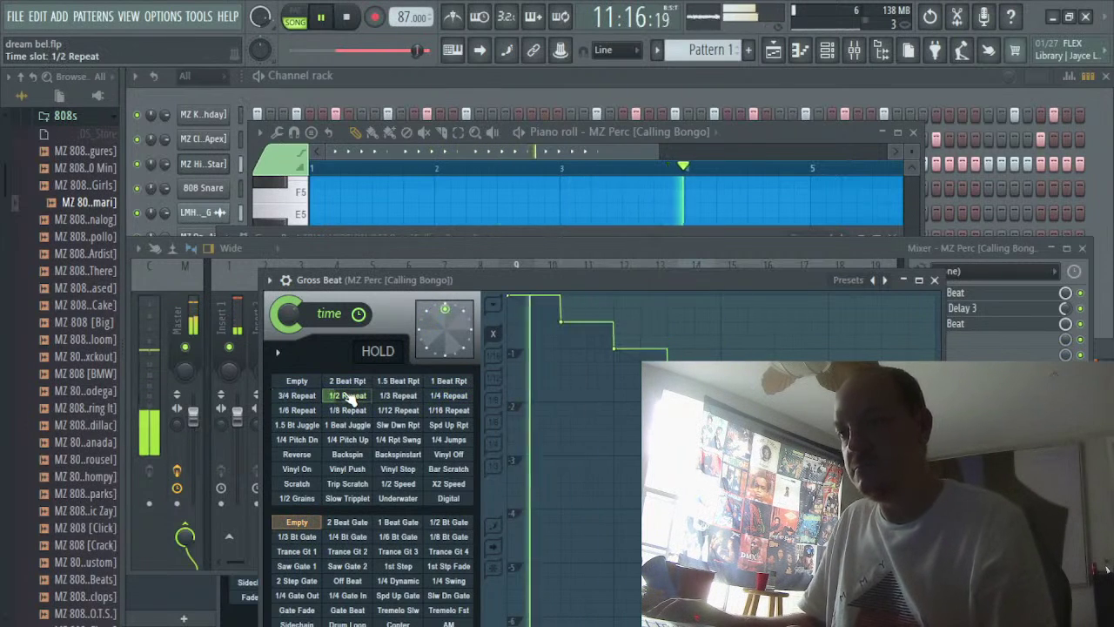
Alternate between the 3/4 Repeat and 1/2 Repeat time slots on the bongo during playback
left_click(305, 397)
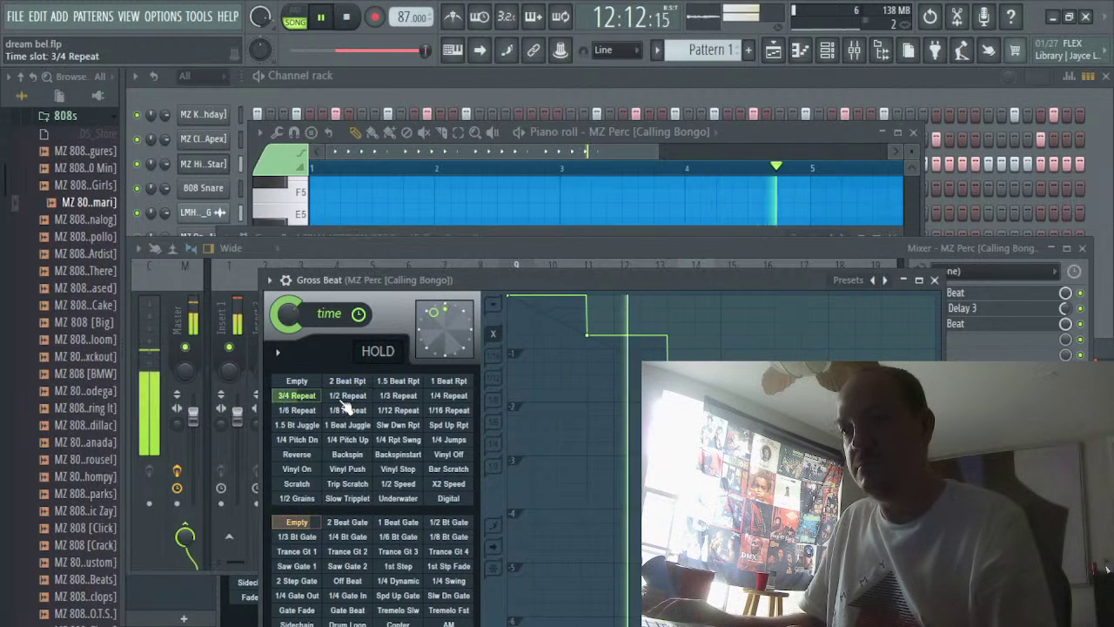
left_click(346, 397)
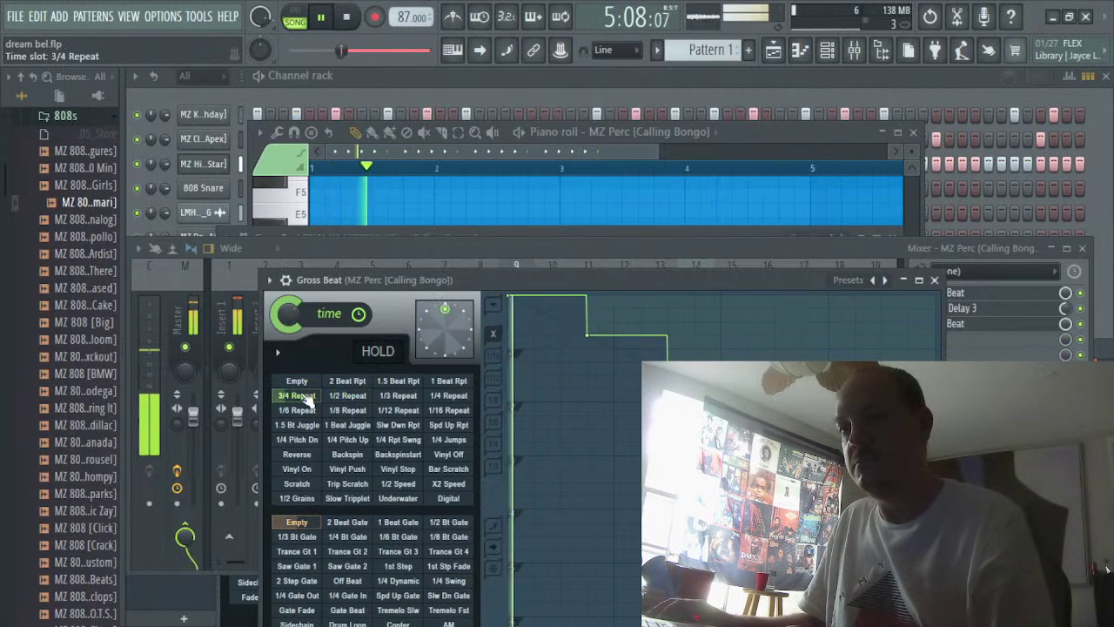
left_click(347, 396)
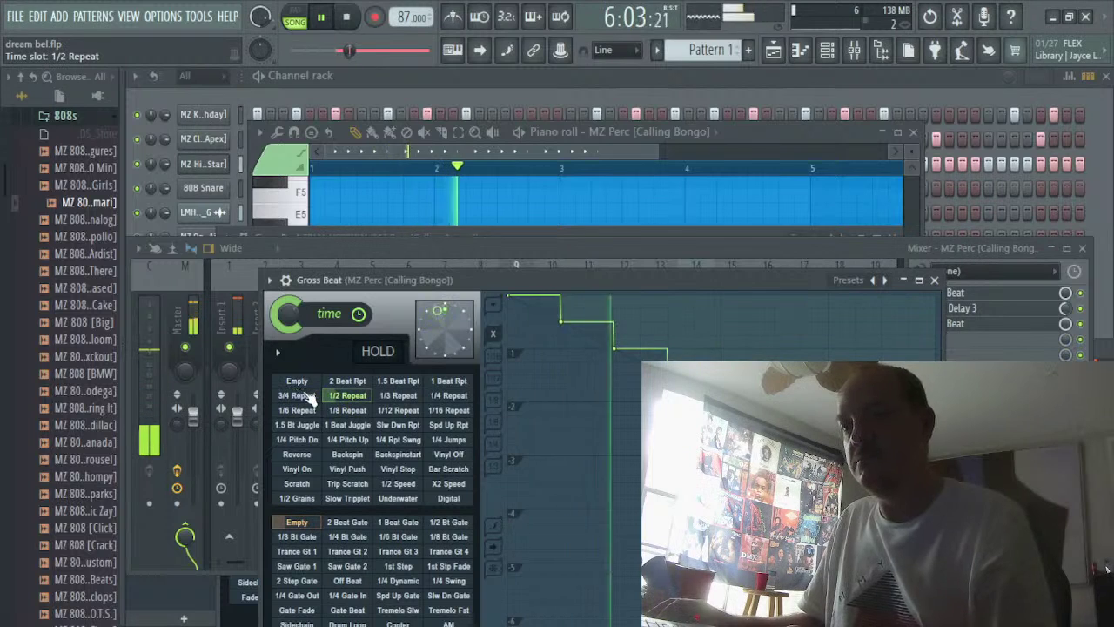
left_click(307, 396)
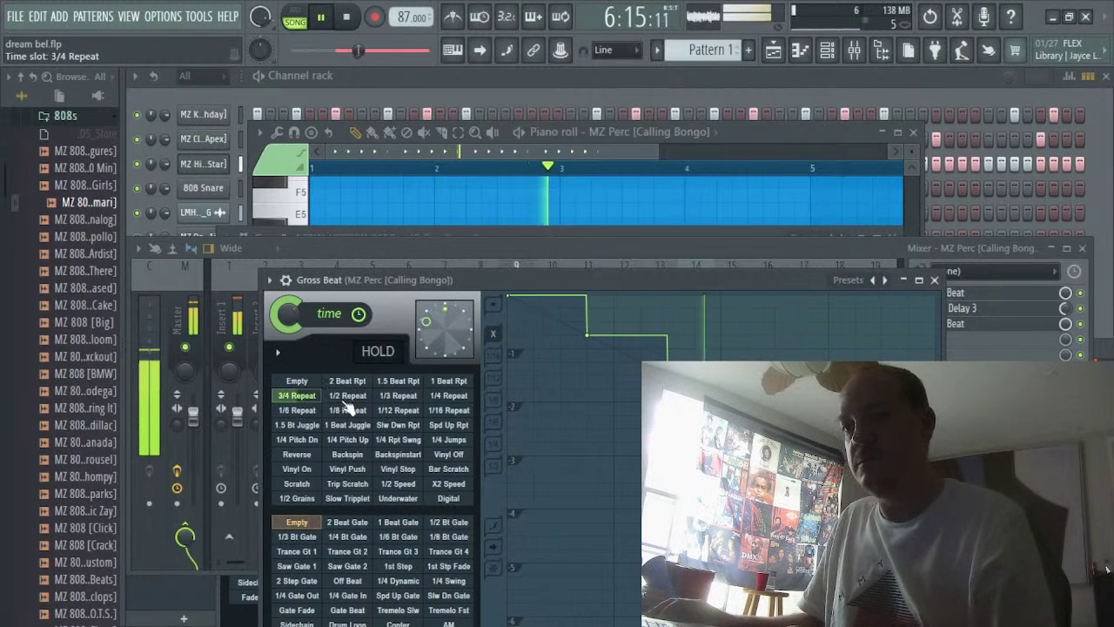
left_click(348, 397)
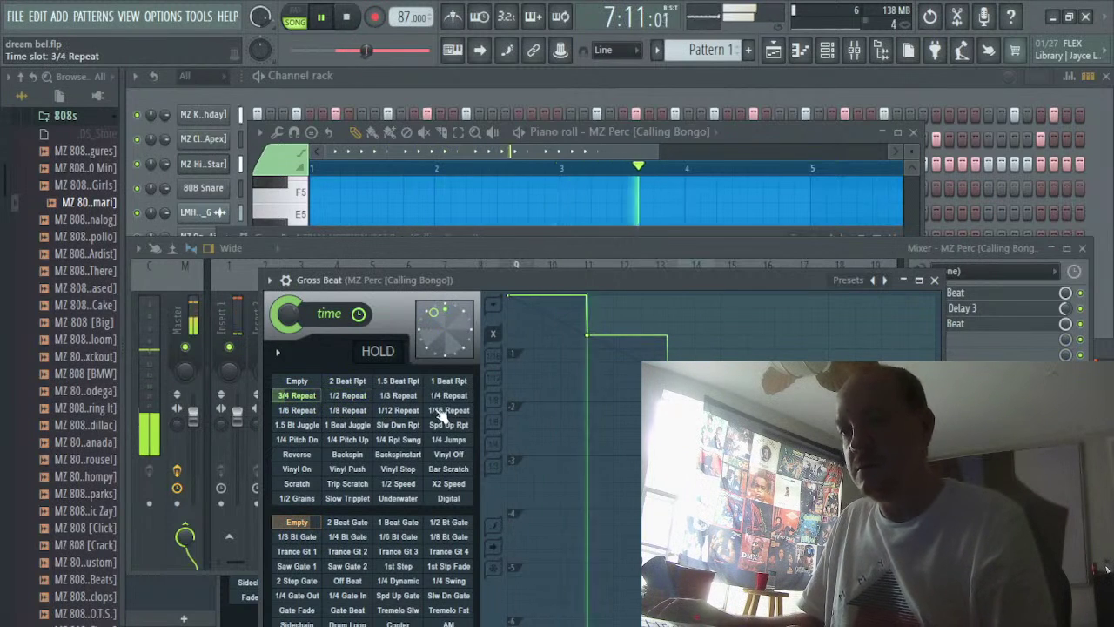
left_click(347, 396)
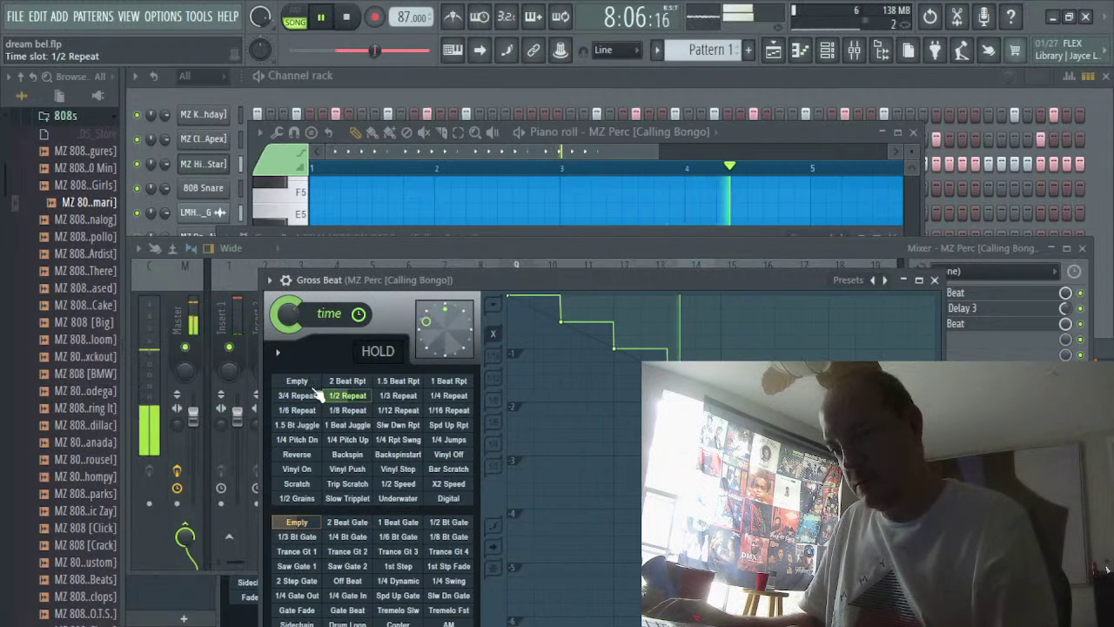
left_click(316, 401)
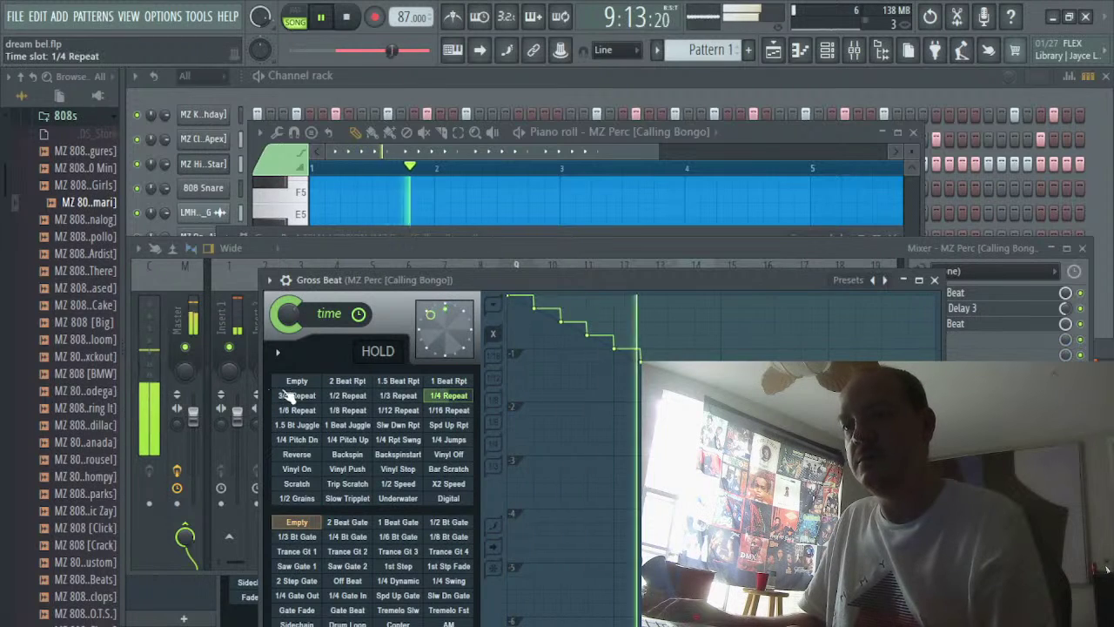
Alternate between the Empty and 1/4 Repeat time slots on the bongo during playback
left_click(298, 384)
left_click(448, 395)
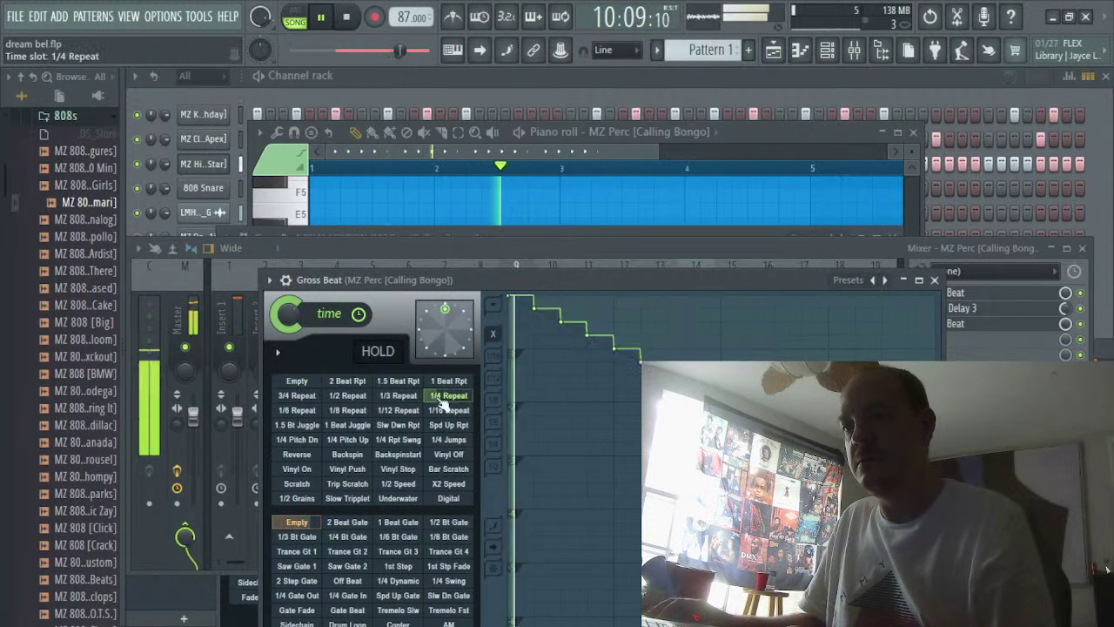
left_click(317, 383)
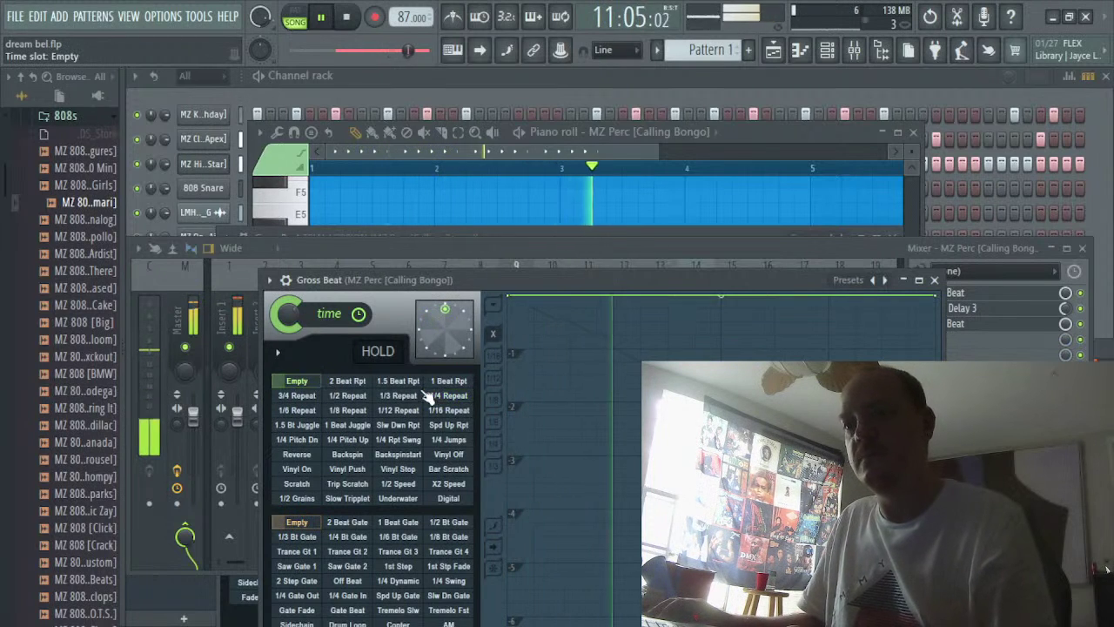
left_click(442, 398)
left_click(308, 384)
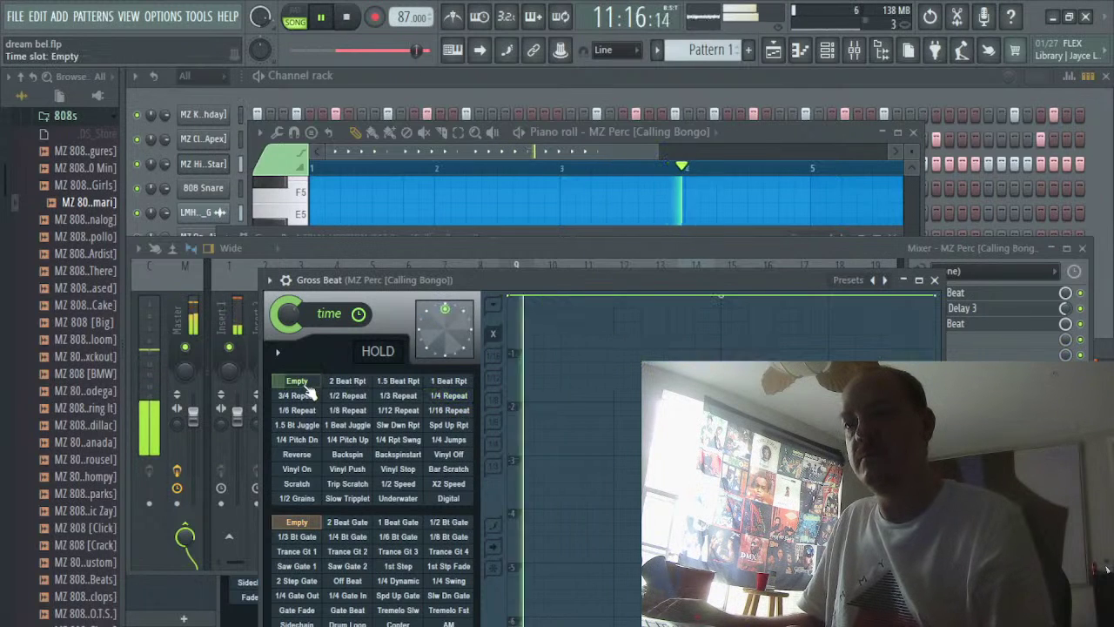
left_click(444, 397)
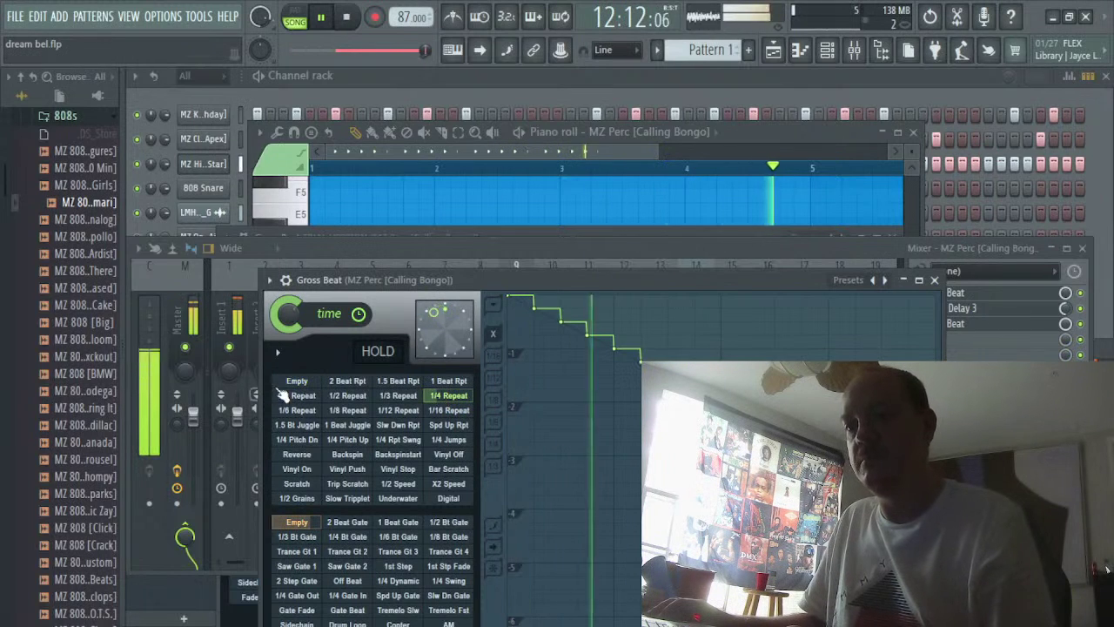
Try the Reverse and 3/4 Repeat time slots on the bongo, and return the time slot to Empty
left_click(300, 455)
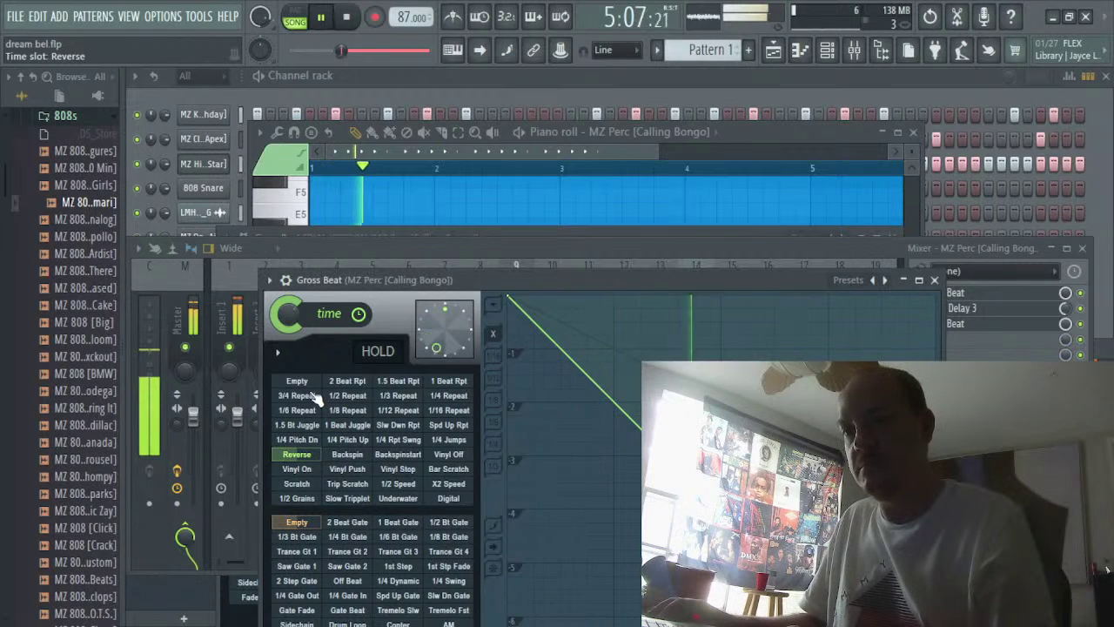
left_click(301, 396)
left_click(300, 454)
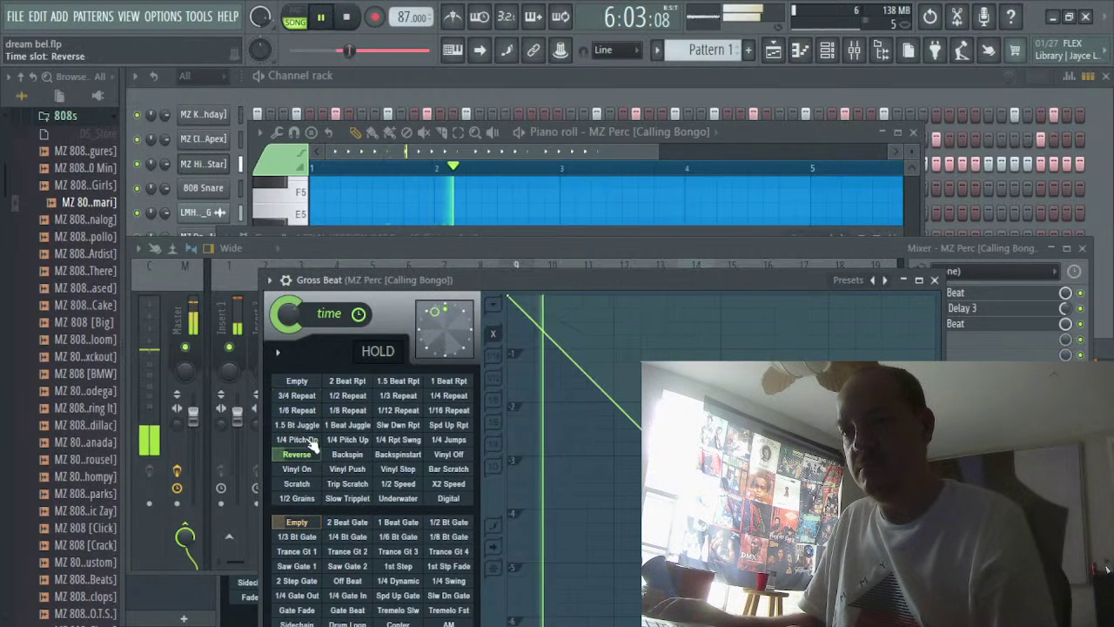
left_click(298, 381)
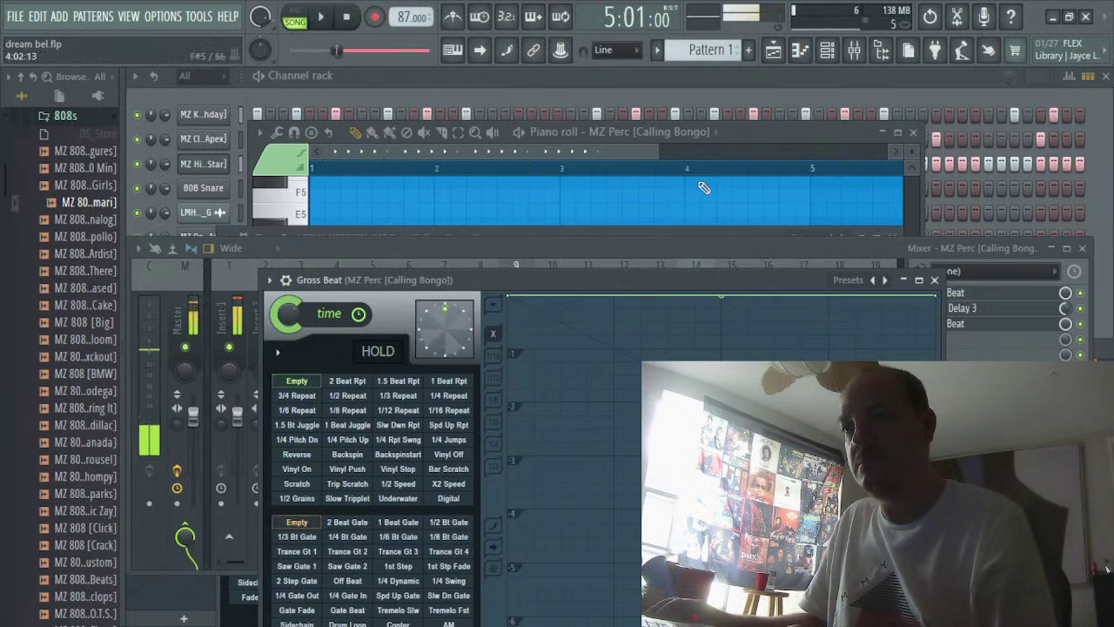
Close both Gross Beat windows and the mixer to uncover the Calling Bongo piano roll
left_click(935, 279)
left_click(1082, 248)
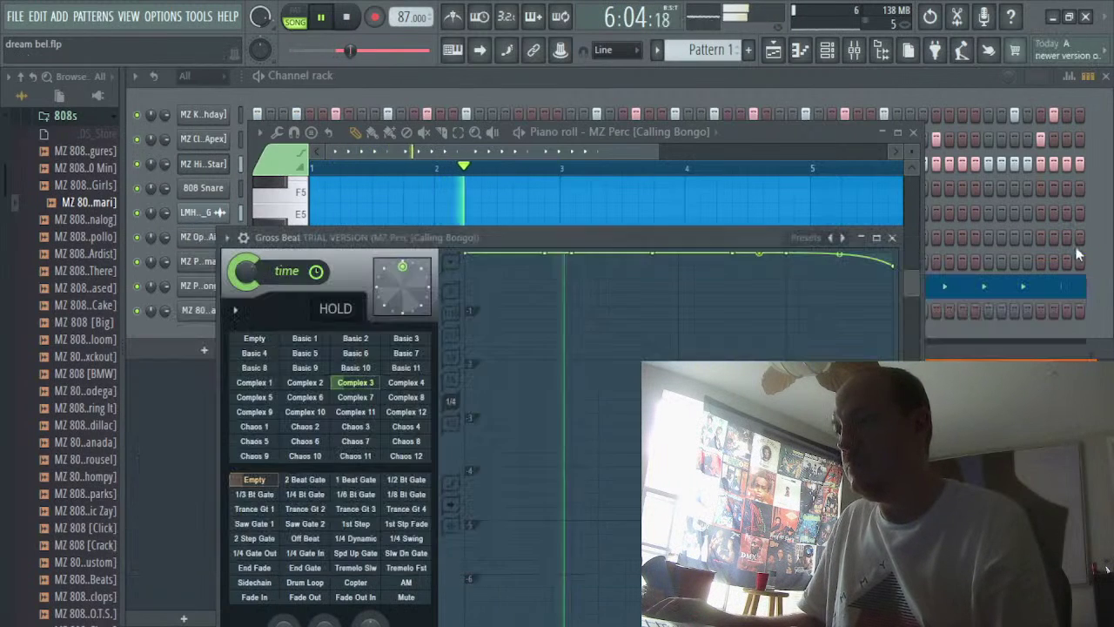
left_click(894, 238)
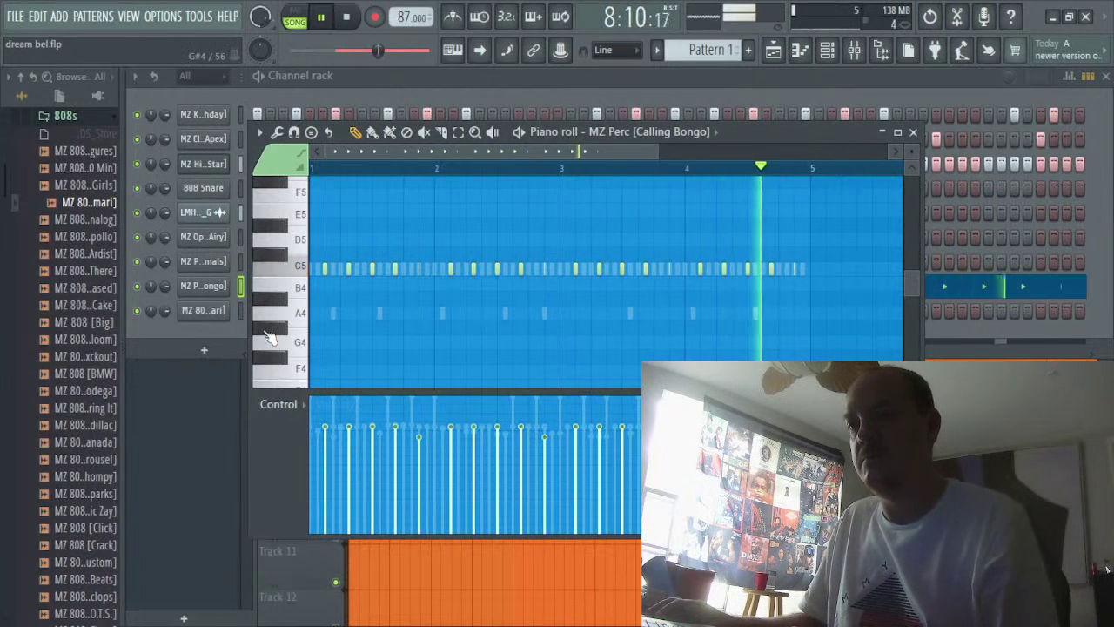
Load the Tuner on the bells loop's mixer insert, with its window clear of the mixer and the channel rack closed
left_click(405, 89)
left_click(854, 50)
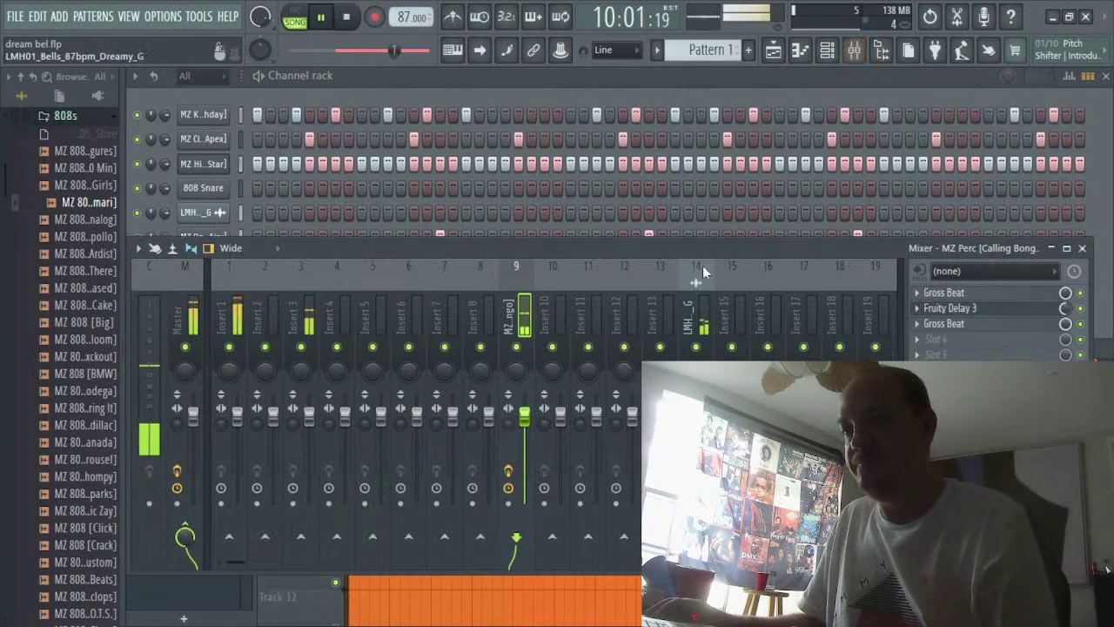
left_click(703, 321)
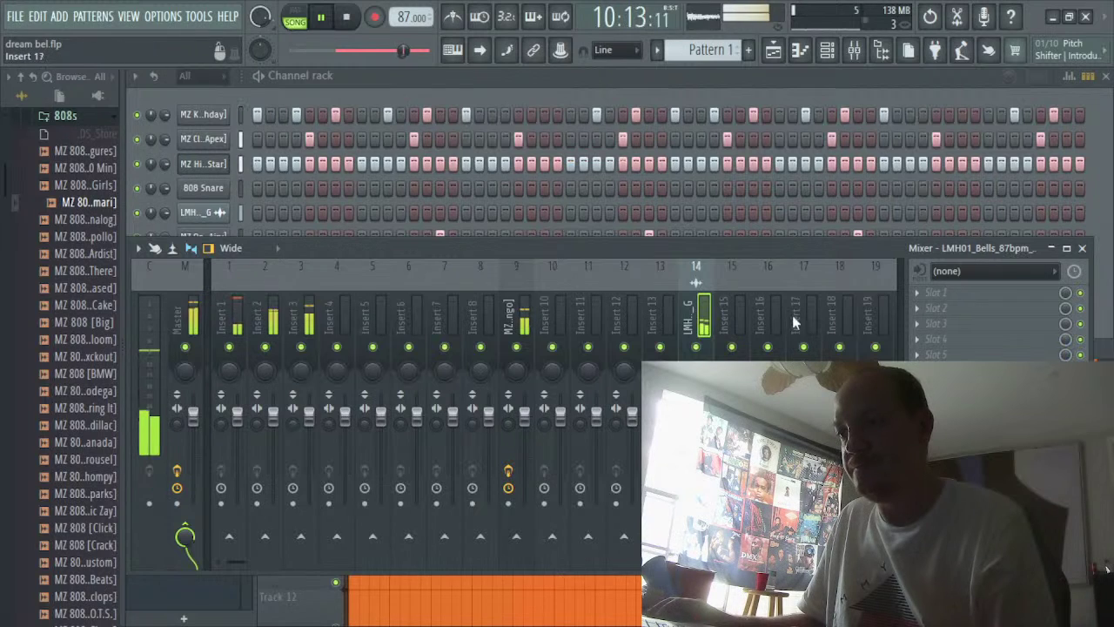
left_click(932, 300)
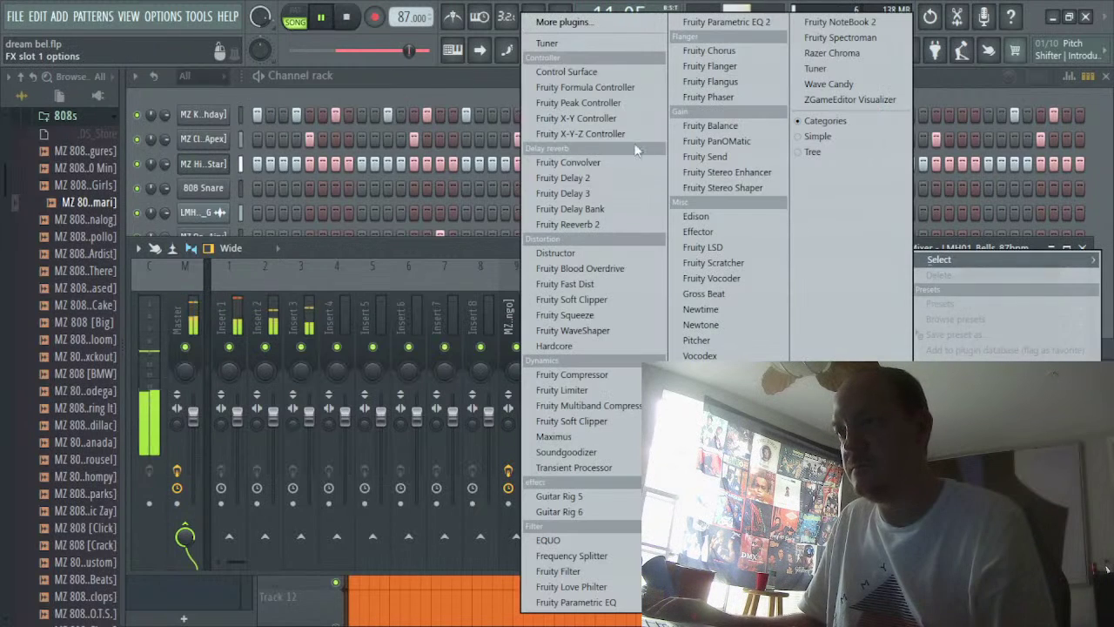
left_click(565, 44)
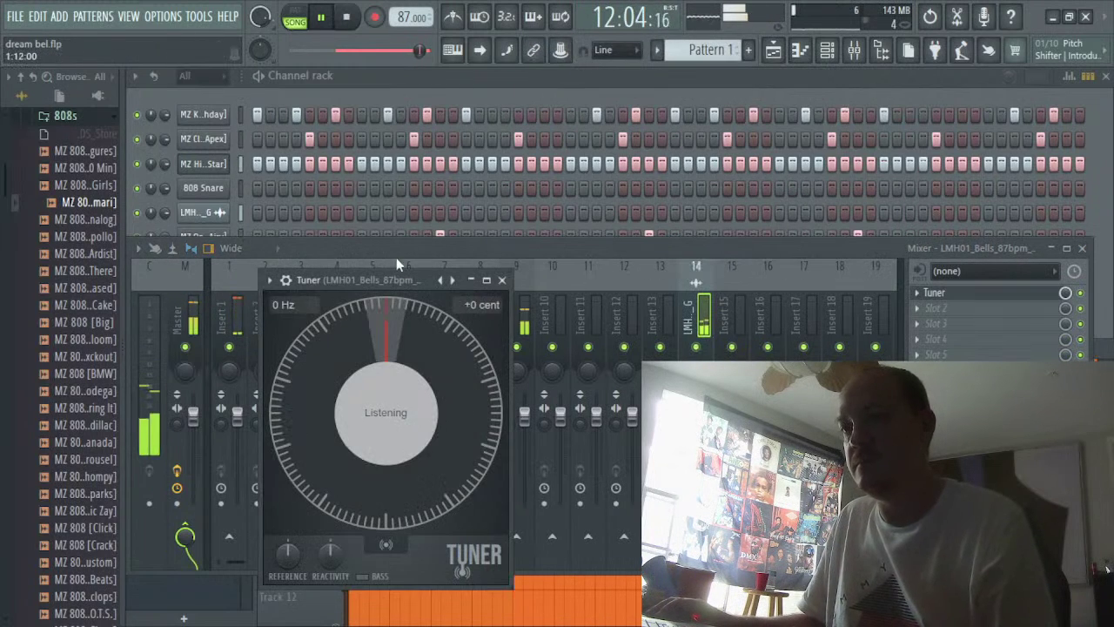
left_click_drag(398, 279, 928, 78)
left_click(1106, 77)
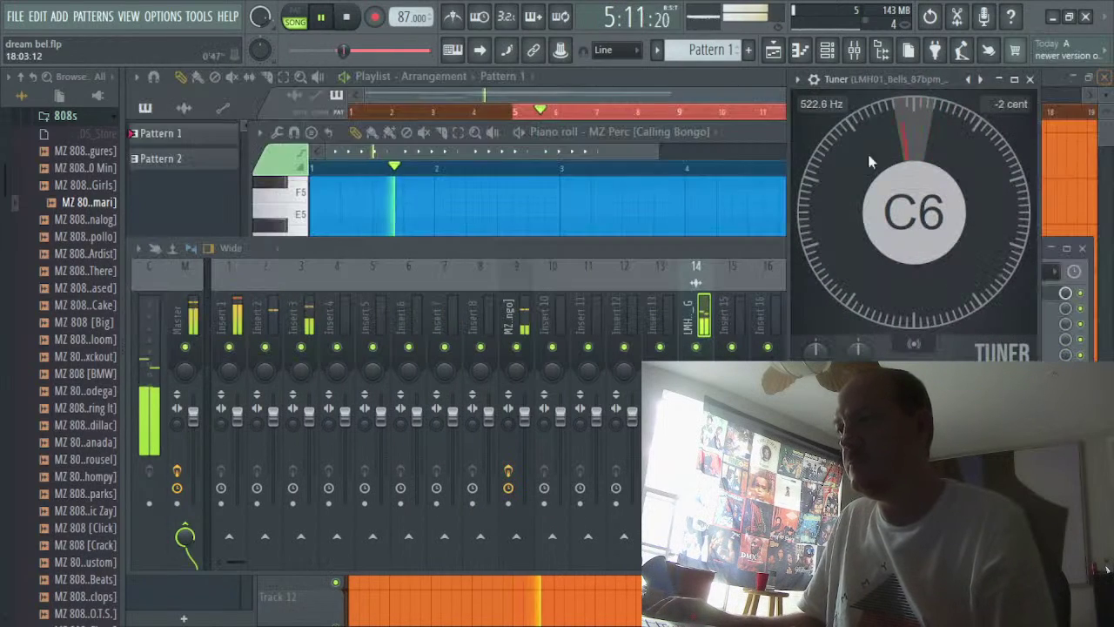
Close the mixer to uncover the piano roll, and save the project
left_click_drag(589, 252, 340, 338)
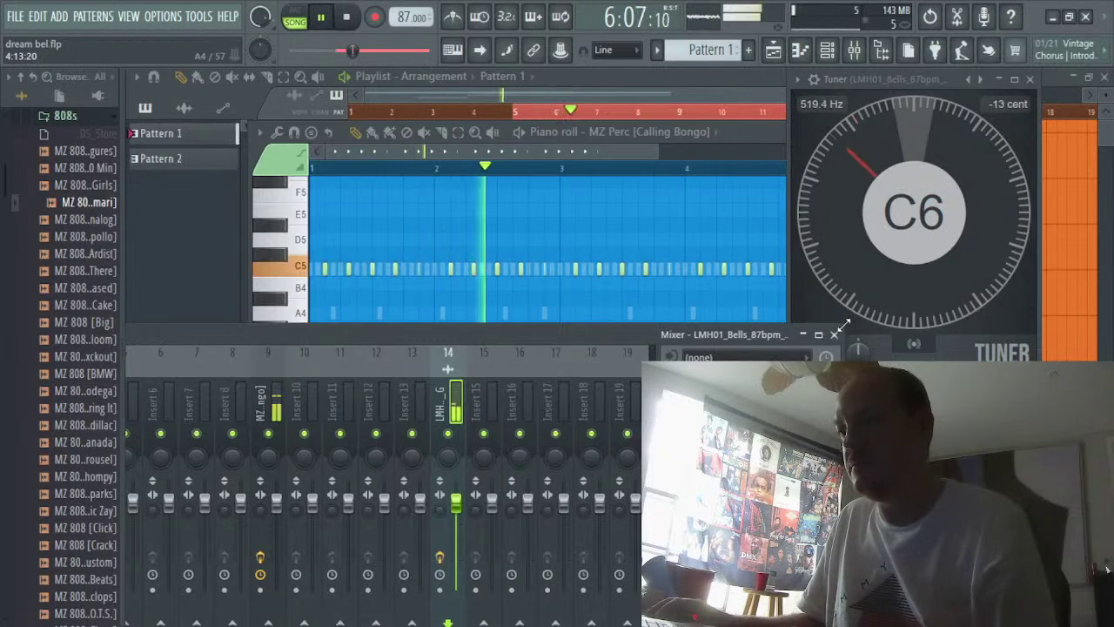
left_click(834, 335)
key("space")
key("ctrl+s")
key("space")
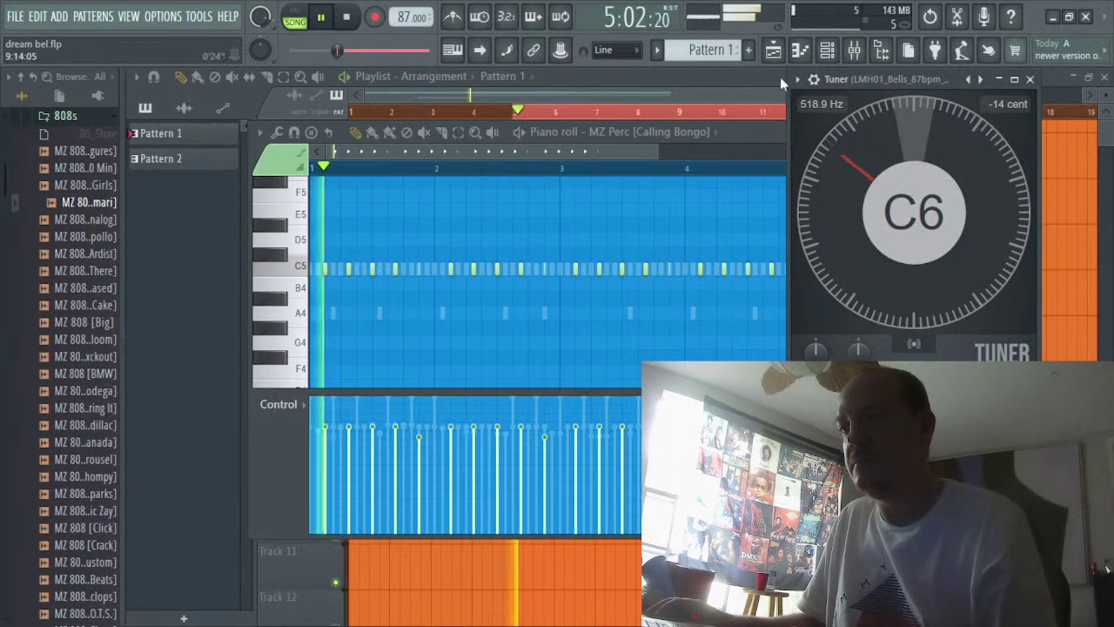
Open the piano roll of MZ 808 [Amari] and position it beside the Tuner, with the channel rack closed
left_click(825, 50)
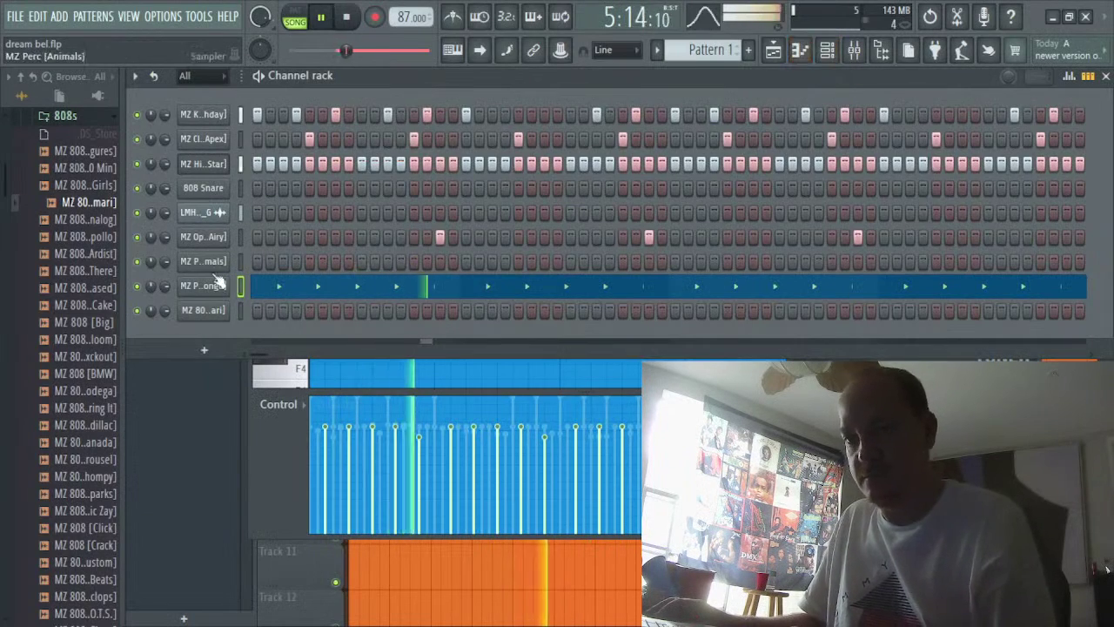
right_click(205, 312)
left_click(253, 312)
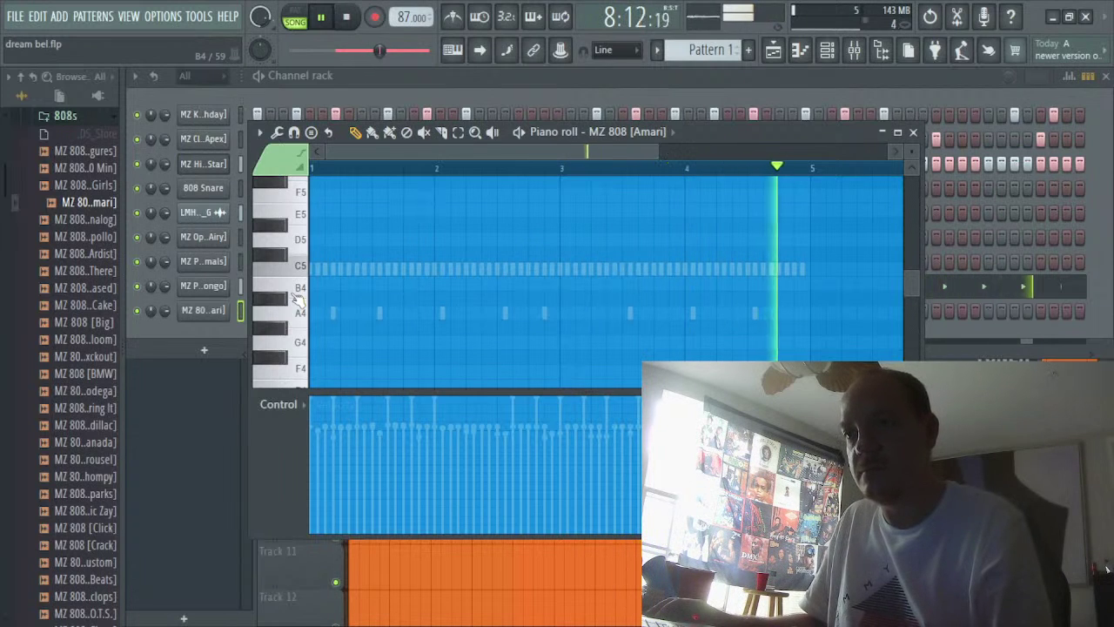
key("space")
key("space")
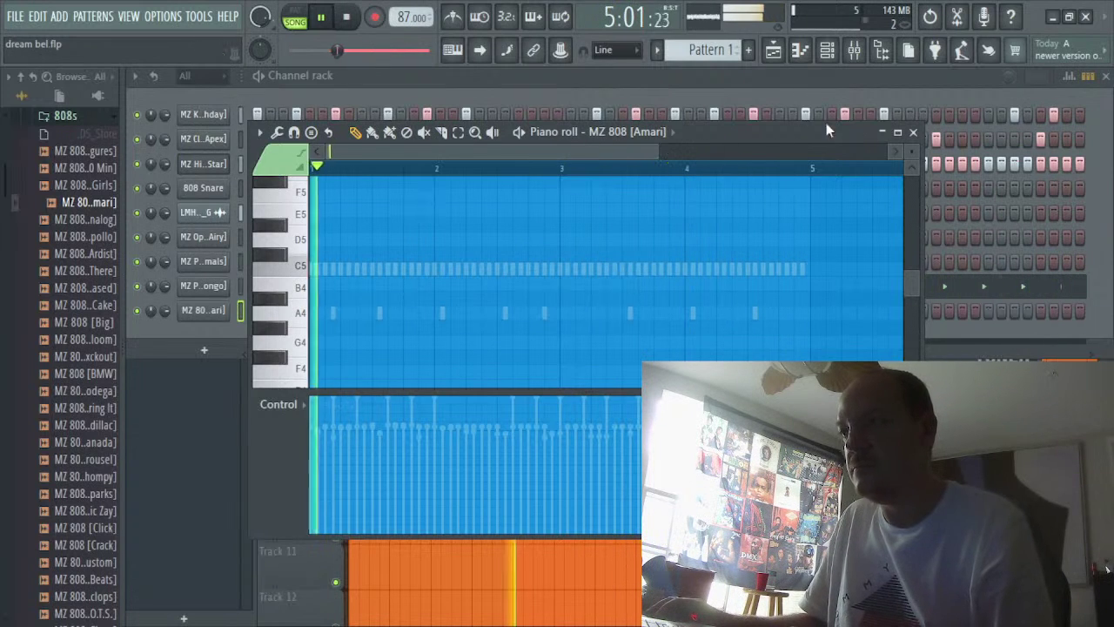
left_click(1105, 77)
left_click_drag(821, 132, 750, 154)
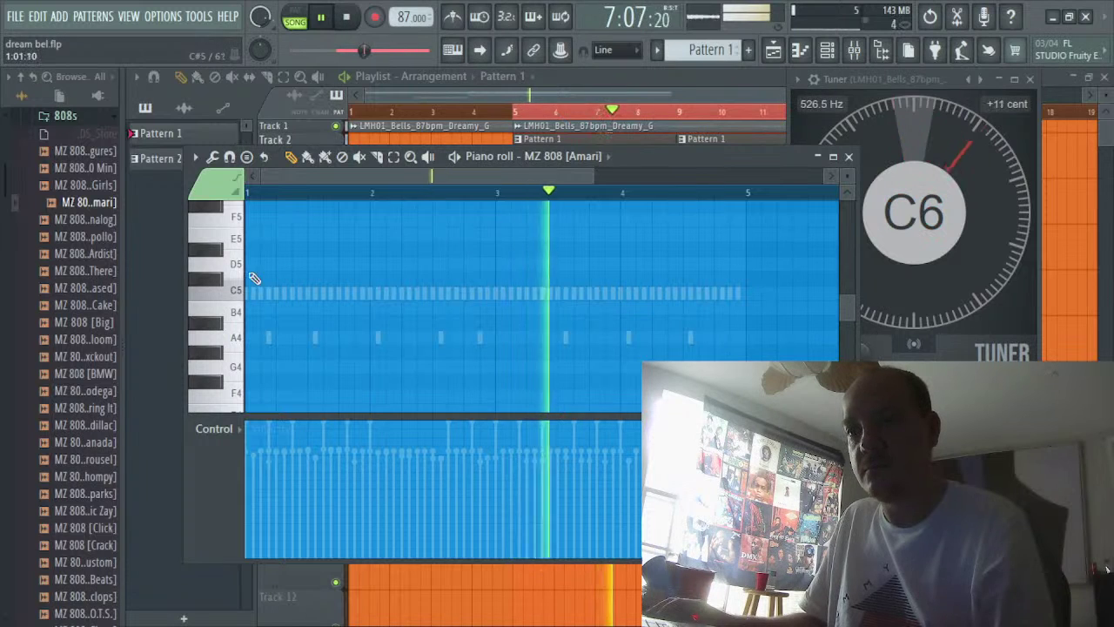
Place an 808 note at the start of bar 1, audition it at lower pitches, and set it to C6
key("space")
left_click_drag(597, 177, 384, 160)
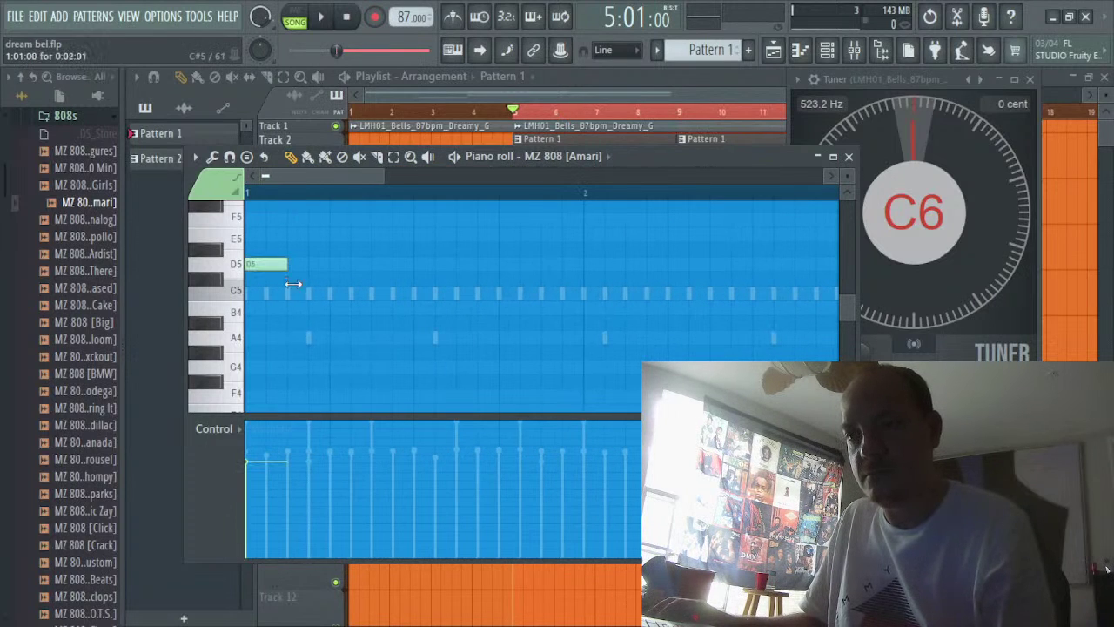
key("space")
key("space")
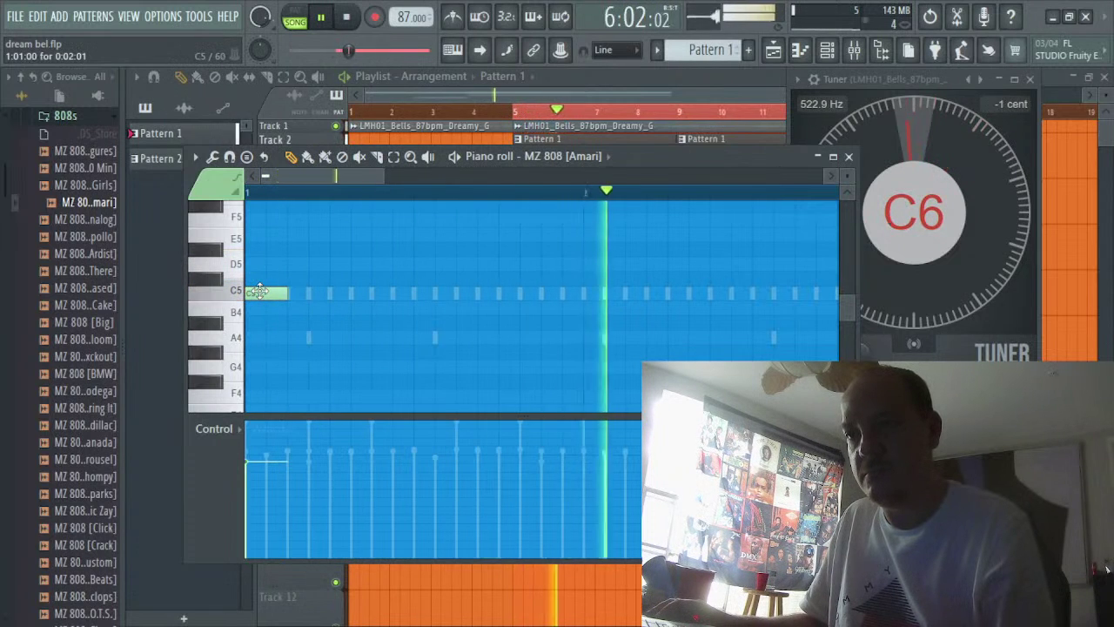
right_click(260, 291)
scroll(261, 261, "up", 2)
scroll(252, 235, "up", 1)
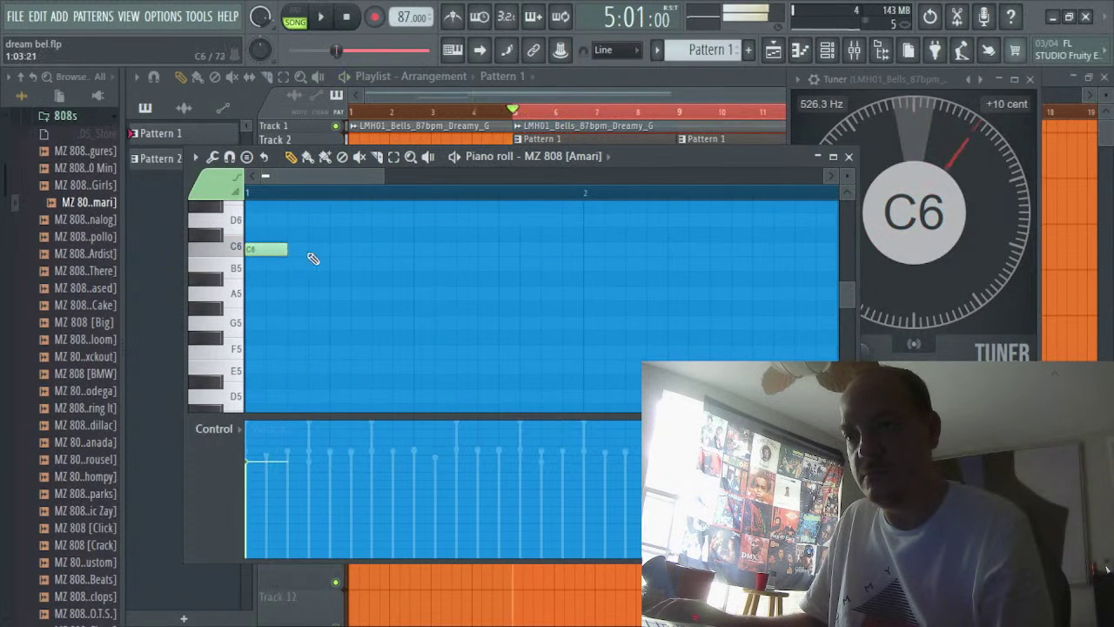
Try C6 notes for the 808 on steps 4, 7, 10 and 14 of bar 1 during playback
left_click(378, 253)
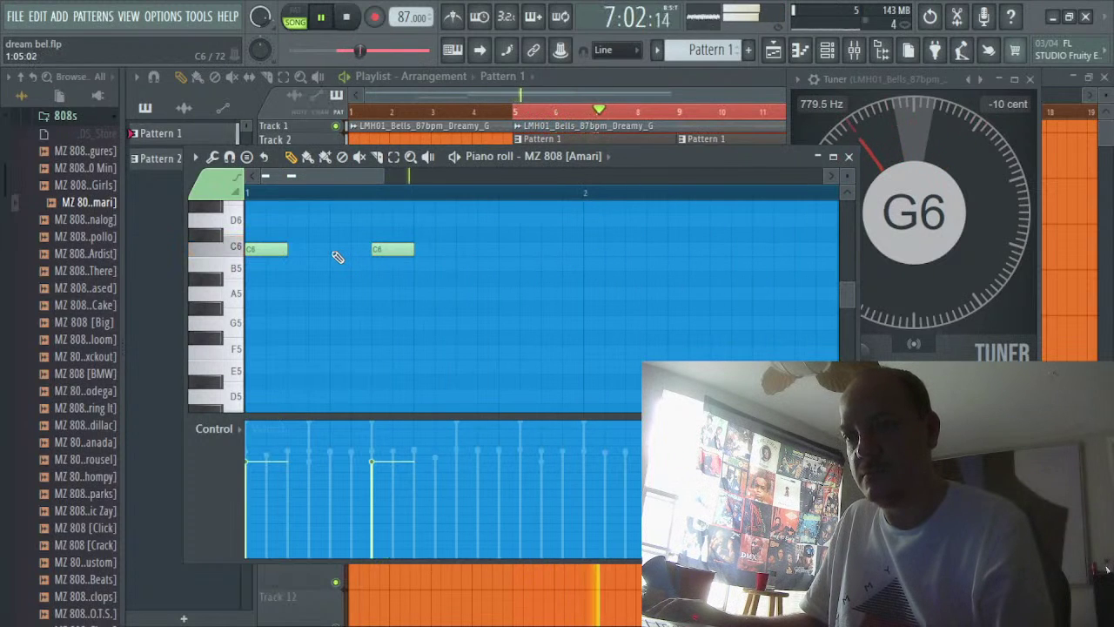
left_click(332, 252)
right_click(331, 252)
left_click(312, 251)
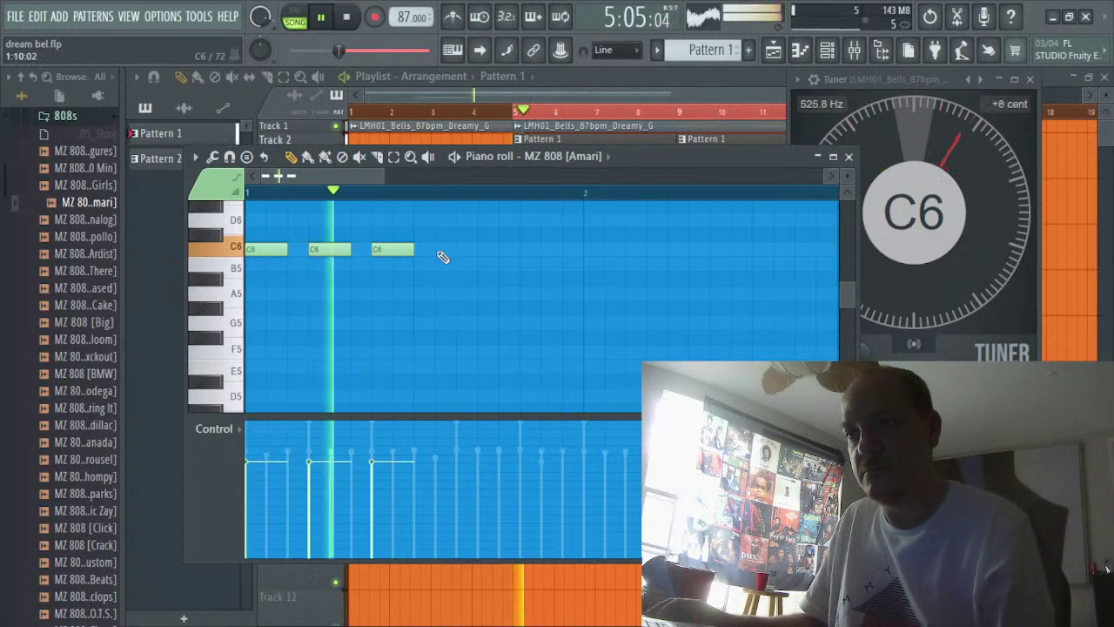
left_click(437, 251)
left_click(528, 250)
key("space")
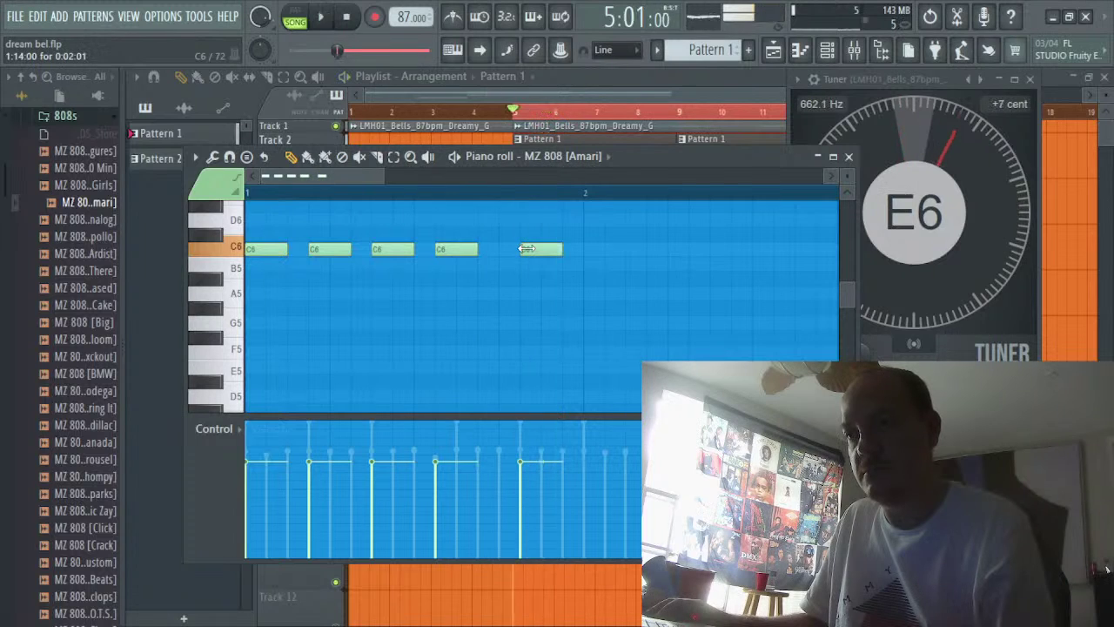
Delete the 808 notes on steps 4, 10 and 14 of bar 1, and place a C6 note on step 13
right_click(457, 249)
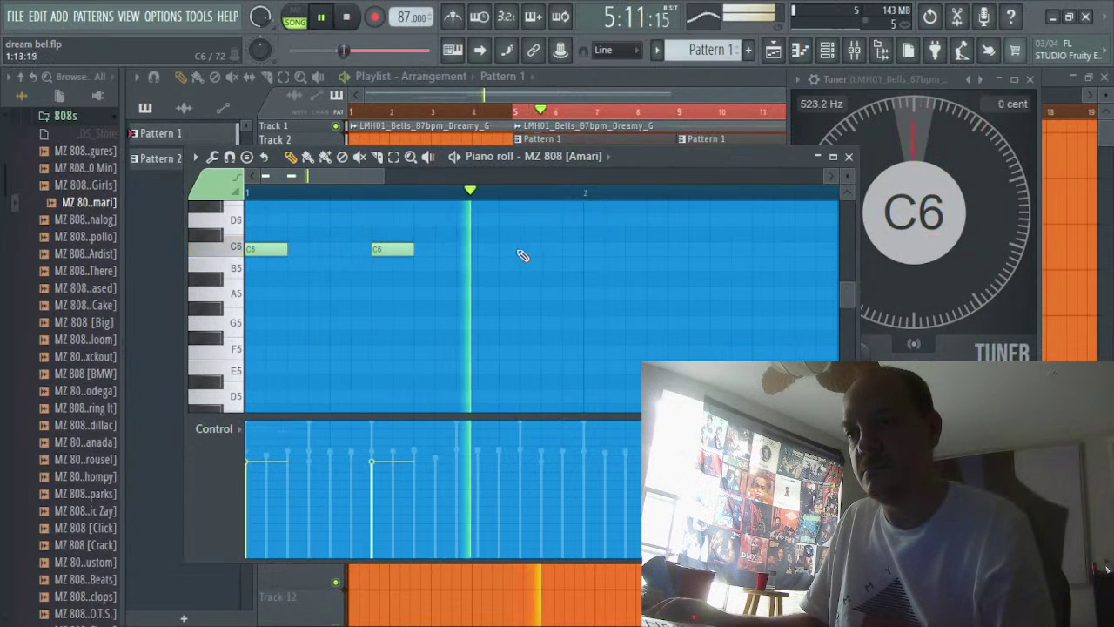
left_click(542, 249)
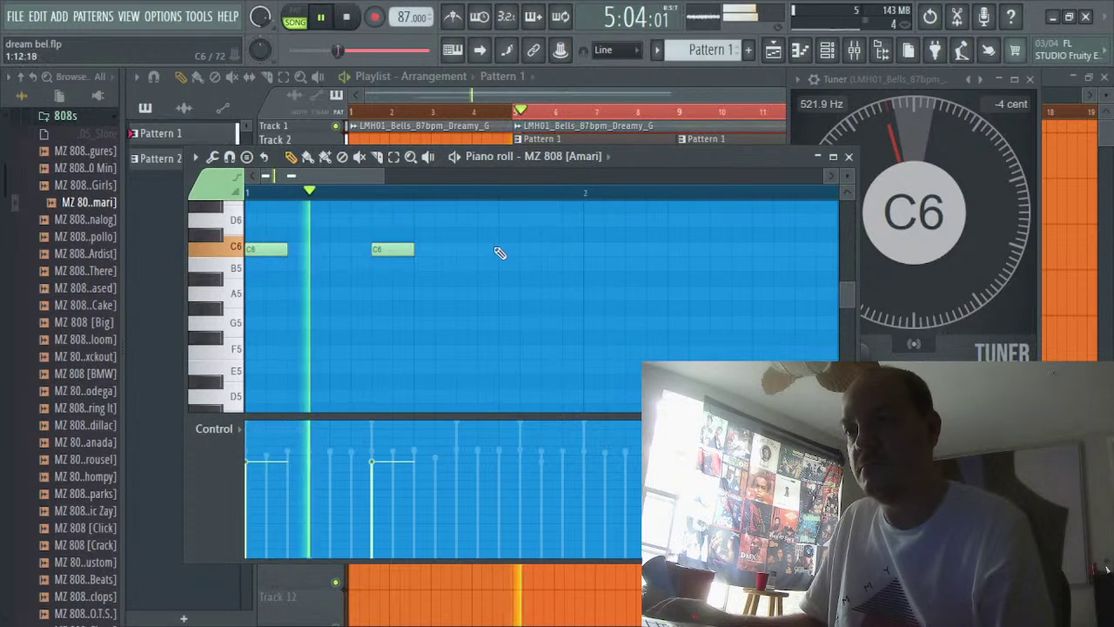
left_click(501, 251)
key("space")
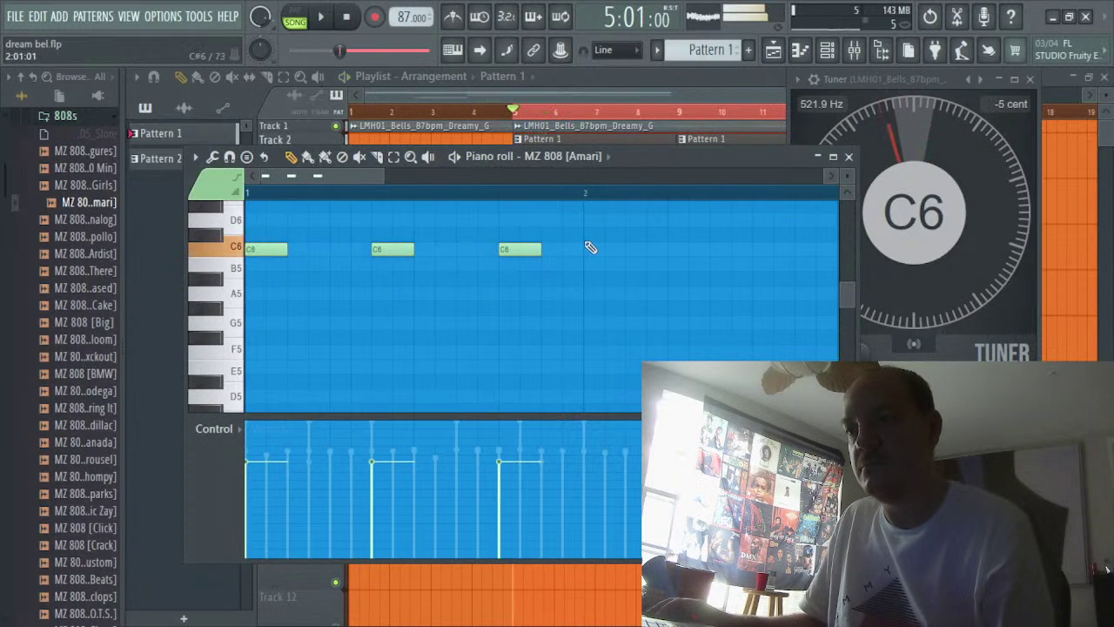
right_click(588, 239)
right_click(514, 248)
left_click(496, 224)
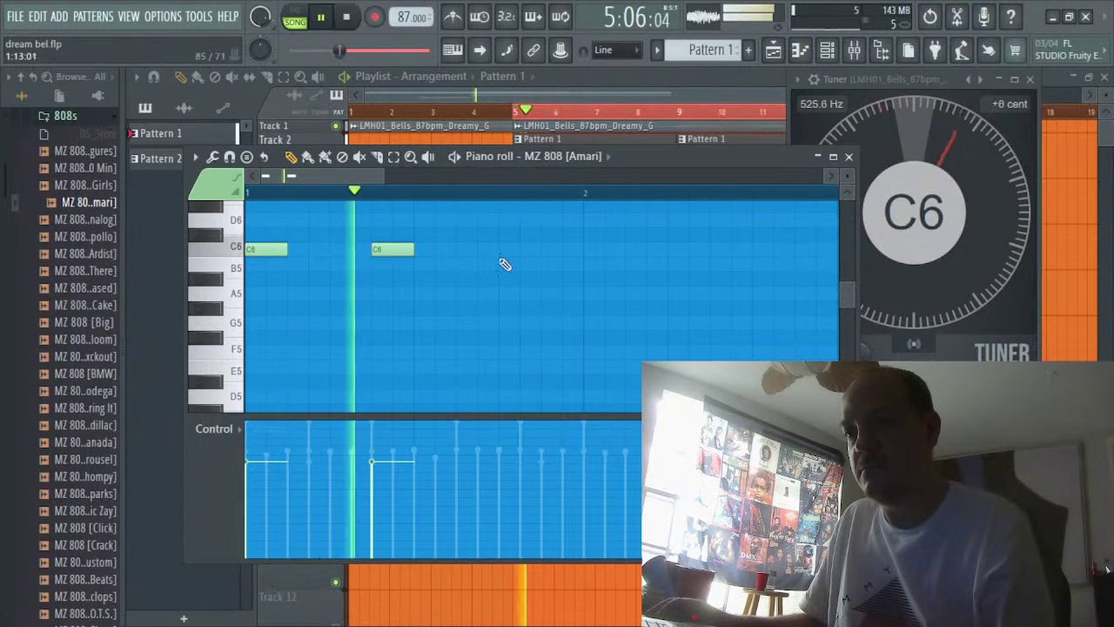
left_click(500, 253)
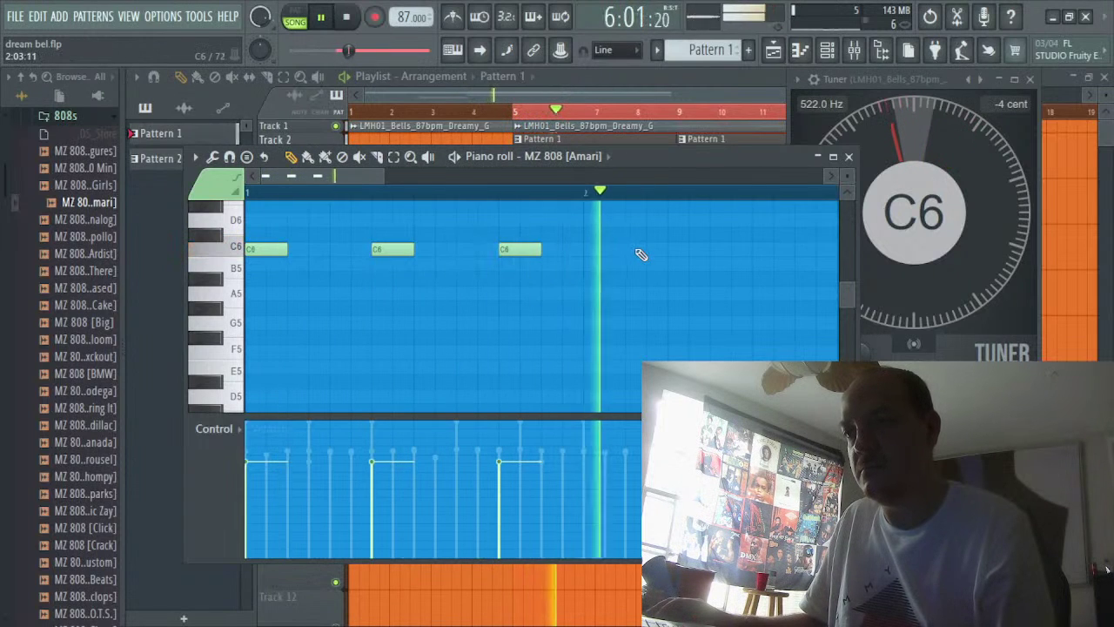
Mute the kick channel in the channel rack and reopen the 808's piano roll
left_click(827, 49)
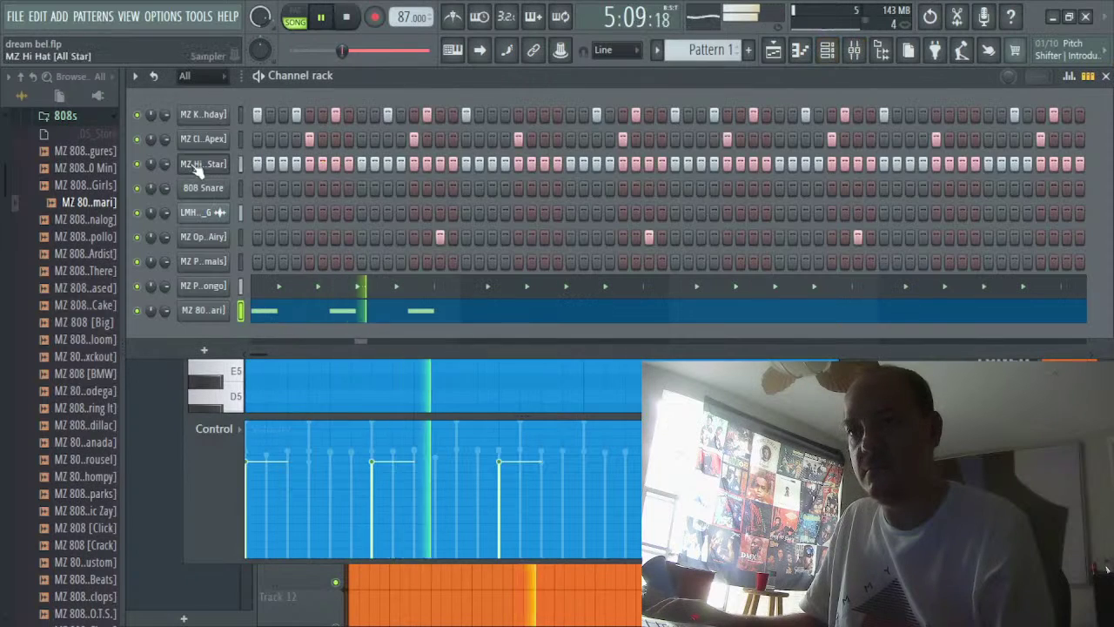
left_click(470, 313)
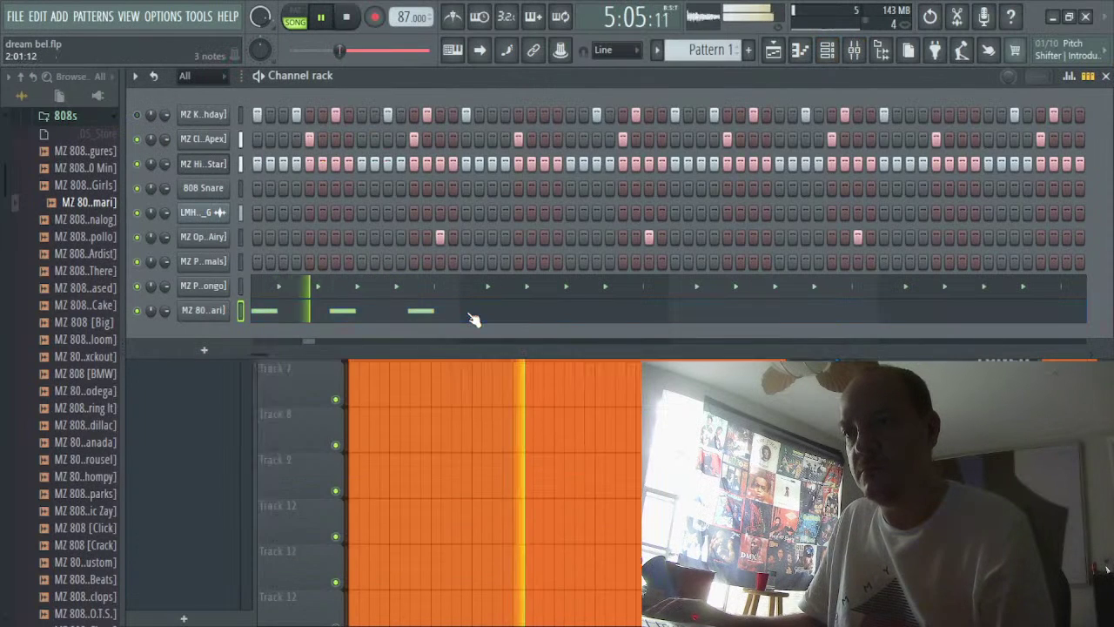
left_click(471, 313)
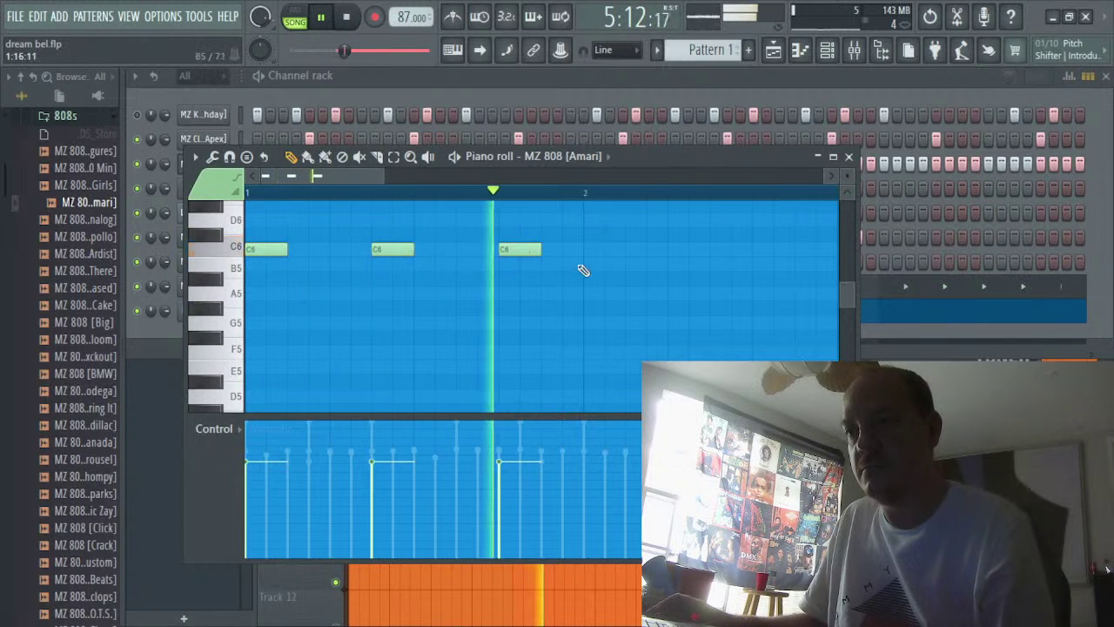
Delete the 808's C6 note on step 7 of bar 1, and add a C6 note at the start of bar 2
left_click(587, 263)
right_click(411, 249)
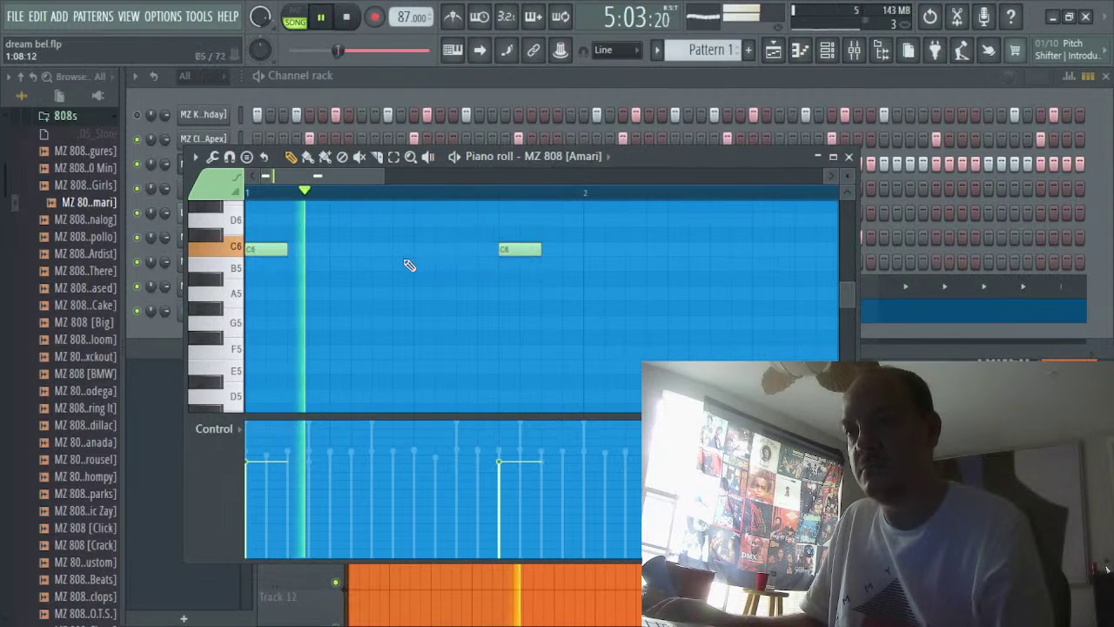
left_click(457, 250)
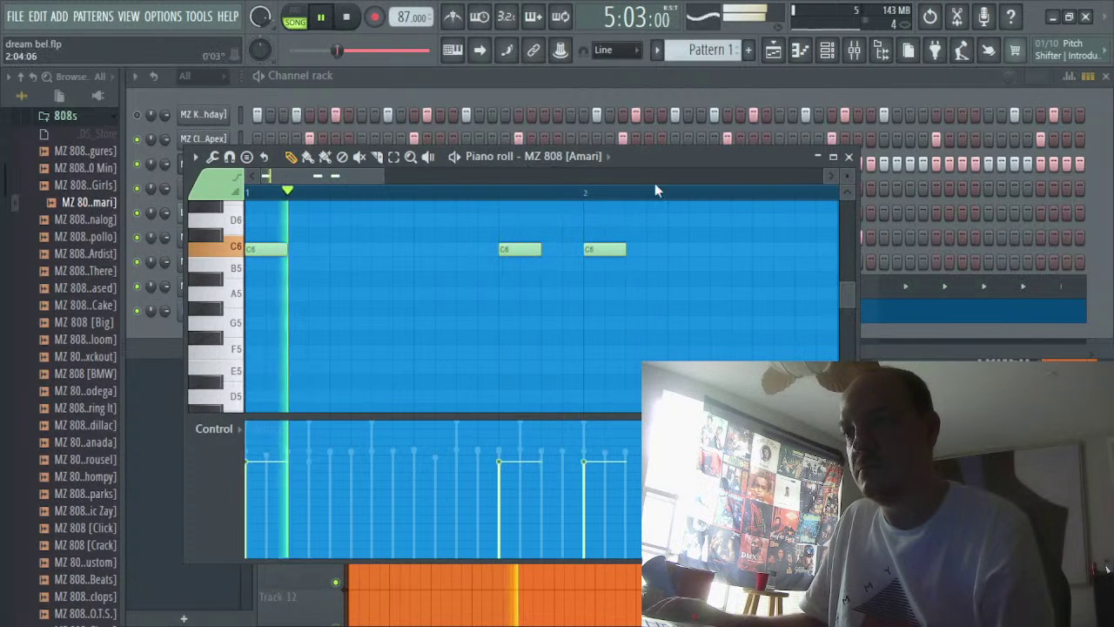
left_click(1106, 77)
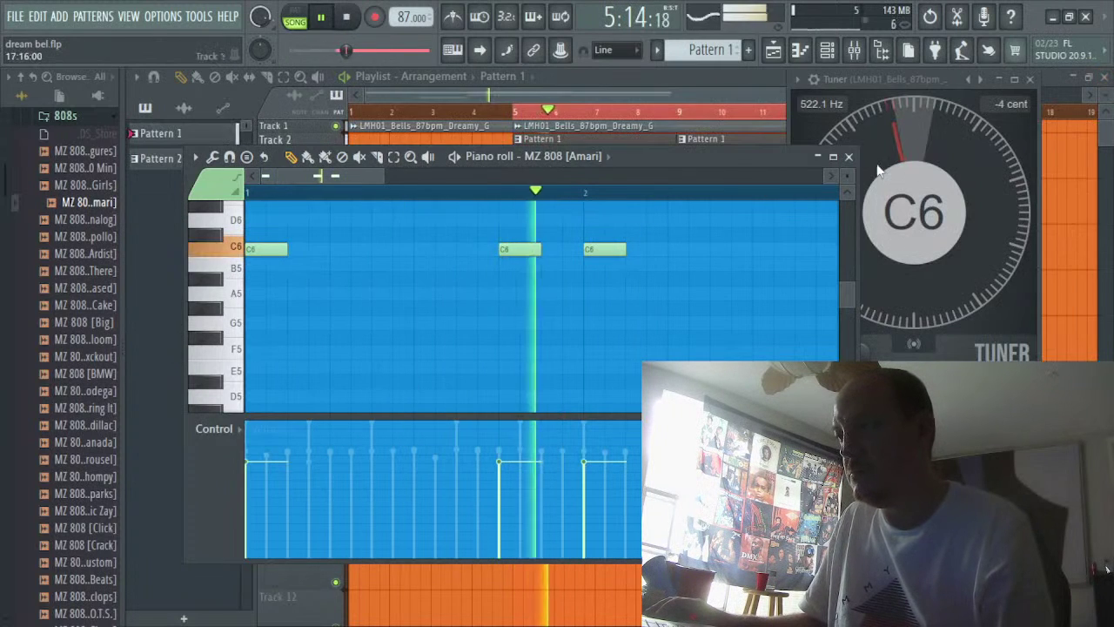
Replace the 808 note on step 13 of bar 1 with a one-step C6, and add a one-step E5 on step 12
key("space")
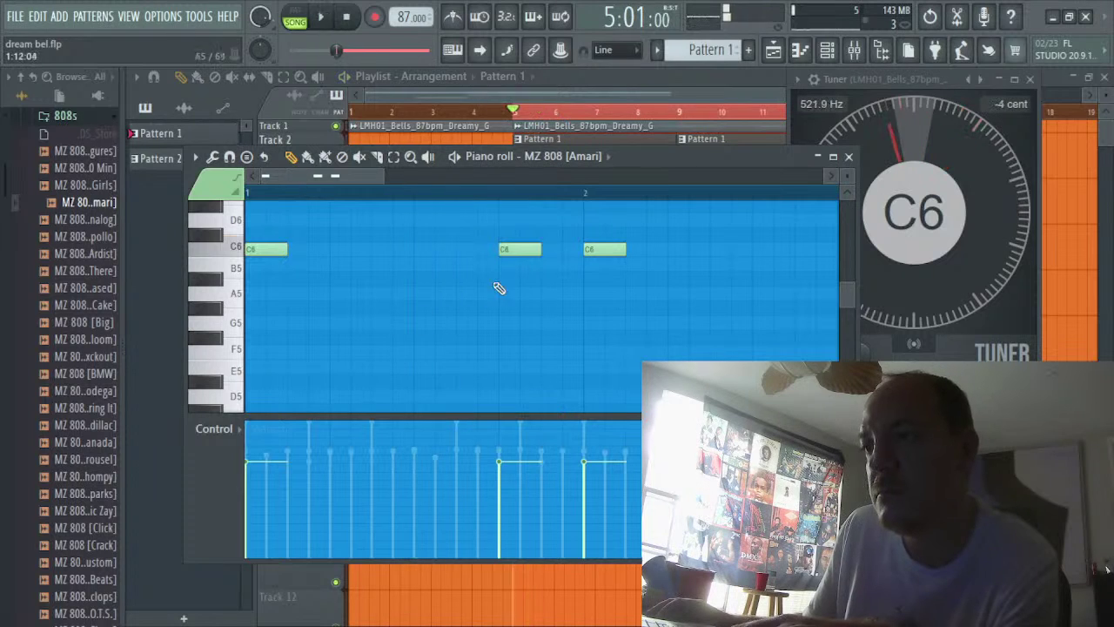
right_click(520, 251)
left_click(503, 355)
left_click(488, 366)
left_click_drag(518, 361, 499, 362)
key("space")
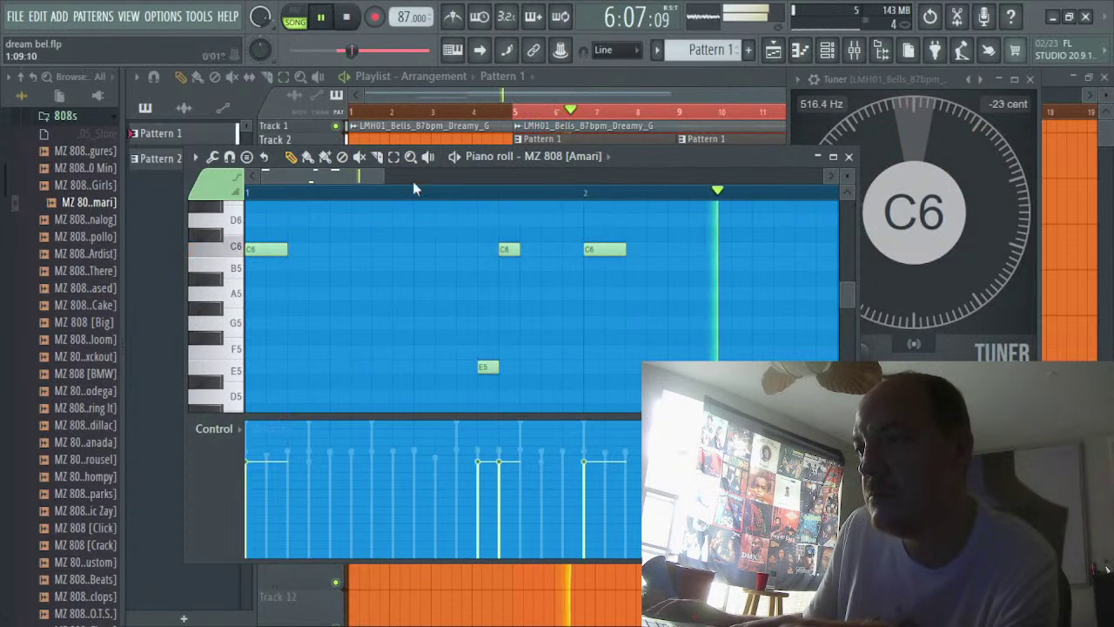
Add short C6 notes on step 7 of bar 1 and steps 7 and 11 of bar 2, and delete the E5 note
left_click_drag(387, 177, 481, 176)
key("space")
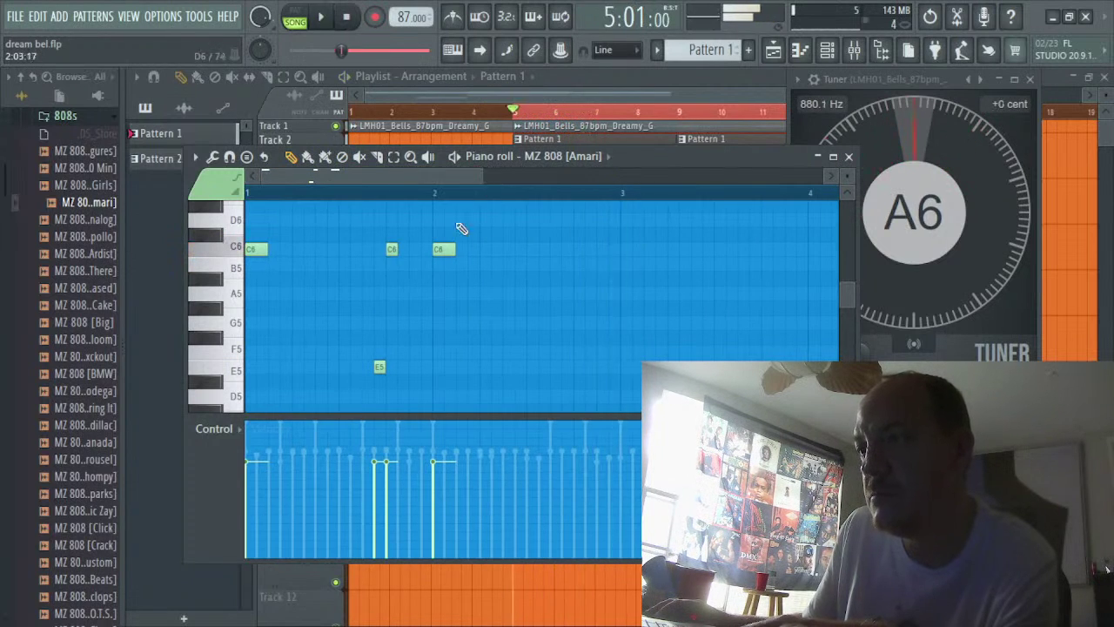
left_click(322, 250)
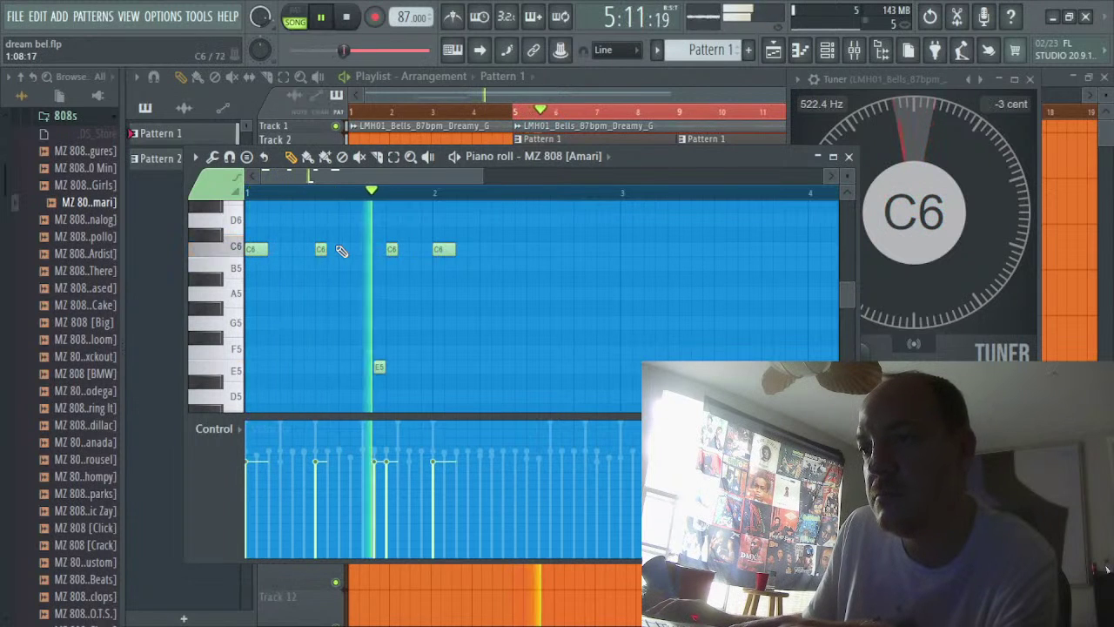
left_click(505, 250)
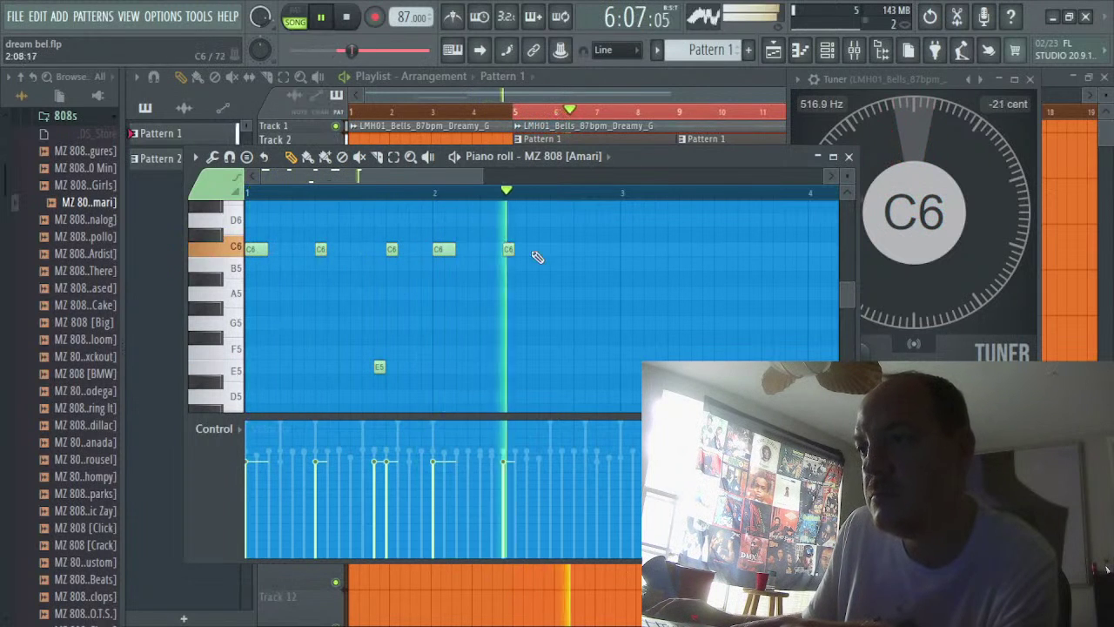
left_click(551, 252)
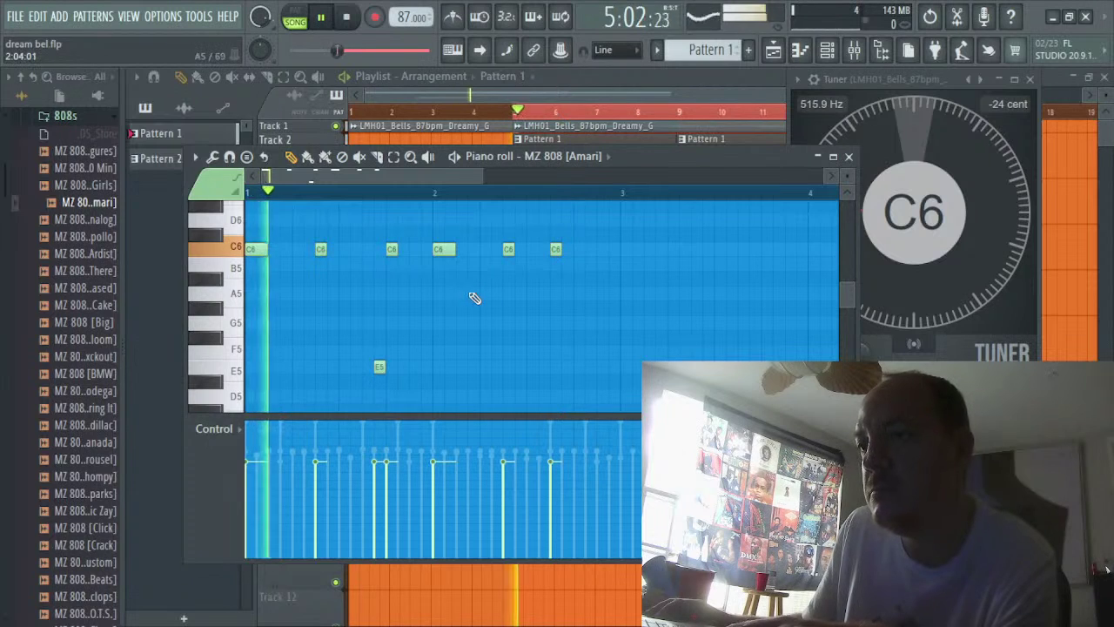
right_click(380, 366)
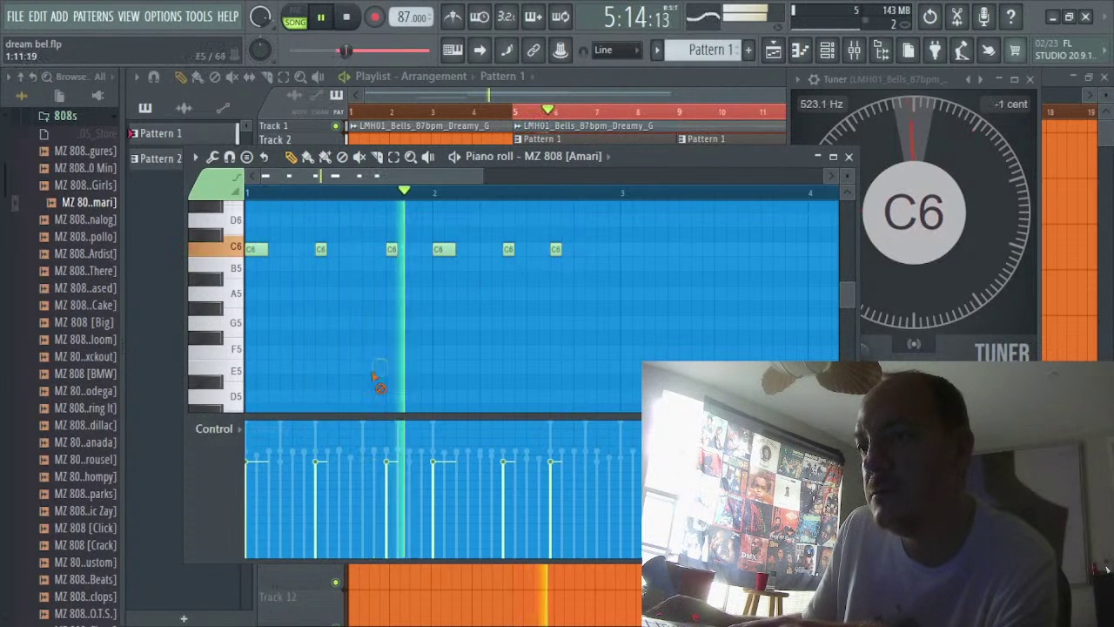
Try one-step E6 notes on steps 12 and 15 of bar 1 in the 808's piano roll, and delete them
scroll(378, 357, "up", 4)
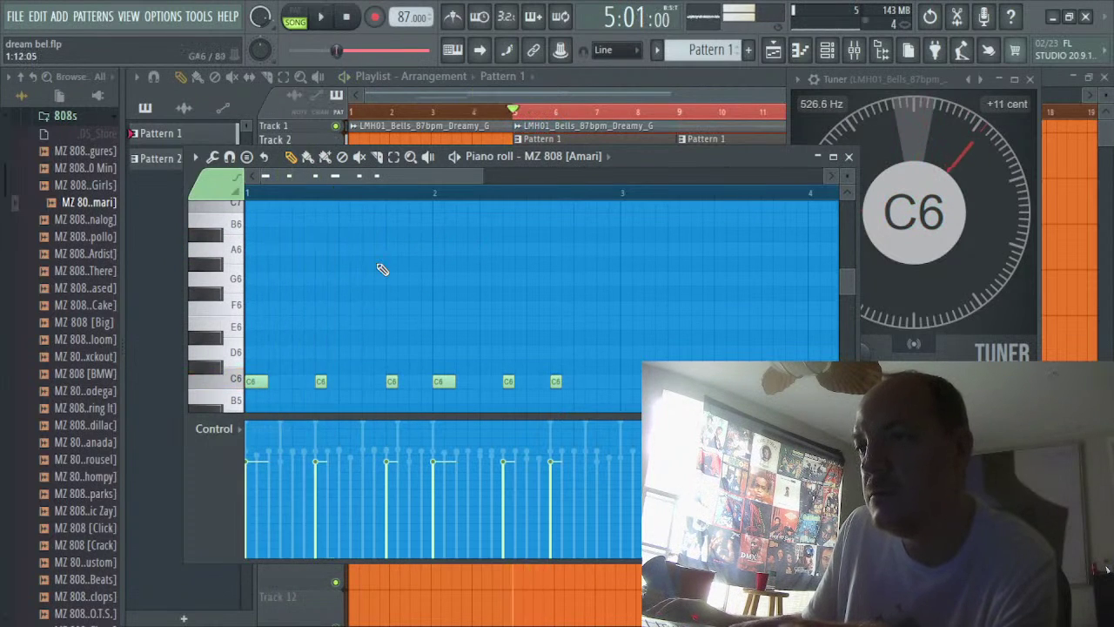
left_click(377, 324)
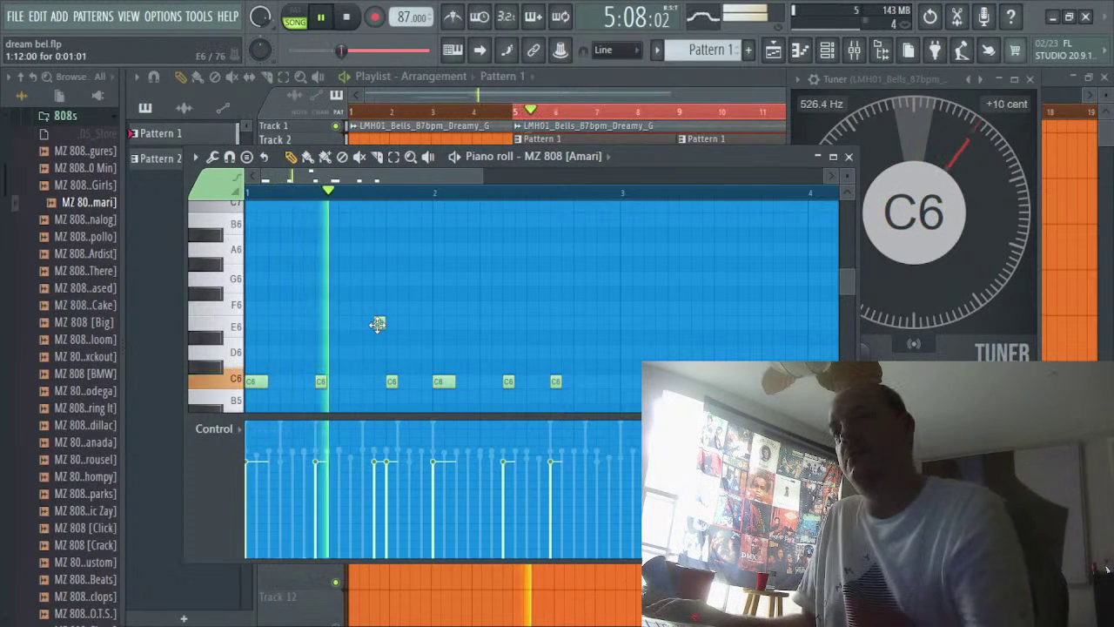
left_click(413, 324)
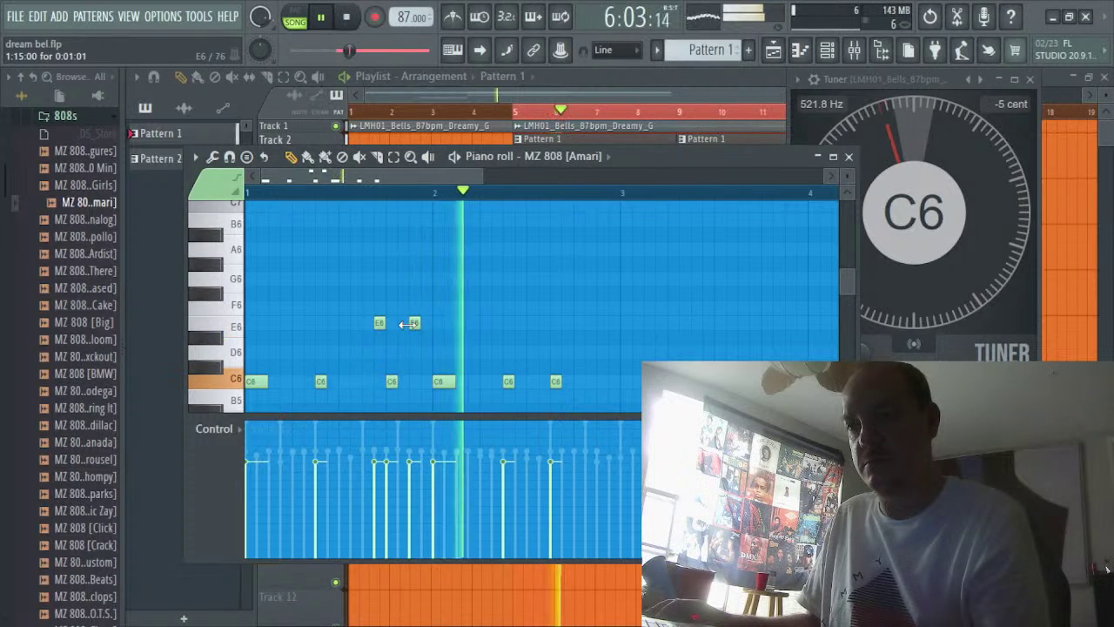
scroll(409, 321, "down", 1)
right_click(378, 283)
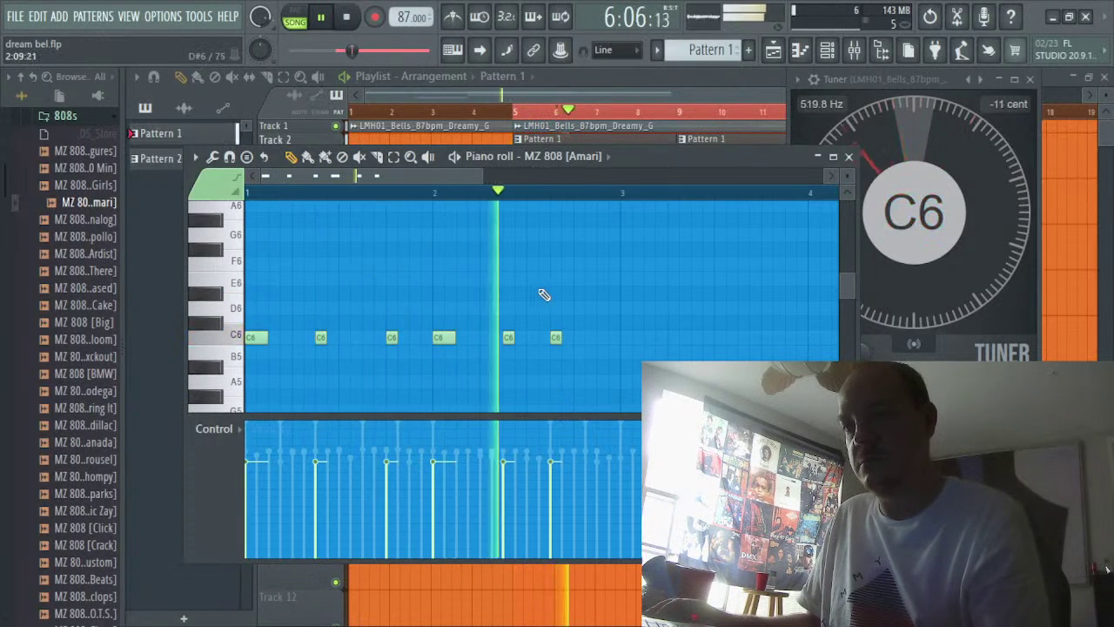
Add a one-step C6 note on step 15 of bar 2, and duplicate the two-bar 808 pattern into bars 3 and 4
left_click(602, 337)
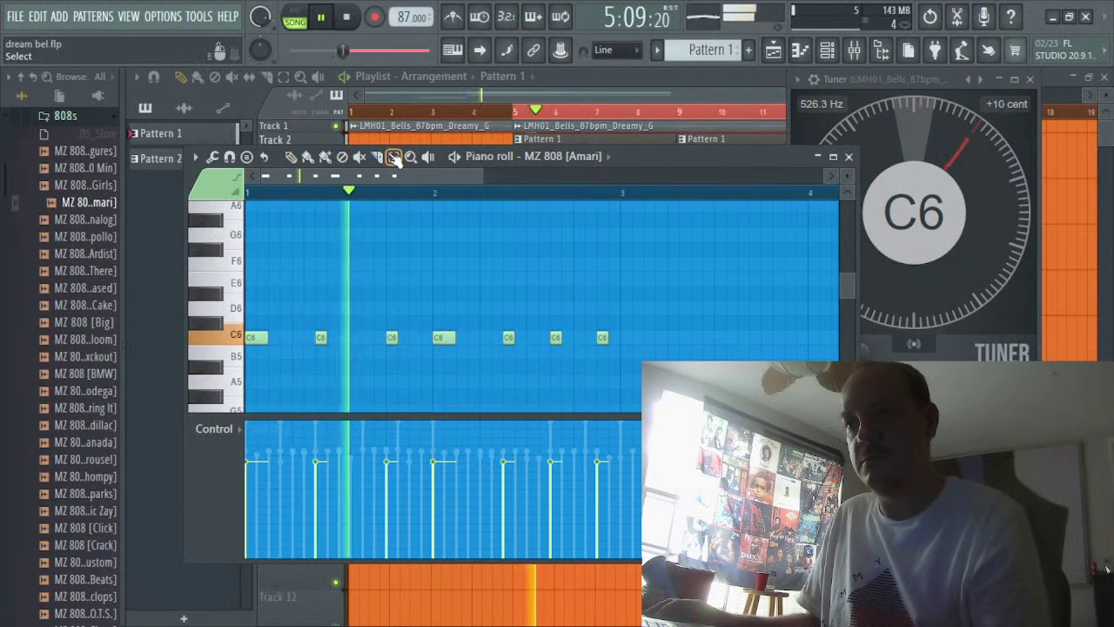
left_click_drag(667, 319, 247, 331)
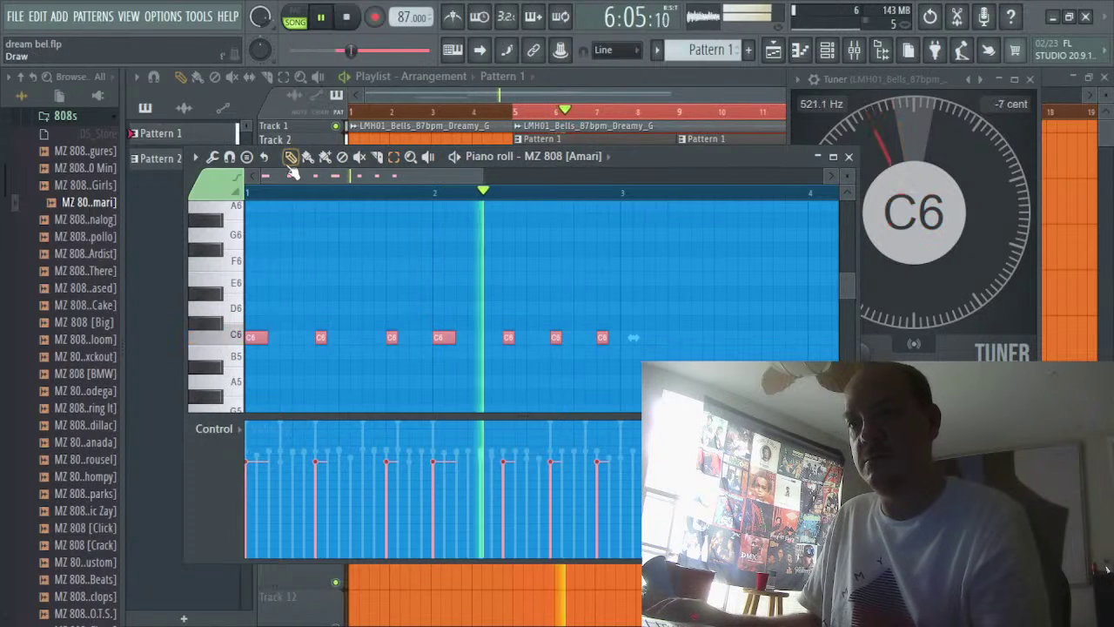
key("ctrl+b")
left_click_drag(617, 344, 638, 344)
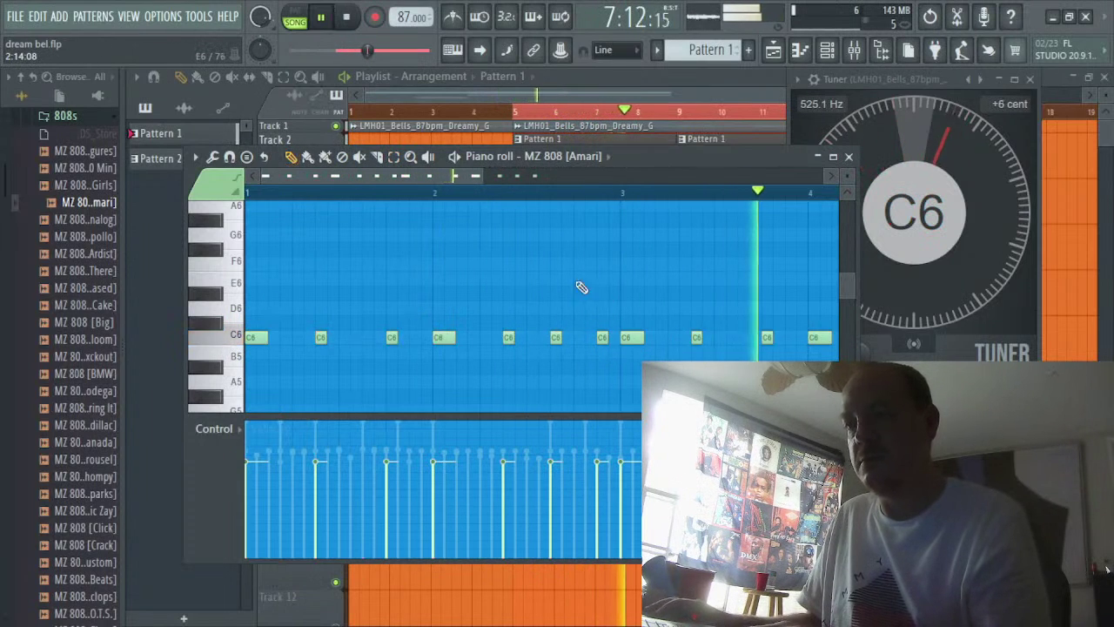
Add a one-step C6 on step 11 of bar 1, and replace bar 2's step 15 note with a C6 on step 13
left_click(352, 336)
left_click(364, 338)
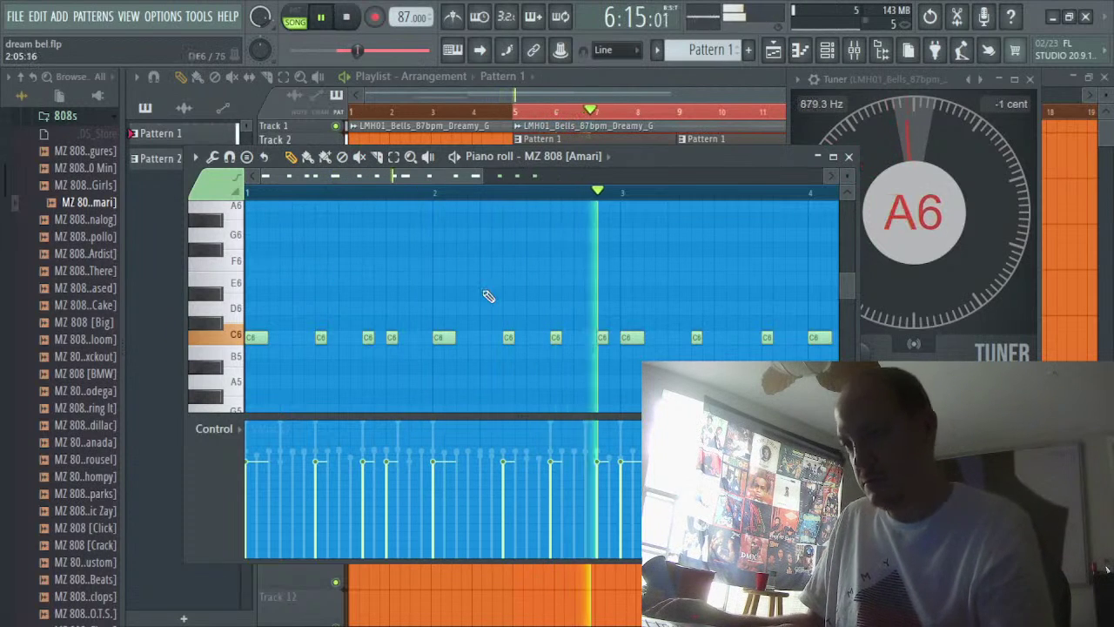
left_click(586, 353)
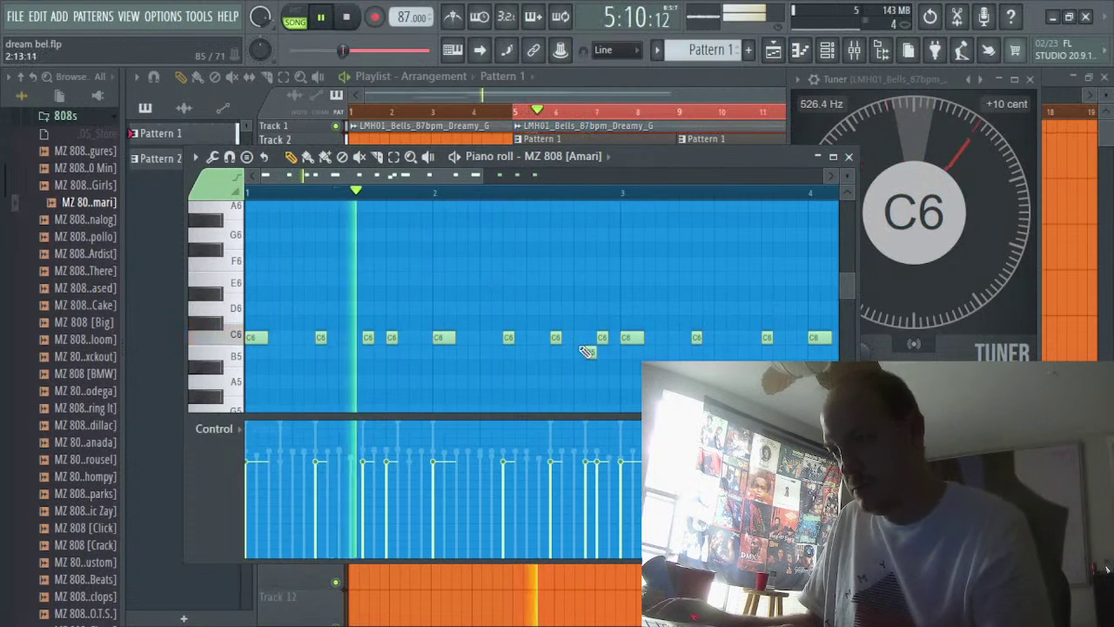
left_click_drag(592, 356, 578, 339)
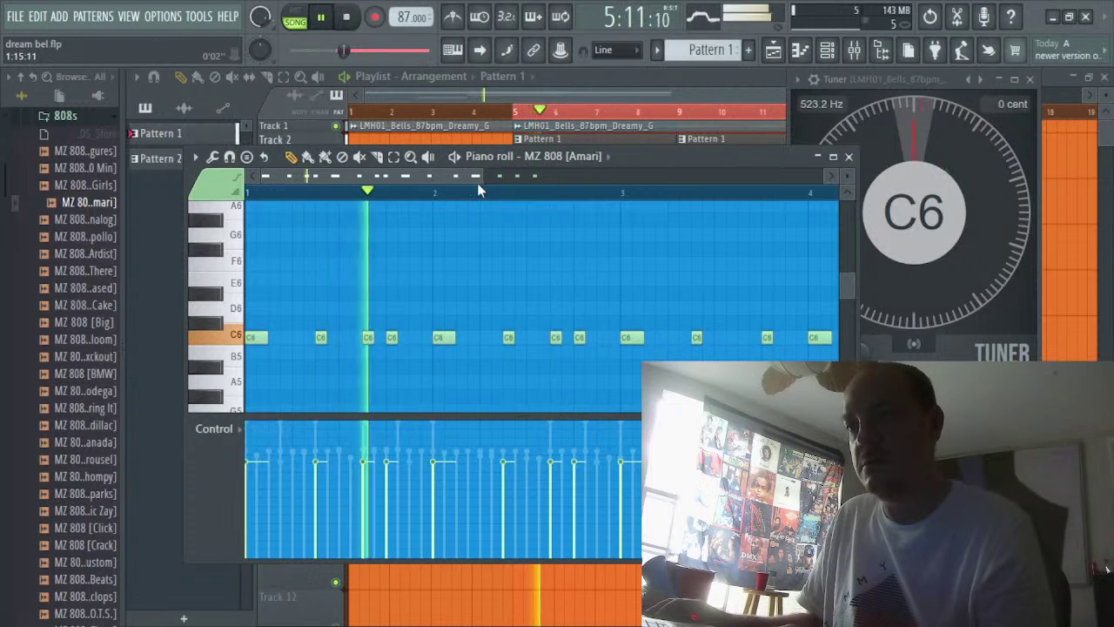
Replace the 808 notes in bars 3 and 4 with a copy of the revised notes from bars 1 and 2
left_click_drag(477, 176, 588, 177)
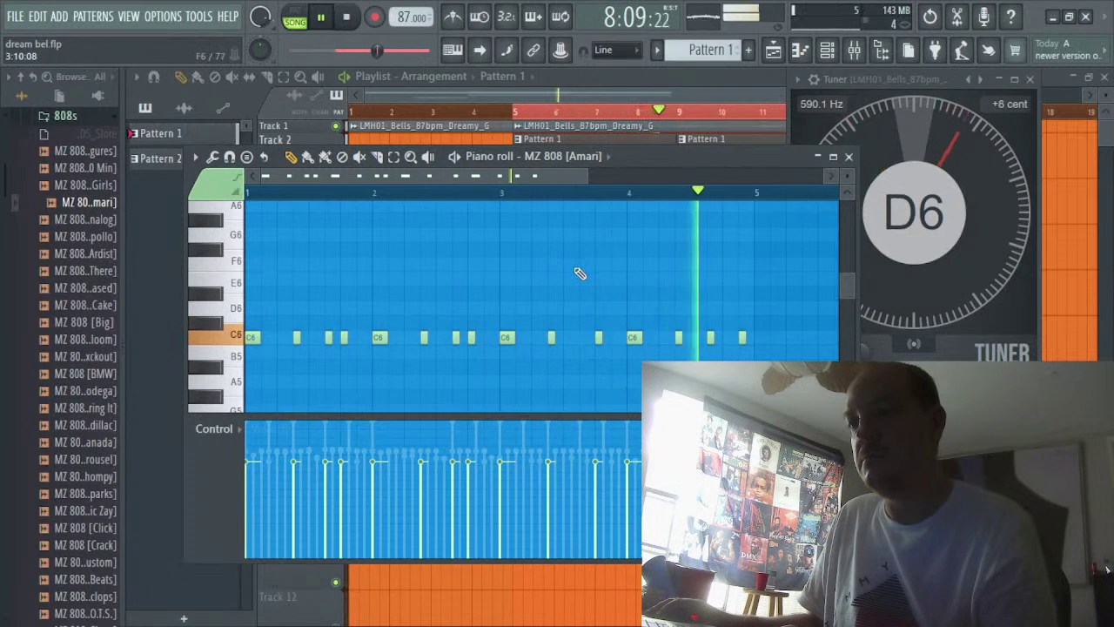
mouse_move(502, 341)
left_mouse_down()
mouse_move(770, 355)
mouse_move(662, 340)
left_mouse_up()
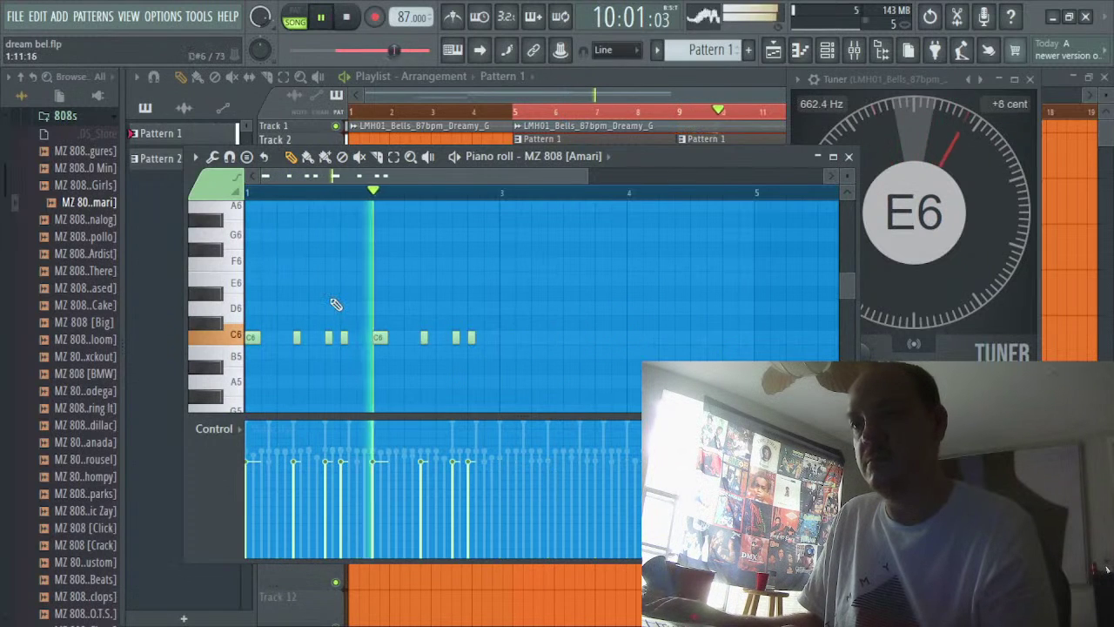
left_click(396, 160)
left_click_drag(522, 302, 198, 357)
left_click(293, 159)
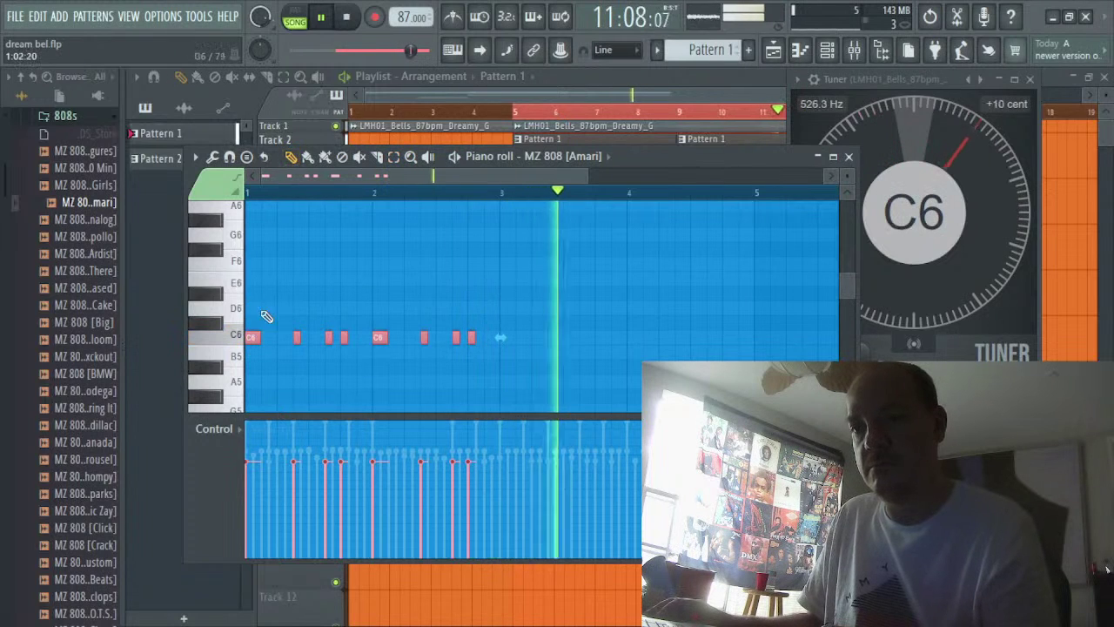
mouse_move(255, 335)
left_mouse_down()
mouse_move(377, 335)
mouse_move(514, 359)
left_mouse_up()
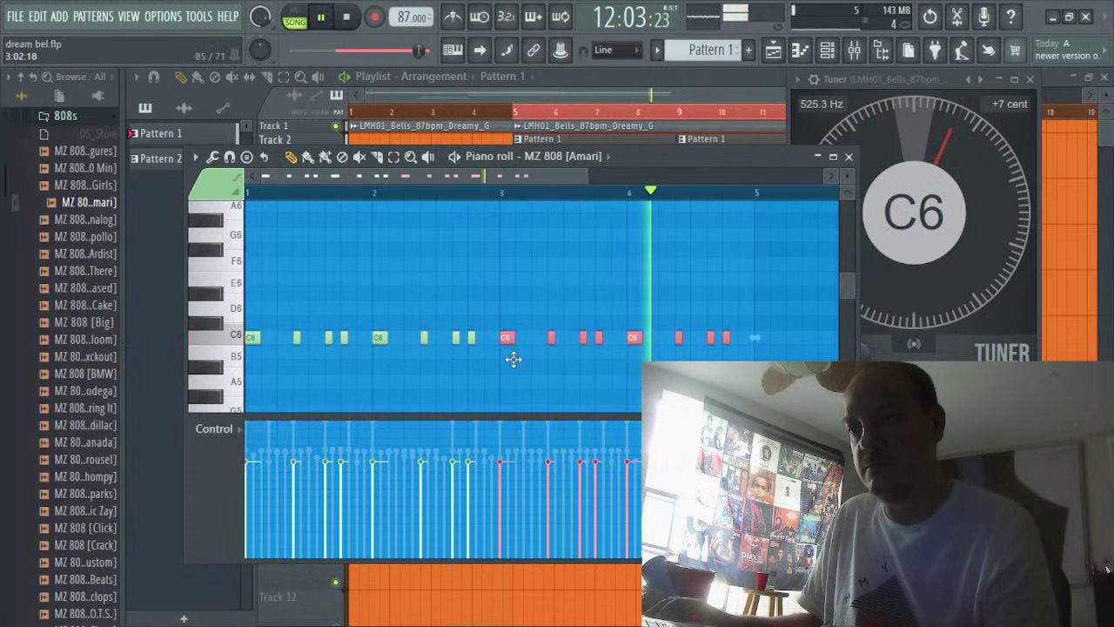
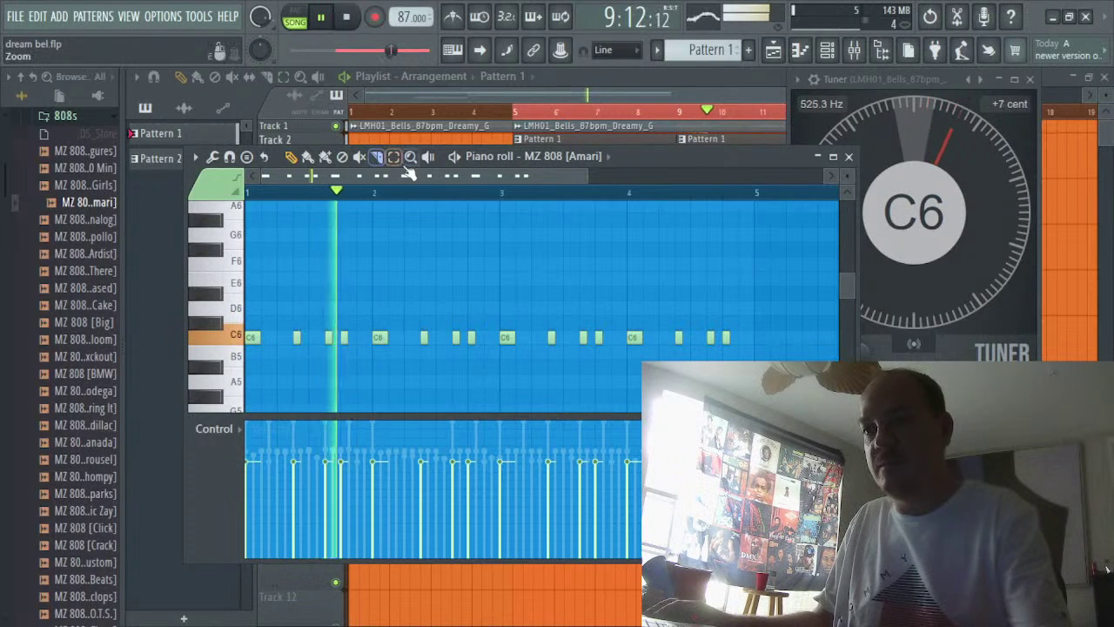
Transpose all 808 notes in the four bars down one octave to C5, and deselect them
left_click_drag(783, 304, 189, 364)
left_click(293, 158)
mouse_move(258, 176)
left_mouse_down()
mouse_move(296, 188)
mouse_move(283, 183)
left_mouse_up()
scroll(308, 235, "up", 3)
scroll(307, 235, "down", 2)
scroll(269, 241, "down", 3)
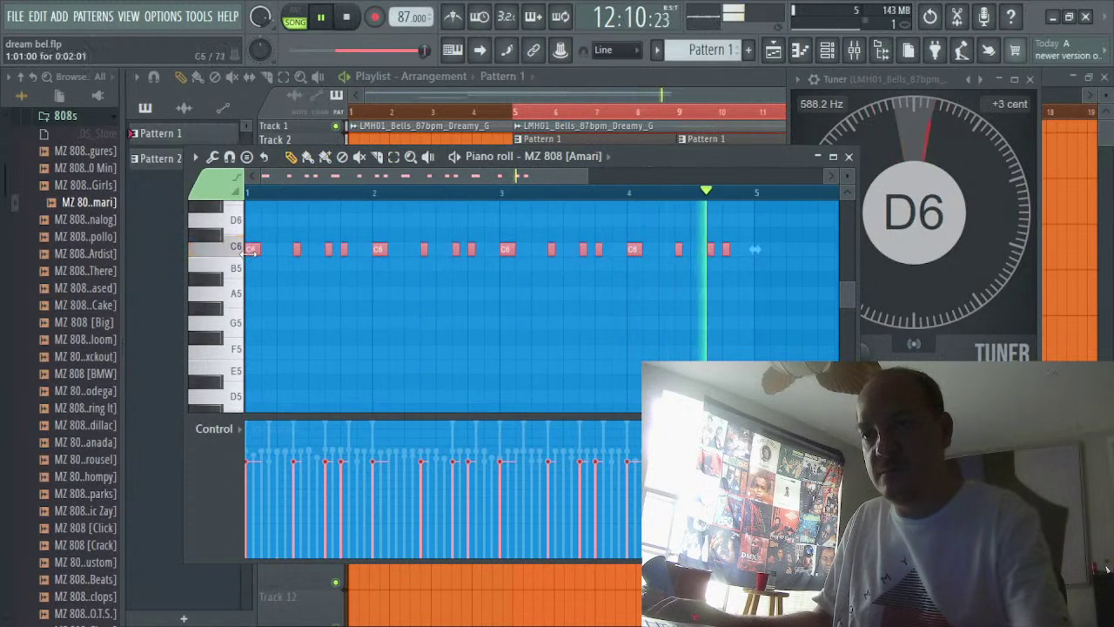
left_click_drag(250, 249, 117, 296)
key("space")
left_click(285, 227, "ctrl")
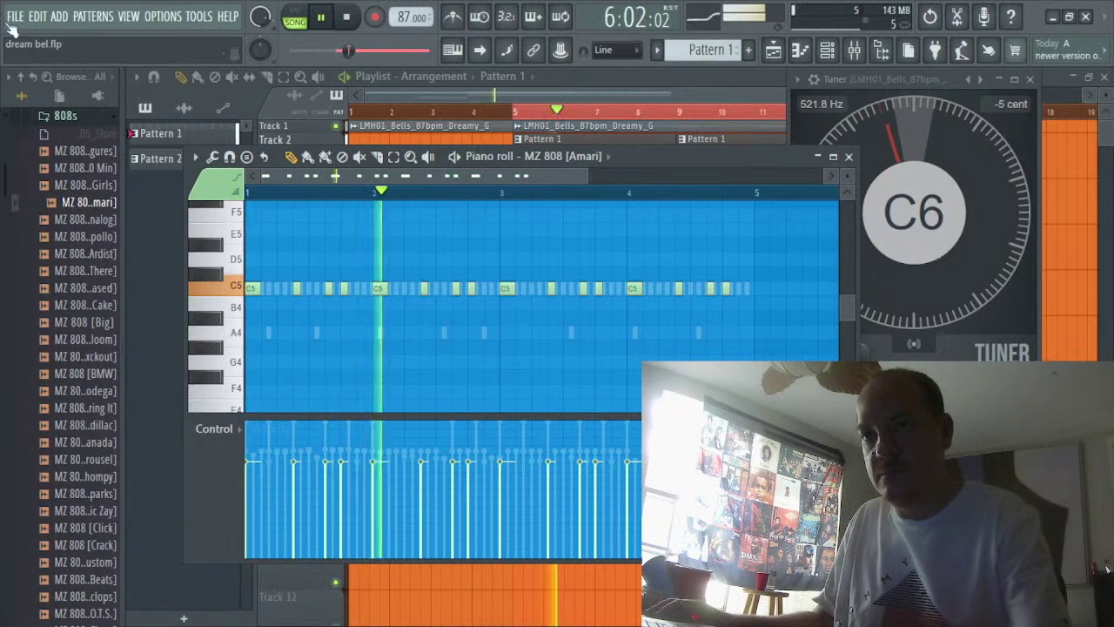
Undo the 808 notes' deselection and octave move, and redo them
left_click(38, 18)
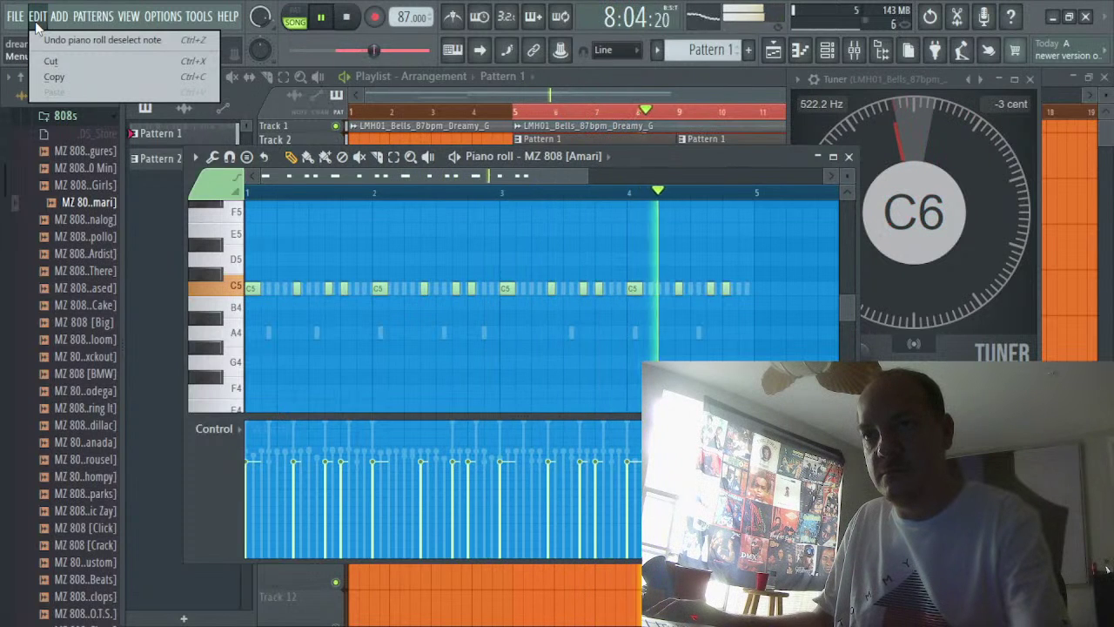
left_click(37, 34)
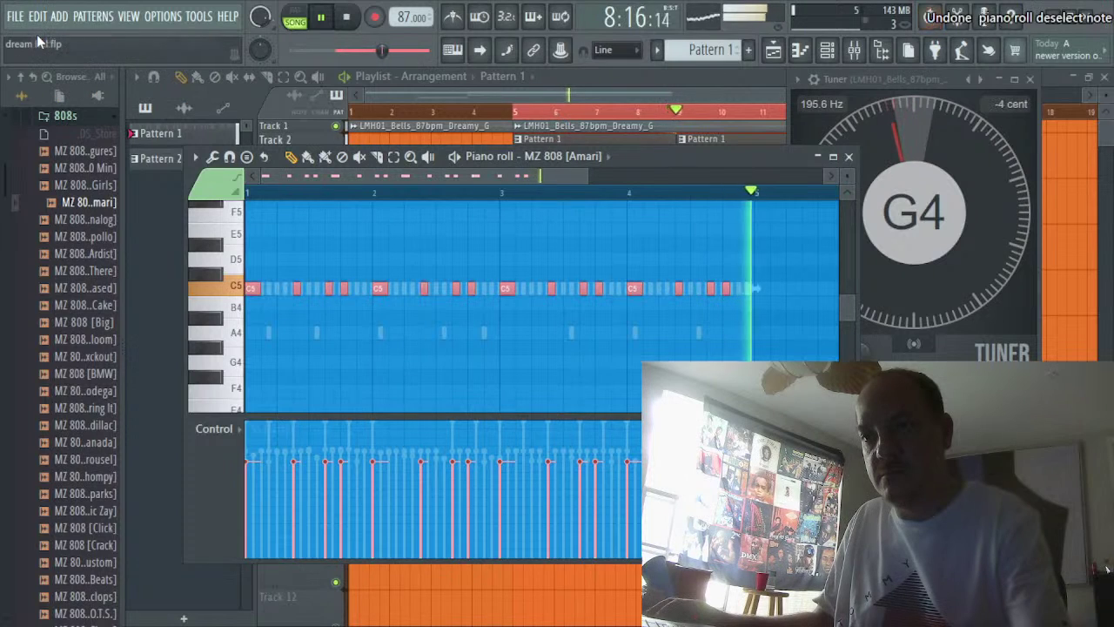
left_click(36, 15)
left_click(38, 35)
key("space")
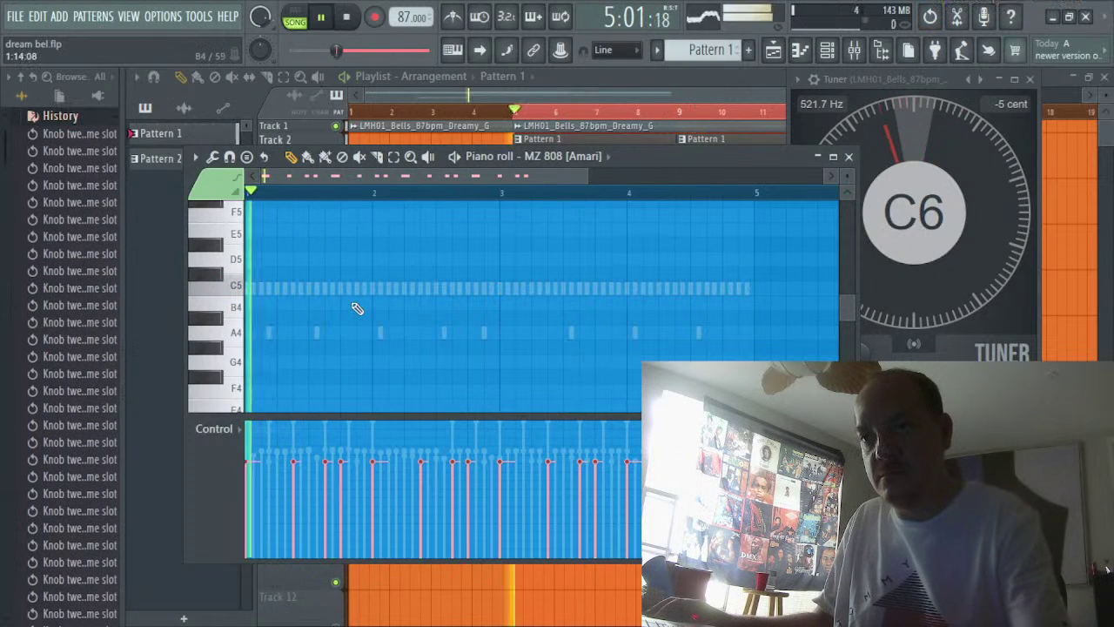
left_click(37, 15)
left_click(47, 57)
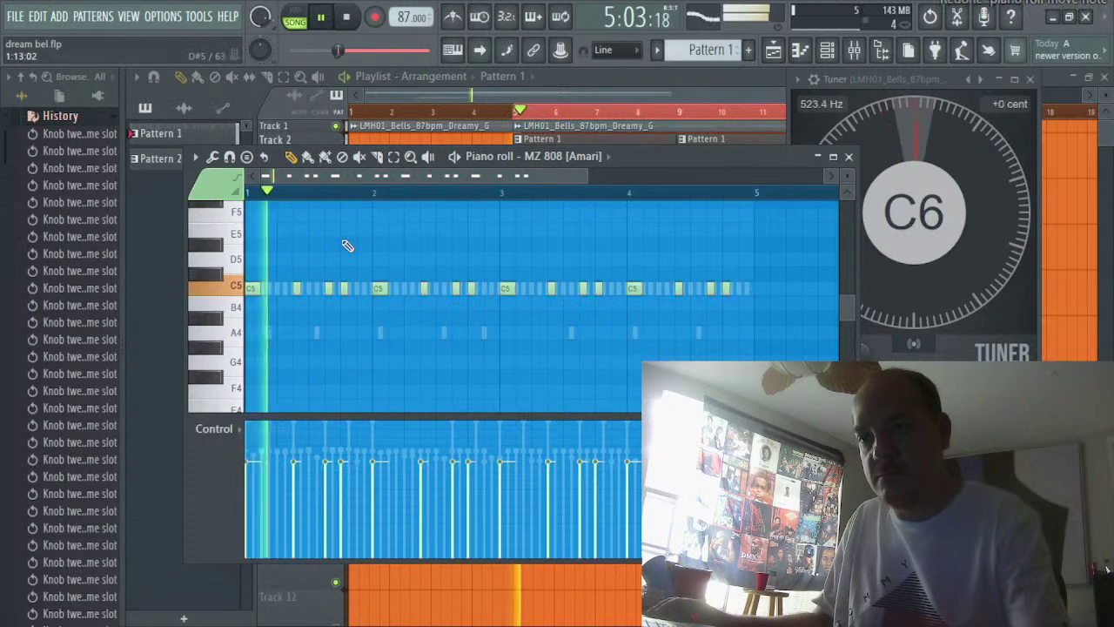
Check the 808's notes in the channel rack, and return to its piano roll with the rack closed
left_click(832, 60)
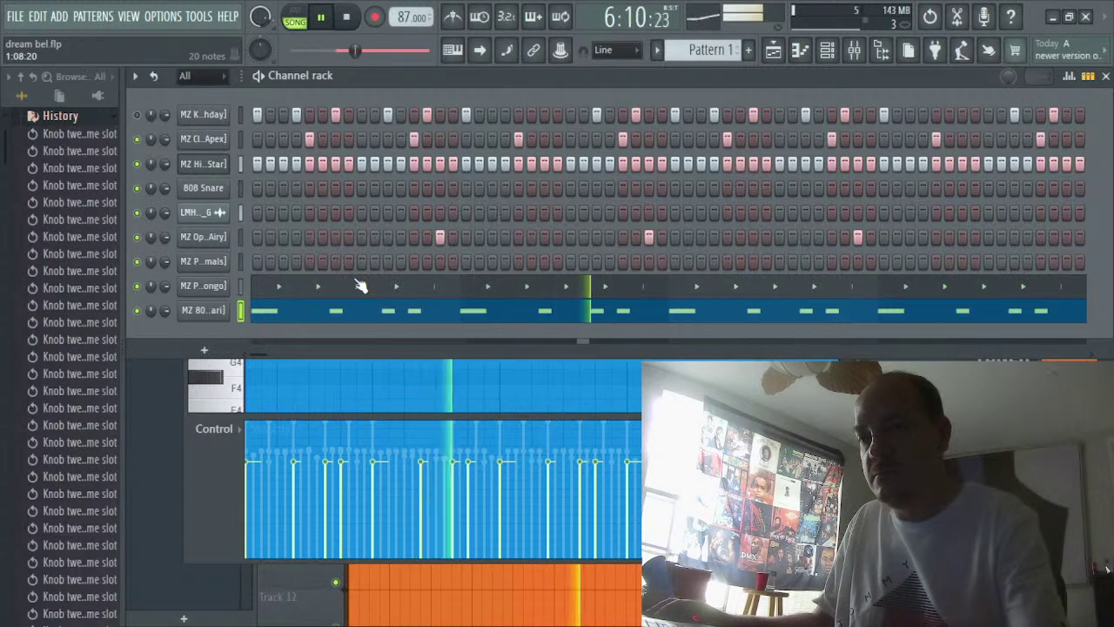
left_click(344, 312)
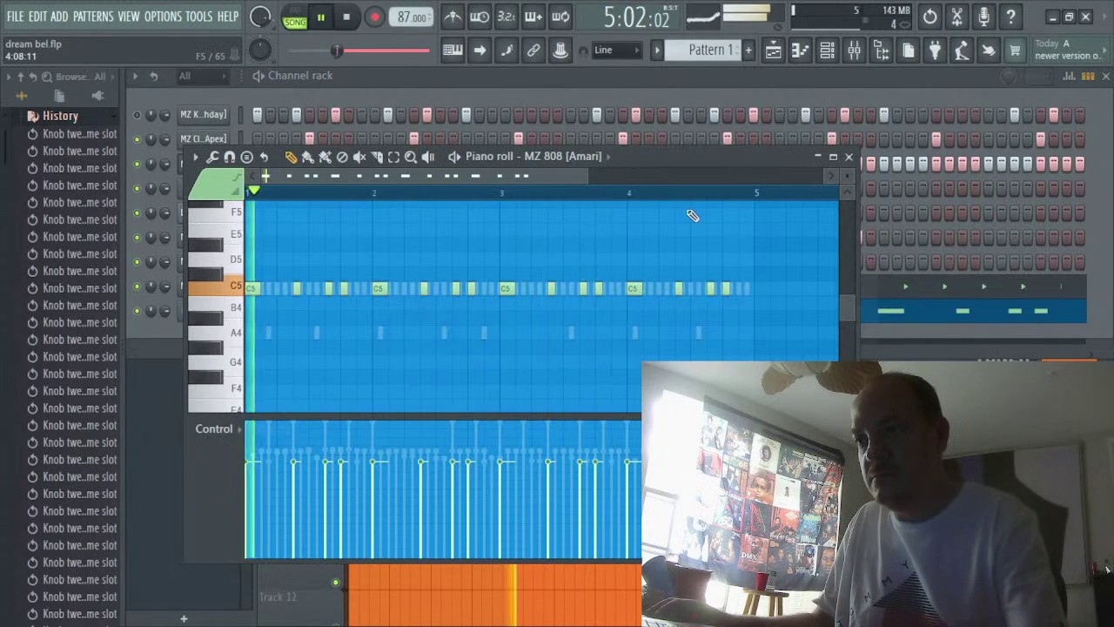
left_click(1106, 76)
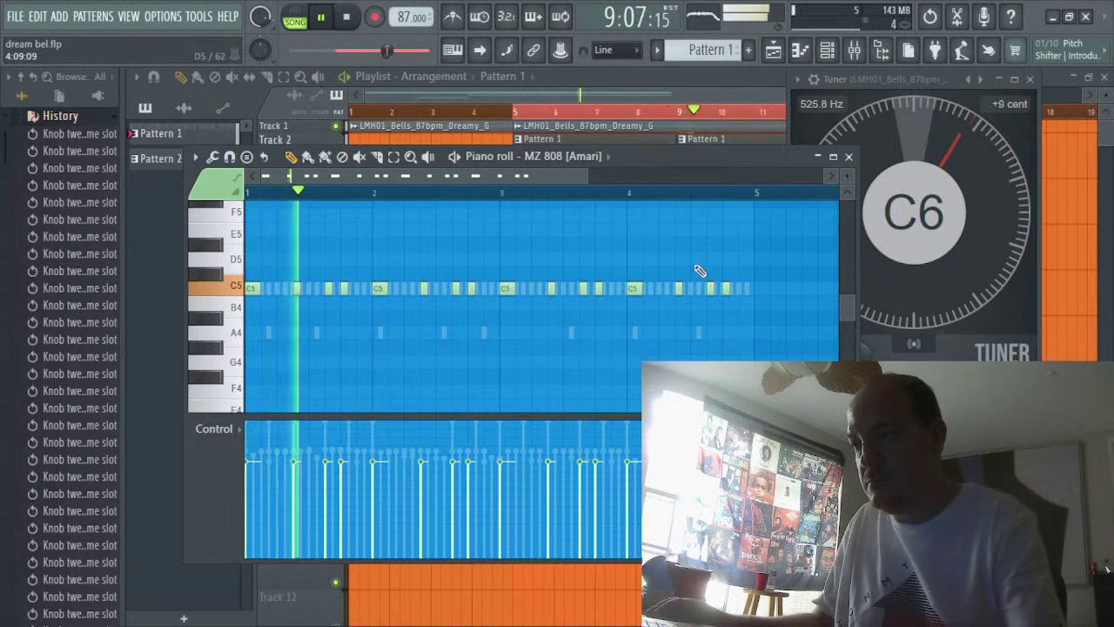
Replace the 808's C5 notes on step 13 of bars 1 to 4 with one-step D5 notes
left_click_drag(588, 175, 469, 183)
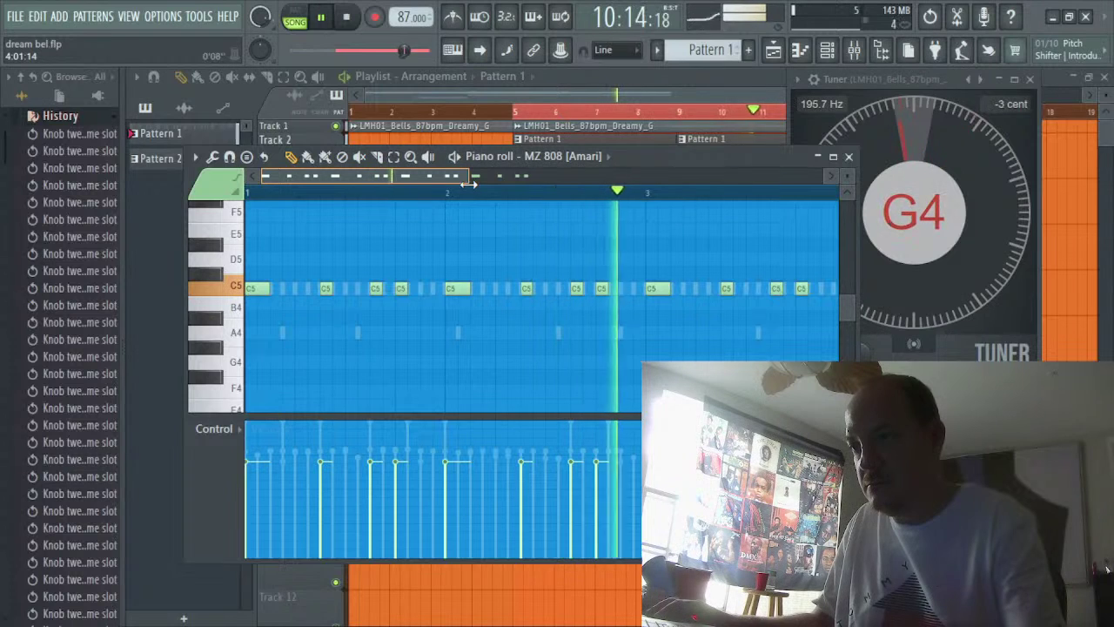
left_click_drag(469, 184, 591, 181)
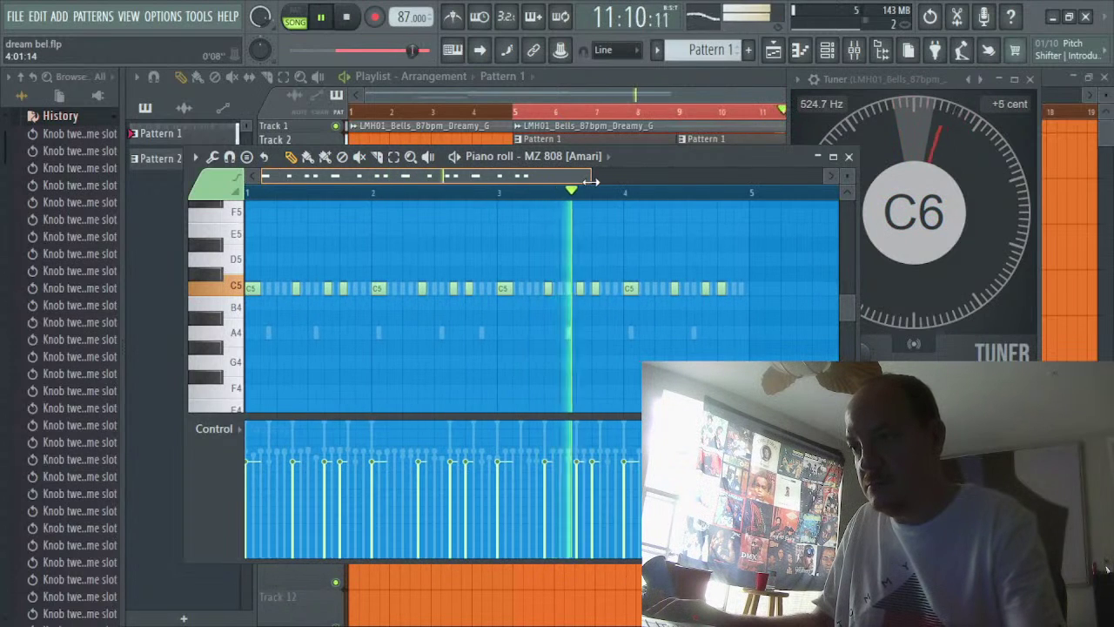
left_click(721, 259)
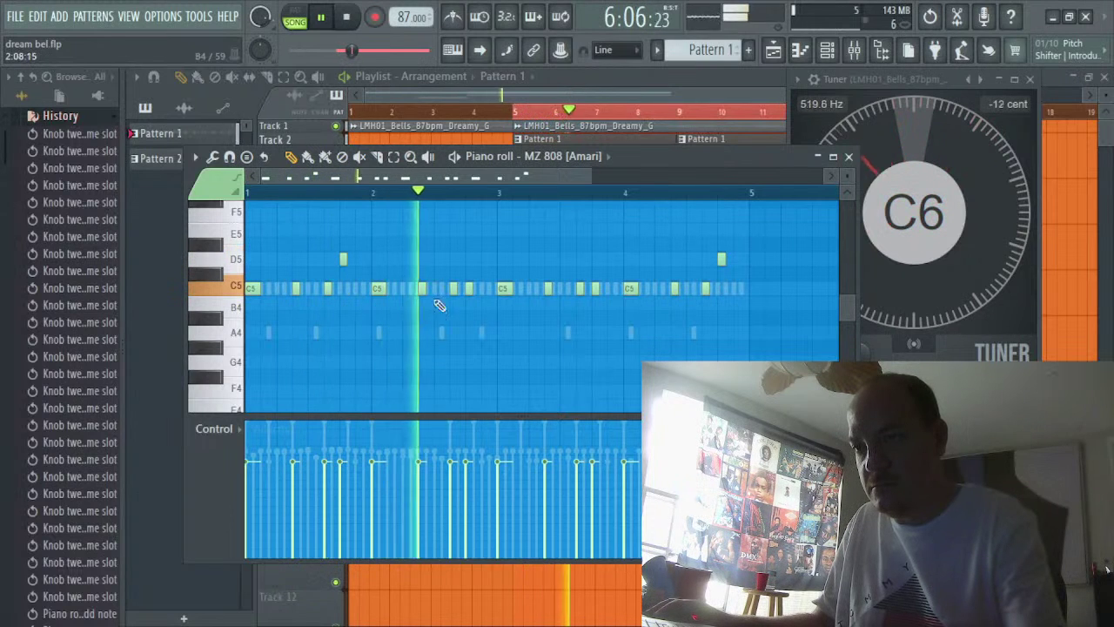
left_click(468, 259)
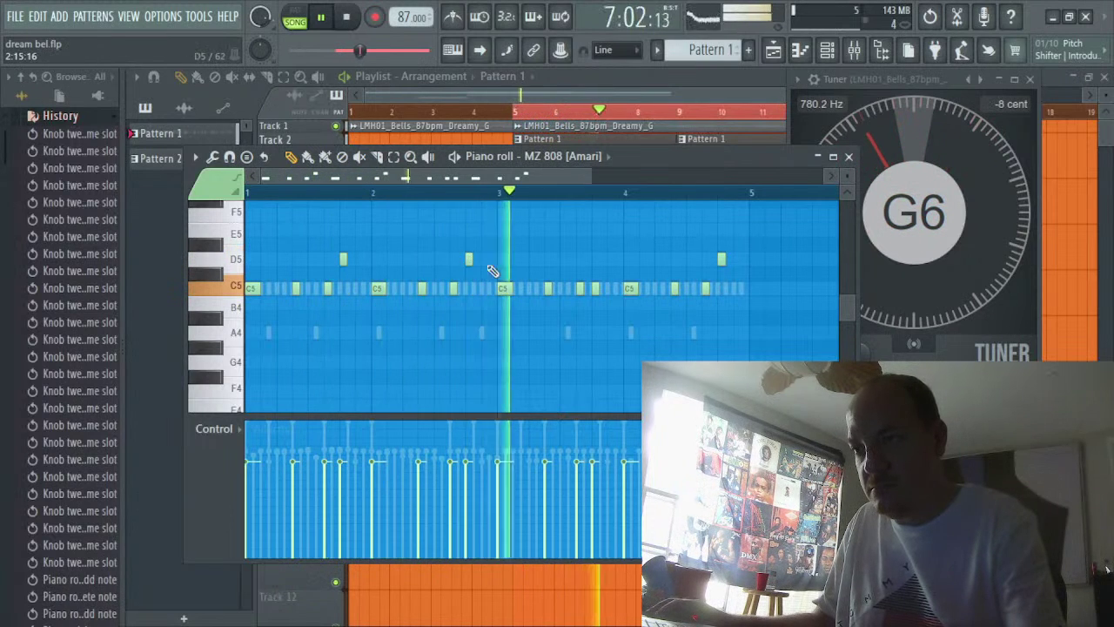
right_click(597, 288)
left_click(595, 259)
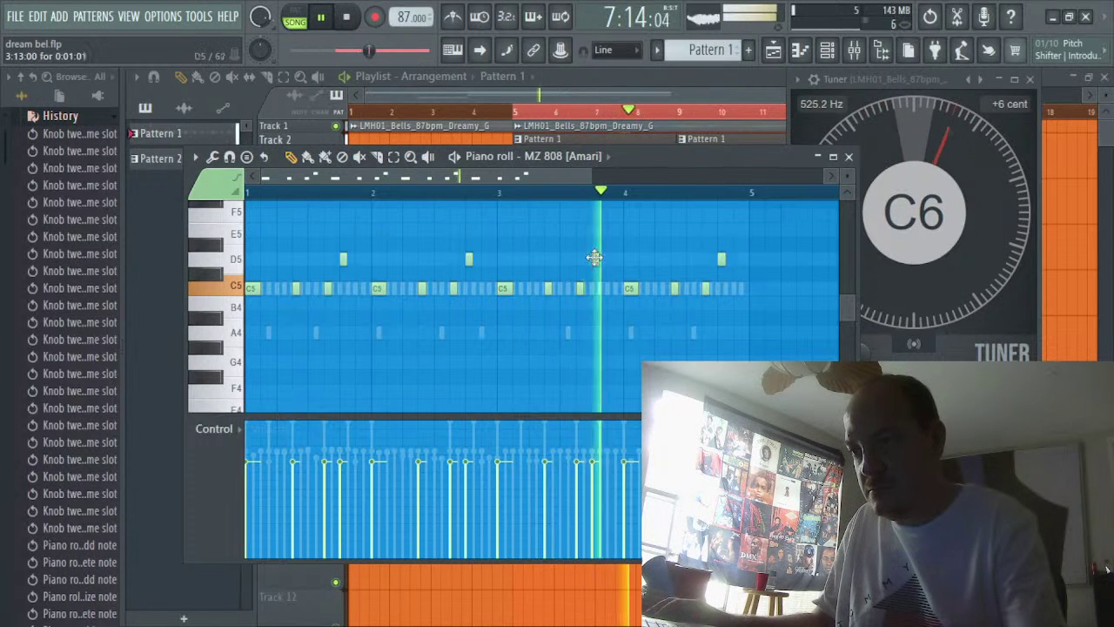
key("space")
Replace the 808's D5 notes on step 13 of bars 1 and 2 with one-step C6 notes
right_click(346, 260)
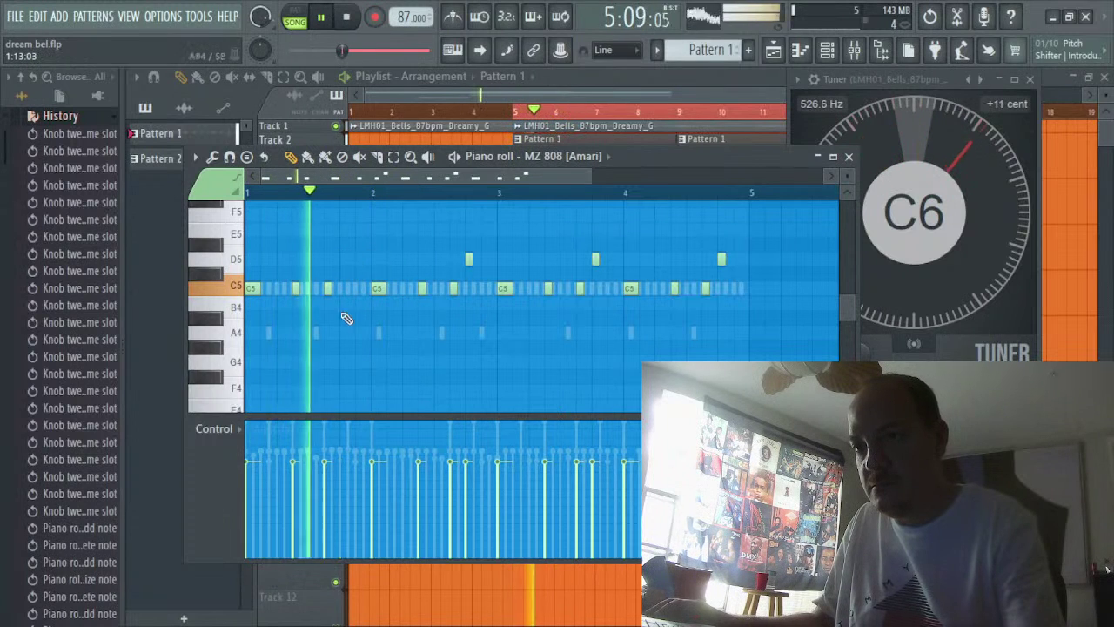
scroll(348, 315, "up", 3)
scroll(344, 257, "up", 2)
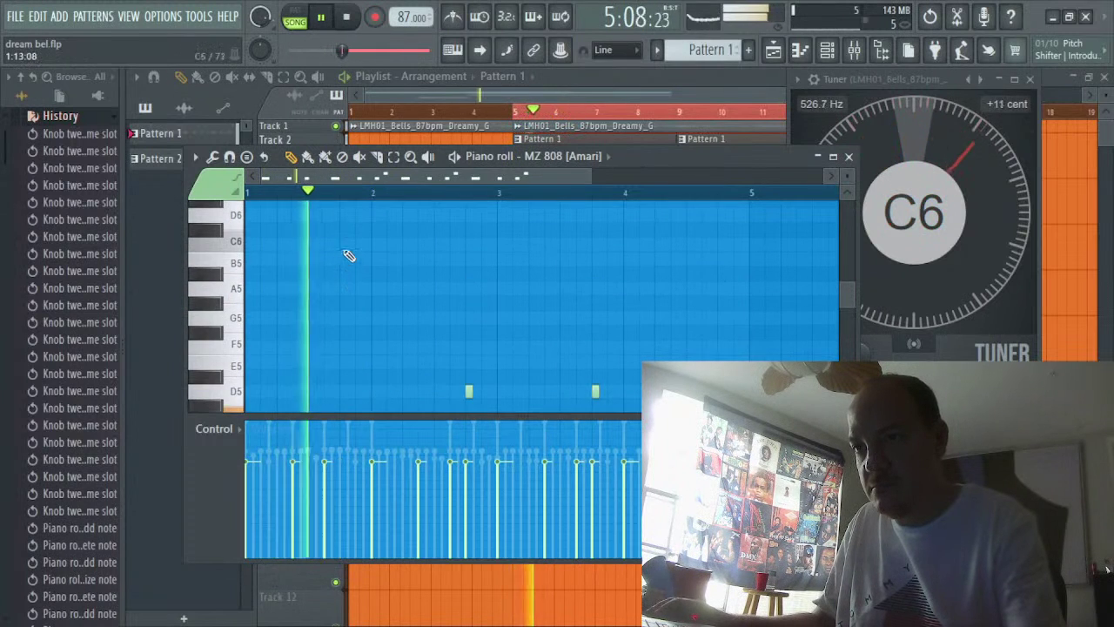
left_click(345, 241)
scroll(352, 248, "down", 2)
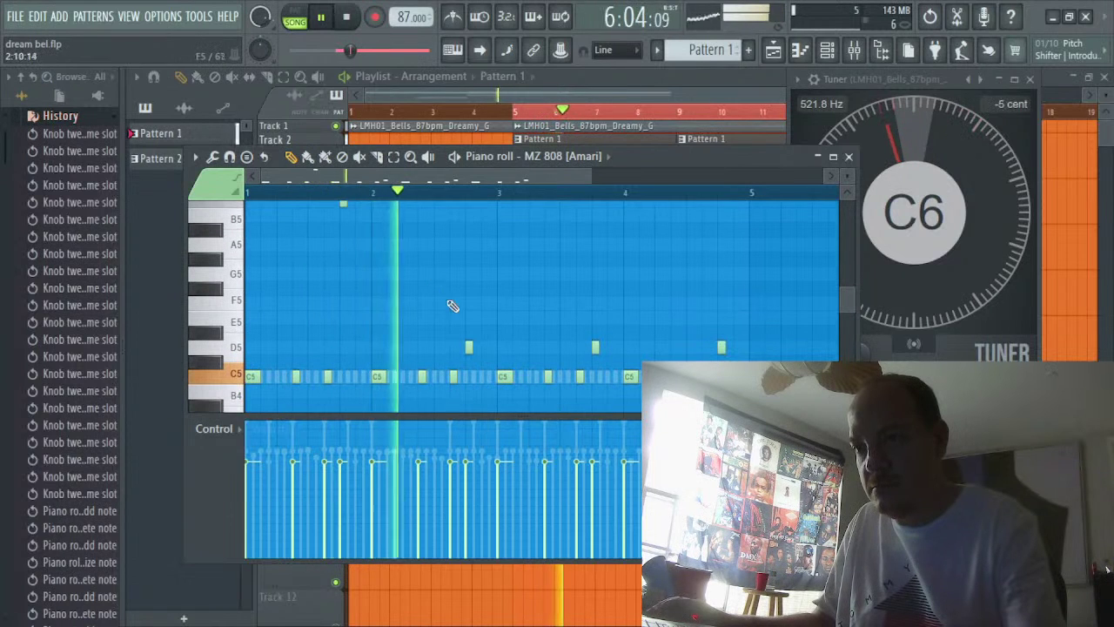
right_click(470, 347)
scroll(468, 288, "up", 3)
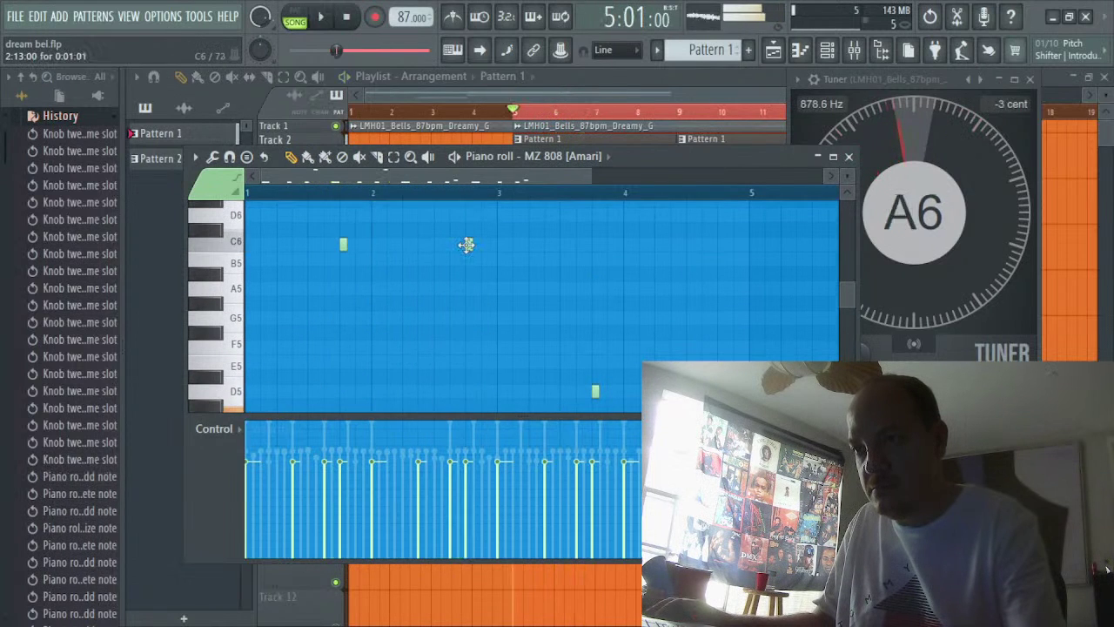
left_click(466, 245)
scroll(452, 261, "down", 2)
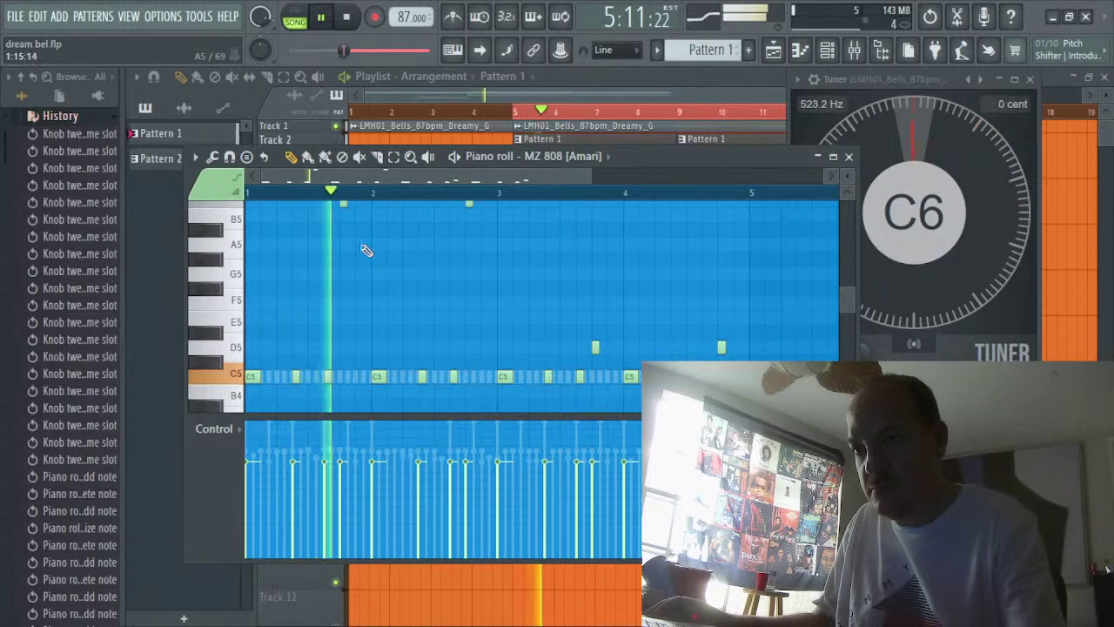
Replace the 808's C6 note on step 13 of bar 1 with a one-step A5 note
right_click(345, 206)
left_click(343, 245)
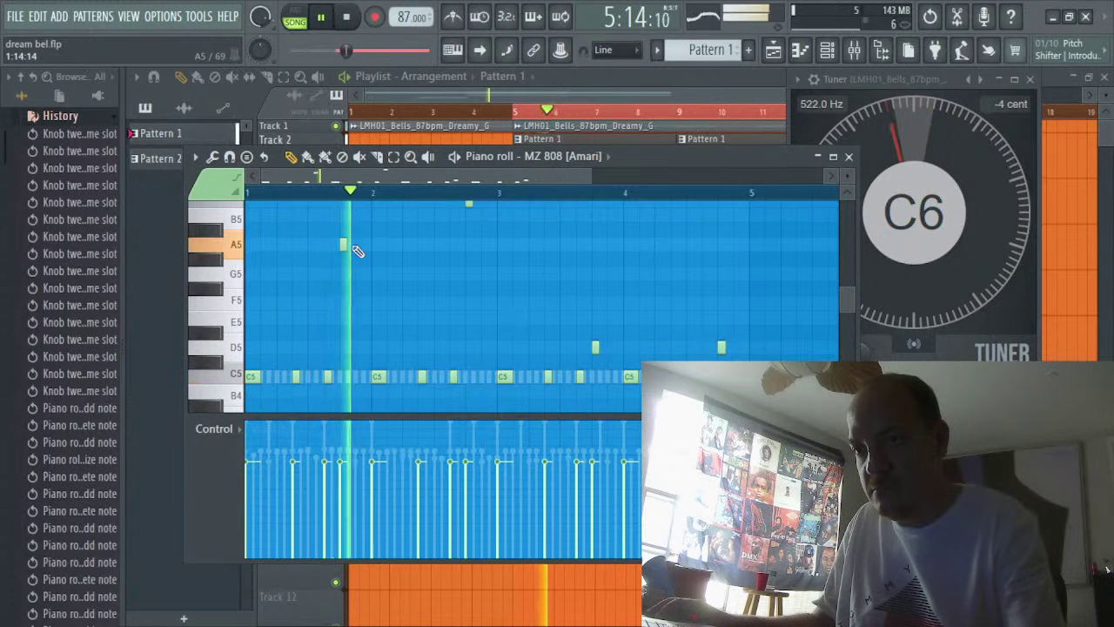
Replace the 808's step 13 notes in bars 2, 3 and 4 with one-step A5 notes
scroll(409, 276, "up", 2)
right_click(469, 244)
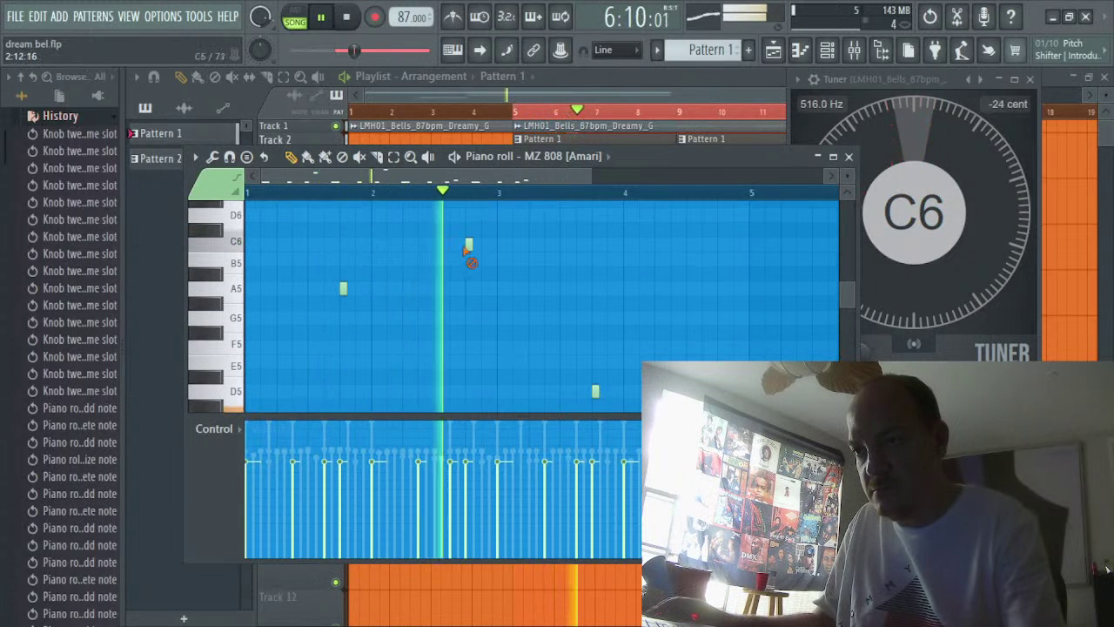
left_click(469, 288)
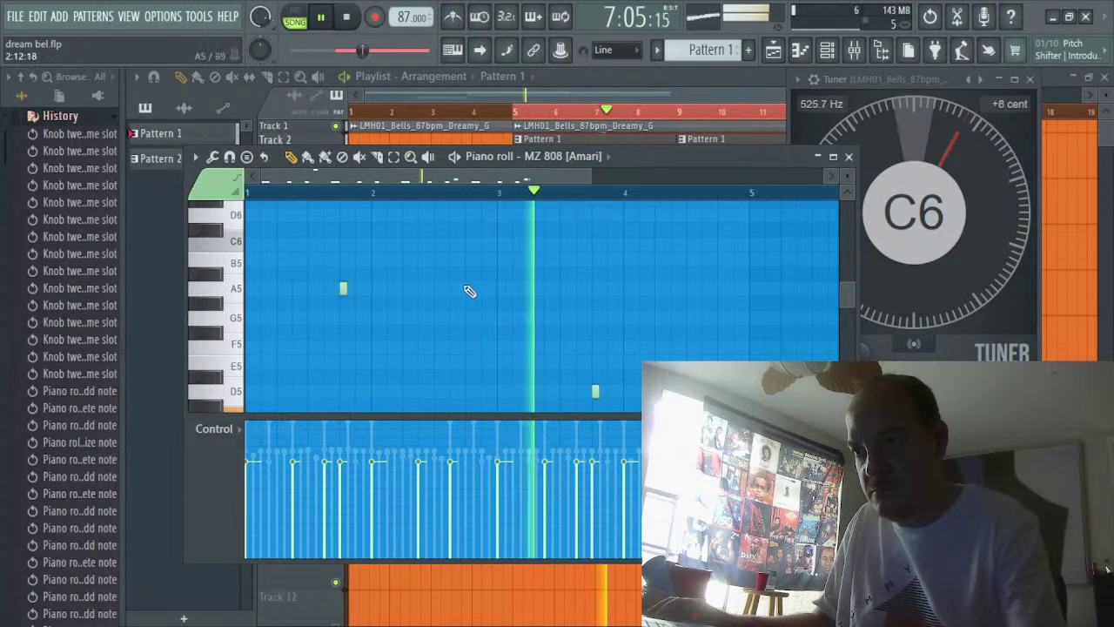
right_click(595, 391)
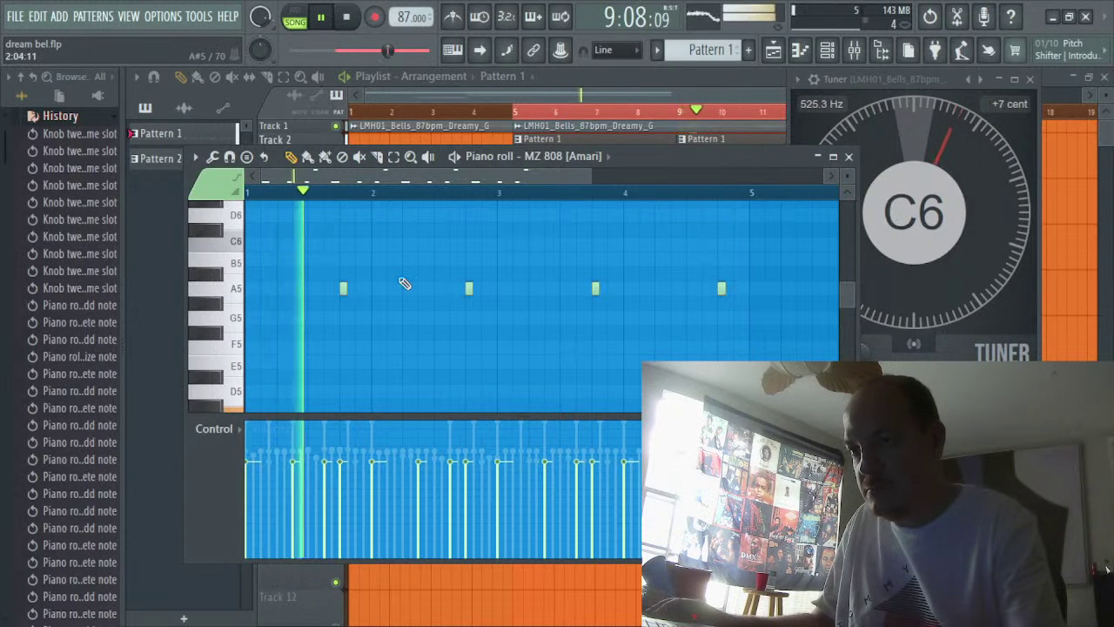
Delete the 808's A5 notes on step 13 of bars 2 and 4, and try A5 notes on bar 1 step 15 and bar 2 steps 1 and 3
right_click(469, 288)
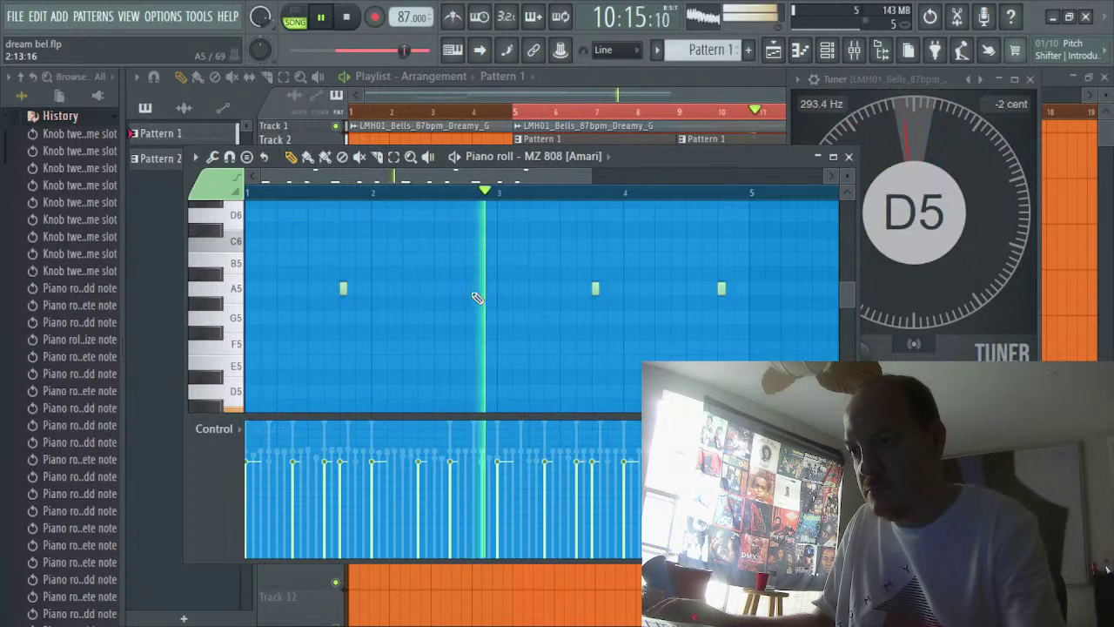
right_click(724, 291)
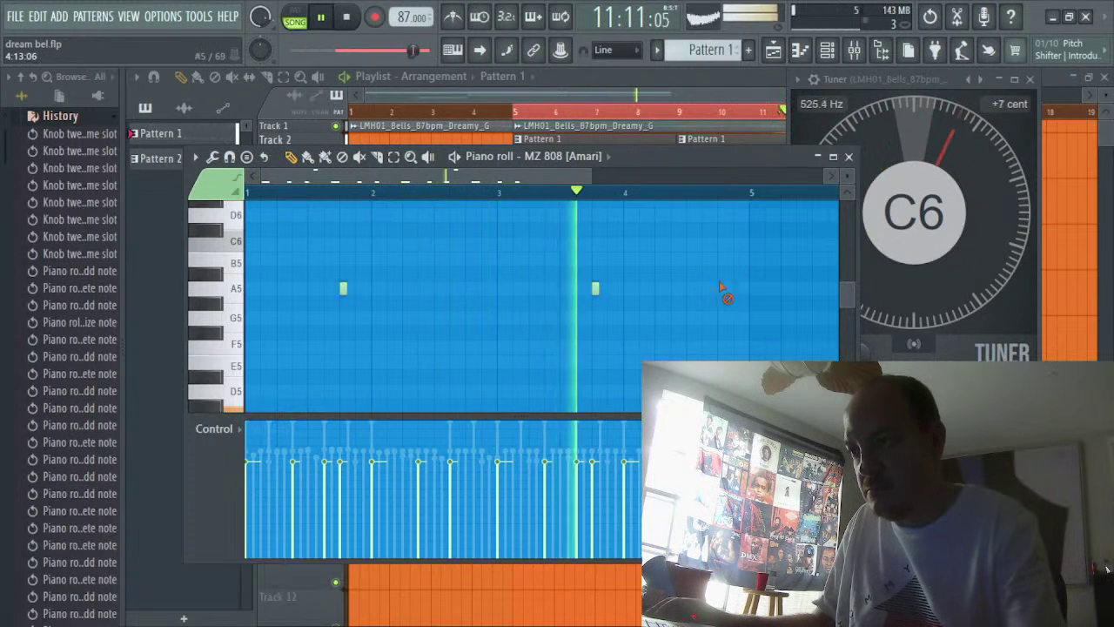
left_click(359, 288)
left_click(376, 288)
left_click(391, 288)
key("space")
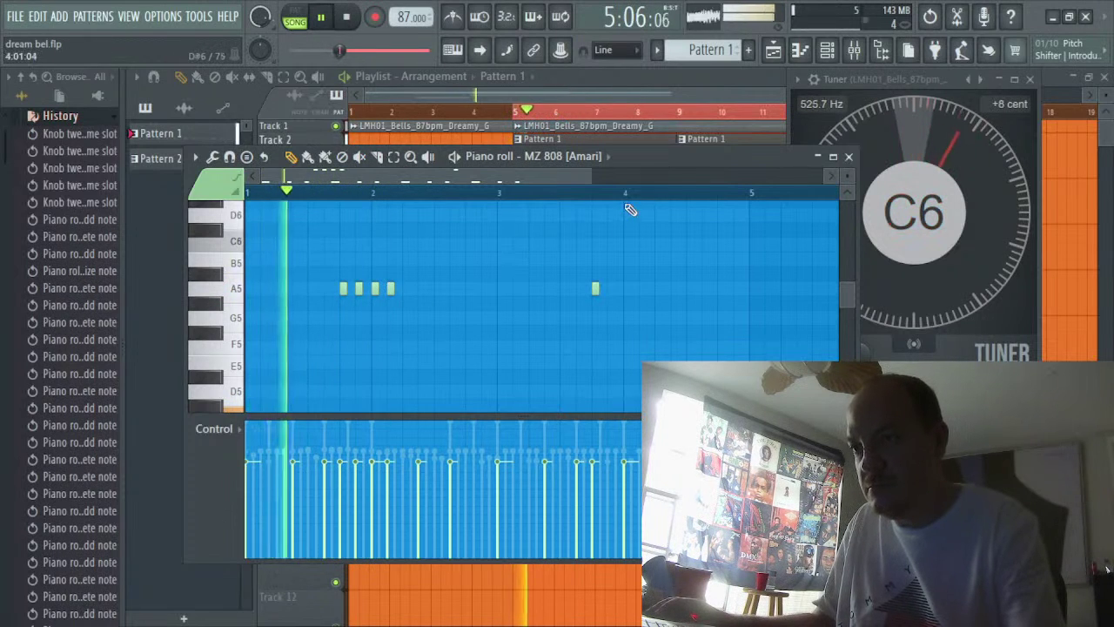
Delete the 808's A5 notes on step 15 of bar 1 and steps 1 and 3 of bar 2
scroll(482, 256, "down", 2)
right_click(360, 245)
right_click(375, 244)
right_click(391, 243)
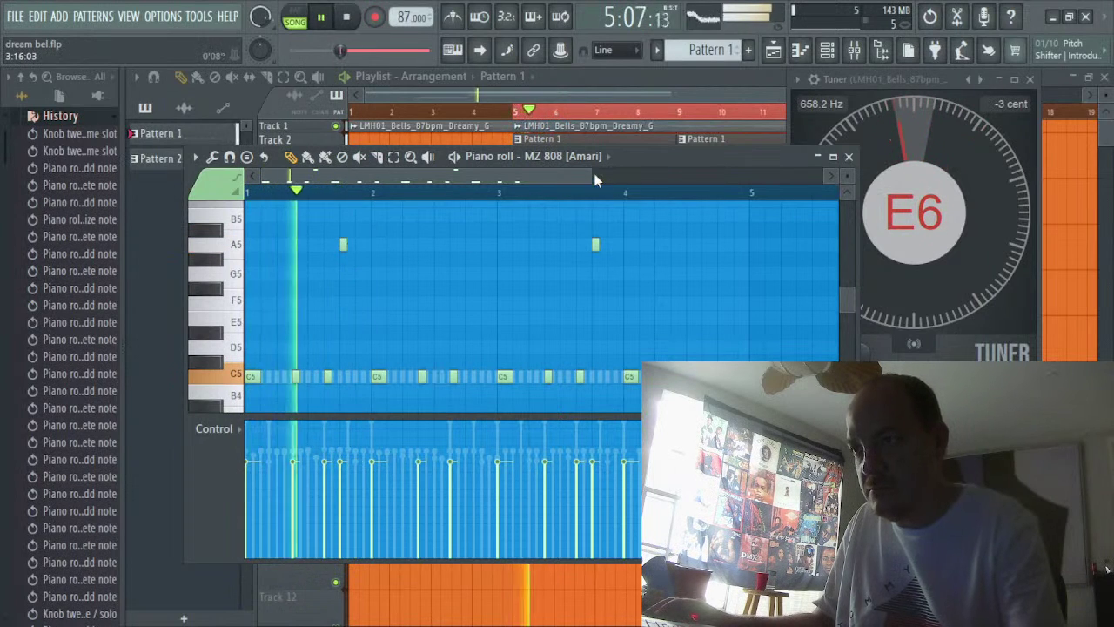
Try a second A5 note on step 14 of bar 1 in the 808 line and replay it
left_click_drag(593, 176, 442, 177)
key("space")
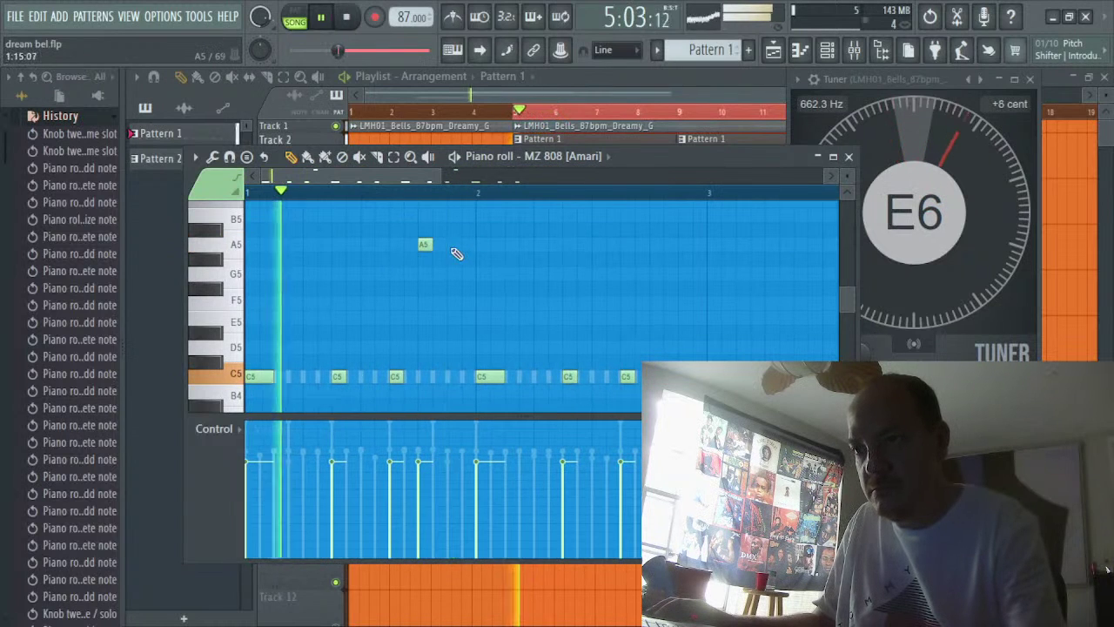
left_click(453, 246)
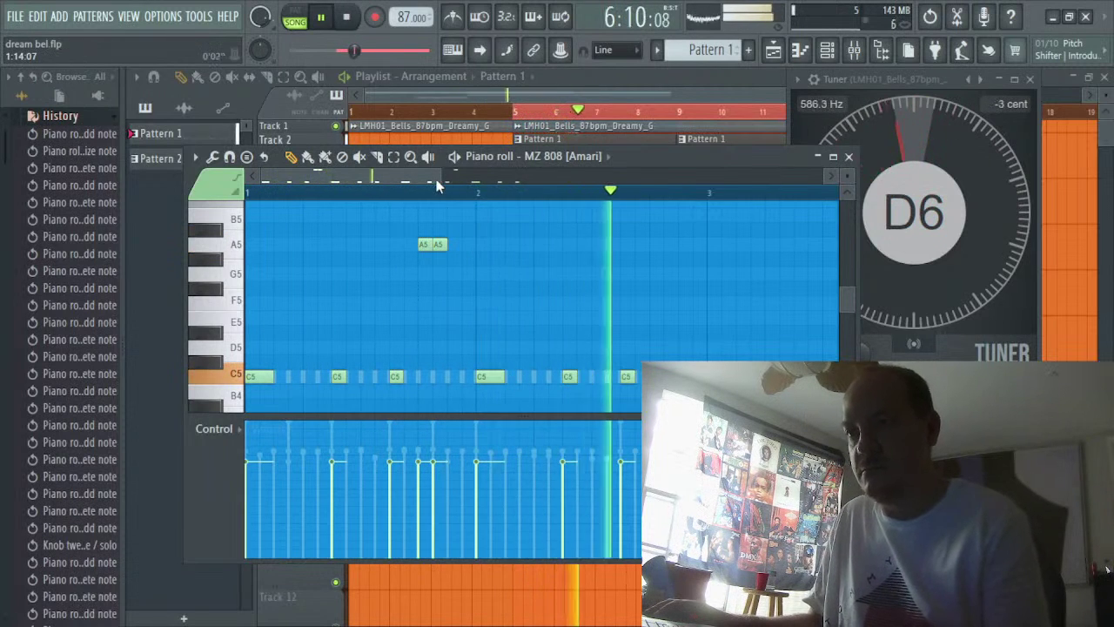
key("space")
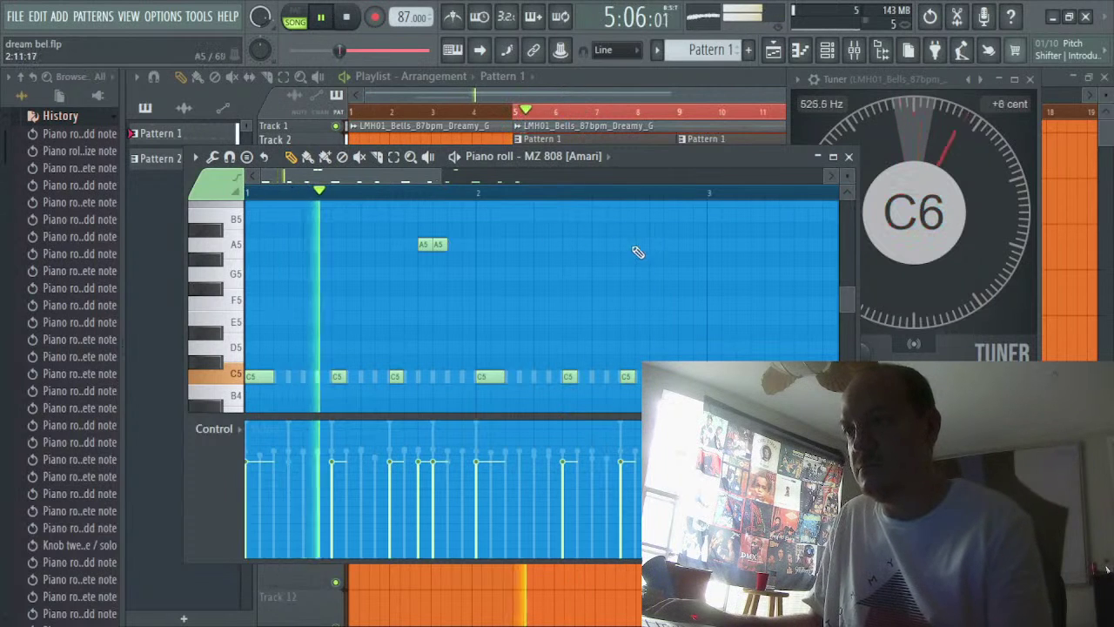
Add one-step A5 notes to the 808 line on steps 13 and 14 of bars 2 and 4
left_click(654, 244)
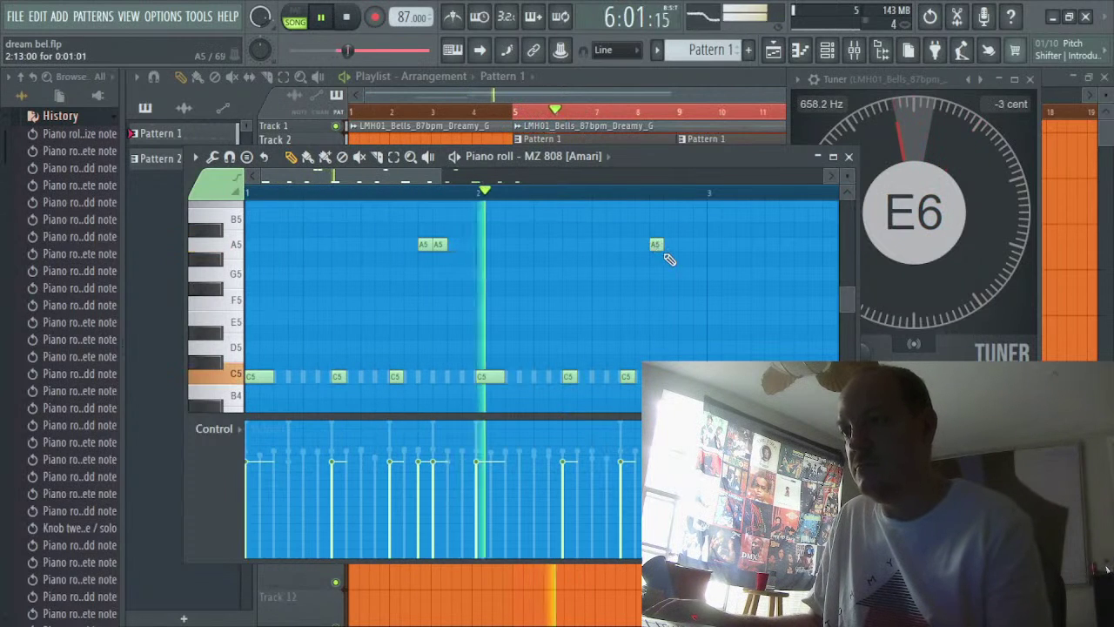
left_click(667, 245)
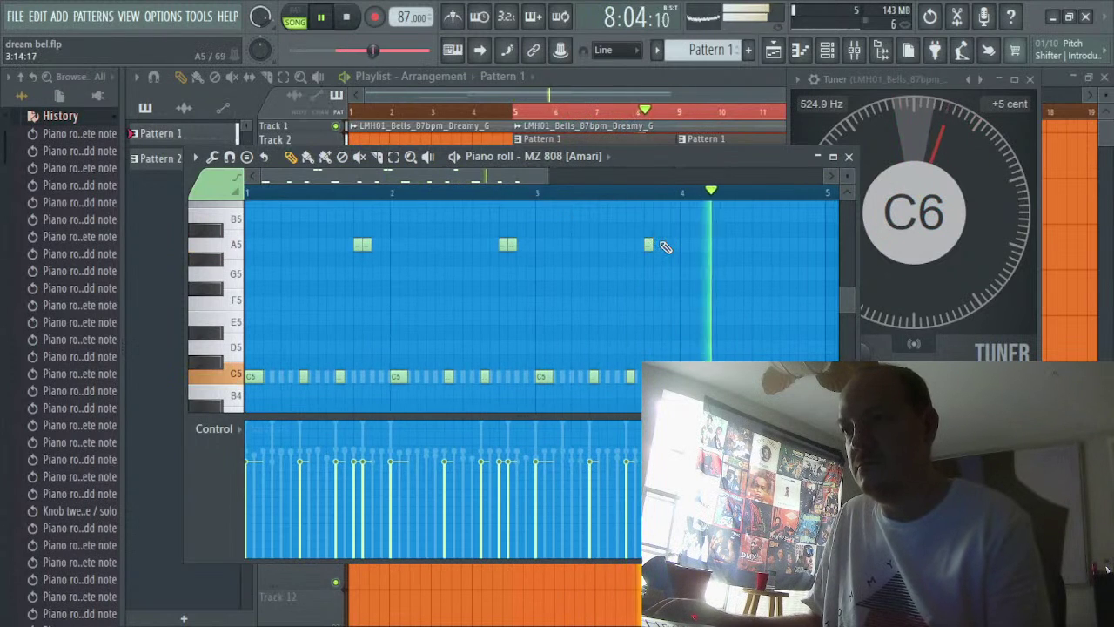
left_click_drag(540, 178, 575, 193)
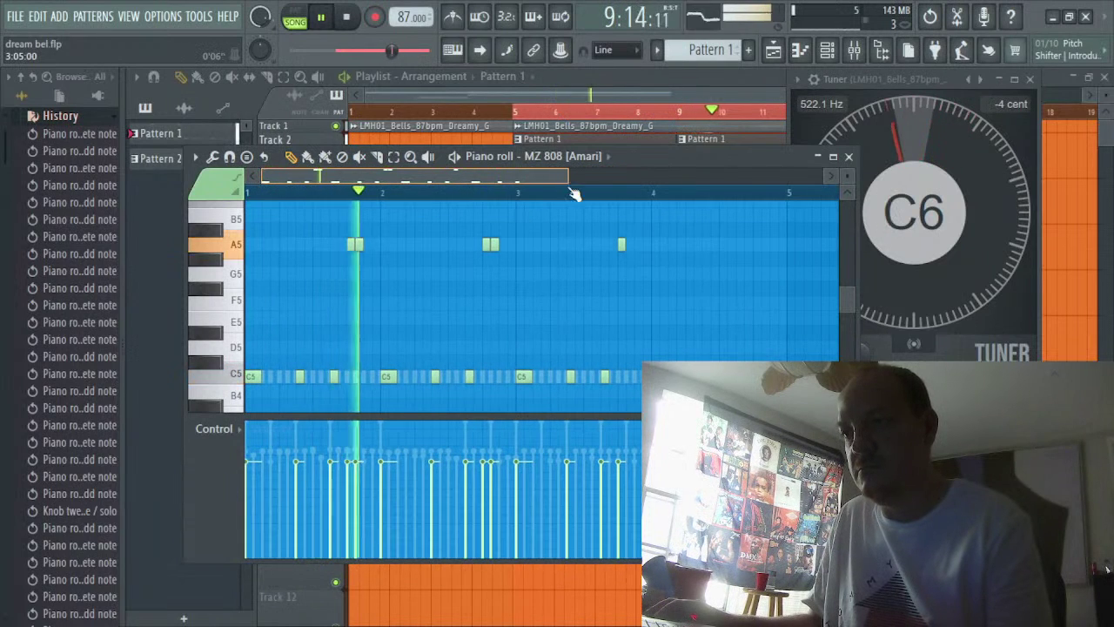
left_click(757, 243)
left_click(774, 244)
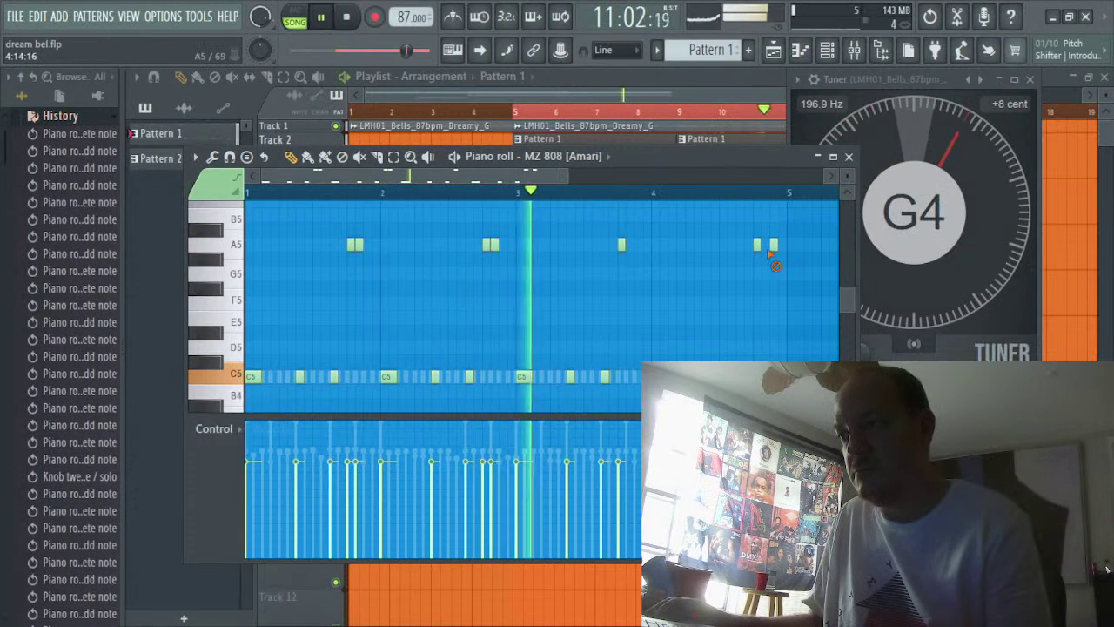
right_click(774, 245)
left_click(765, 244)
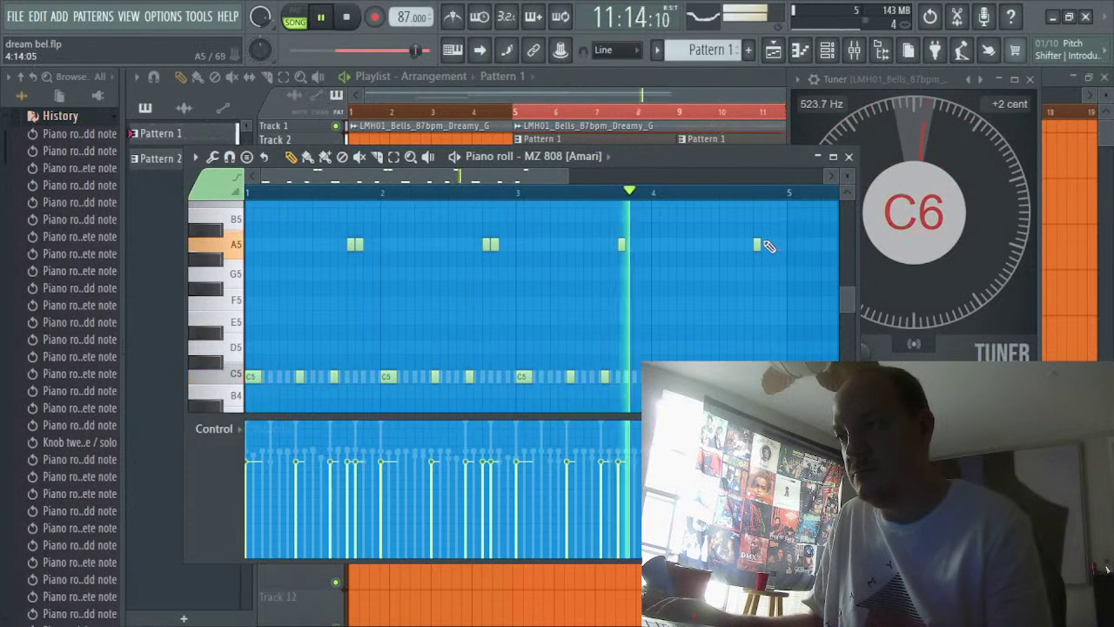
Delete the 808's A5 notes on step 14 of bars 1 and 2, trying bar 2's repeat on steps 15 and 14 again
right_click(496, 244)
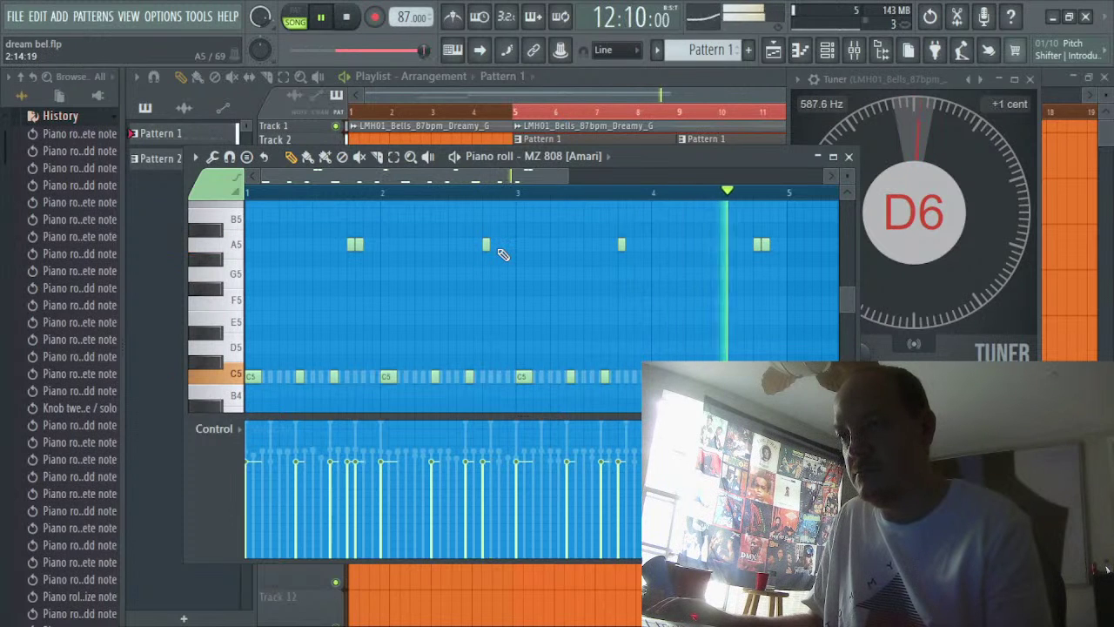
right_click(359, 245)
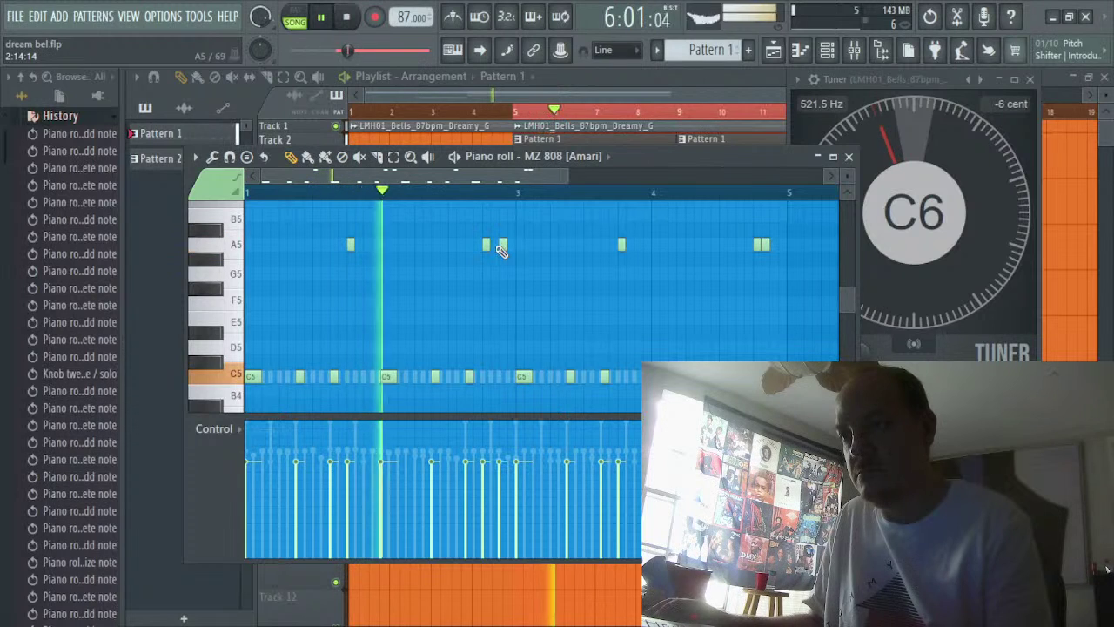
right_click(486, 244)
left_click(487, 245)
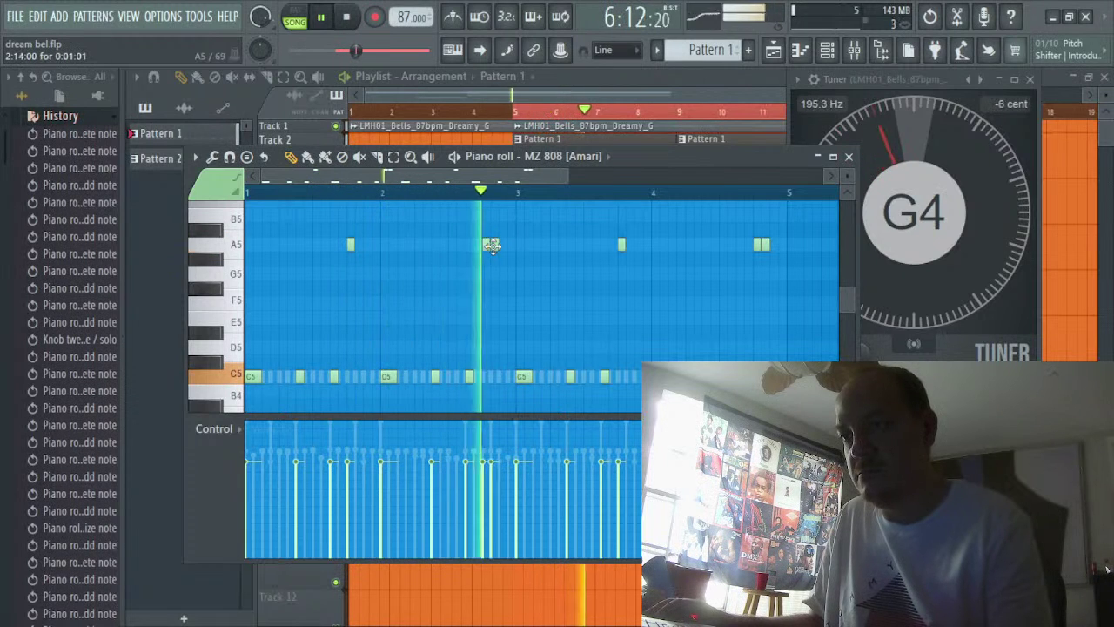
key("space")
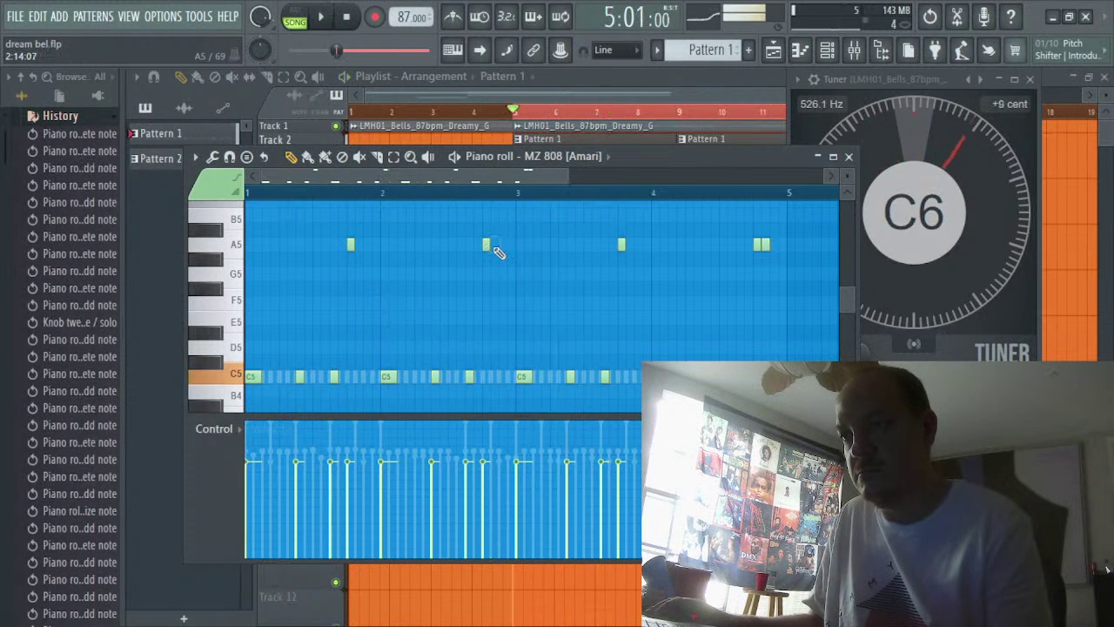
Delete the 808's A5 note on step 14 of bar 4, and try G5 and D5 notes on step 14 of bar 2
left_click(491, 272)
right_click(766, 246)
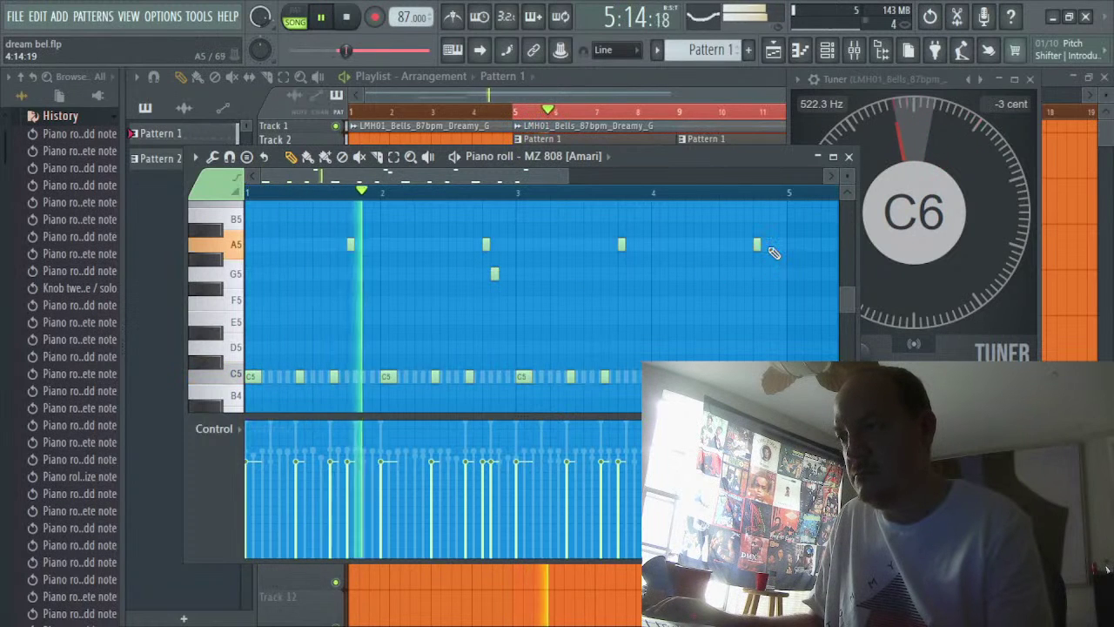
right_click(497, 273)
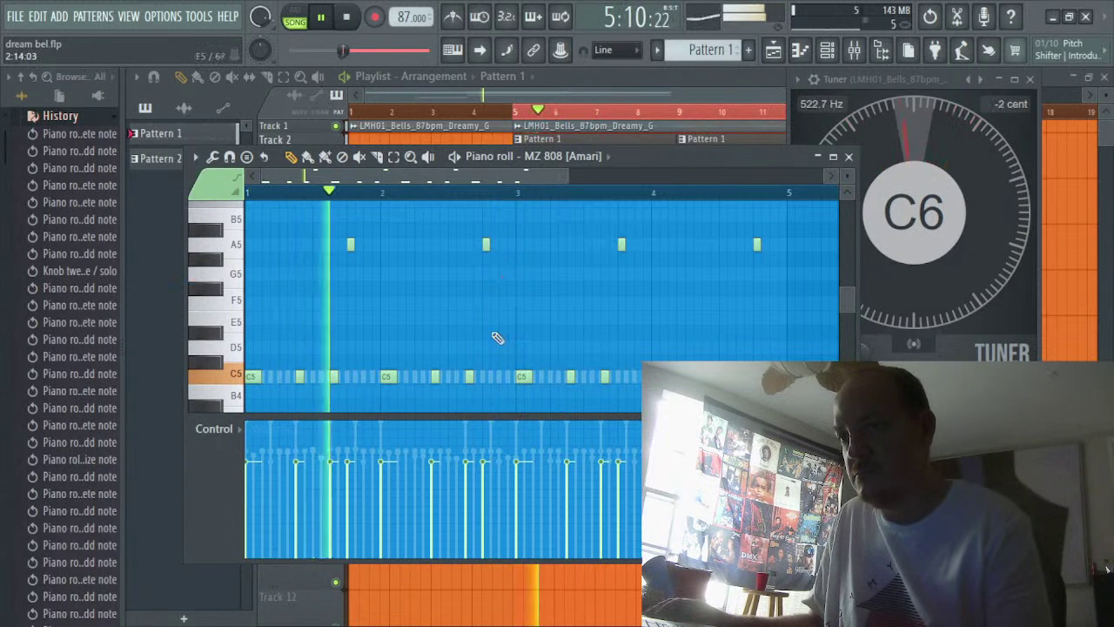
left_click(496, 346)
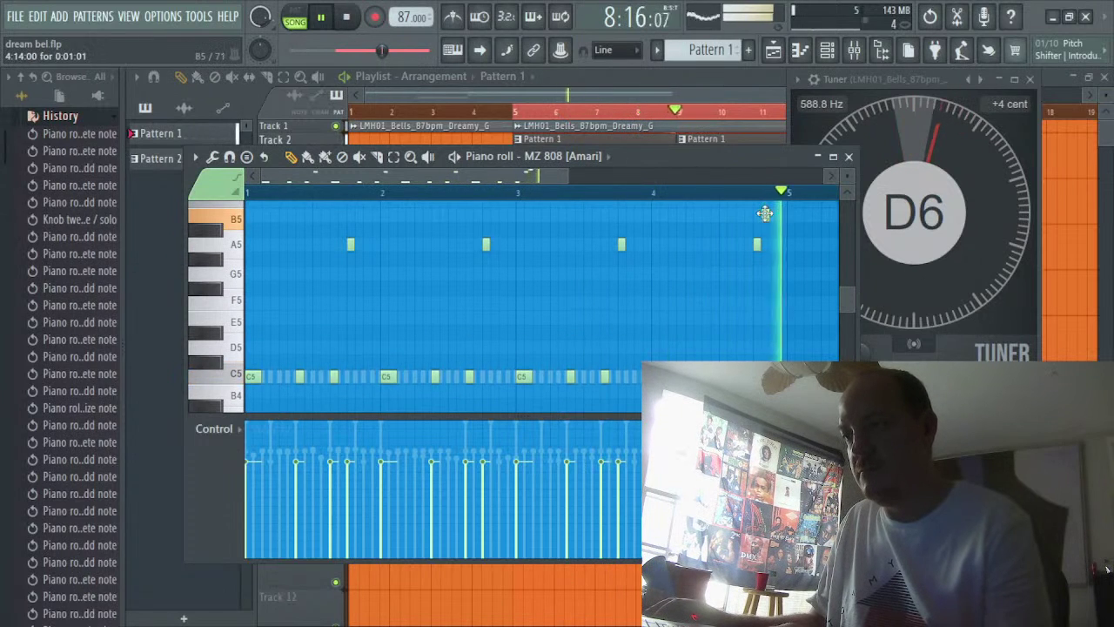
scroll(322, 257, "down", 2)
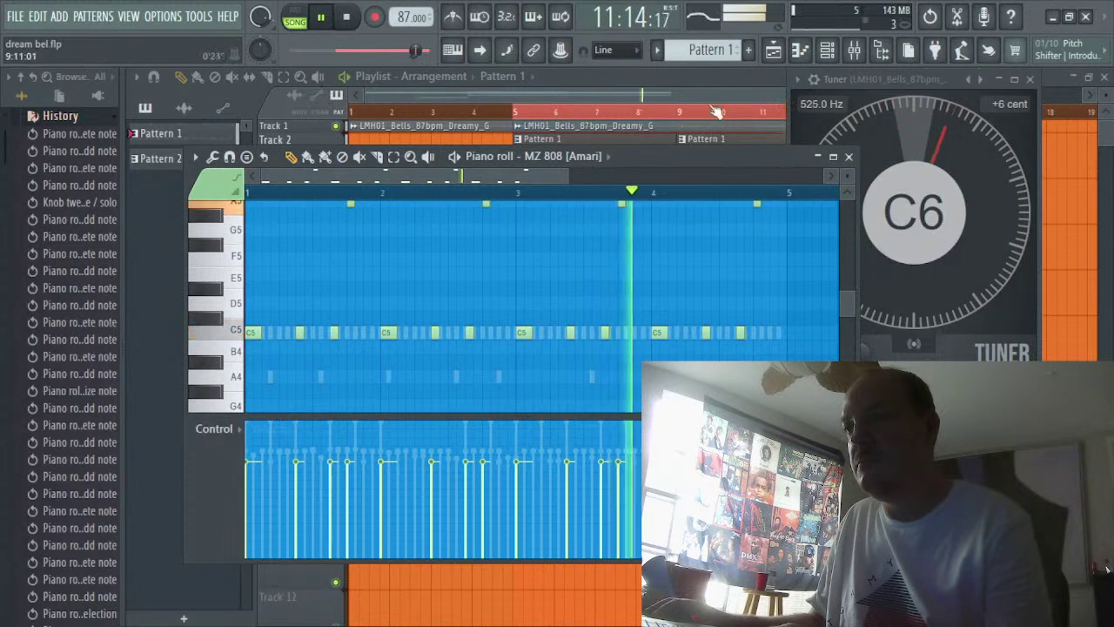
In the channel rack, remove the kick on step 4 of bar 1 and try the beat without the kick on step 11
left_click(832, 58)
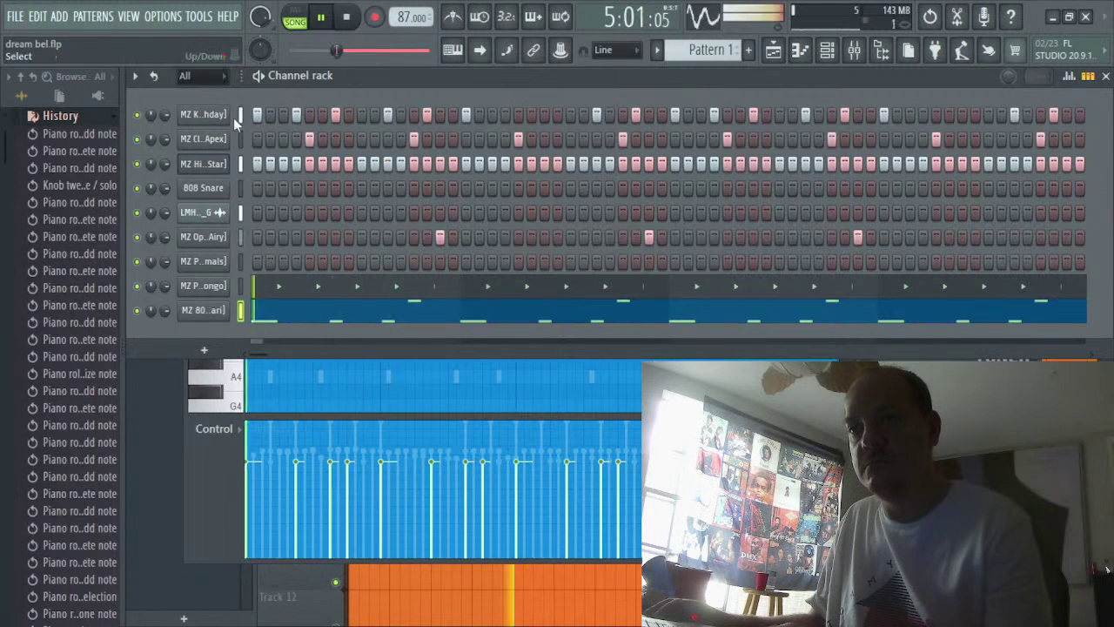
right_click(296, 116)
key("space")
key("space")
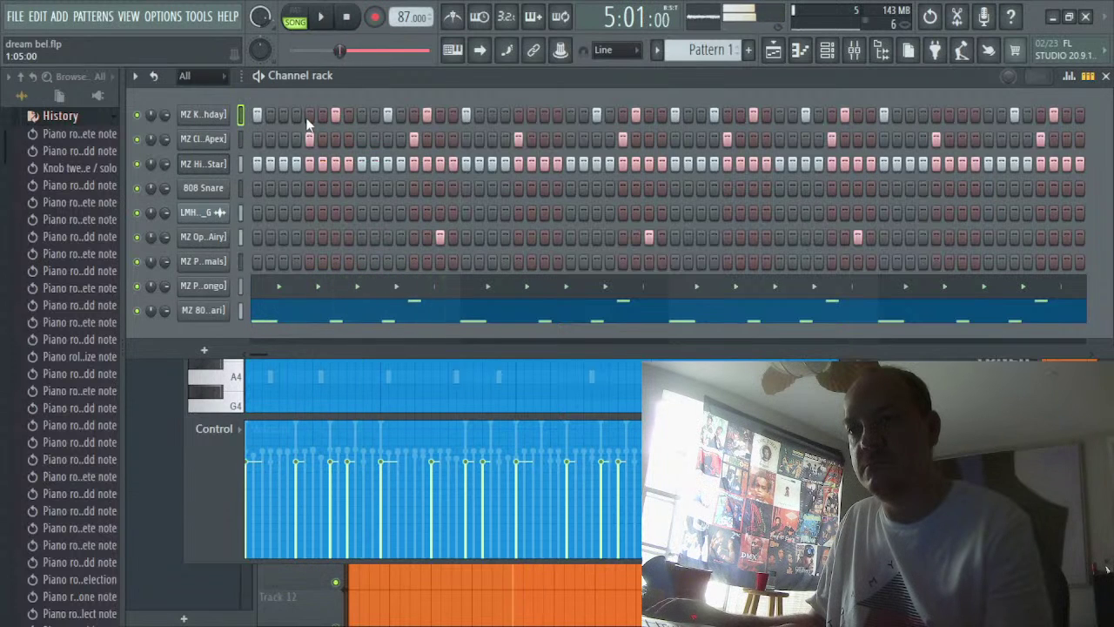
right_click(391, 117)
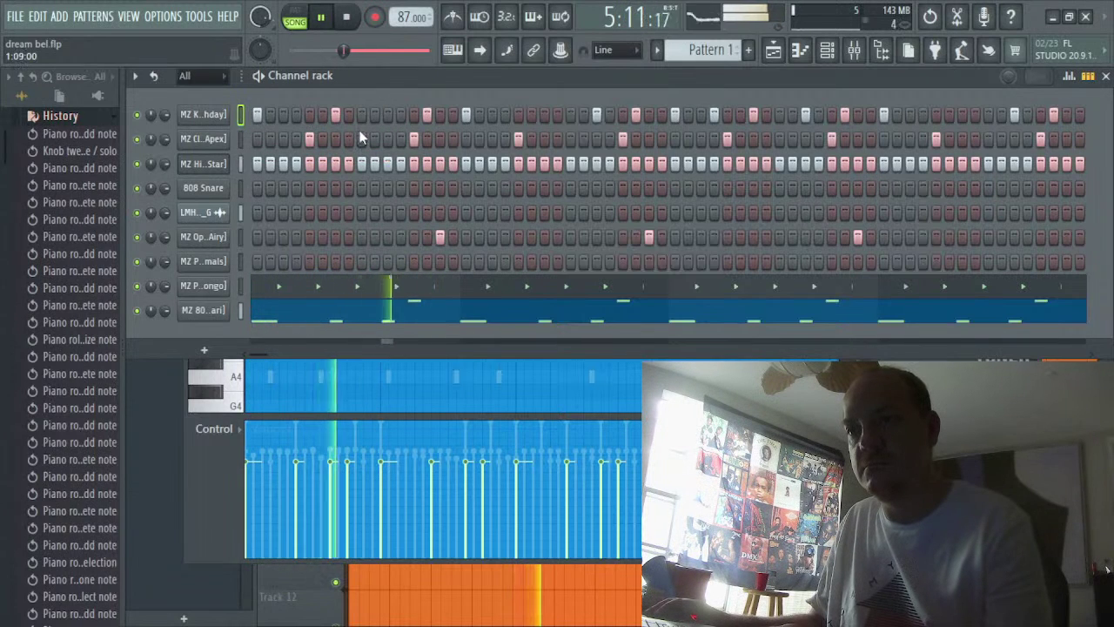
left_click(387, 118)
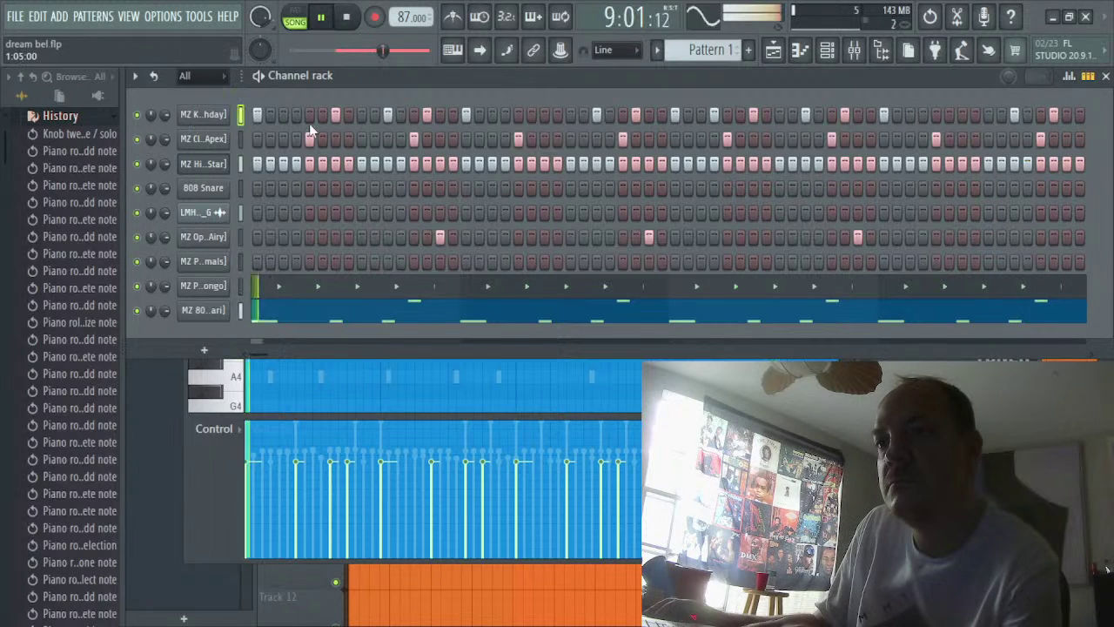
Open the MZ Kick [Birthday] channel's piano roll
right_click(224, 108)
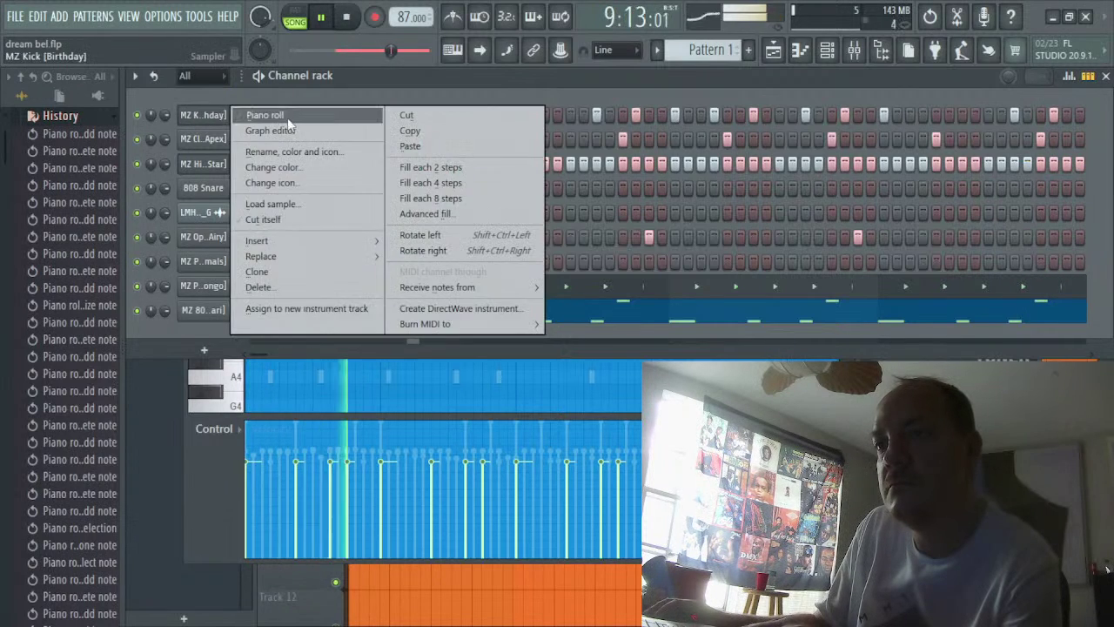
Open the MZ Kick channel in the piano roll, add the missing C5 kick notes in bar 4 and replay the song
left_click(287, 115)
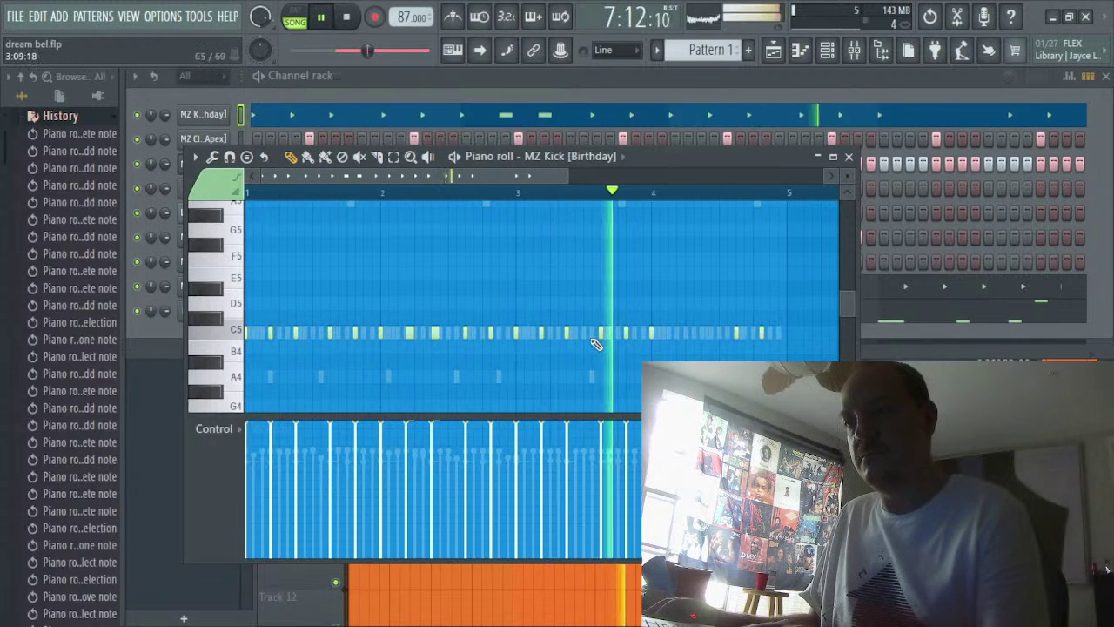
left_click(683, 332)
key("space")
key("space")
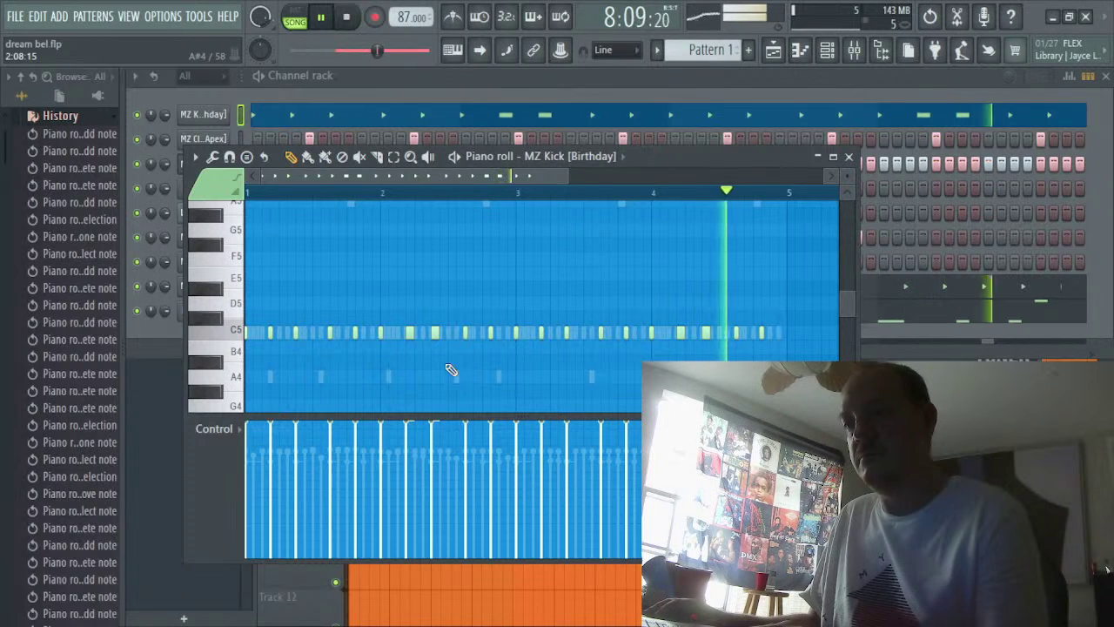
Load Gross Beat into the first effect slot of Insert 3, the mixer track of the MZ Hi Hat channel
left_click(862, 60)
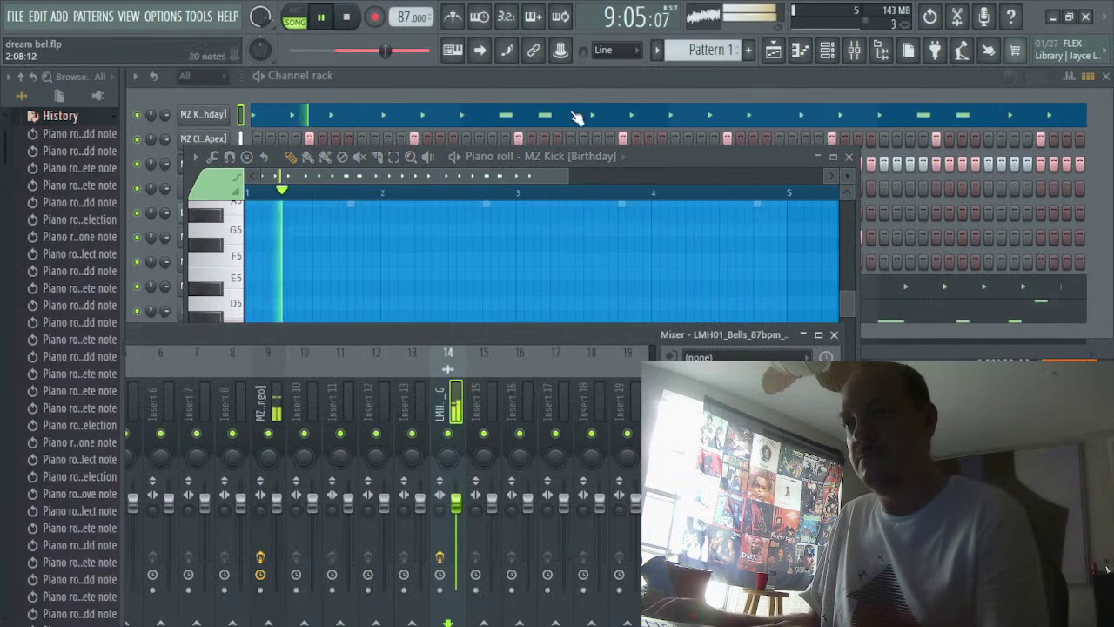
left_click(304, 97)
left_click(223, 164)
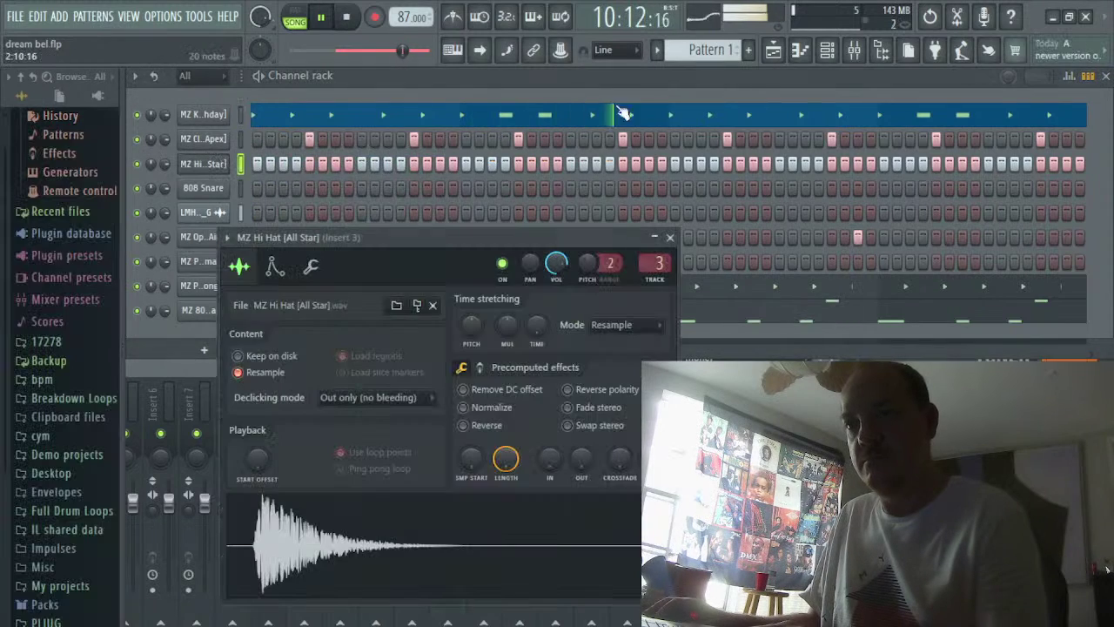
left_click(862, 59)
left_click(354, 338)
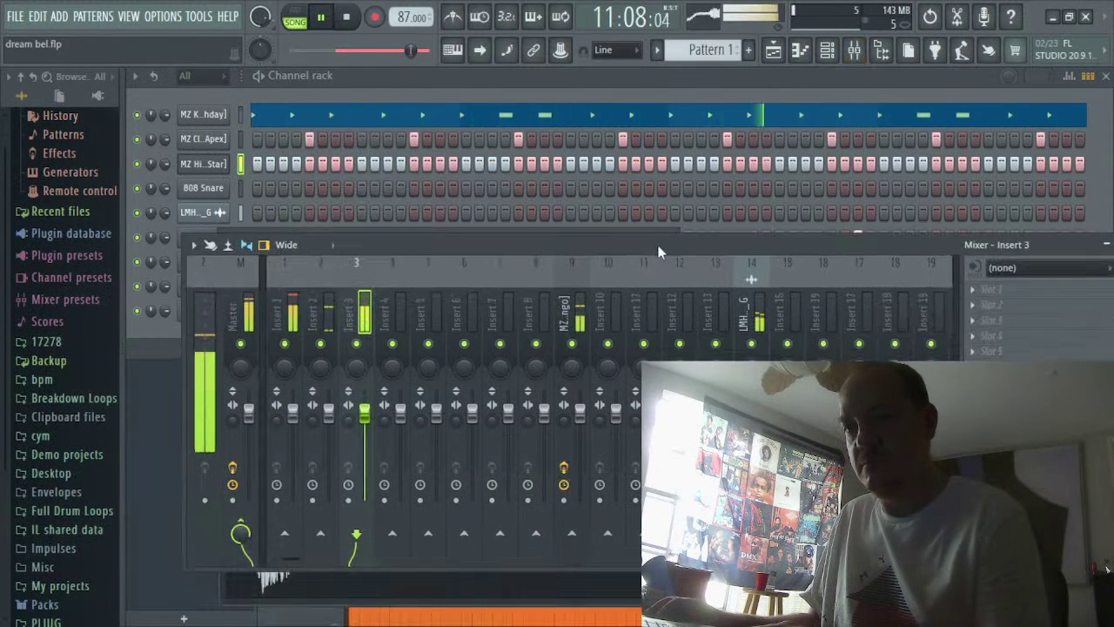
left_click(971, 288)
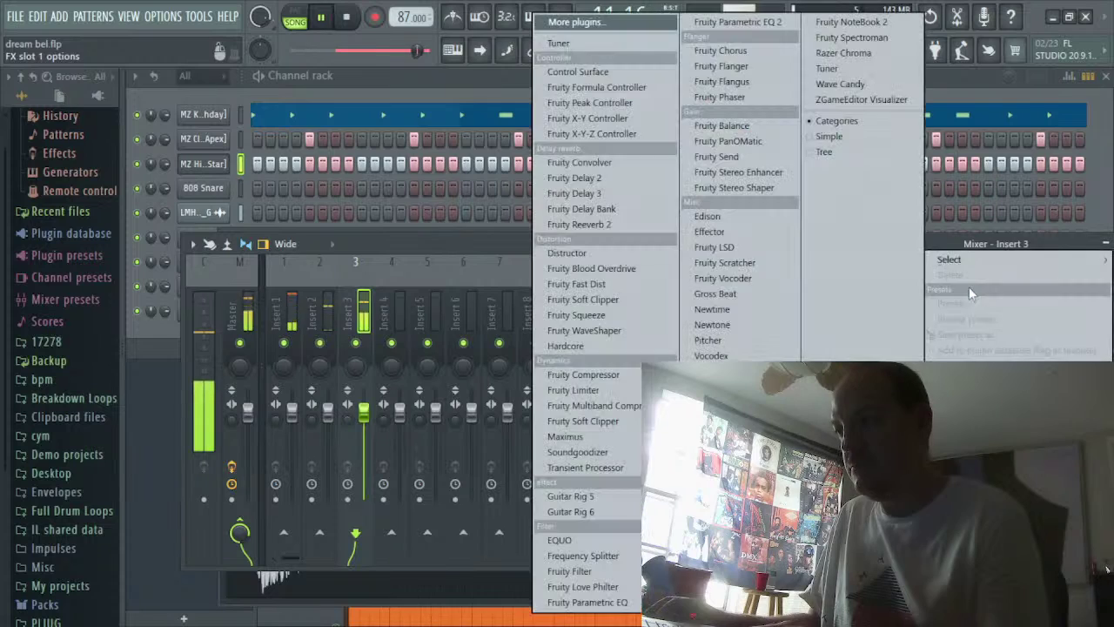
left_click(723, 294)
Try the Basic 9 and Complex 2 time slots of Gross Beat on the hi-hat
left_click(186, 271)
left_click(223, 282)
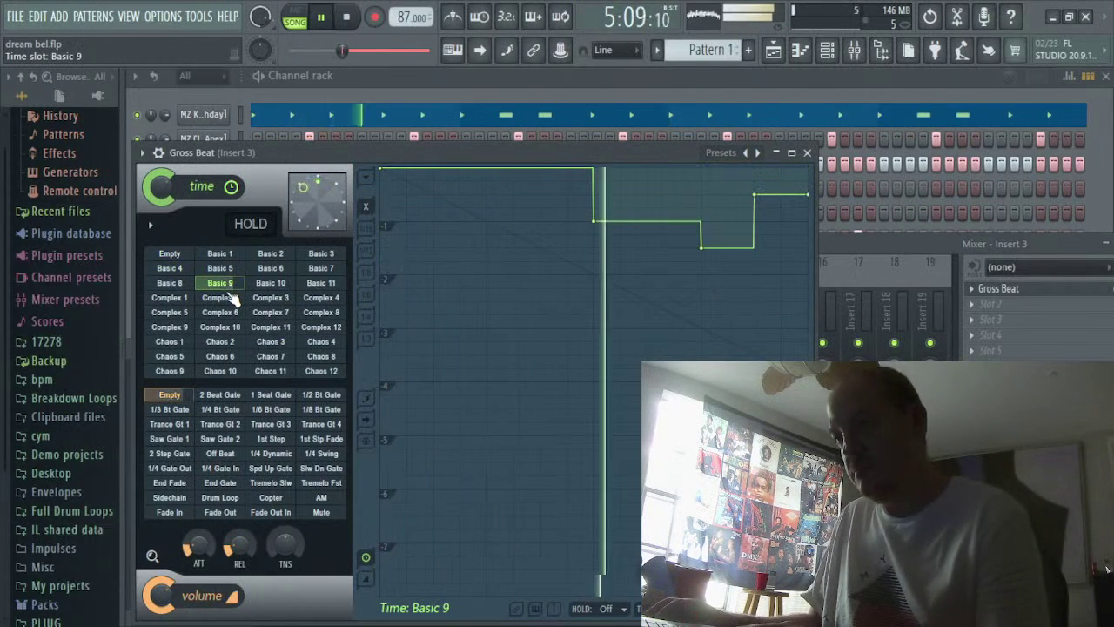
left_click(222, 298)
left_click(222, 298)
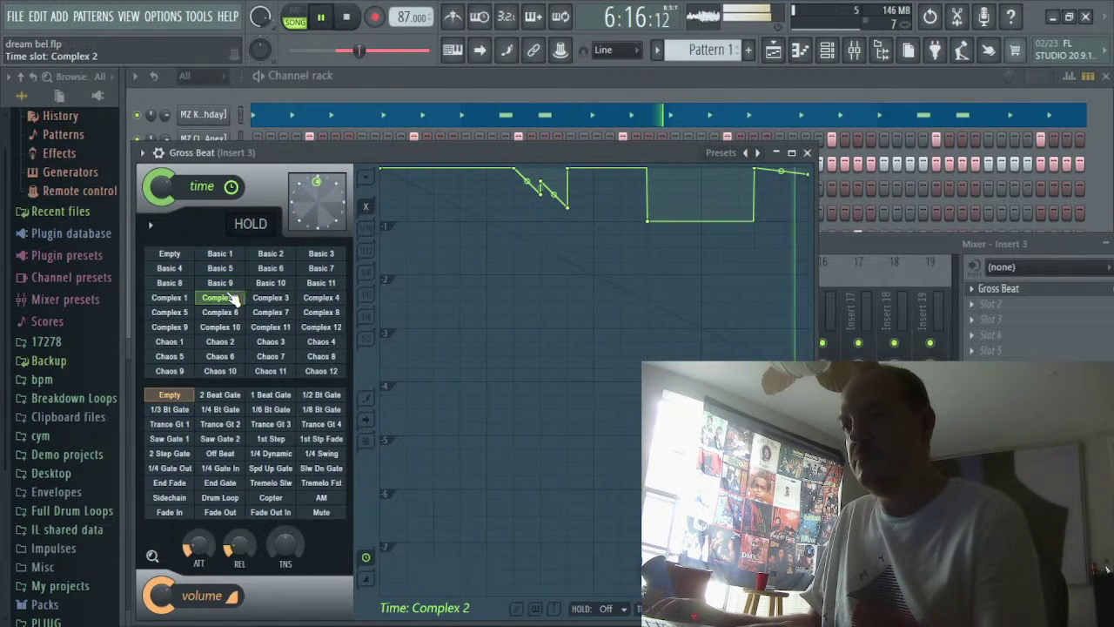
Load the Momentary preset in the hi-hat's Gross Beat, select the 1/2 Speed time slot and restart playback
left_click(142, 152)
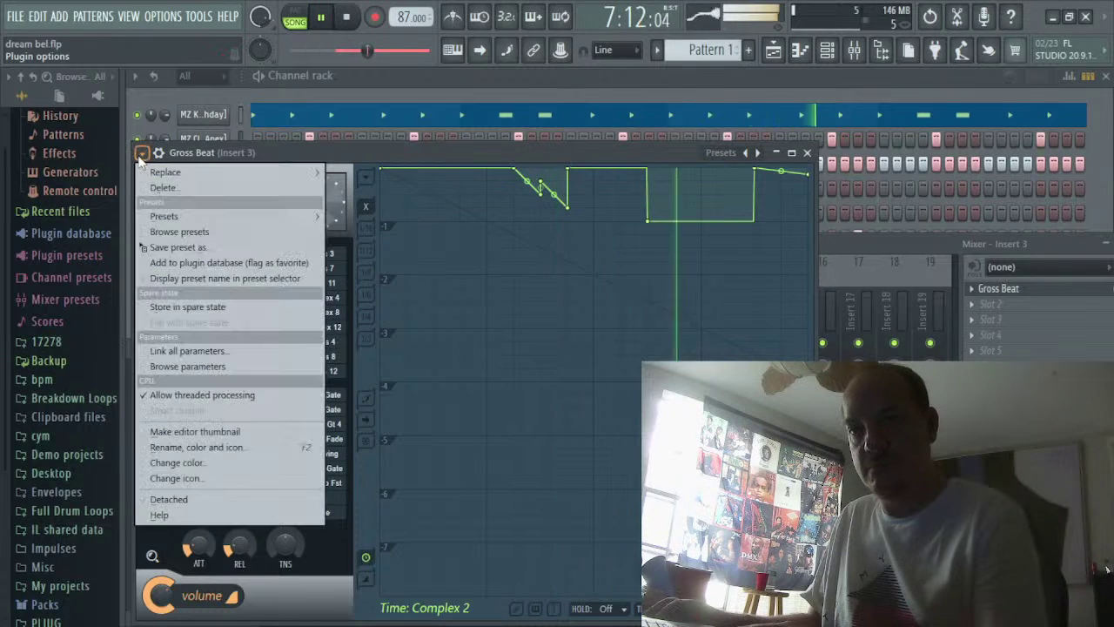
mouse_move(282, 224)
left_click(355, 216)
key("space")
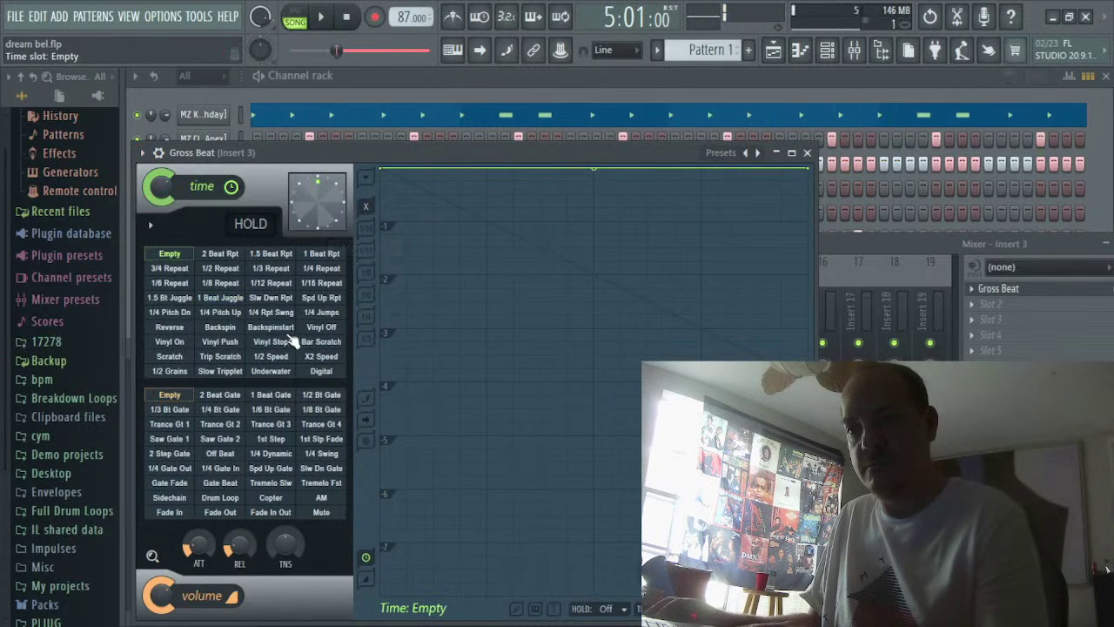
left_click(281, 356)
key("space")
left_click_drag(884, 234, 736, 180)
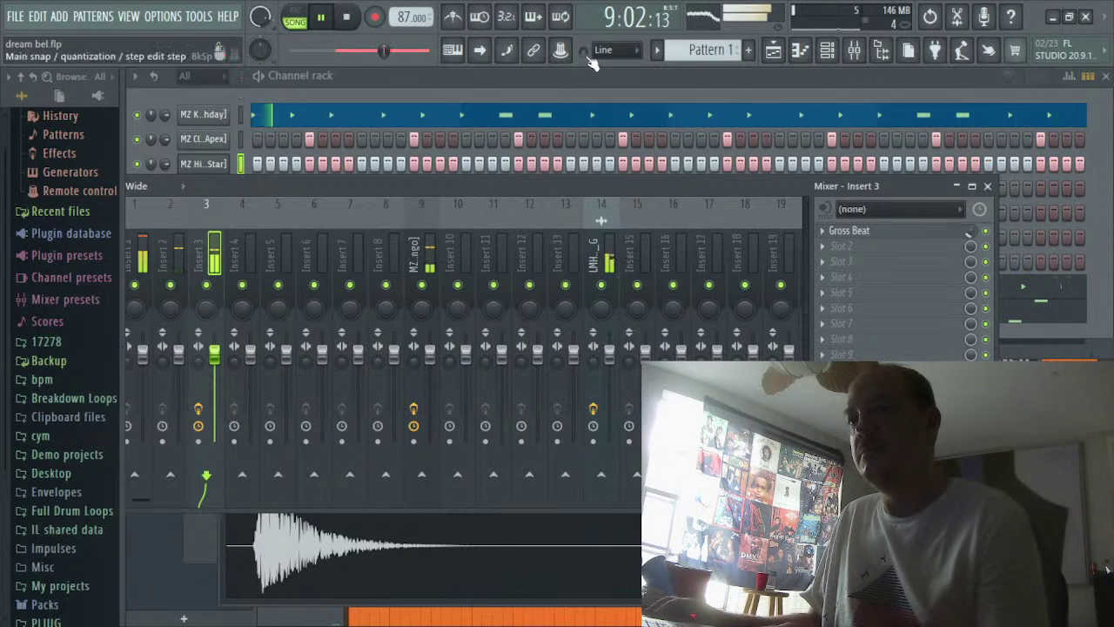
Switch the project tempo to half speed and restart playback
right_click(410, 21)
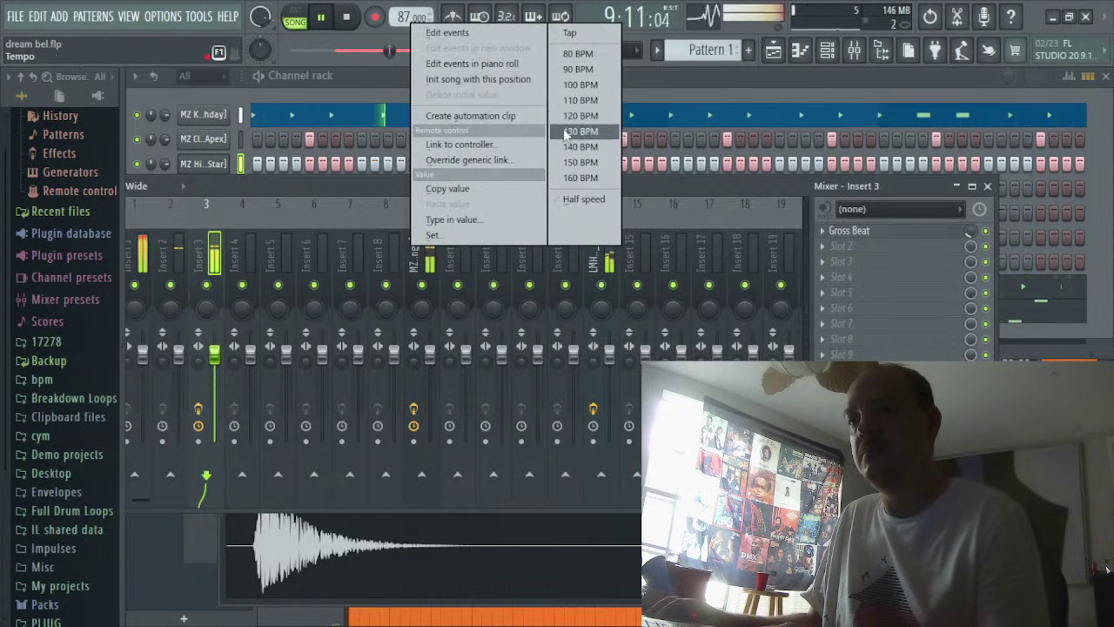
left_click(589, 195)
key("space")
key("space")
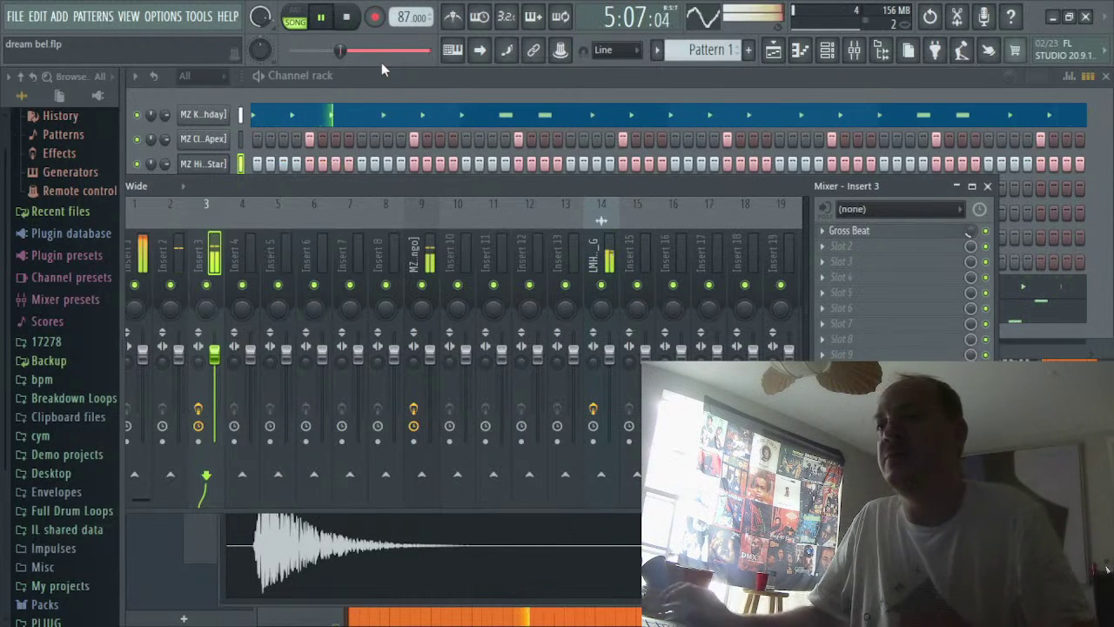
Add an Arcade instrument channel to the channel rack and close its plugin window
left_click(572, 72)
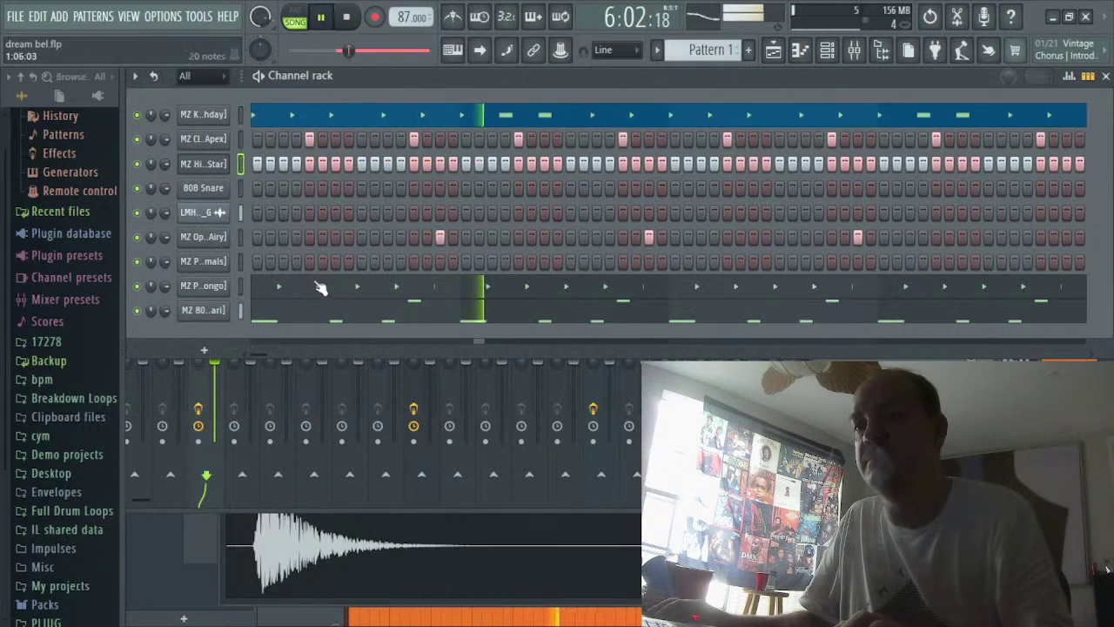
left_click(209, 352)
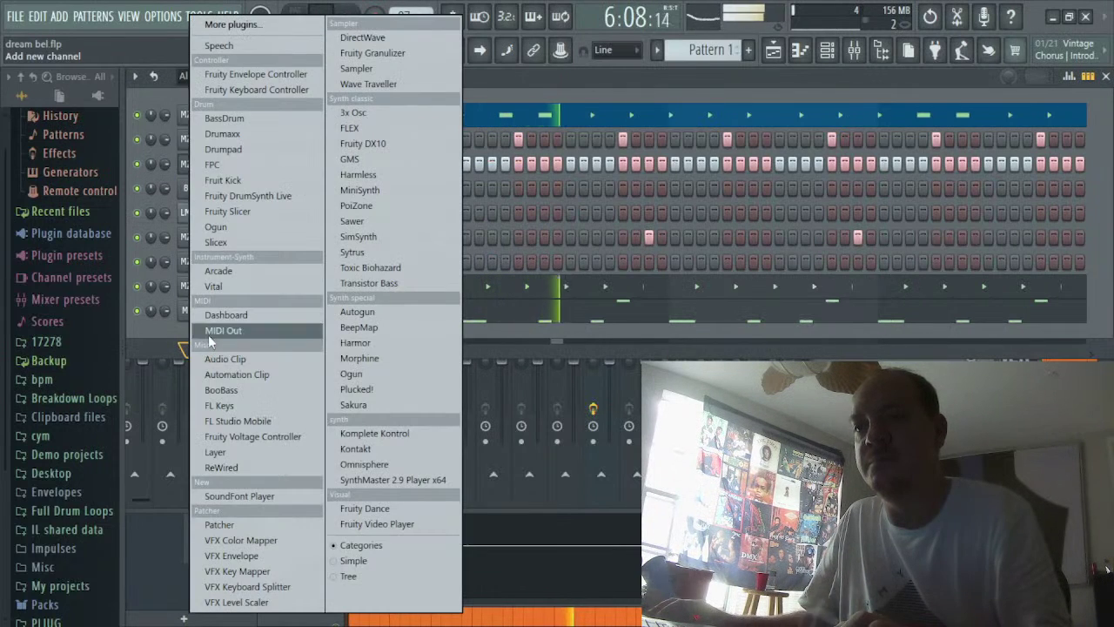
left_click(228, 274)
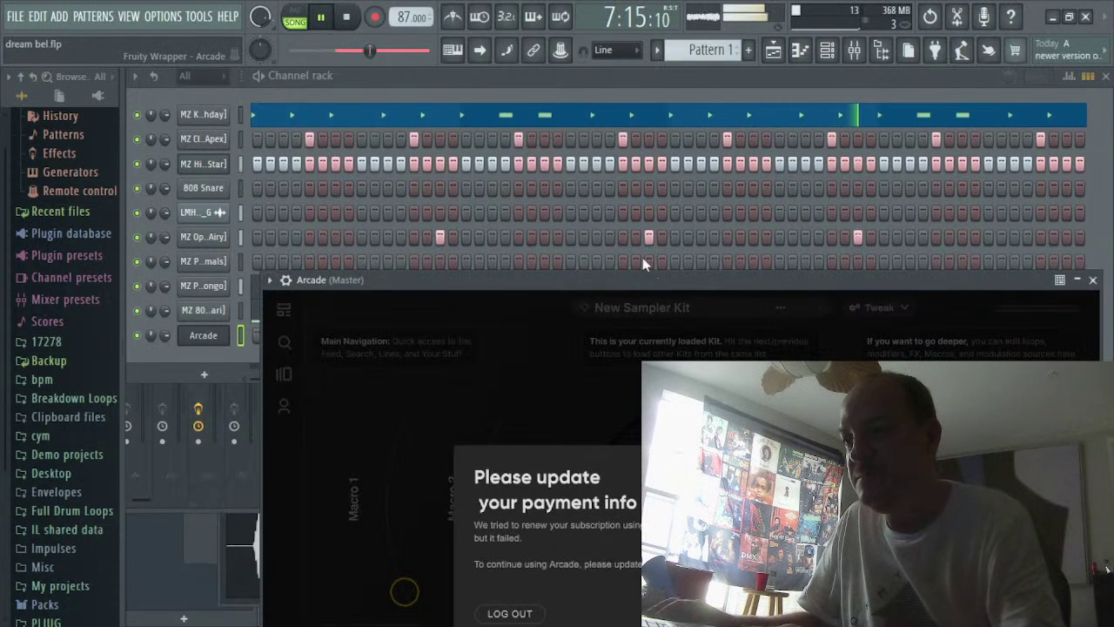
left_click_drag(658, 279, 617, 210)
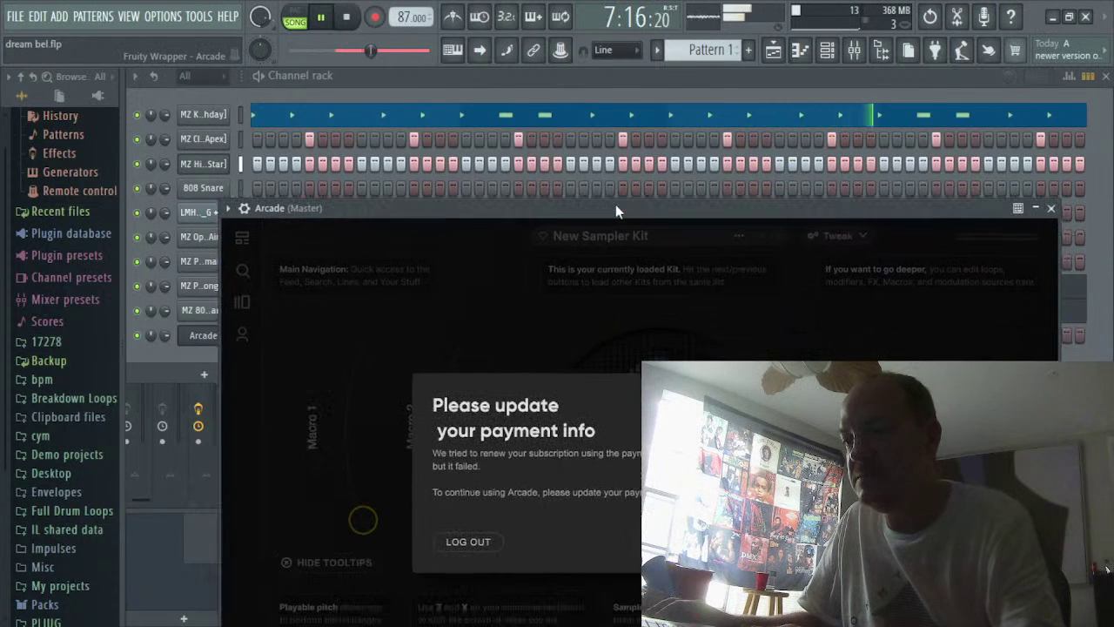
left_click(1052, 211)
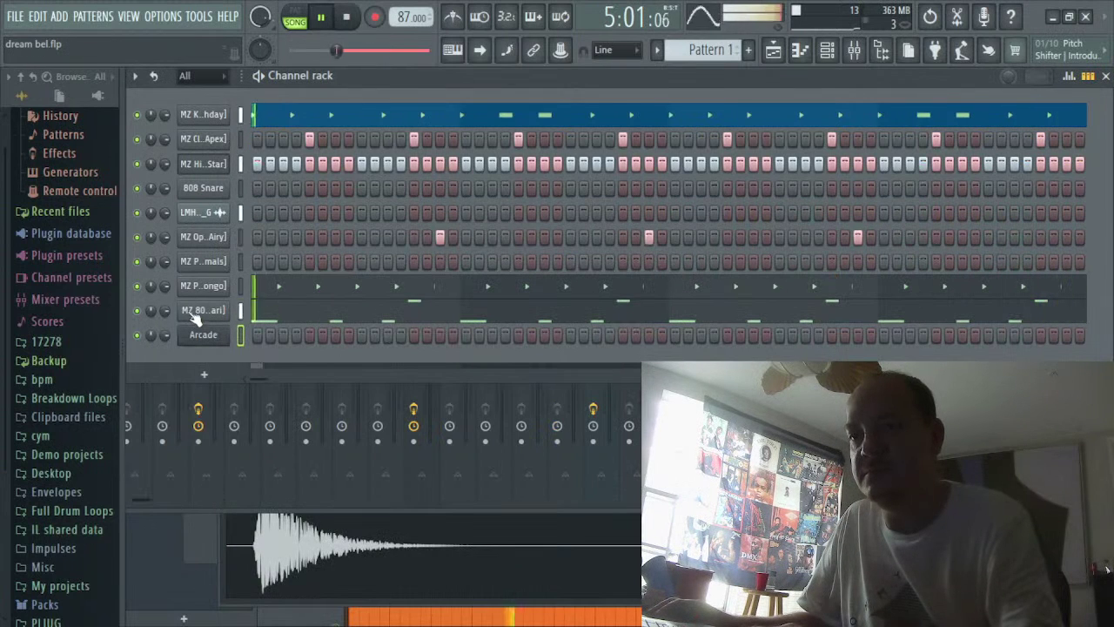
Compare the song at normal and half-speed tempo, switching half speed off, on and off again
right_click(405, 19)
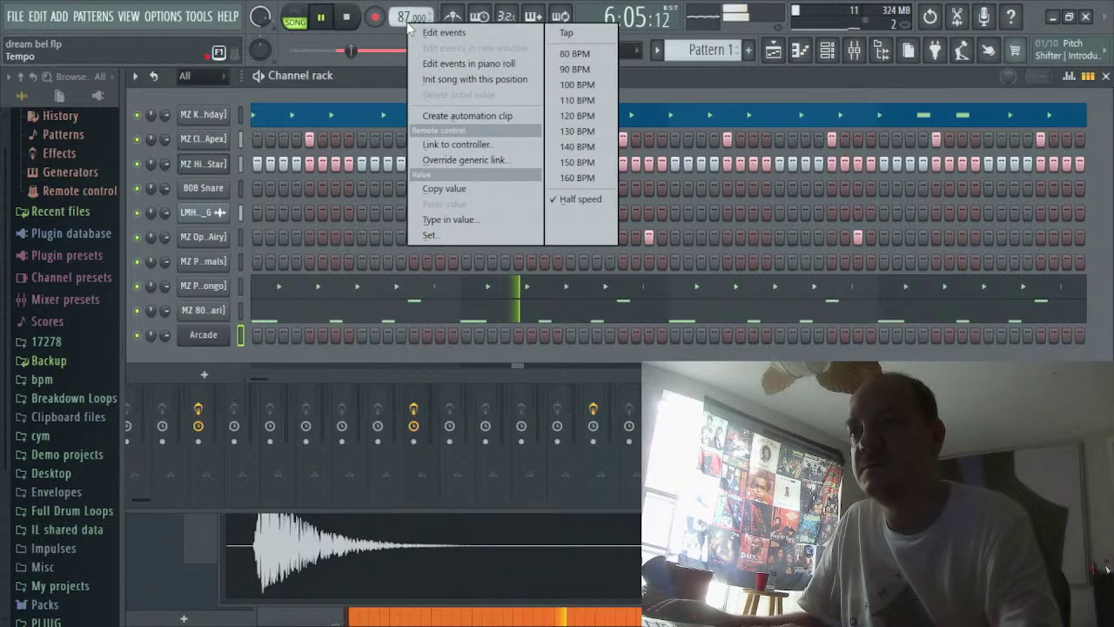
left_click(591, 198)
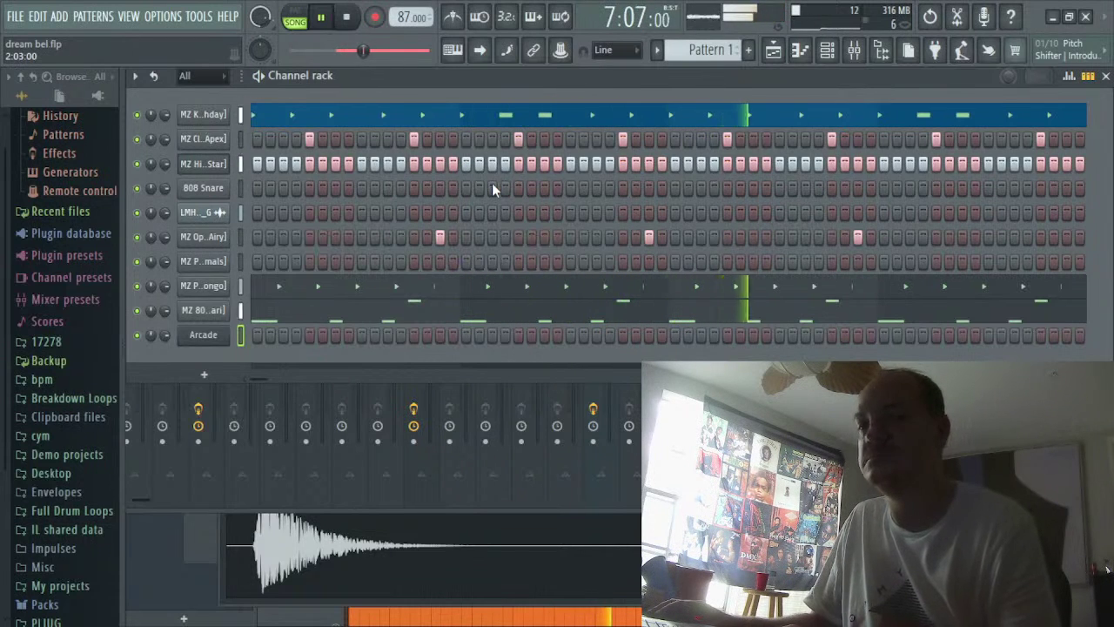
right_click(404, 17)
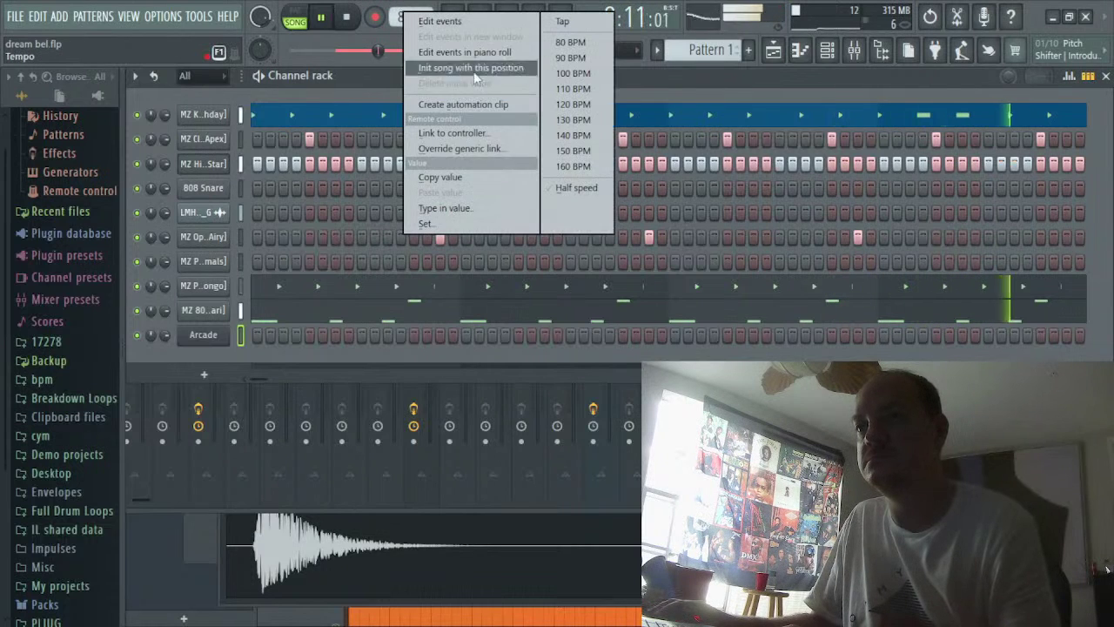
left_click(575, 190)
key("space")
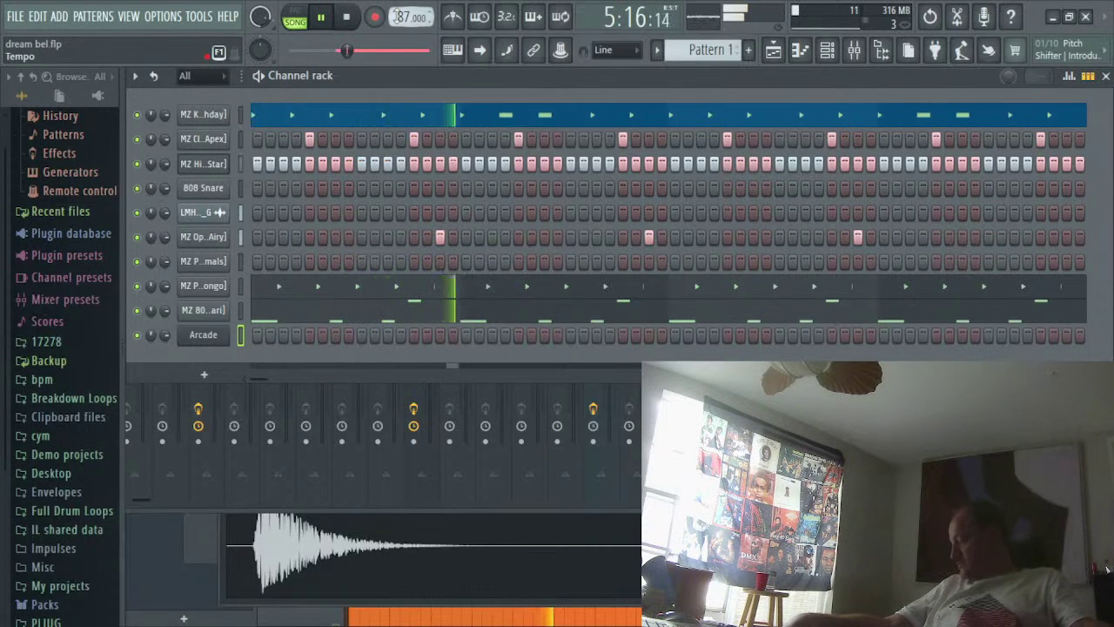
right_click(397, 22)
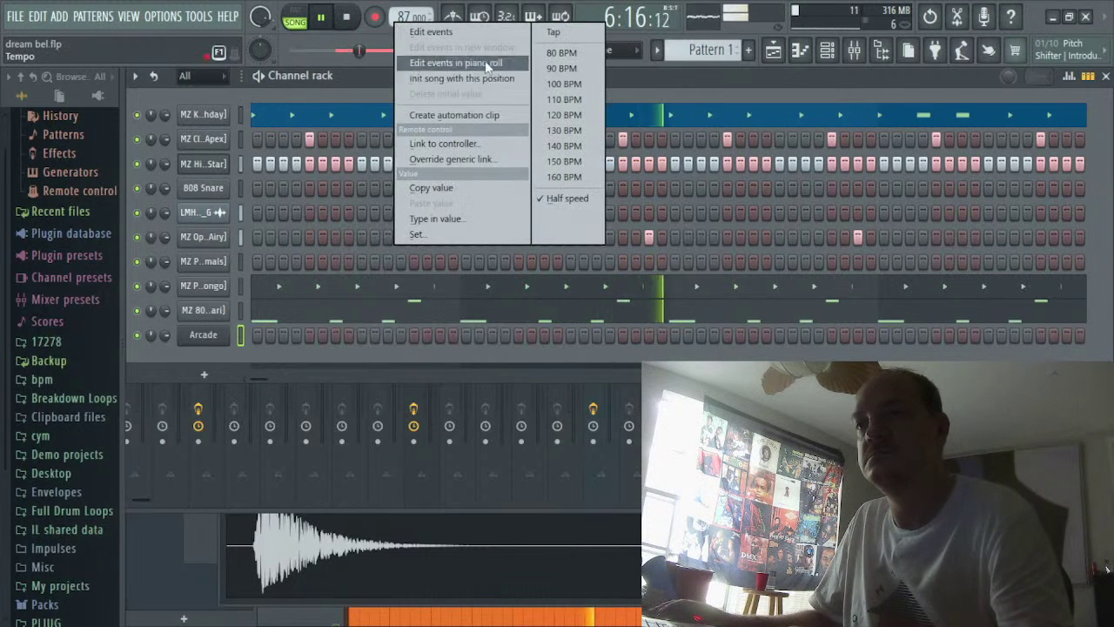
left_click(573, 190)
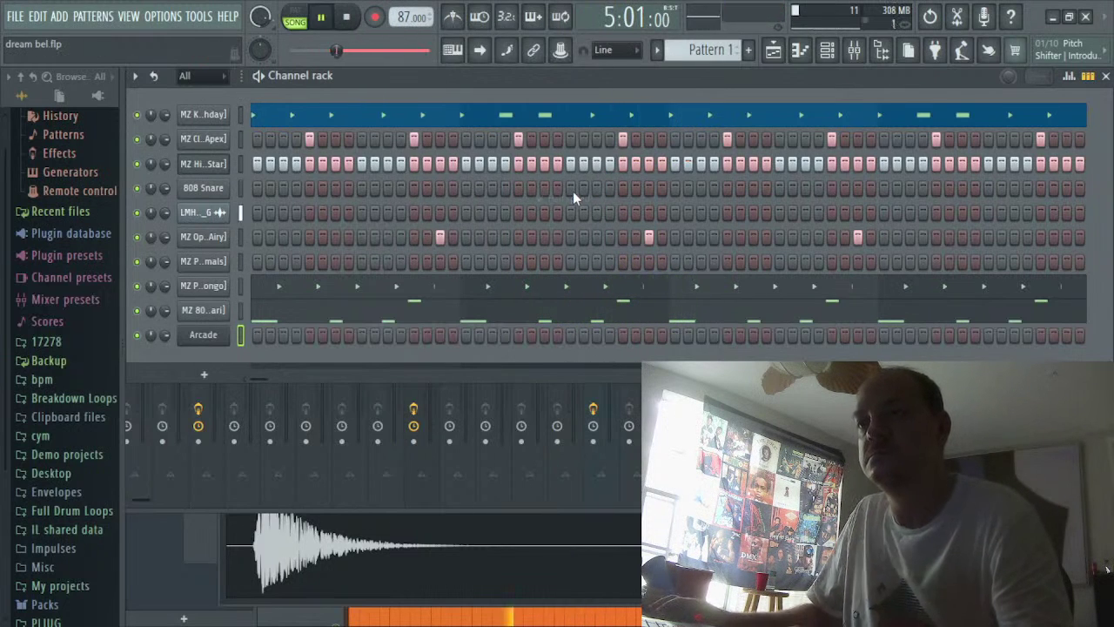
Load Gross Beat into the second effect slot of the bells loop's mixer track, insert 14
left_click(854, 50)
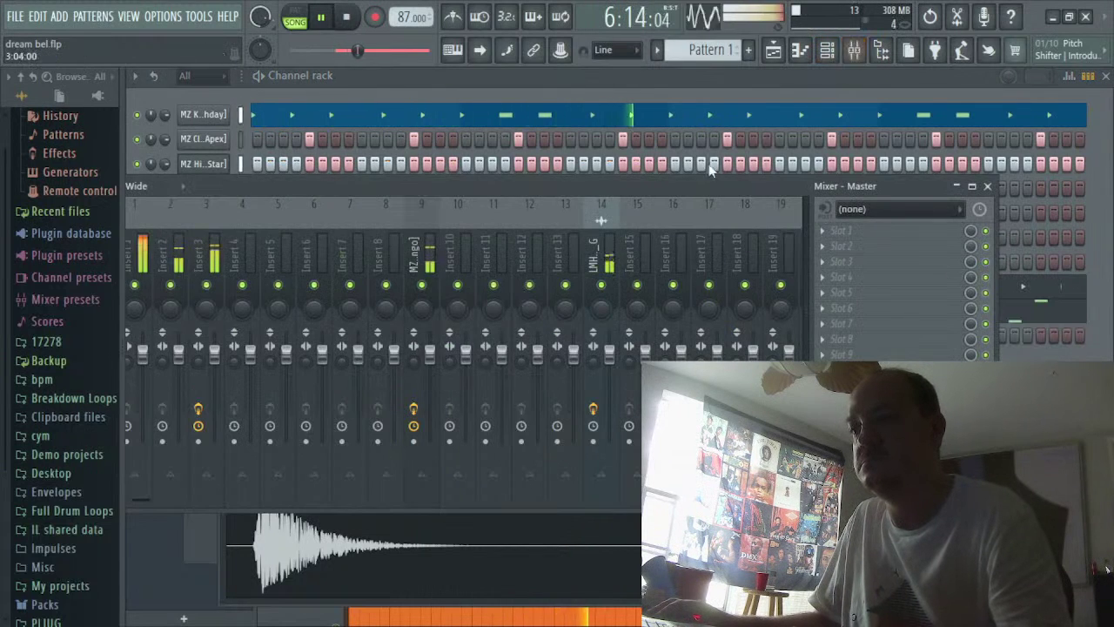
left_click(610, 259)
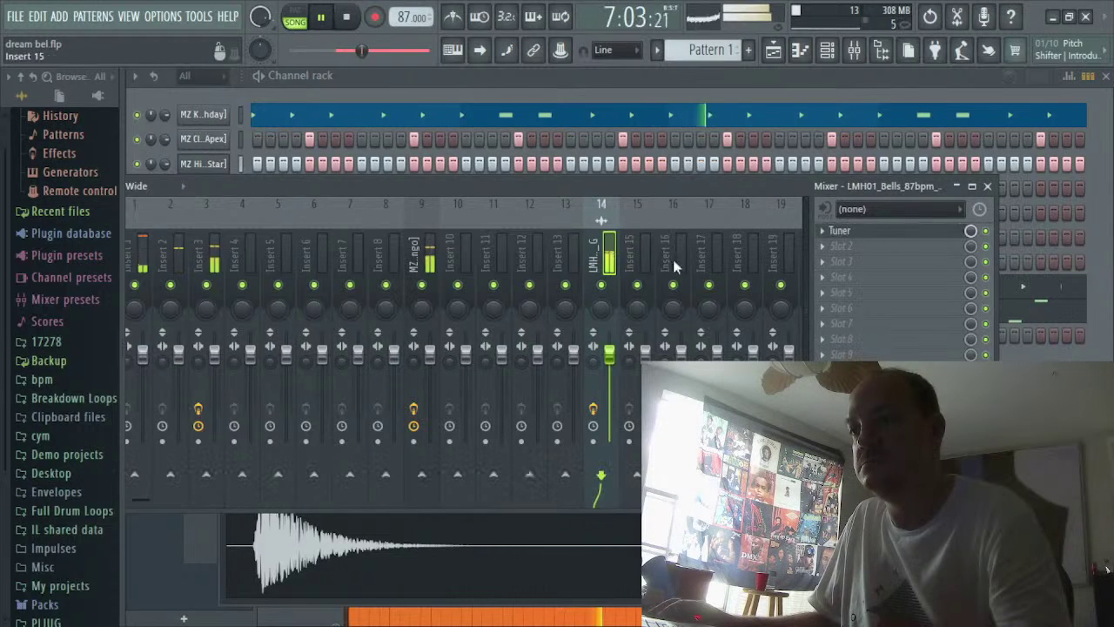
left_click(825, 246)
left_click(613, 276)
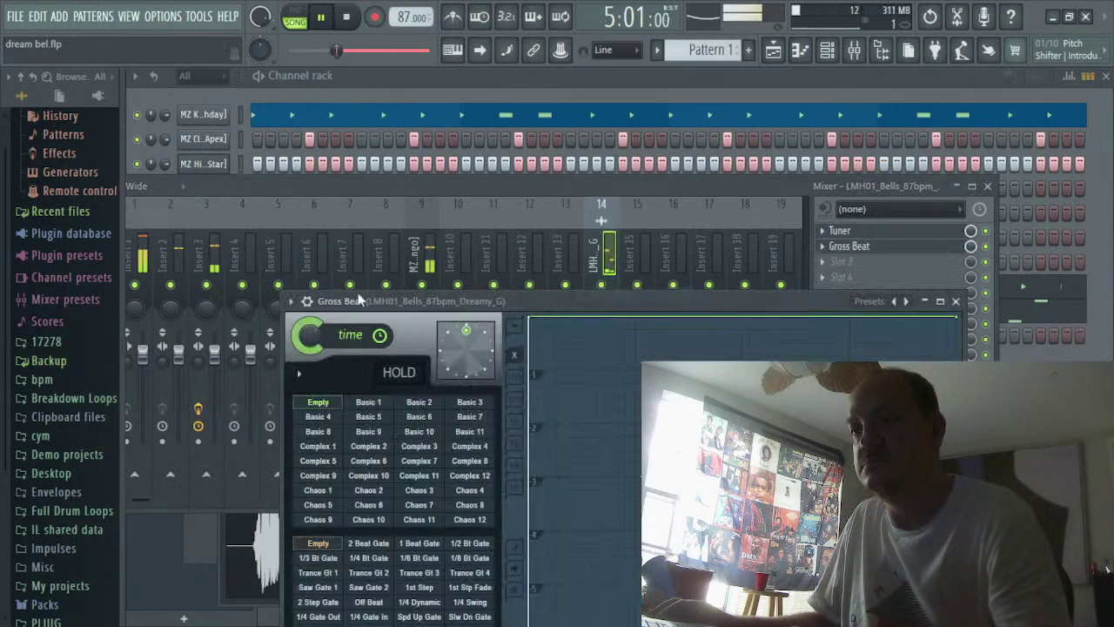
Try the Patterns preset in the bells track's Gross Beat and stop playback
left_click(307, 300)
mouse_move(383, 305)
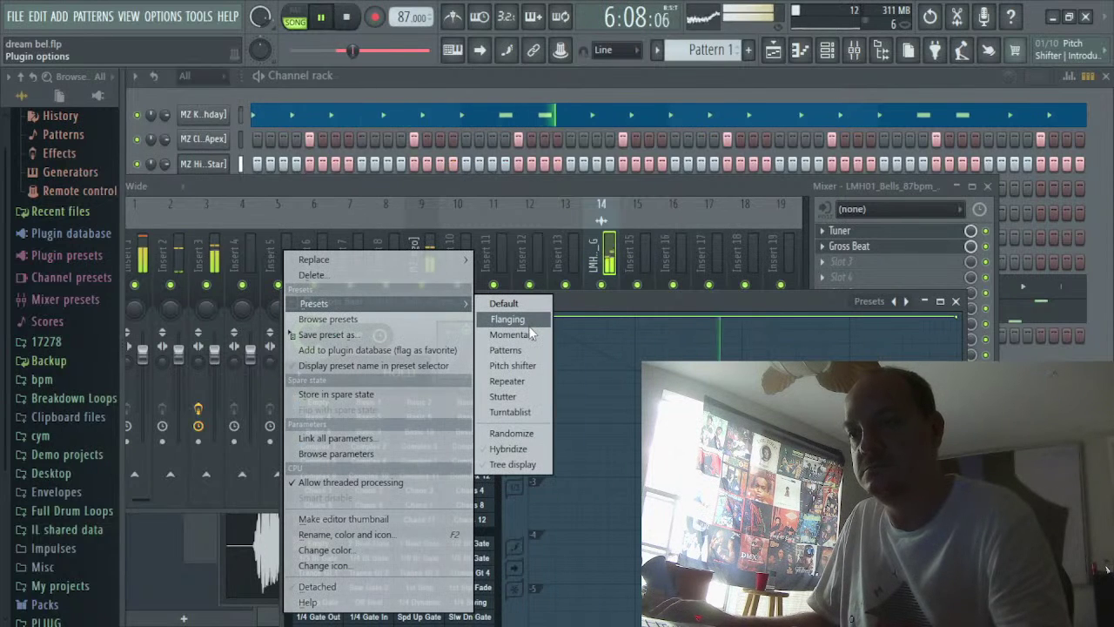
left_click(529, 349)
key("space")
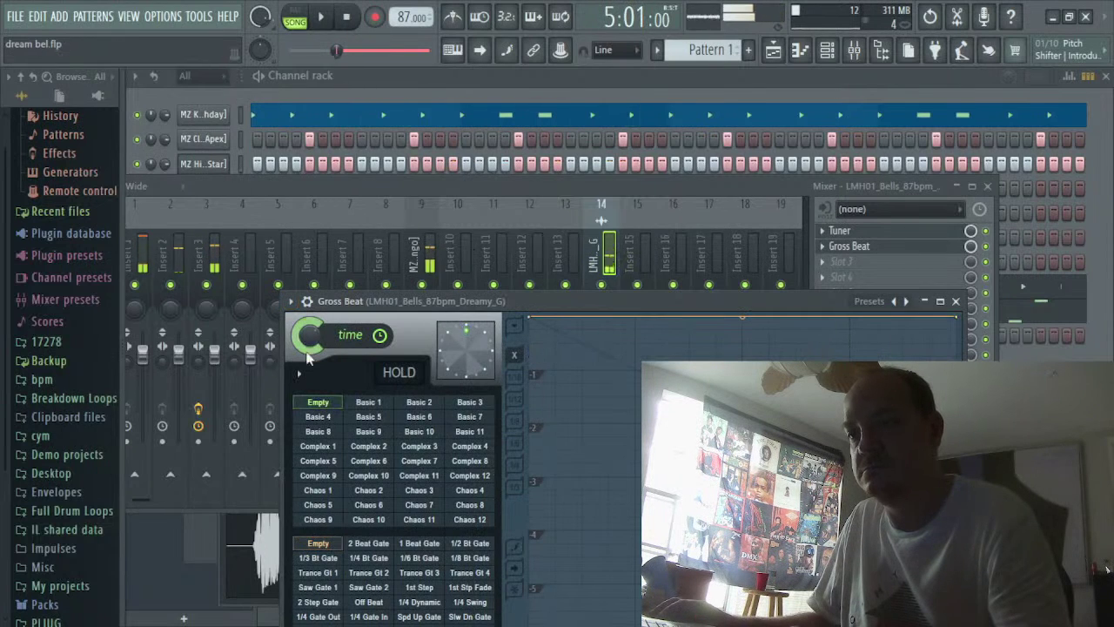
Load the Momentary preset in the bells' Gross Beat, select the 1/2 Speed time slot, play the song and return to the mixer
left_click(291, 303)
mouse_move(397, 304)
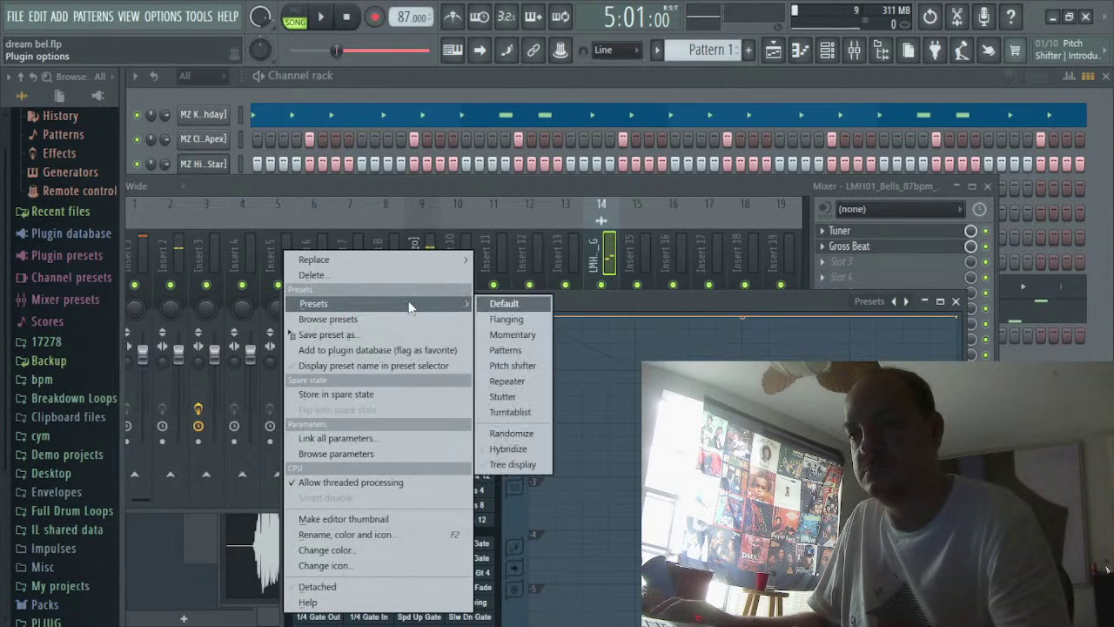
left_click(505, 338)
left_click(427, 506)
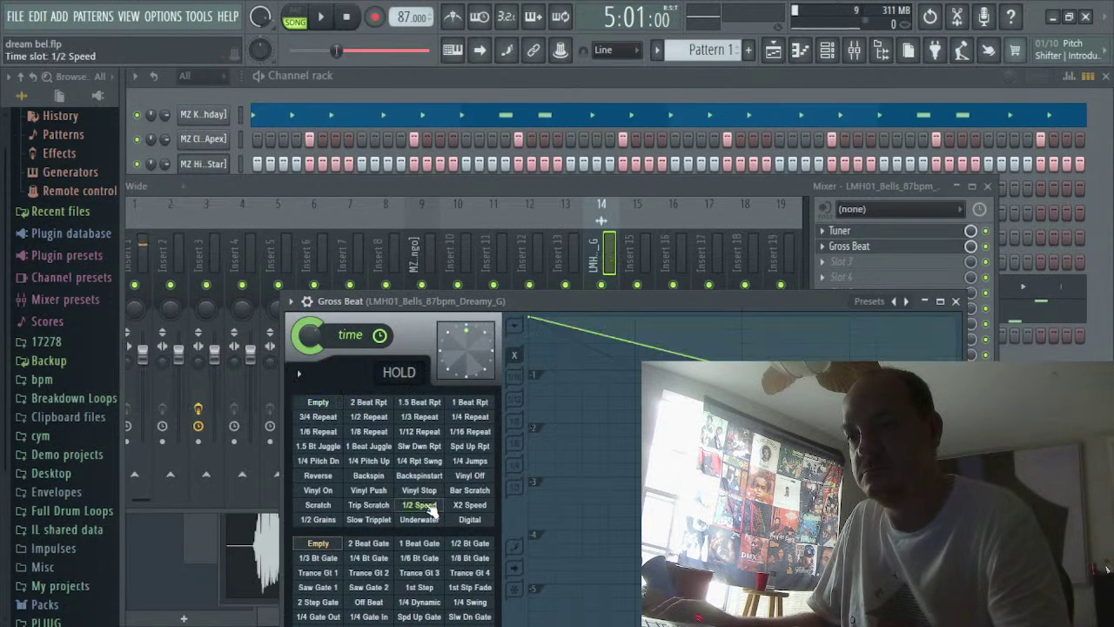
key("space")
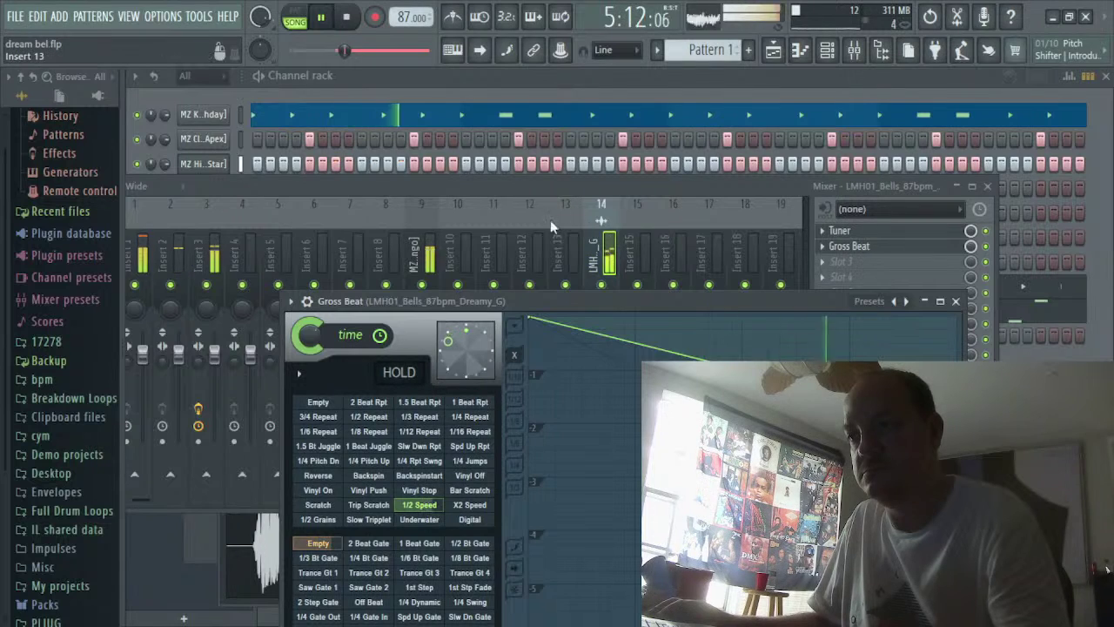
left_click_drag(582, 296, 510, 169)
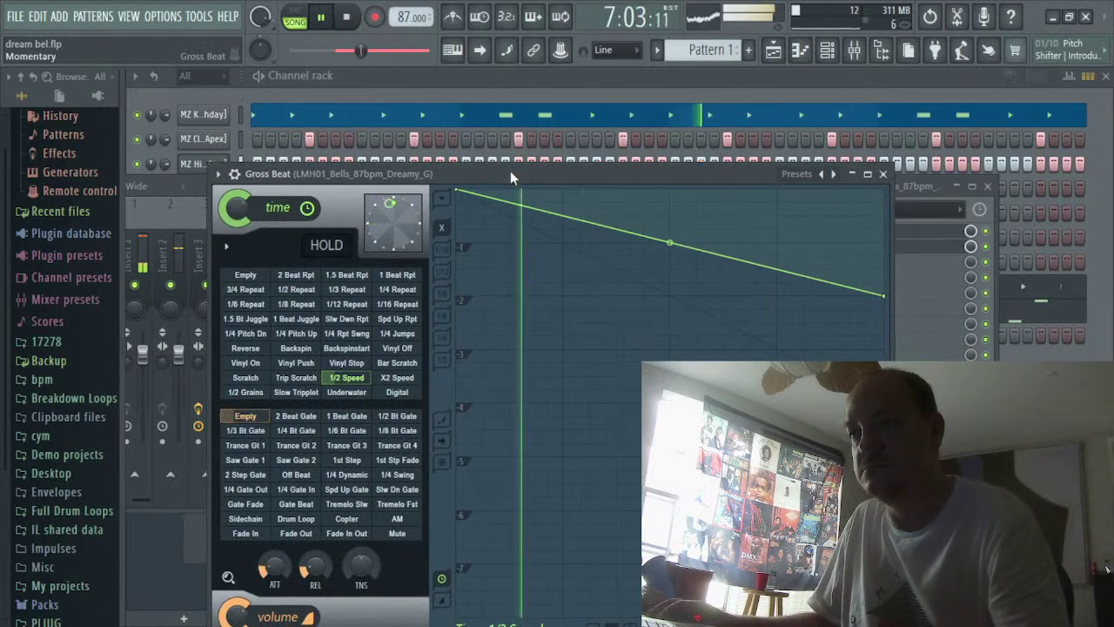
left_click_drag(510, 170, 499, 224)
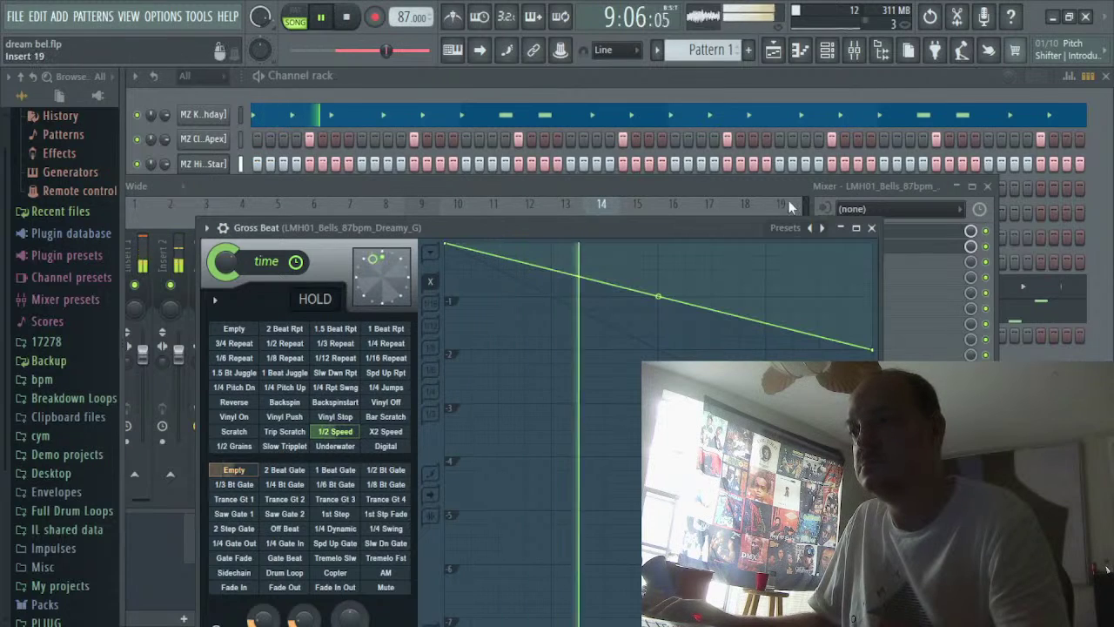
left_click(751, 188)
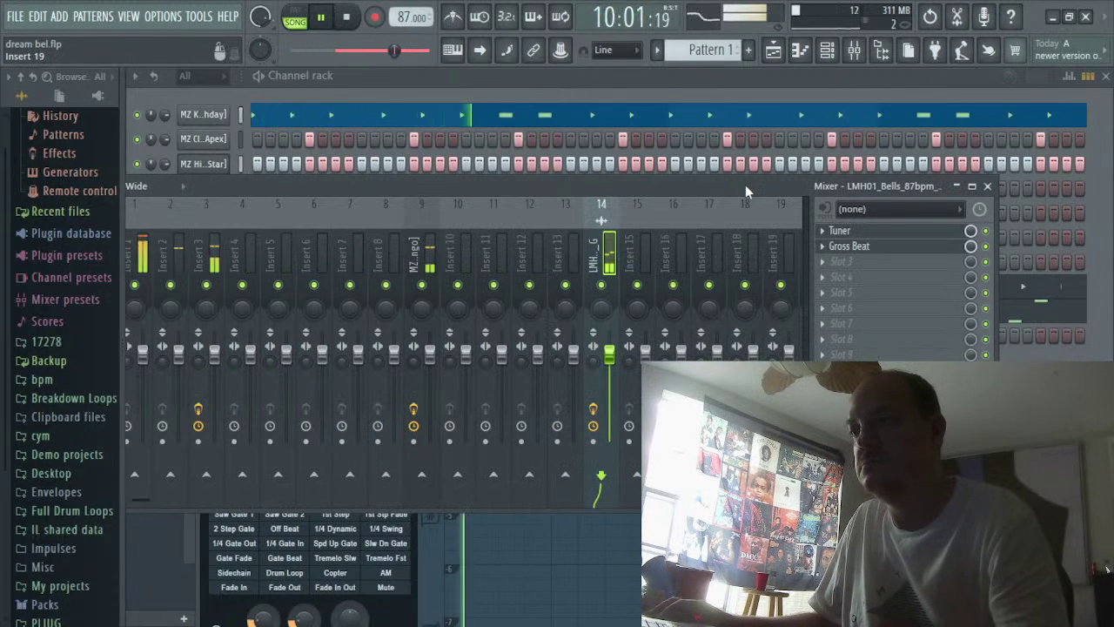
Load Gross Beat into the fourth effect slot of the Calling Bongo percussion's mixer track, insert 9
left_click(827, 52)
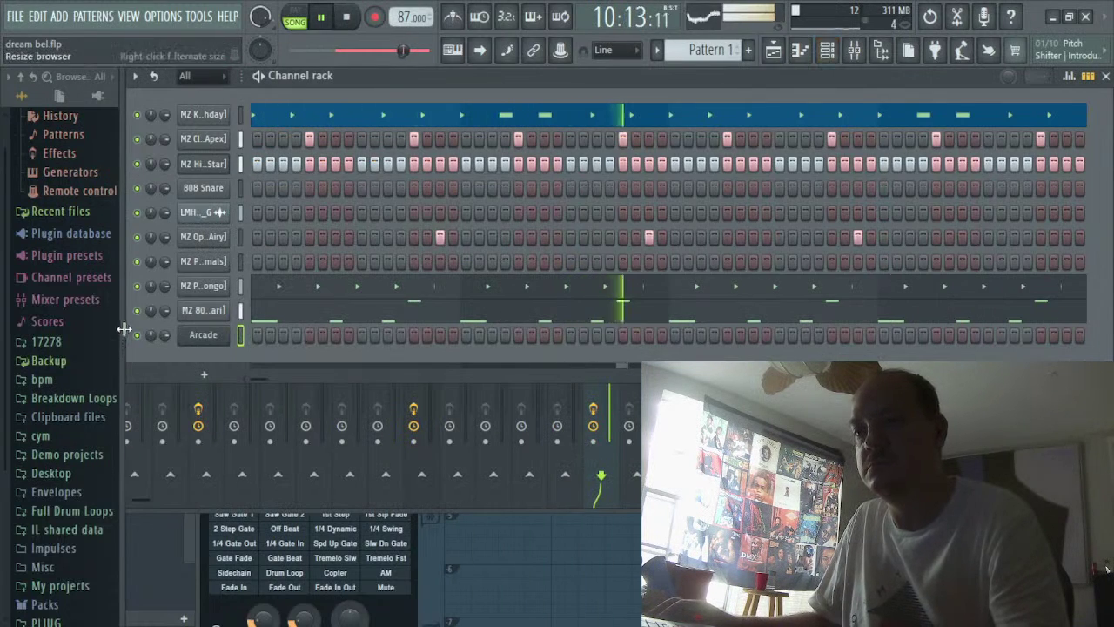
left_click(224, 288)
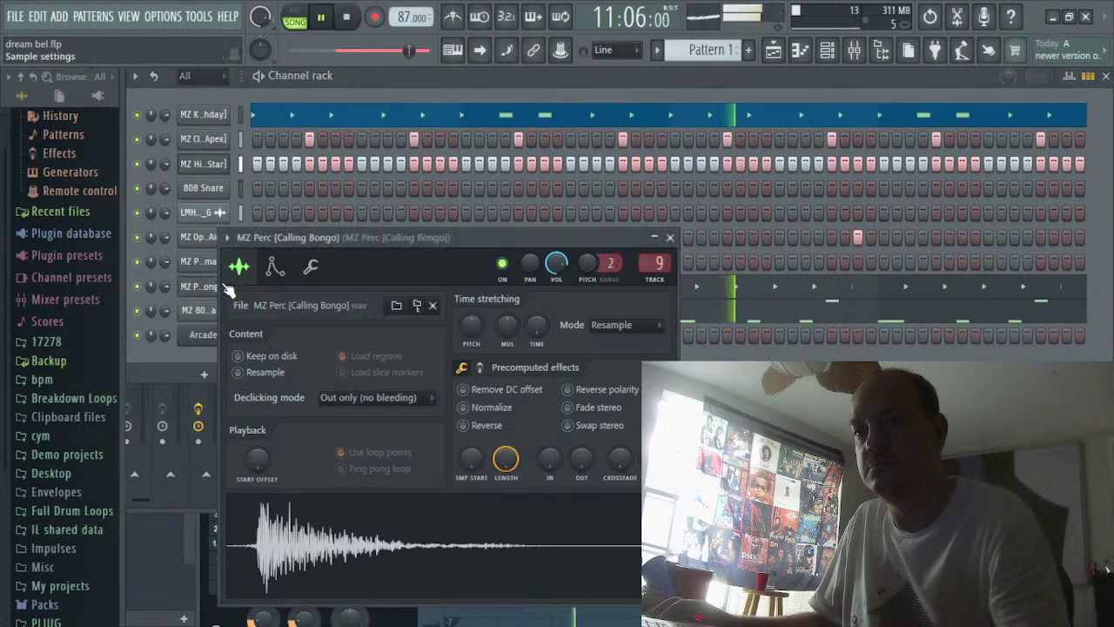
left_click(854, 51)
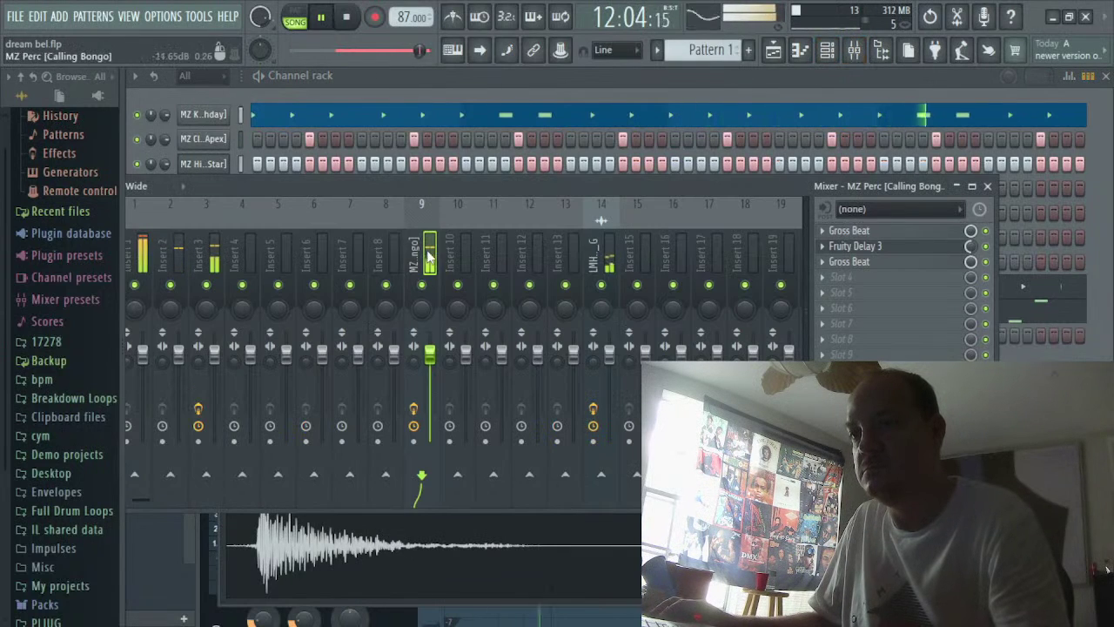
left_click(829, 283)
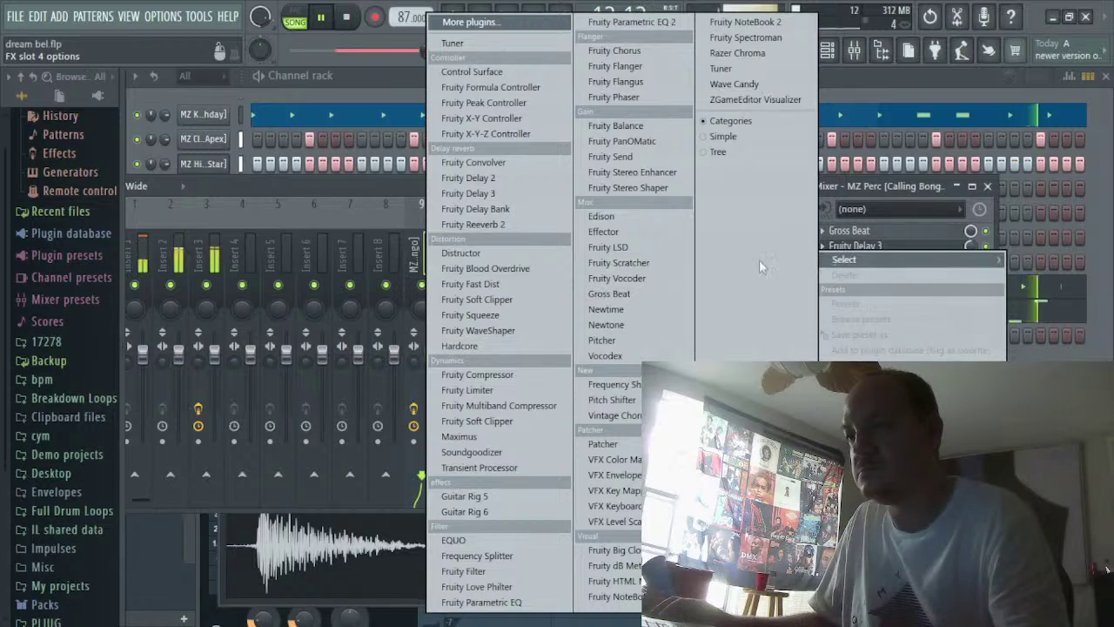
left_click(626, 288)
Load the Momentary preset in the bongo's new Gross Beat and select the 1/2 Speed time slot while the song plays
left_click(306, 302)
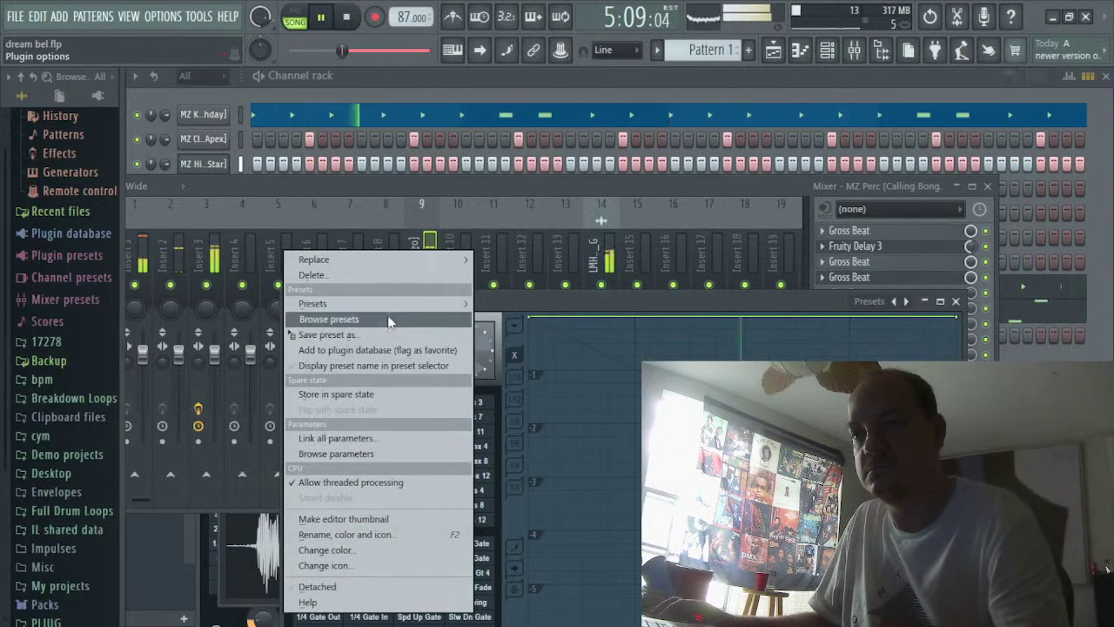
mouse_move(383, 303)
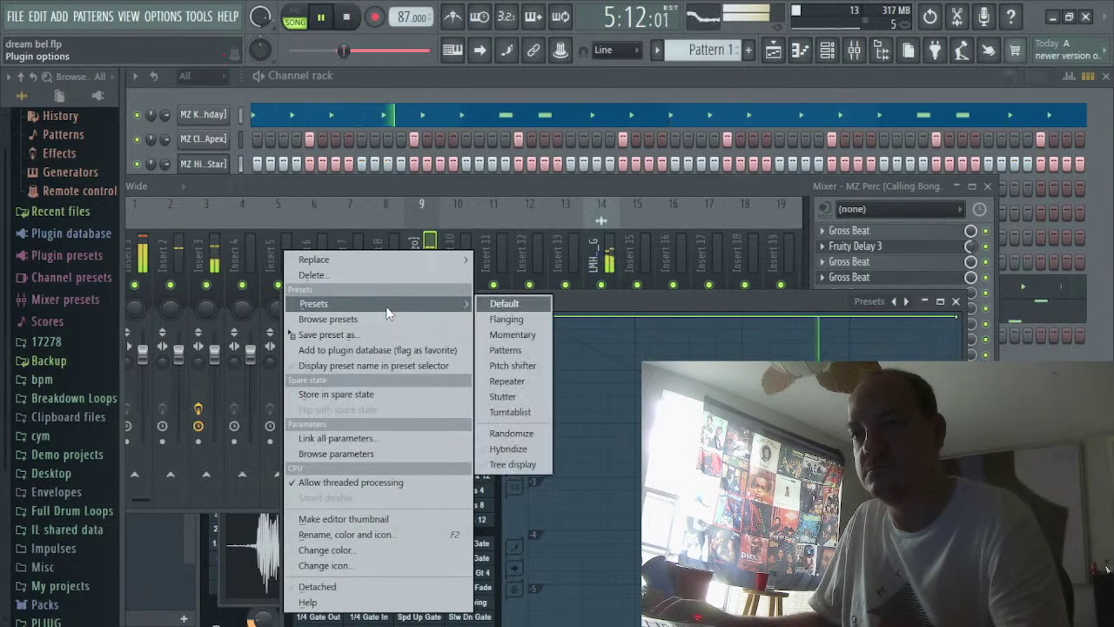
left_click(501, 335)
key("space")
key("space")
left_click_drag(522, 307, 523, 122)
key("space")
key("space")
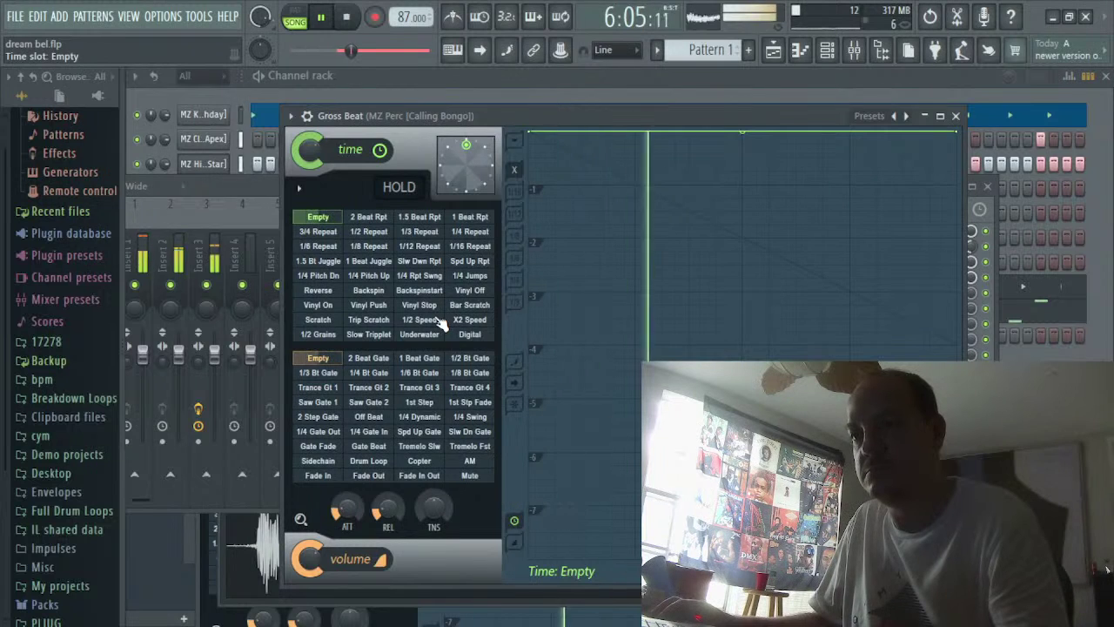
left_click(421, 320)
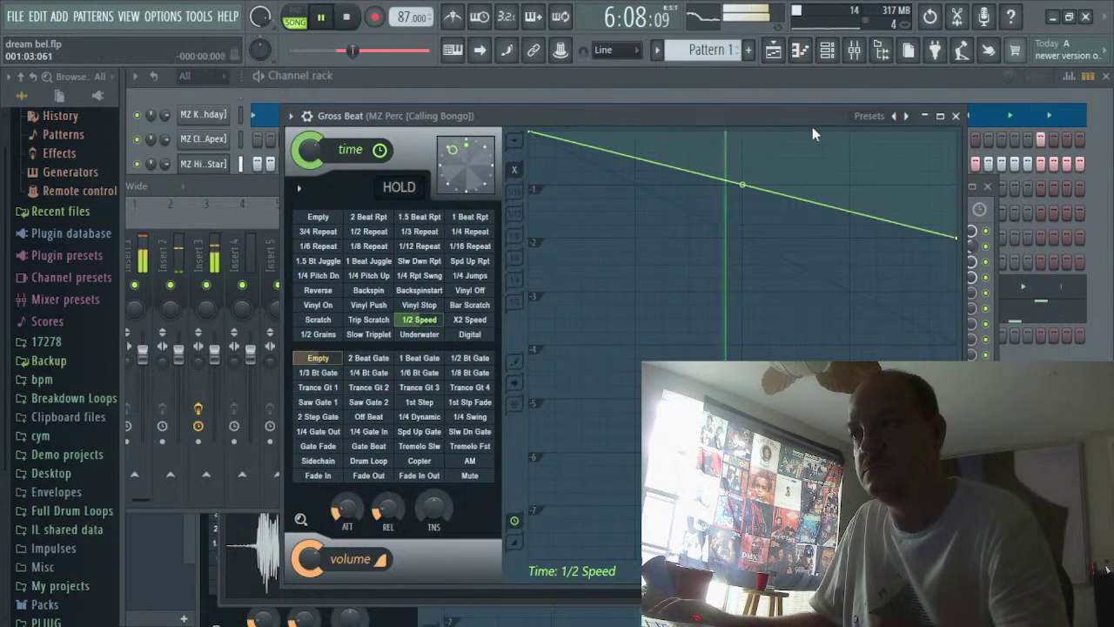
Set the mix level of the Gross Beat in the bongo track's fourth slot to 35%
left_click_drag(799, 116, 638, 121)
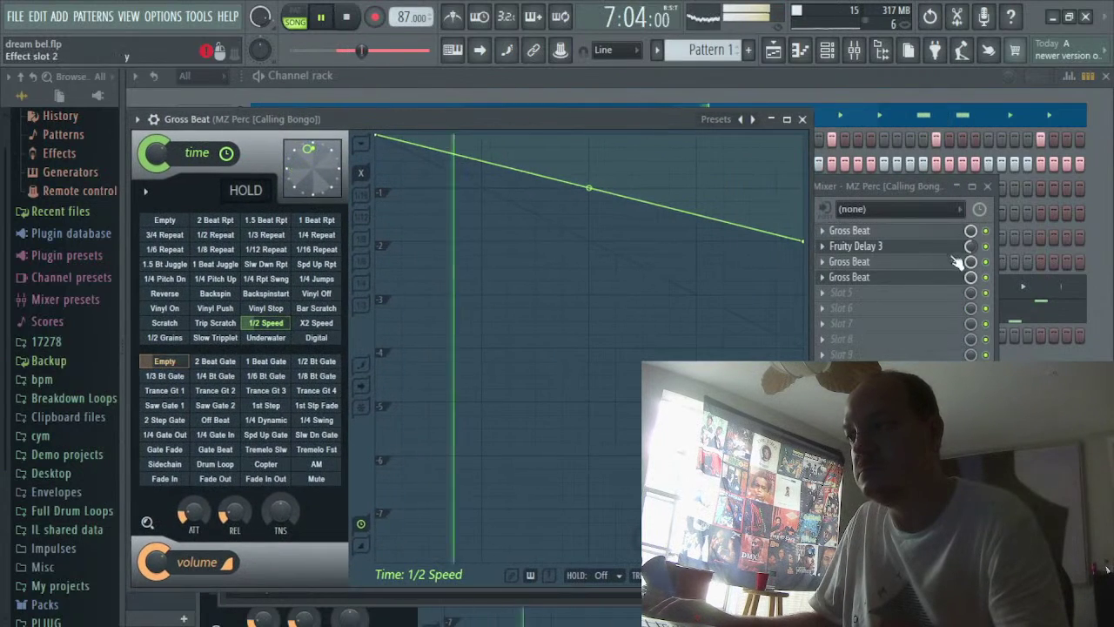
key("F9")
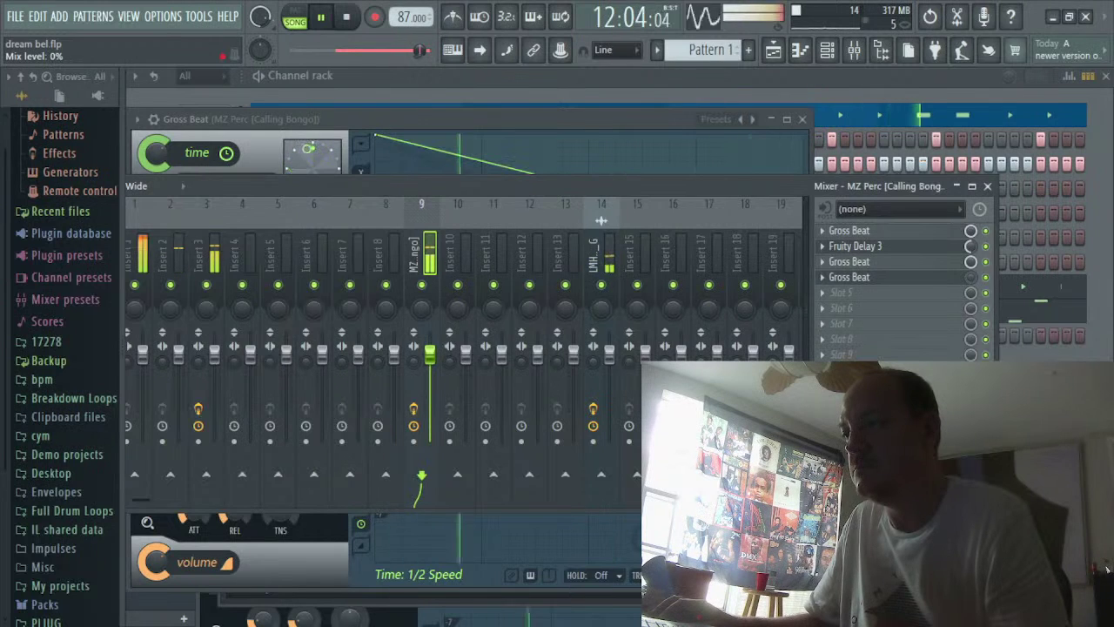
left_click_drag(970, 277, 970, 258)
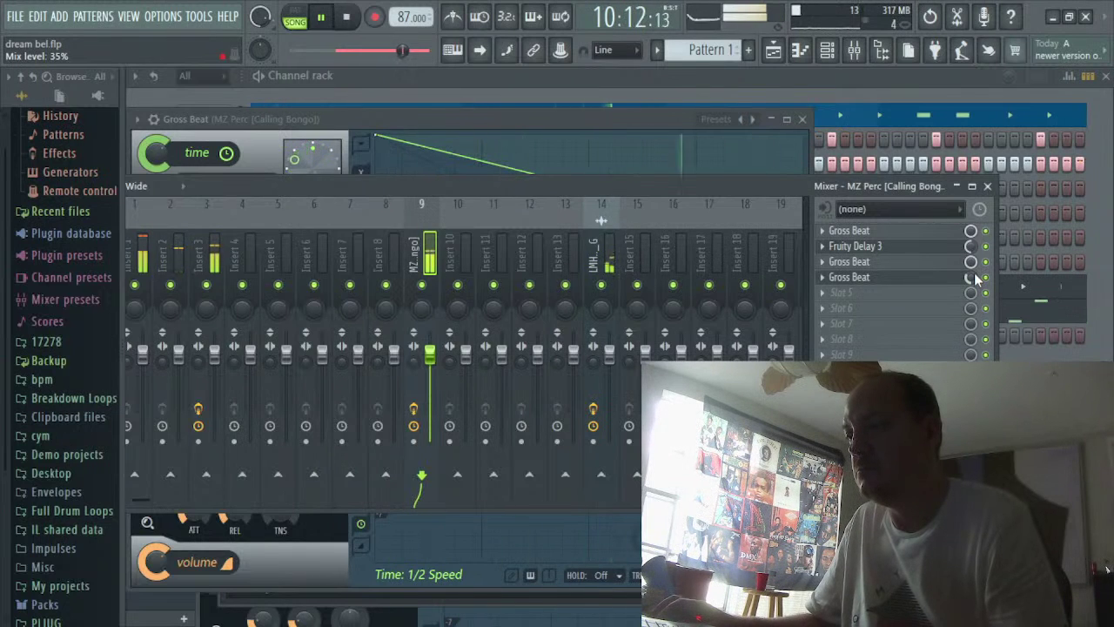
Load a second Gross Beat into the third effect slot of the bells loop's mixer track, insert 14
left_click(605, 257)
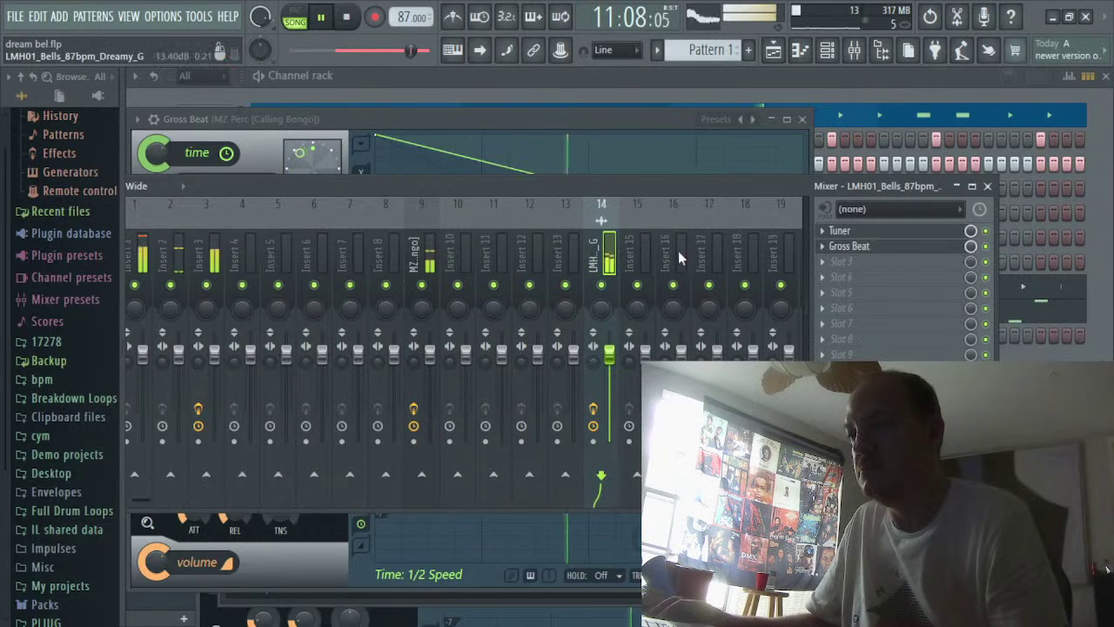
left_click(907, 249)
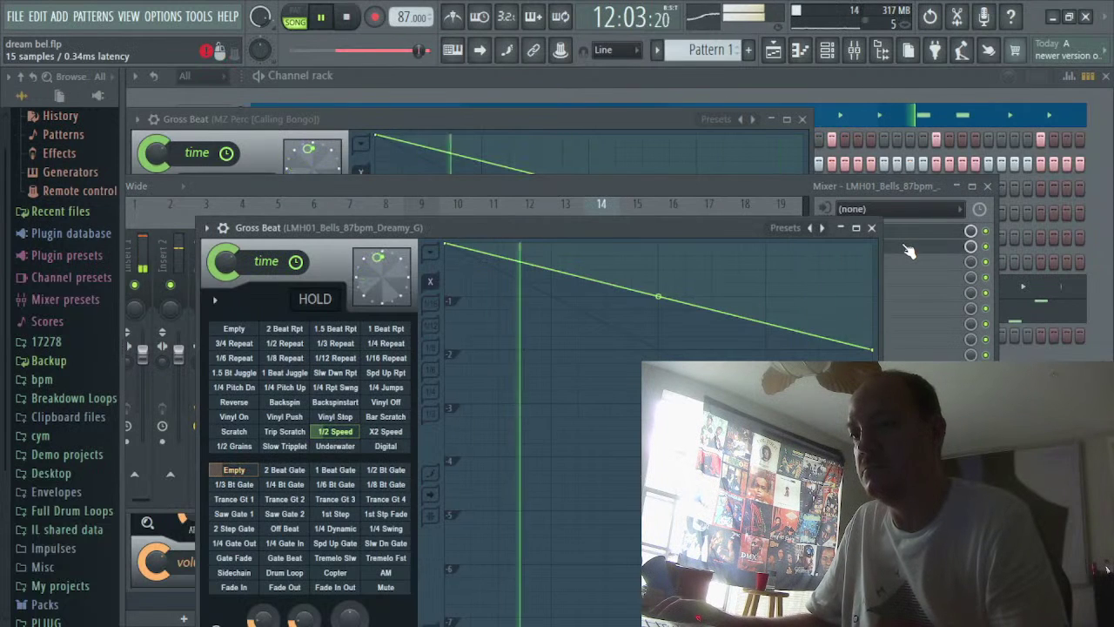
left_click(666, 184)
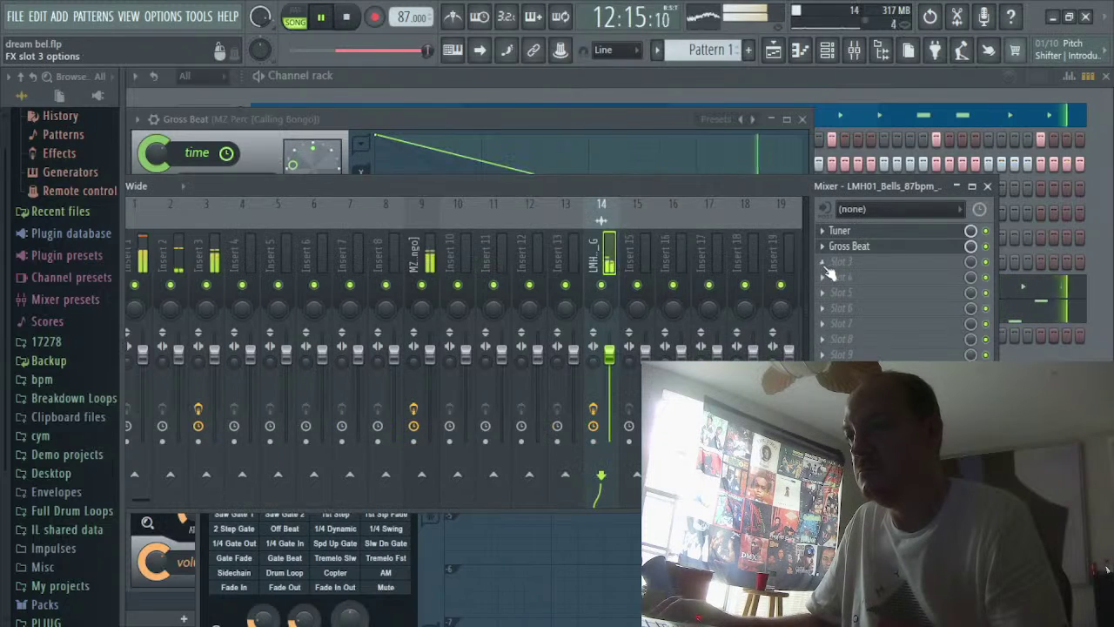
left_click(829, 272)
left_click(620, 293)
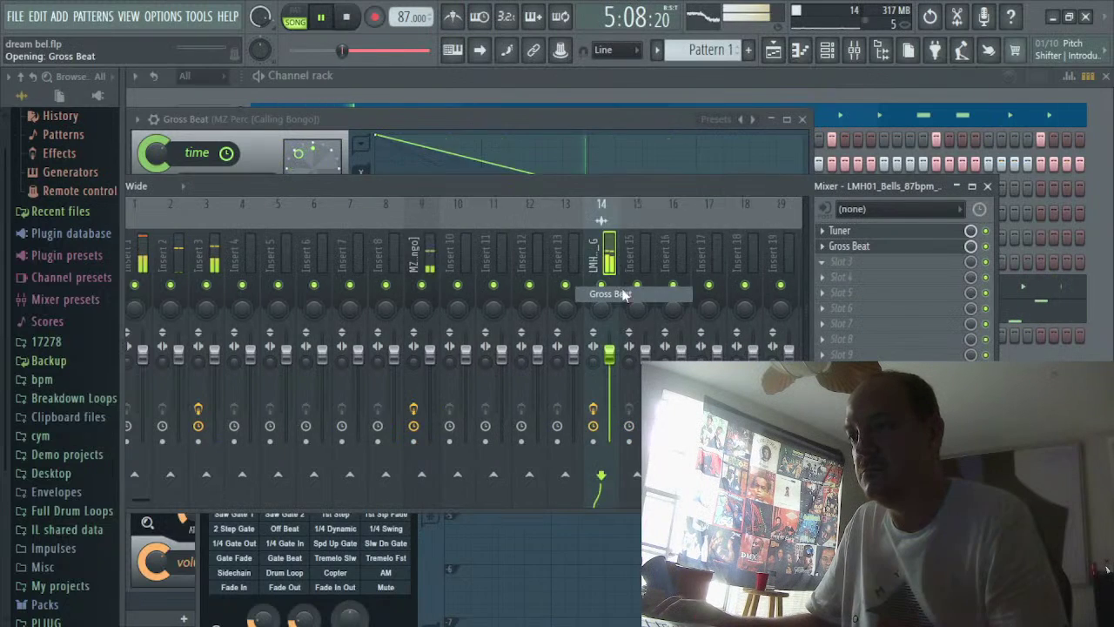
key("space")
key("space")
Load the Momentary preset in the Gross Beat of the bells' third effect slot and play the song
left_click(142, 153)
mouse_move(261, 214)
left_click(376, 248)
key("space")
key("space")
Reduce the mix level of the half-speed Gross Beat in the bells' second effect slot to 32%
left_click(884, 262)
left_click(886, 263)
left_click(901, 249)
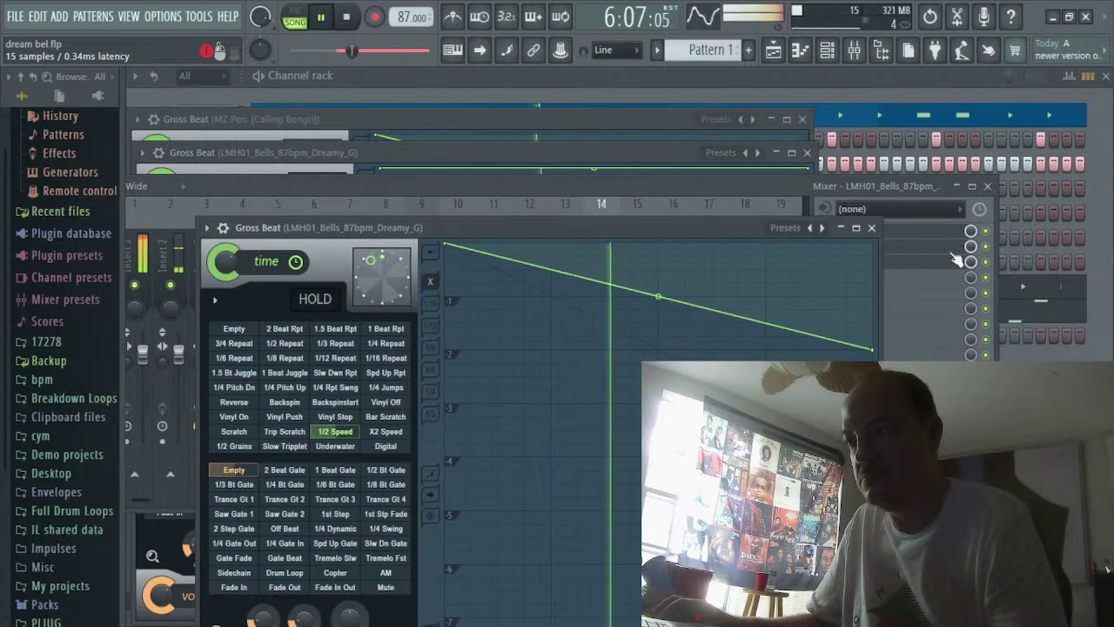
left_click(953, 259)
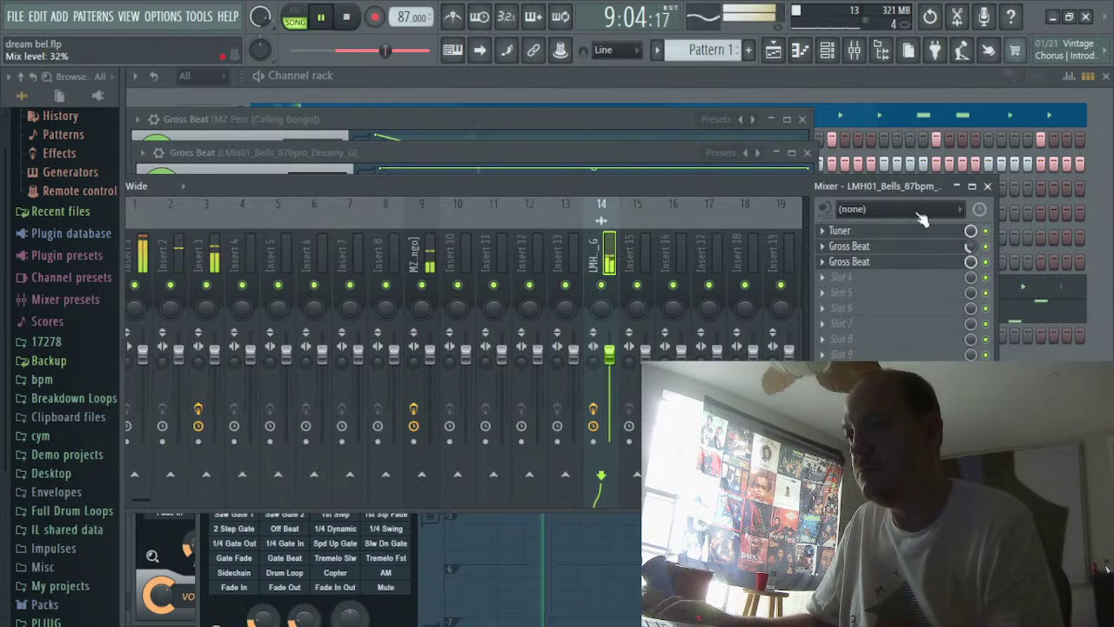
Load another Gross Beat into the fifth effect slot of the Calling Bongo track, insert 9, and stop playback
left_click(827, 50)
key("space")
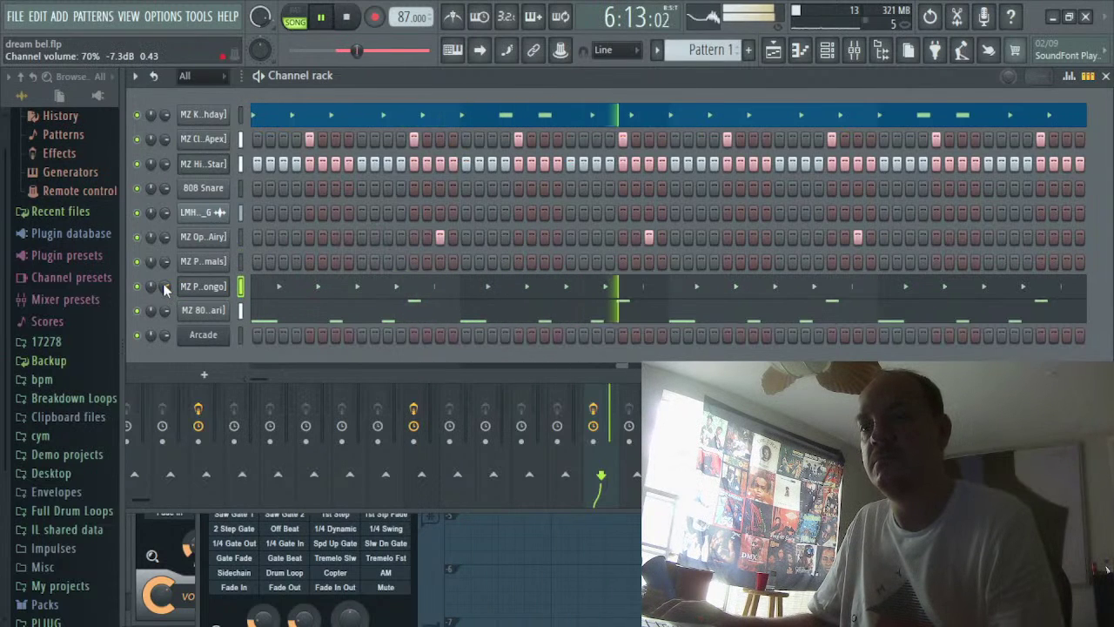
left_click(854, 50)
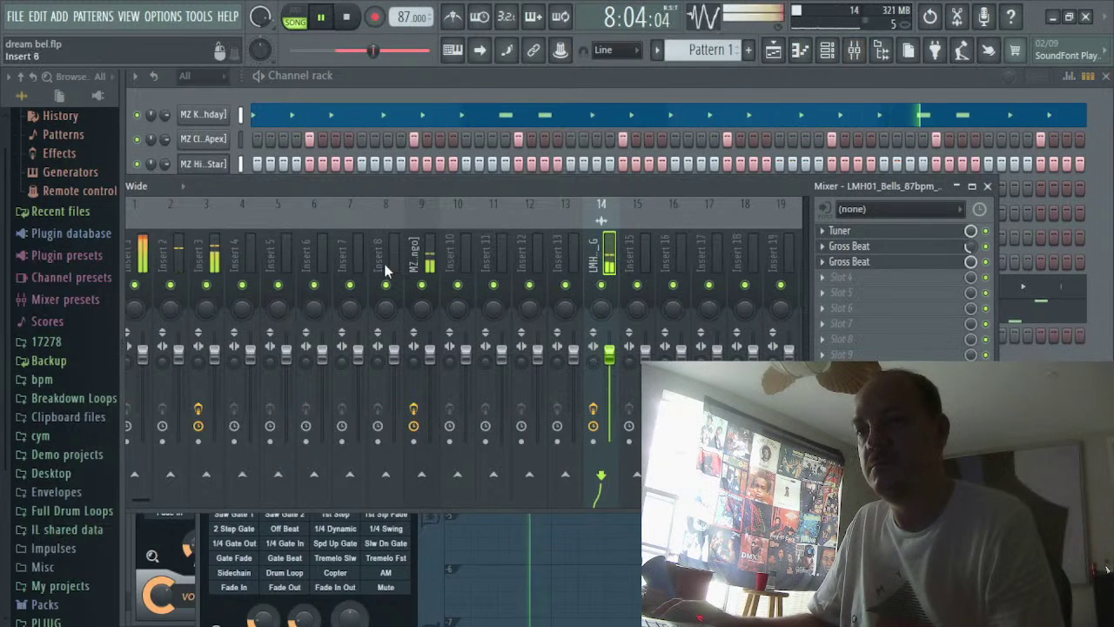
left_click(421, 261)
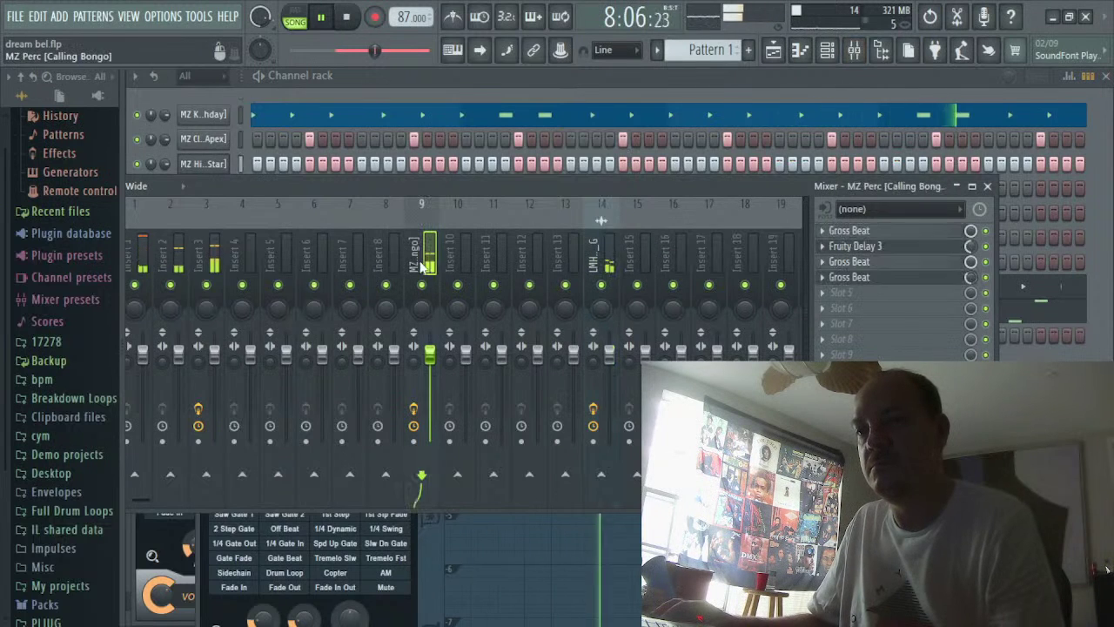
left_click(824, 292)
mouse_move(850, 259)
left_click(611, 294)
key("space")
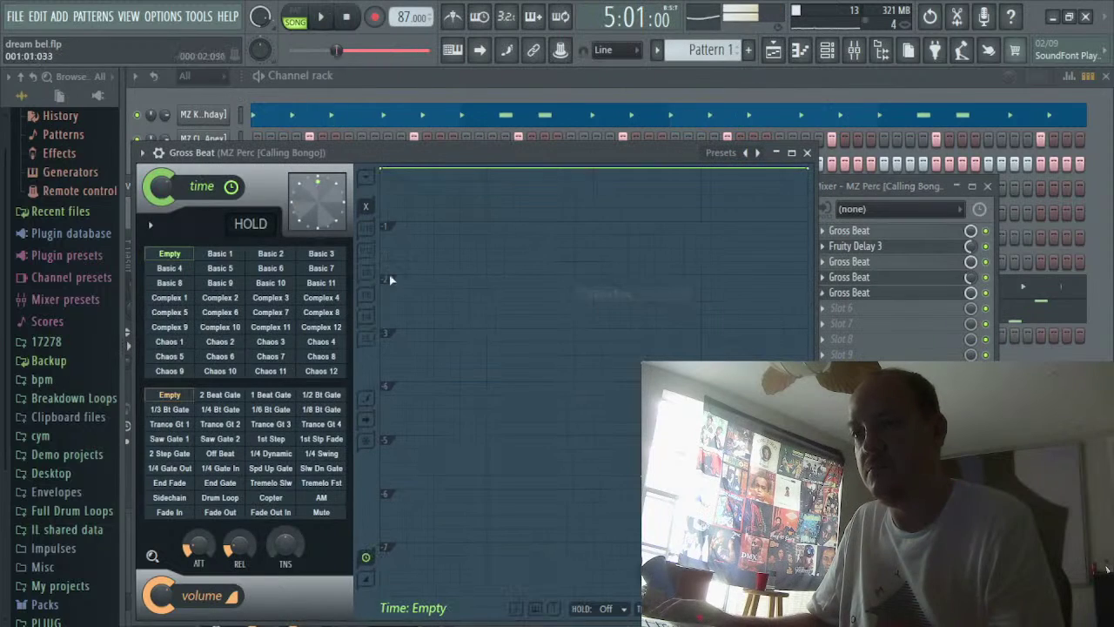
Load the Momentary preset in the bongo's fifth-slot Gross Beat and audition the 1/2 Repeat and 3/4 Repeat time slots
left_click(142, 154)
mouse_move(174, 214)
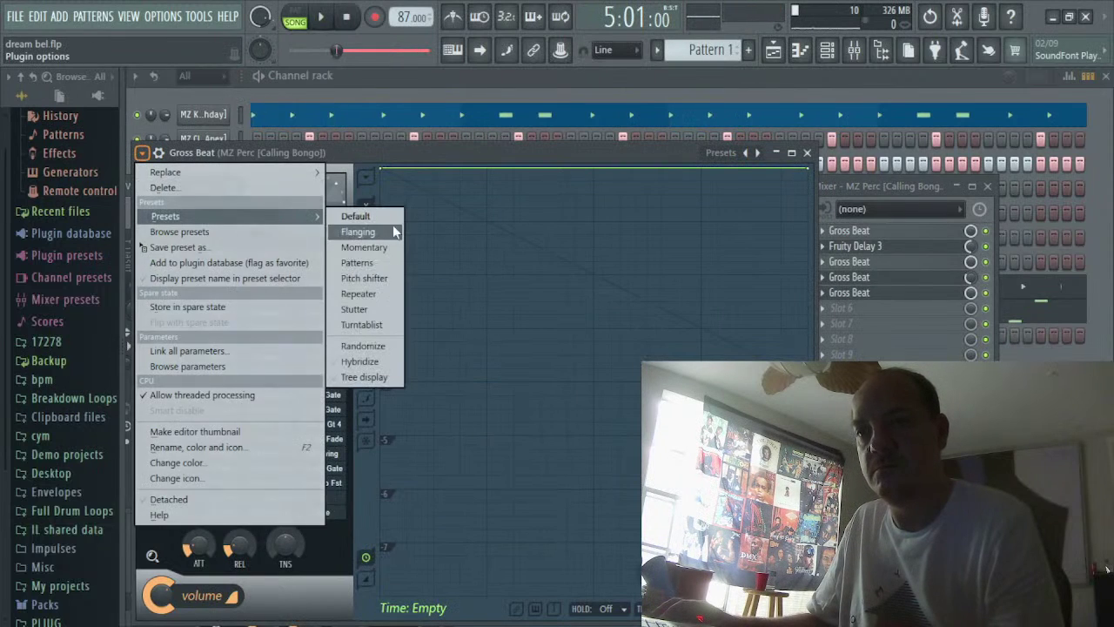
left_click(366, 247)
left_click(179, 269)
key("space")
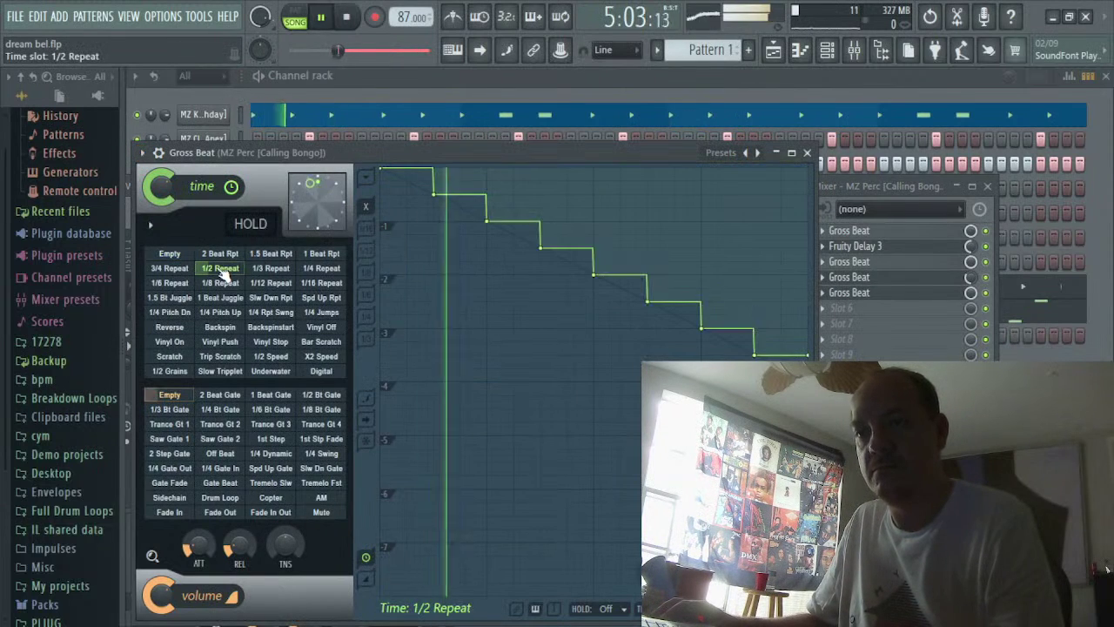
key("space")
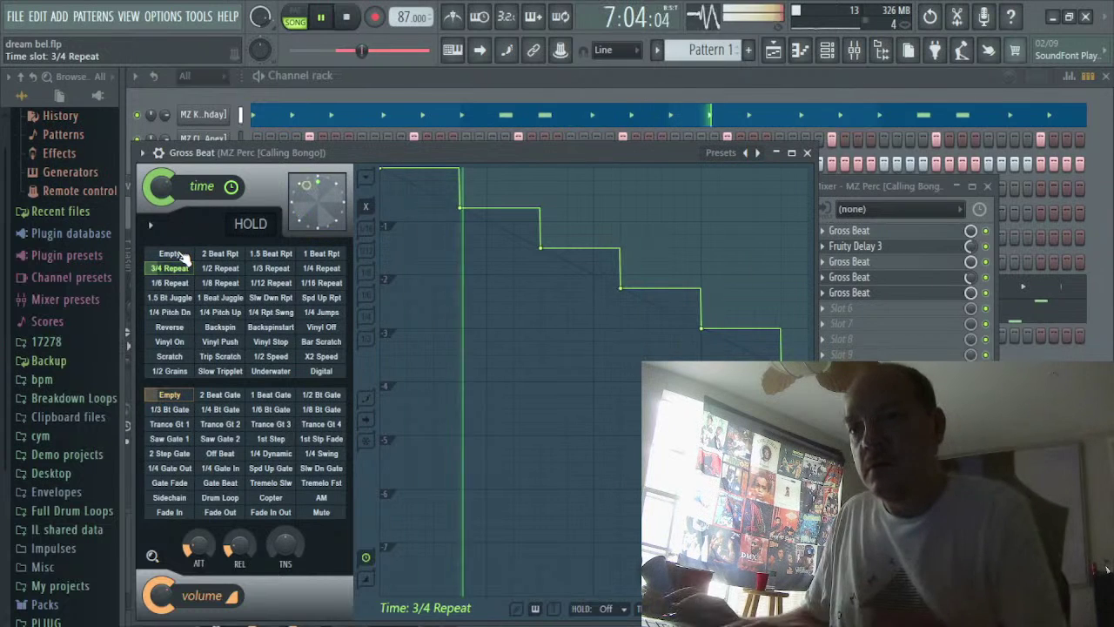
Alternate the bongo's Gross Beat between Empty and the 1/2, 1/4 and 3/4 Repeat time slots during playback, ending on 1/2 Repeat
left_click(171, 254)
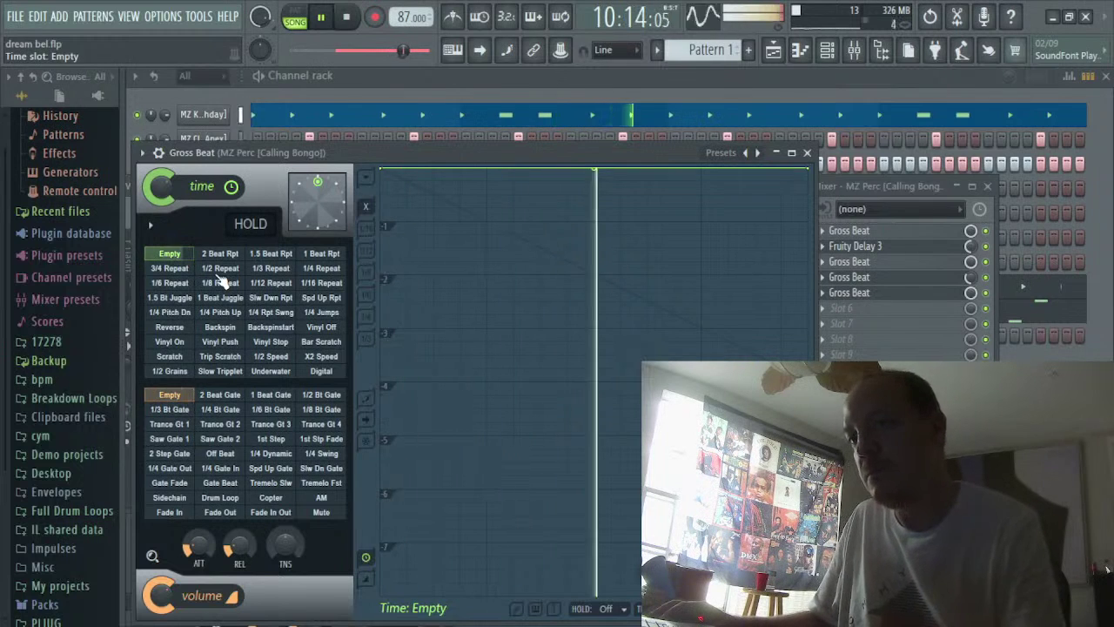
left_click(219, 271)
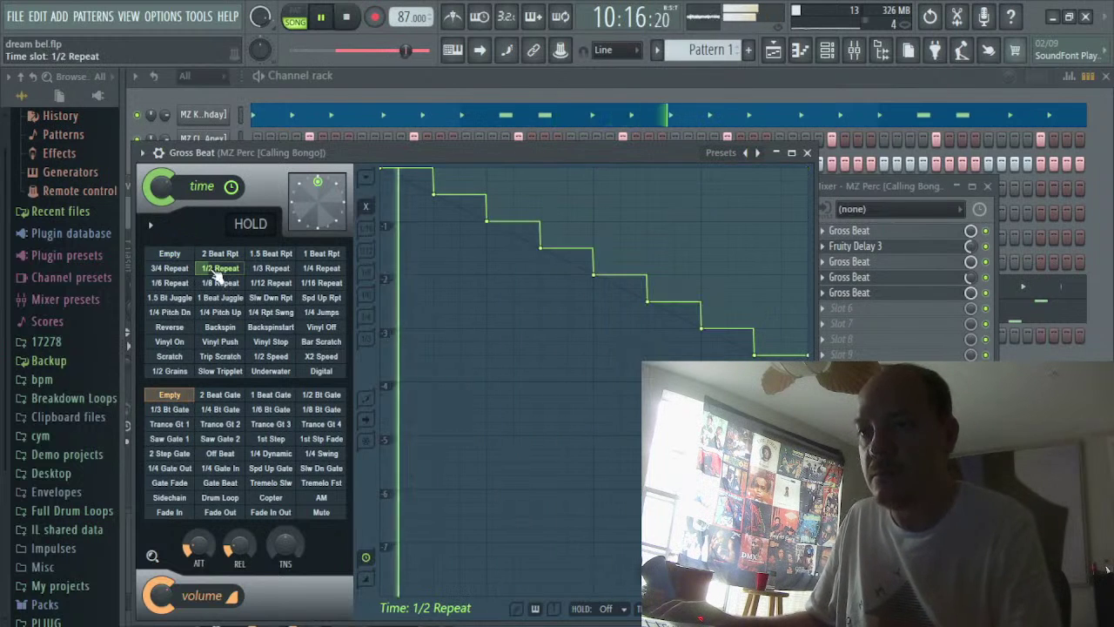
left_click(173, 255)
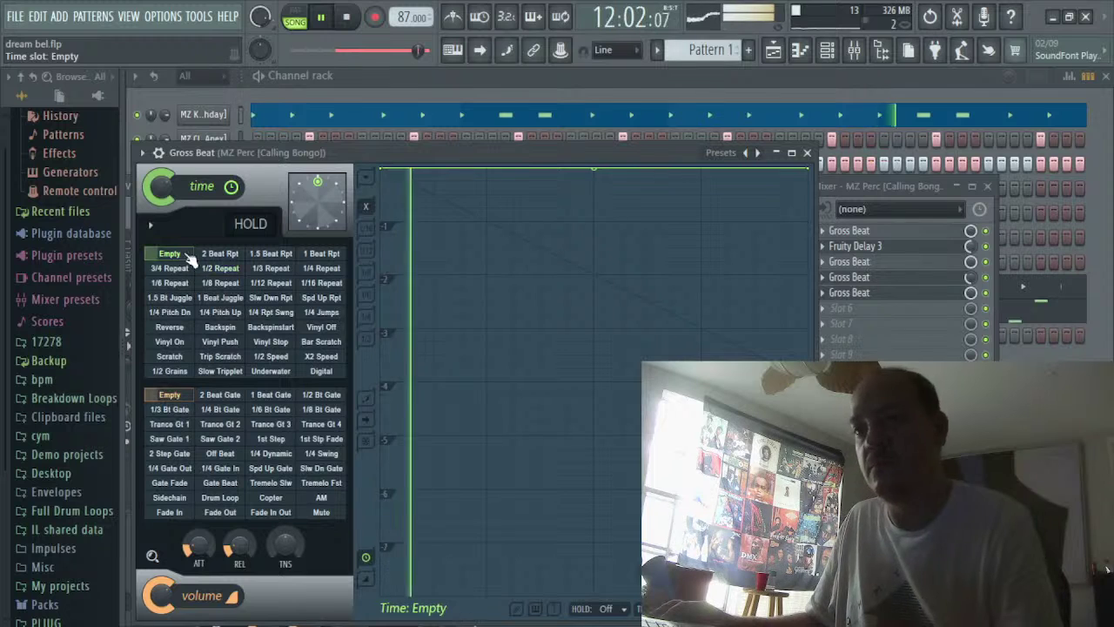
left_click(313, 268)
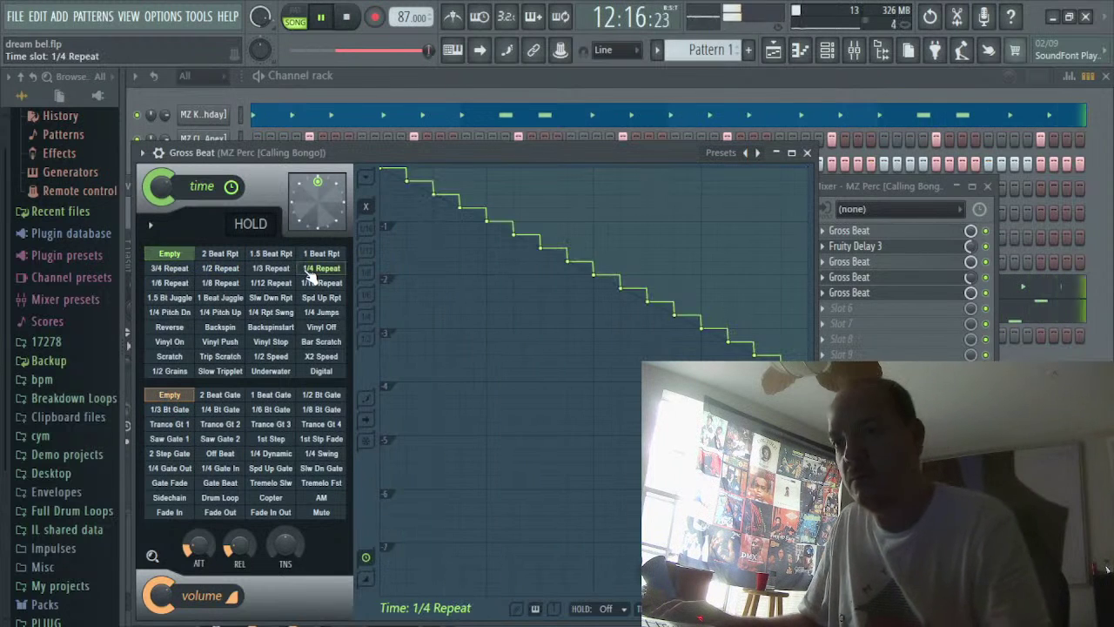
left_click(220, 269)
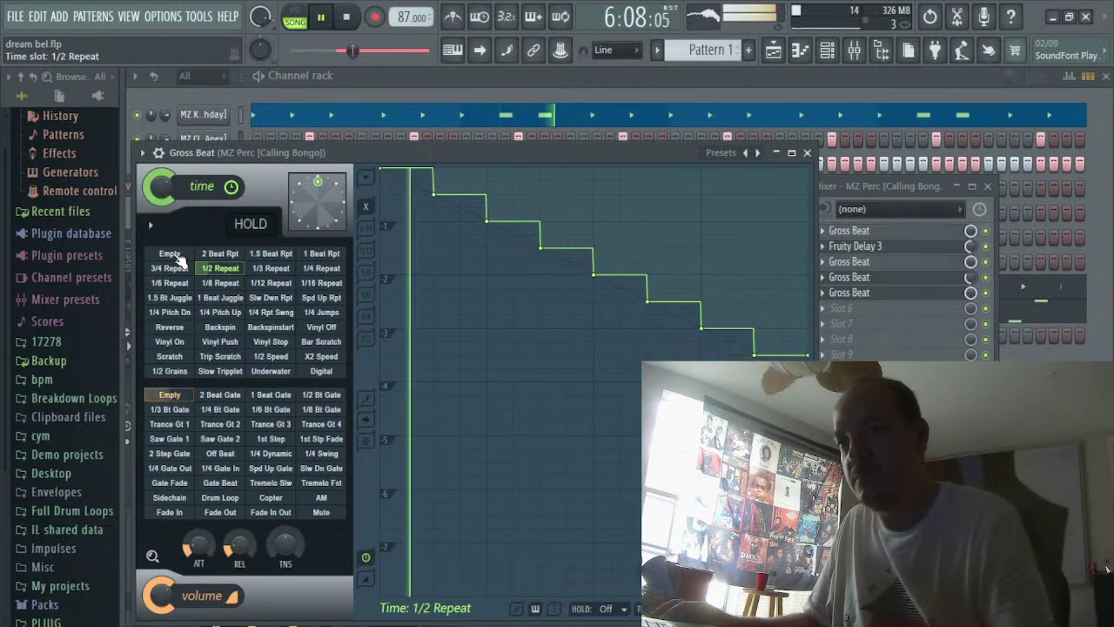
left_click(171, 254)
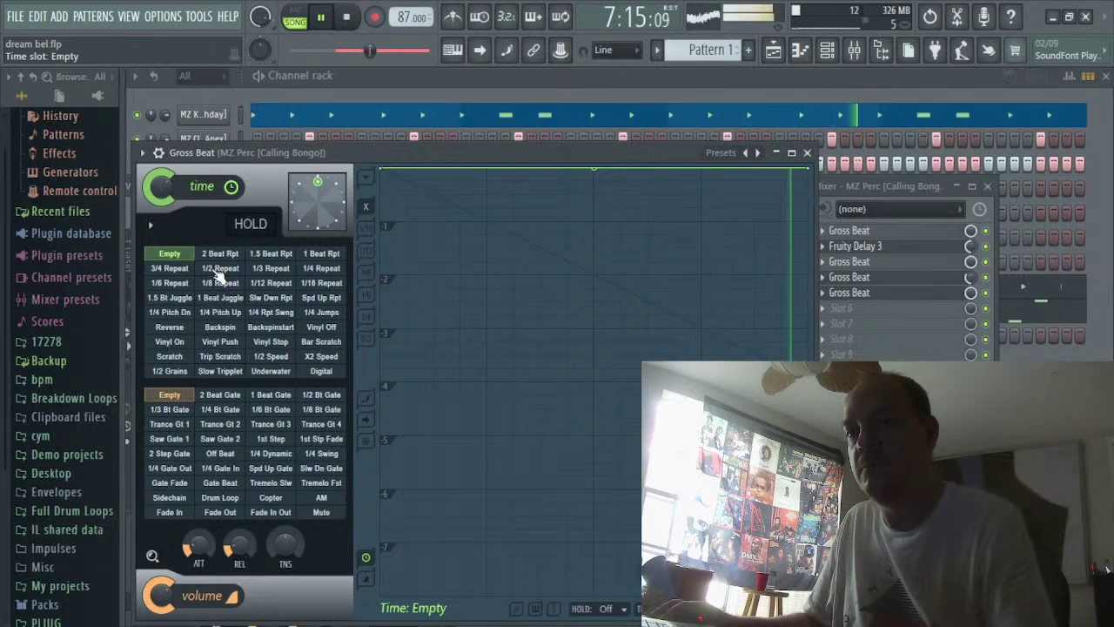
left_click(218, 270)
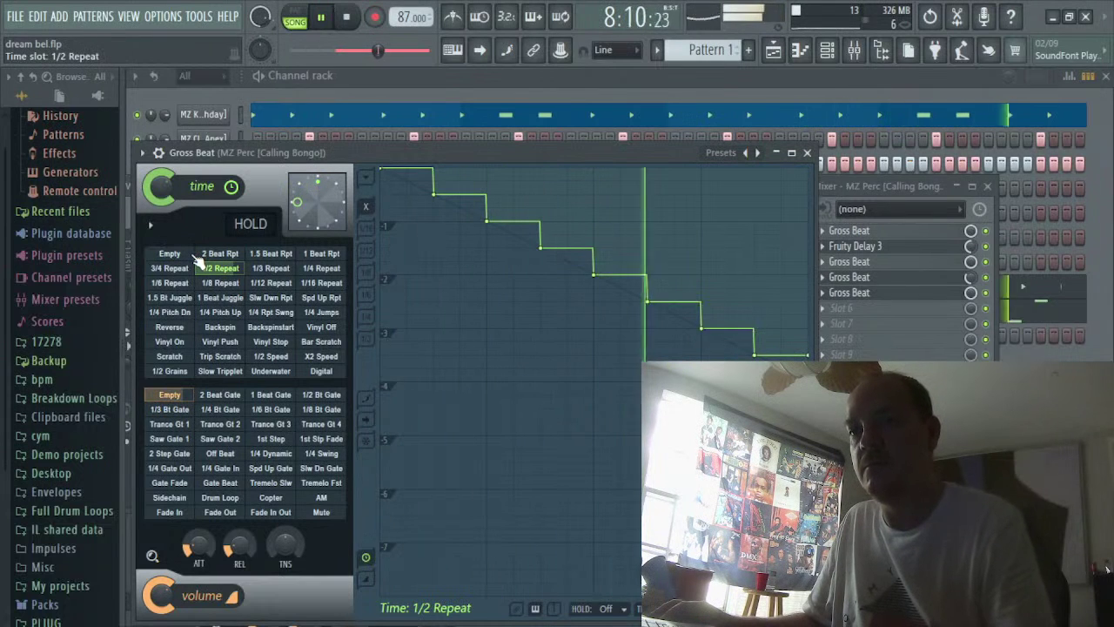
left_click(185, 254)
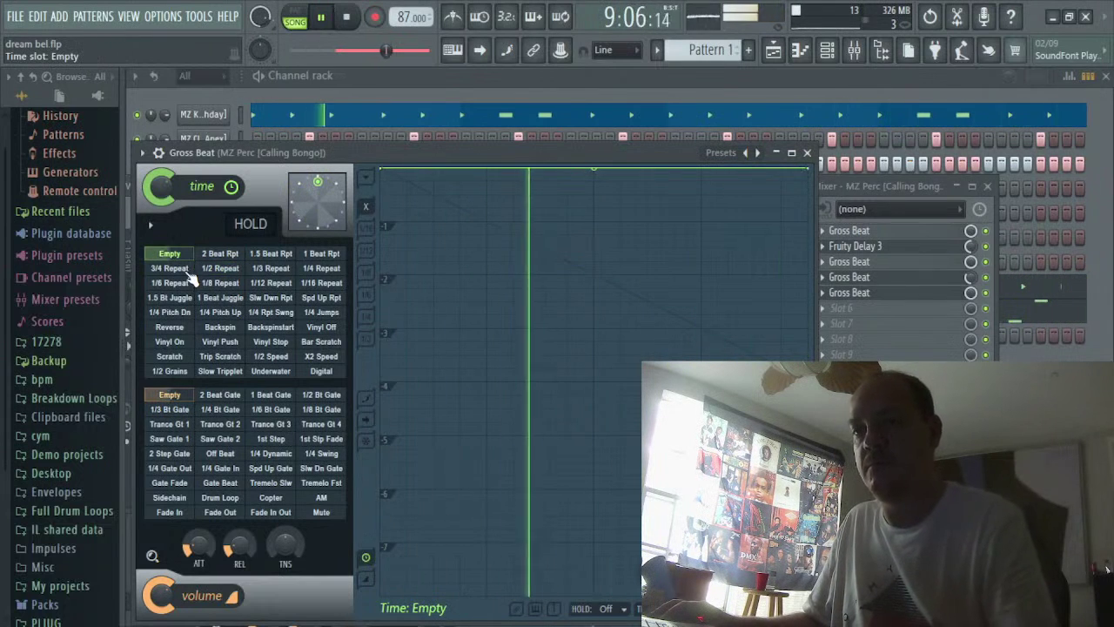
left_click(179, 268)
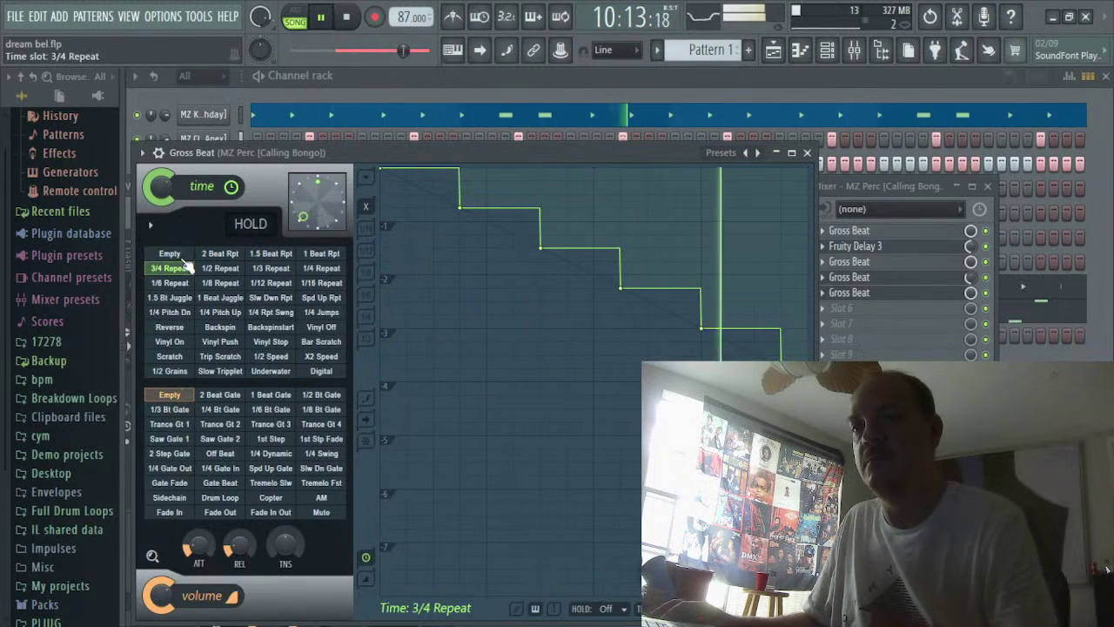
left_click(179, 256)
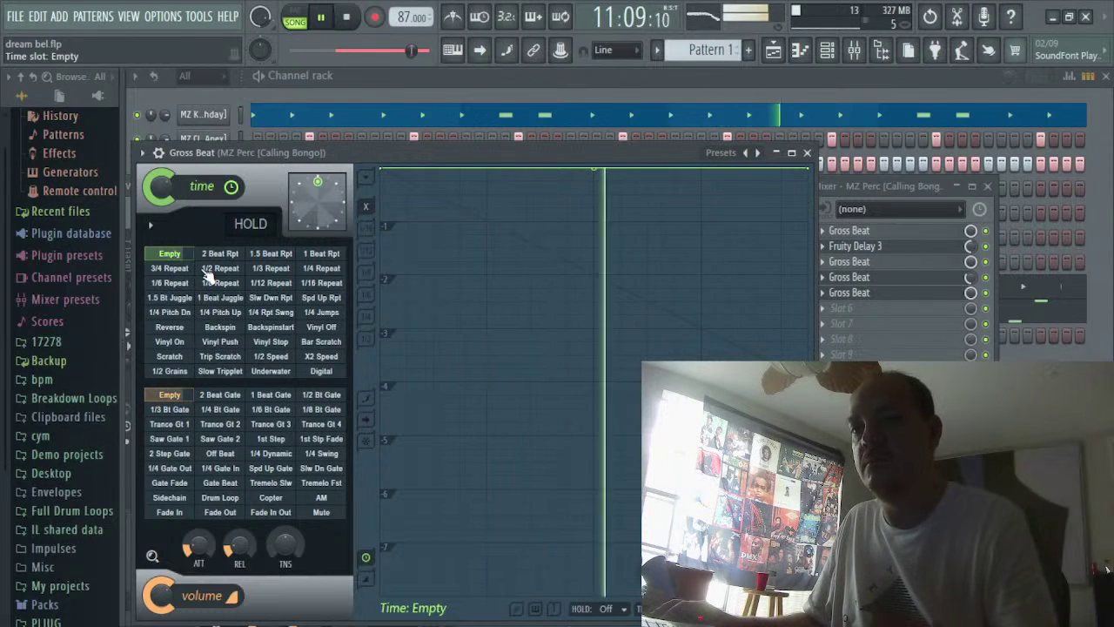
left_click(209, 270)
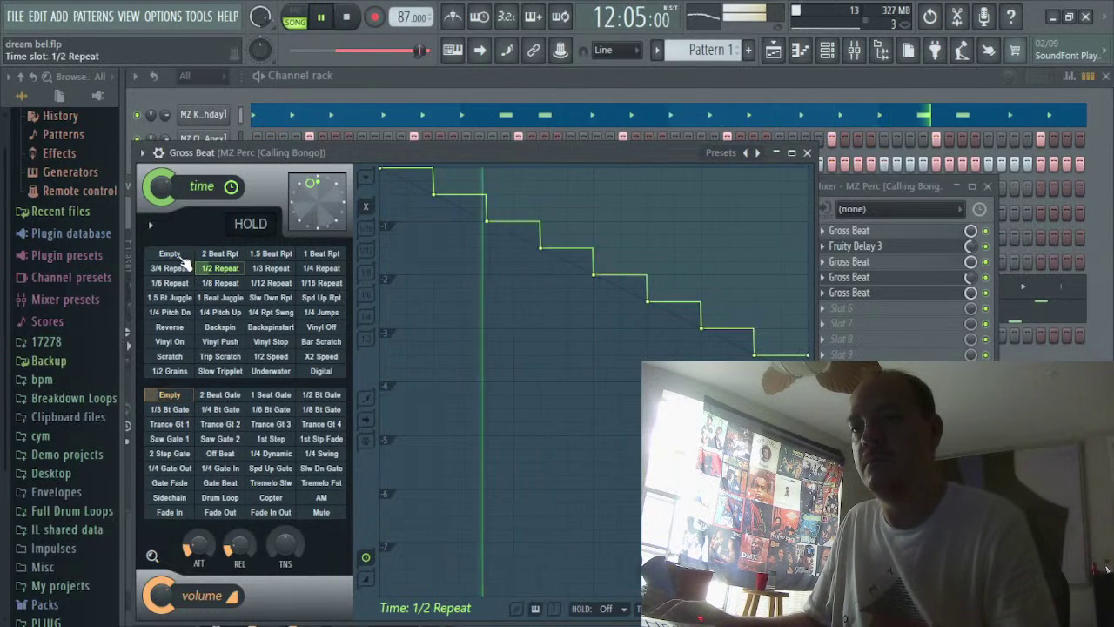
Alternate the bongo's Gross Beat between the Empty, 3/4 Repeat and 1/2 Repeat time slots during playback, ending on 3/4 Repeat
left_click(174, 254)
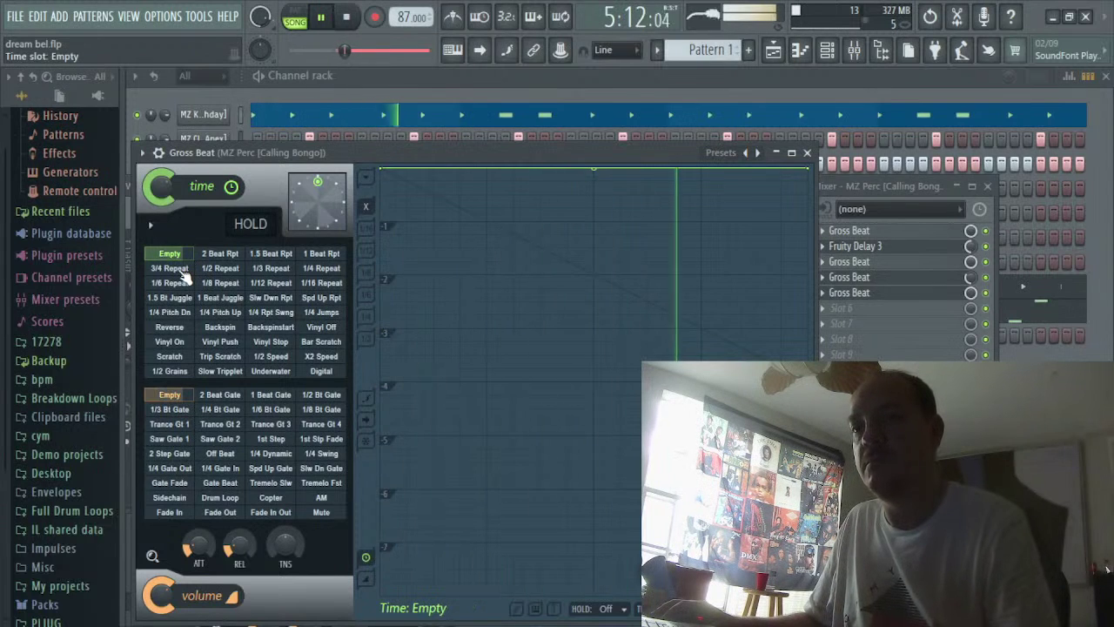
left_click(181, 271)
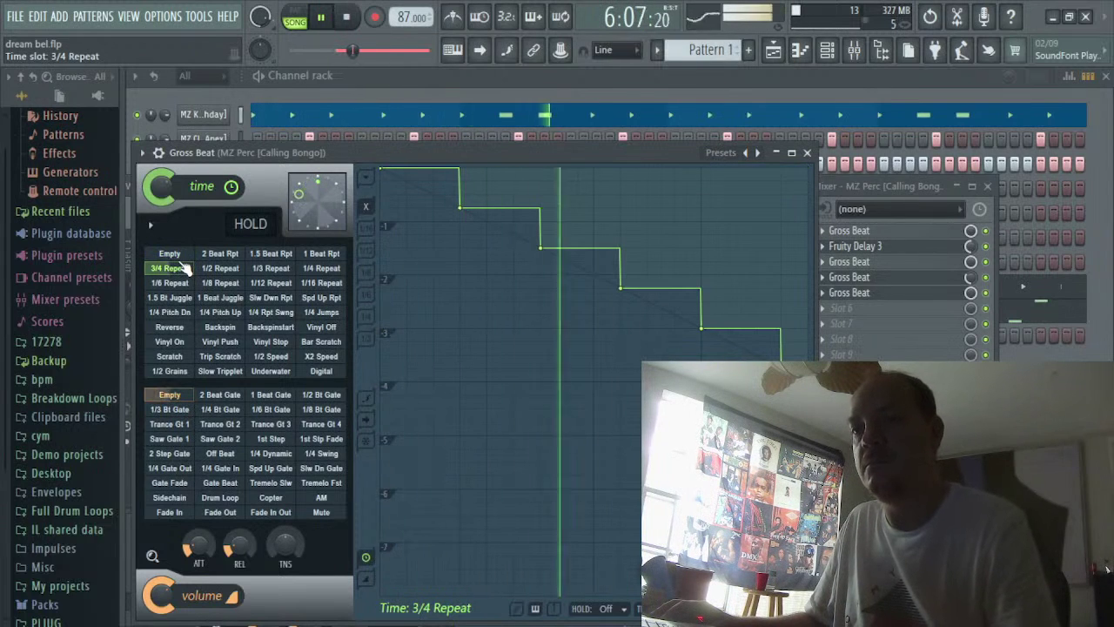
left_click(171, 254)
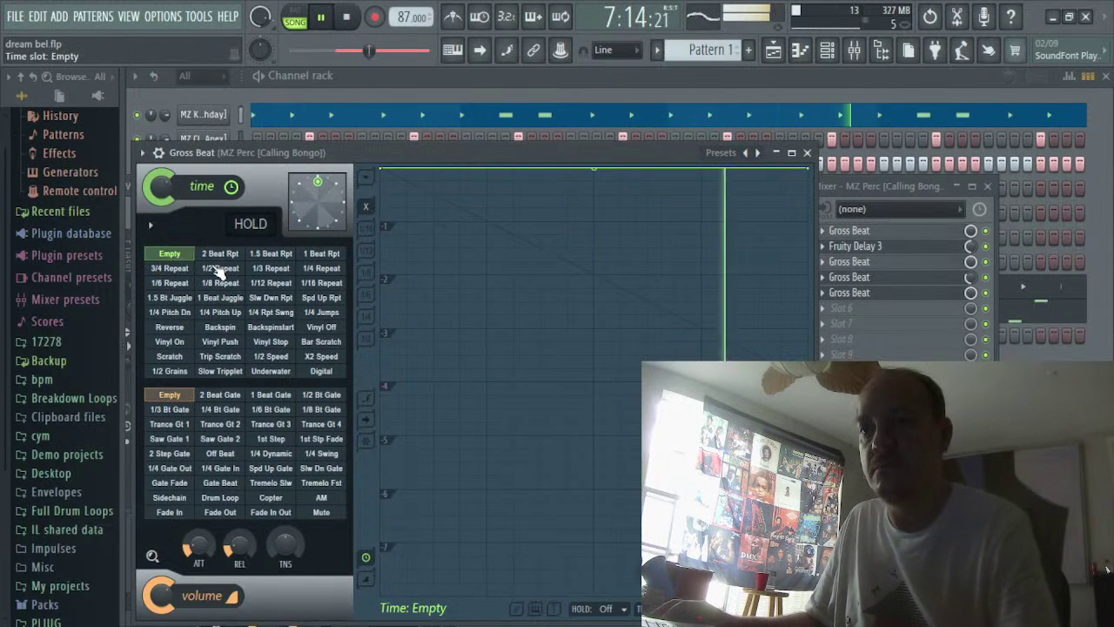
left_click(220, 269)
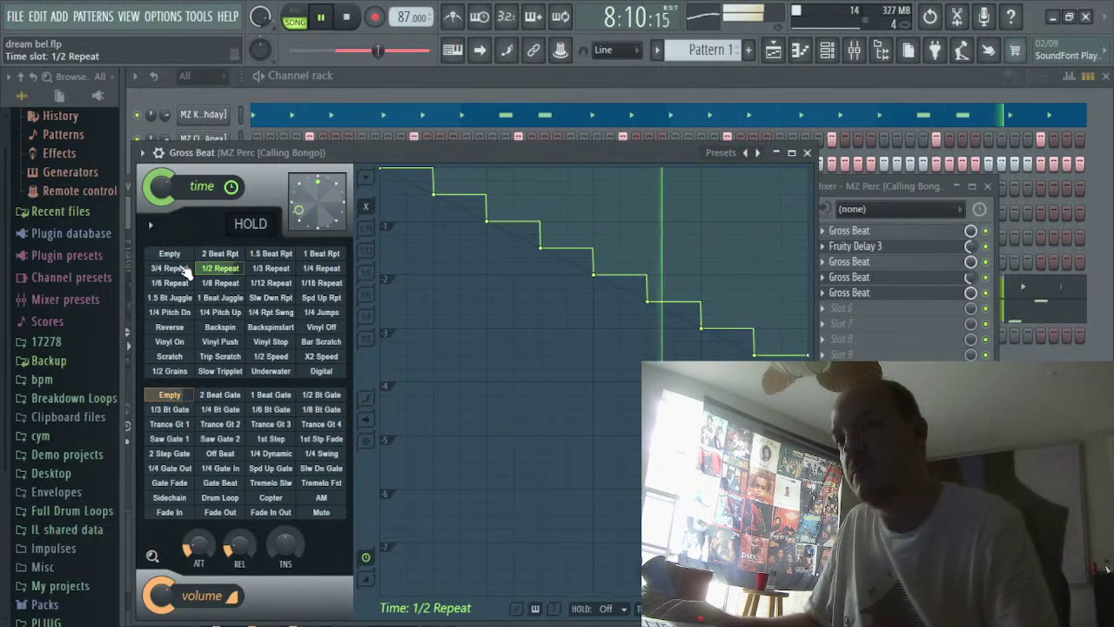
left_click(184, 270)
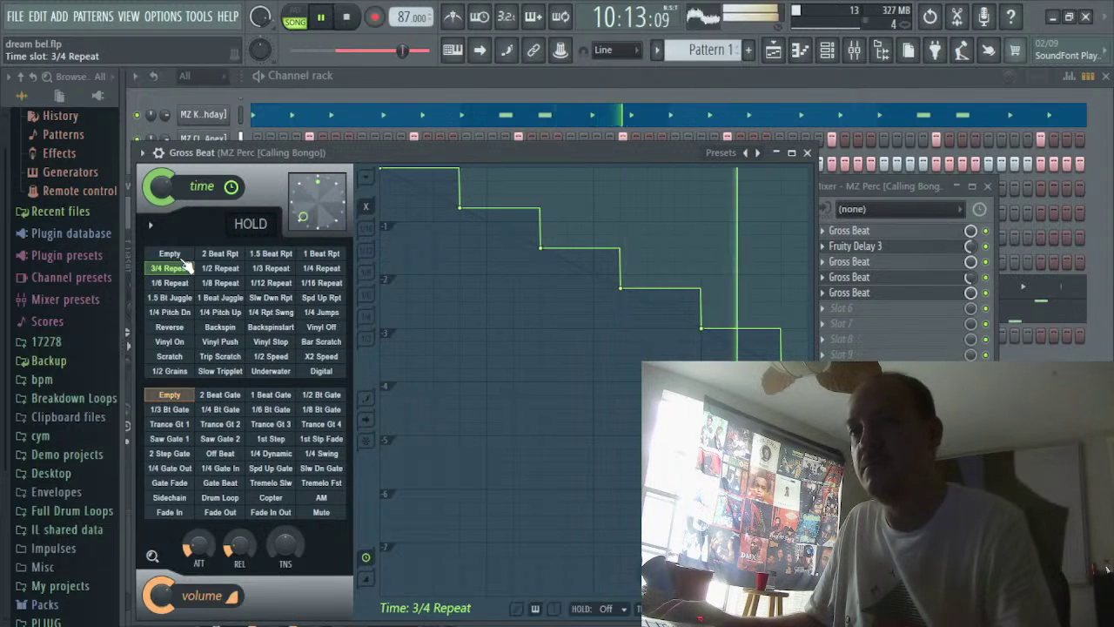
left_click(169, 253)
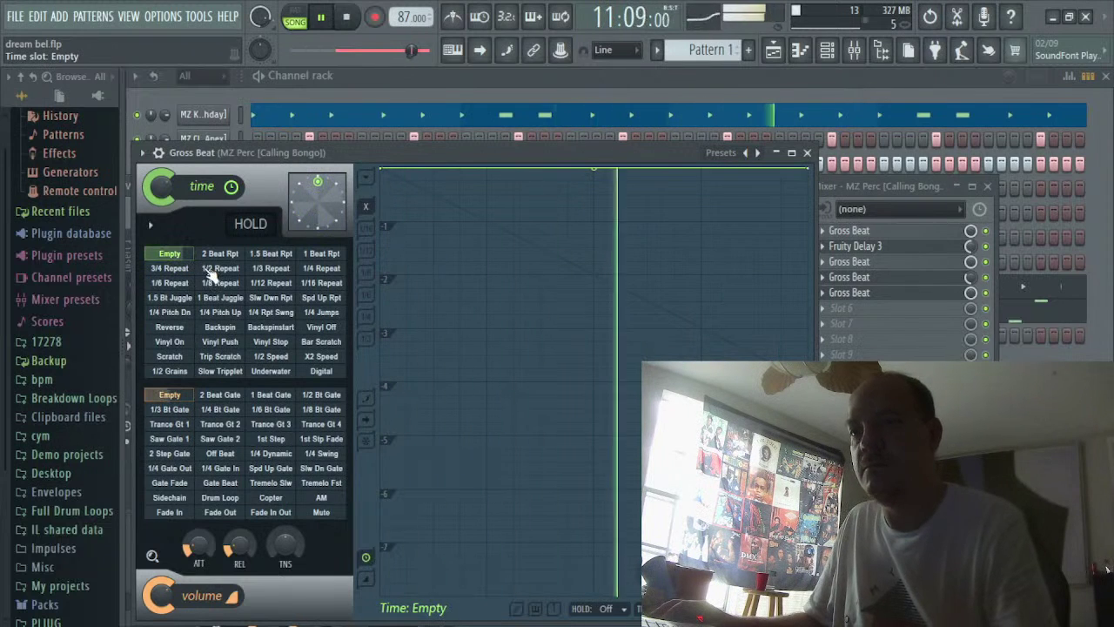
left_click(165, 282)
left_click(167, 268)
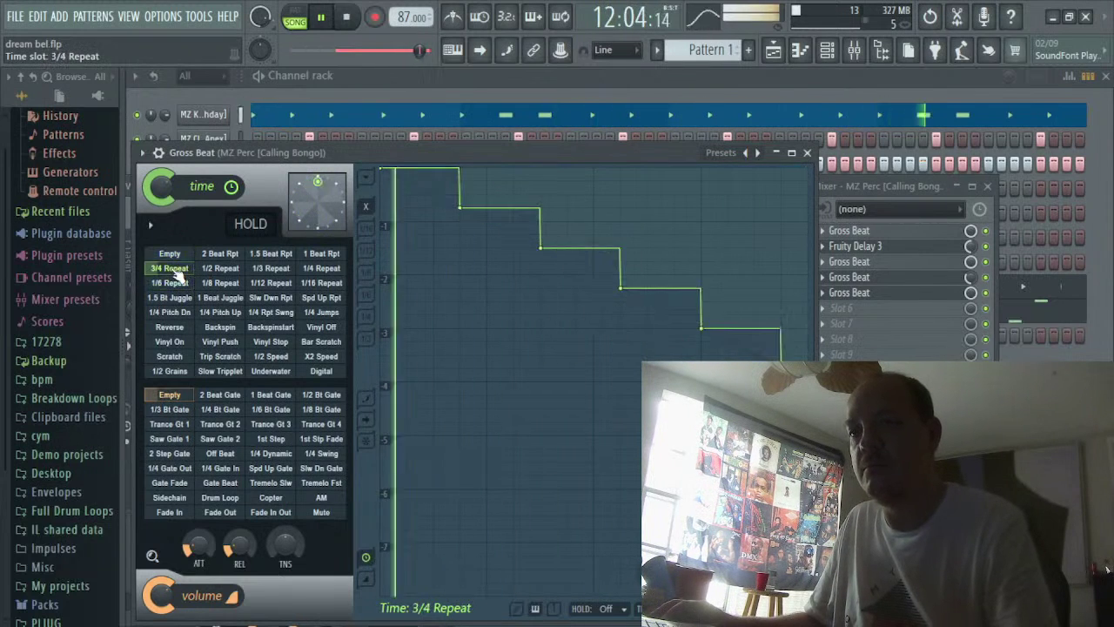
Turn on Hold in the bongo's Gross Beat and audition the 1/2, 1/4 and 1/3 Repeat time slots
left_click(242, 226)
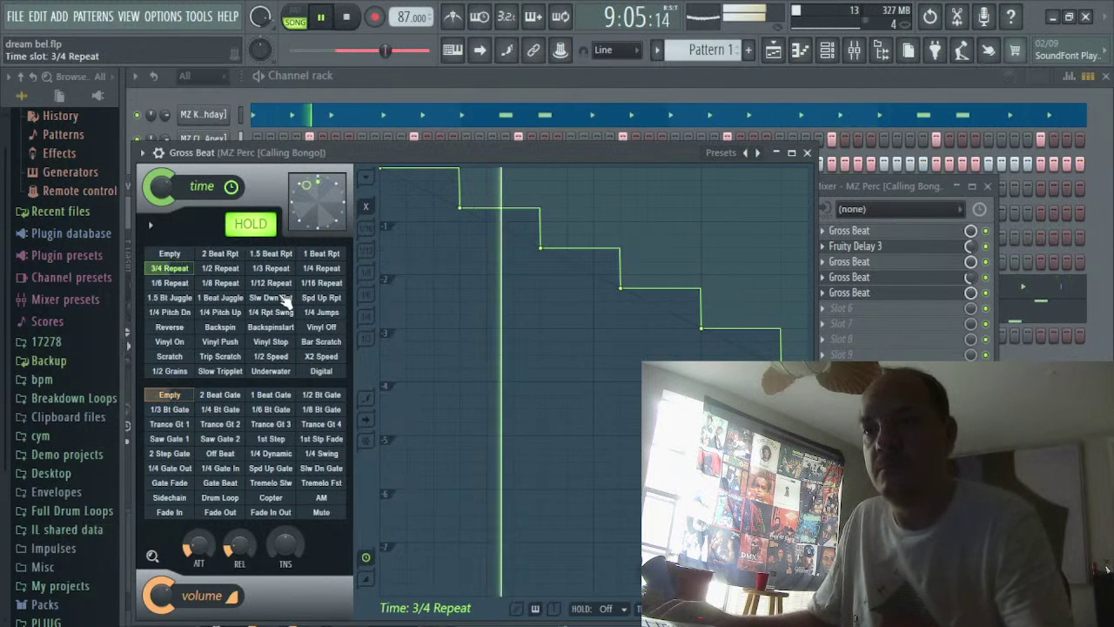
left_click(224, 270)
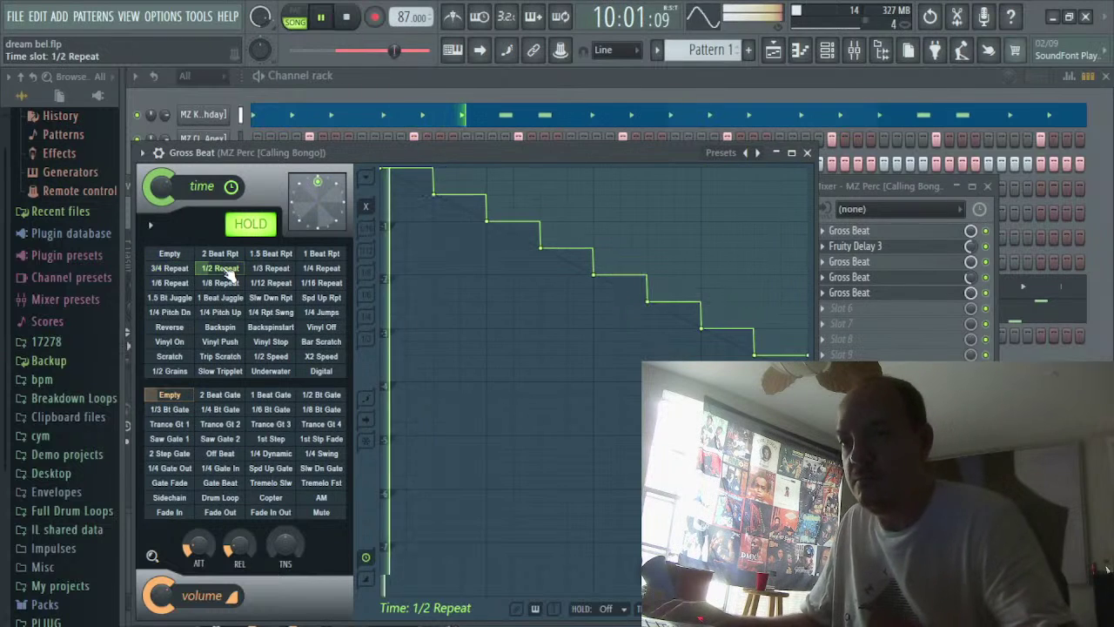
left_click(308, 269)
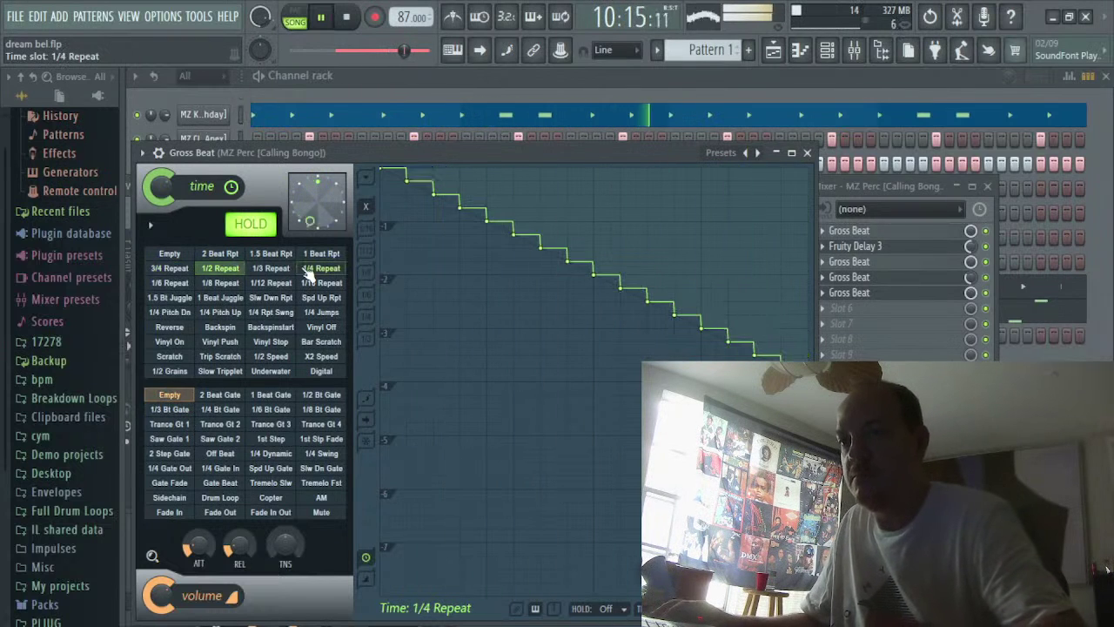
left_click(252, 269)
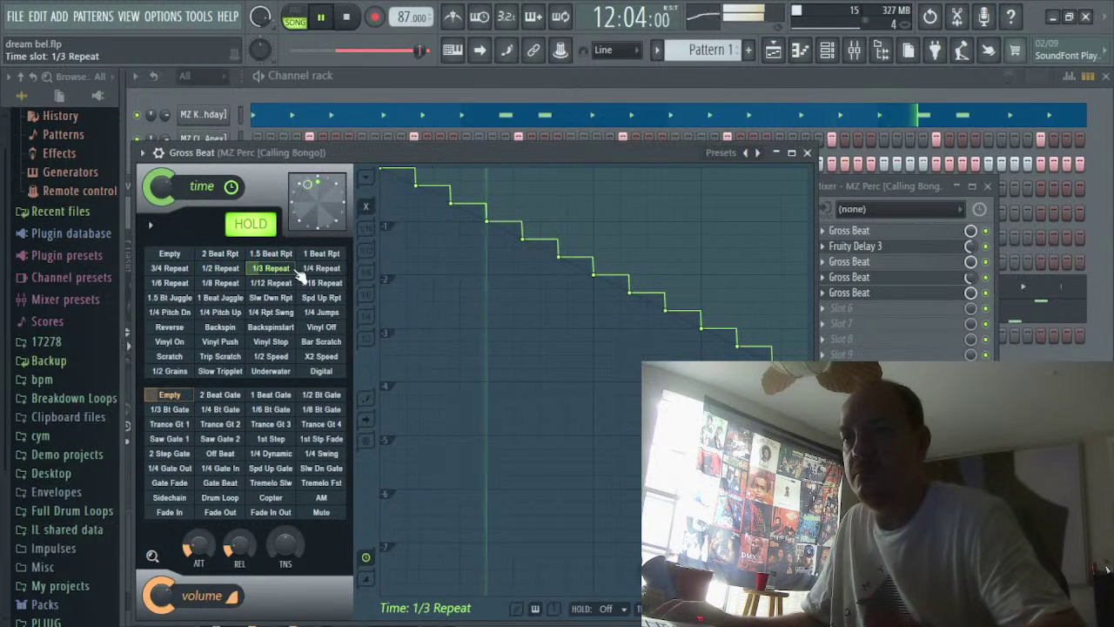
left_click(220, 269)
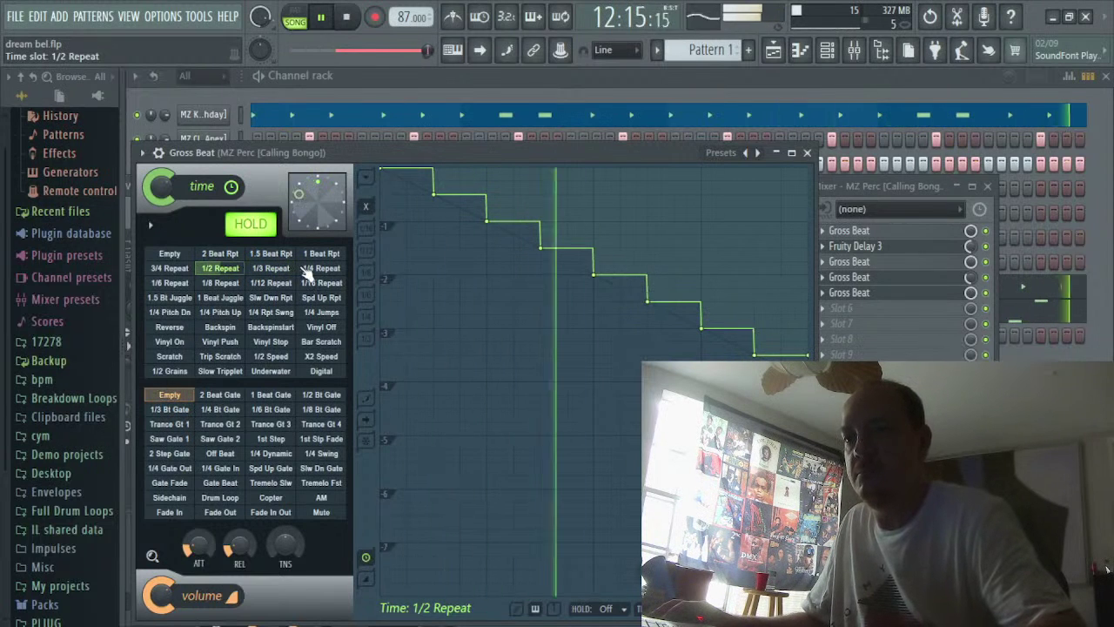
left_click(308, 272)
left_click(233, 270)
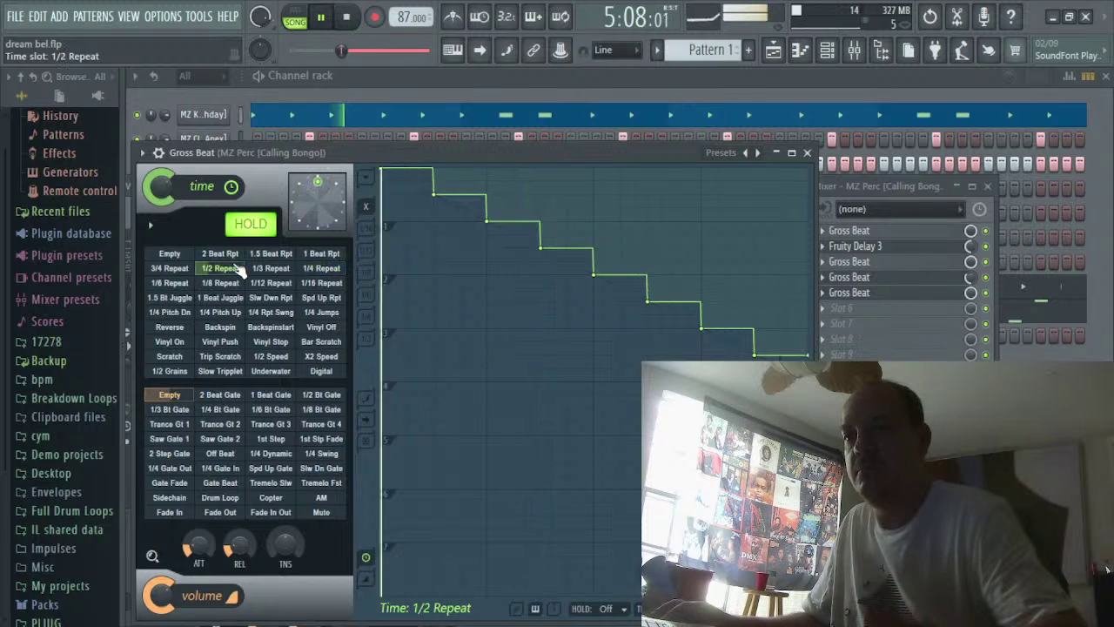
left_click(319, 269)
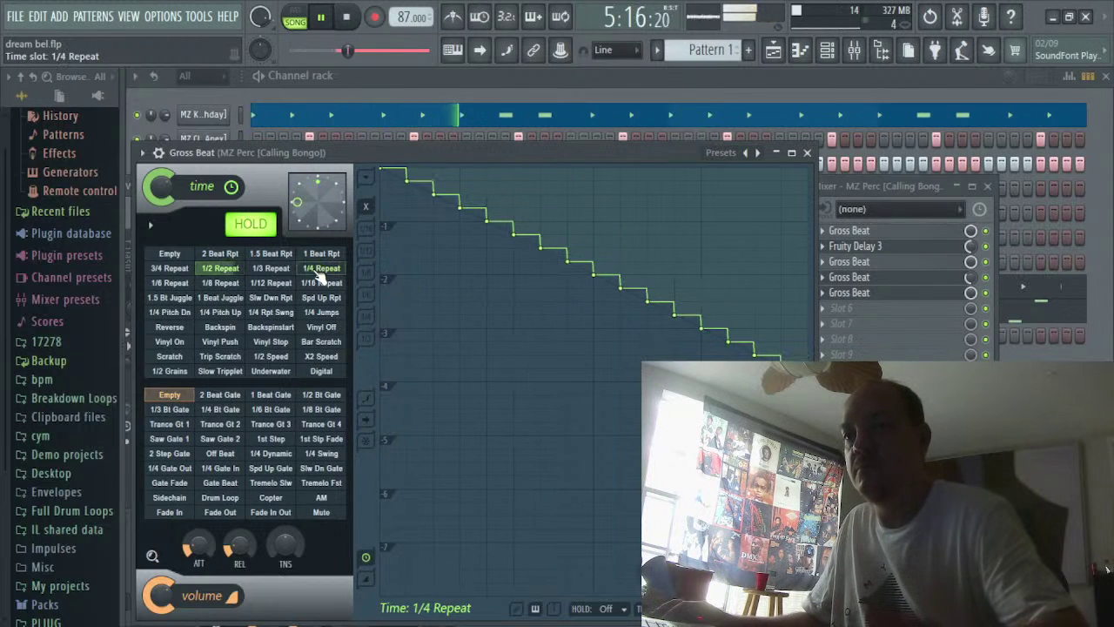
left_click(216, 269)
With Hold on, alternate the time slots between Empty, 3/4 Repeat and 1/2 Repeat, ending on Empty with Hold turned off
left_click(172, 257)
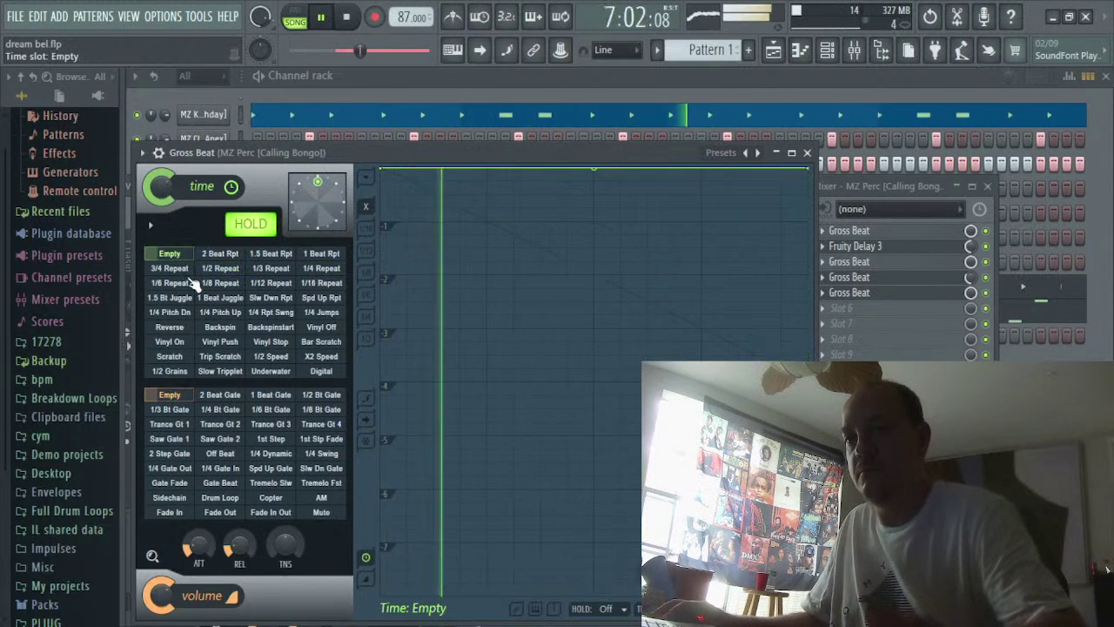
left_click(170, 268)
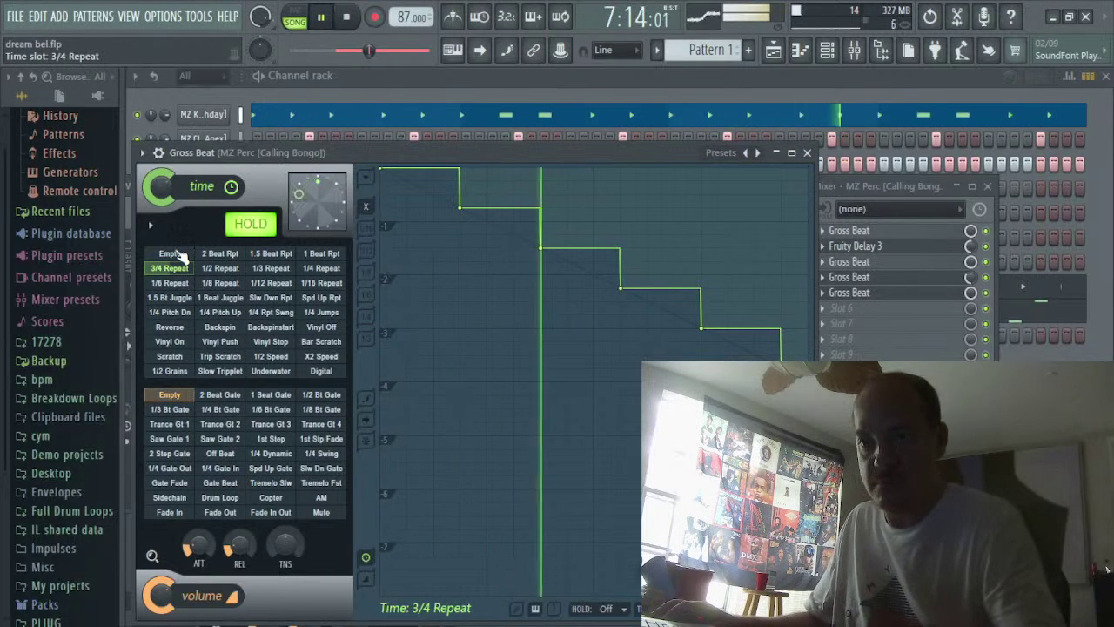
left_click(170, 254)
left_click(218, 268)
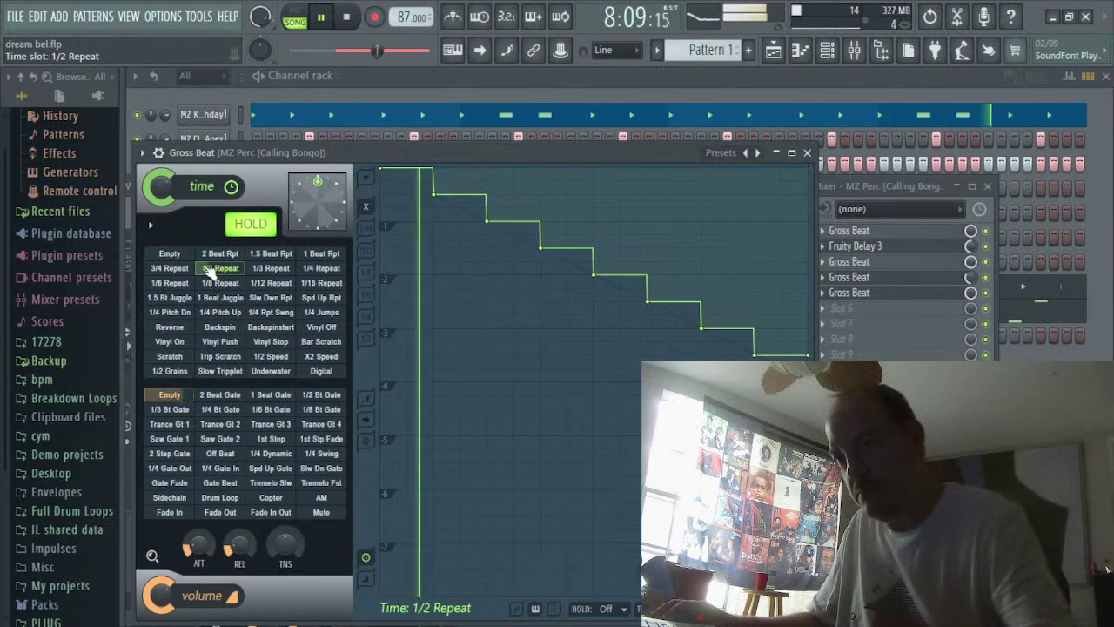
left_click(172, 268)
left_click(176, 257)
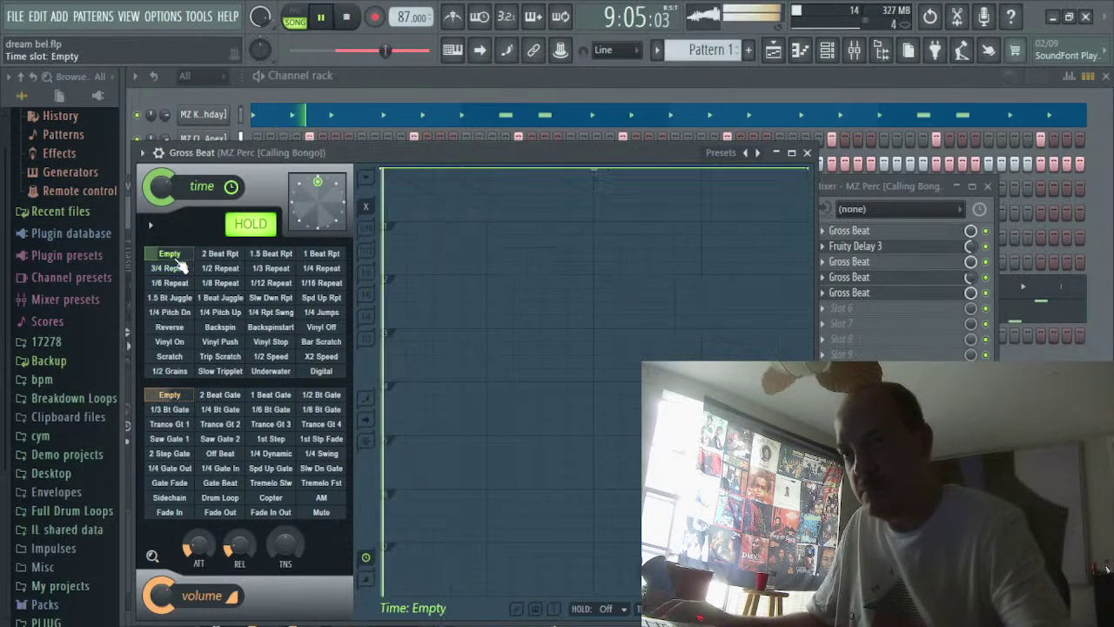
left_click(216, 269)
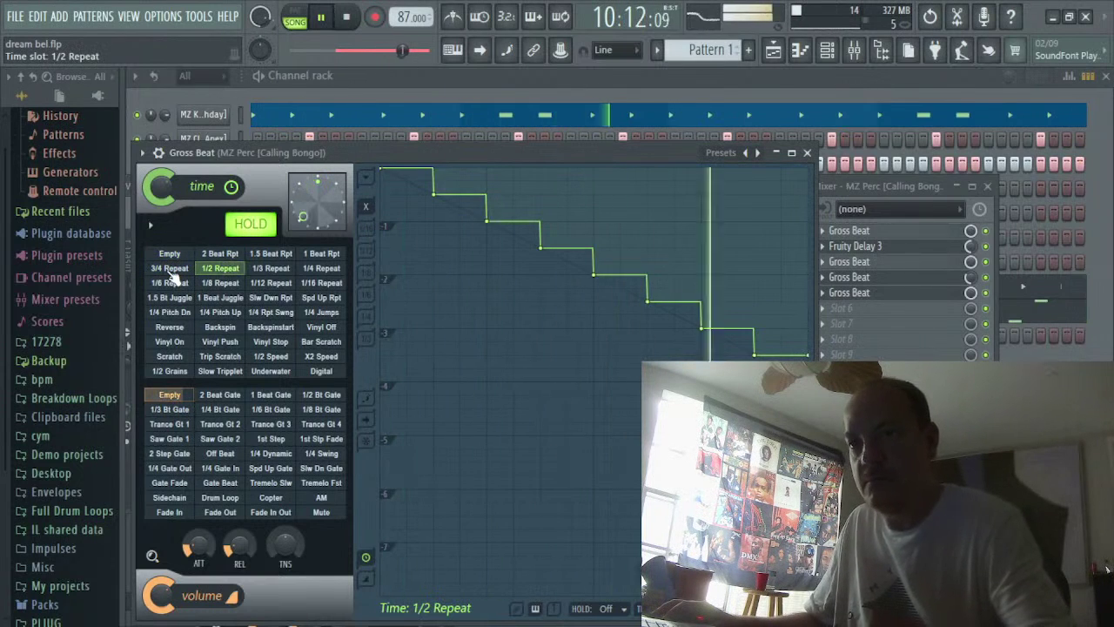
left_click(170, 269)
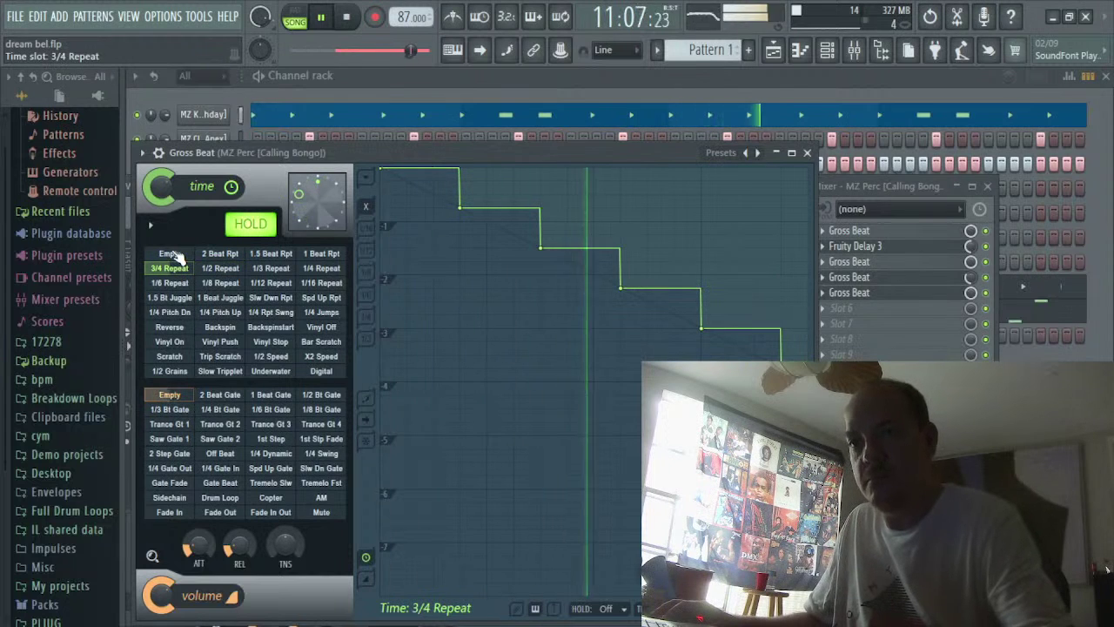
left_click(171, 253)
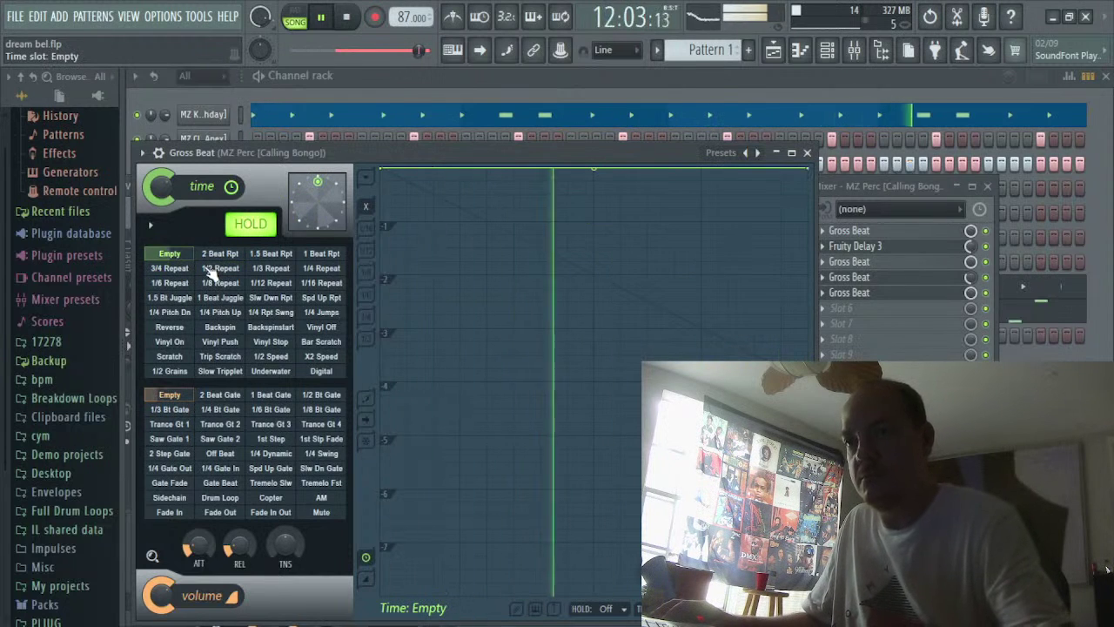
left_click(216, 269)
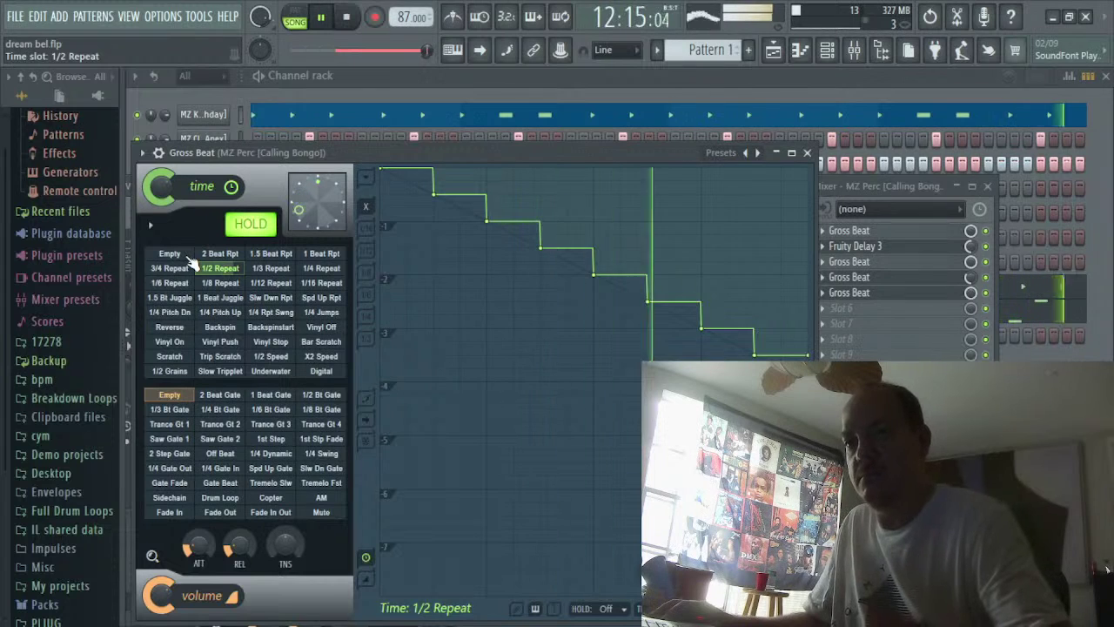
left_click(187, 257)
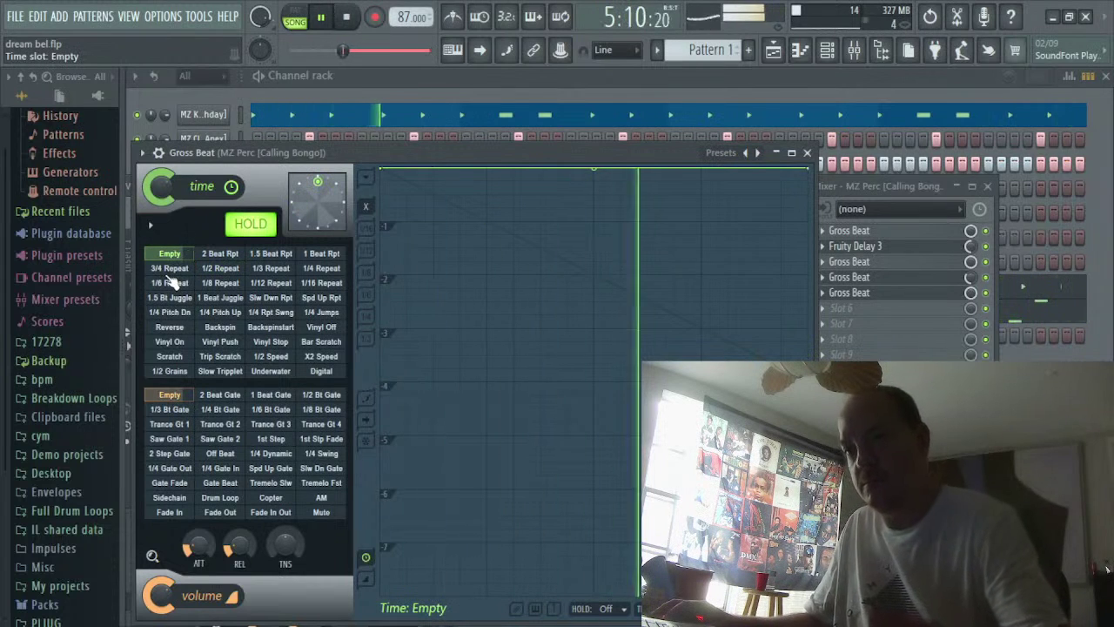
left_click(185, 268)
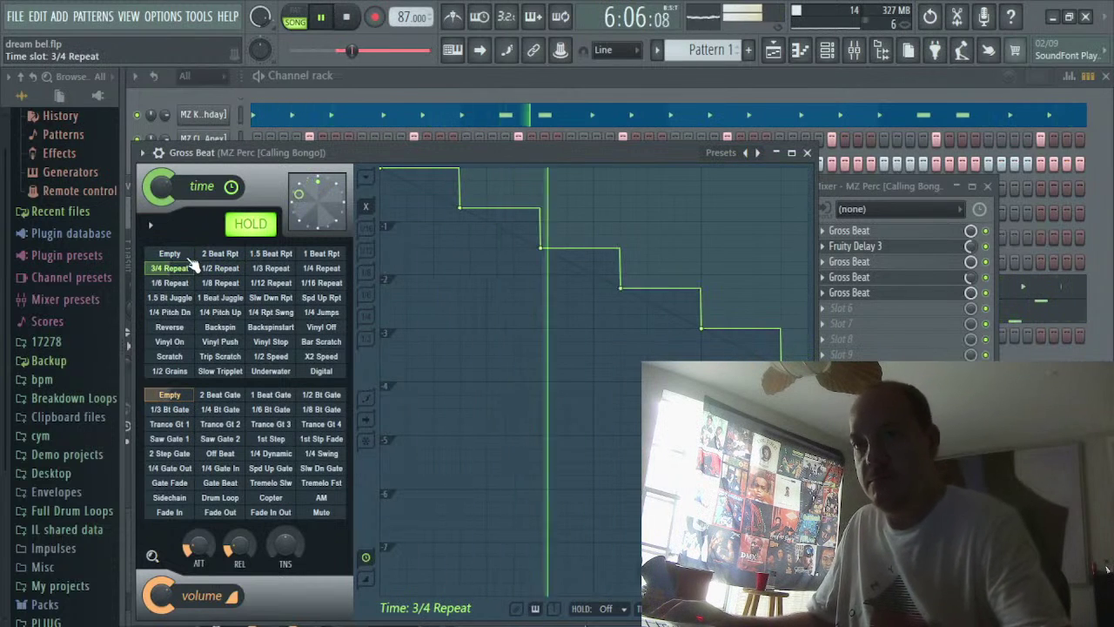
left_click(186, 256)
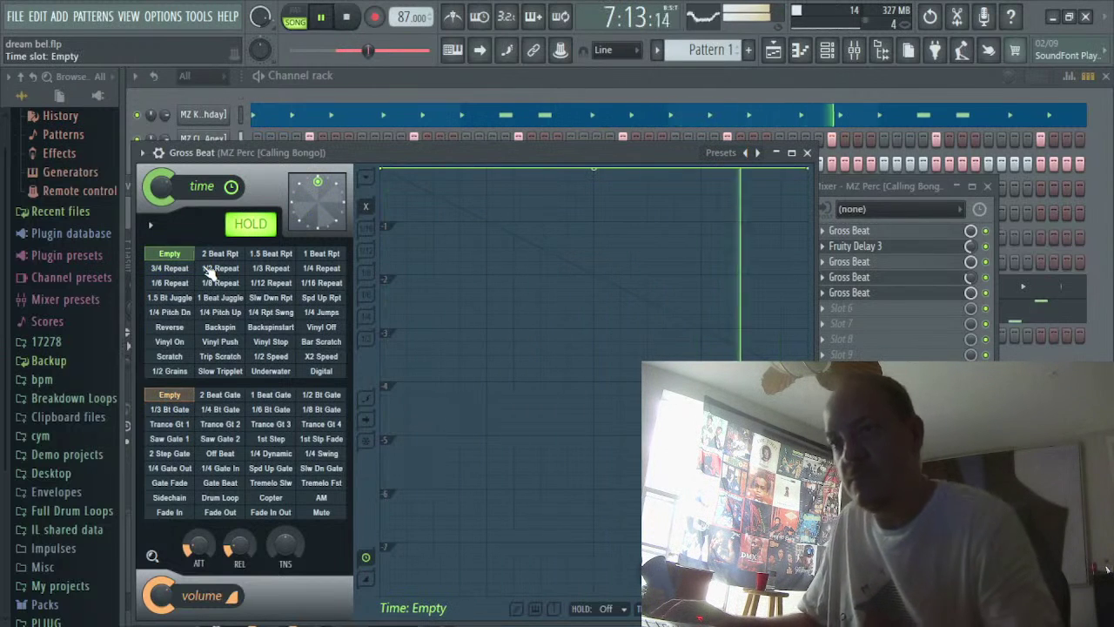
left_click(216, 269)
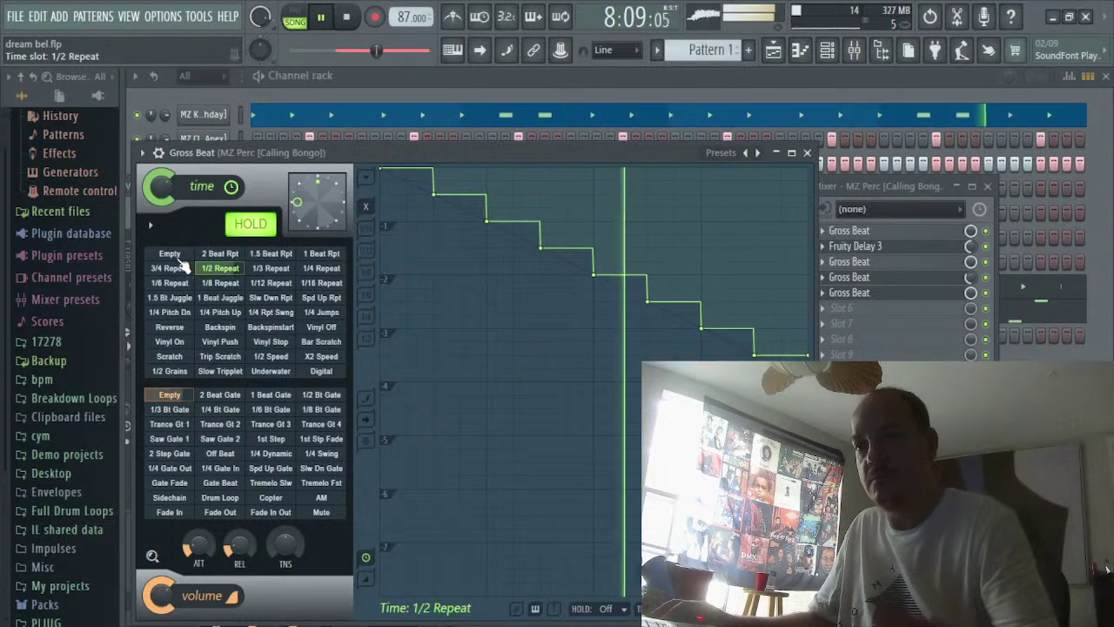
left_click(180, 258)
left_click(251, 232)
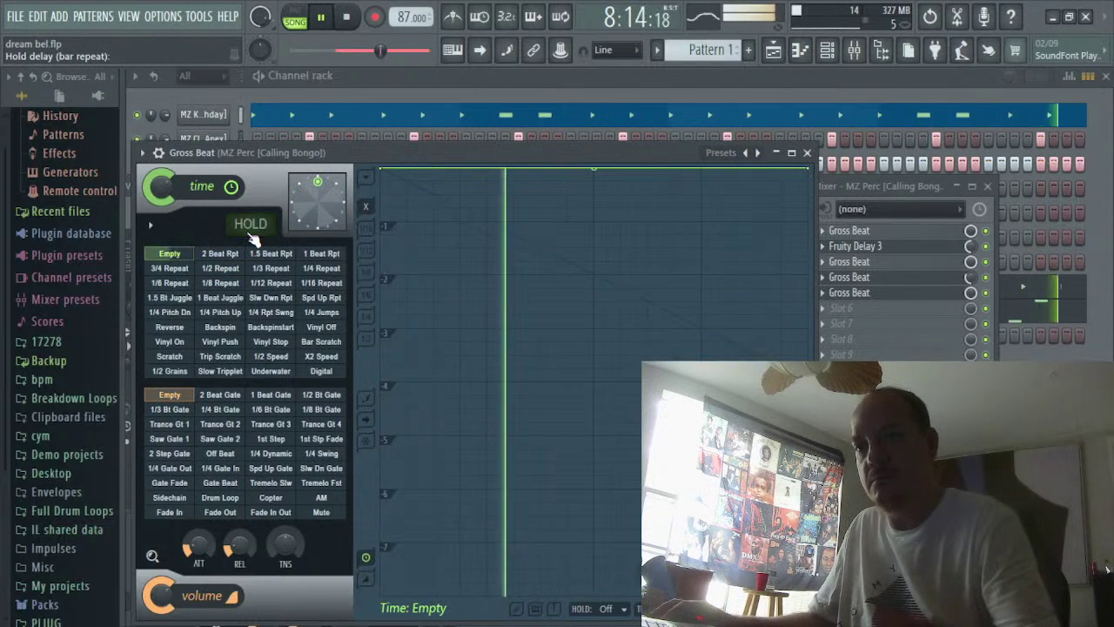
Audition the 1/4 Pitch Dn and Reverse time slots, return to 3/4 Repeat, and switch Hold on and back off
left_click(183, 313)
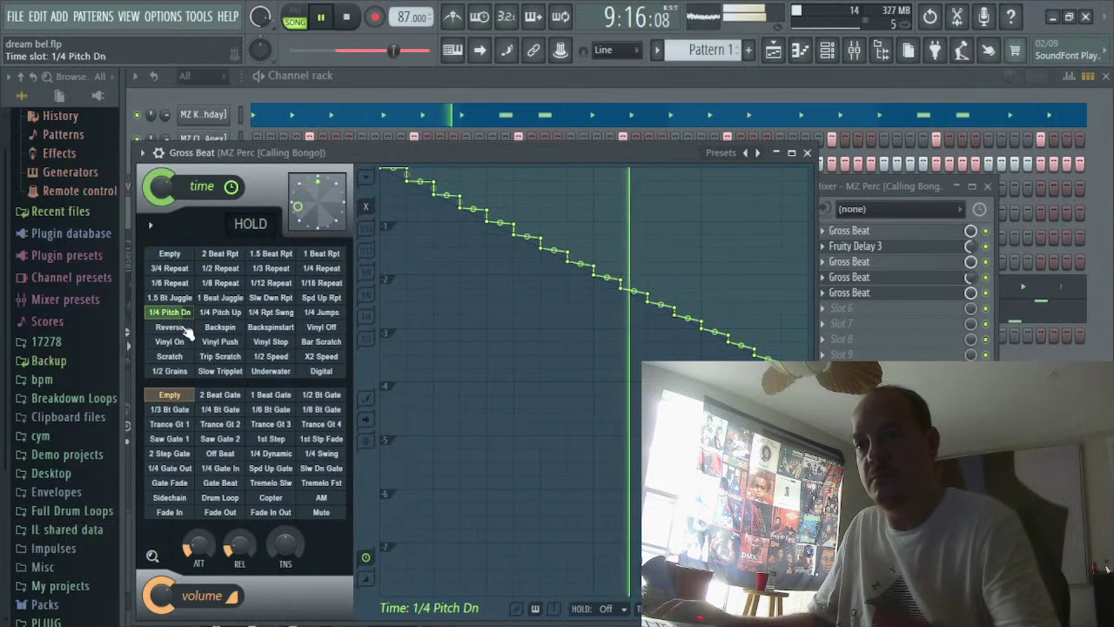
left_click(179, 327)
left_click(174, 269)
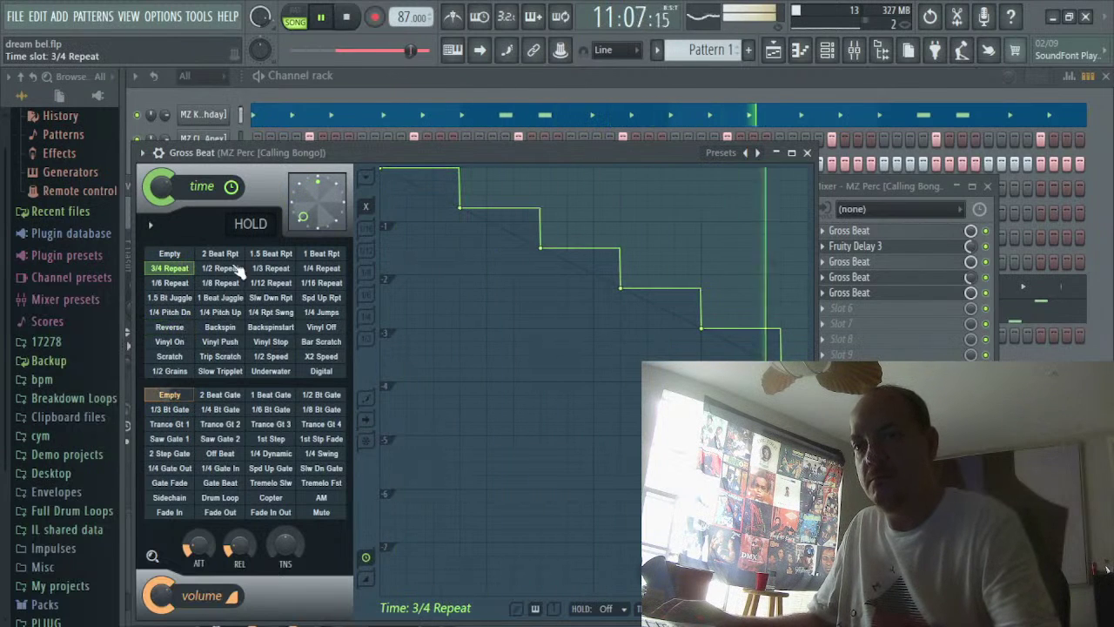
left_click(250, 224)
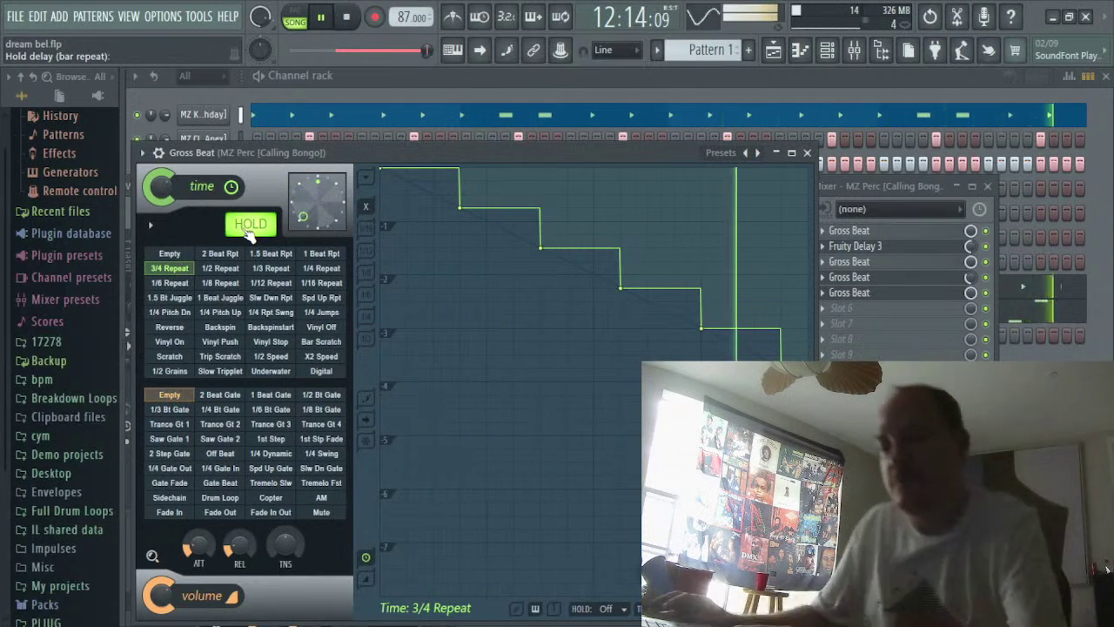
left_click(250, 225)
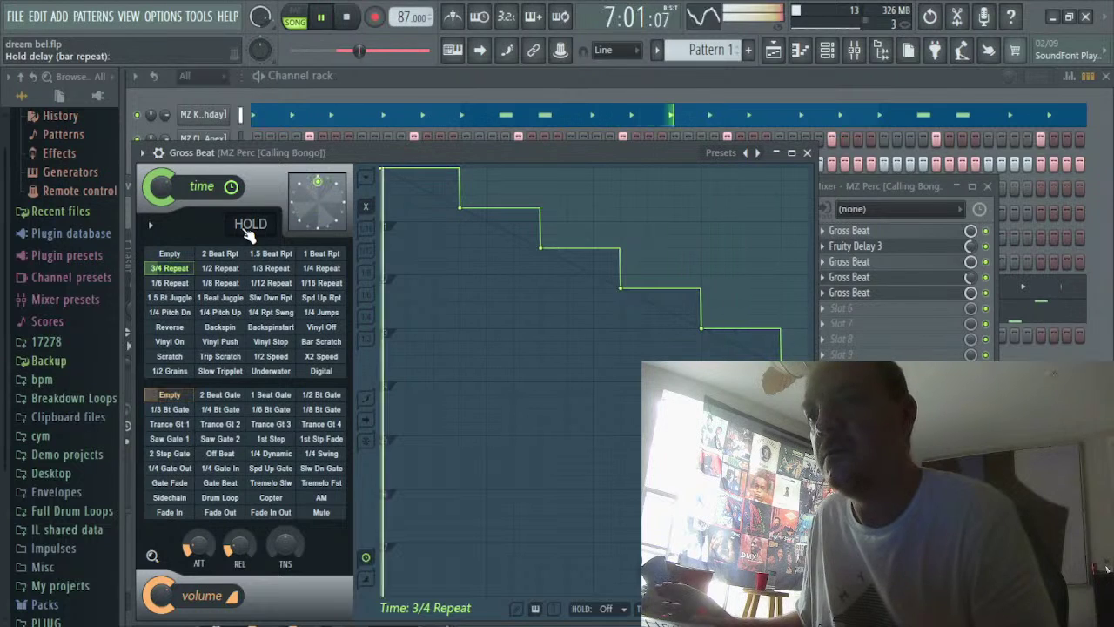
Audition the Empty, 3/4 Repeat, 1/2 Repeat and 1/6 Repeat time slots on the bongo's Gross Beat, ending on 3/4 Repeat
left_click(193, 254)
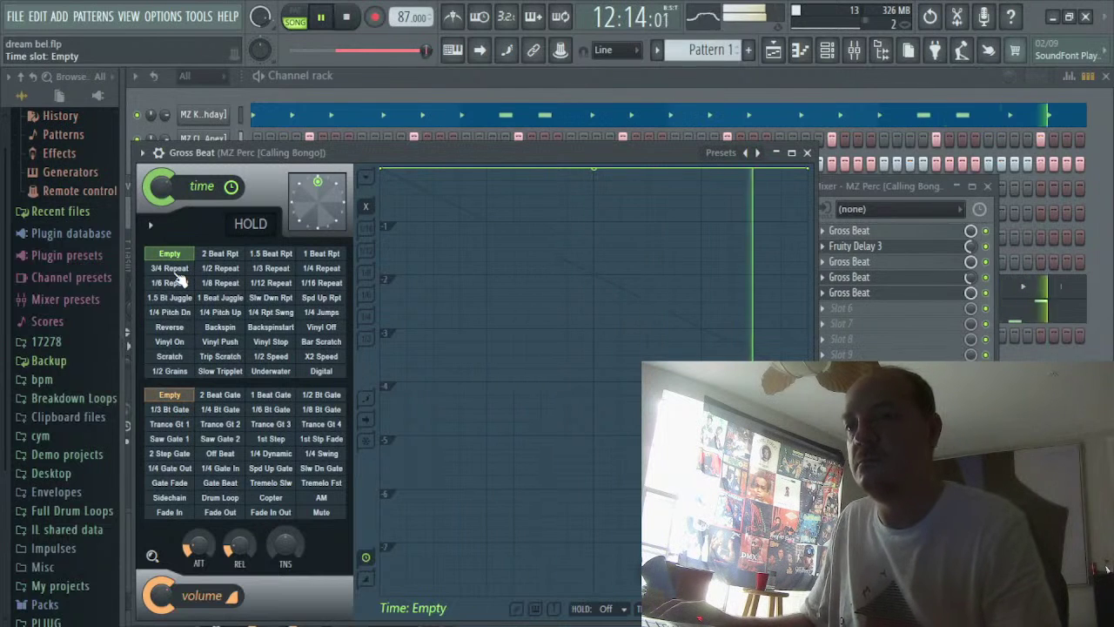
left_click(171, 269)
left_click(219, 269)
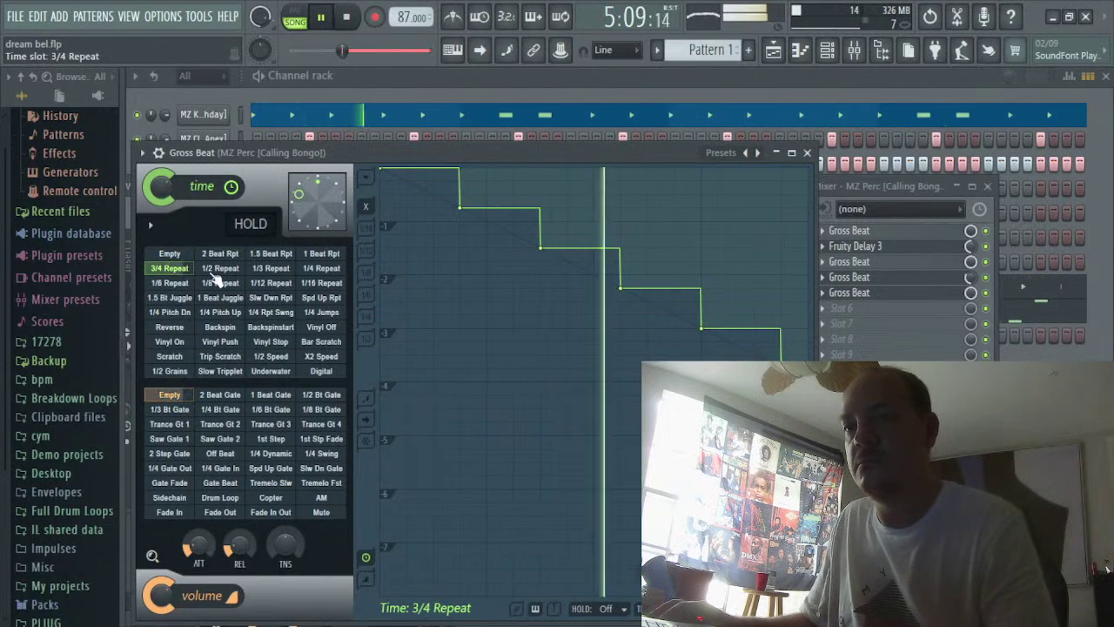
left_click(188, 269)
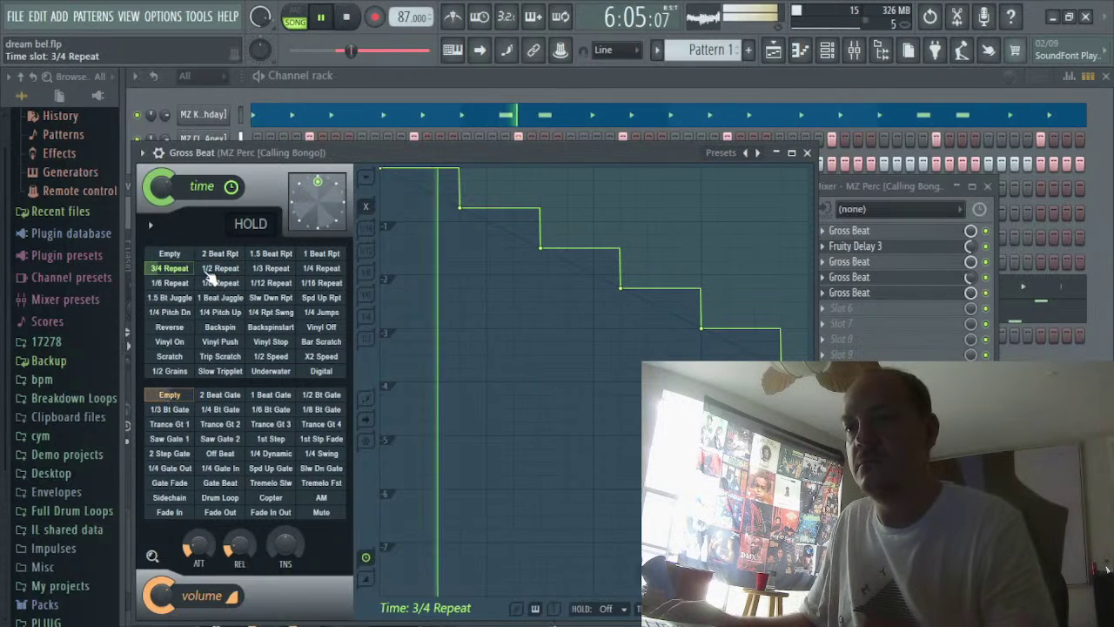
left_click(216, 270)
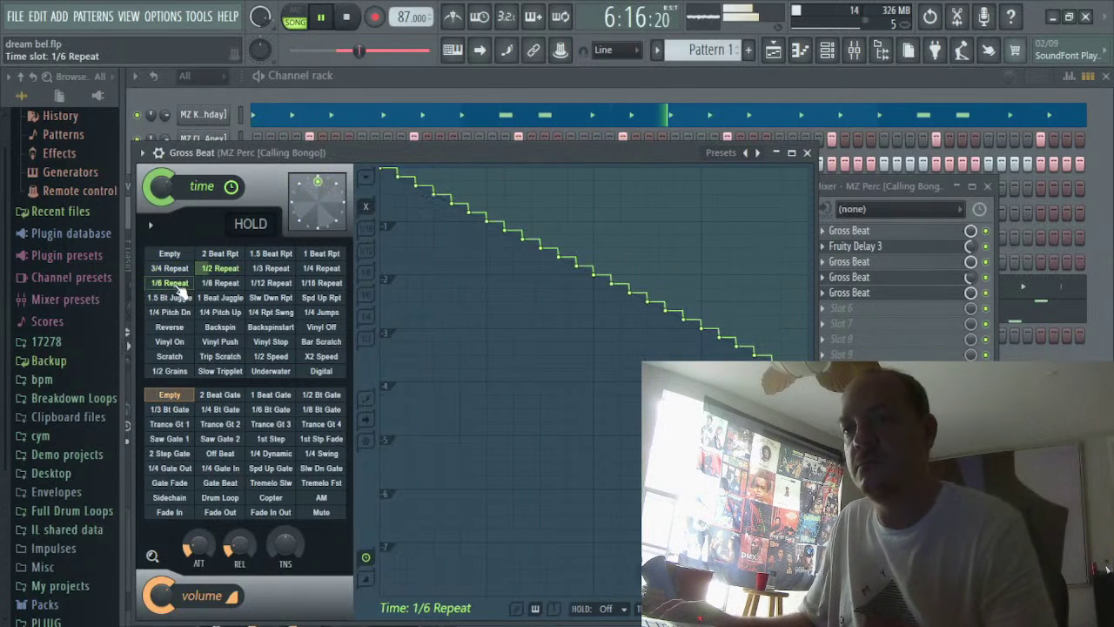
left_click(188, 270)
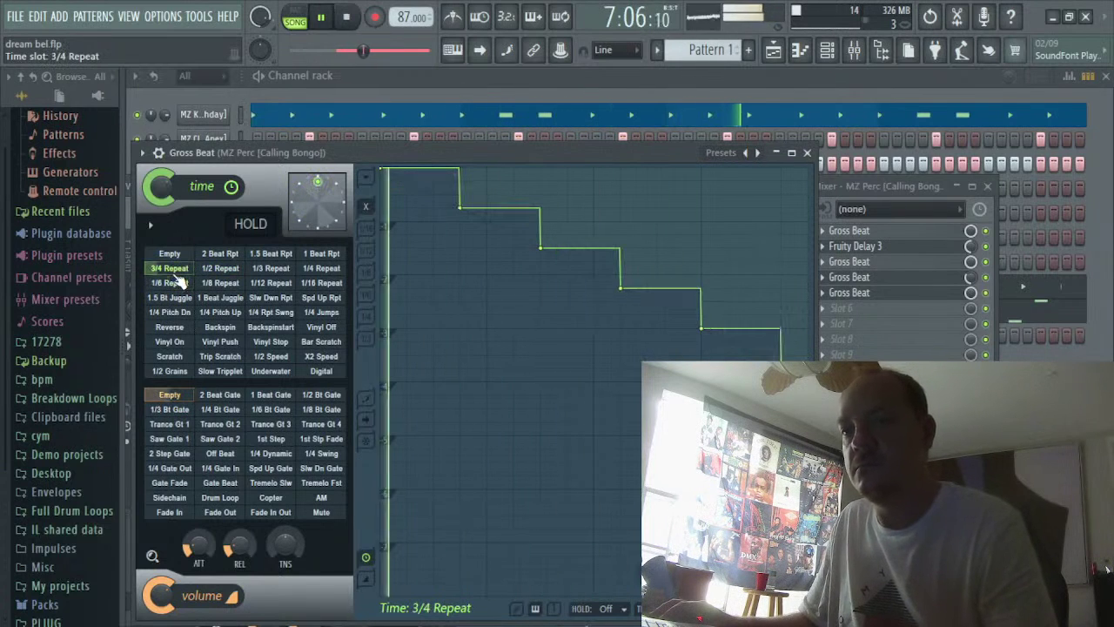
Alternate the bongo's Gross Beat time slot between 1/2 Repeat and 3/4 Repeat during playback, ending on 3/4 Repeat
left_click(209, 272)
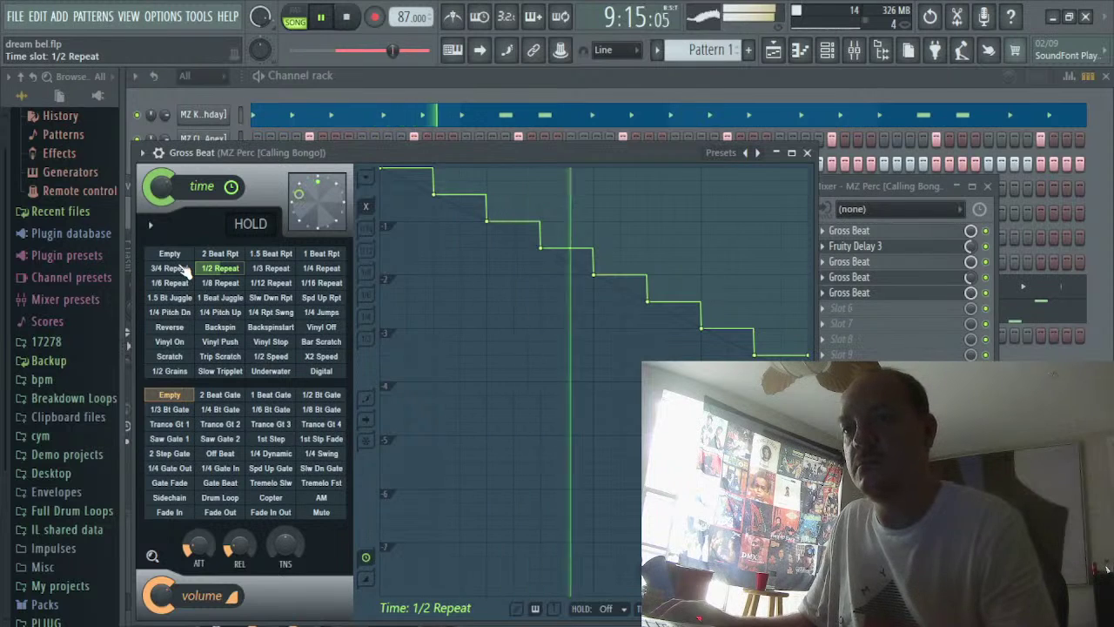
left_click(174, 269)
left_click(209, 272)
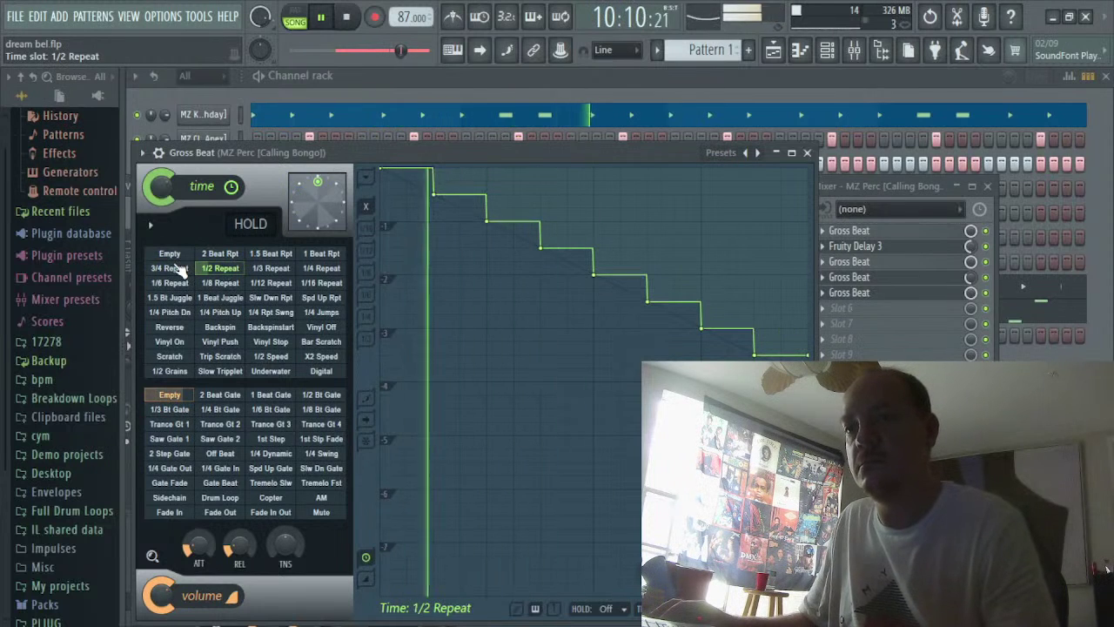
left_click(174, 269)
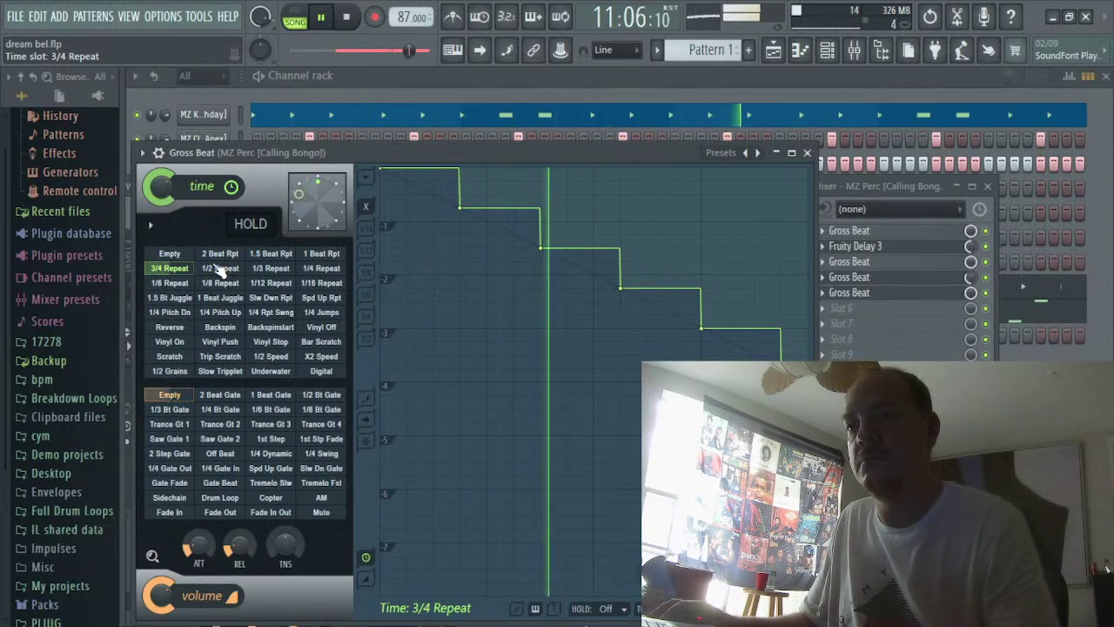
left_click(197, 269)
left_click(184, 269)
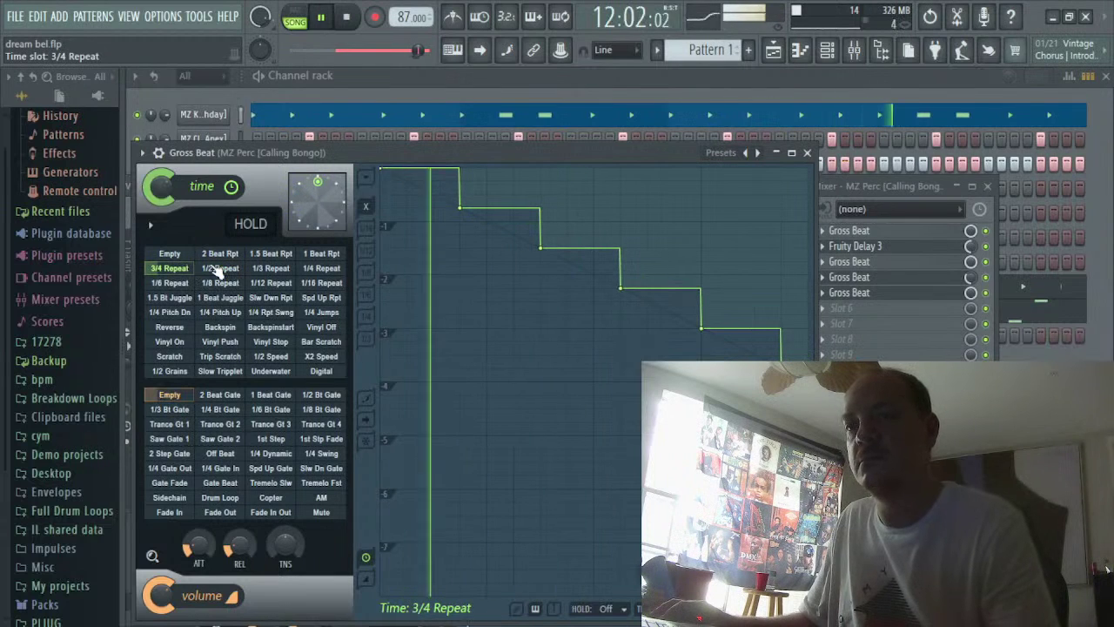
left_click(218, 270)
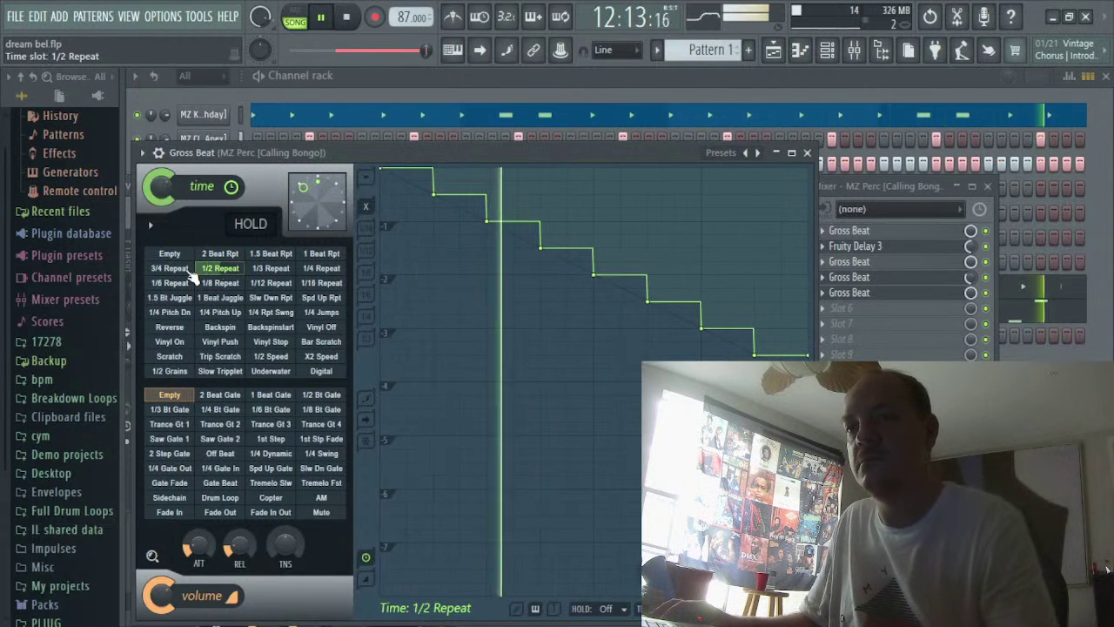
left_click(186, 270)
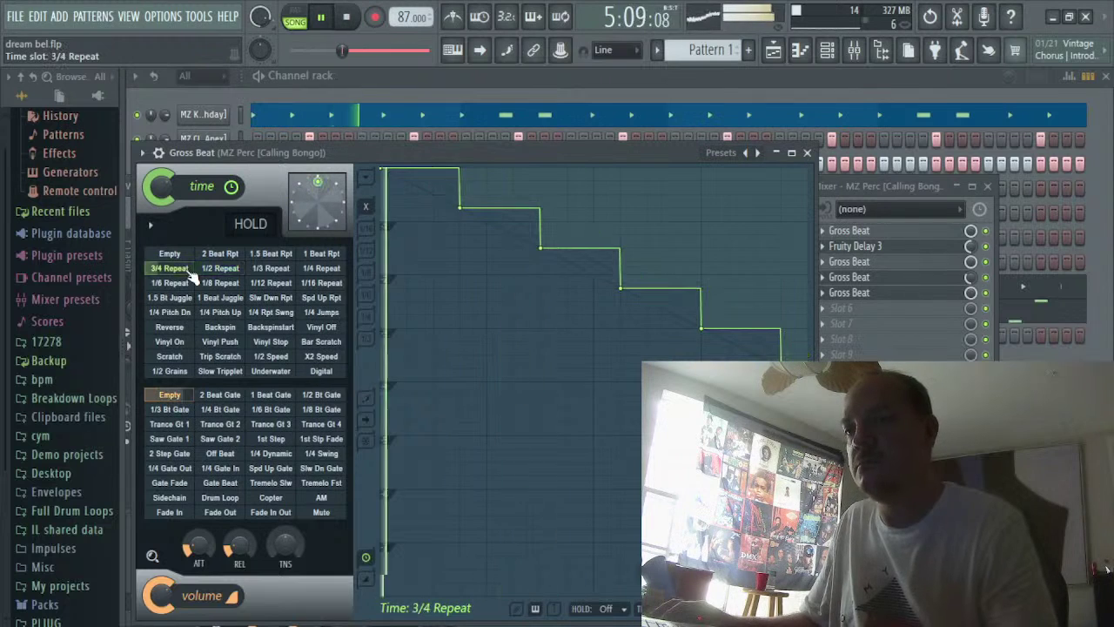
With Hold turned on, audition the 1/2, 1/4 and 1/8 Repeat time slots, ending on 1/2 Repeat with Hold turned off
left_click(251, 224)
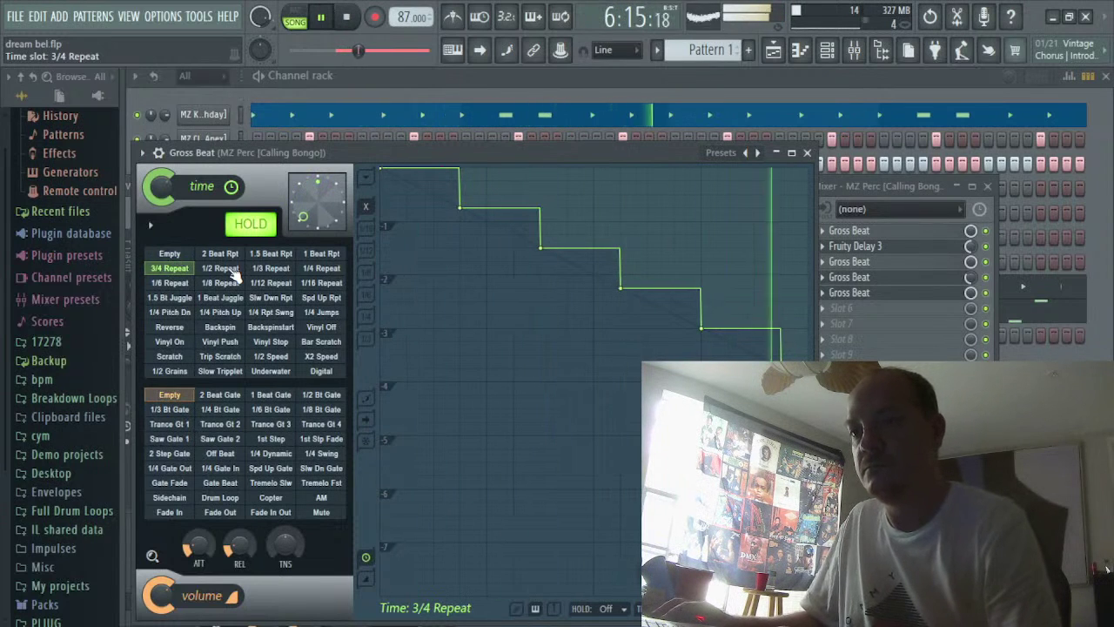
left_click(231, 272)
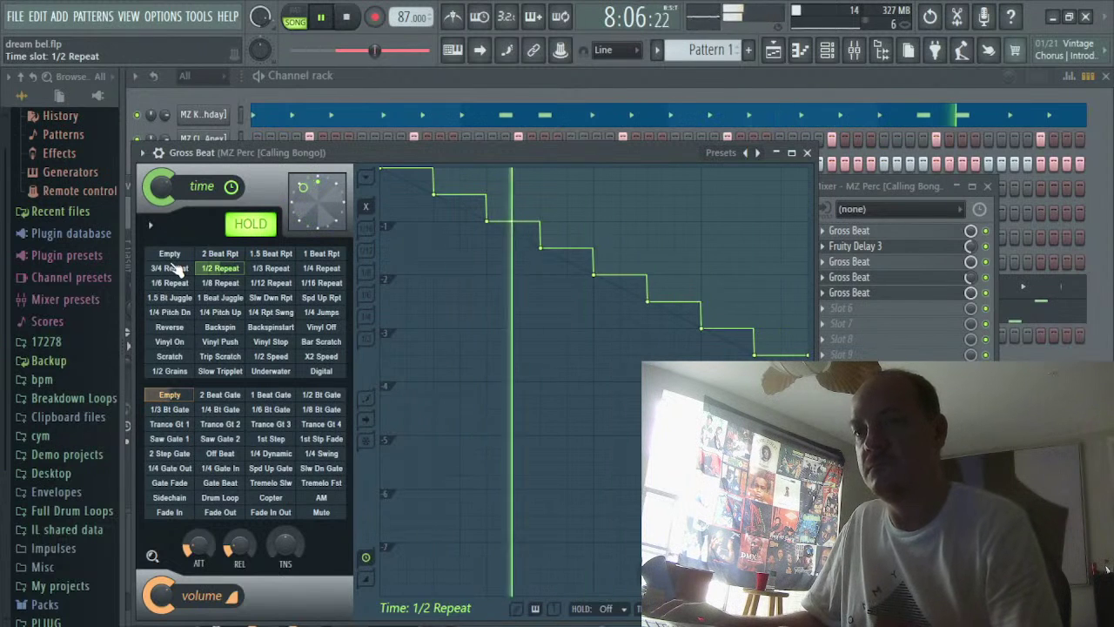
left_click(317, 270)
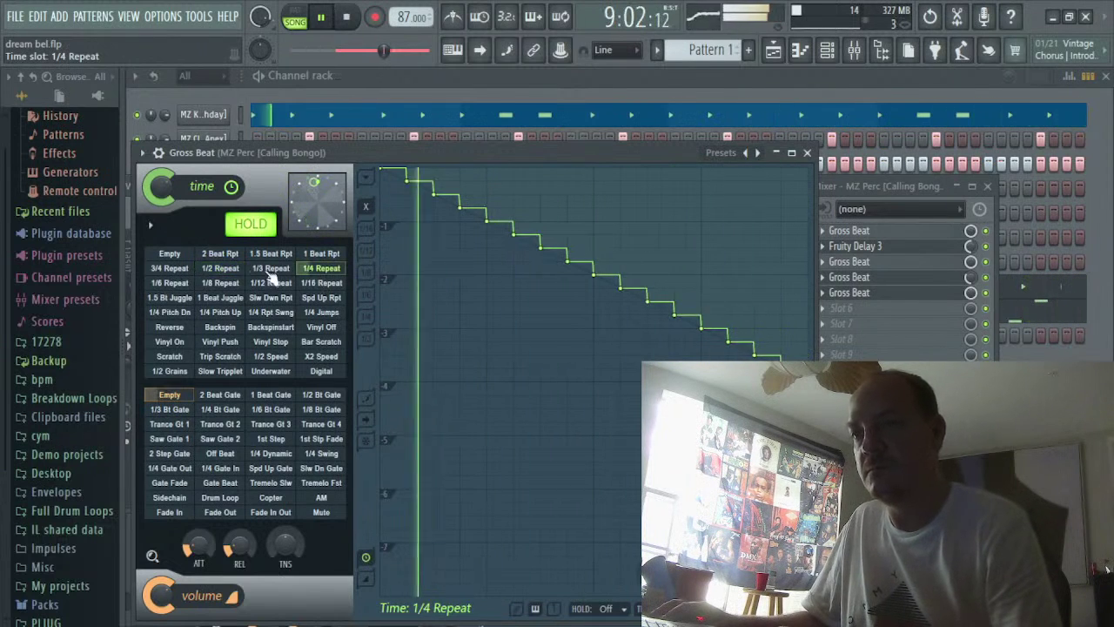
left_click(224, 270)
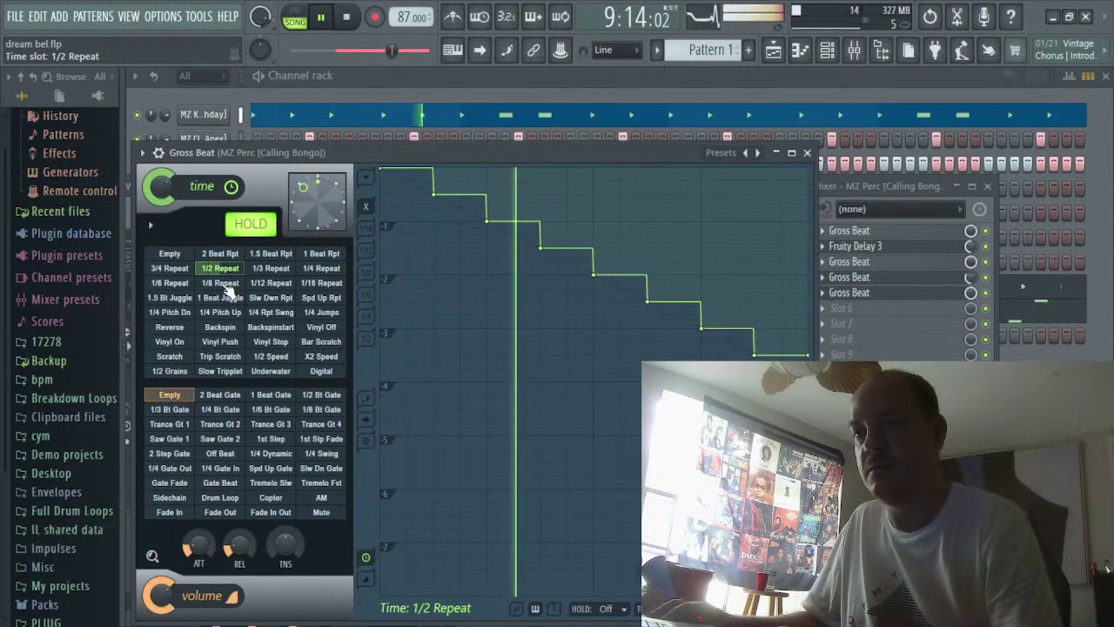
left_click(221, 280)
left_click(221, 270)
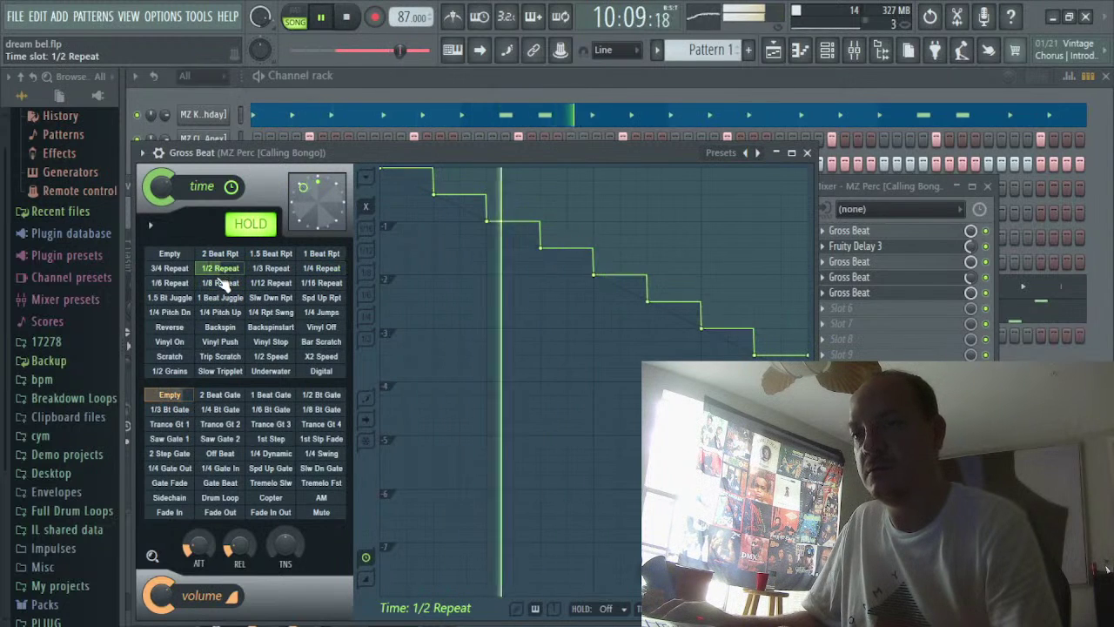
left_click(224, 283)
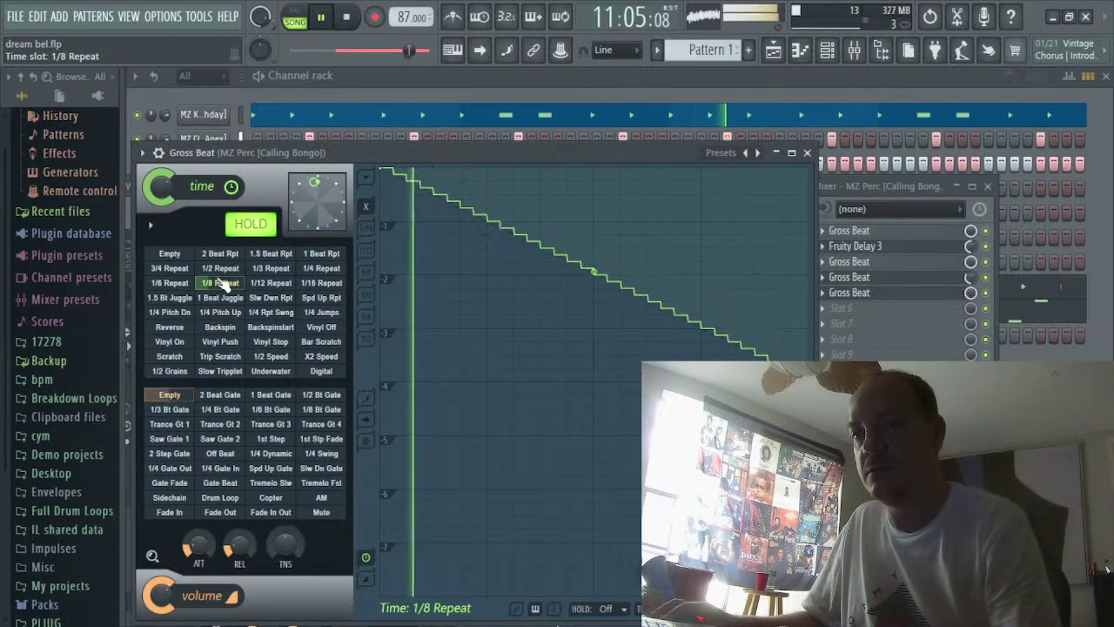
left_click(221, 269)
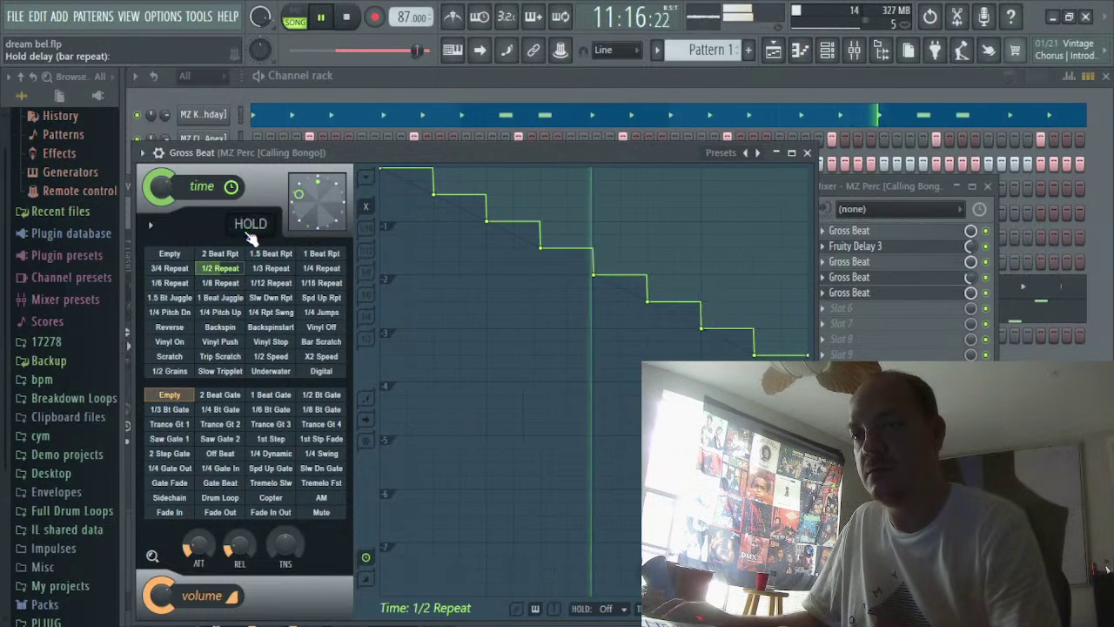
Without Hold, alternate the time slot repeatedly between 1/8 Repeat and 1/2 Repeat during playback, ending on 1/2 Repeat
left_click(220, 283)
left_click(220, 268)
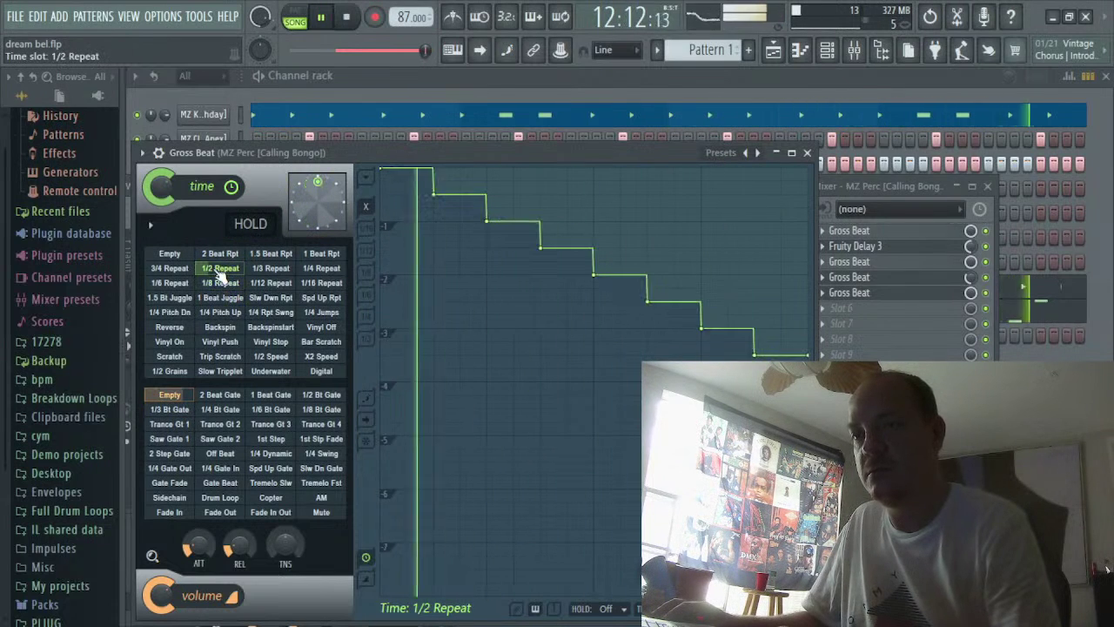
left_click(217, 283)
left_click(220, 268)
left_click(220, 283)
left_click(220, 268)
left_click(220, 283)
left_click(220, 268)
left_click(220, 283)
left_click(220, 268)
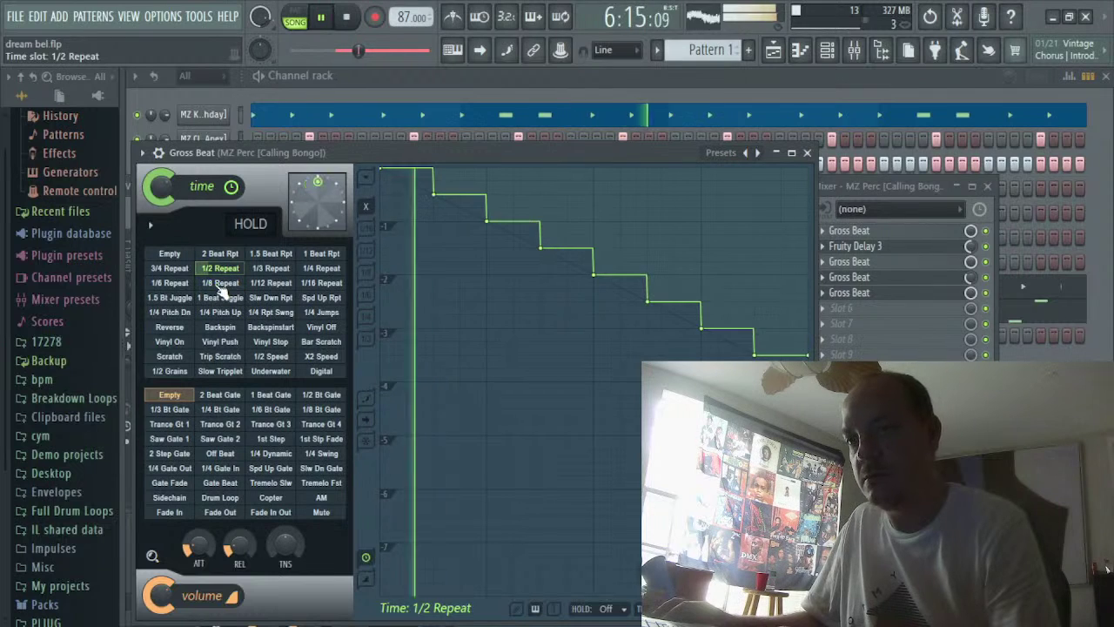
left_click(221, 283)
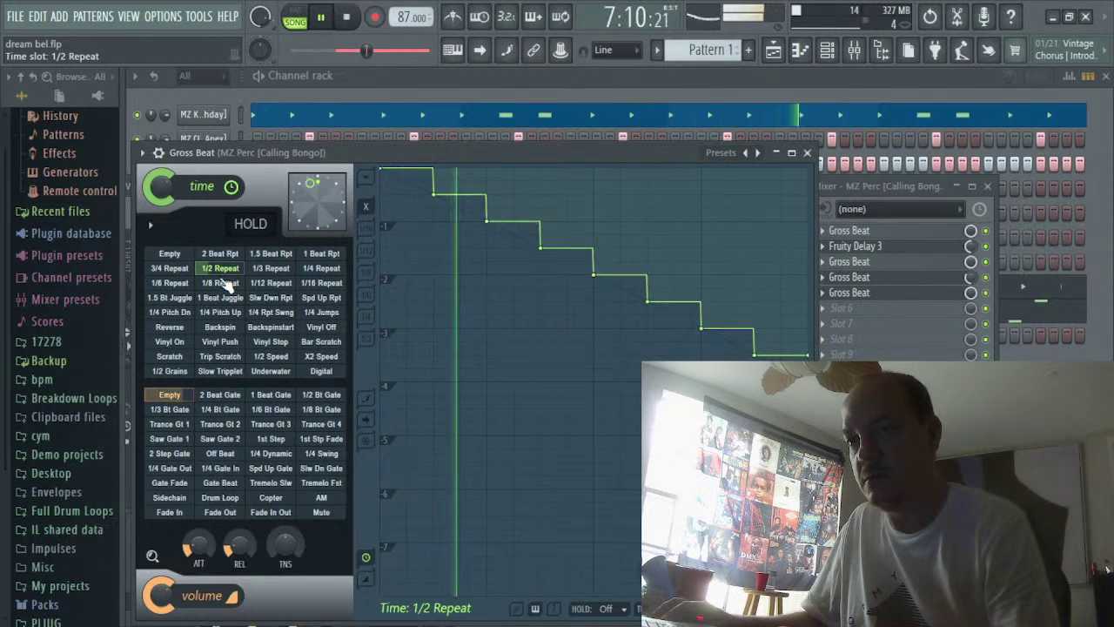
left_click(224, 282)
left_click(217, 270)
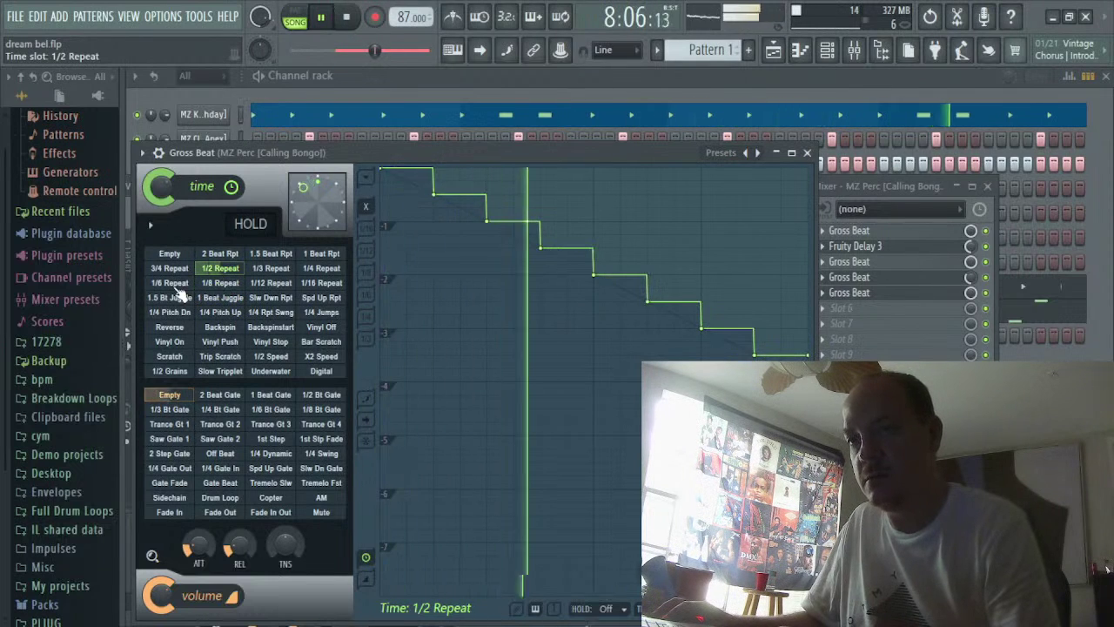
Audition the 1/6 Repeat and 1/8 Repeat time slots, returning to 1/2 Repeat after each
left_click(170, 283)
left_click(221, 268)
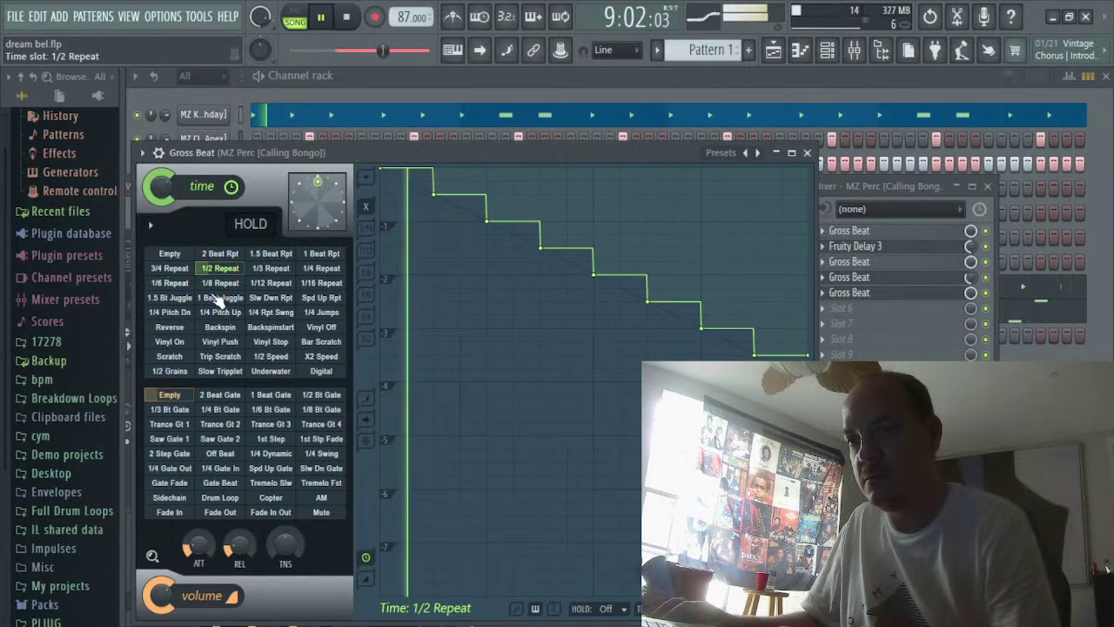
left_click(222, 283)
left_click(220, 268)
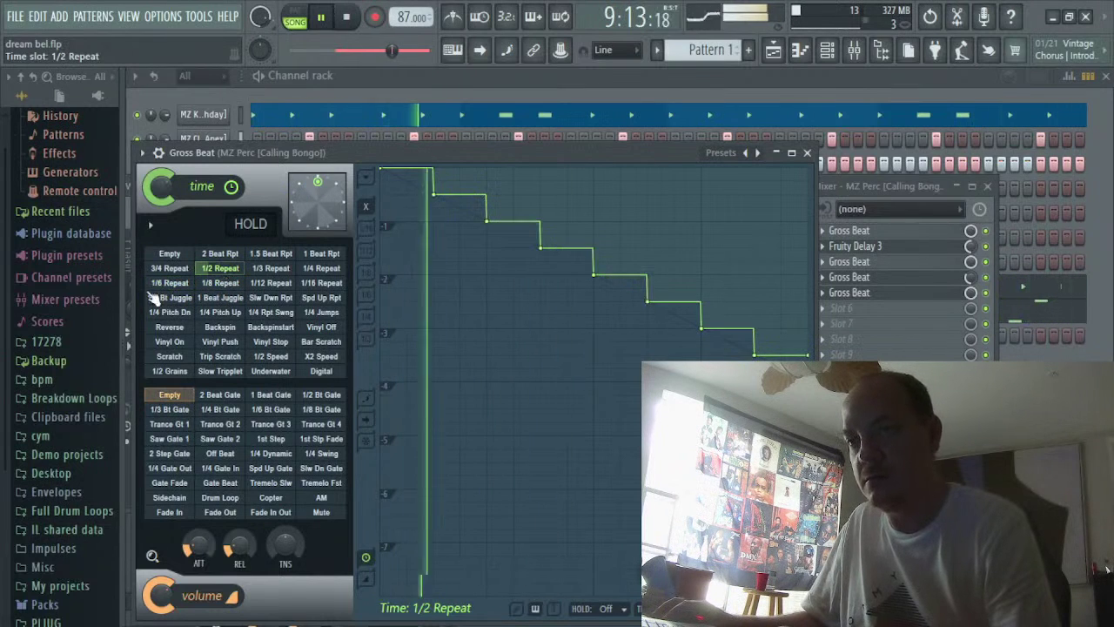
Alternate the bongo's Gross Beat time slot between 1/6 Repeat and 1/2 Repeat during playback, ending on 1/2 Repeat
left_click(169, 283)
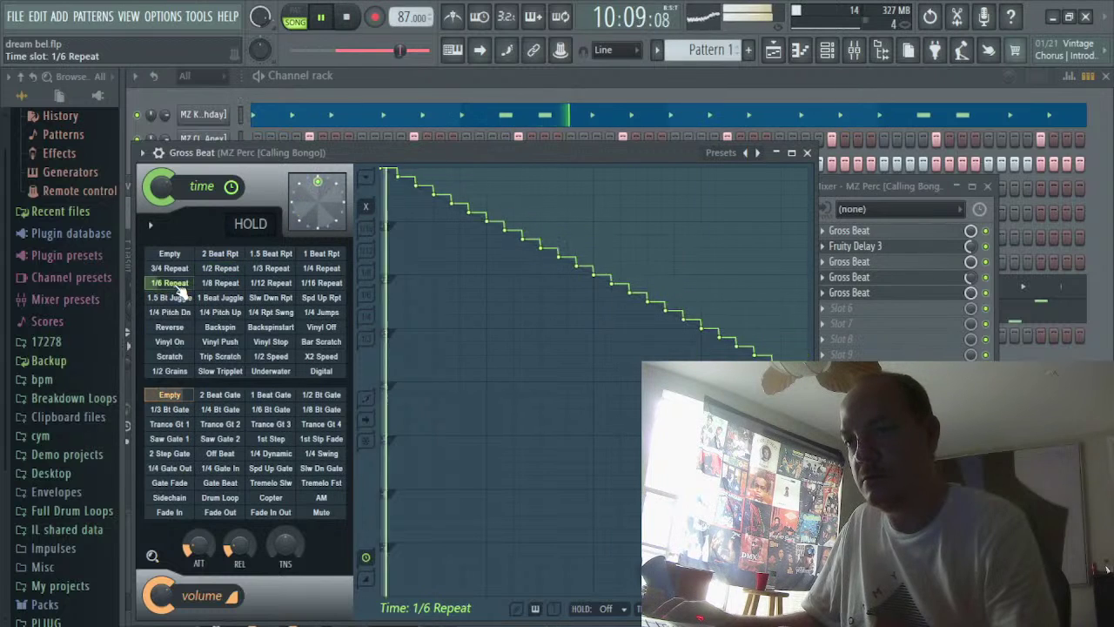
left_click(220, 268)
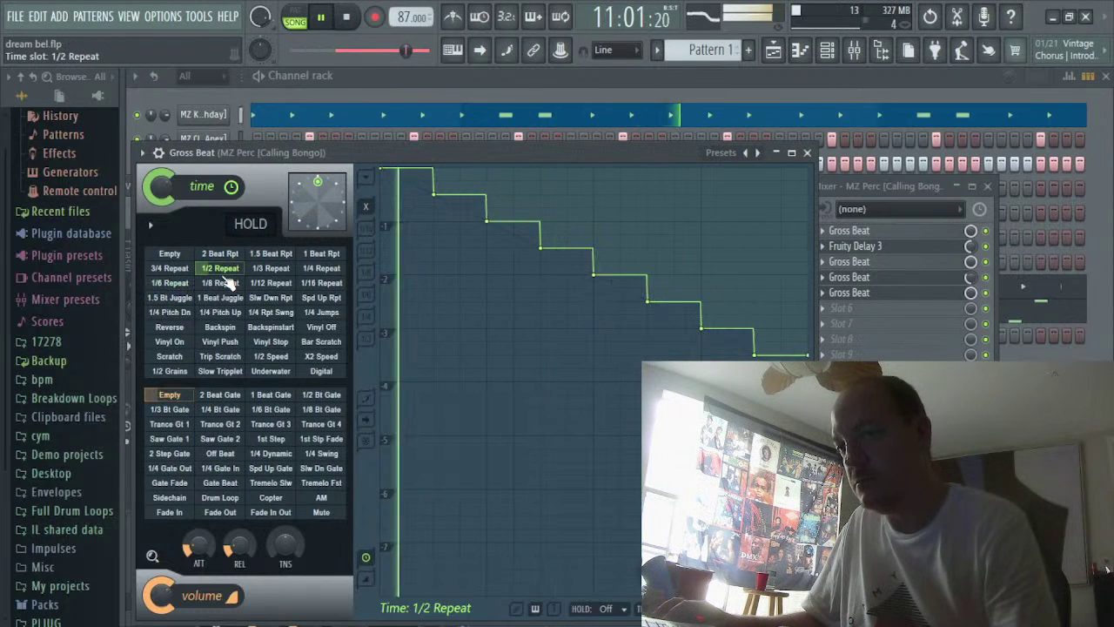
left_click(174, 283)
left_click(221, 268)
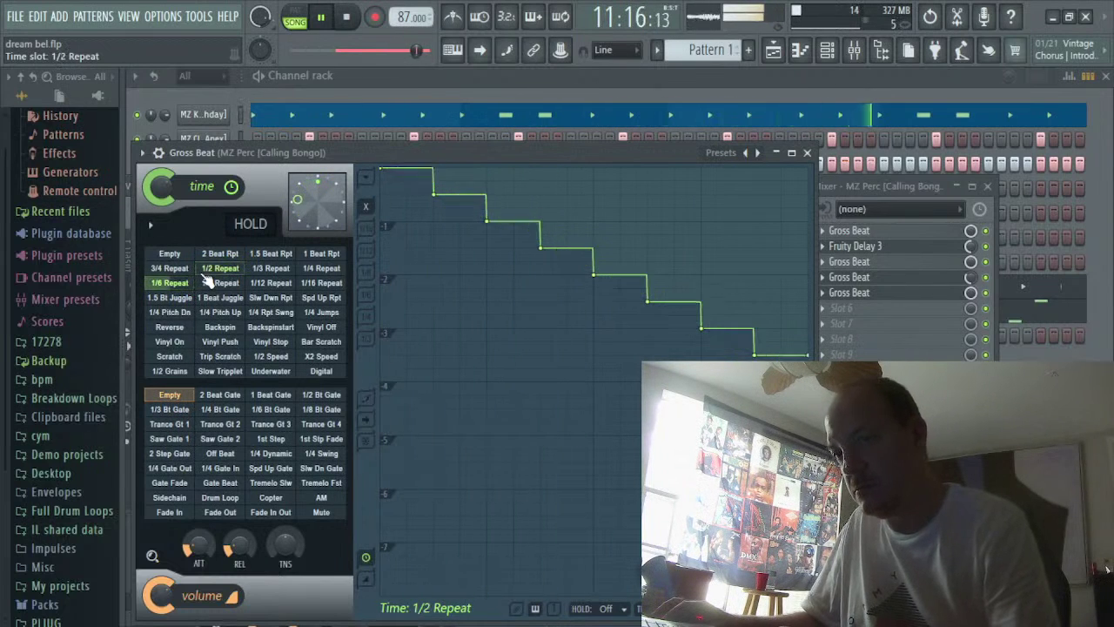
left_click(171, 283)
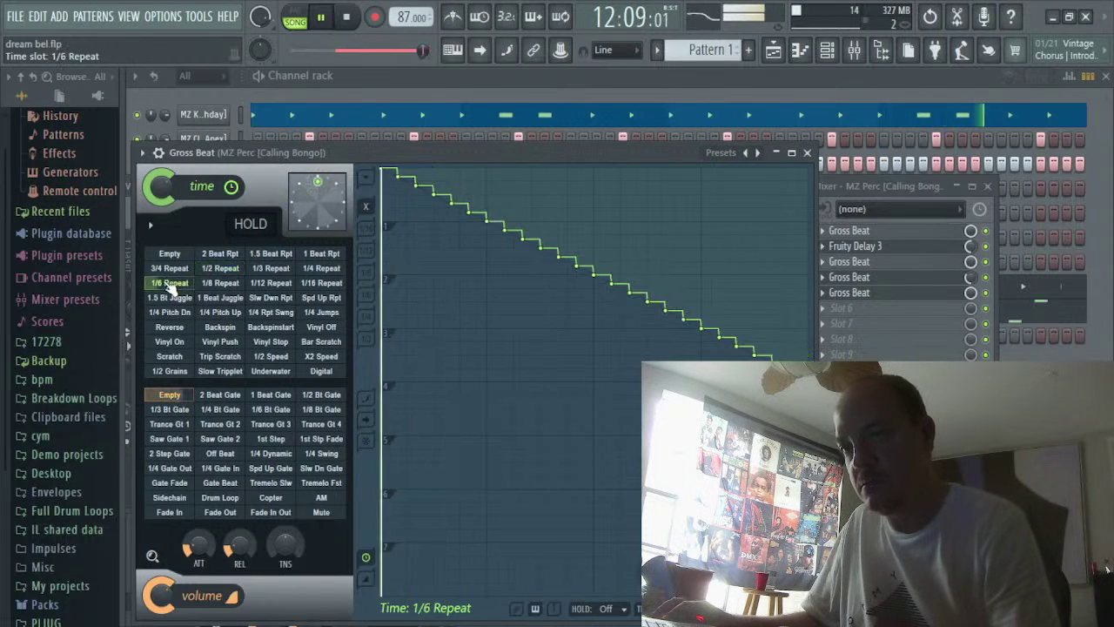
left_click(220, 269)
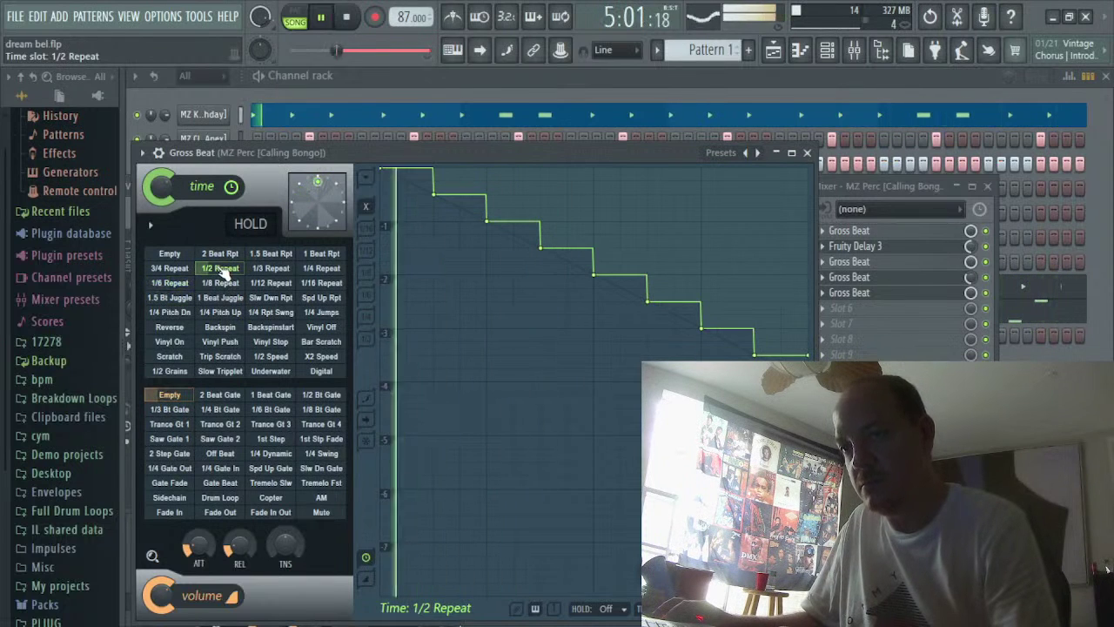
left_click(171, 283)
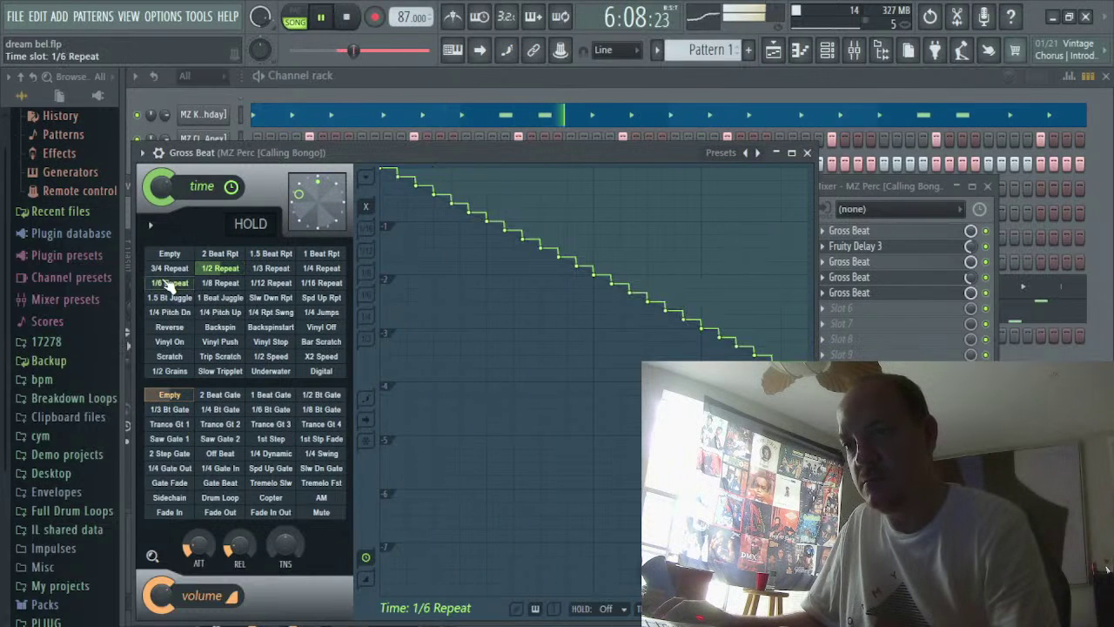
left_click(220, 268)
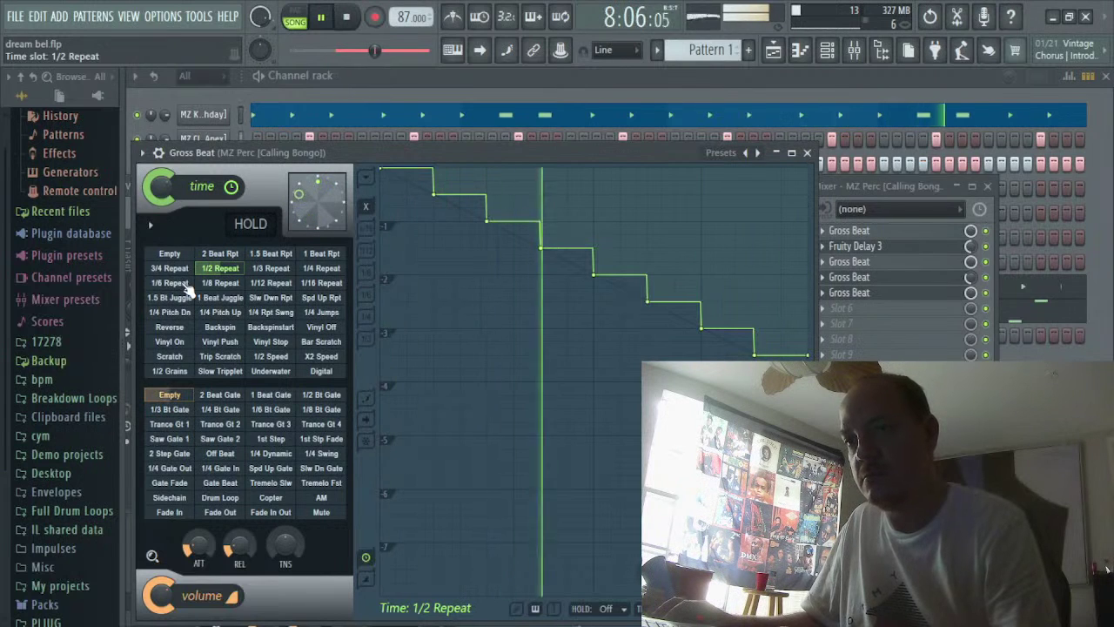
left_click(180, 286)
left_click(211, 270)
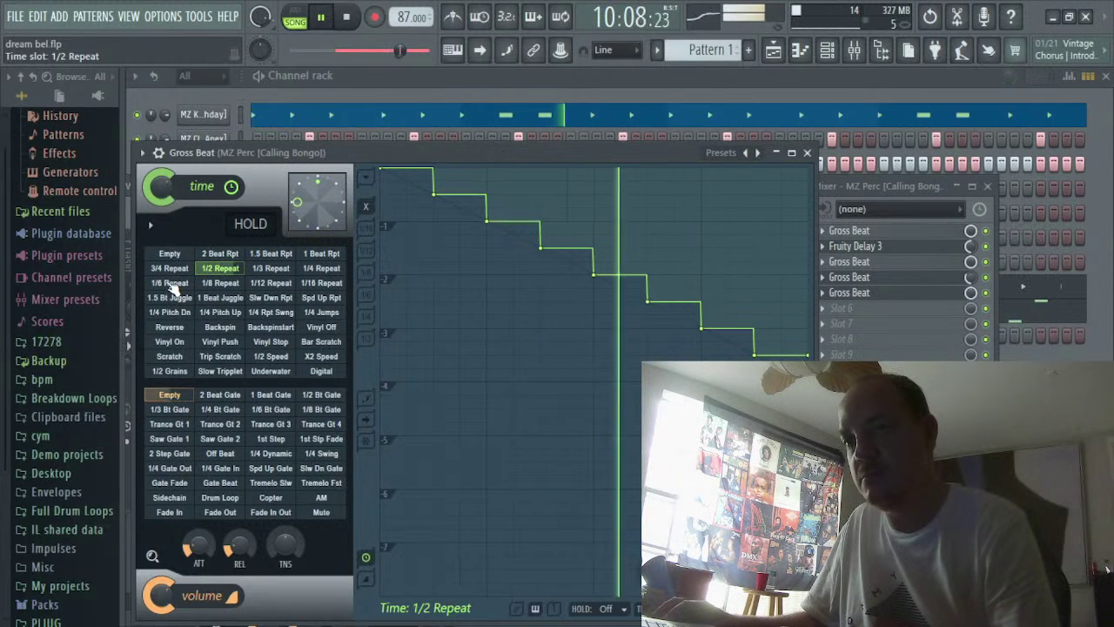
left_click(172, 284)
left_click(202, 270)
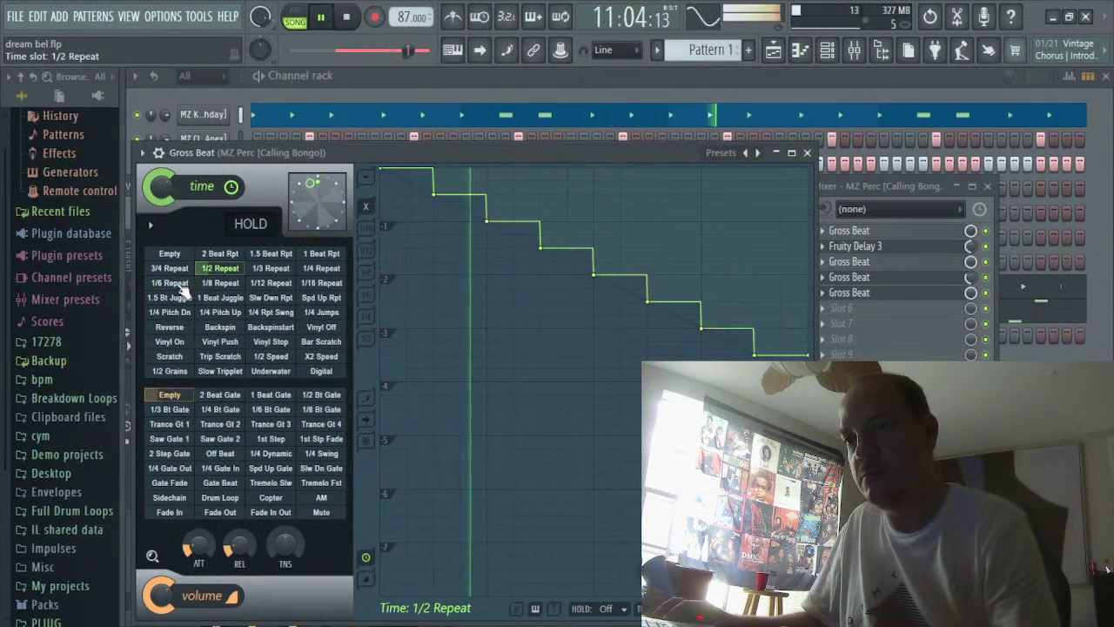
left_click(172, 284)
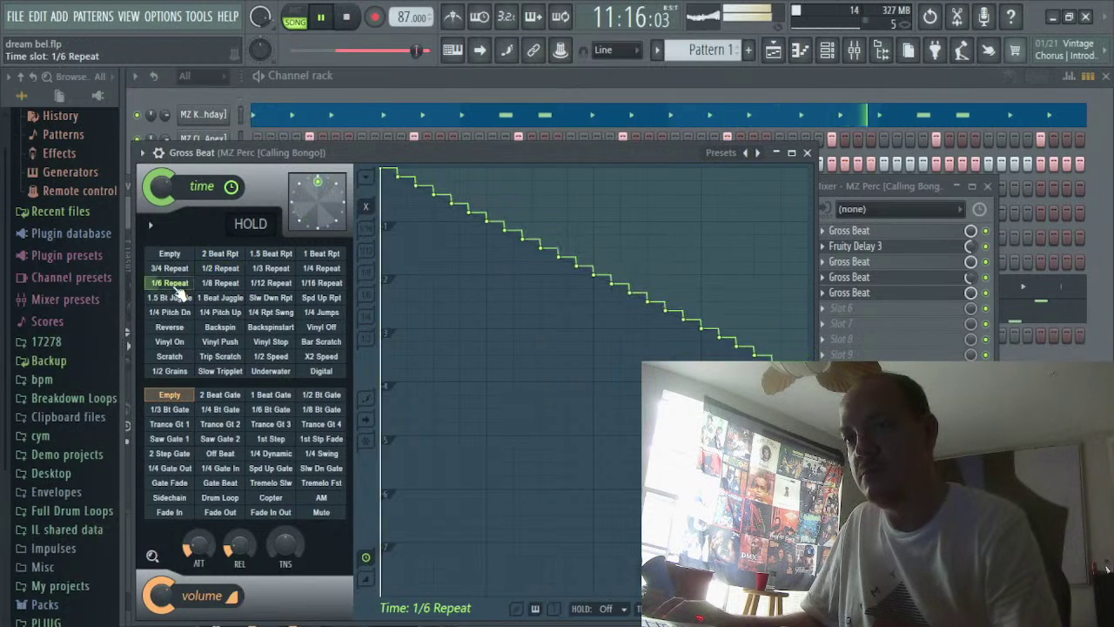
left_click(220, 269)
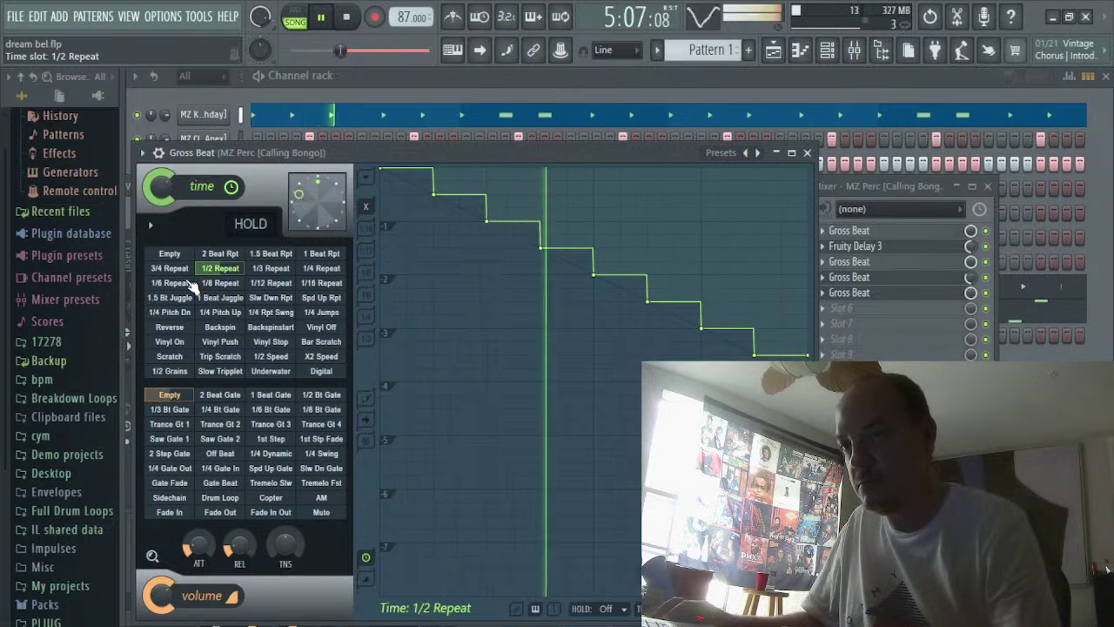
Keep switching the bongo's Gross Beat from 1/2 Repeat to 1/6 Repeat and back as the song plays
left_click(180, 284)
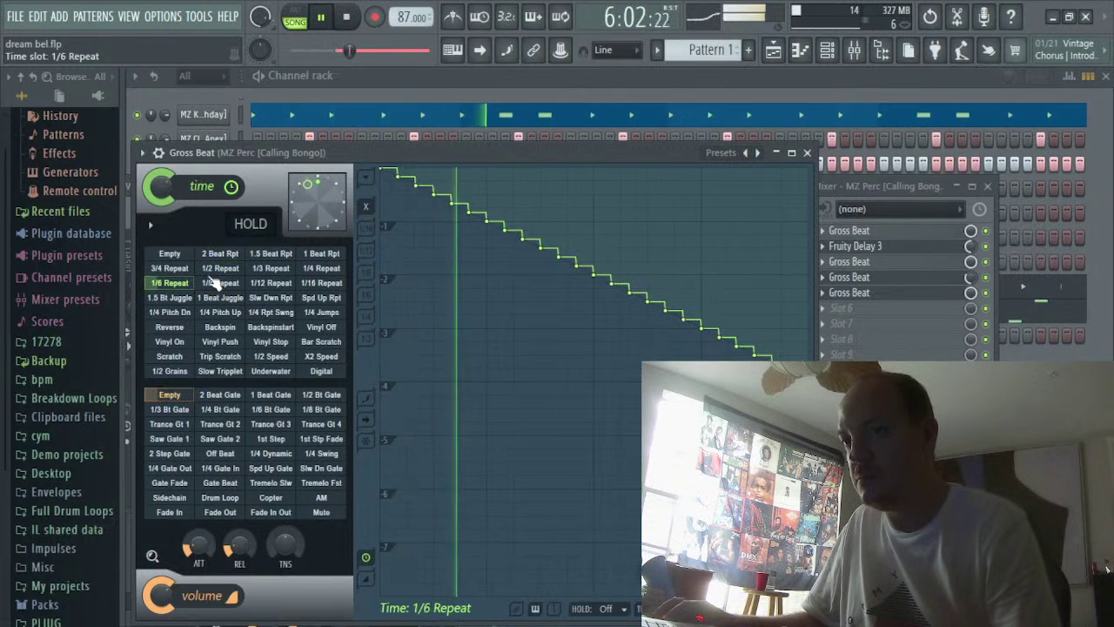
left_click(206, 271)
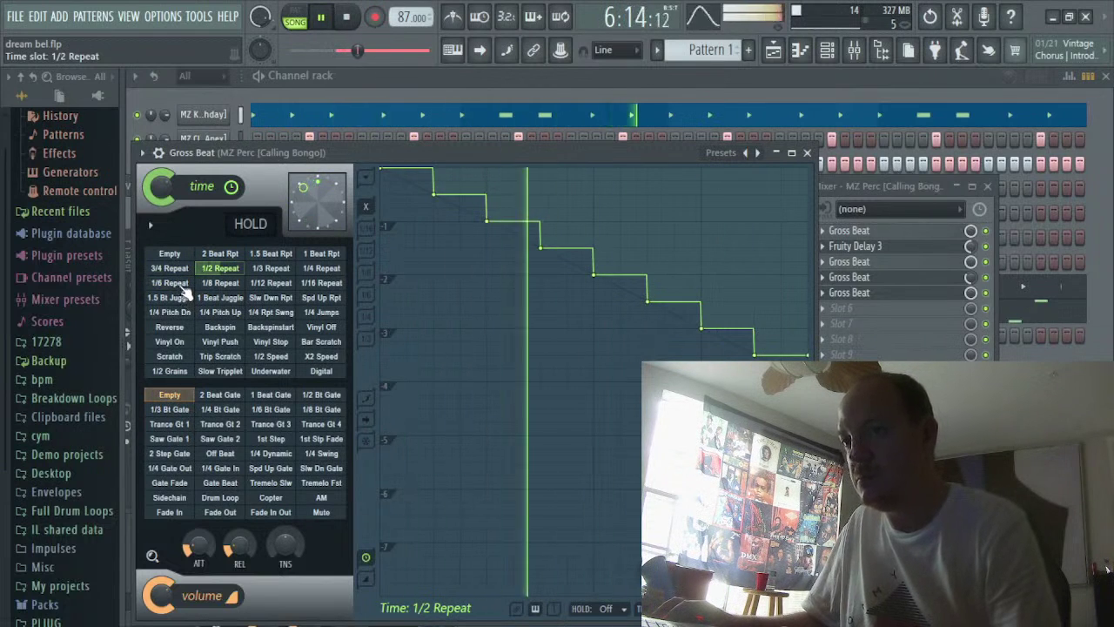
left_click(177, 283)
left_click(217, 270)
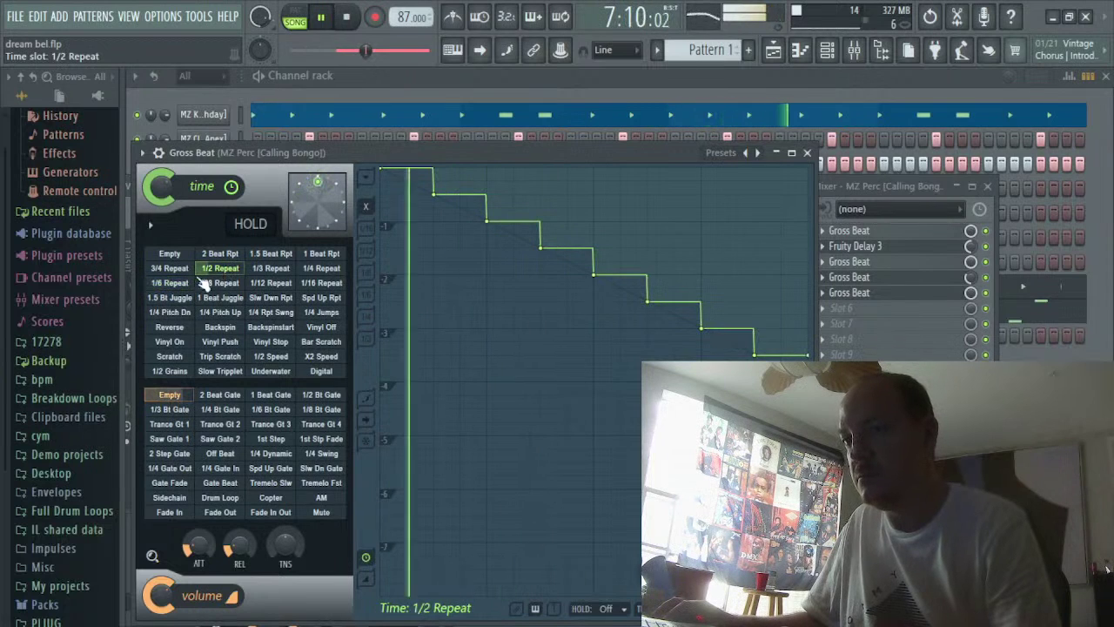
left_click(193, 284)
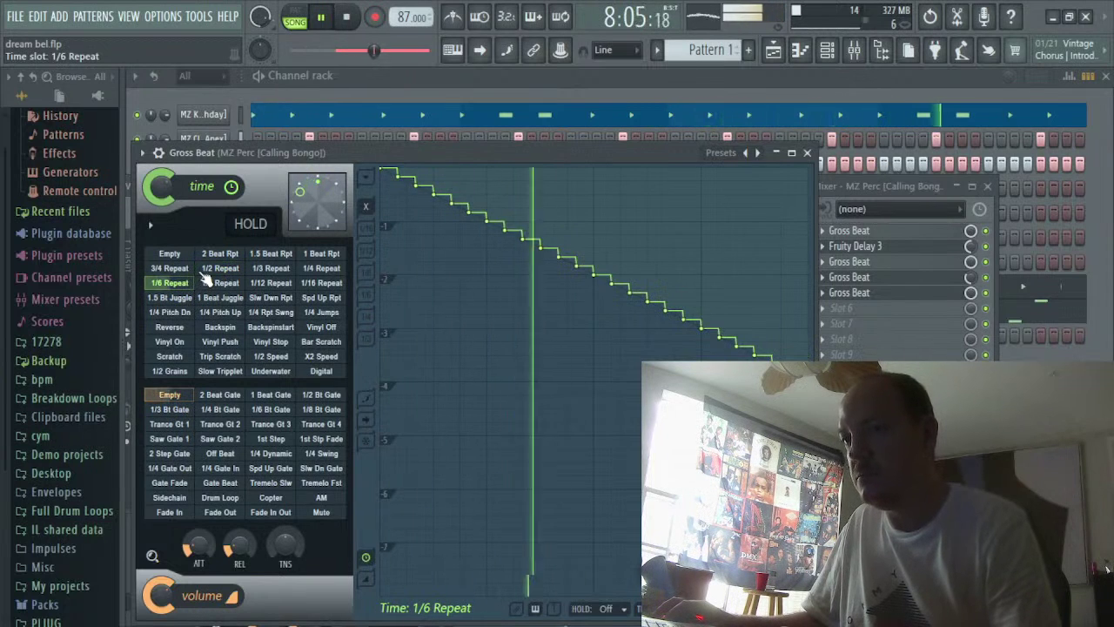
left_click(215, 269)
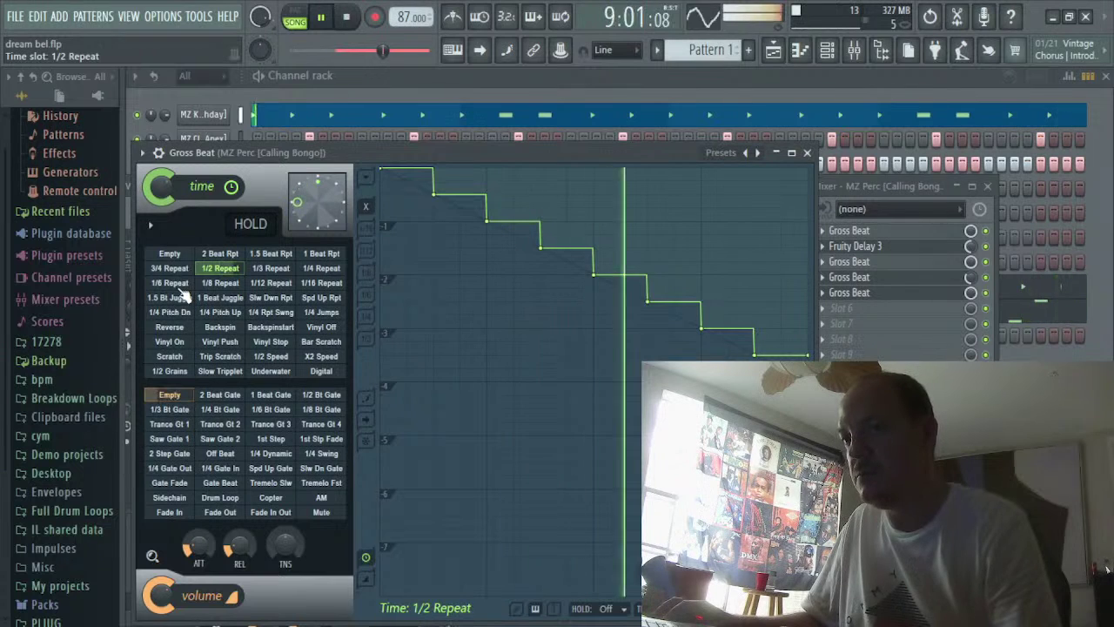
left_click(185, 284)
left_click(220, 270)
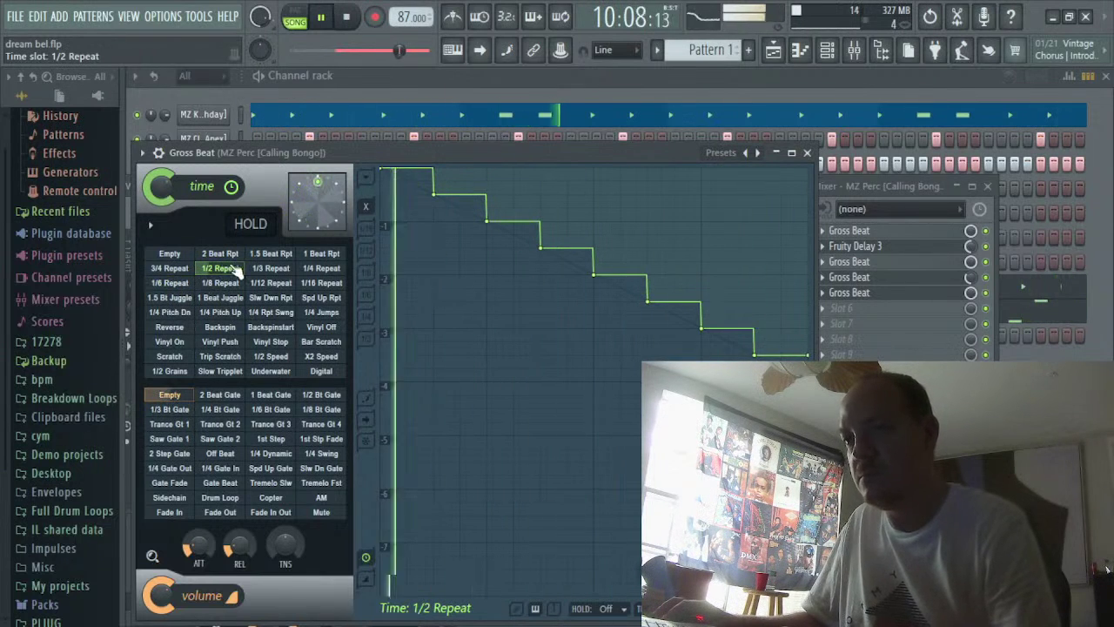
Audition the 1/3 Repeat and 1/4 Repeat time slots on the bongo, returning to 1/2 Repeat after each
left_click(263, 269)
left_click(232, 271)
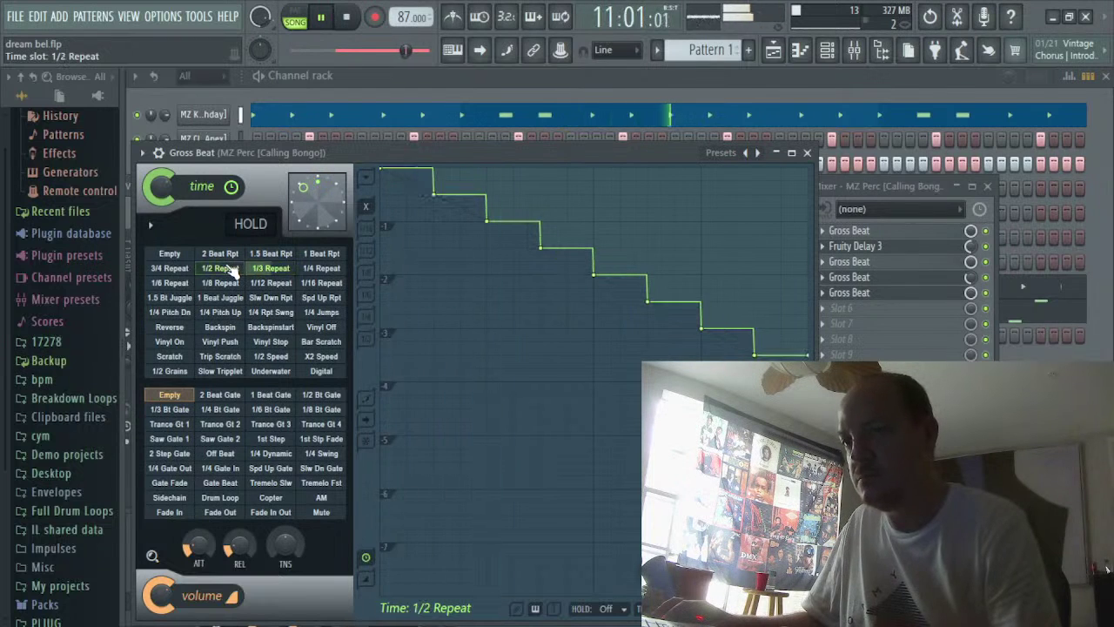
left_click(309, 269)
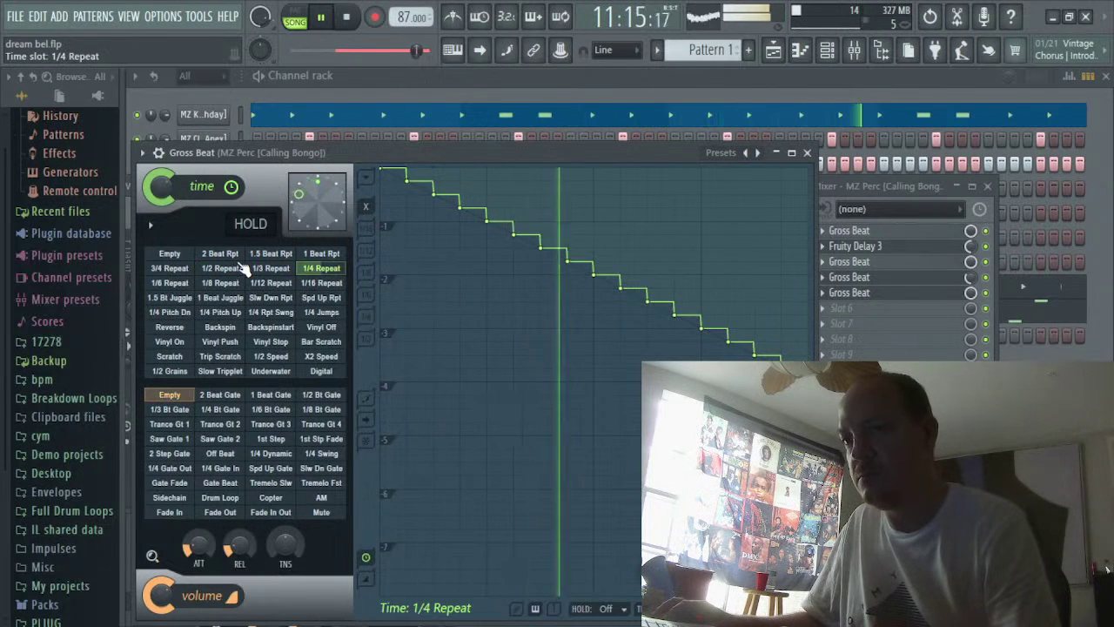
left_click(236, 269)
left_click(311, 272)
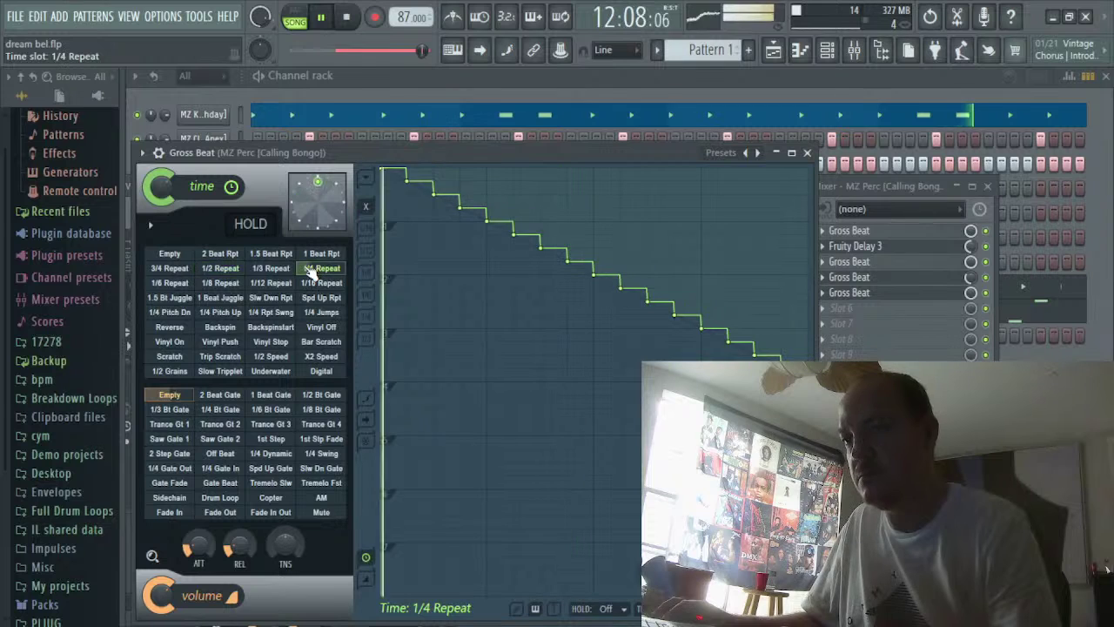
left_click(225, 269)
left_click(261, 271)
left_click(236, 270)
left_click(263, 270)
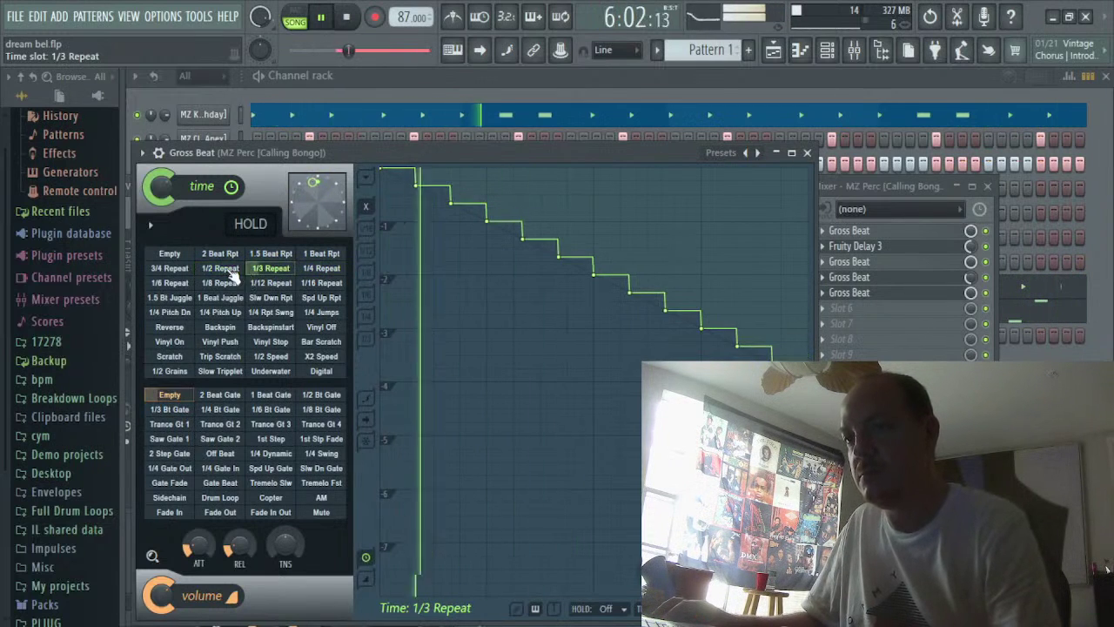
left_click(226, 269)
left_click(309, 282)
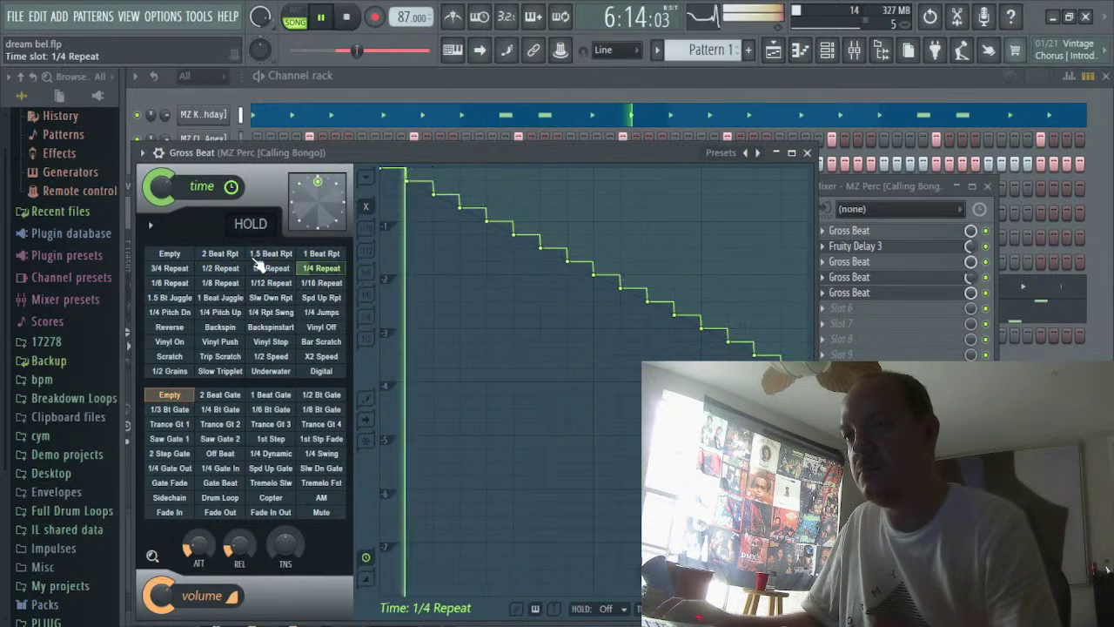
left_click(228, 269)
left_click(268, 268)
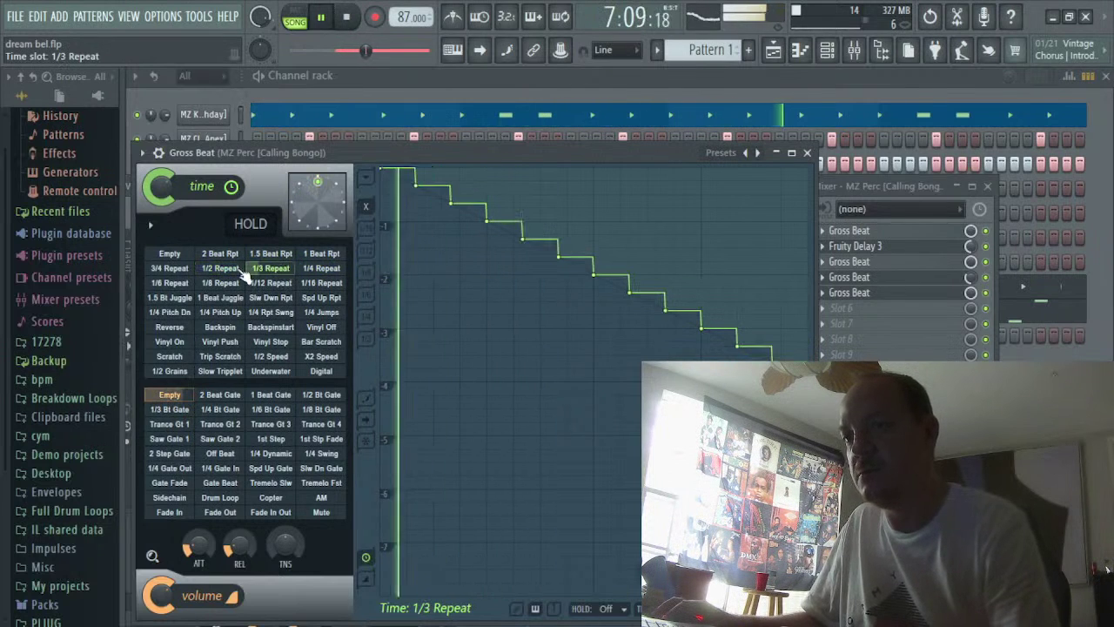
left_click(233, 268)
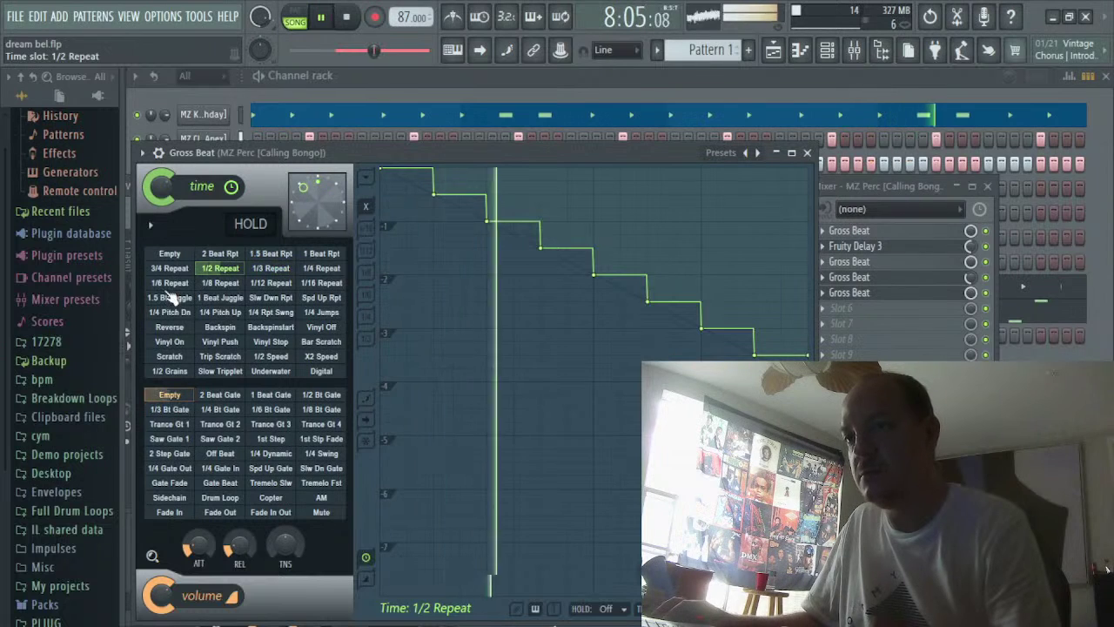
Alternate the bongo's time slot between 1/4 Repeat and 1/2 Repeat during playback, ending on 1/2 Repeat
left_click(220, 283)
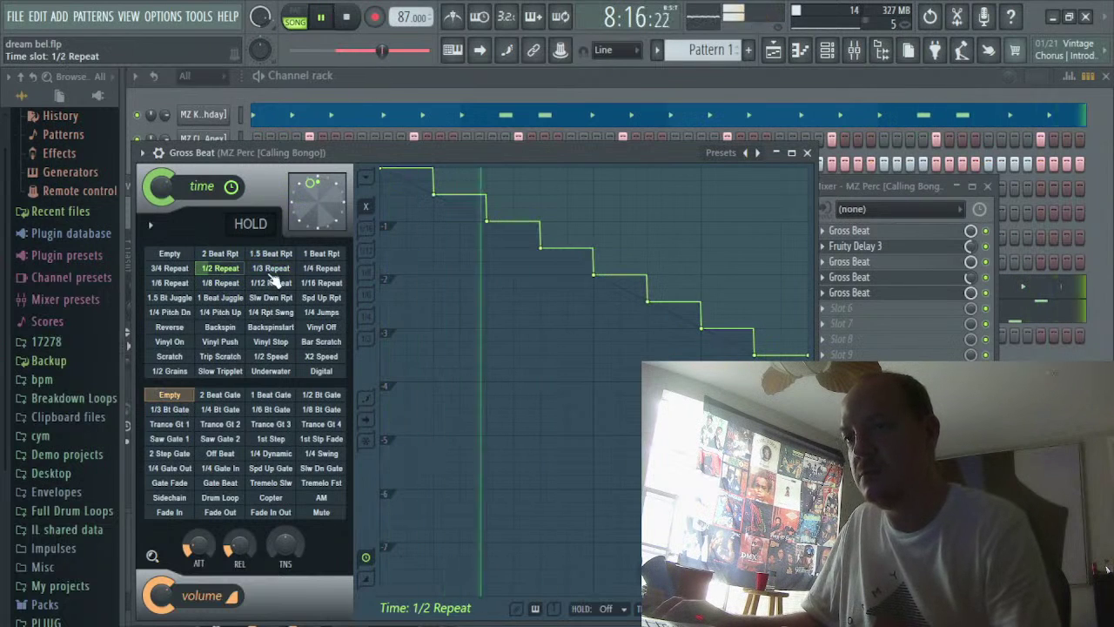
left_click(307, 271)
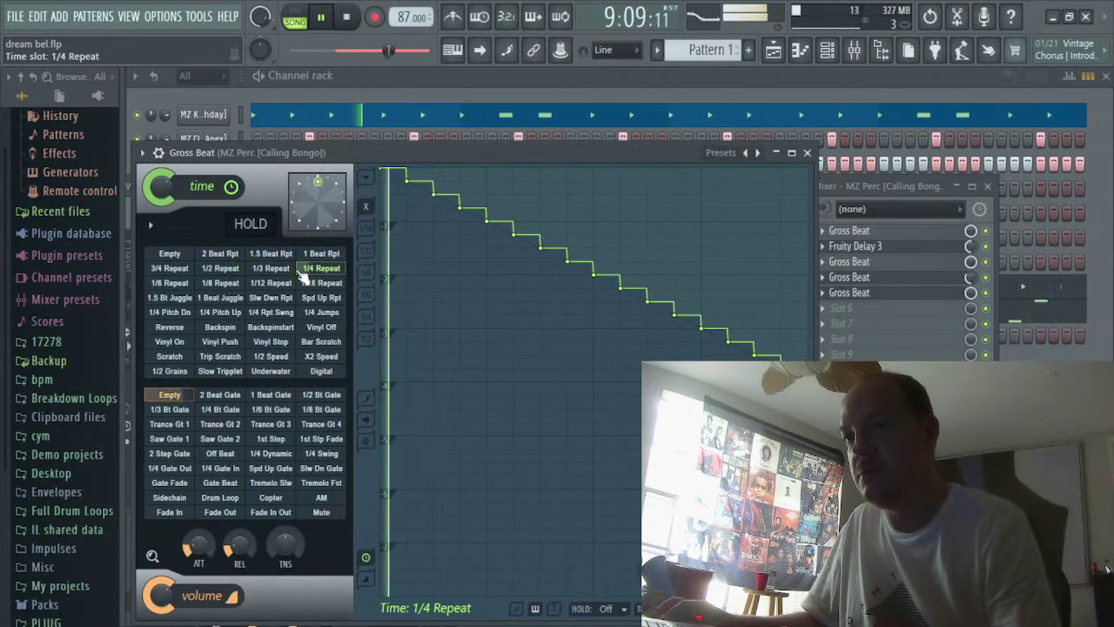
left_click(228, 271)
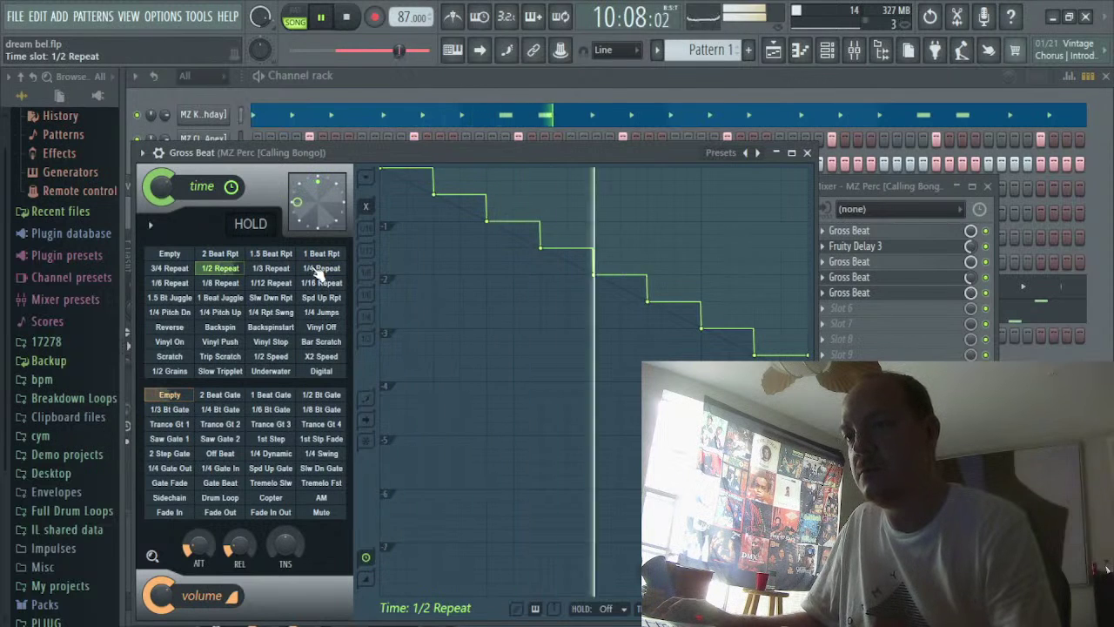
left_click(320, 270)
left_click(244, 272)
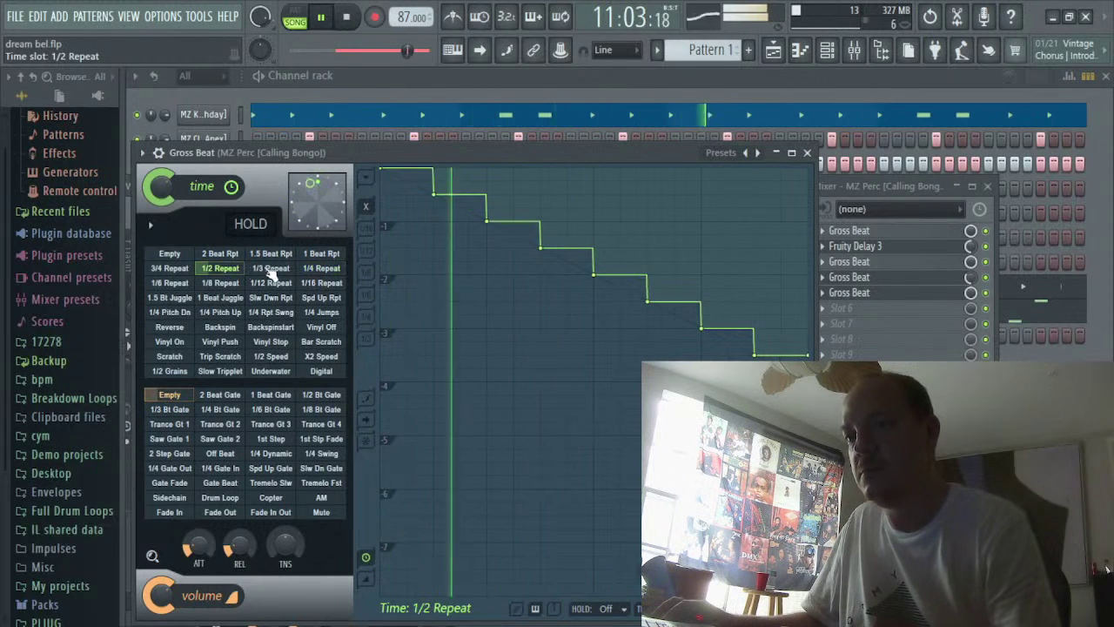
left_click(320, 271)
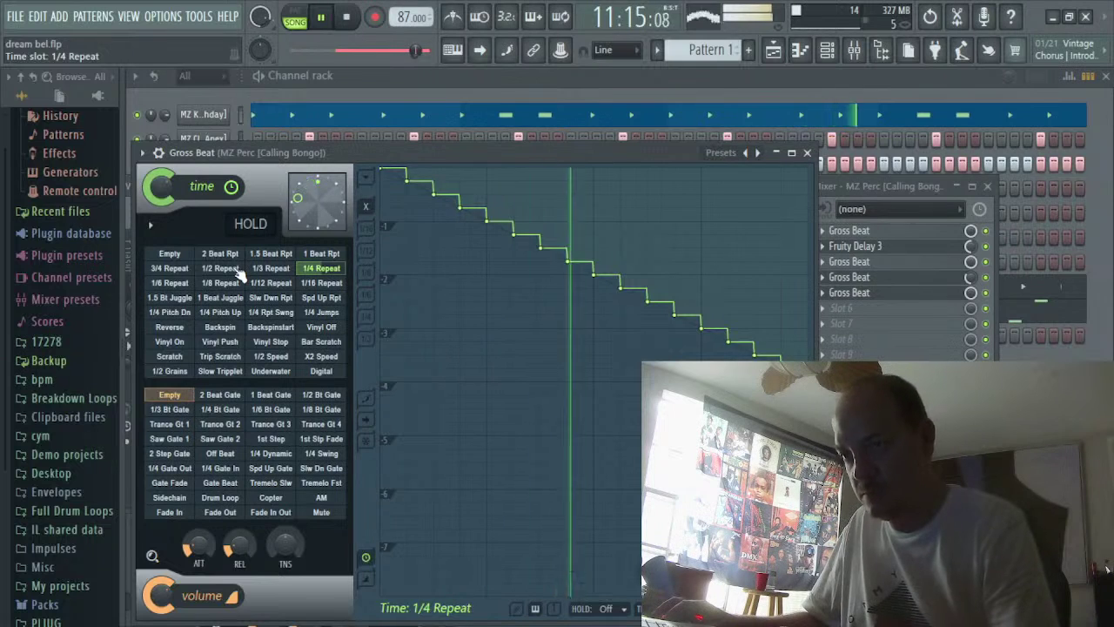
left_click(238, 270)
Set the bongo's time slot to 1/2 Speed and audition the last Gross Beat at 65% and 100% mix level
left_click(268, 358)
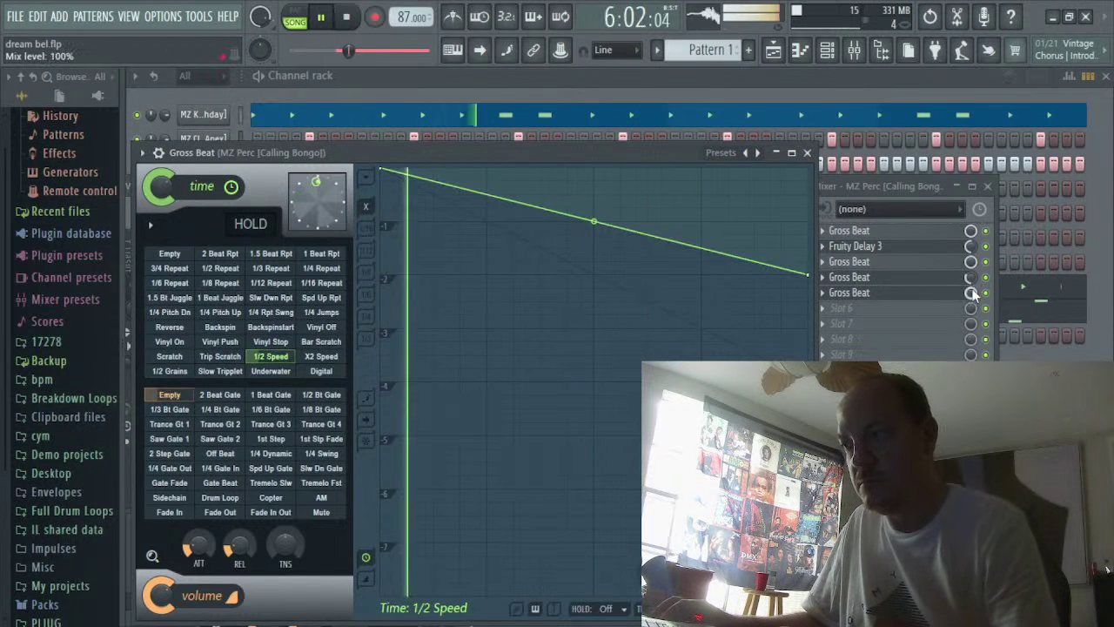
left_click_drag(976, 287, 976, 235)
left_click_drag(971, 293, 974, 300)
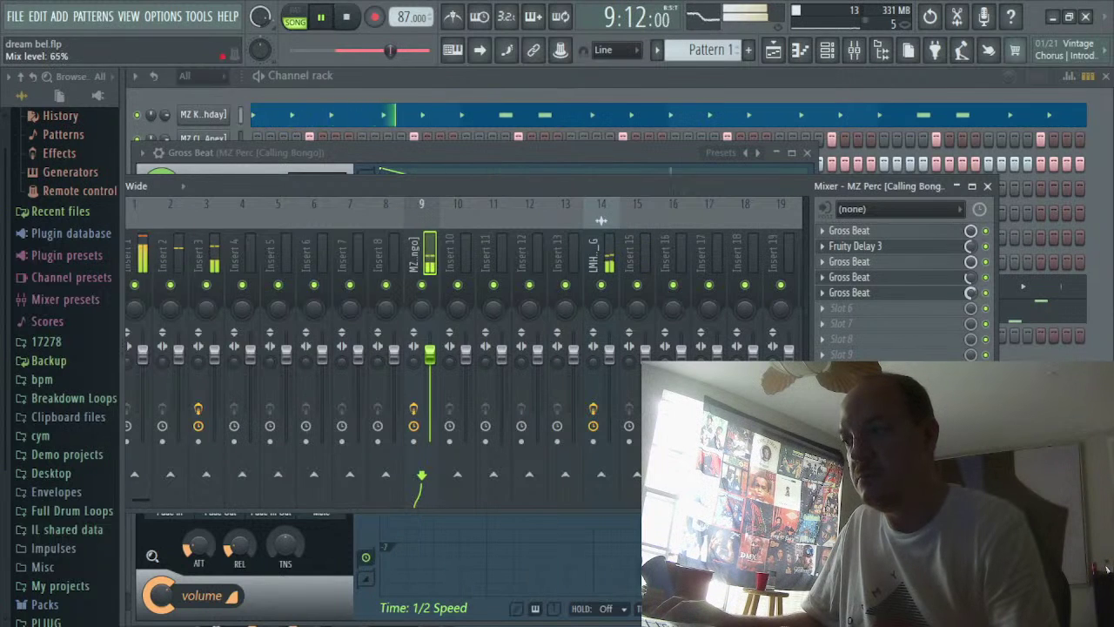
left_click_drag(971, 293, 971, 284)
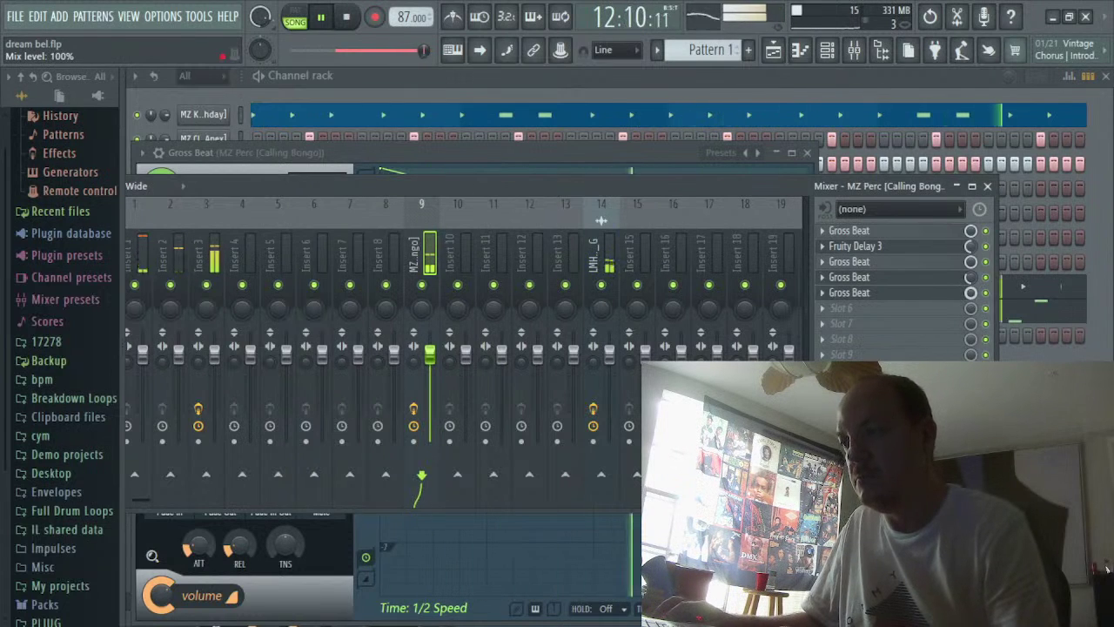
Compare the last Gross Beat's mix level at 0%, 100%, 23% and 33%, and leave it at a low level
left_click_drag(971, 292, 971, 340)
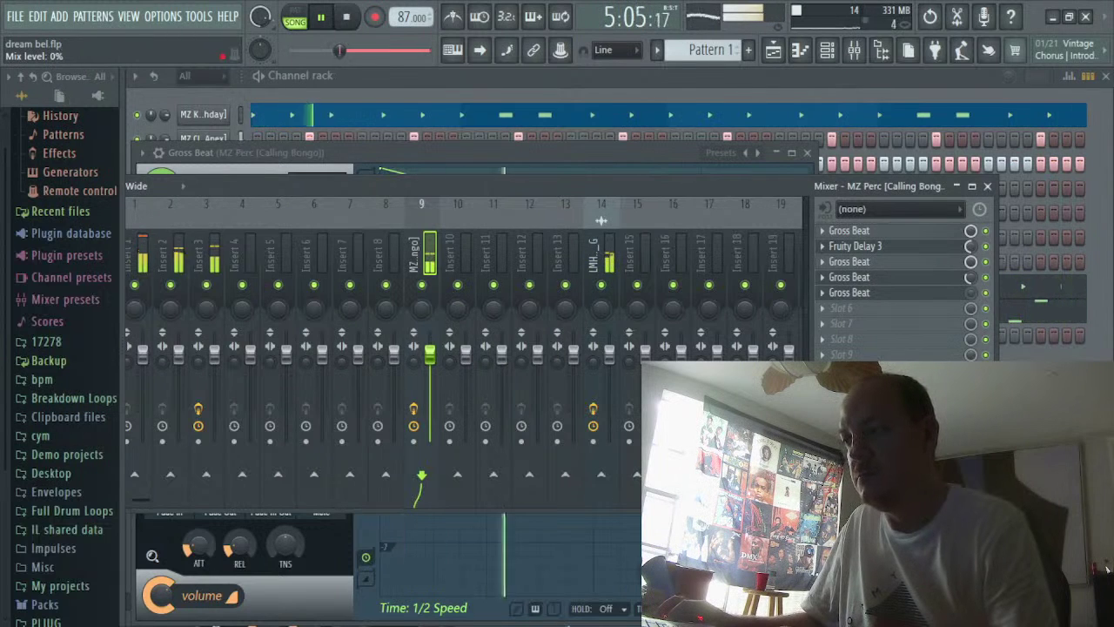
left_click_drag(971, 292, 971, 339)
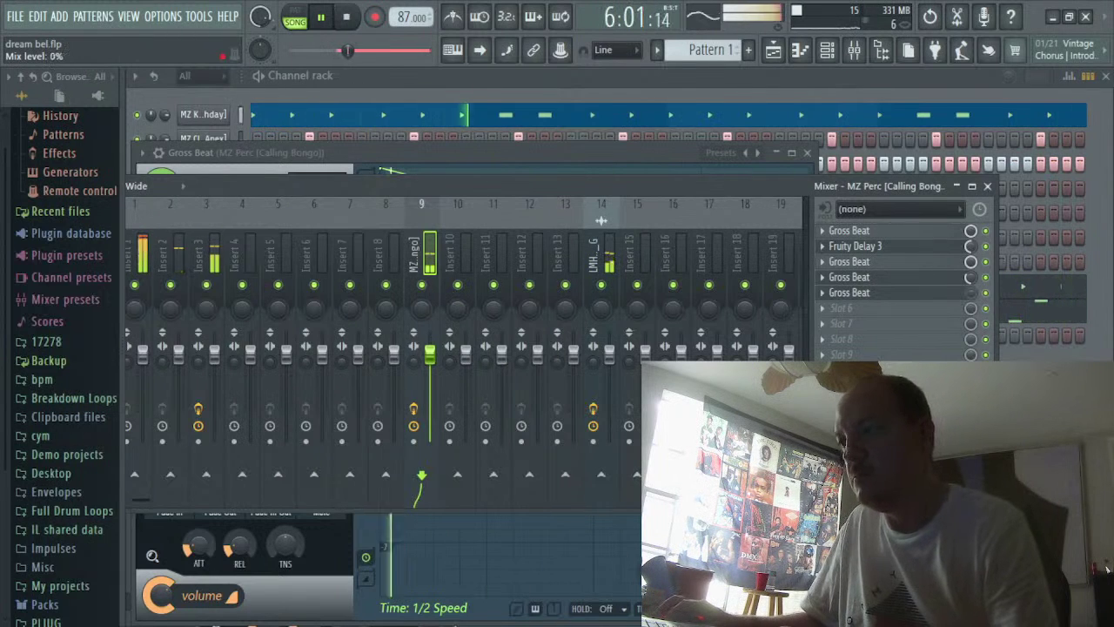
left_click_drag(970, 293, 971, 245)
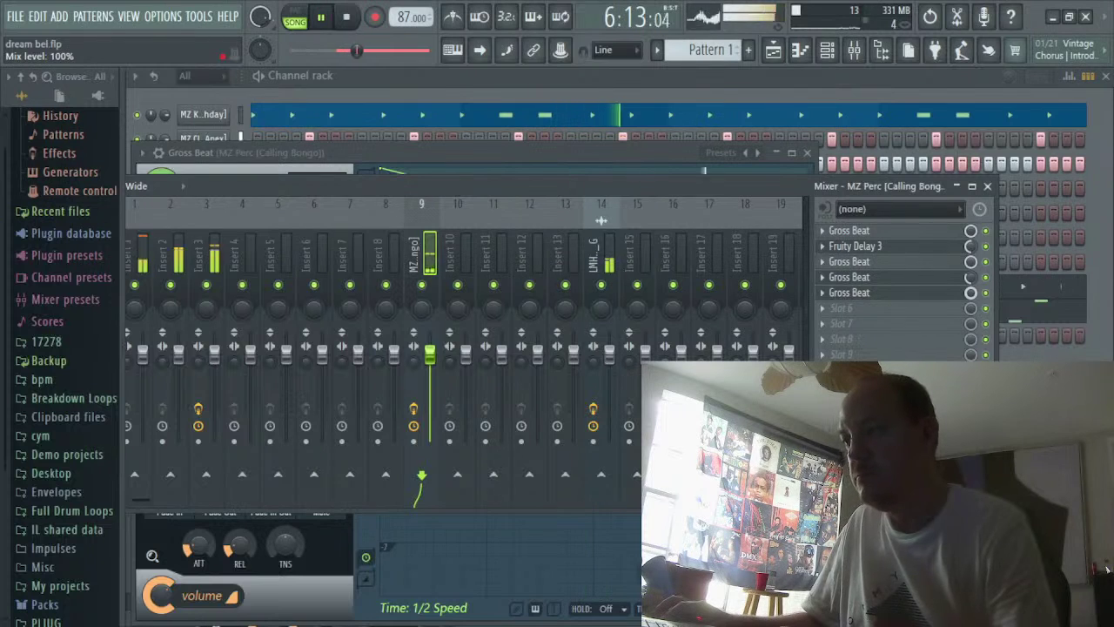
left_click_drag(971, 293, 971, 339)
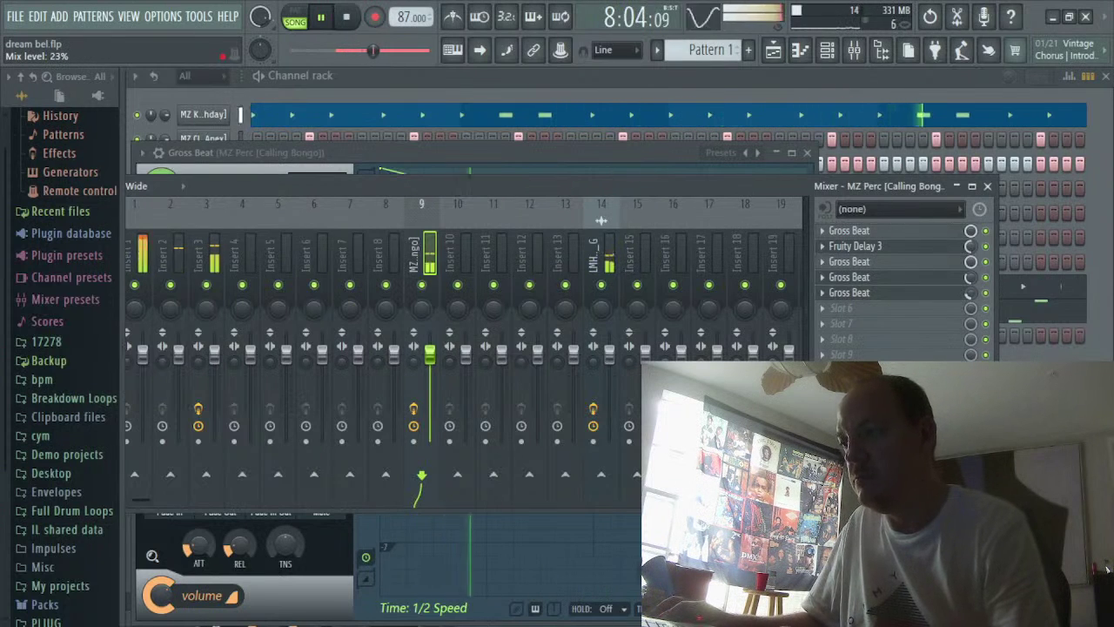
mouse_move(970, 293)
left_mouse_down()
mouse_move(971, 313)
mouse_move(970, 291)
left_mouse_up()
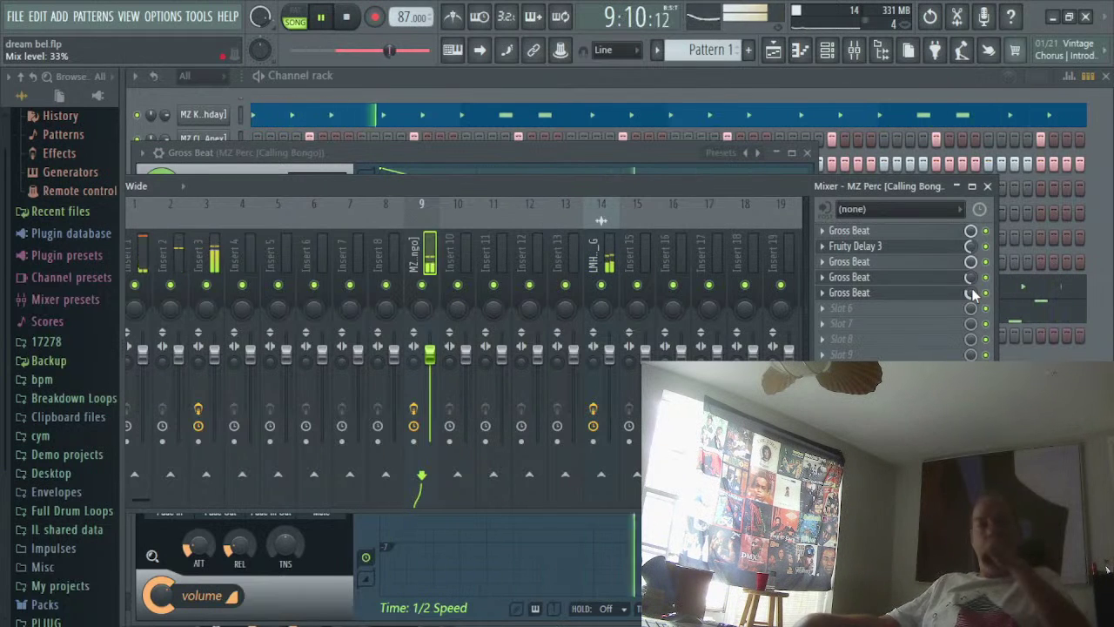
left_click_drag(974, 294, 973, 331)
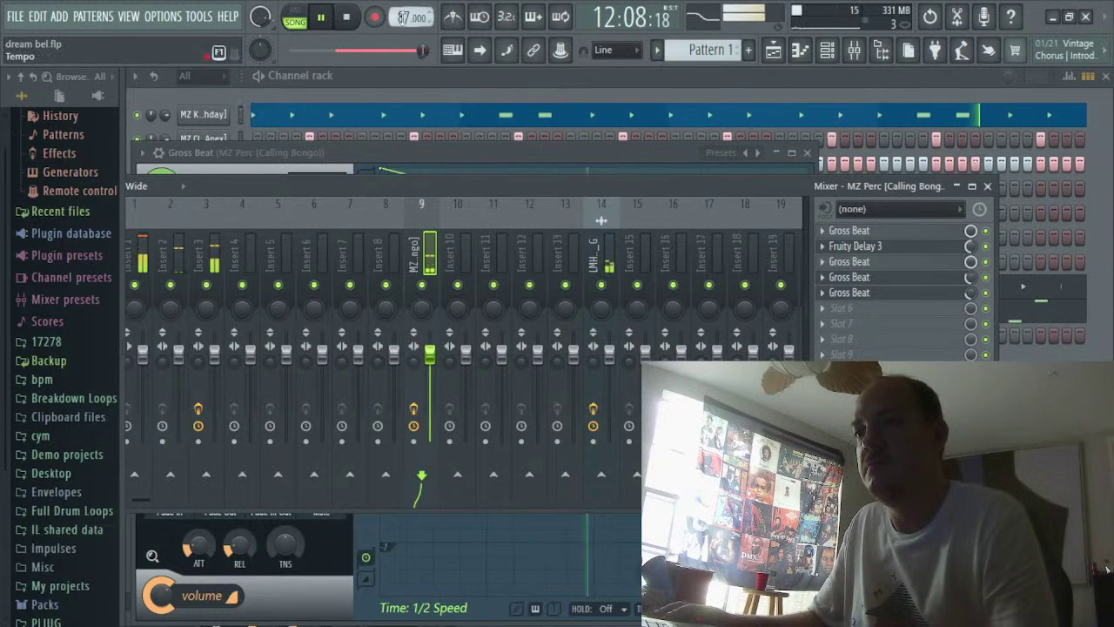
Audition the song with the tempo's Half speed option on, and turn Half speed off again
right_click(405, 18)
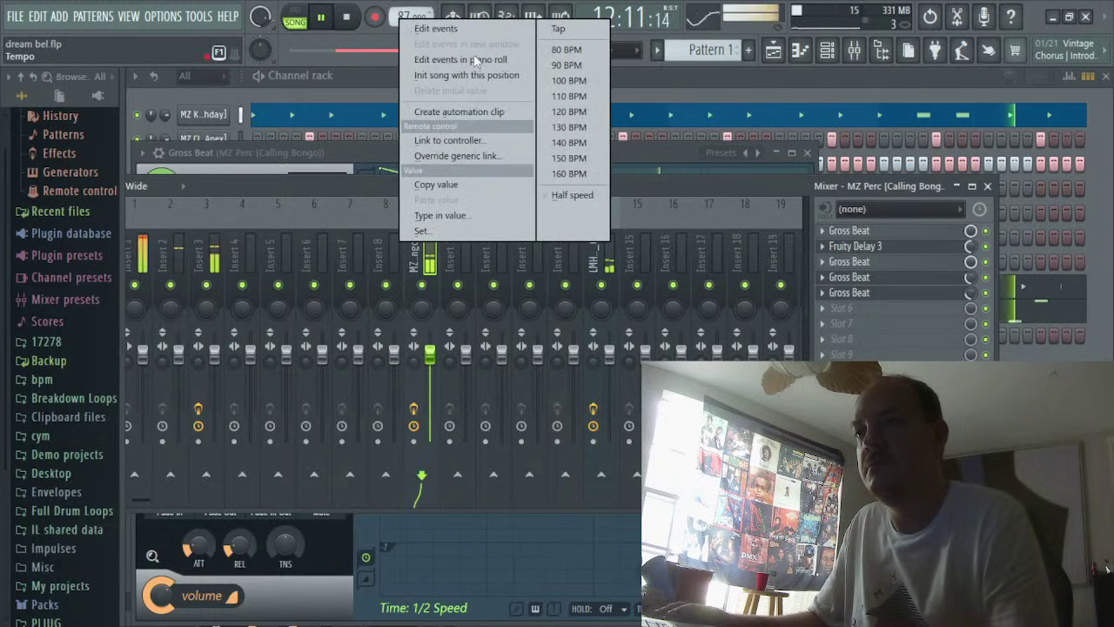
left_click(562, 195)
key("space")
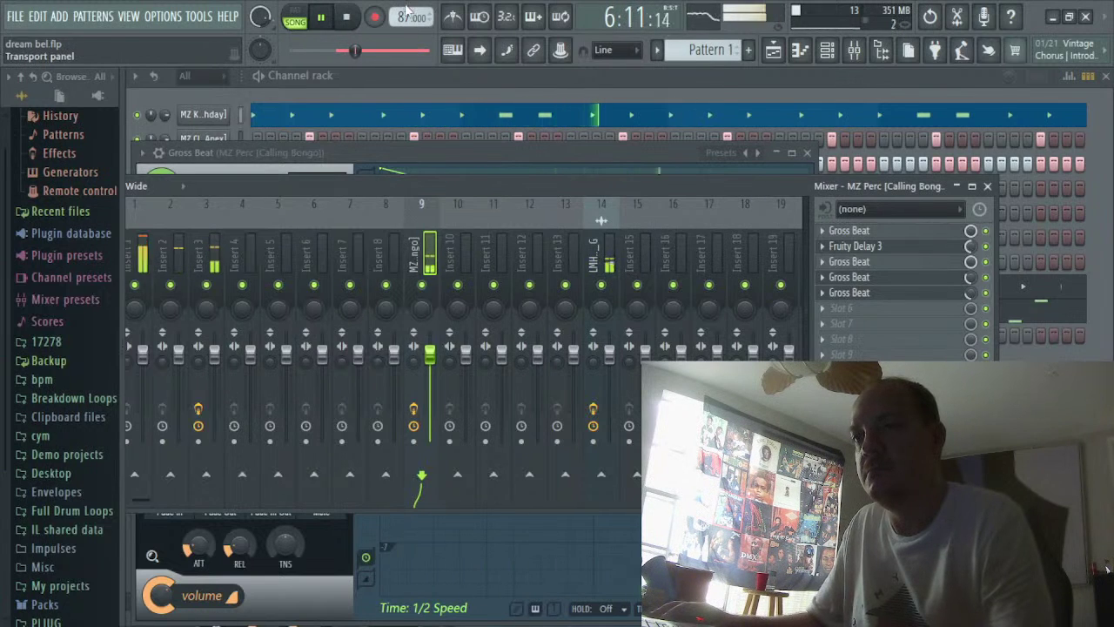
right_click(411, 19)
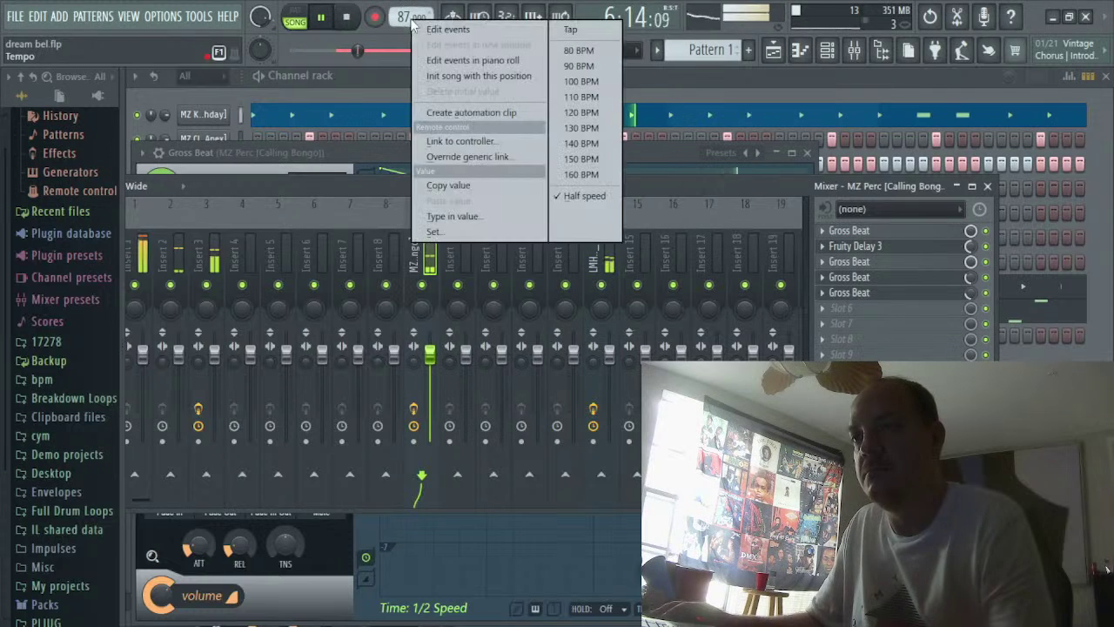
left_click(583, 197)
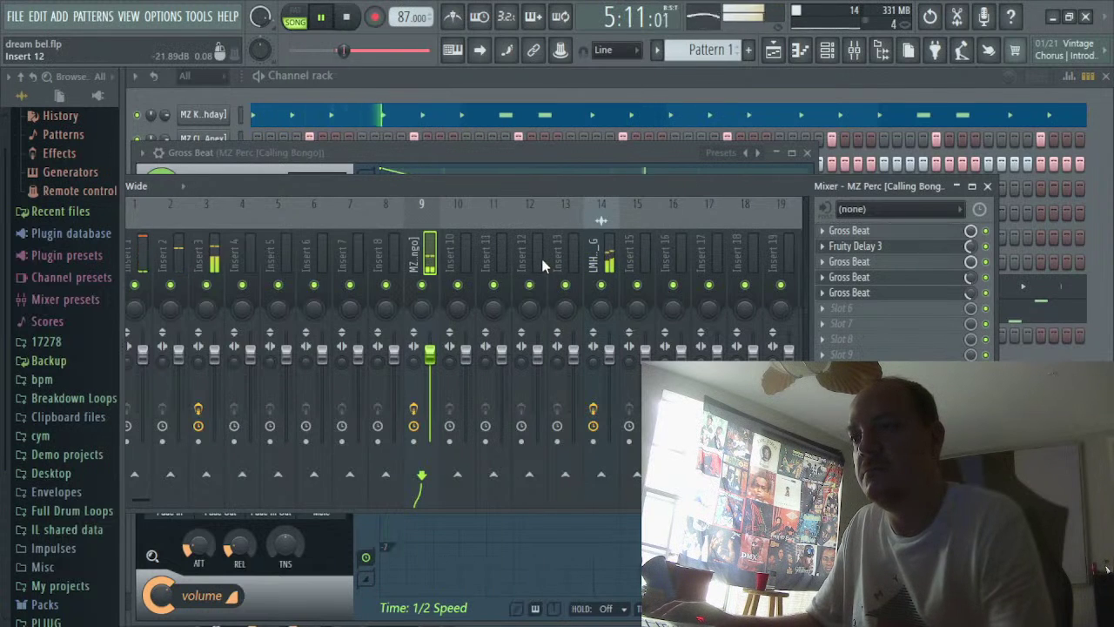
Set the second Gross Beat on the Dreamy bells mixer track to the 3/4 Repeat time slot and restart playback
left_click(854, 49)
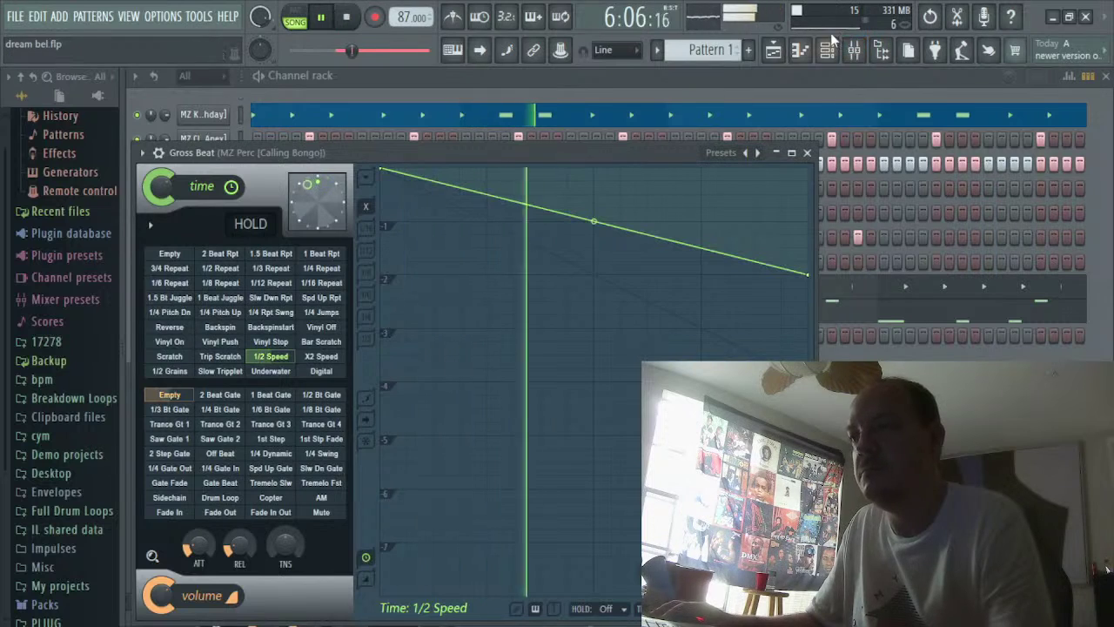
left_click(854, 49)
left_click(592, 255)
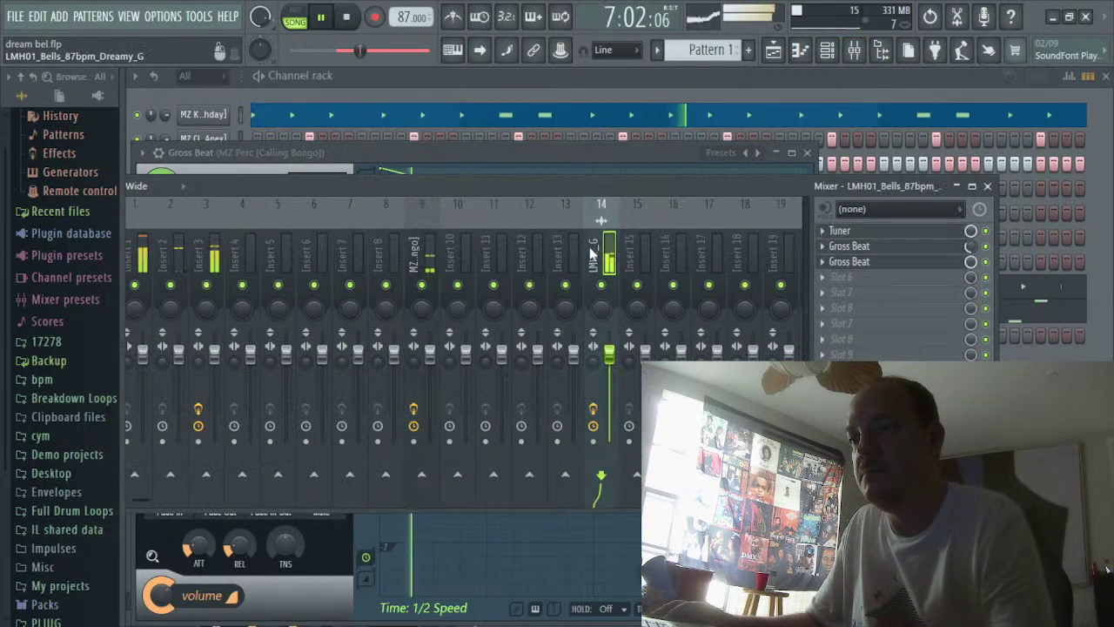
left_click(853, 264)
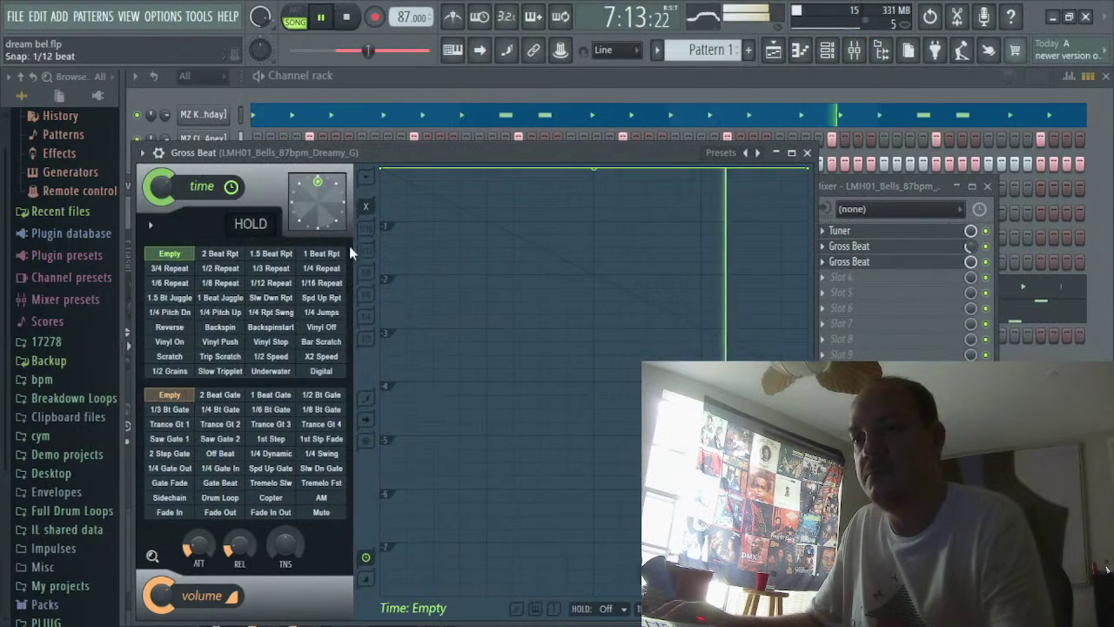
left_click(182, 267)
key("space")
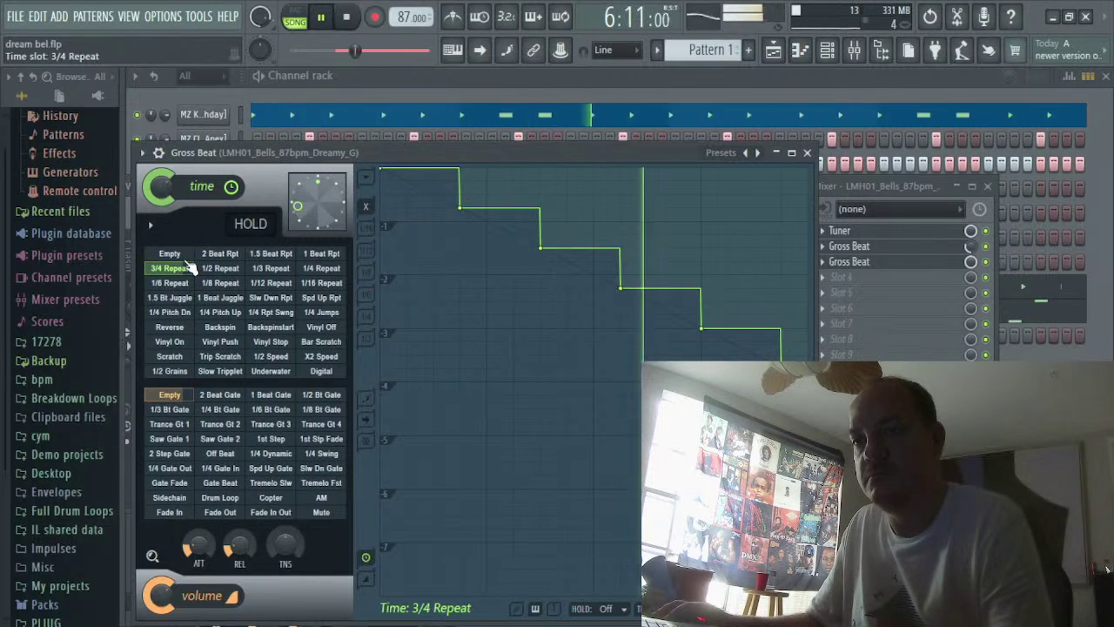
Set the bells Gross Beat's time slot to Empty and route the top MZ channel to the LMH01_Bells mixer track
left_click(170, 254)
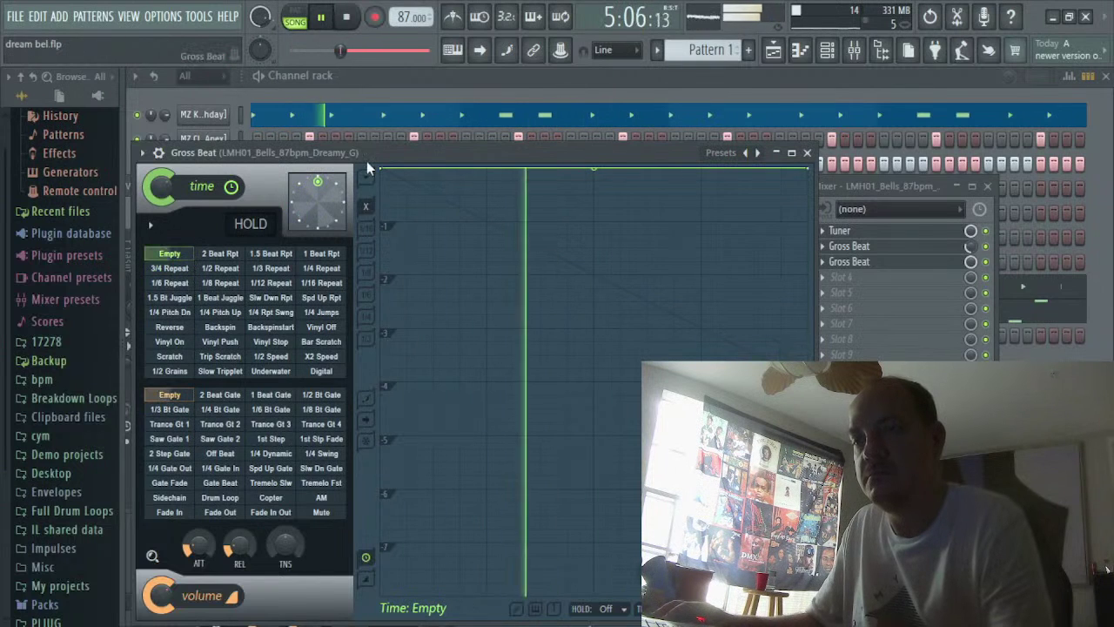
left_click(854, 50)
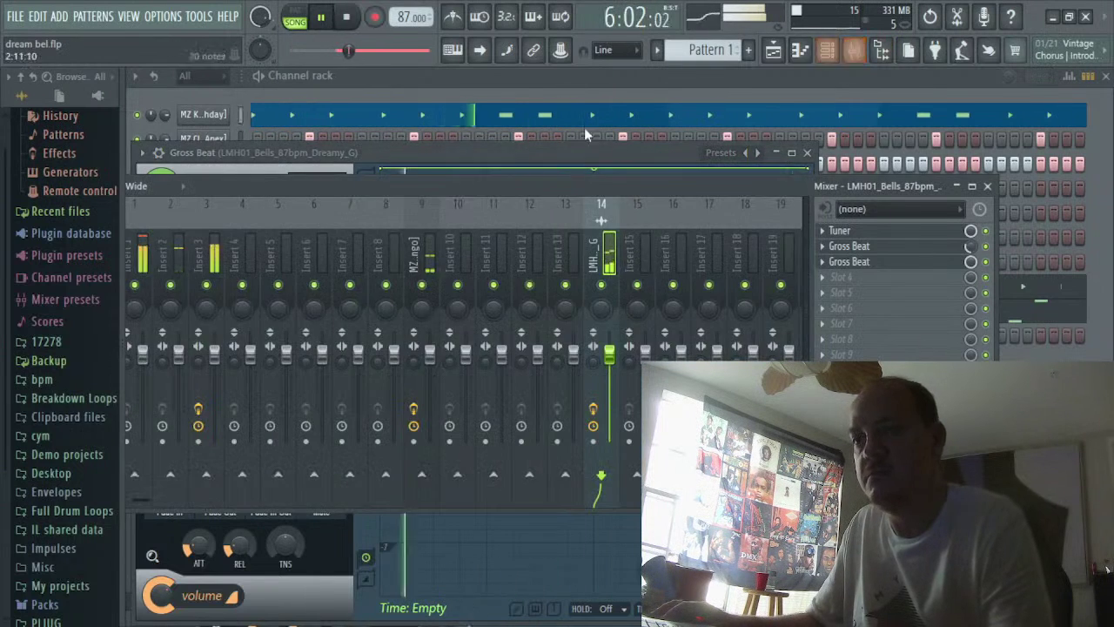
left_click(215, 119)
left_click(635, 238)
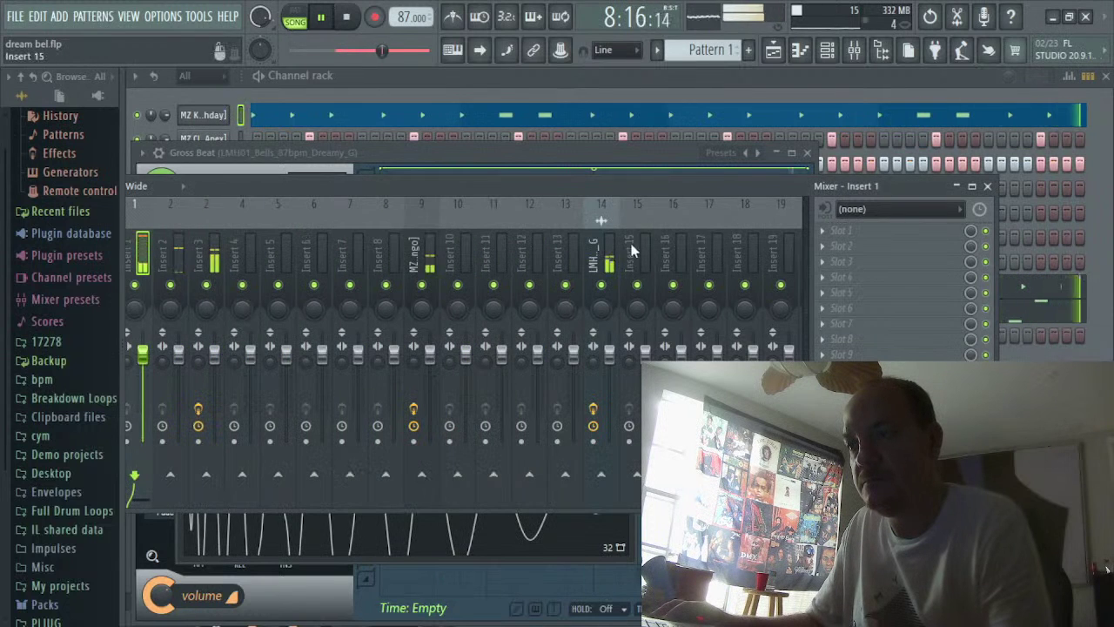
right_click(597, 259)
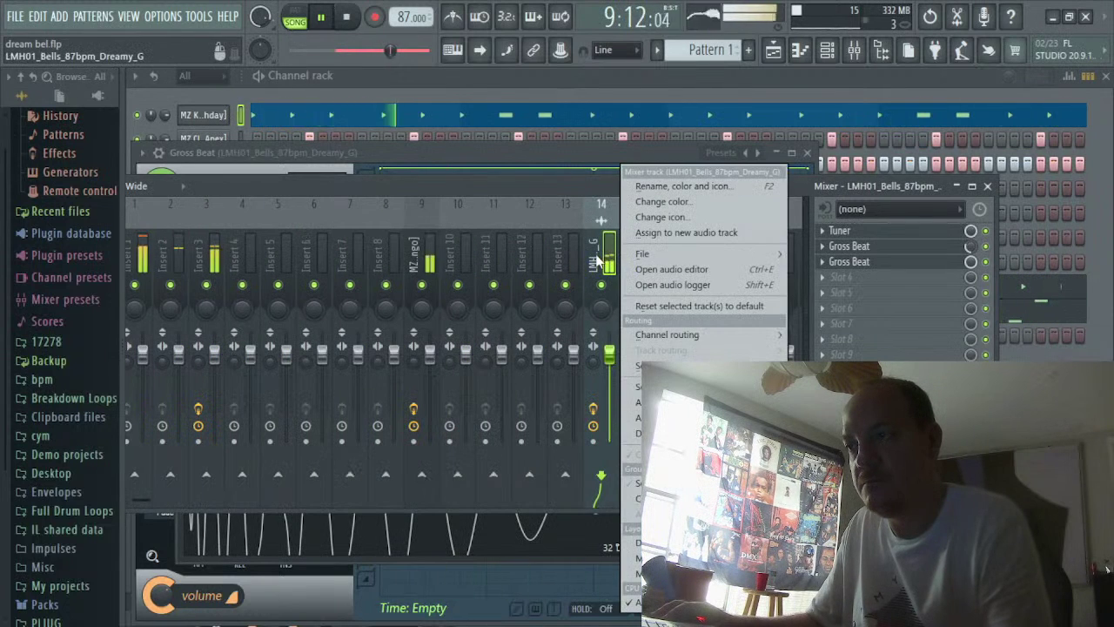
mouse_move(696, 337)
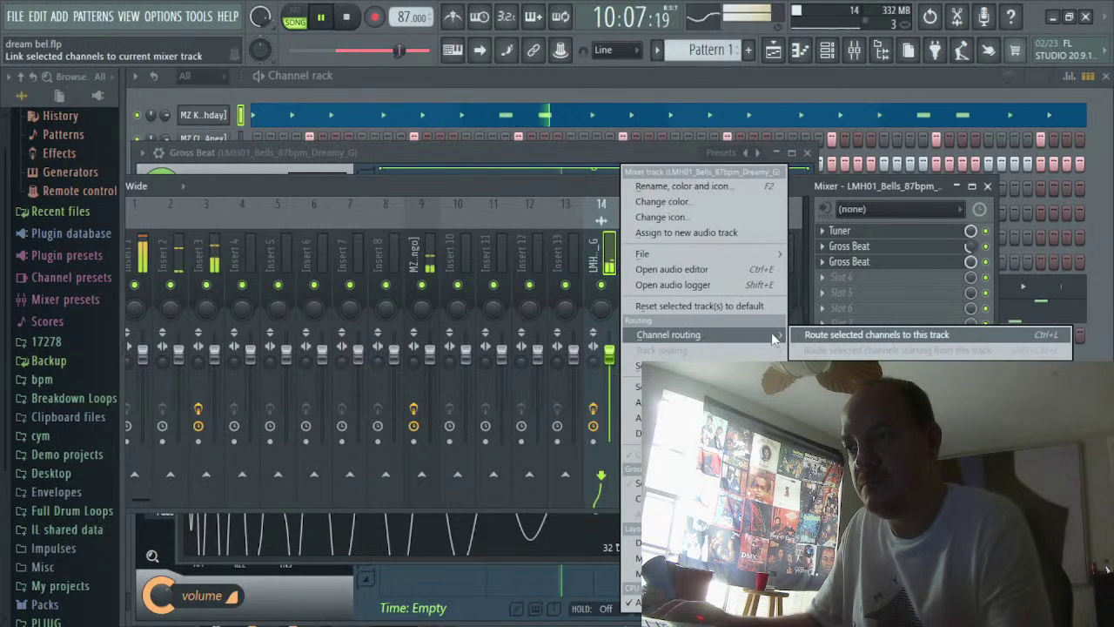
left_click(809, 337)
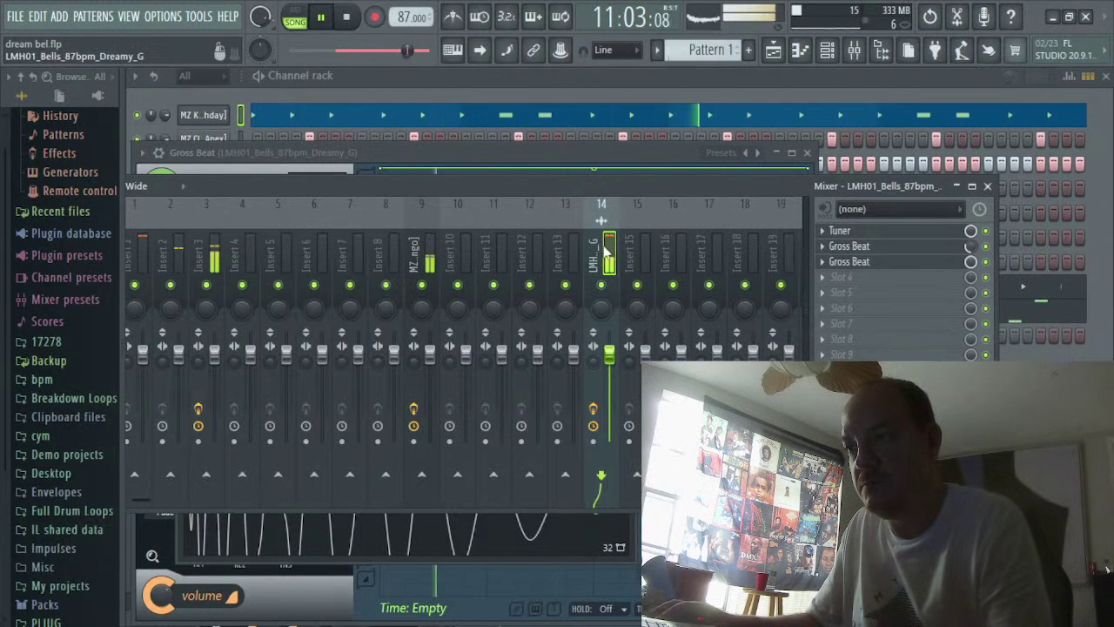
Open the bells track's second Gross Beat and alternate its time slot between 3/4 Repeat and 1/2 Repeat during playback
left_click(846, 261)
left_click(170, 268)
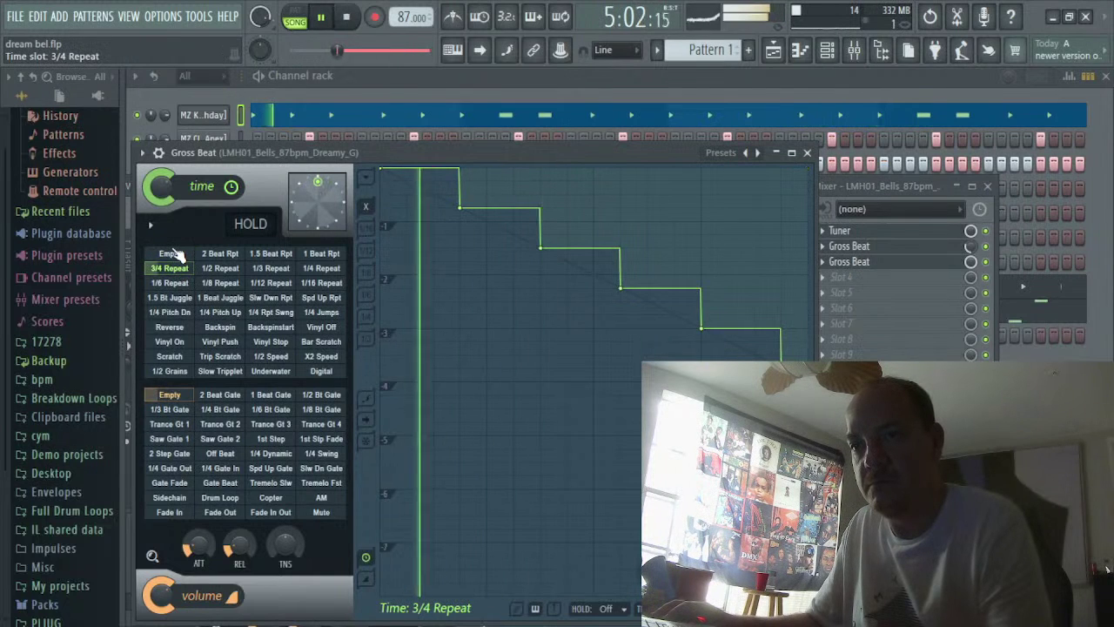
left_click(219, 270)
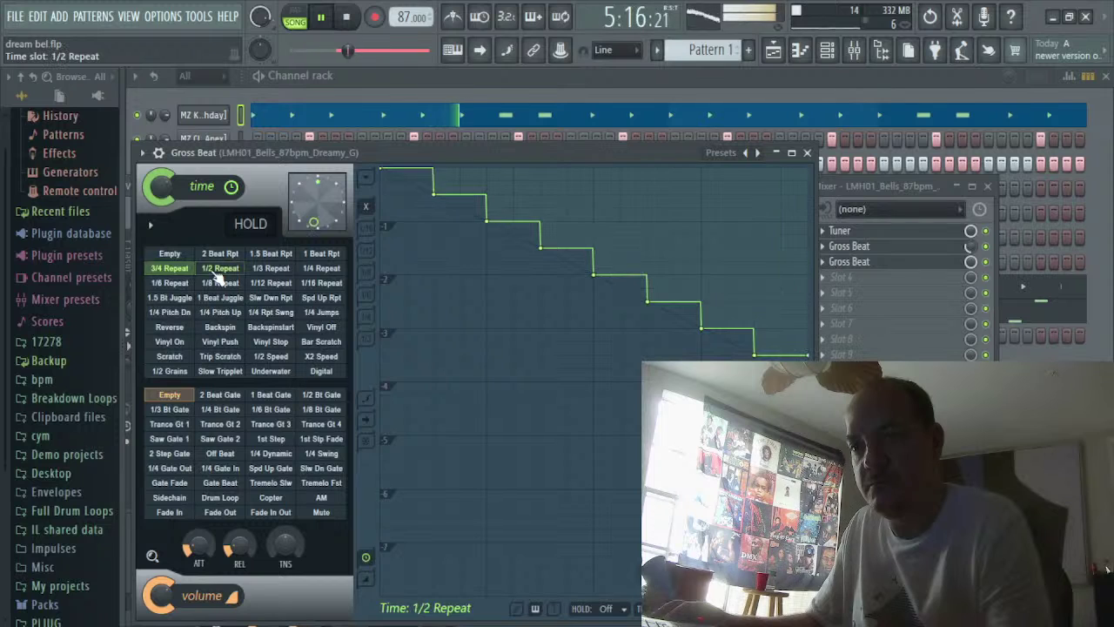
left_click(185, 269)
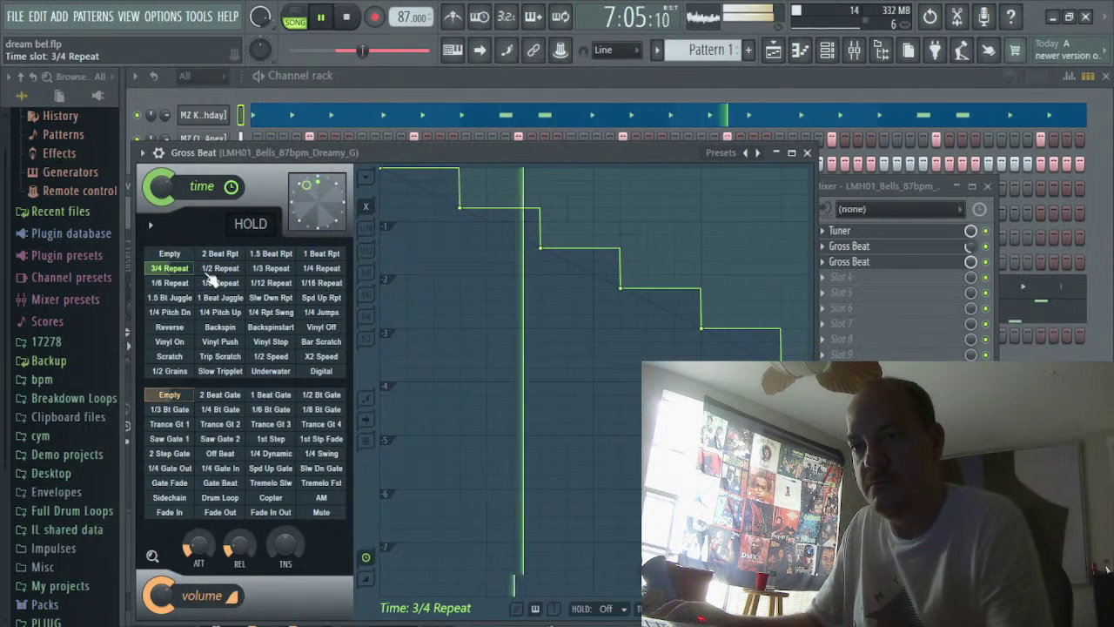
left_click(213, 270)
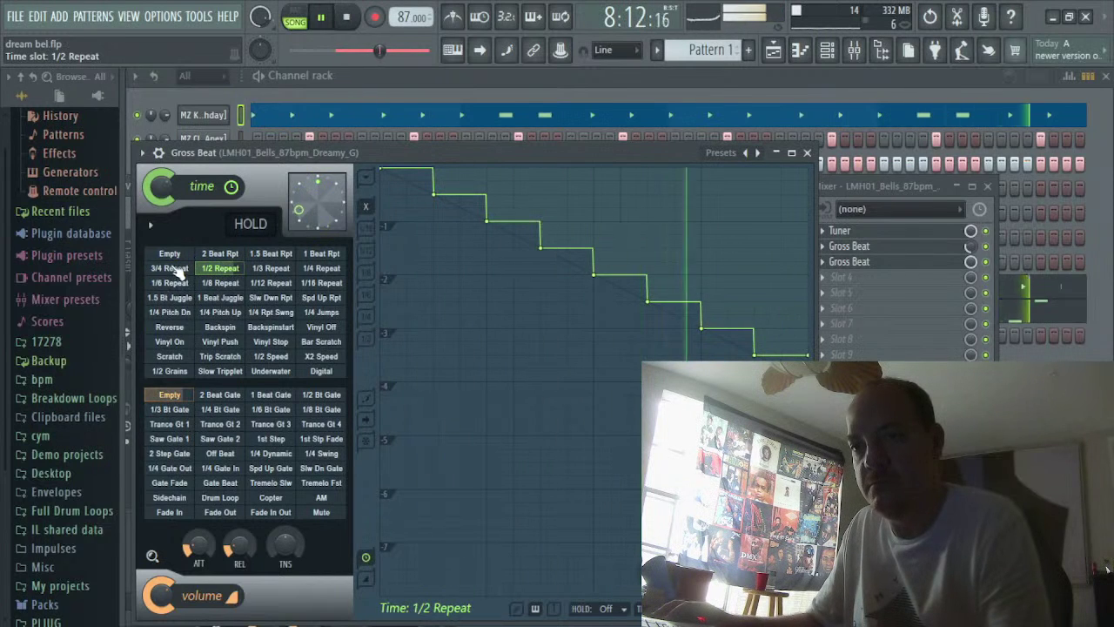
left_click(174, 268)
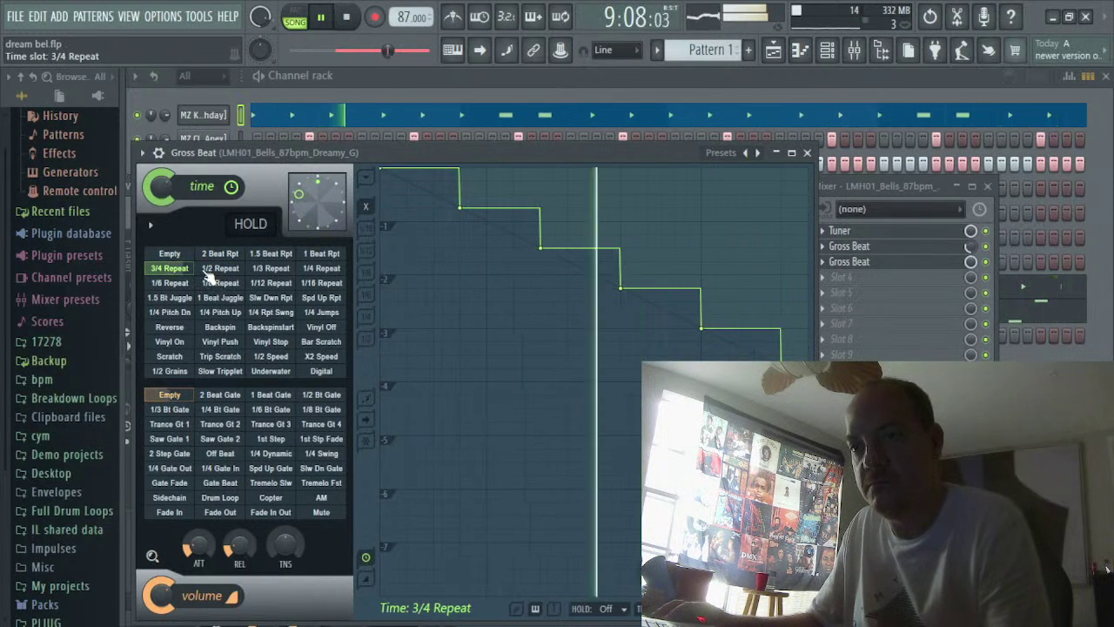
Audition the 1/16 Repeat time slot briefly, and alternate between 1/2 Repeat and 3/4 Repeat, ending on 1/2 Repeat
left_click(318, 282)
left_click(219, 268)
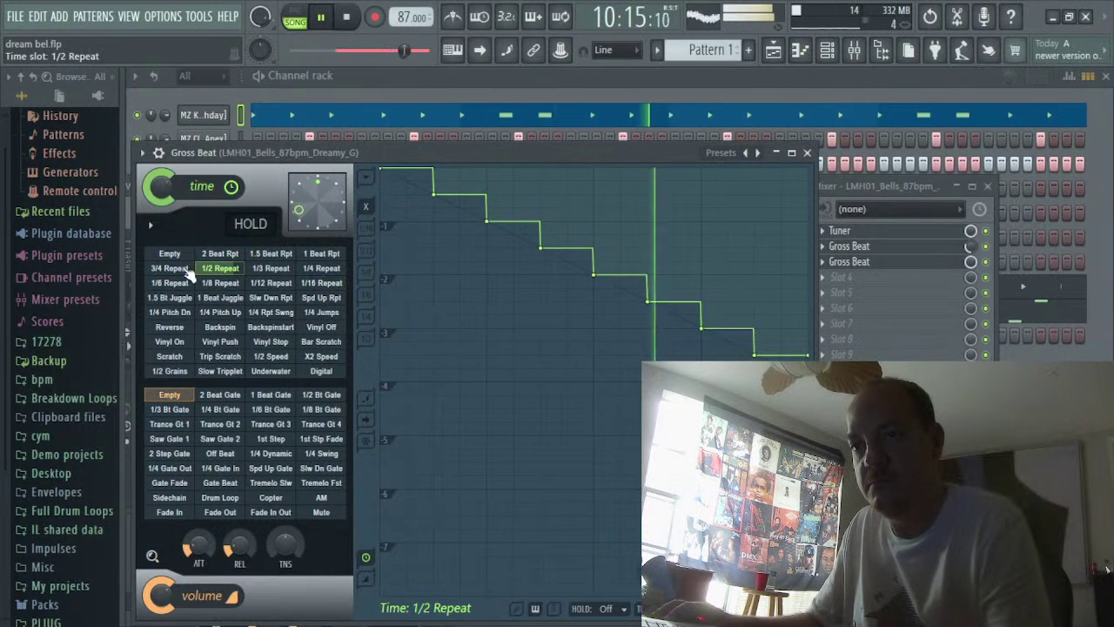
left_click(183, 268)
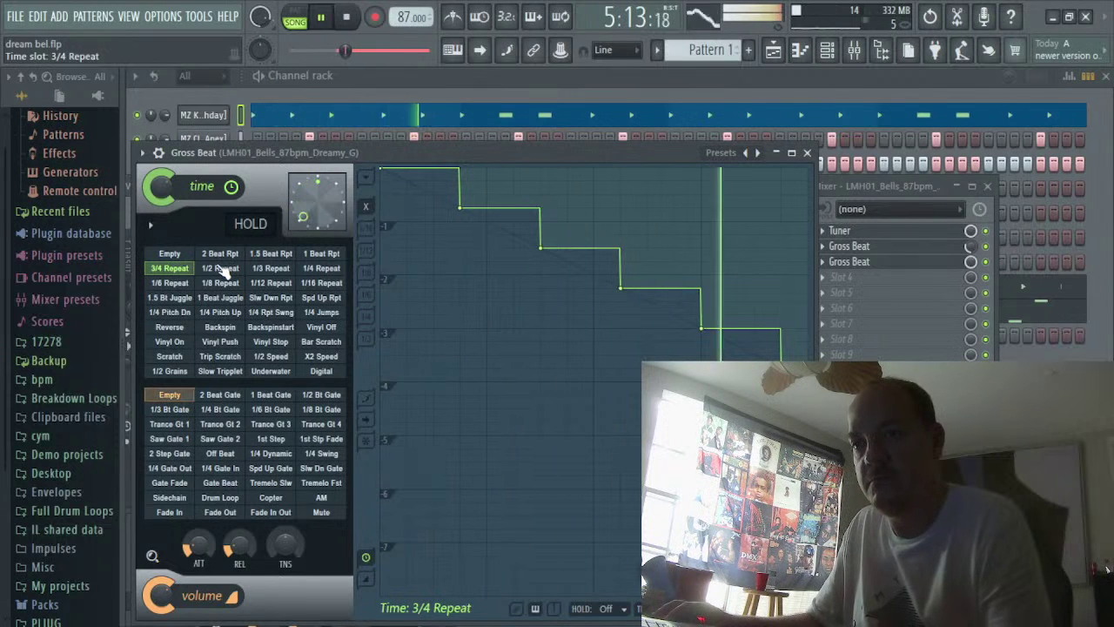
left_click(221, 270)
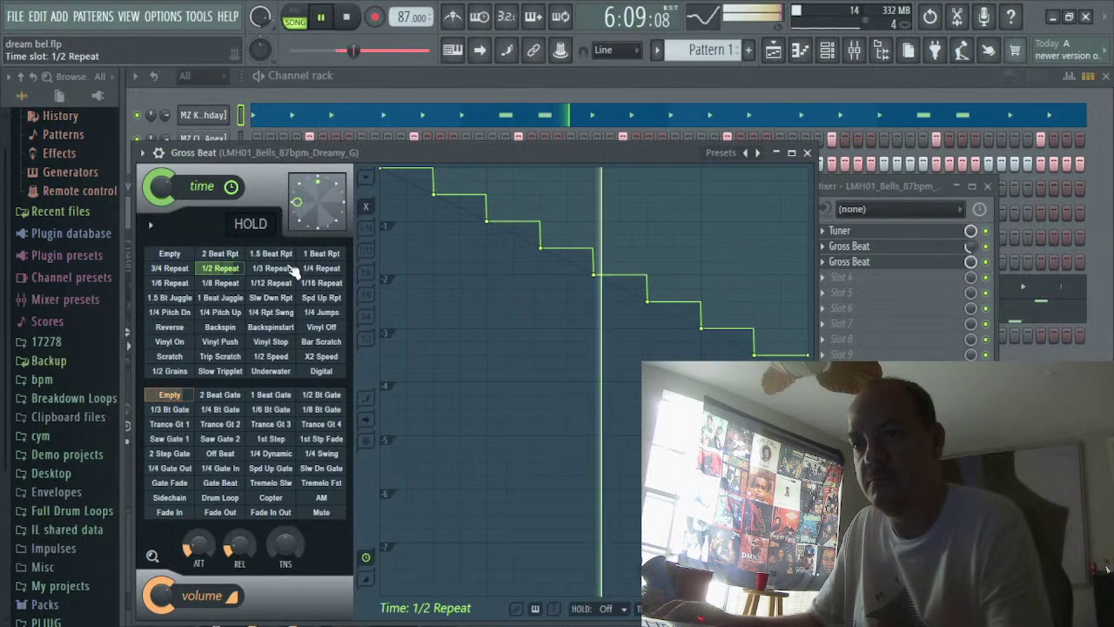
left_click(191, 269)
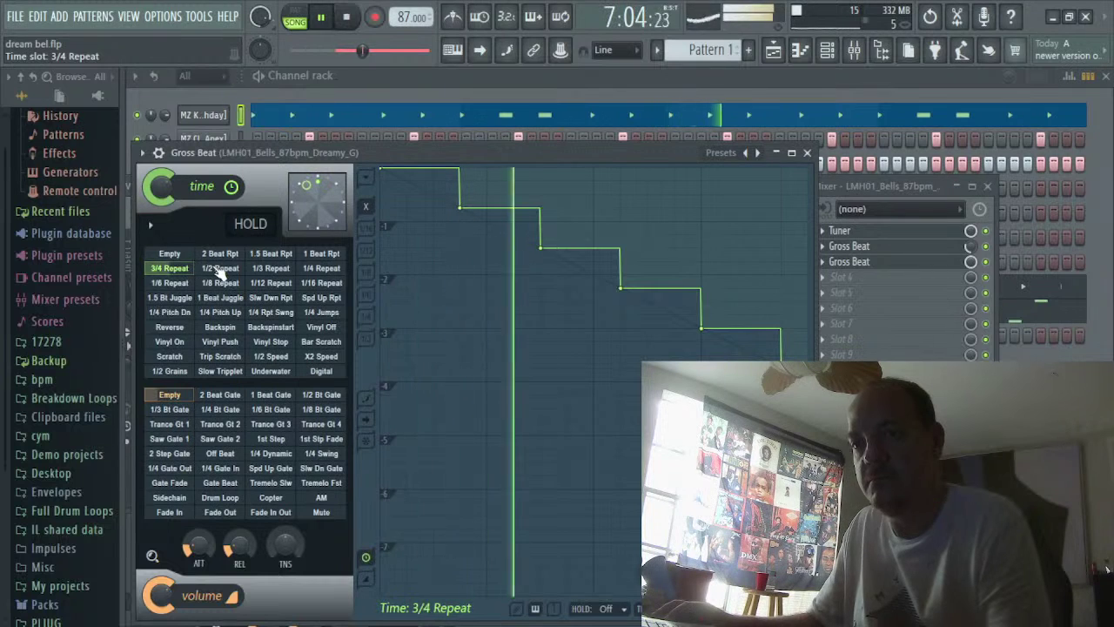
left_click(219, 270)
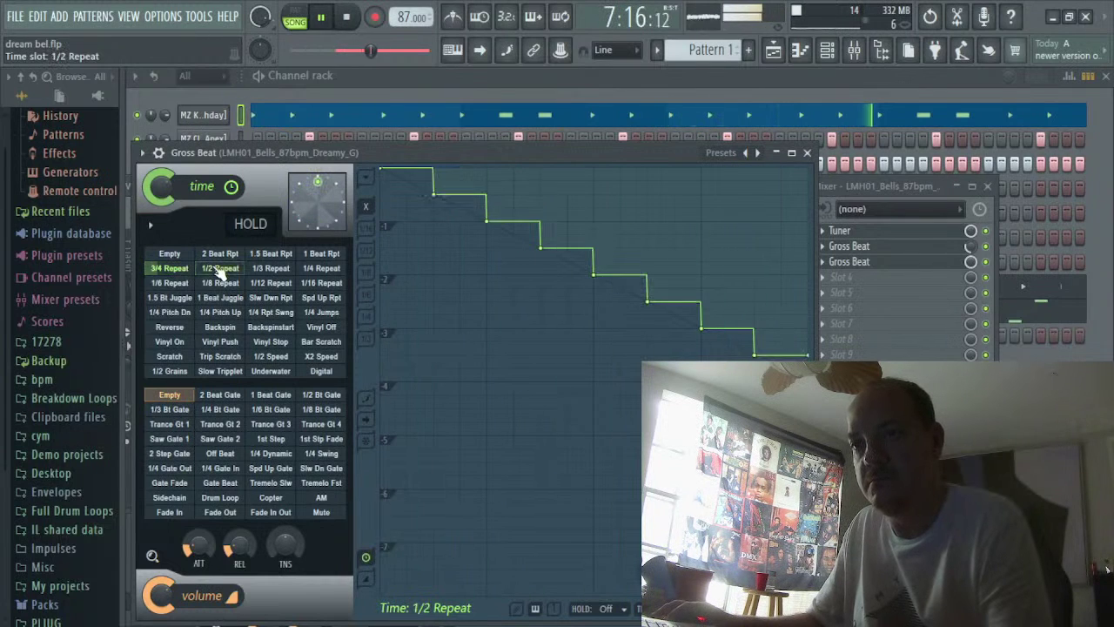
Clear the time effect with the Empty slot, and alternate between 3/4 Repeat and 1/2 Repeat, ending on 3/4 Repeat
left_click(171, 255)
left_click(174, 269)
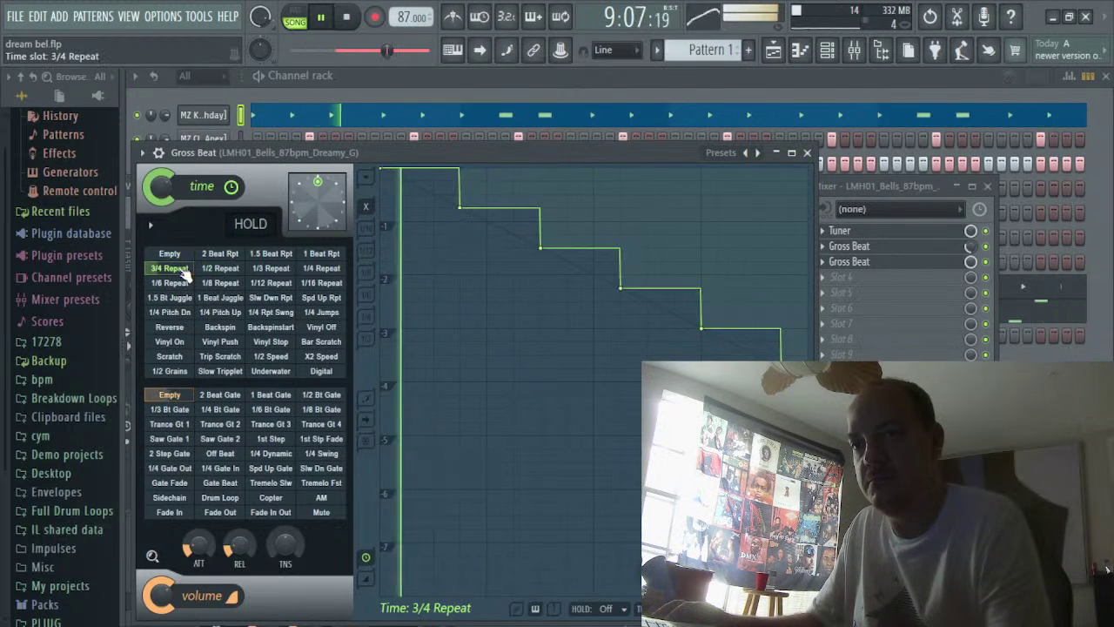
left_click(215, 269)
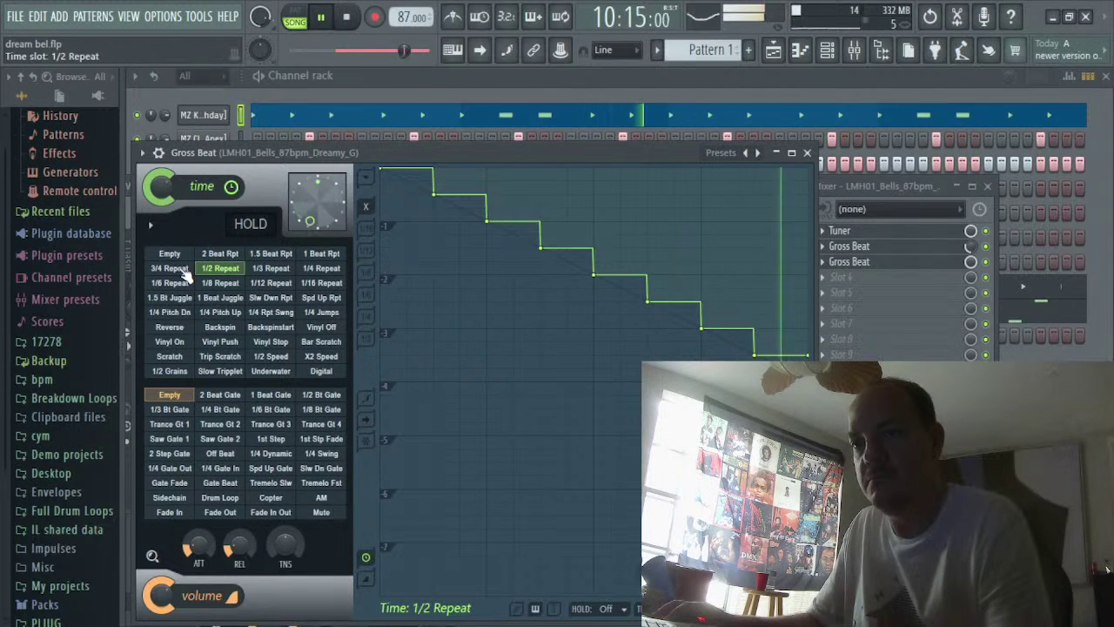
left_click(183, 270)
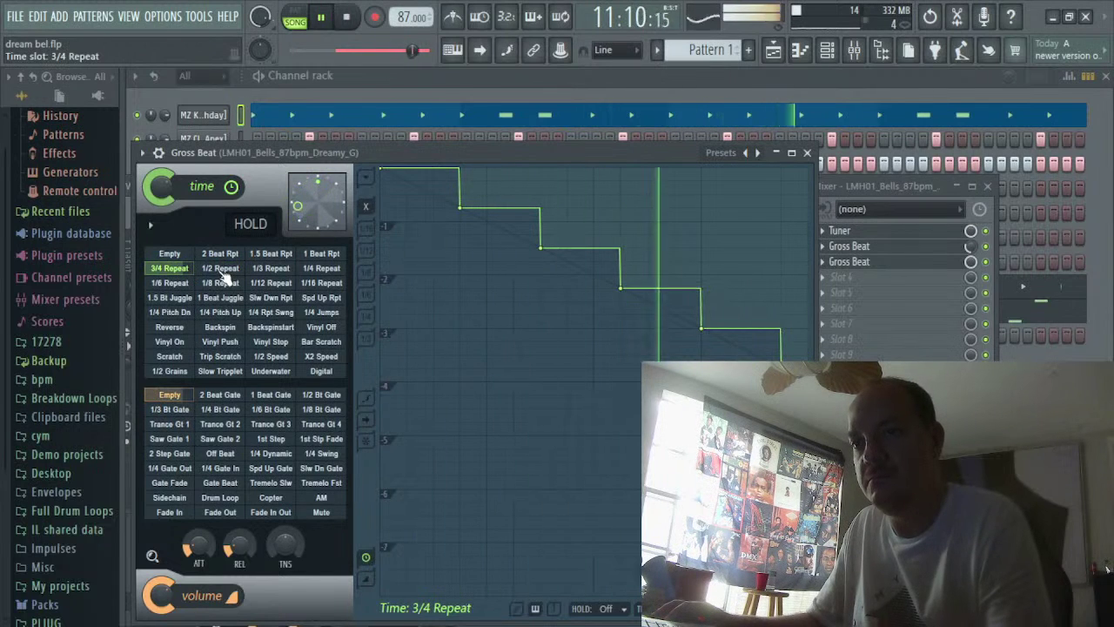
left_click(223, 273)
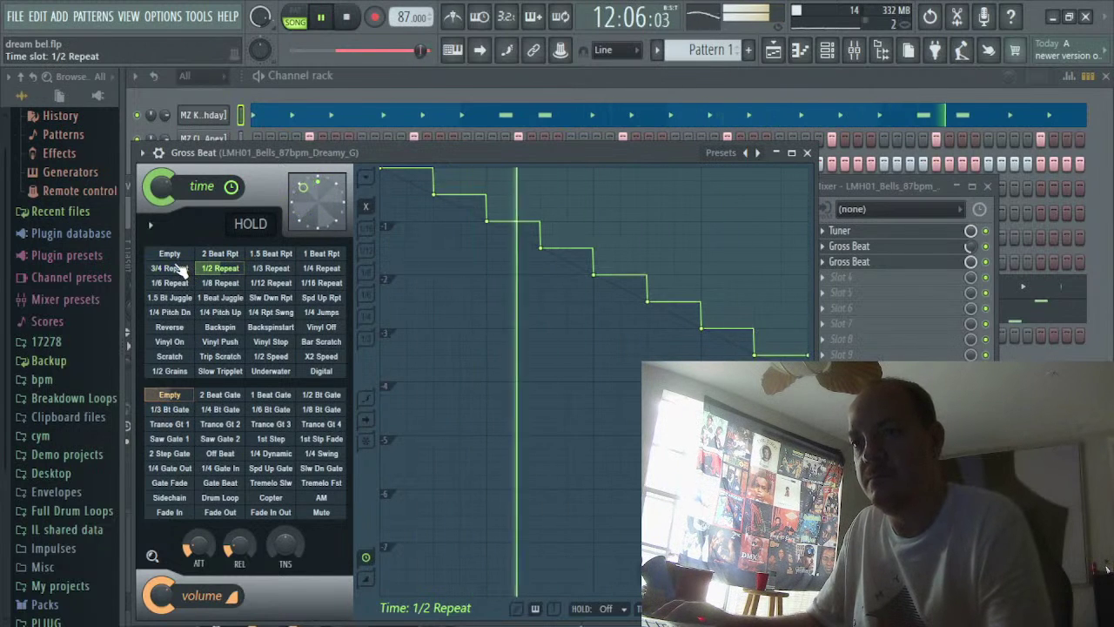
left_click(181, 270)
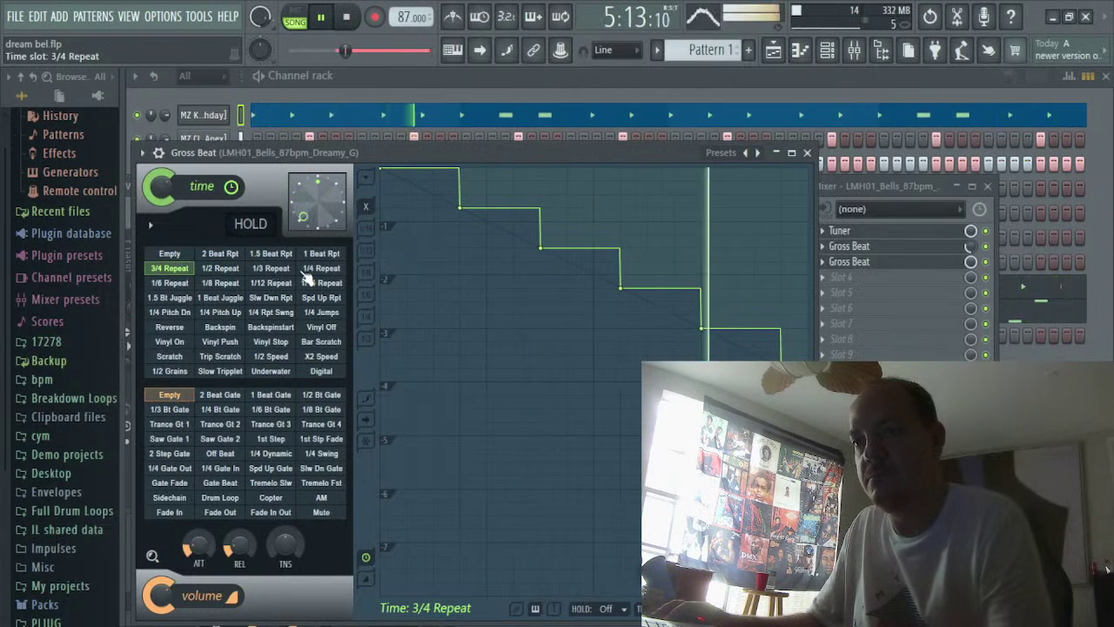
Audition the 1/4 Repeat, 1/2 Repeat, Empty and Reverse time slots, returning through Empty to 3/4 Repeat
left_click(315, 269)
left_click(205, 268)
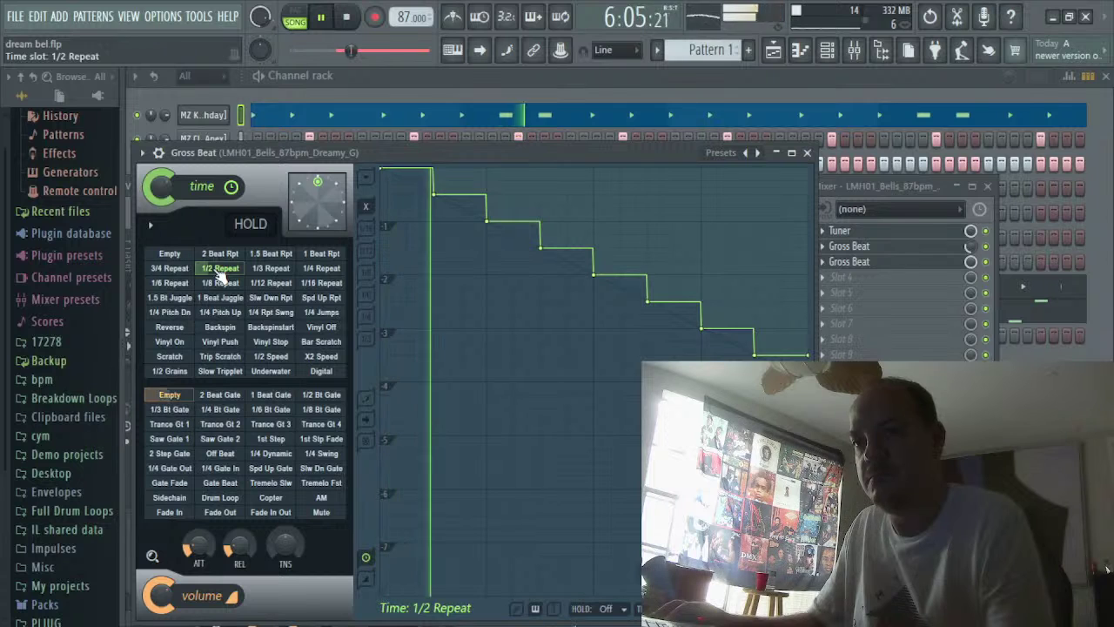
left_click(179, 254)
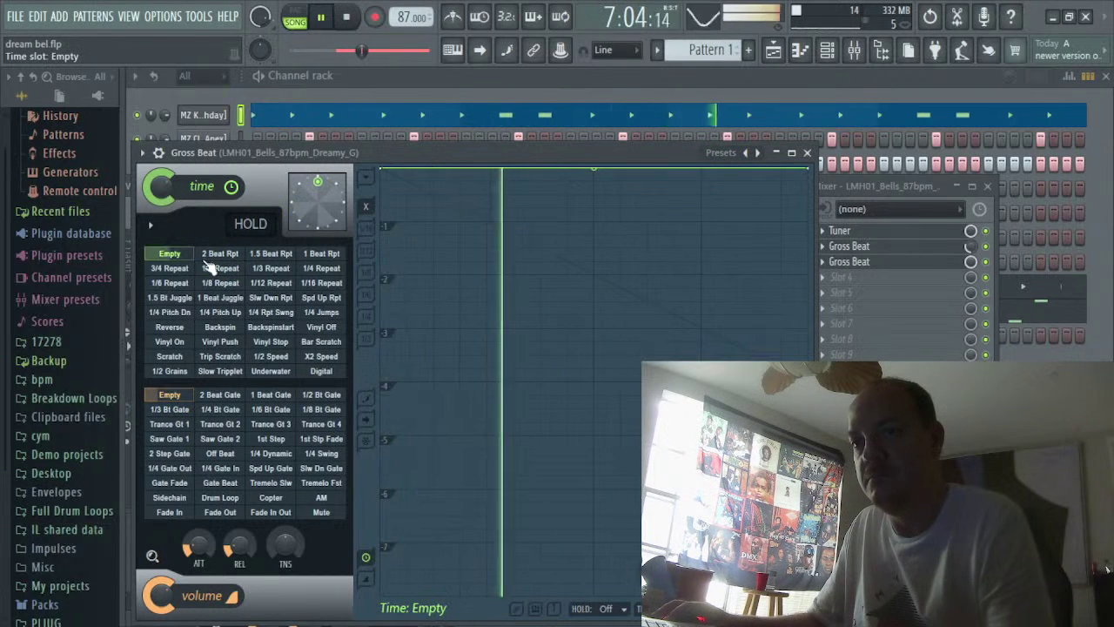
left_click(174, 326)
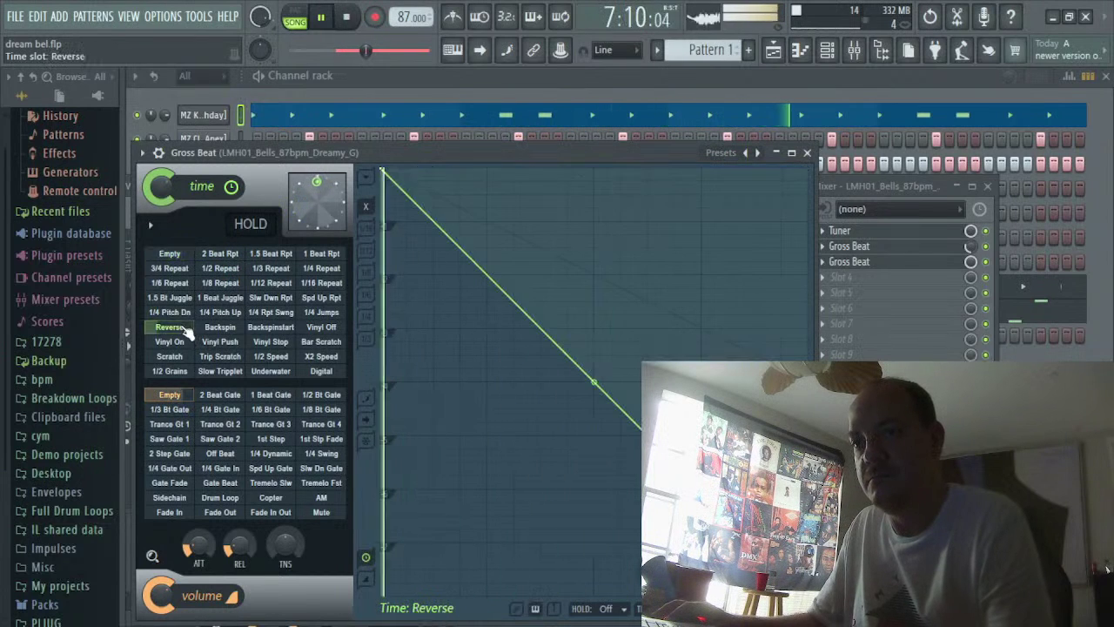
left_click(174, 254)
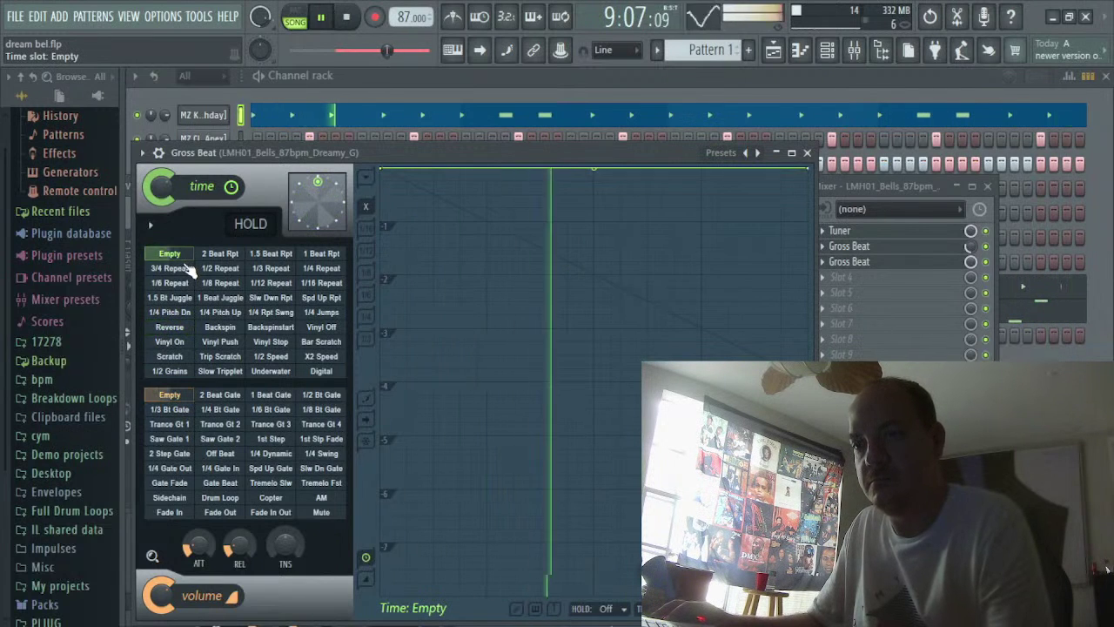
left_click(182, 268)
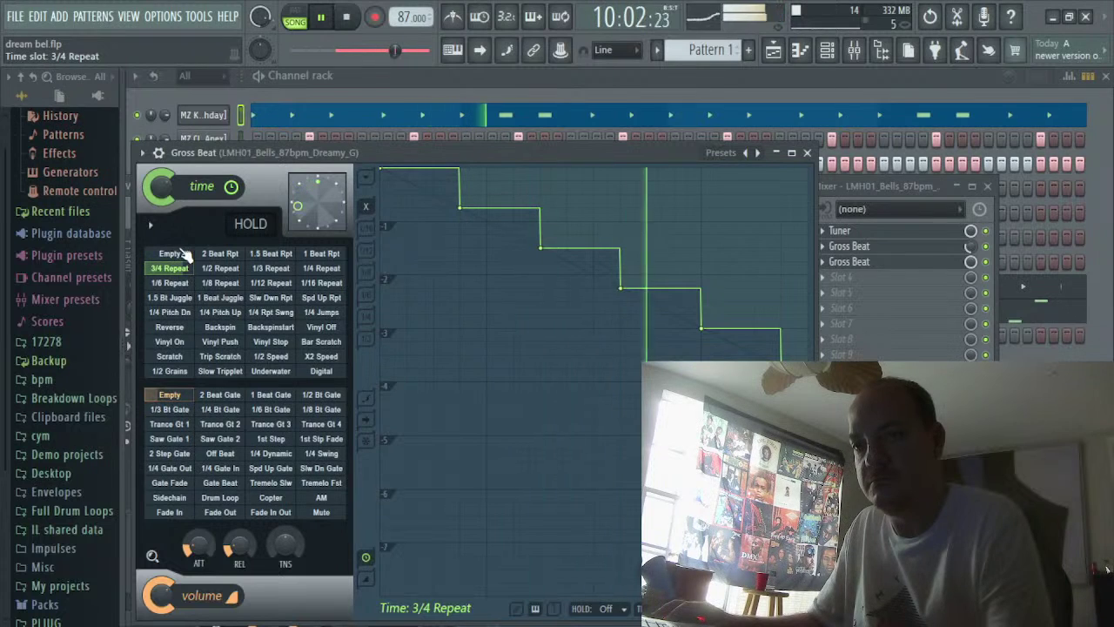
Turn on Gross Beat's Hold and audition the 1/2 Repeat, Empty, 1/6 Repeat and 3/4 Repeat time slots, ending on 1/2 Repeat
left_click(239, 230)
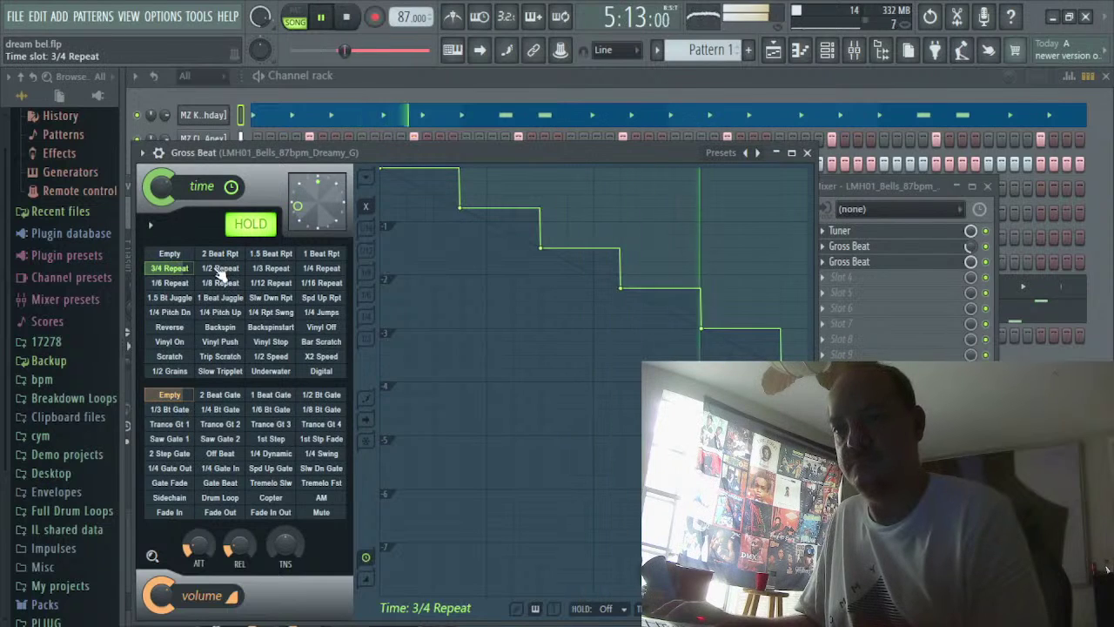
left_click(220, 269)
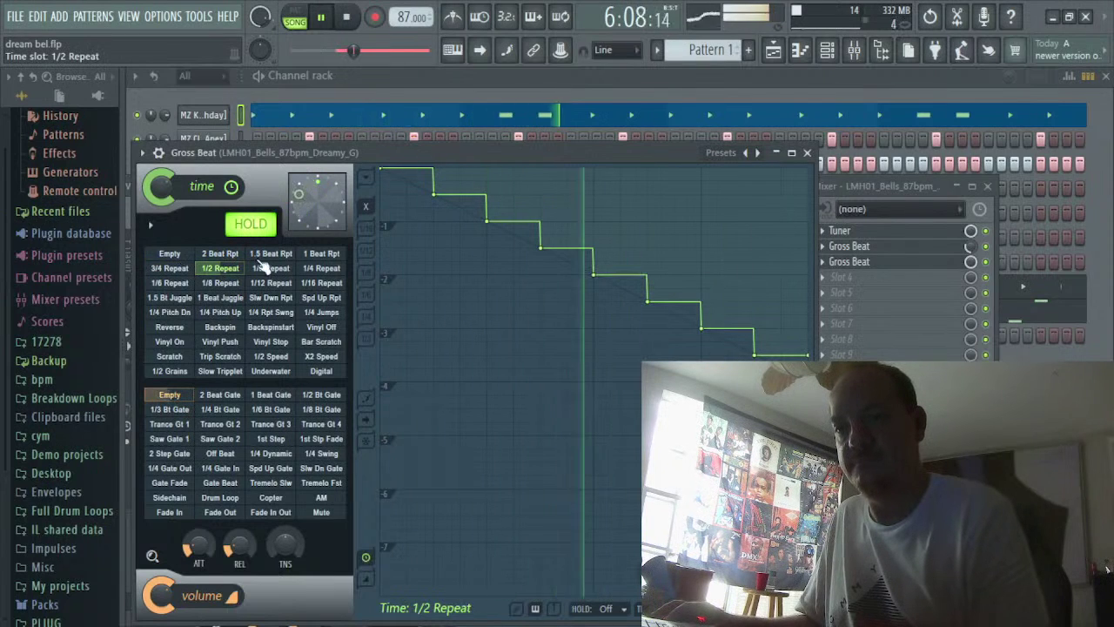
left_click(174, 254)
left_click(182, 282)
left_click(177, 269)
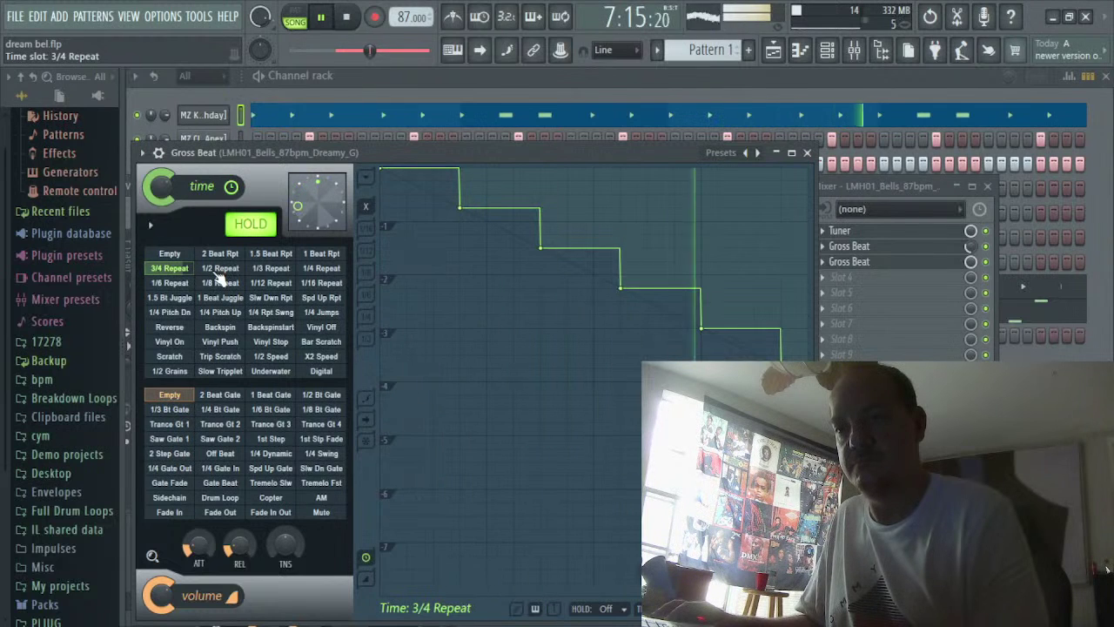
left_click(218, 270)
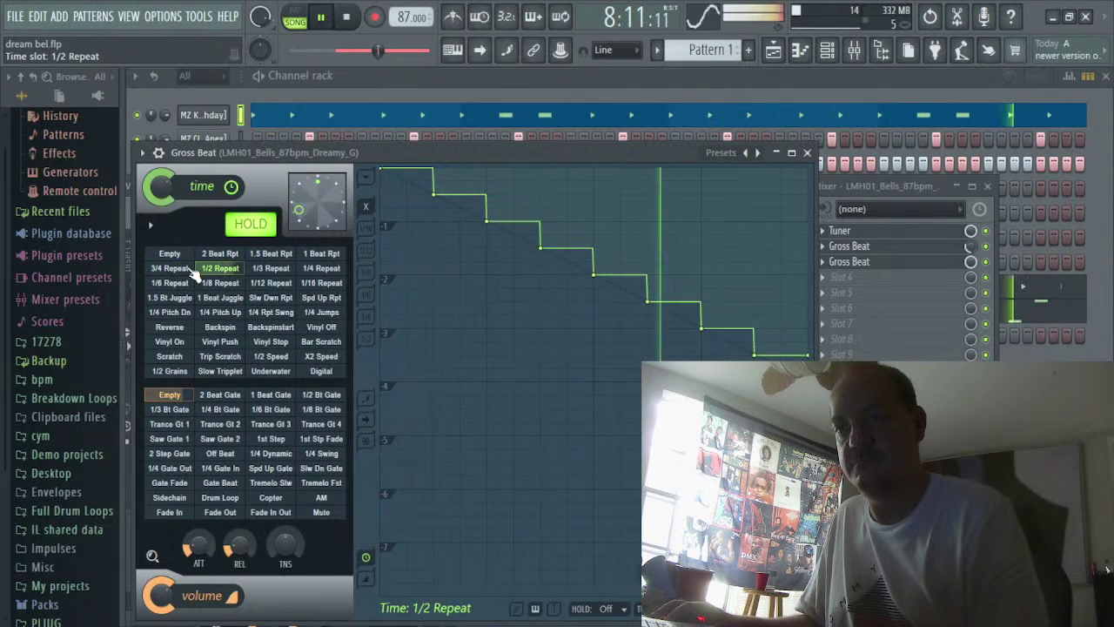
Alternate between 3/4 Repeat and 1/2 Repeat with Hold on, try 1/4 Repeat briefly, and return to 1/2 Repeat
left_click(189, 269)
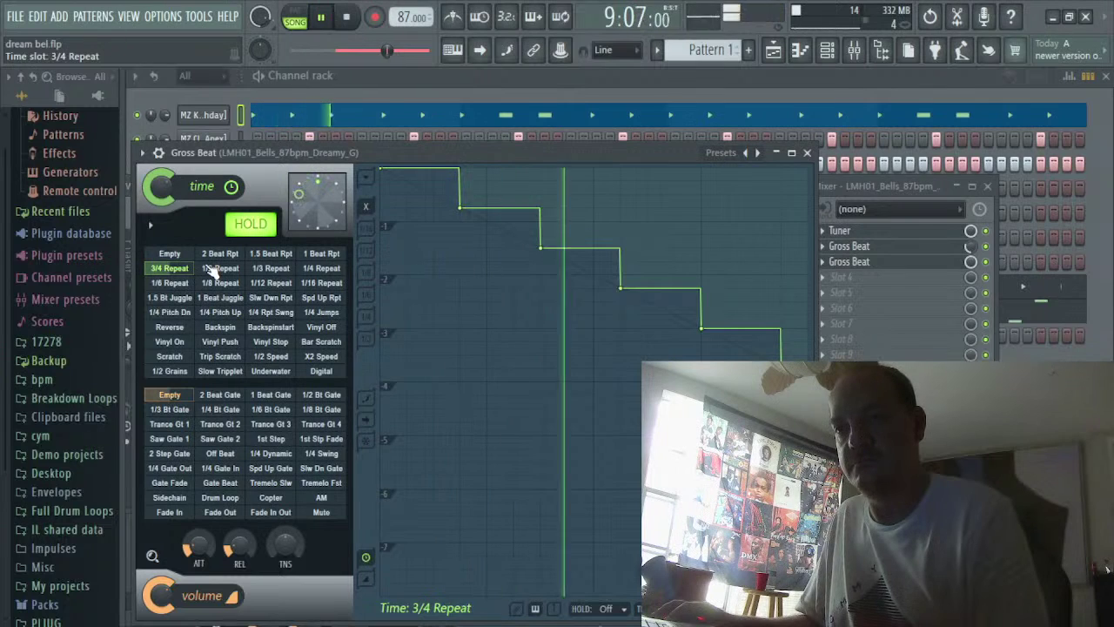
left_click(213, 271)
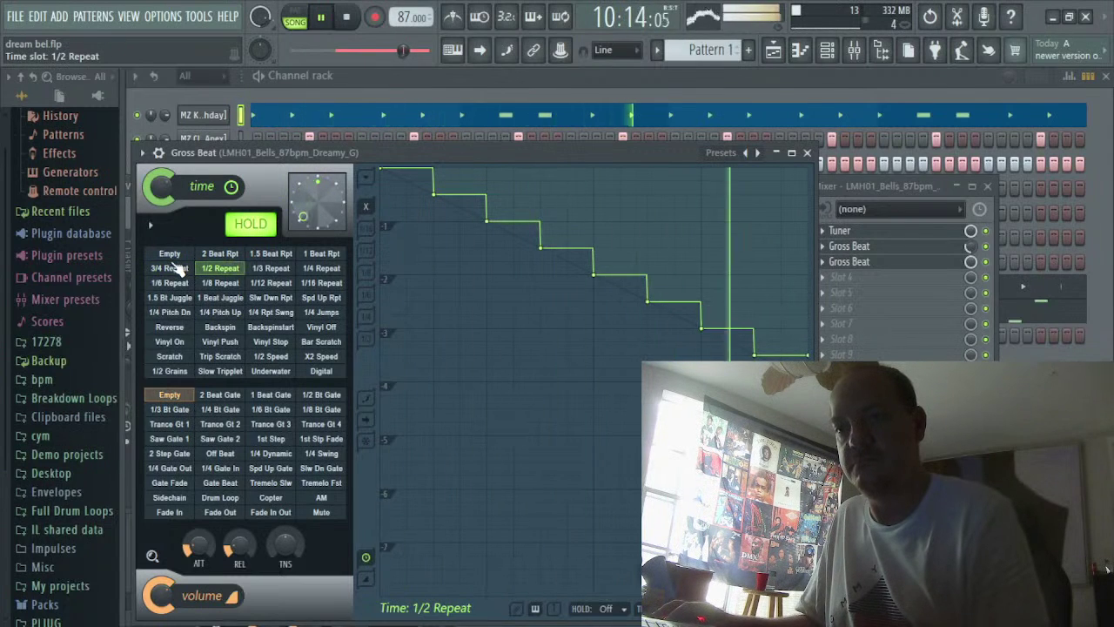
left_click(177, 268)
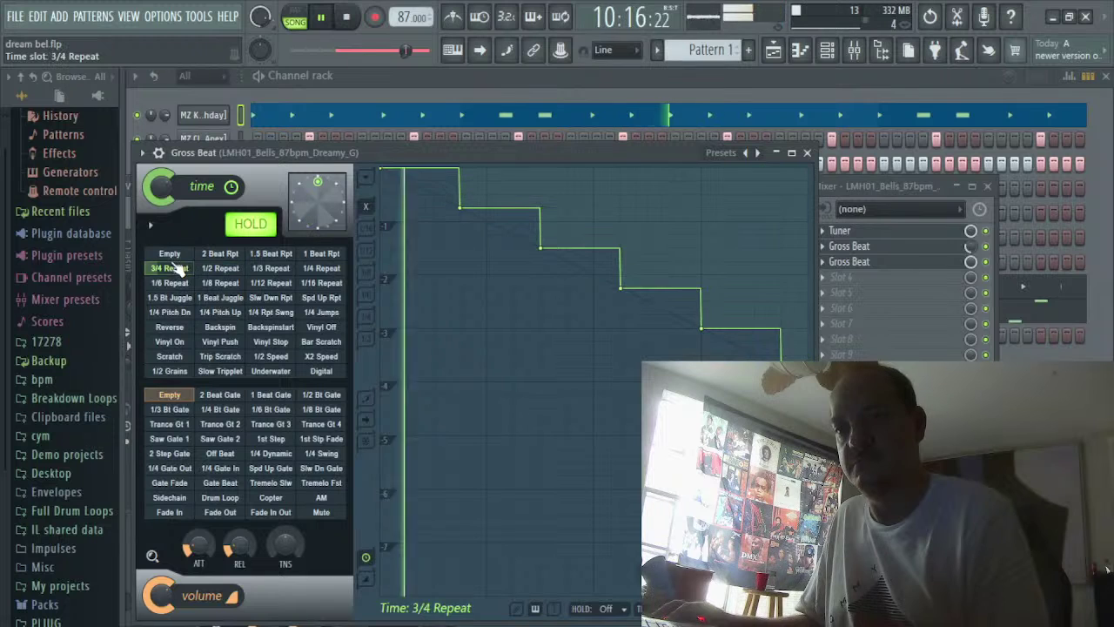
left_click(222, 270)
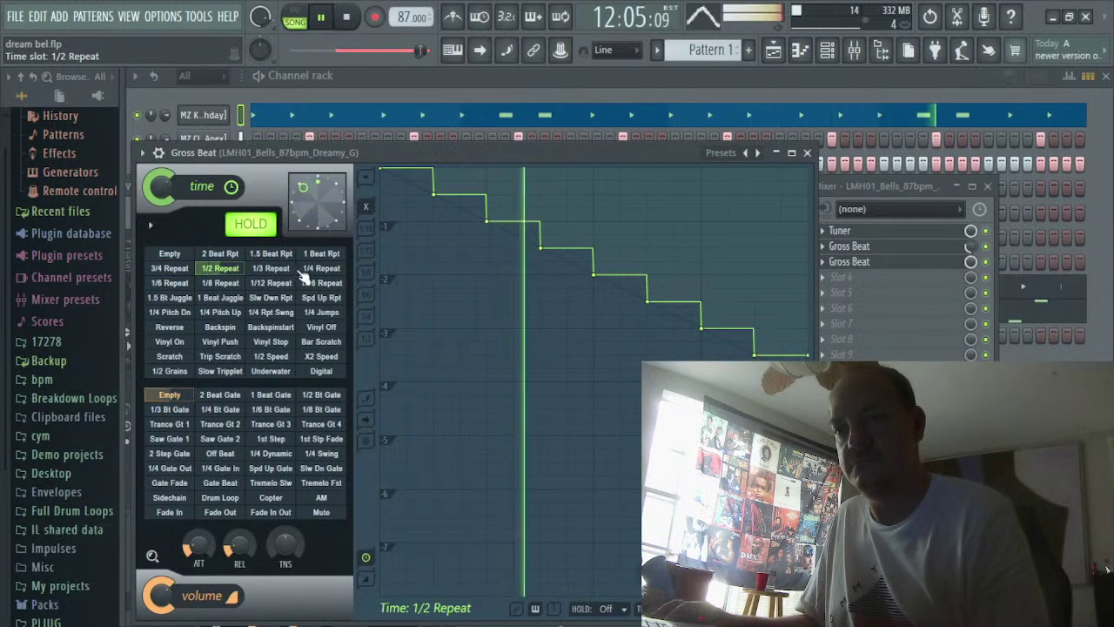
left_click(318, 270)
left_click(221, 270)
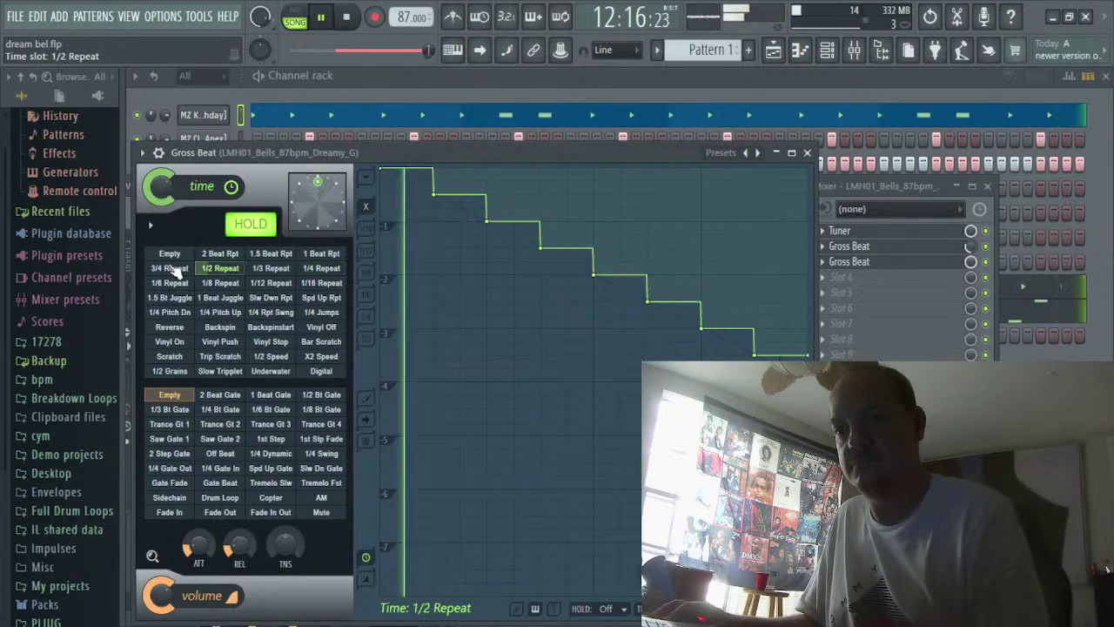
Turn off Gross Beat's Hold and audition the Empty, 3/4 Repeat and Reverse time slots, returning to Empty
left_click(174, 254)
left_click(244, 225)
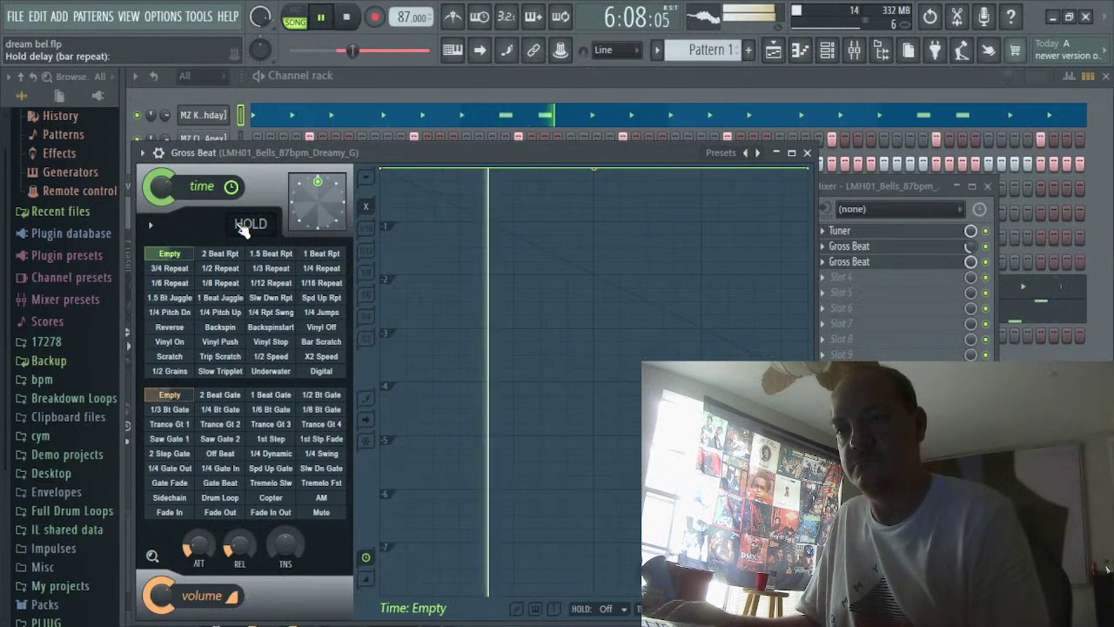
left_click(177, 270)
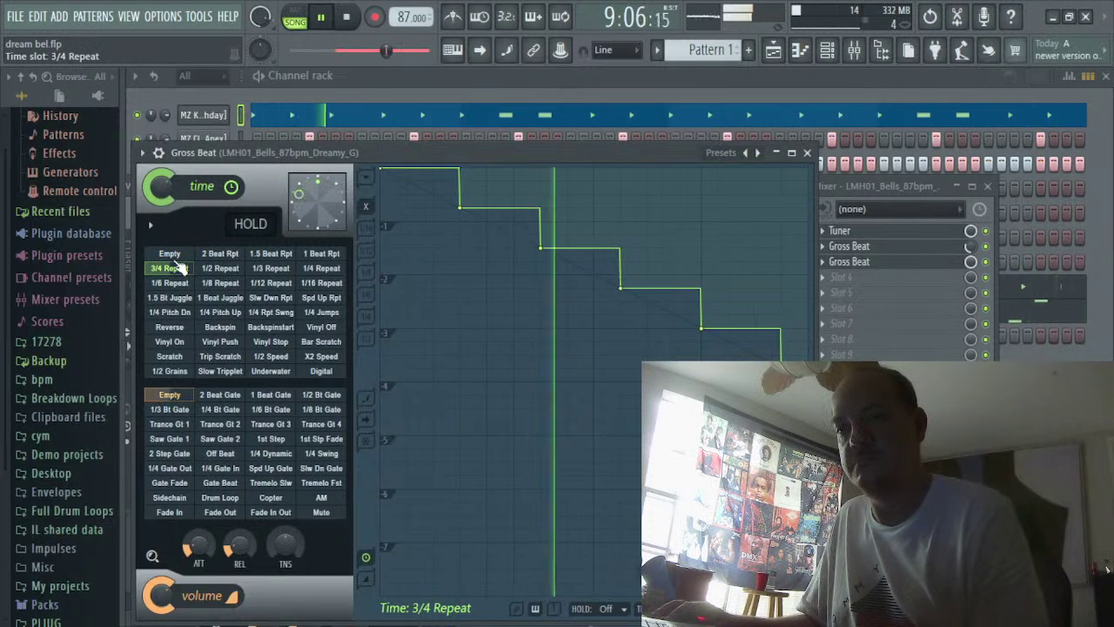
right_click(211, 274)
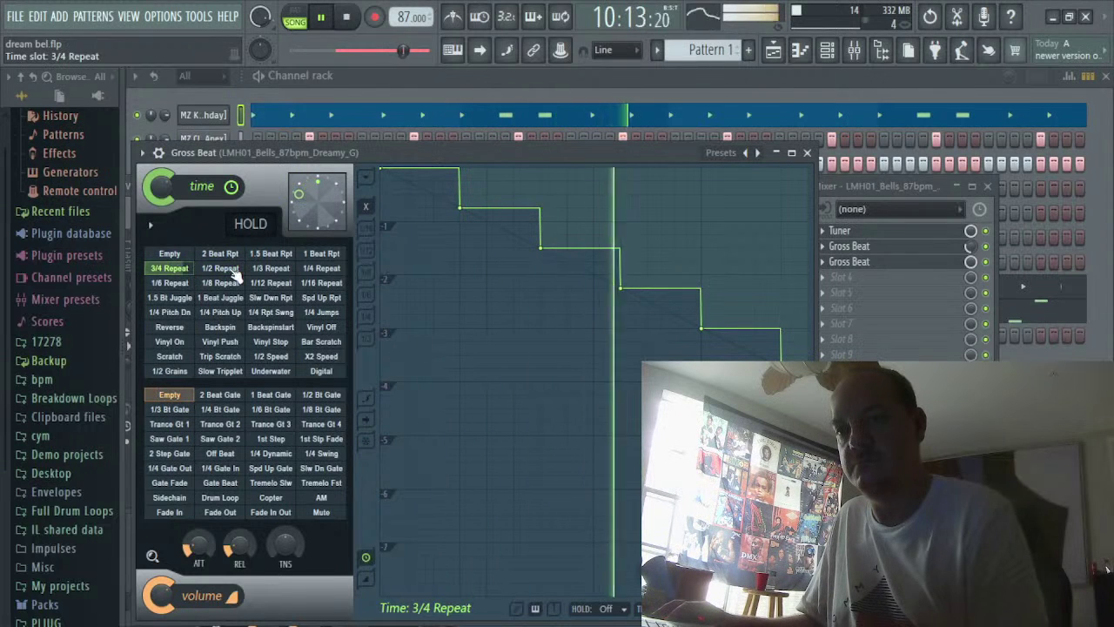
left_click(170, 253)
left_click(170, 327)
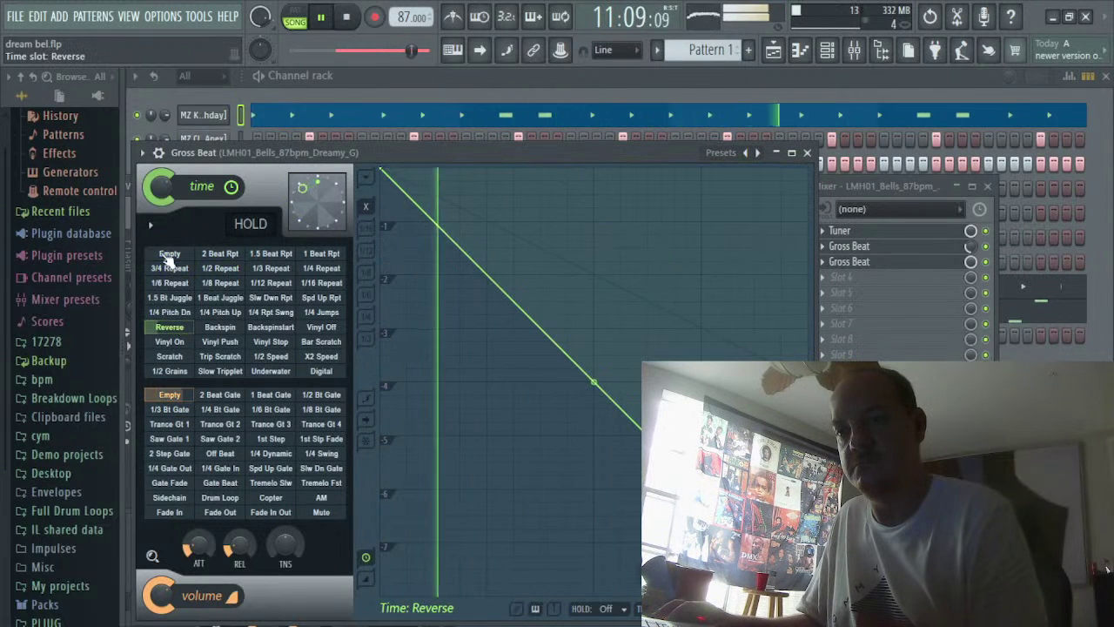
left_click(169, 253)
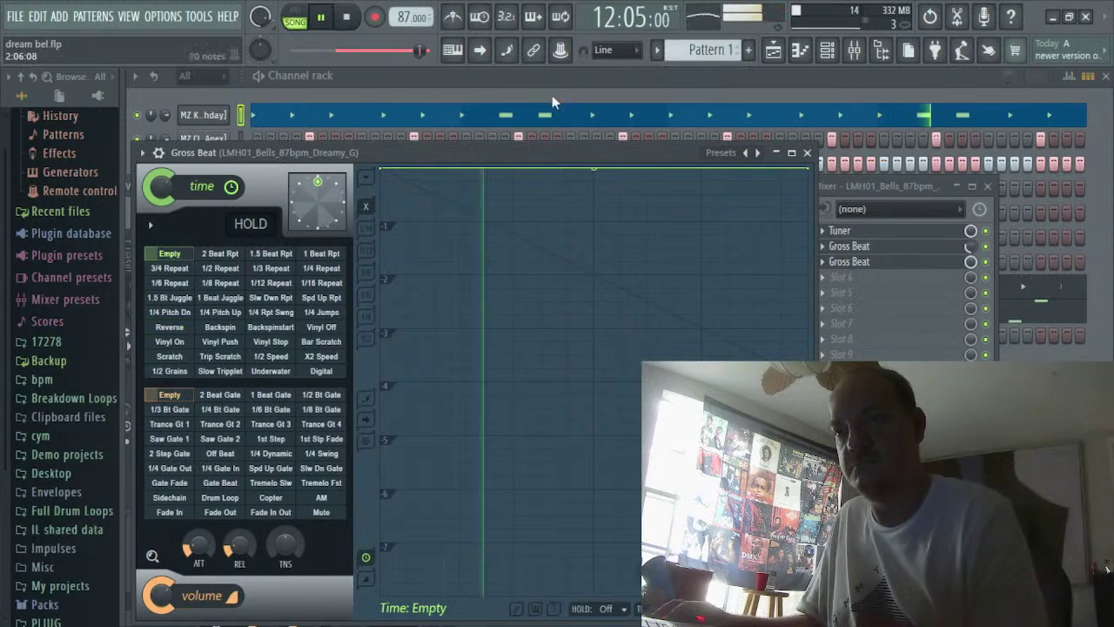
Route the MZ Kick [Birthday] channel to mixer track 1
left_click(854, 50)
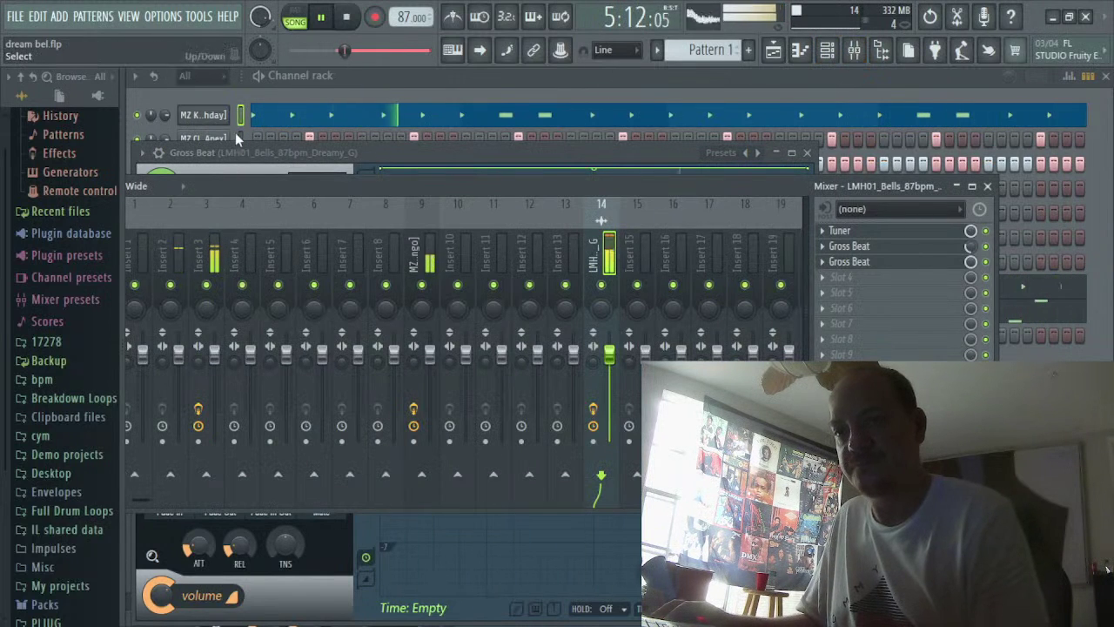
left_click(216, 117)
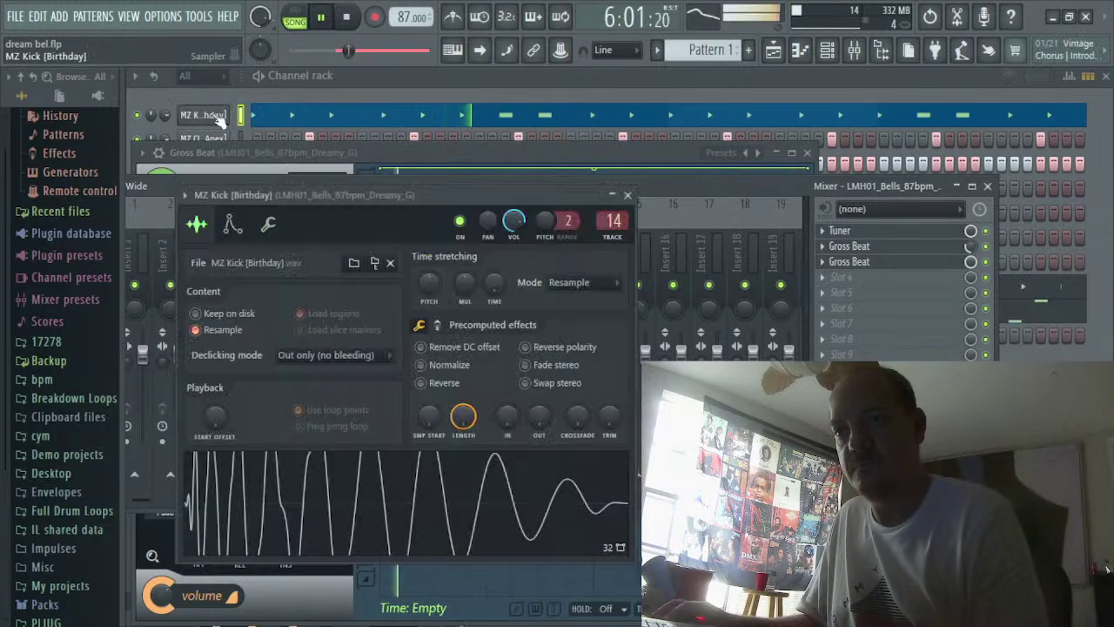
left_click(470, 150)
left_click(807, 154)
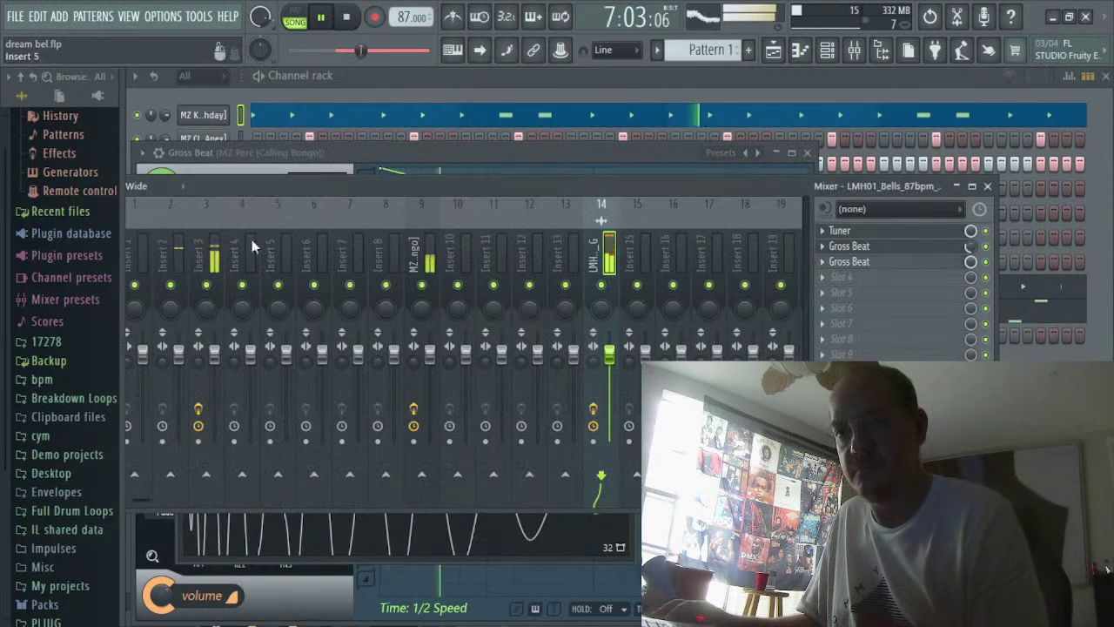
left_click(139, 248)
right_click(139, 248)
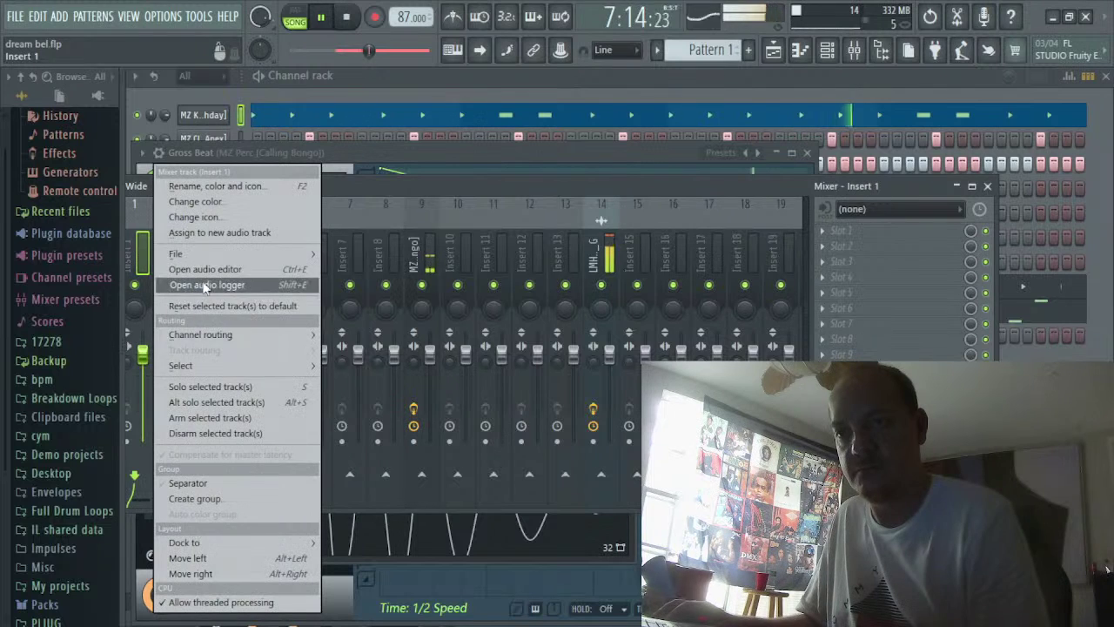
mouse_move(235, 336)
left_click(361, 336)
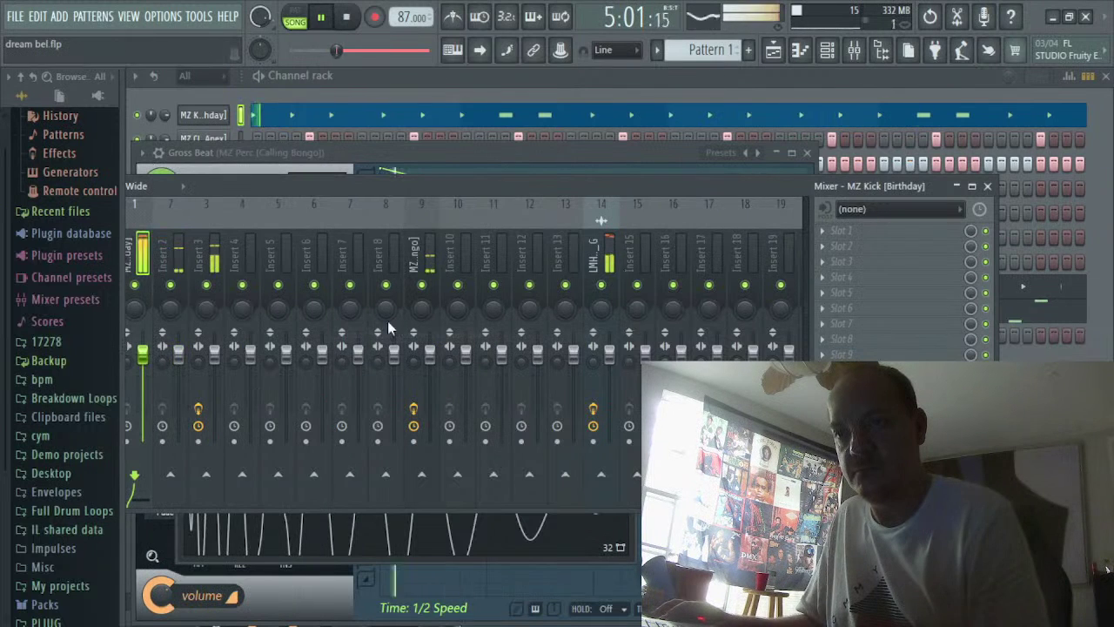
Reopen the second Gross Beat on the bells mixer track and audition its 3/4 Repeat, 2 Beat Rpt and 1/2 Repeat time slots
left_click(592, 272)
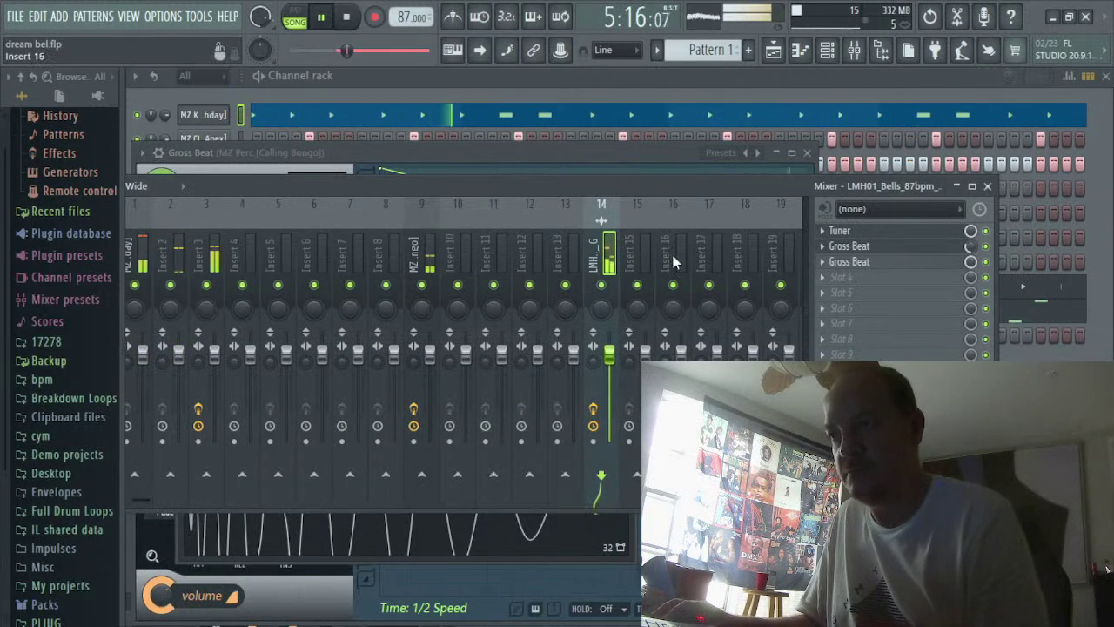
left_click(920, 261)
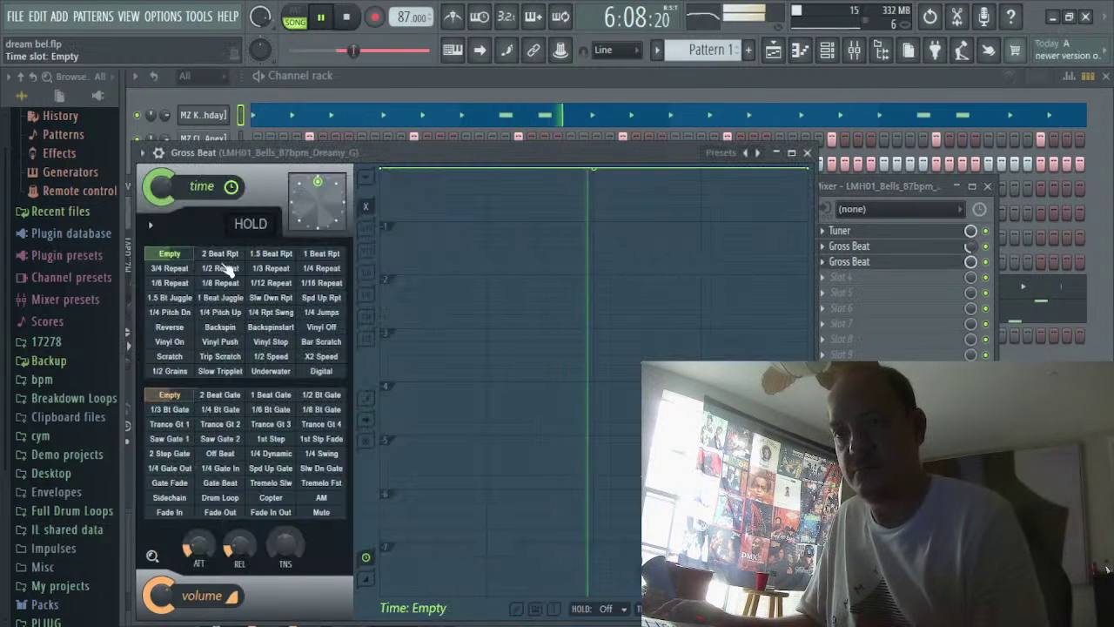
left_click(177, 269)
key("space")
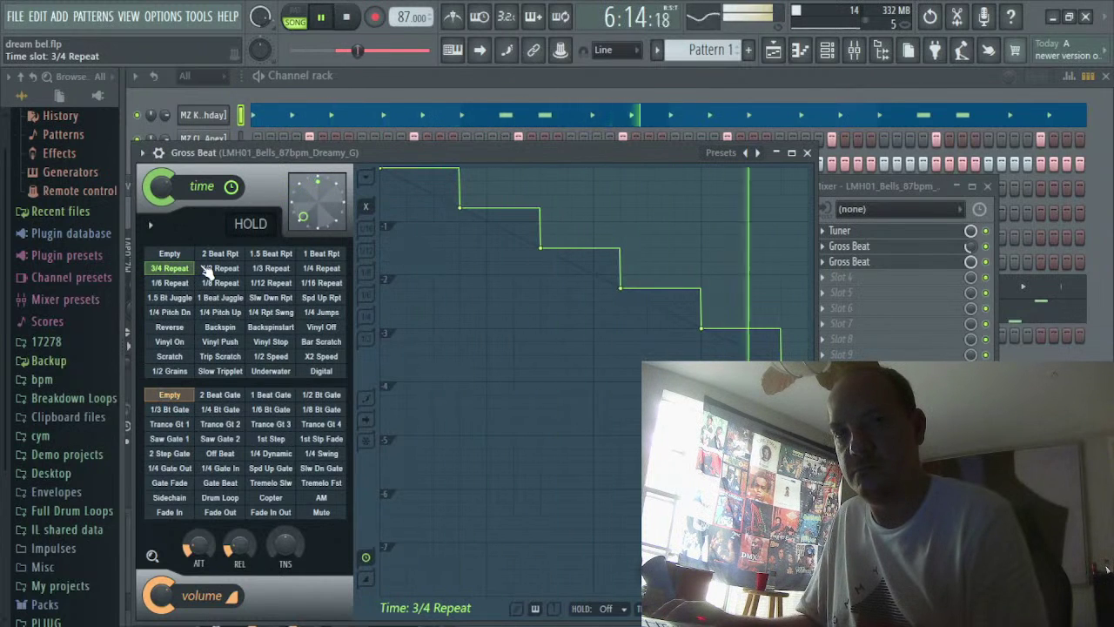
left_click(220, 253)
left_click(207, 271)
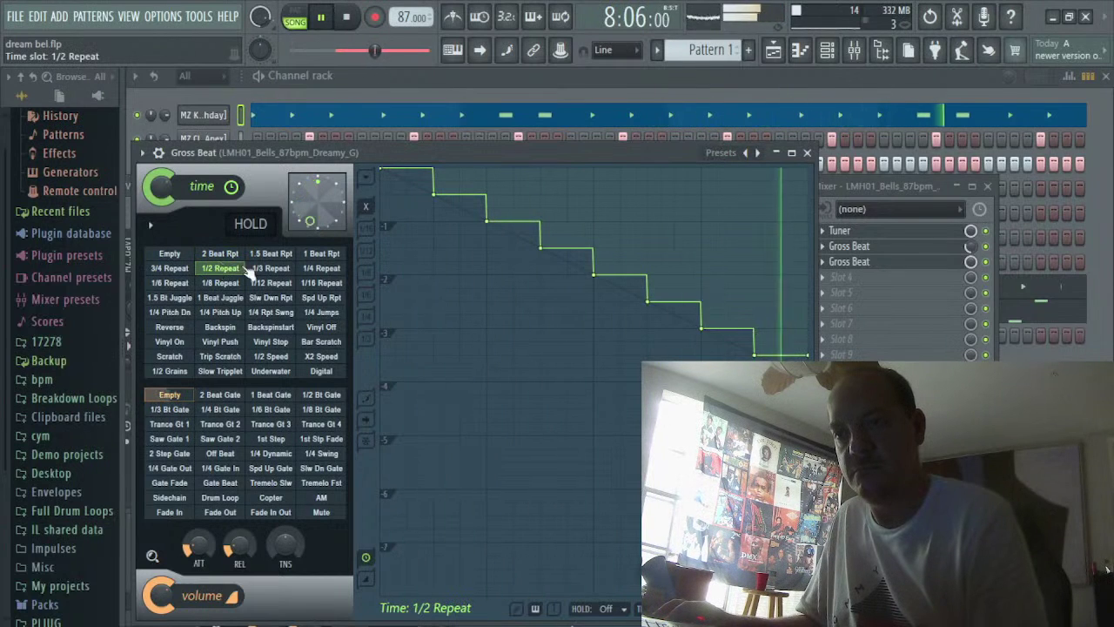
Compare the 1/3 Repeat time slot with 1/2 Repeat and 1/4 Repeat, ending on 1/3 Repeat
left_click(271, 268)
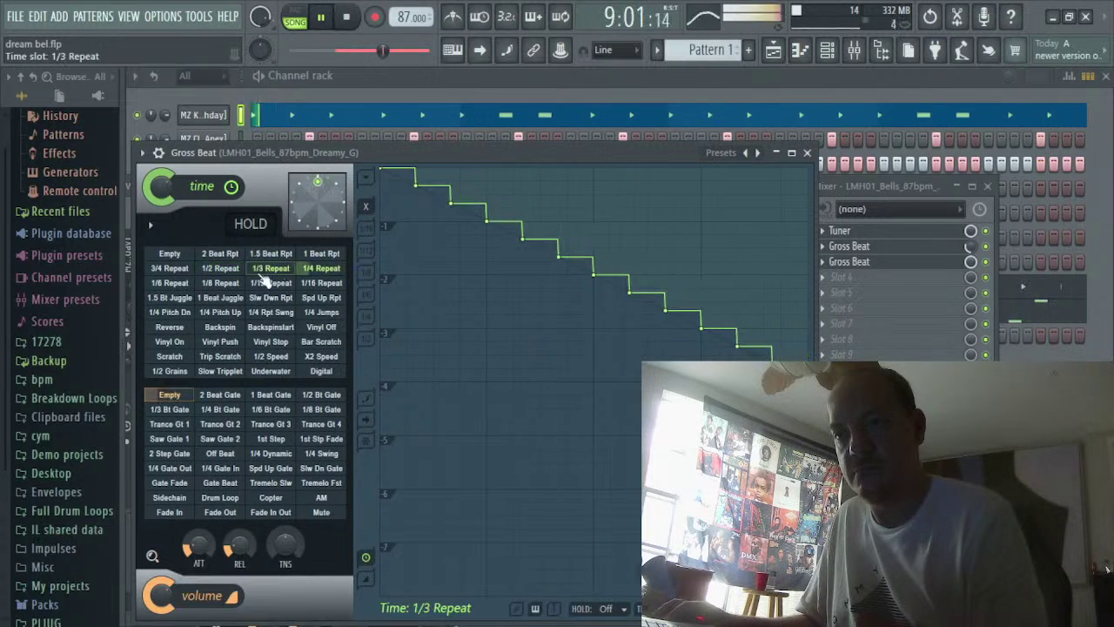
left_click(215, 269)
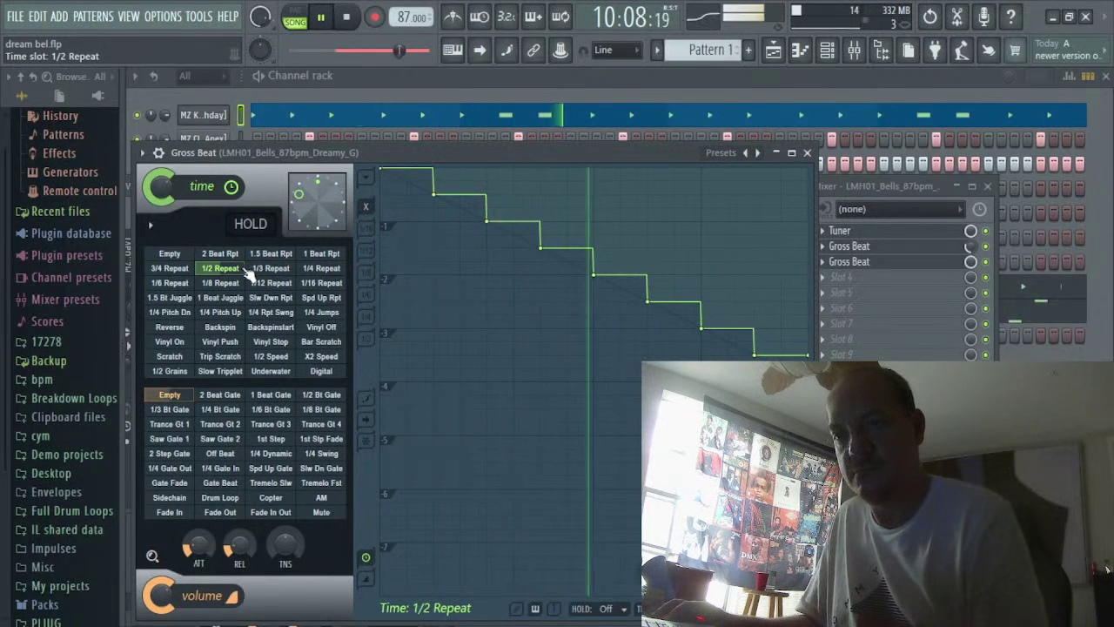
left_click(254, 270)
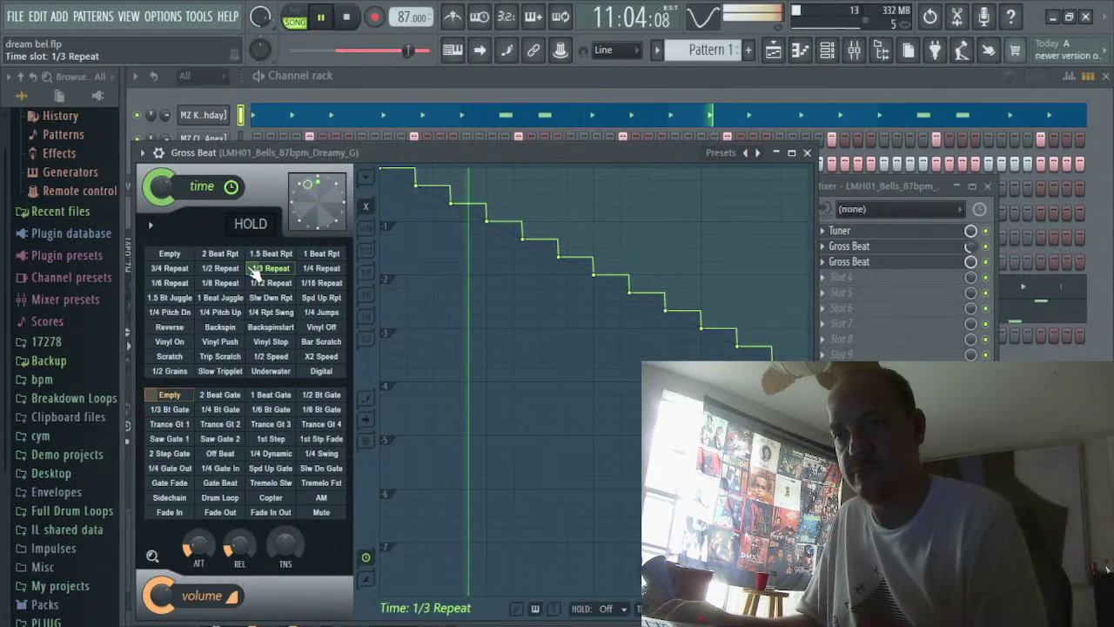
left_click(313, 270)
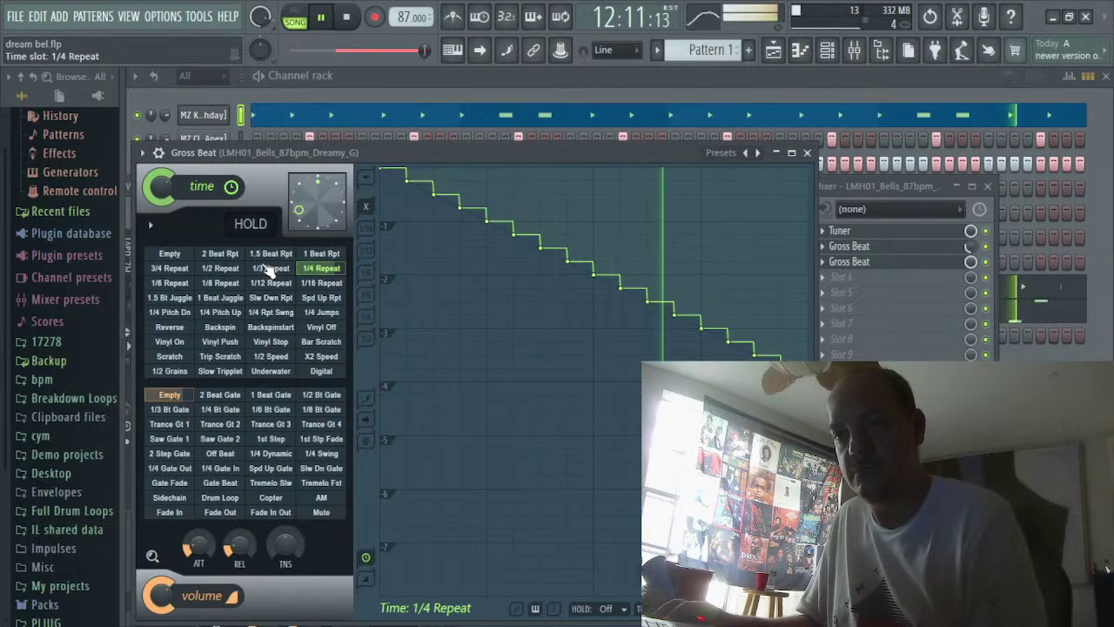
left_click(271, 268)
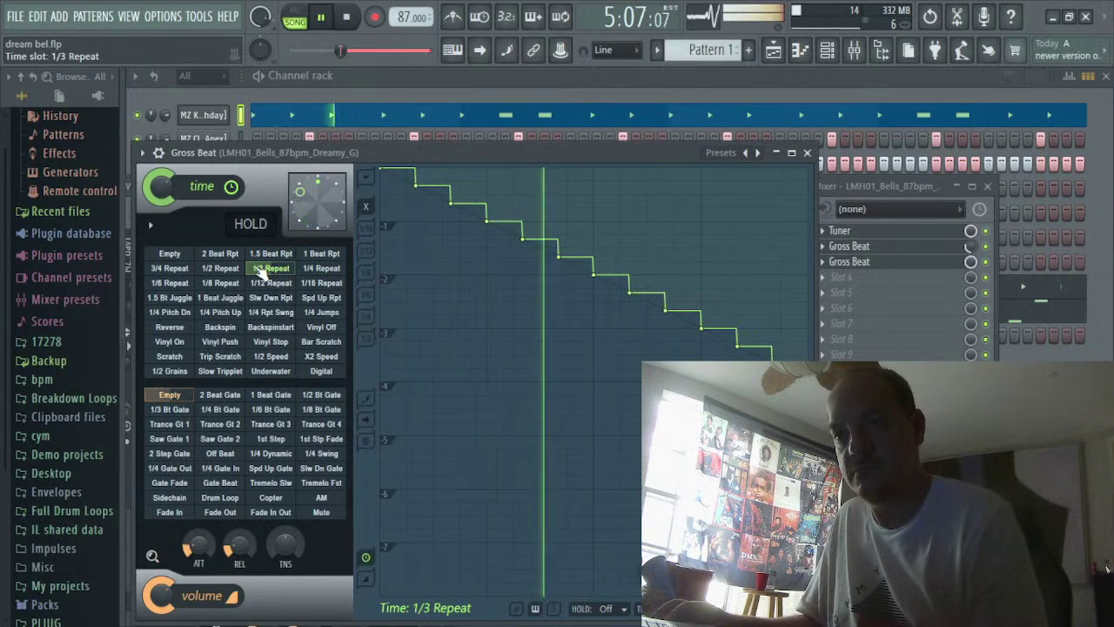
Alternate between the 1.5 Beat Rpt and 1/3 Repeat time slots, restarting playback and ending on 1.5 Beat Rpt
left_click(271, 253)
left_click(270, 268)
left_click(271, 253)
key("space")
key("space")
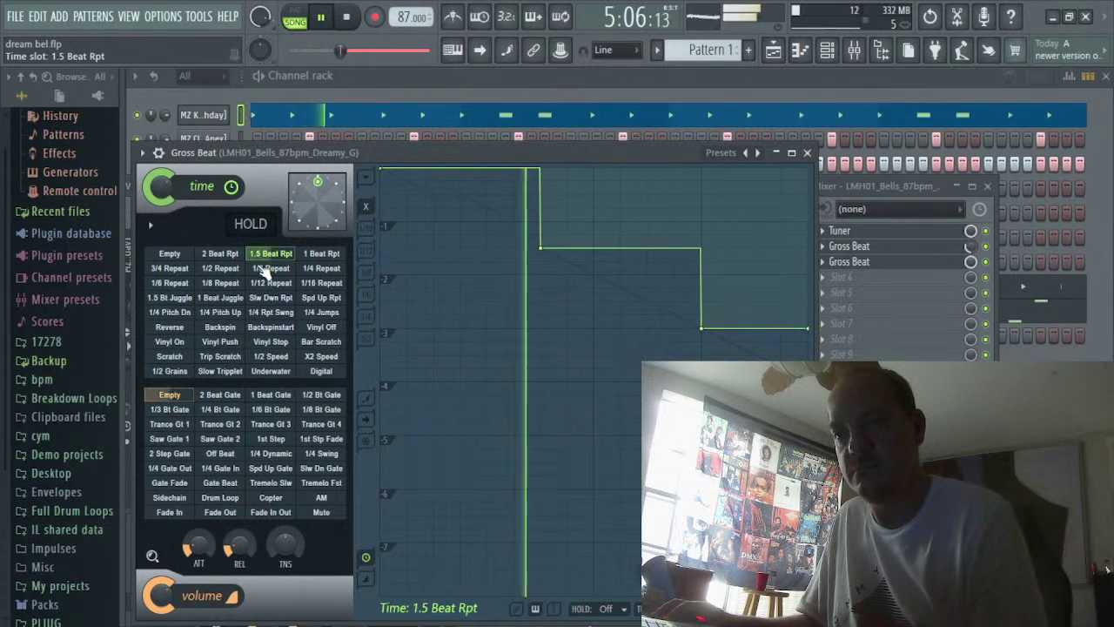
left_click(265, 268)
left_click(263, 256)
key("space")
key("space")
Try the 1 Beat Rpt time slot briefly, return to 1.5 Beat Rpt, and restart playback
left_click(321, 253)
left_click(280, 253)
key("space")
key("space")
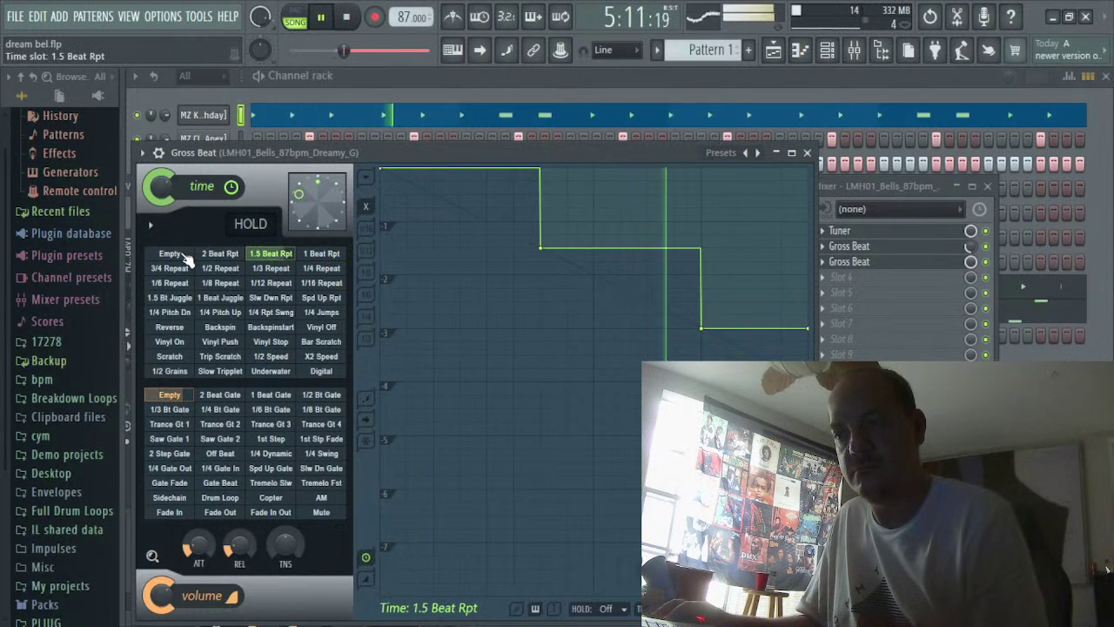
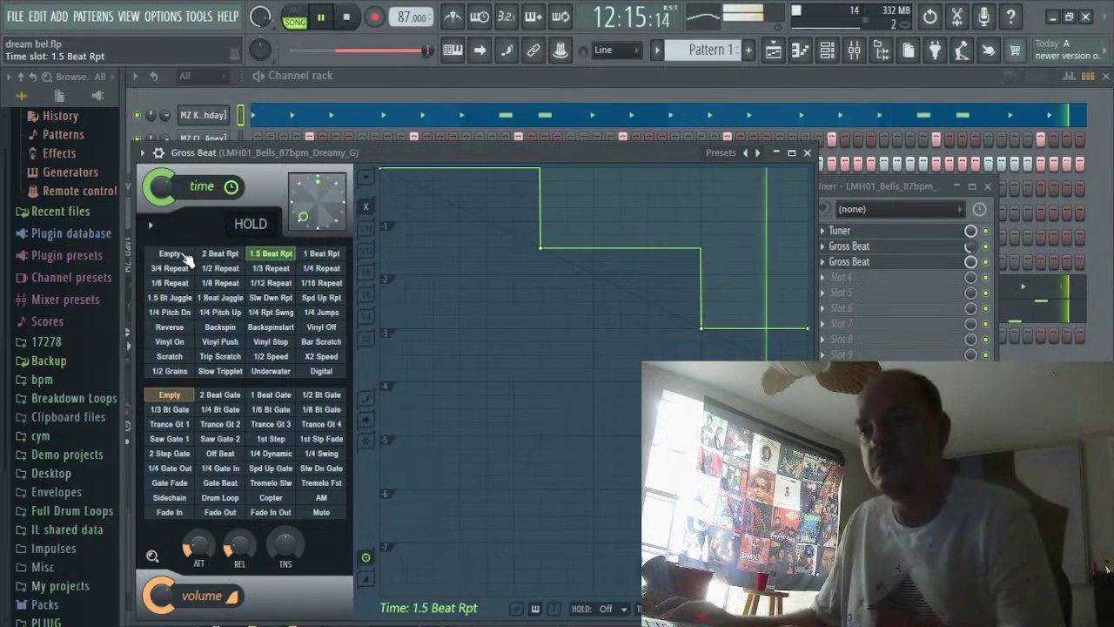
Switch the bells' time effect back and forth between Empty and 1.5 Beat Rpt during playback, ending on Empty
left_click(179, 254)
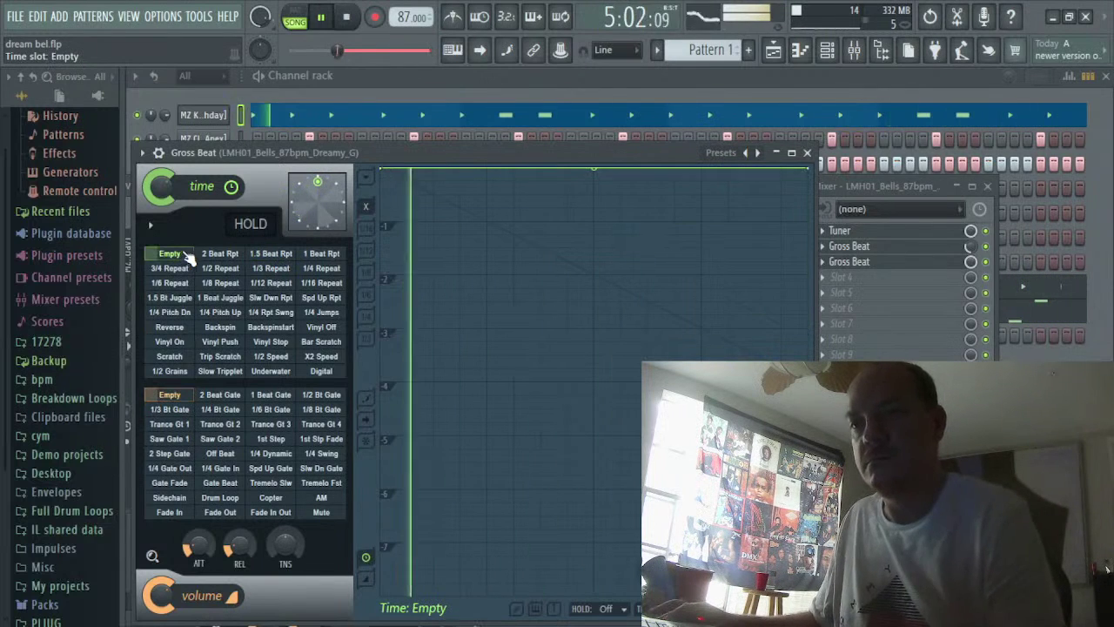
left_click(261, 255)
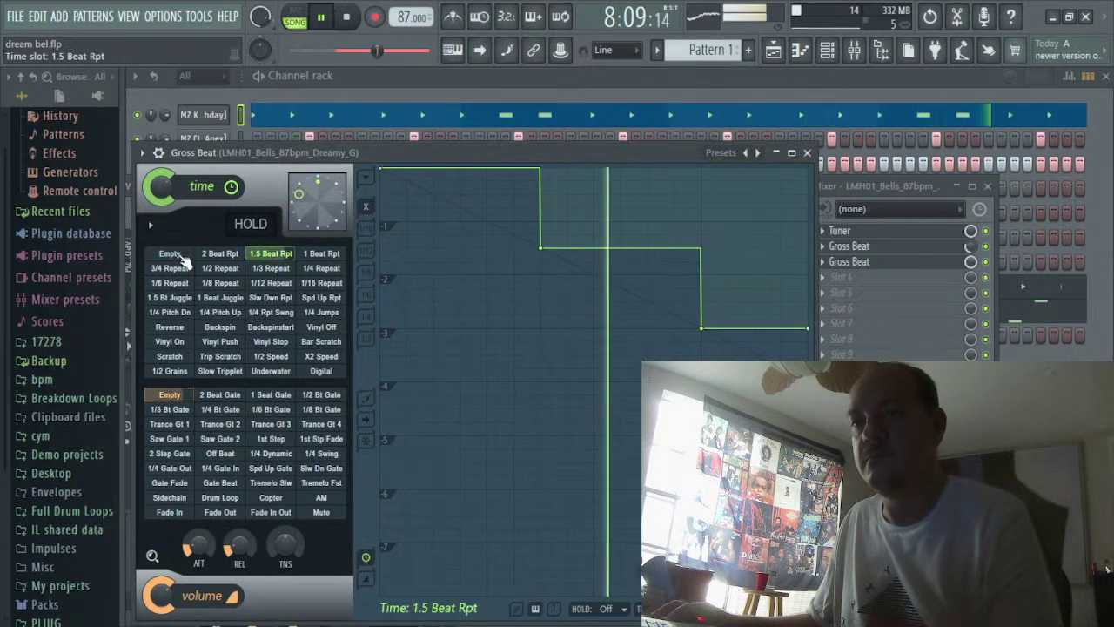
left_click(175, 255)
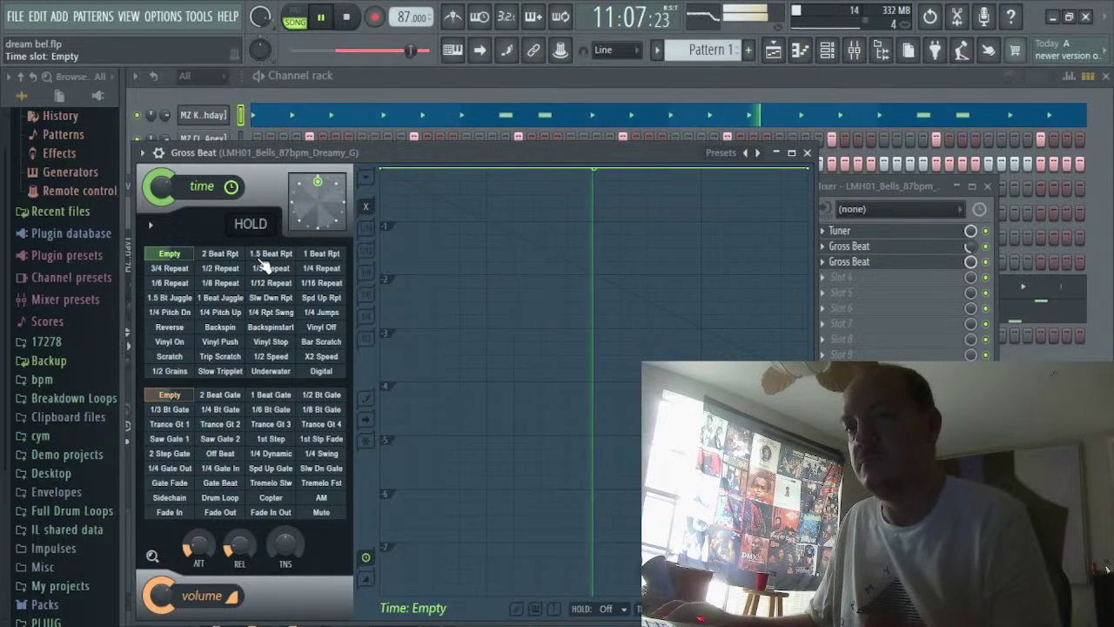
left_click(264, 258)
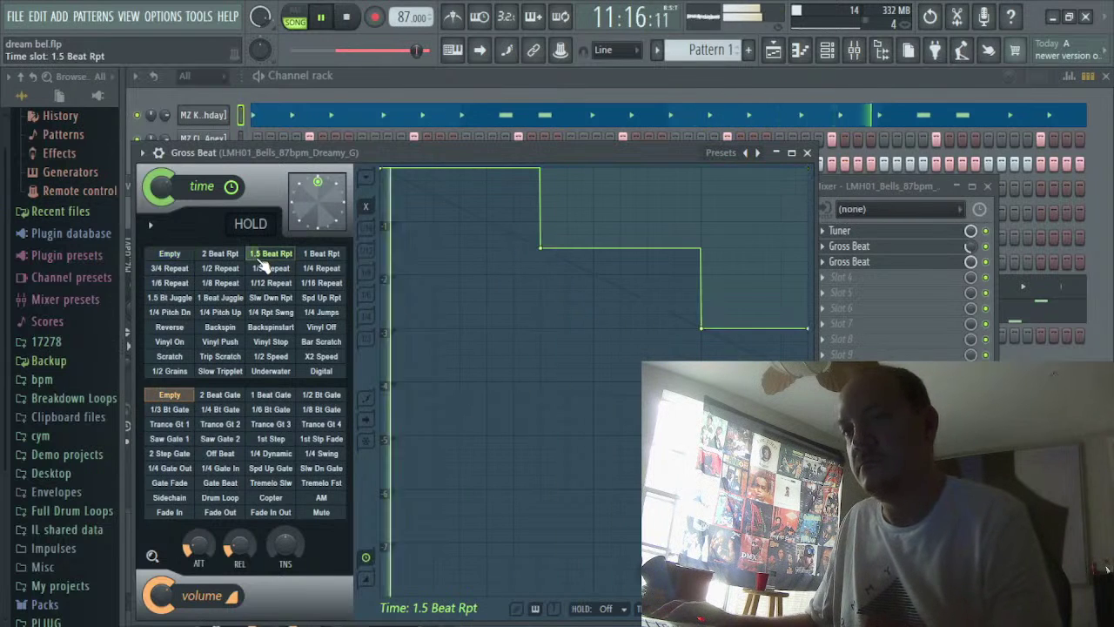
left_click(178, 256)
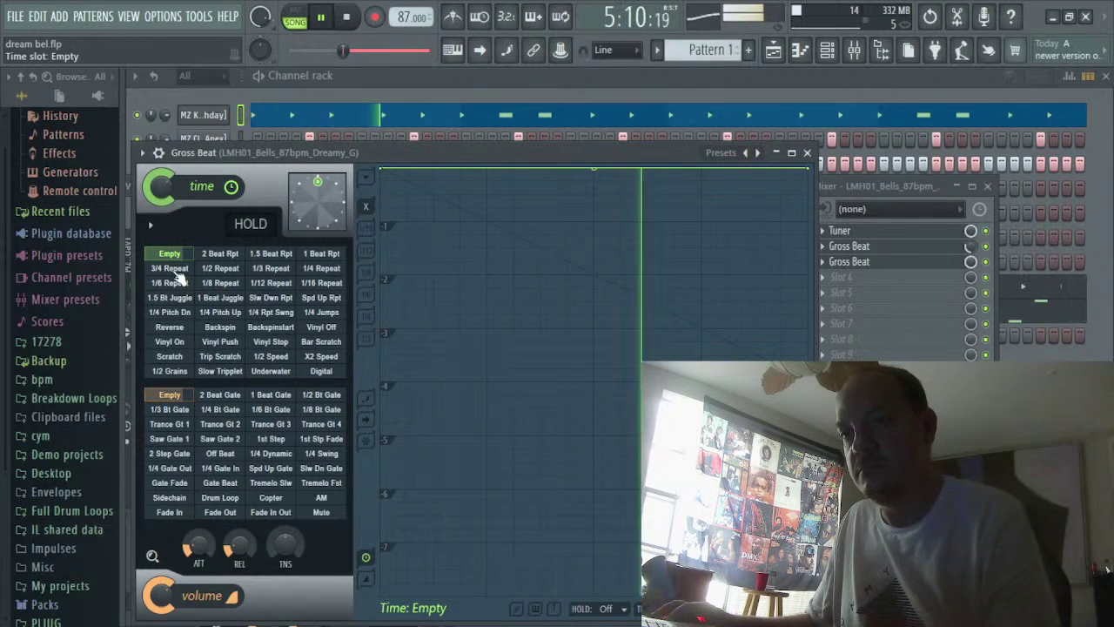
Audition brief bursts of 3/4 Repeat, 1/2 Repeat and 1.5 Beat Rpt, returning to the Empty time slot after each
left_click(174, 270)
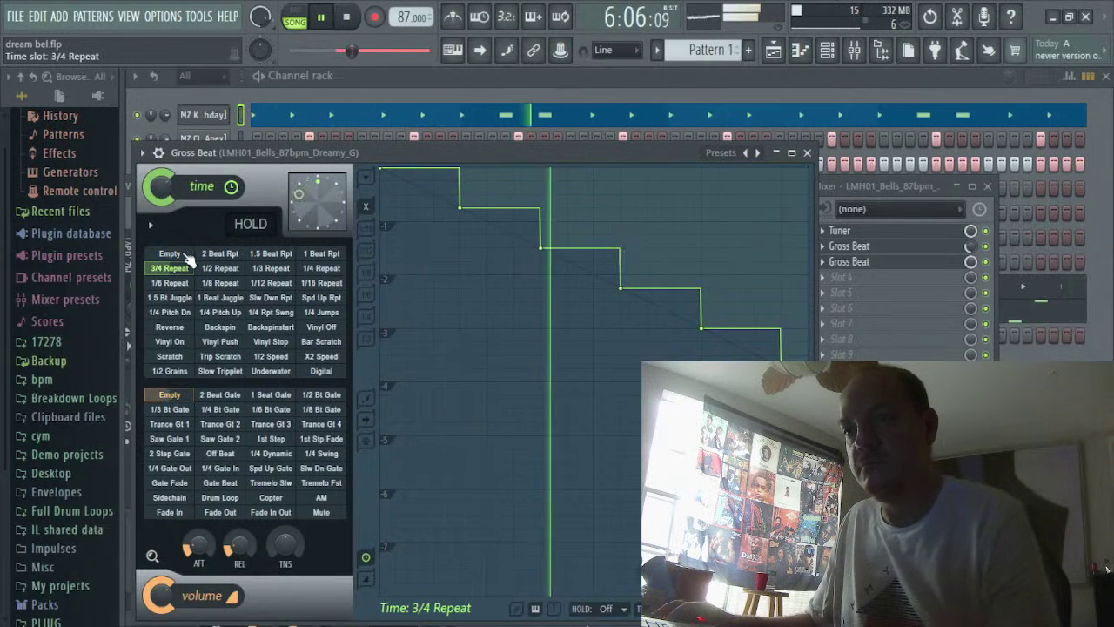
left_click(178, 255)
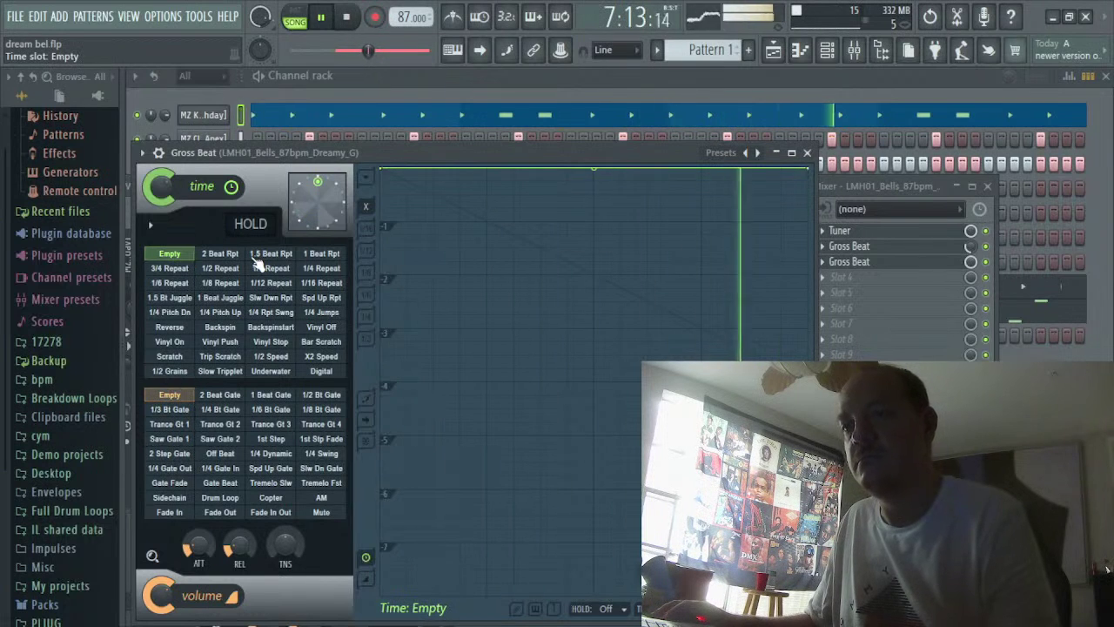
left_click(233, 269)
left_click(174, 252)
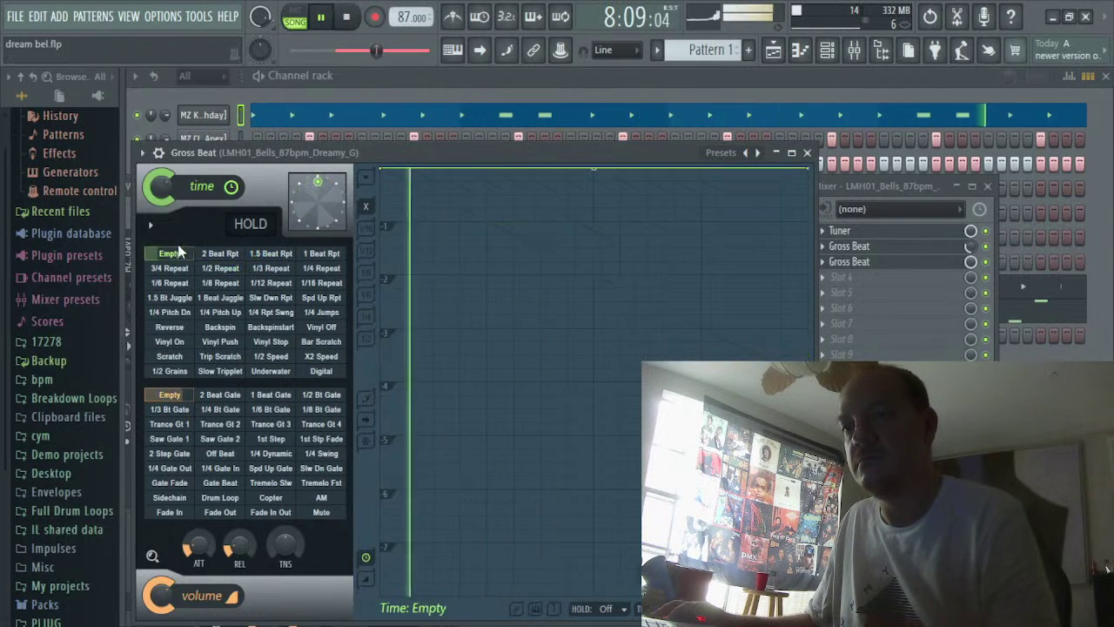
left_click(265, 254)
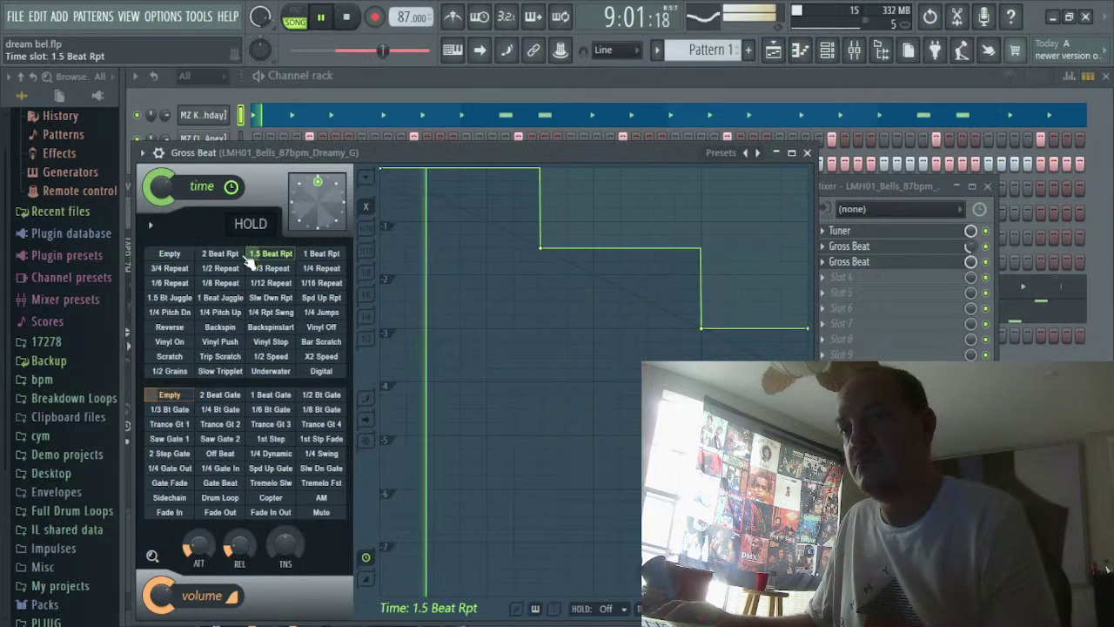
left_click(174, 254)
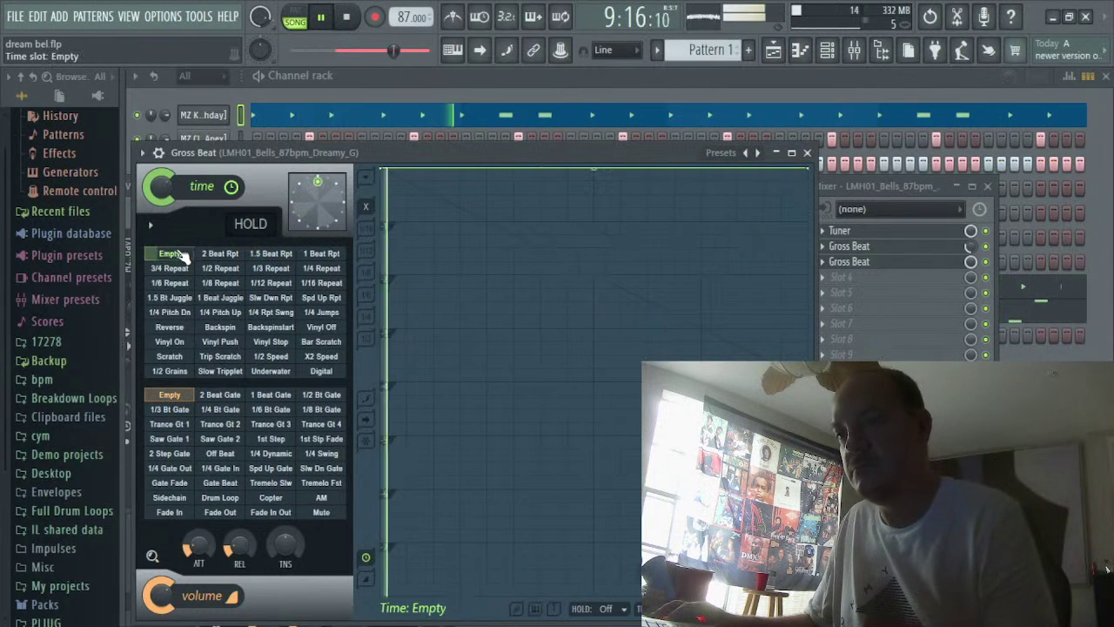
left_click(172, 267)
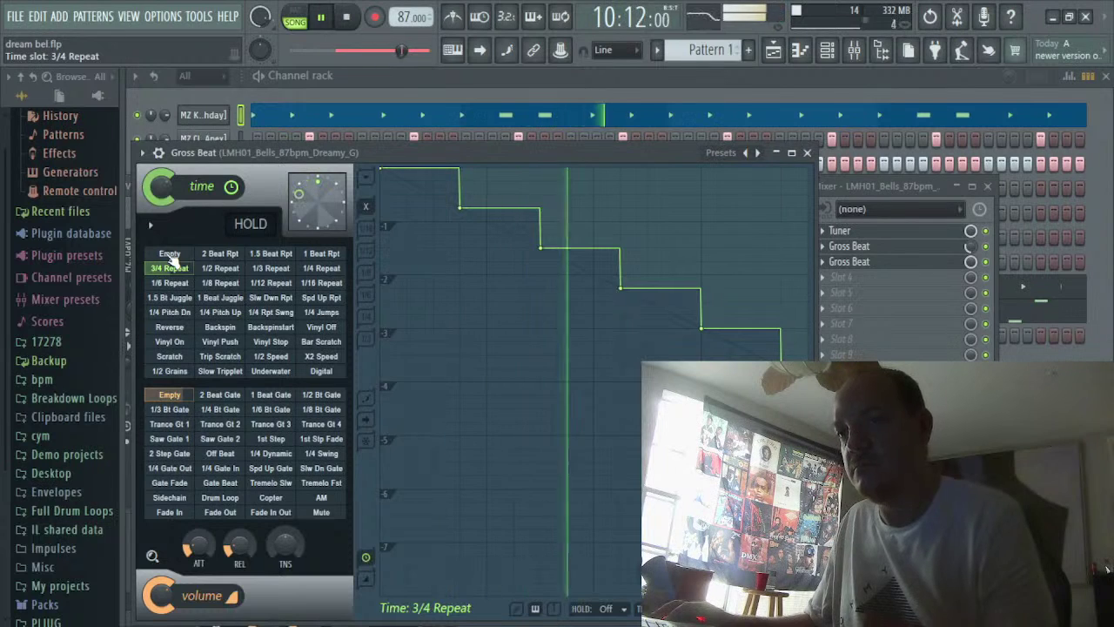
left_click(169, 254)
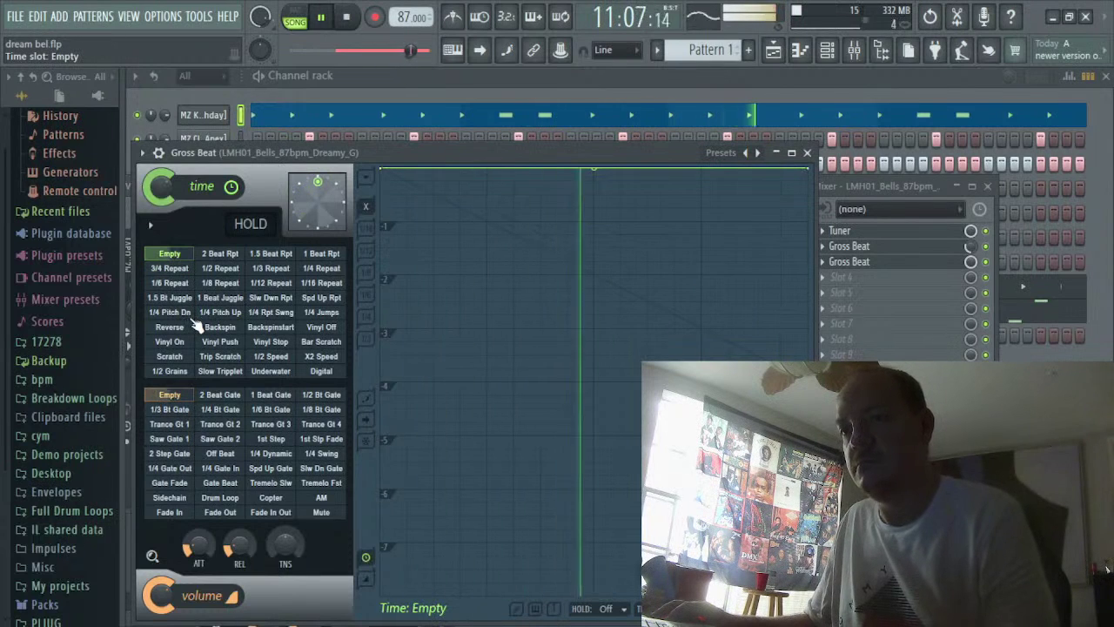
Try the 1/4 Pitch Dn time slot, switch to Reverse, and restart playback
left_click(173, 313)
left_click(170, 326)
key("space")
key("space")
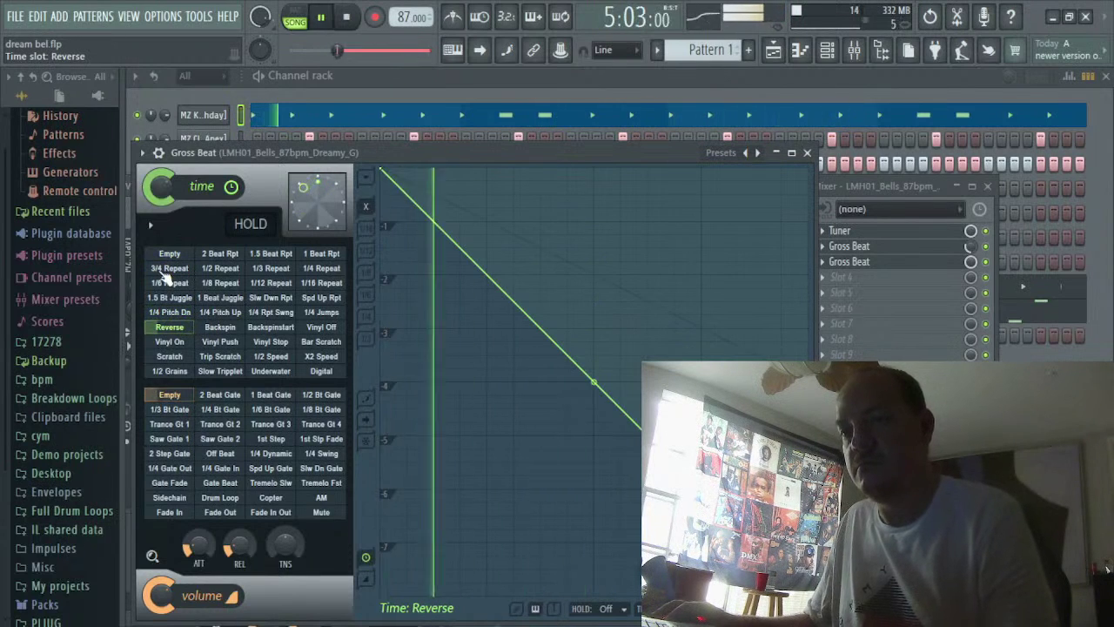
Return the bells to the Empty time slot, try 1/2 Repeat briefly before going back to Empty, and restart playback
left_click(174, 254)
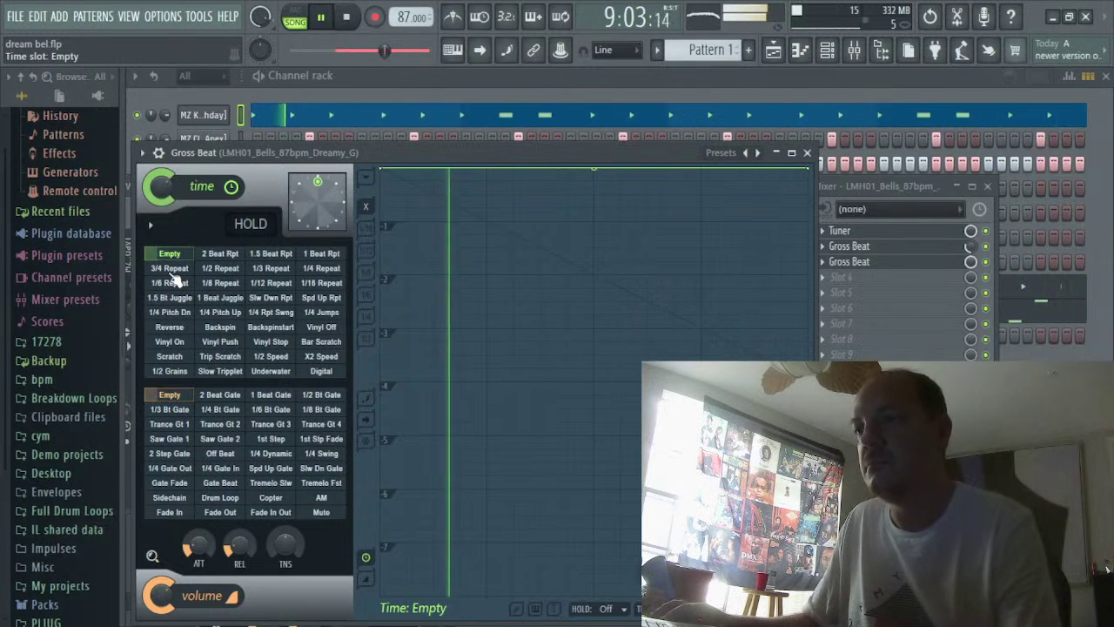
left_click(227, 270)
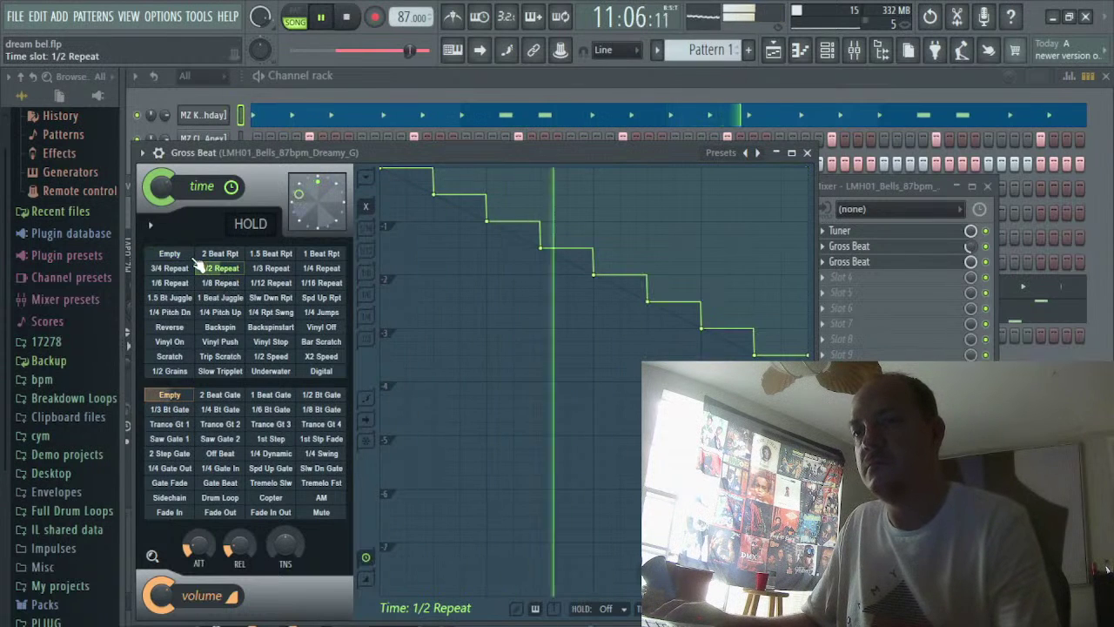
left_click(191, 257)
key("space")
key("space")
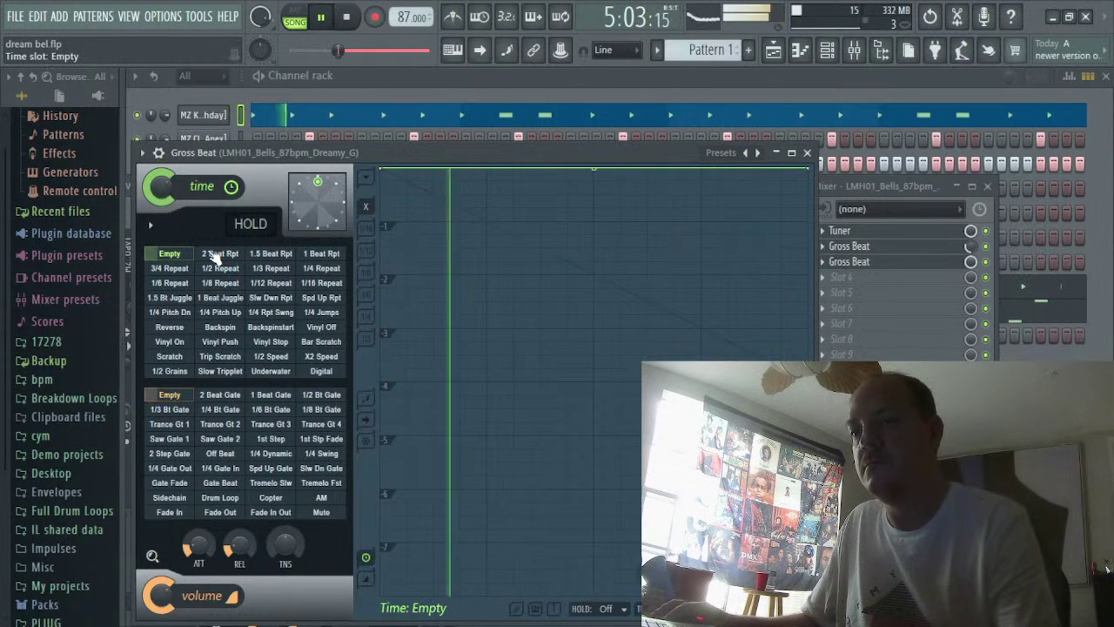
Set the bells to the Reverse time slot, enable Hold, and try 3/4 Repeat and 1/2 Repeat
left_click(174, 327)
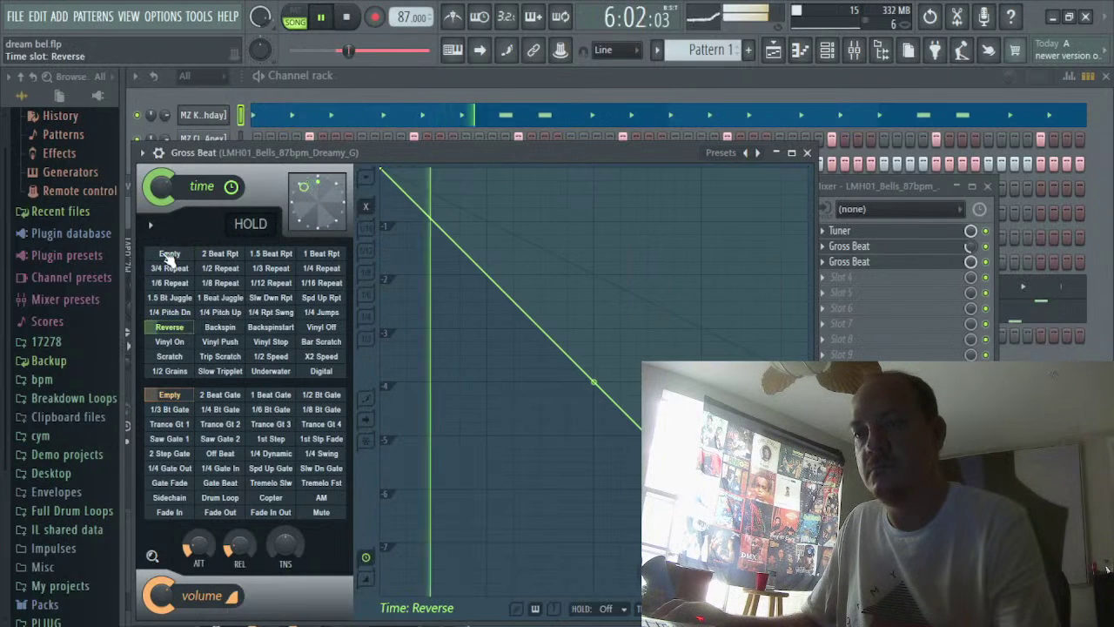
left_click(248, 227)
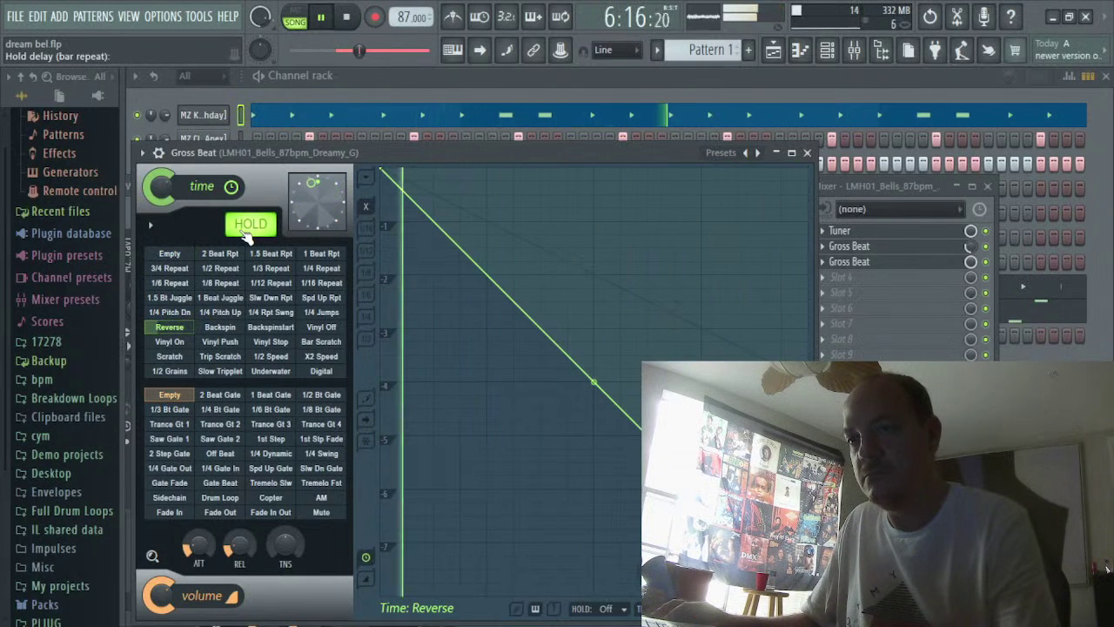
left_click(174, 268)
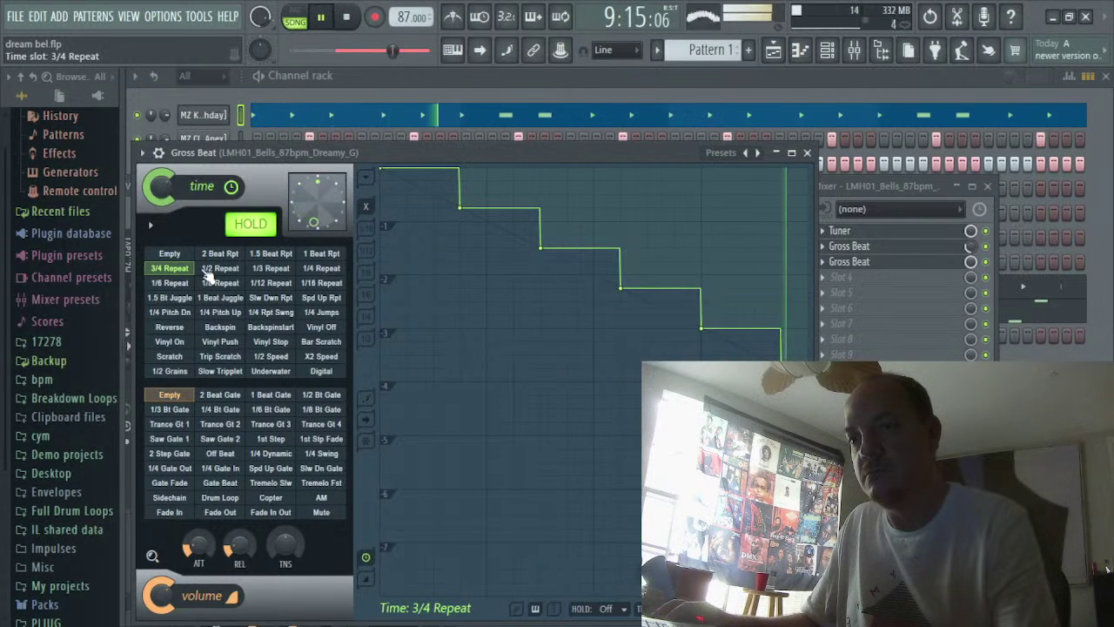
left_click(209, 269)
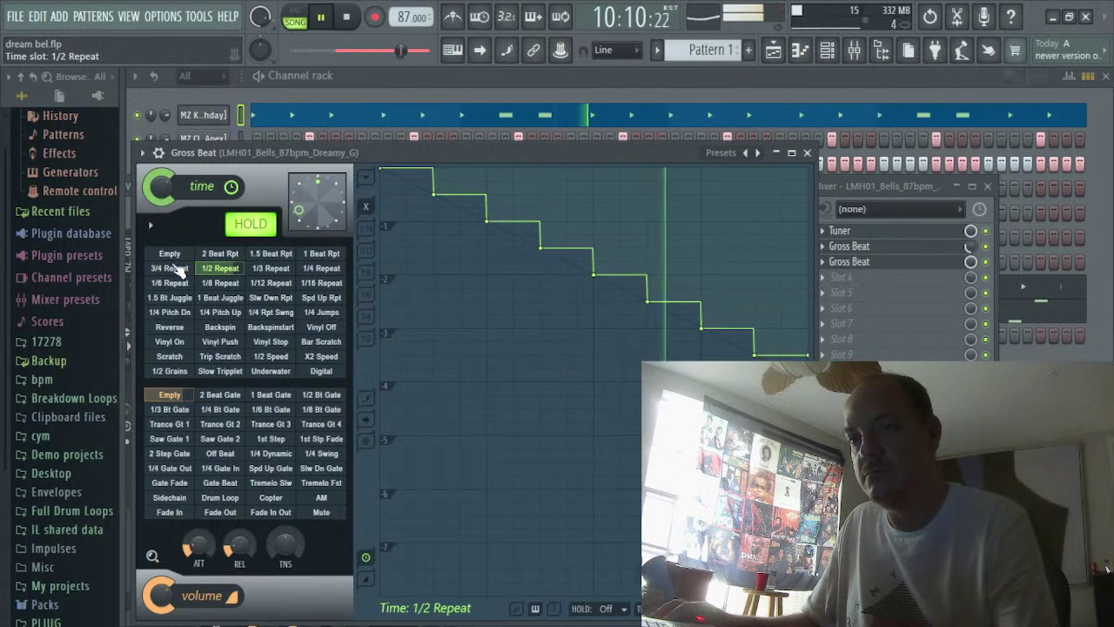
Alternate the bells rapidly between 3/4 Repeat and 1/2 Repeat with Hold enabled, ending on 3/4 Repeat
left_click(173, 268)
left_click(209, 270)
left_click(191, 268)
left_click(209, 269)
left_click(179, 269)
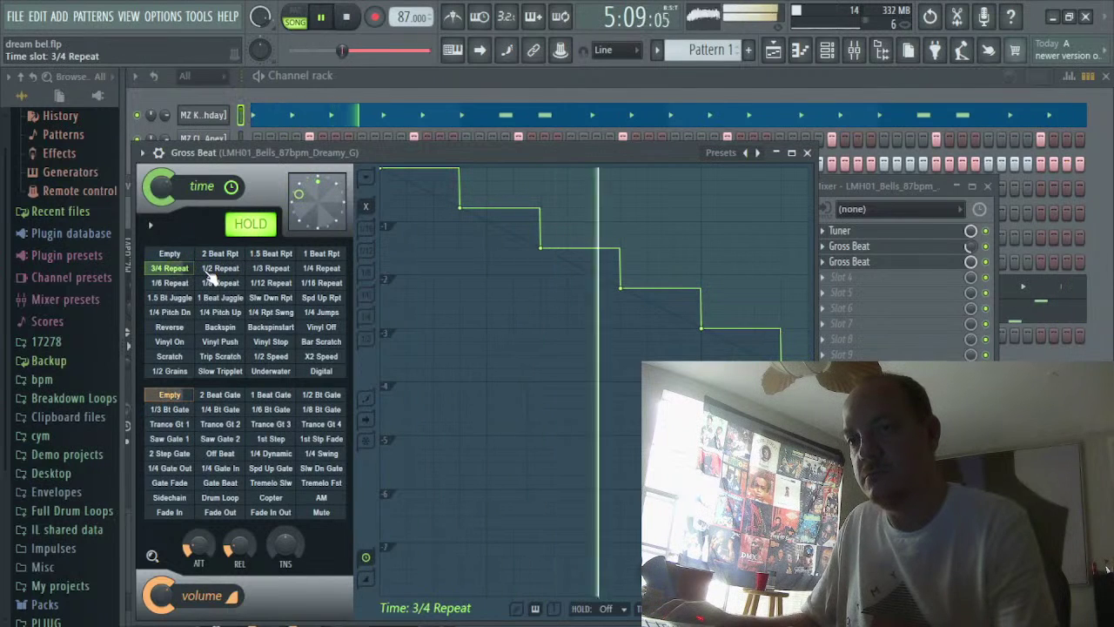
left_click(207, 270)
left_click(178, 269)
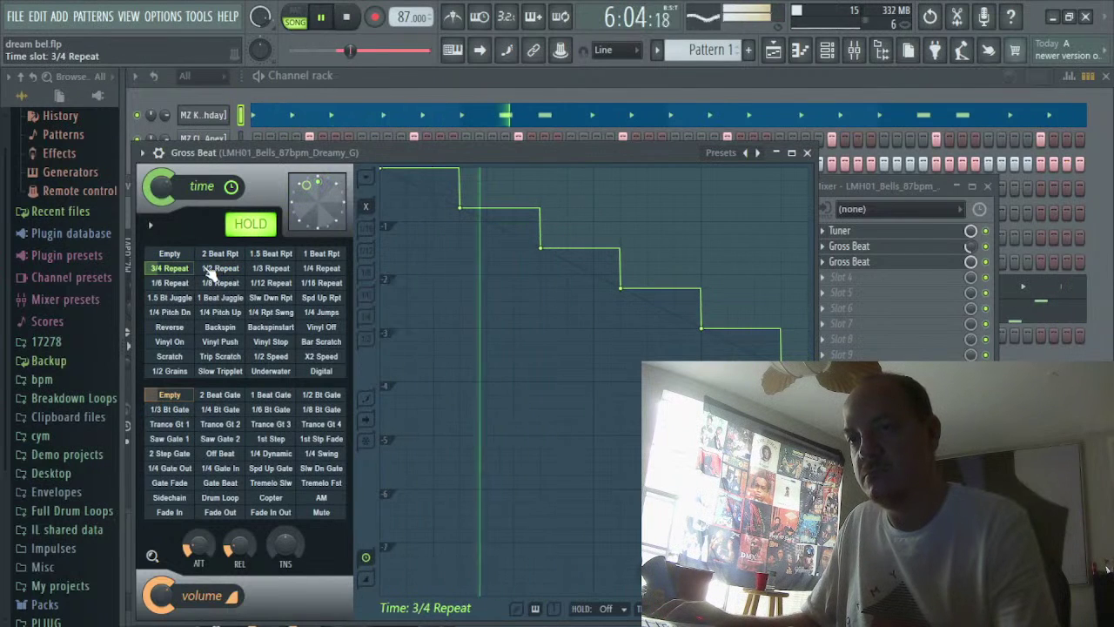
left_click(206, 271)
left_click(179, 269)
left_click(210, 269)
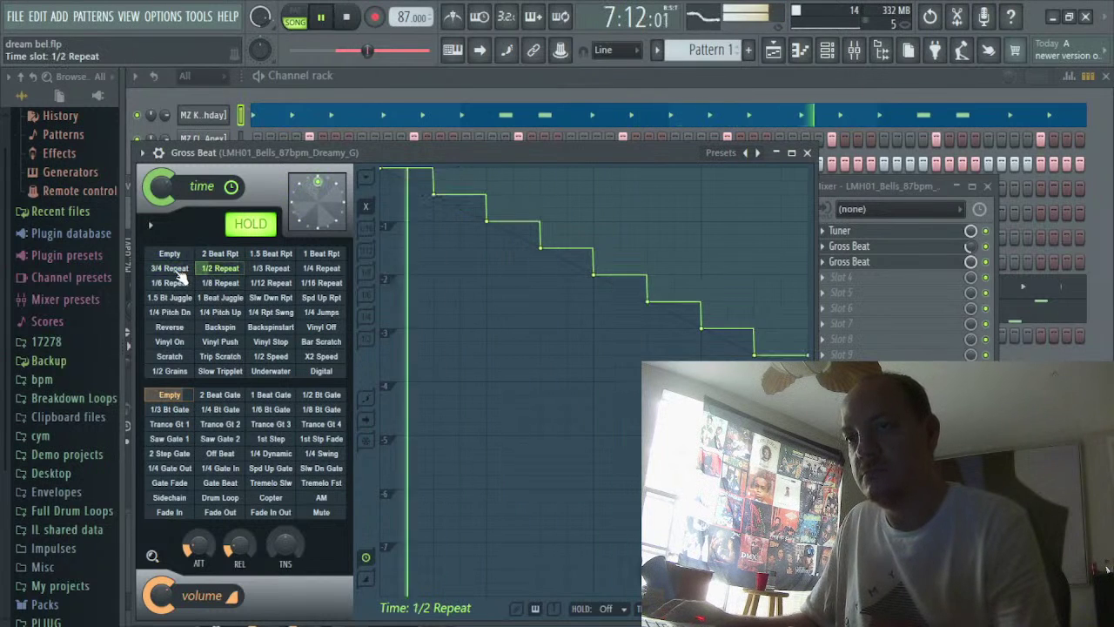
left_click(177, 270)
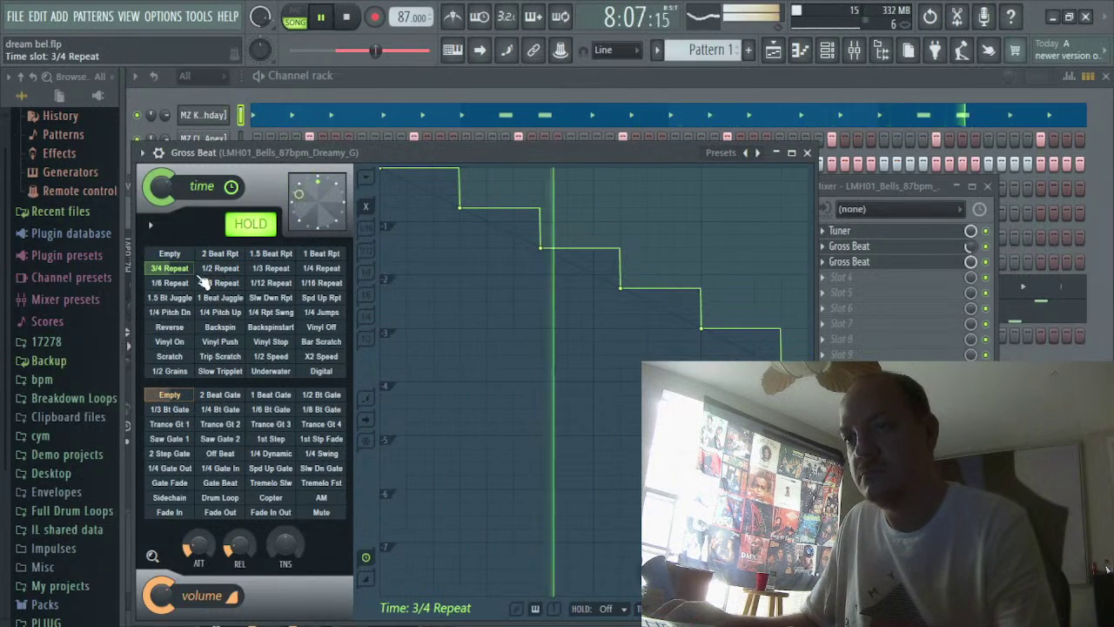
Reset the bells' Gross Beat to the Empty time slot, turn Hold off, and close its window
left_click(173, 254)
left_click(261, 238)
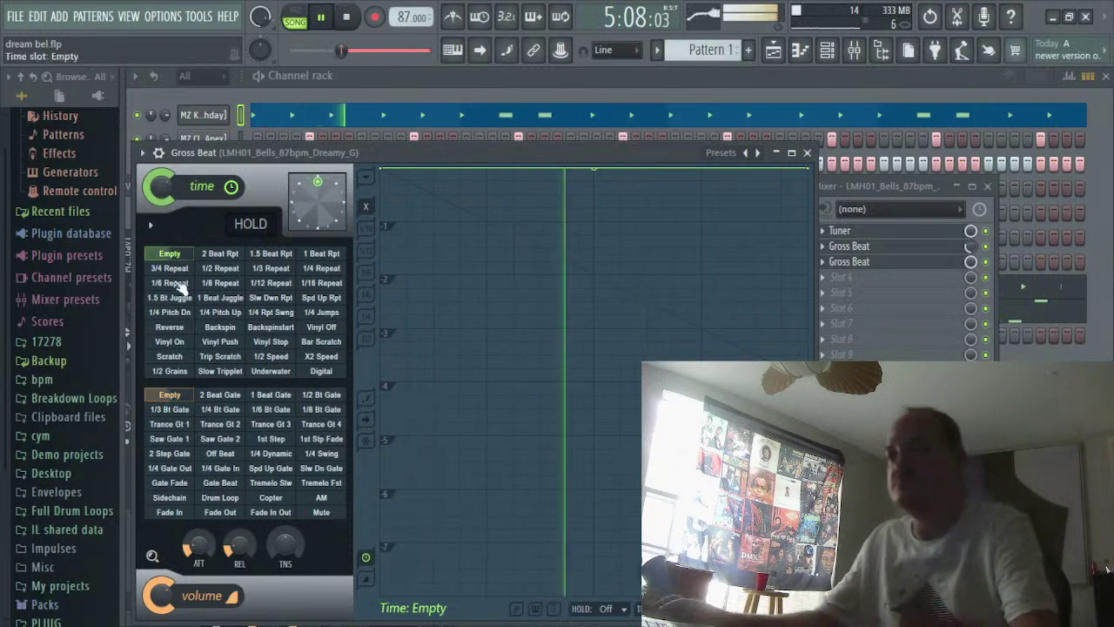
left_click(808, 152)
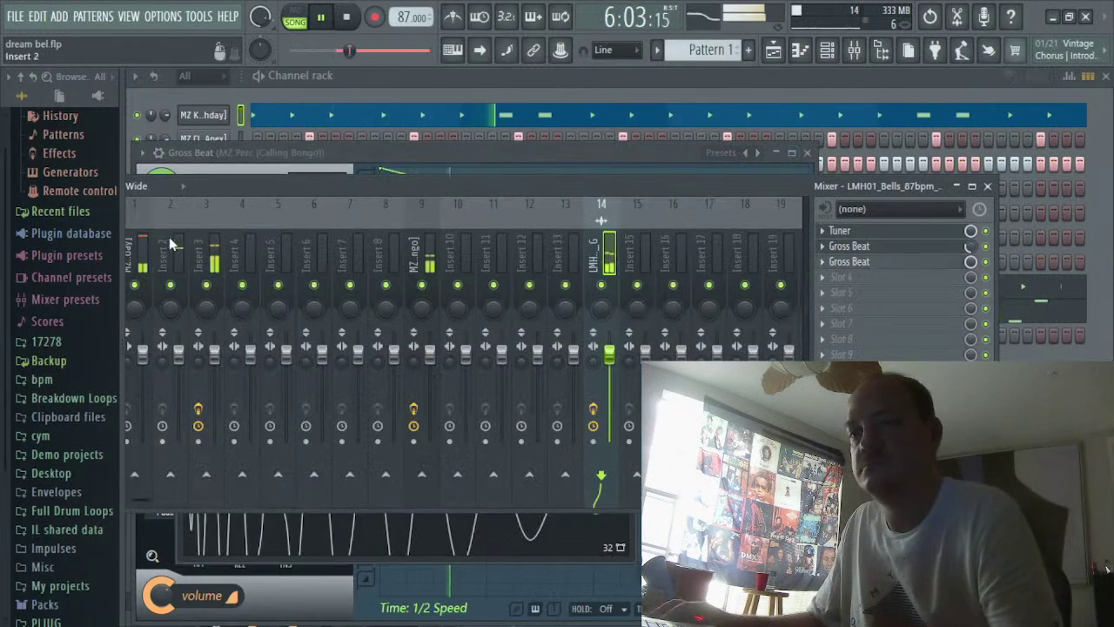
Add Gross Beat to the first effect slot of the MZ Kick mixer track and load its Momentary preset
left_click(132, 267)
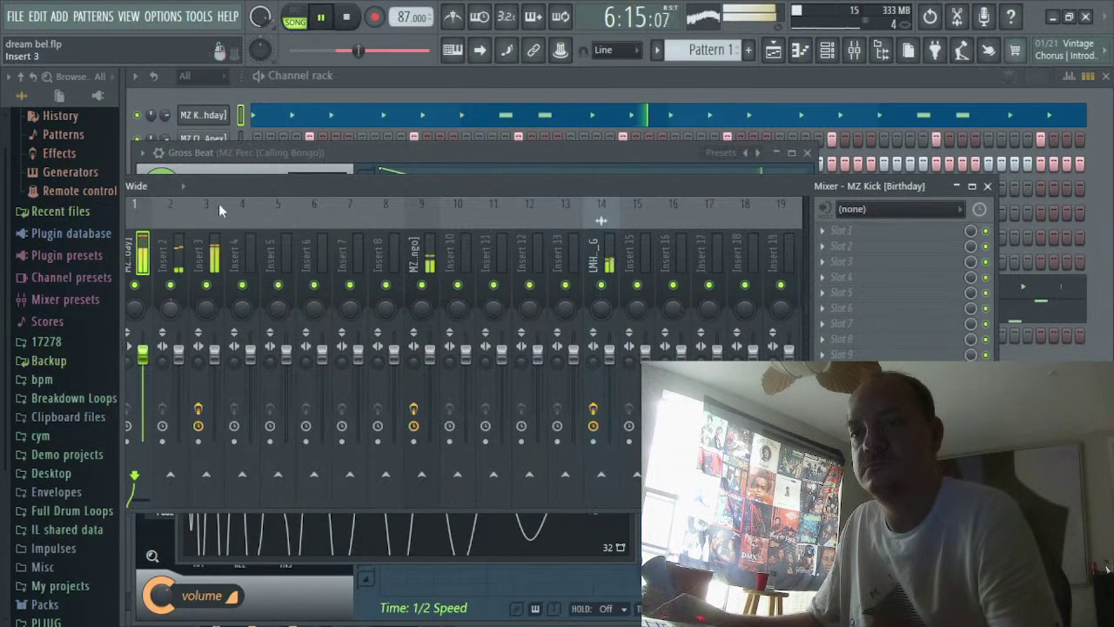
left_click(834, 234)
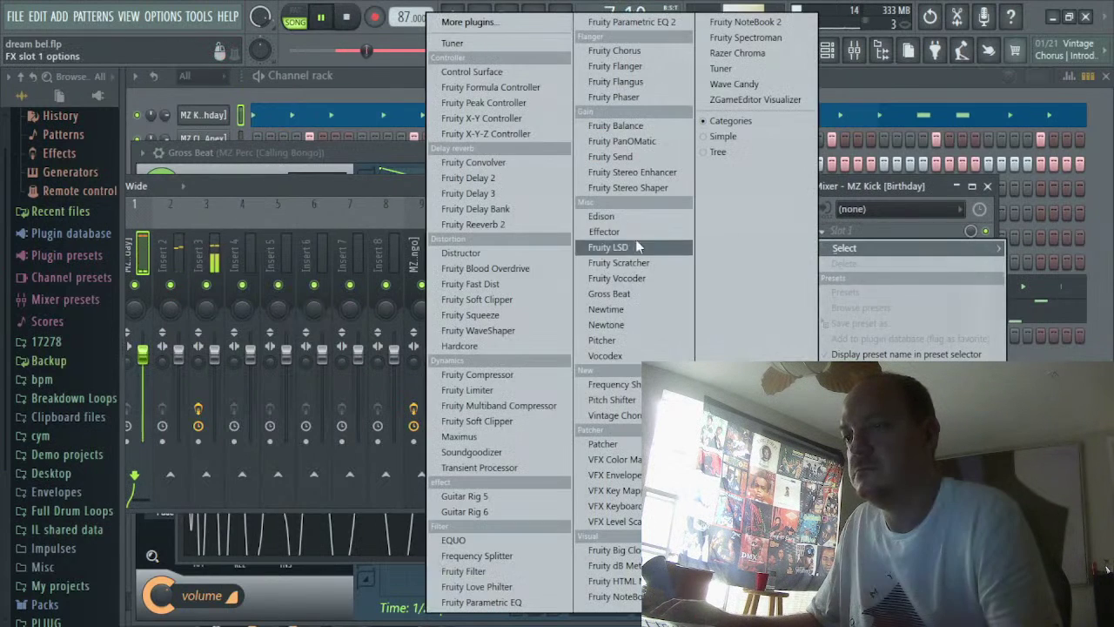
left_click(609, 293)
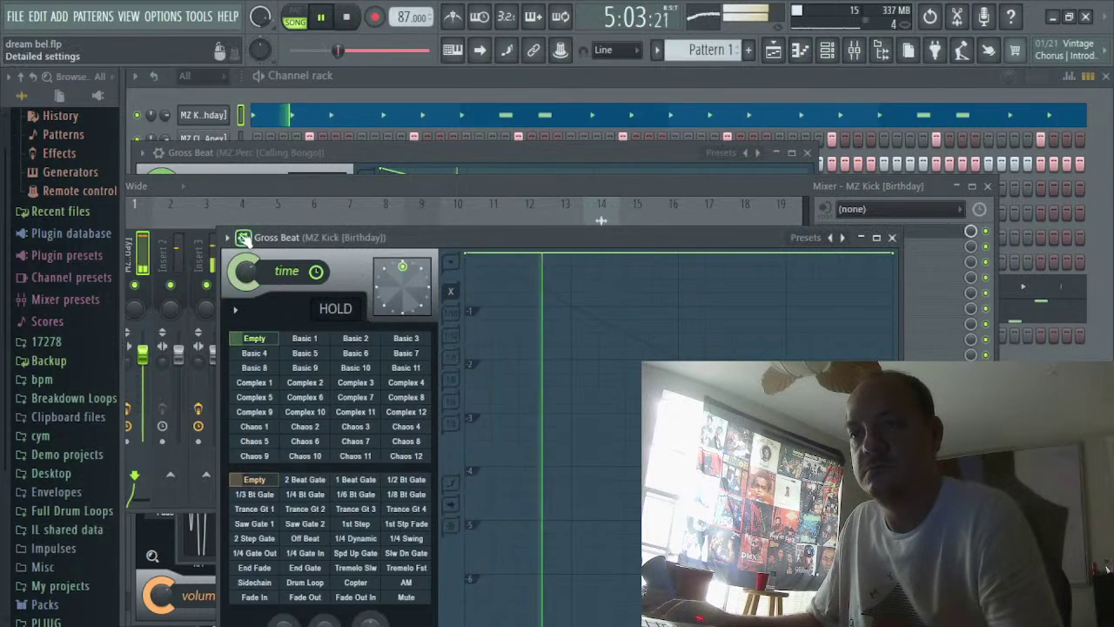
left_click(229, 237)
mouse_move(324, 302)
left_click(428, 332)
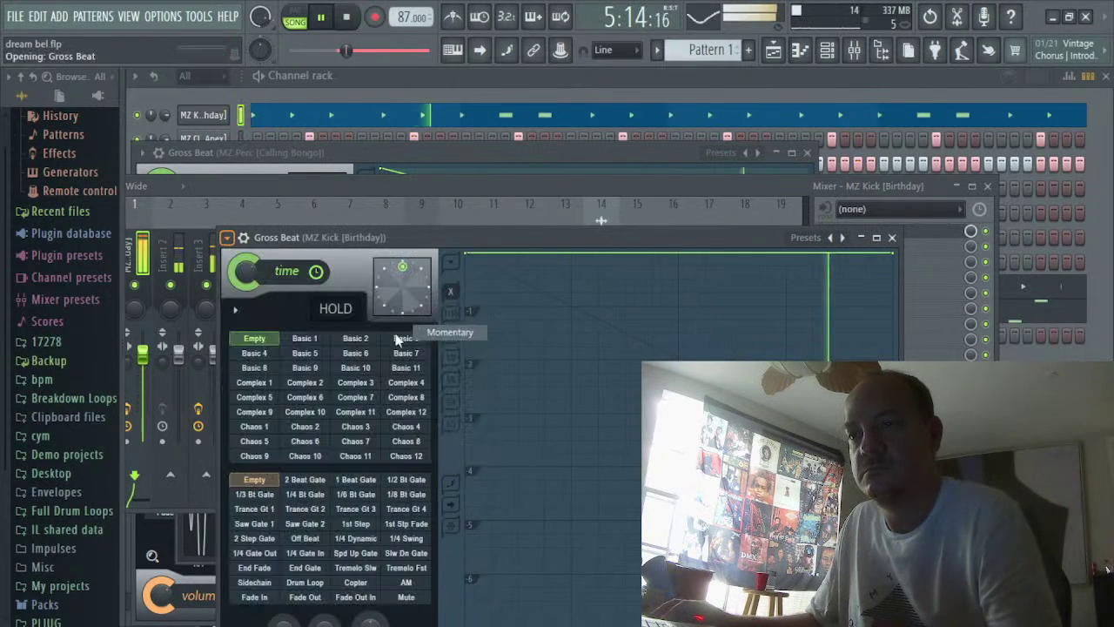
Restart playback and audition 3/4 Repeat and 1/2 Repeat on the kick, ending on the Empty time slot
key("space")
left_click(252, 353)
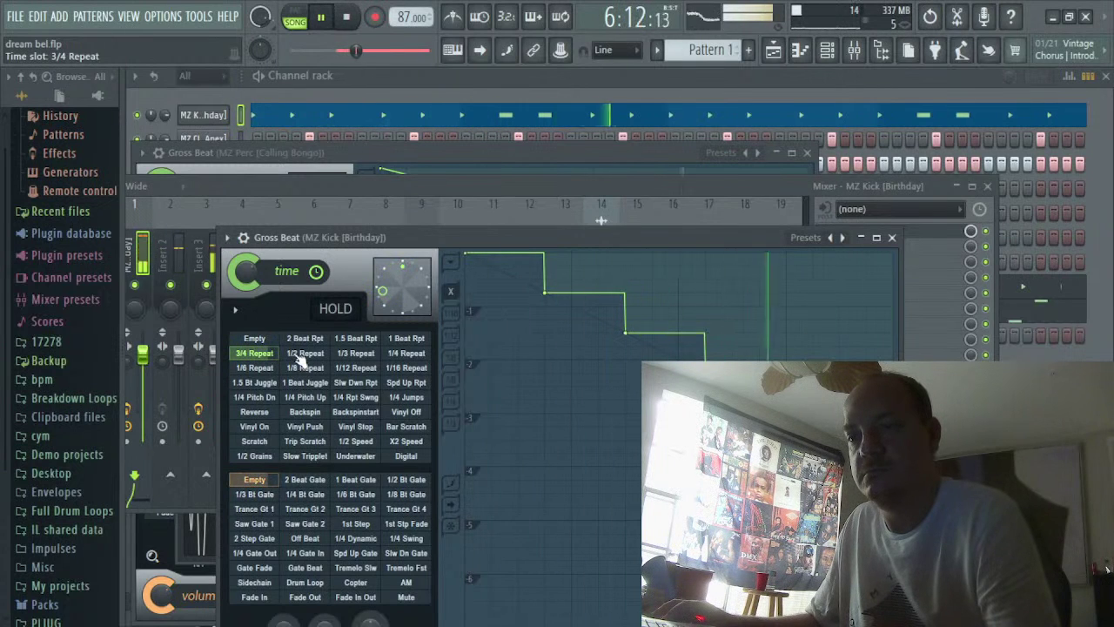
left_click(301, 354)
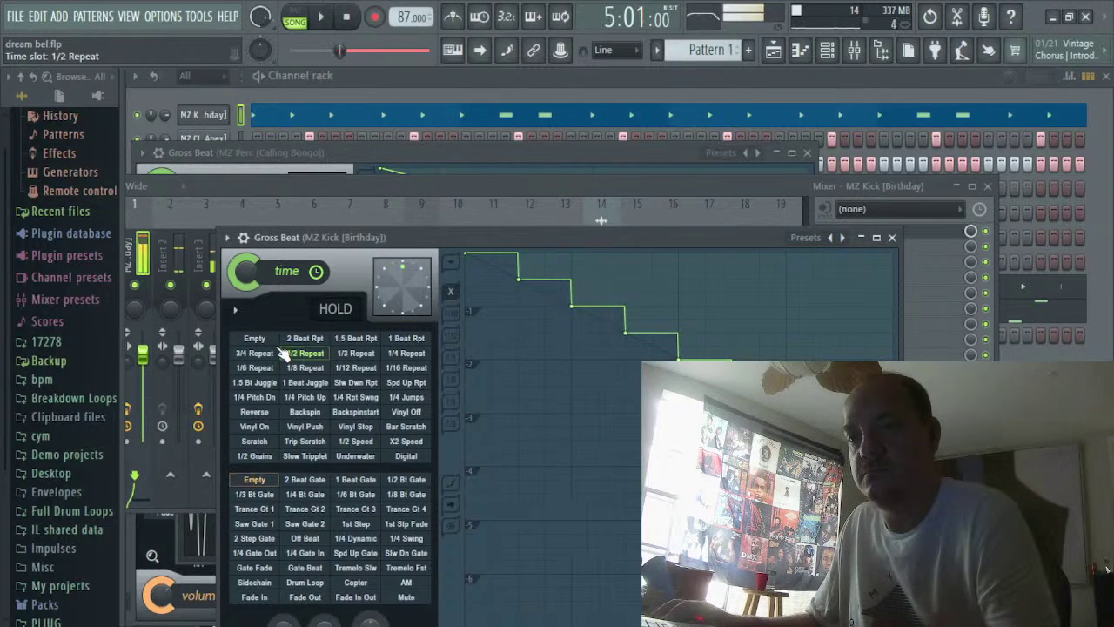
left_click(272, 355)
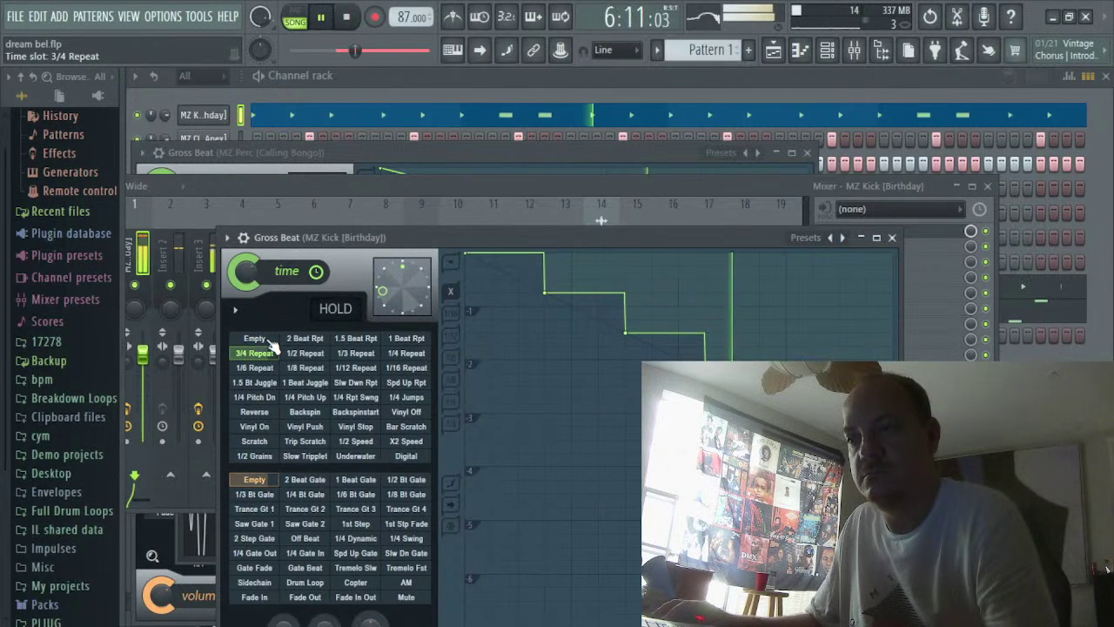
left_click(266, 340)
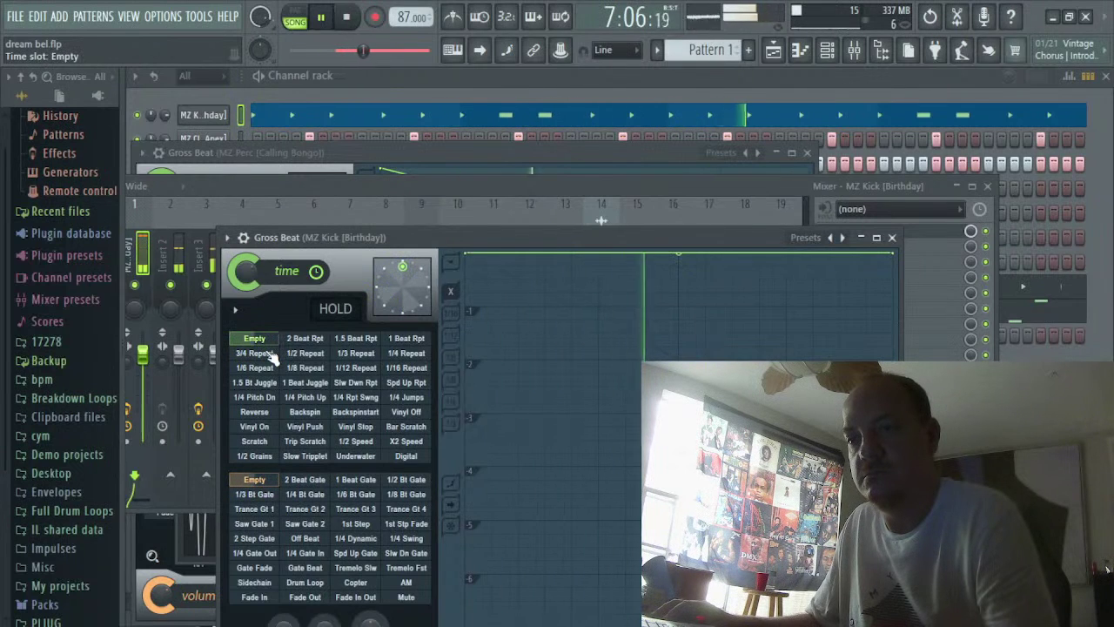
Try 3/4 Repeat on the kick, followed by two bursts of 1/2 Repeat, each returning to Empty
left_click(270, 354)
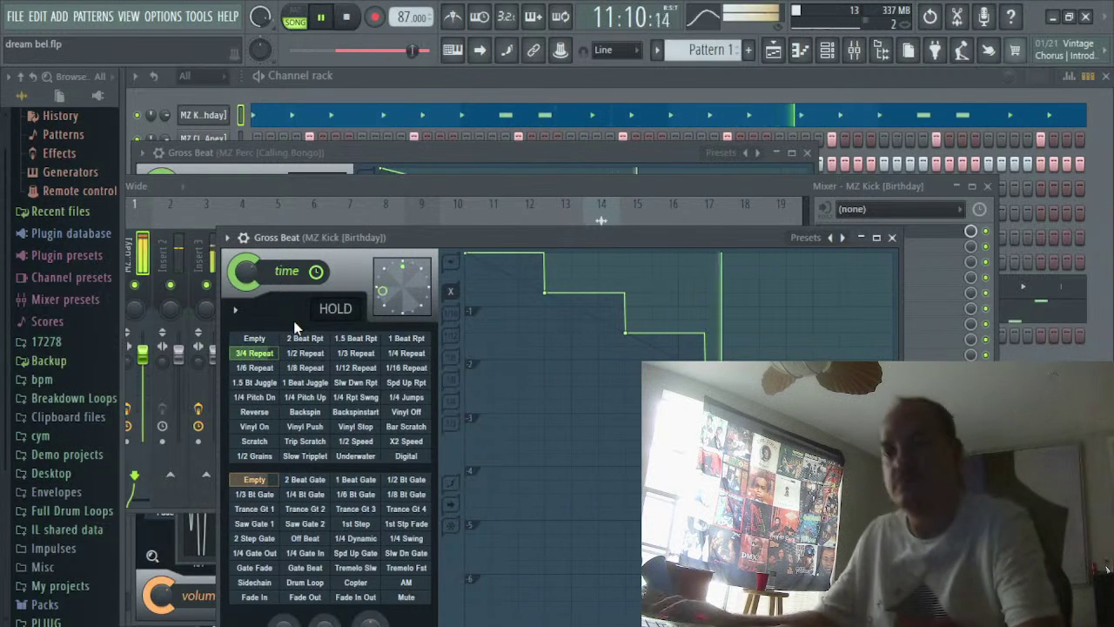
left_click(307, 353)
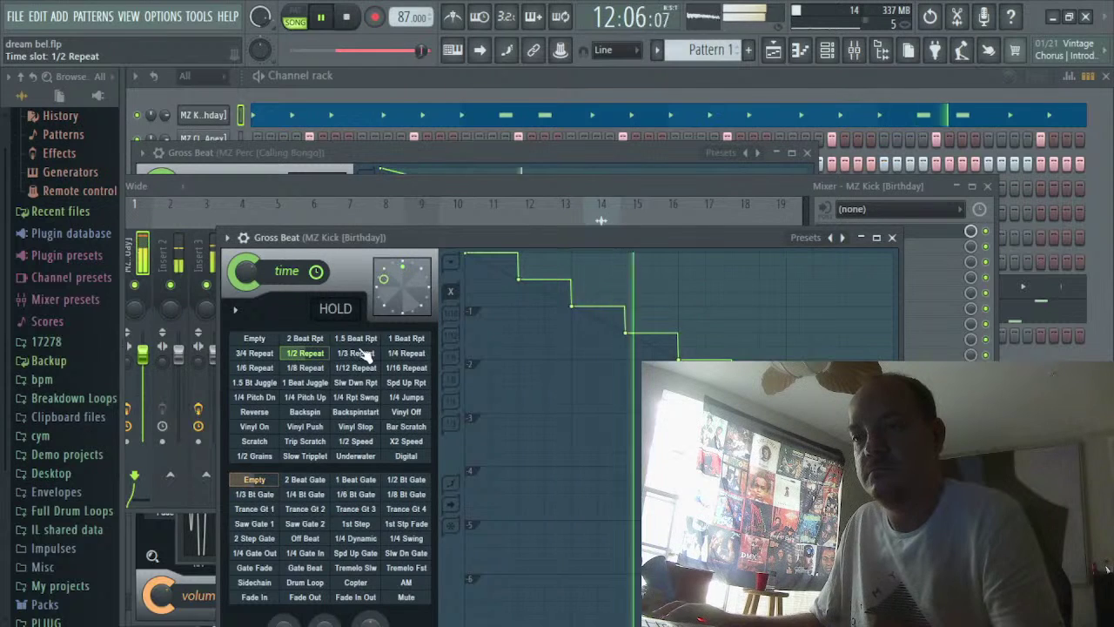
left_click(260, 341)
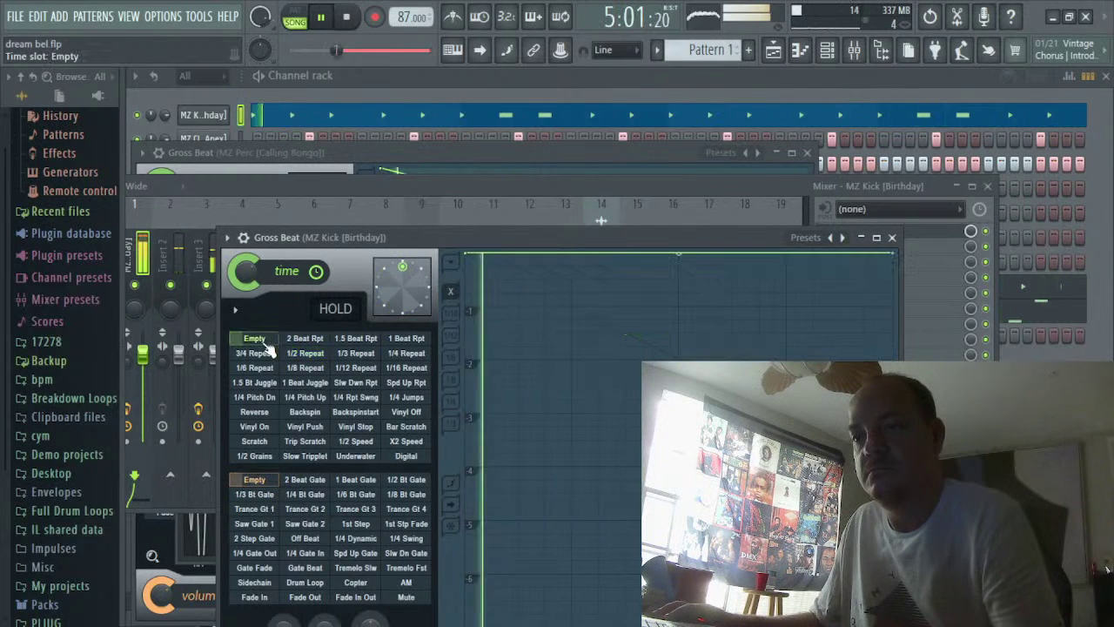
left_click(300, 353)
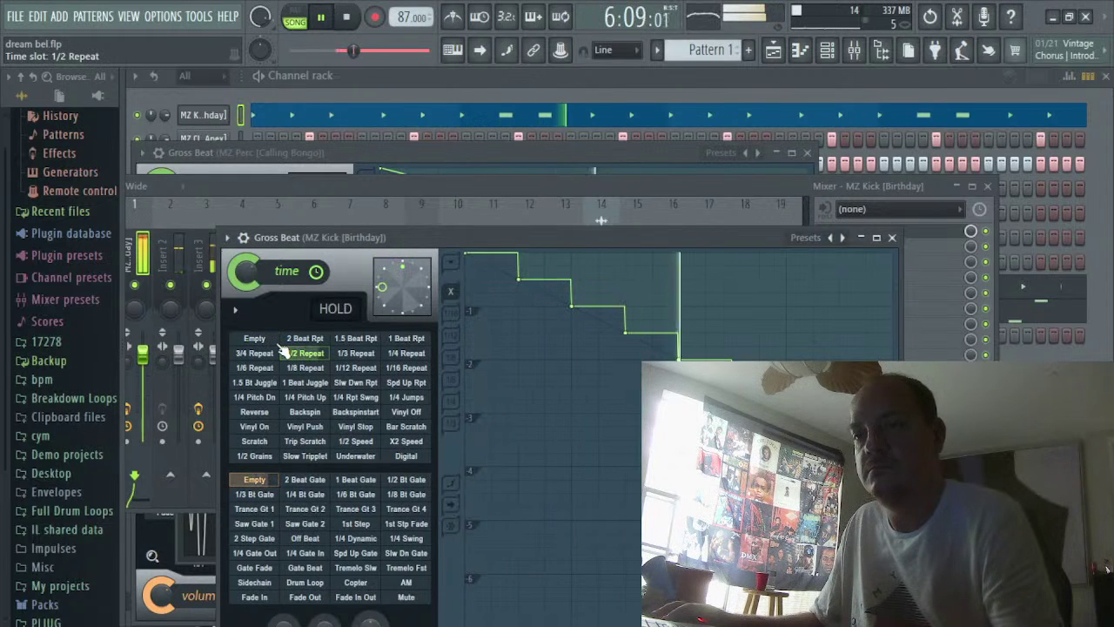
left_click(263, 341)
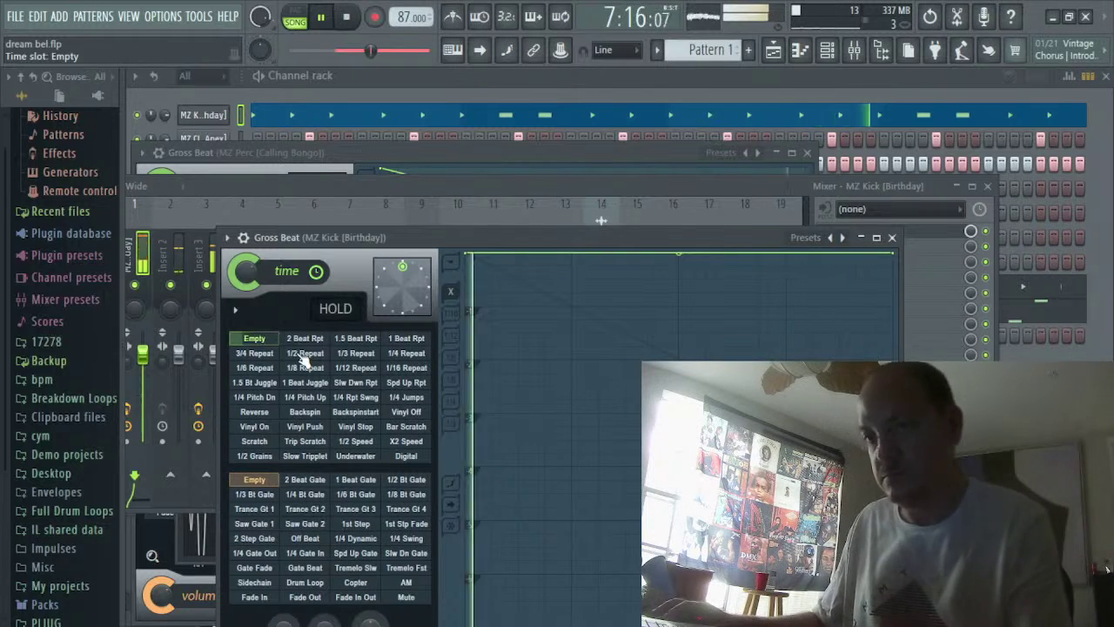
Audition one burst of 1/2 Repeat and one of 1/4 Repeat on the kick, returning to Empty after each
left_click(303, 354)
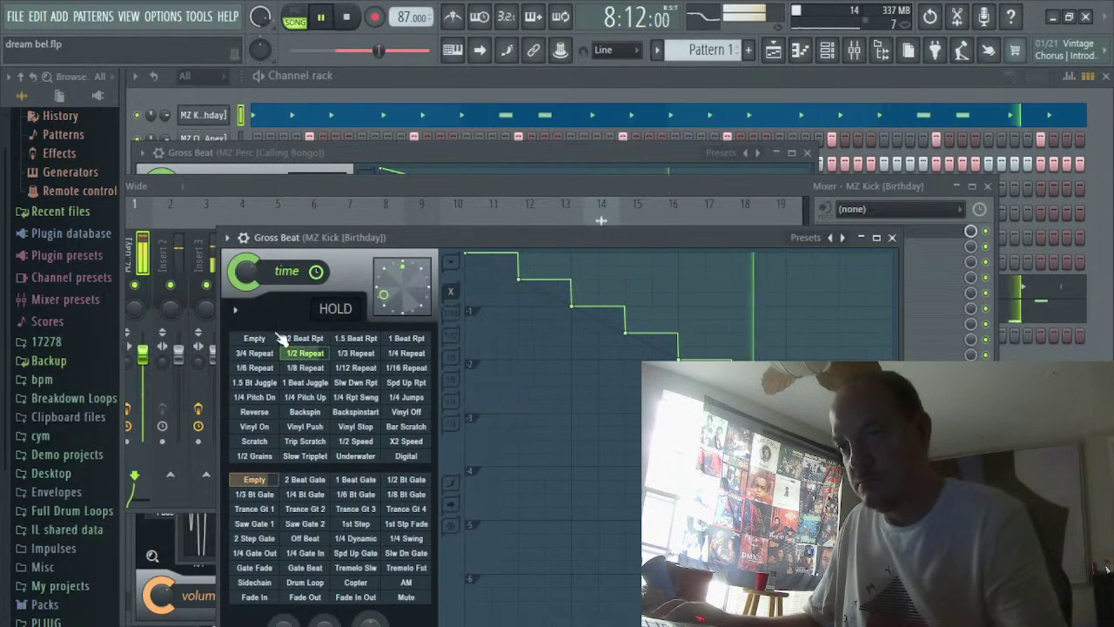
left_click(272, 340)
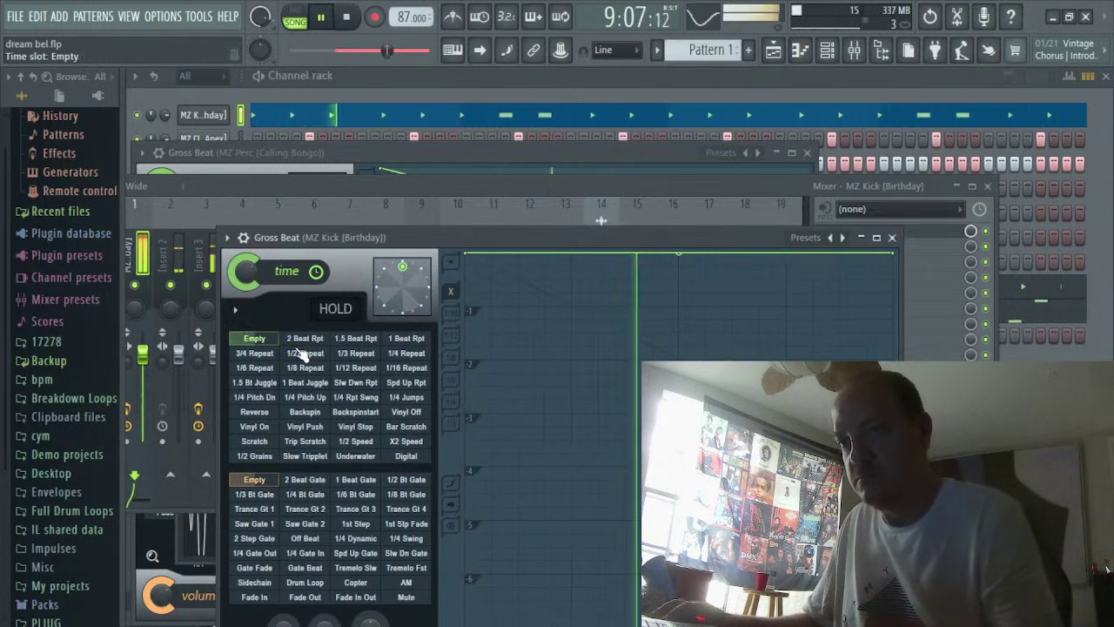
left_click(396, 354)
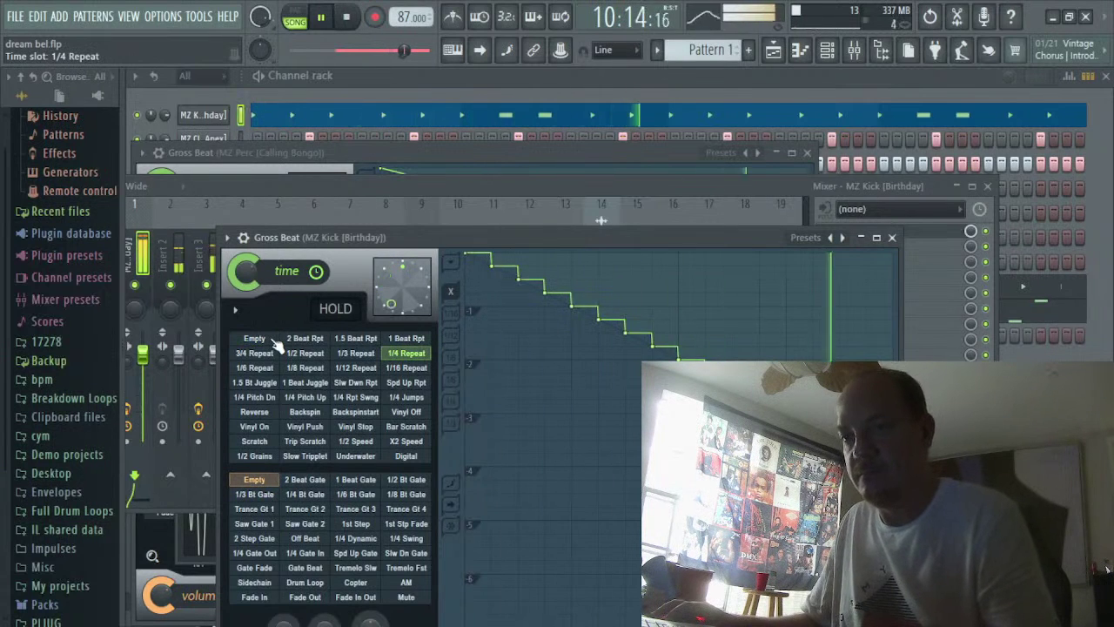
left_click(271, 340)
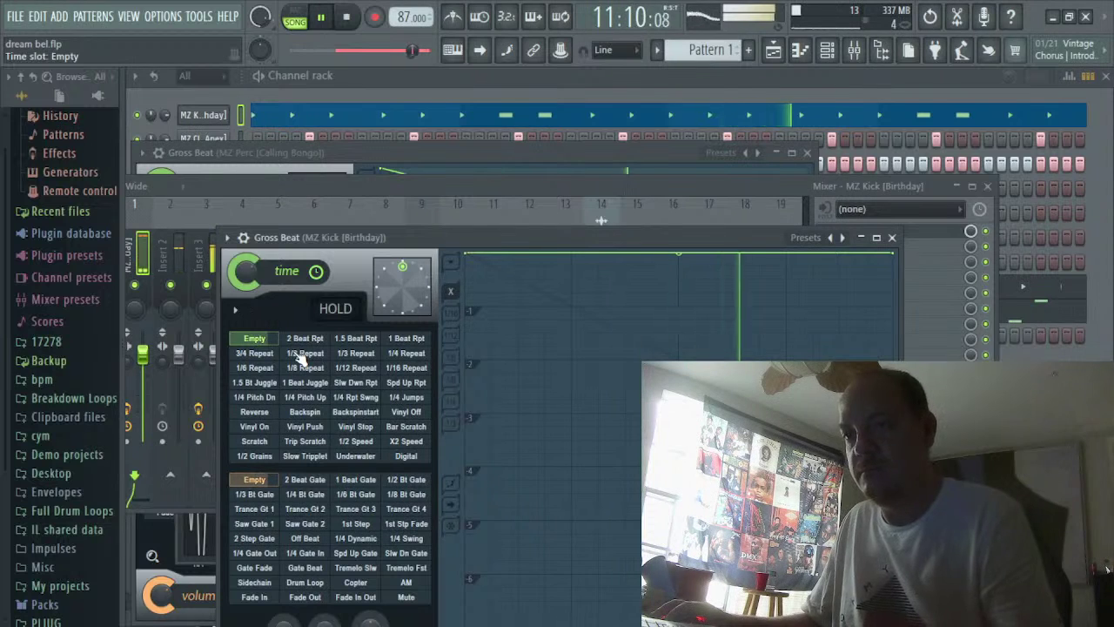
Switch the kick's time slot back and forth between 1/2 Repeat and Empty during playback, ending on 1/2 Repeat
left_click(302, 354)
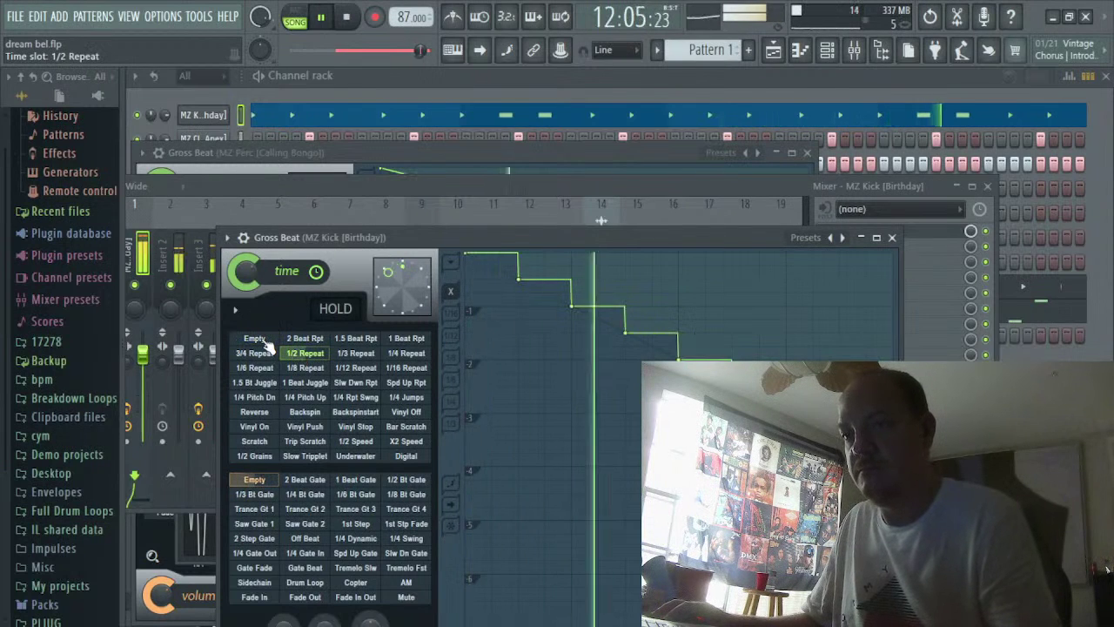
left_click(266, 340)
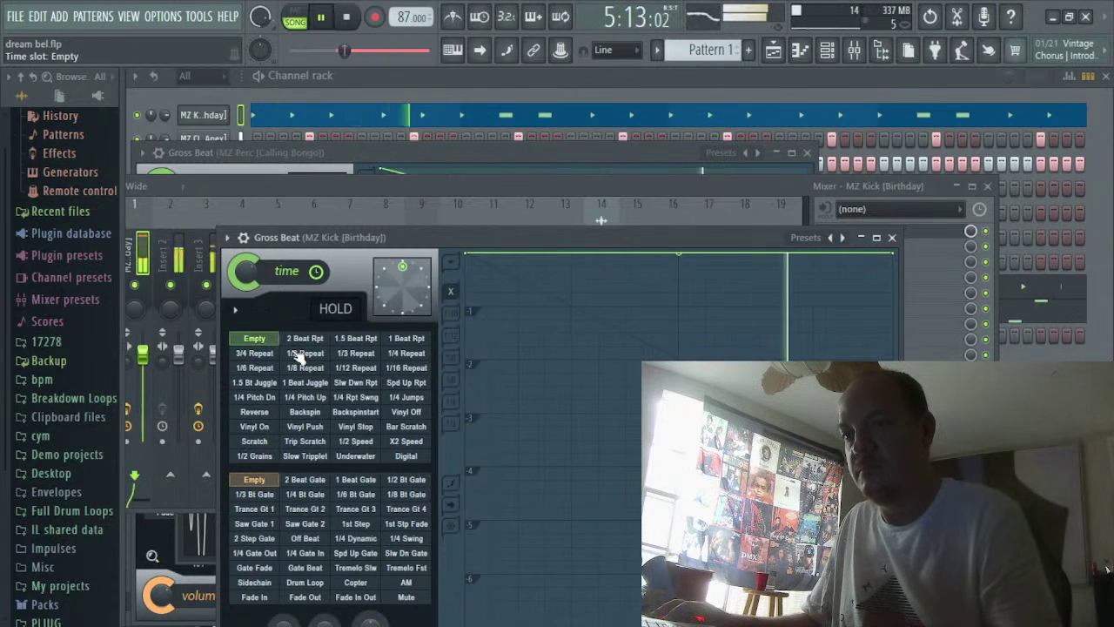
left_click(299, 354)
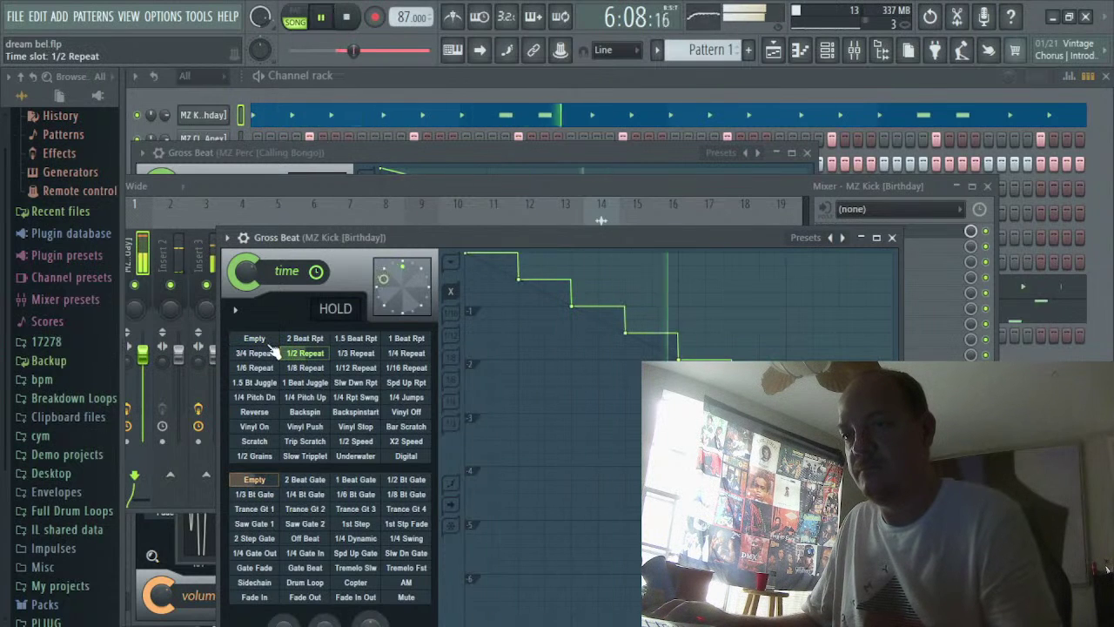
left_click(261, 341)
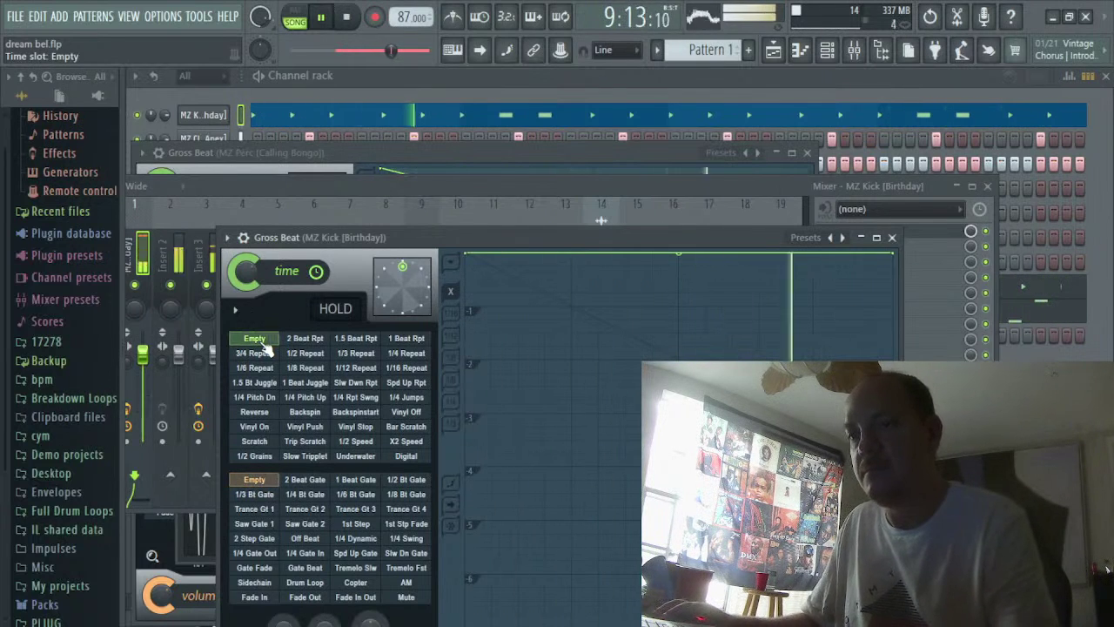
left_click(307, 354)
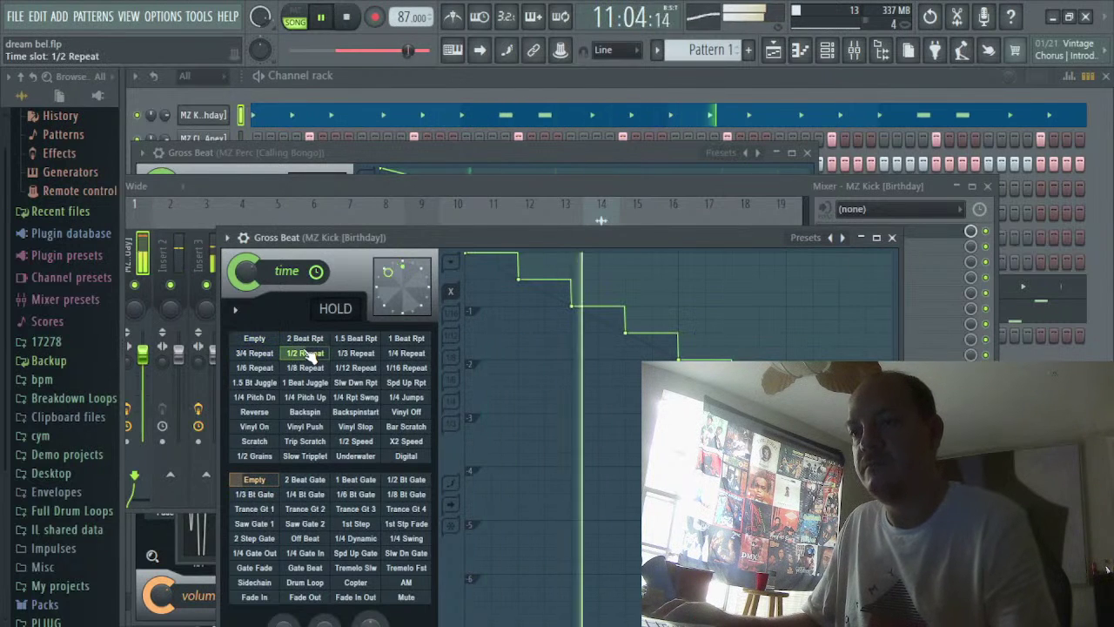
Alternate the kick's Gross Beat time slot between 1/4 Repeat and 1/2 Repeat during playback, ending on 1/2 Repeat
left_click(400, 354)
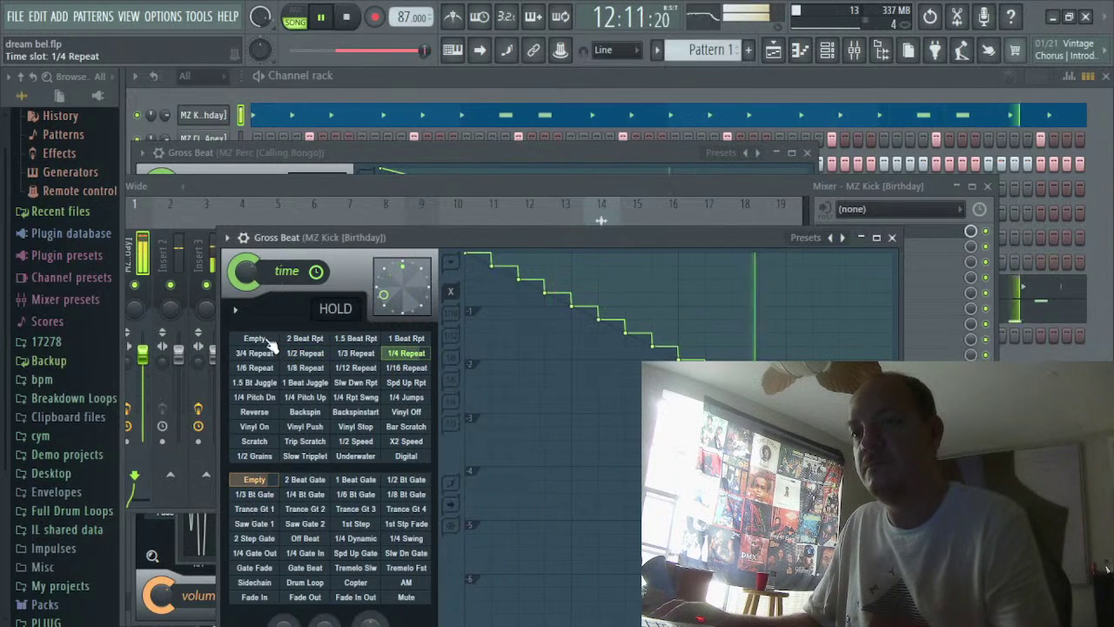
left_click(296, 354)
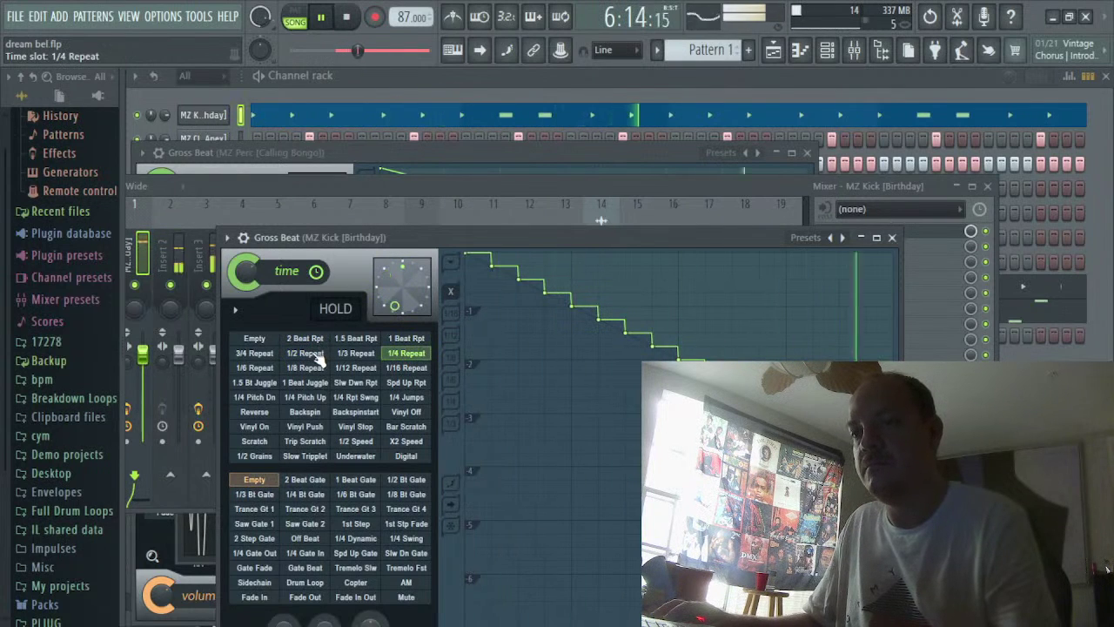
left_click(315, 355)
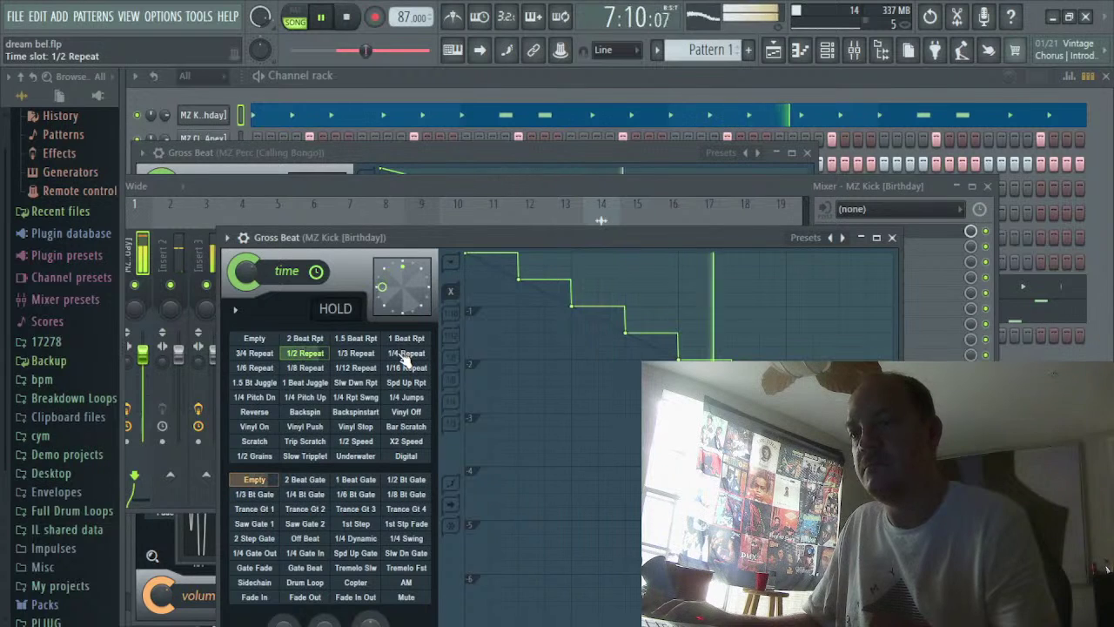
left_click(403, 355)
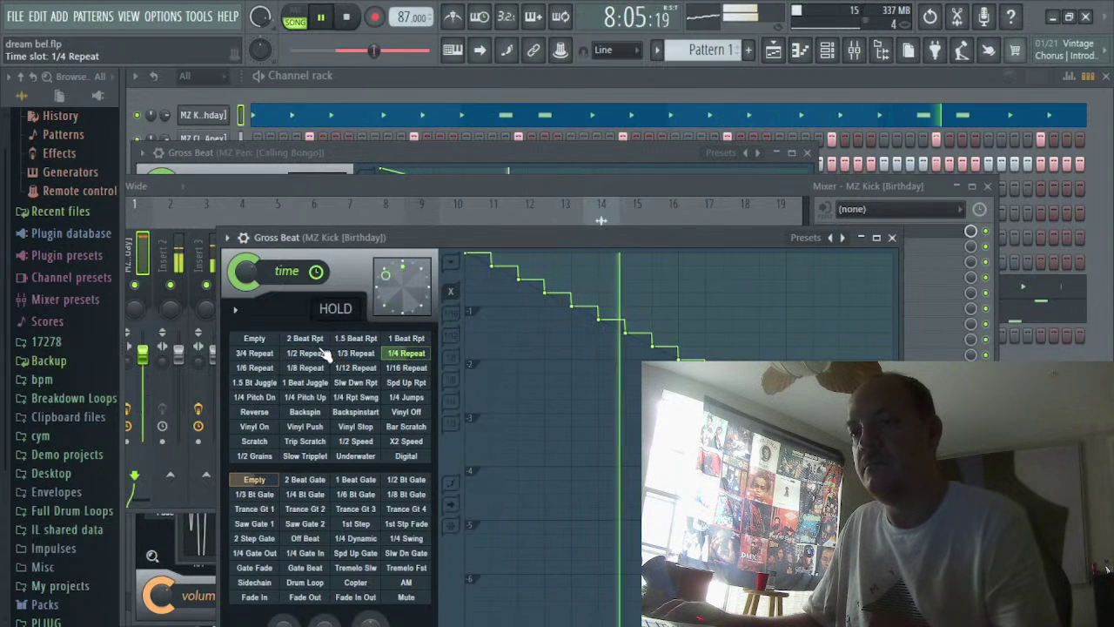
left_click(313, 357)
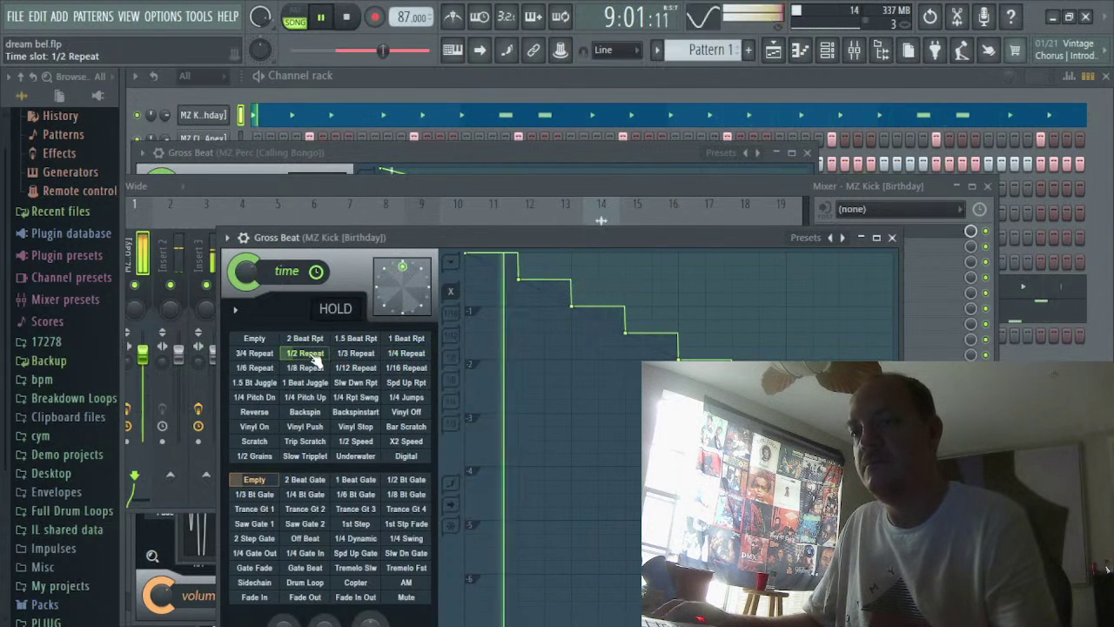
Try 1/8, 1/2 and 1/6 Repeat on the kick, stop playback, and reset its time slot to Empty
left_click(284, 369)
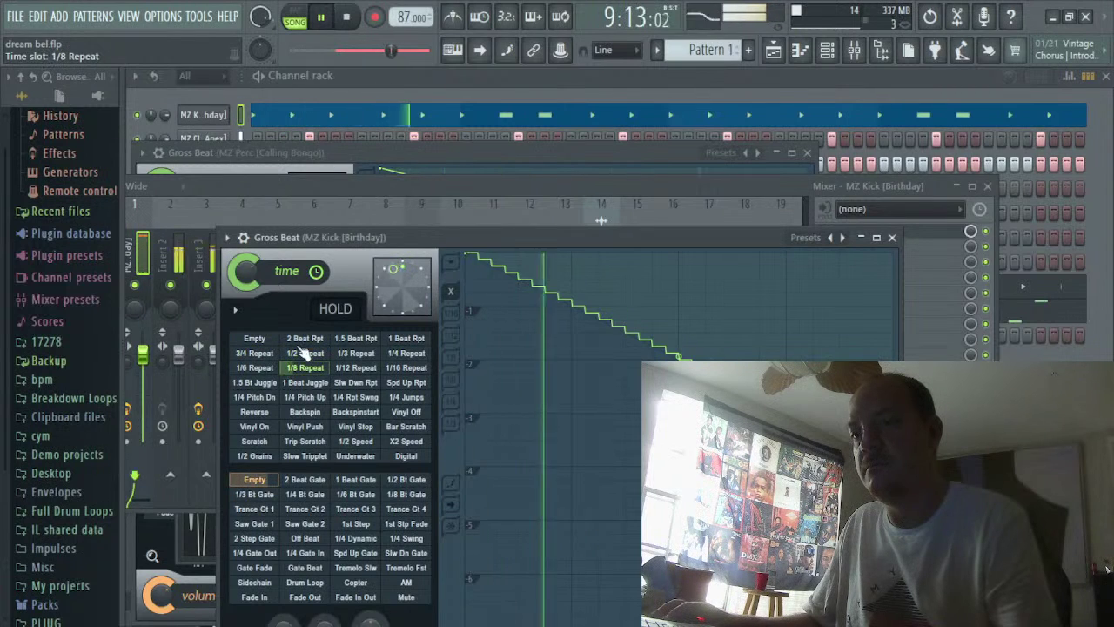
left_click(301, 352)
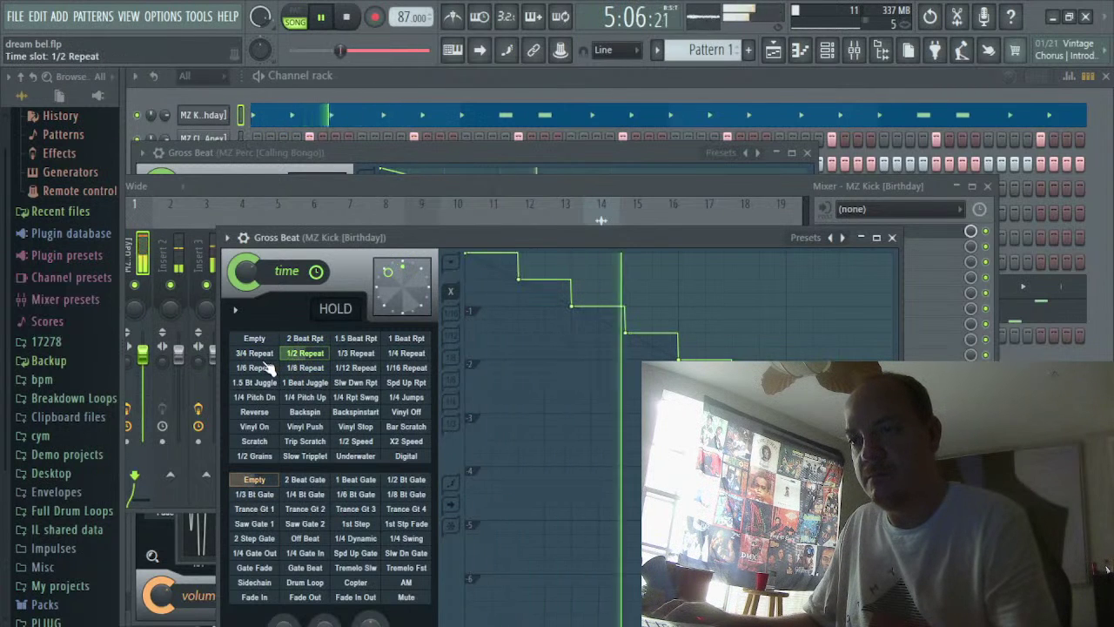
left_click(262, 368)
key("space")
left_click(253, 343)
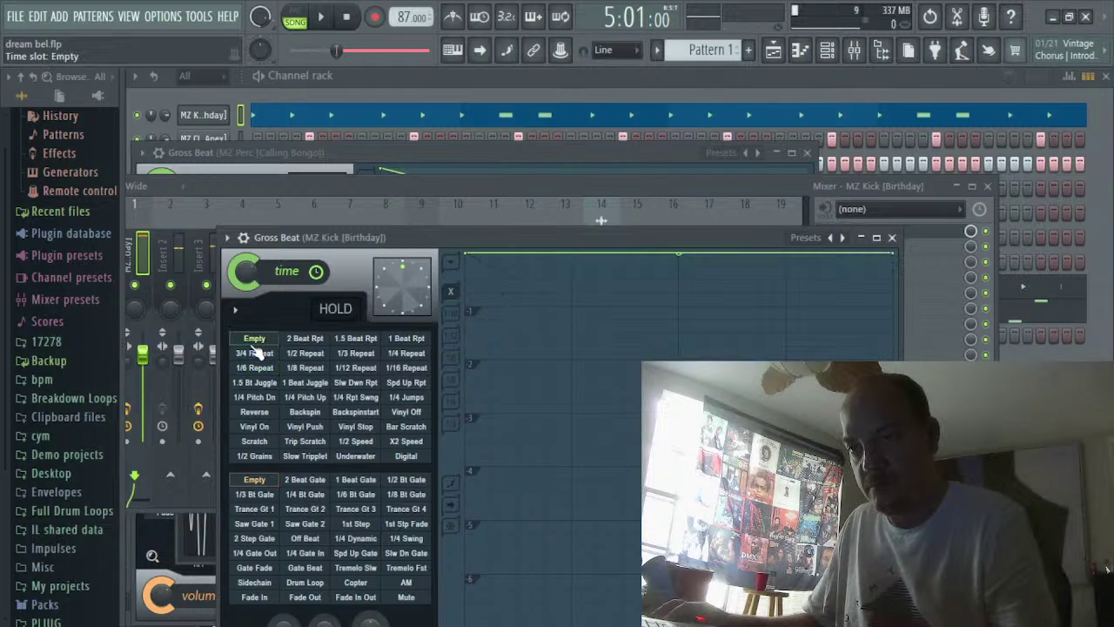
Restart playback and audition bursts of 1/2, 1/8 and again 1/2 Repeat on the kick, returning to Empty after each
key("space")
left_click(303, 352)
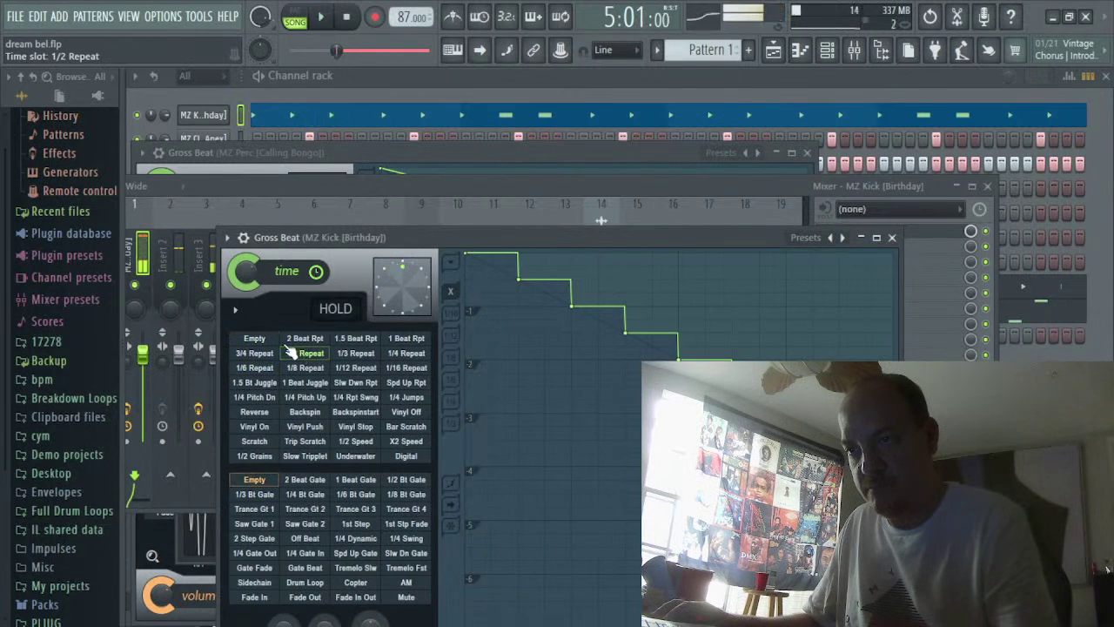
left_click(268, 339)
left_click(305, 368)
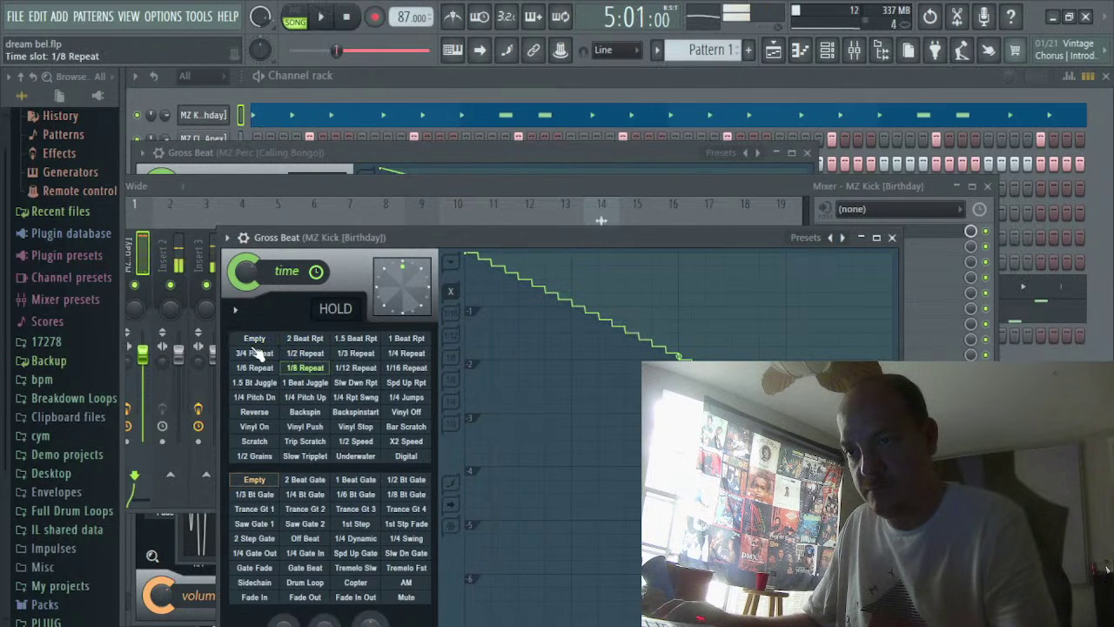
left_click(254, 341)
left_click(301, 353)
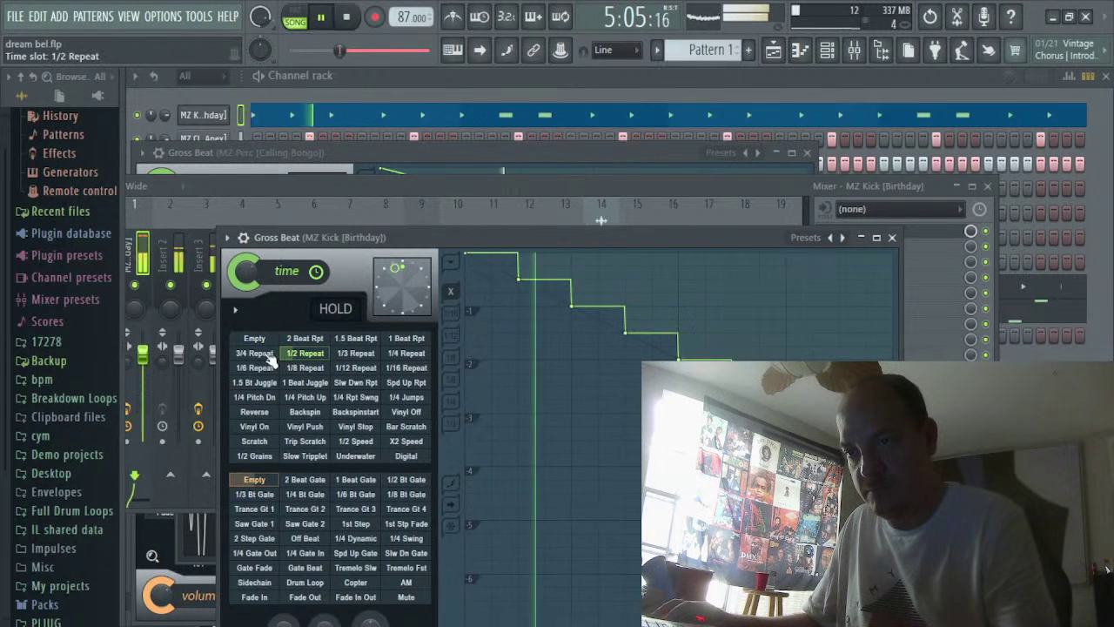
left_click(256, 339)
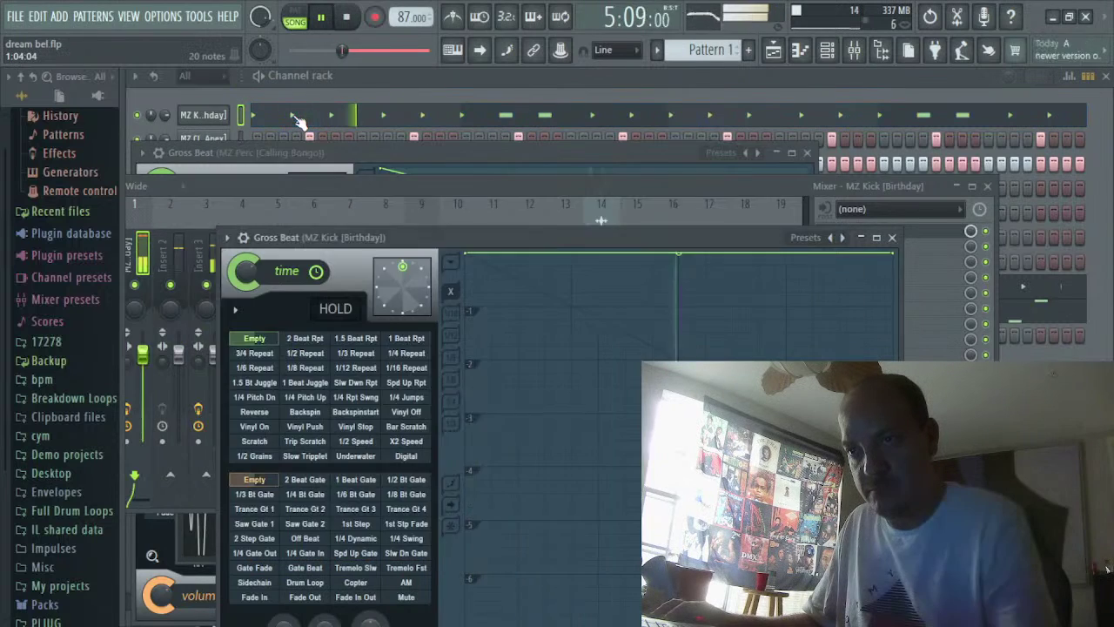
In the kick's piano roll, add a C5 note at step 13 of bar 1 and remove the trial note at step 5
left_click(304, 117)
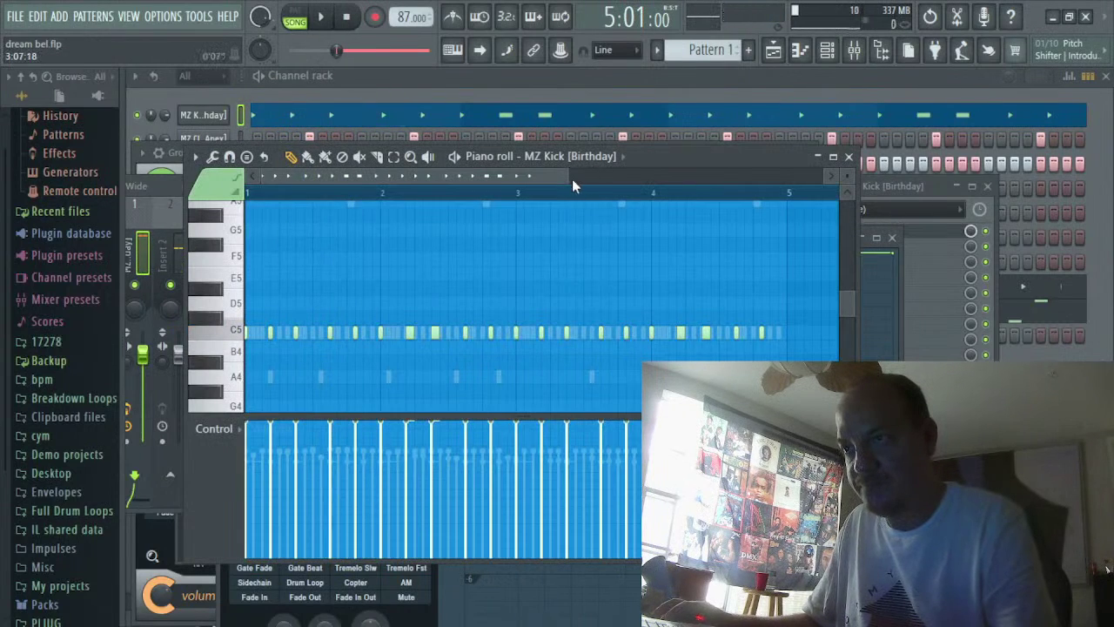
left_click_drag(567, 176, 434, 177)
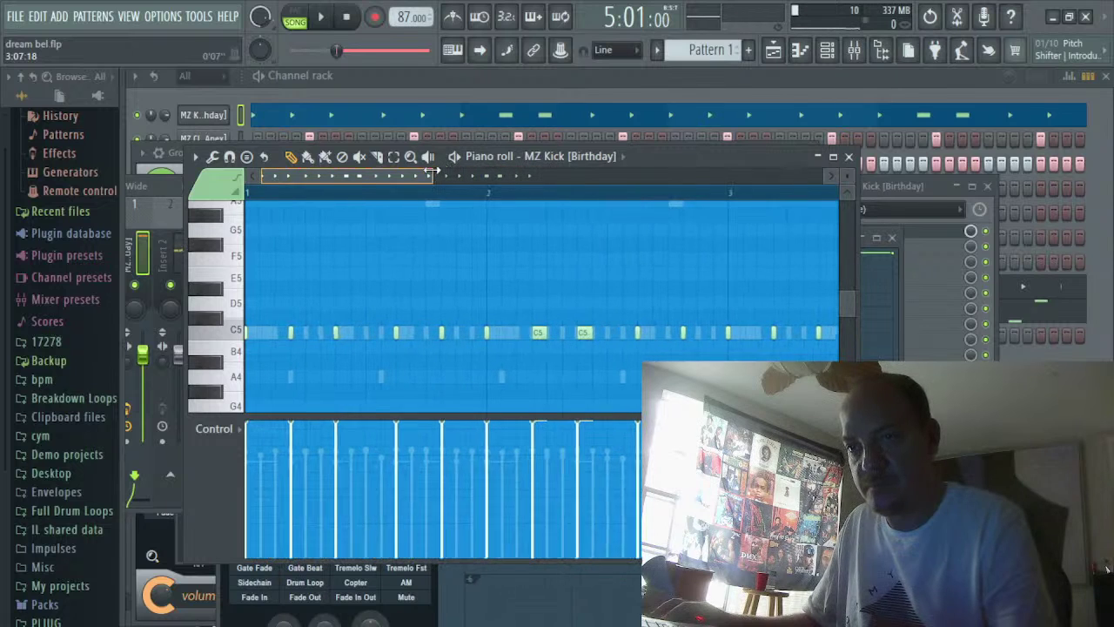
left_click(306, 332)
key("space")
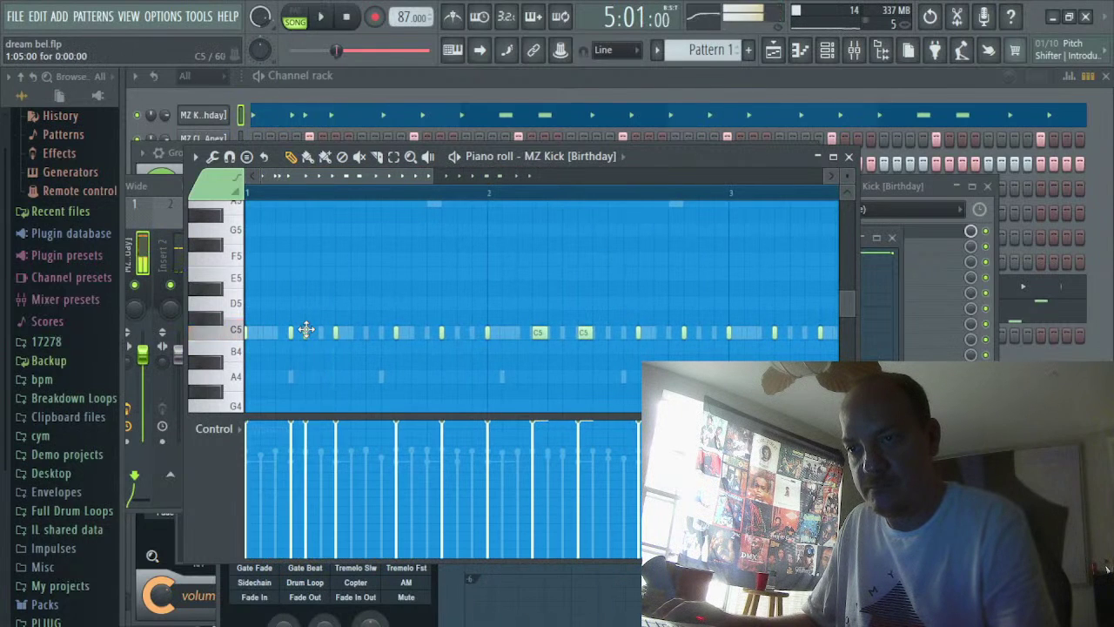
left_click(349, 333)
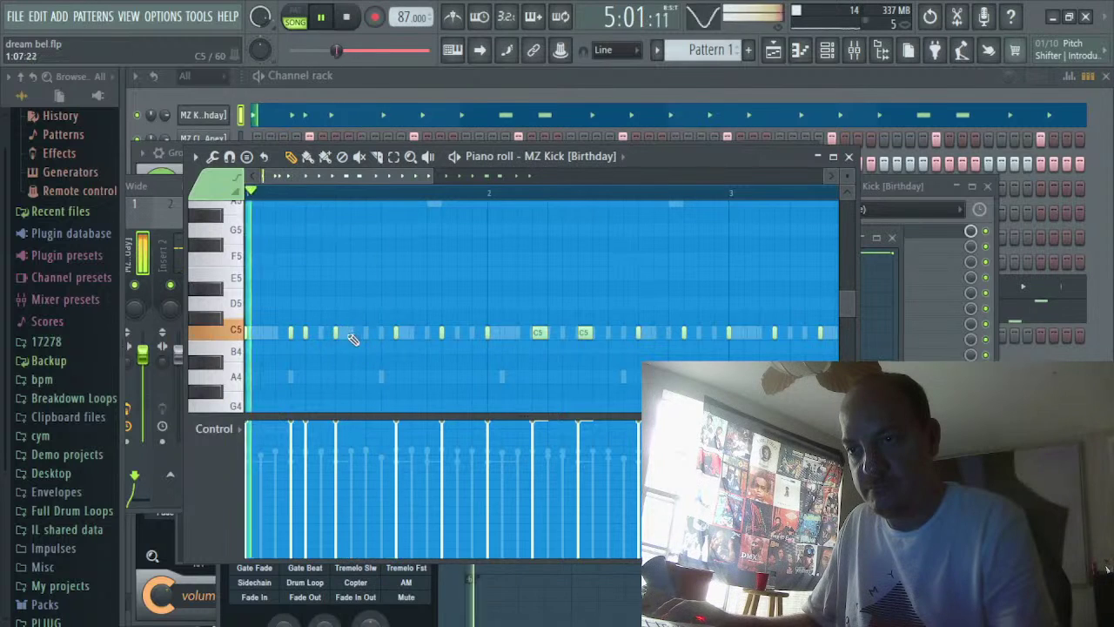
left_click(425, 333)
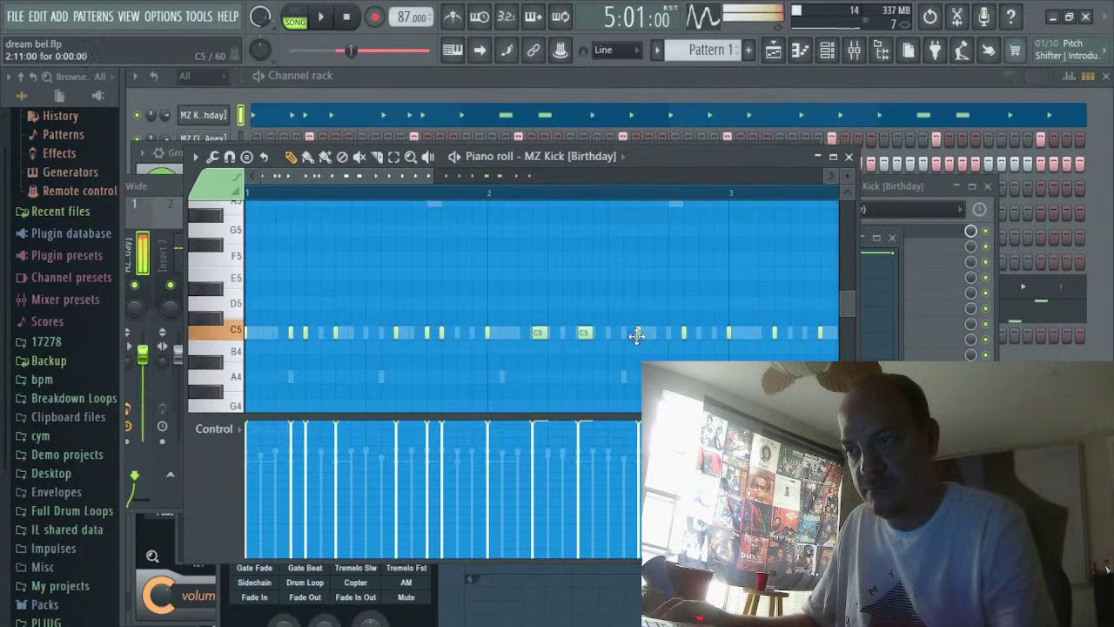
right_click(305, 332)
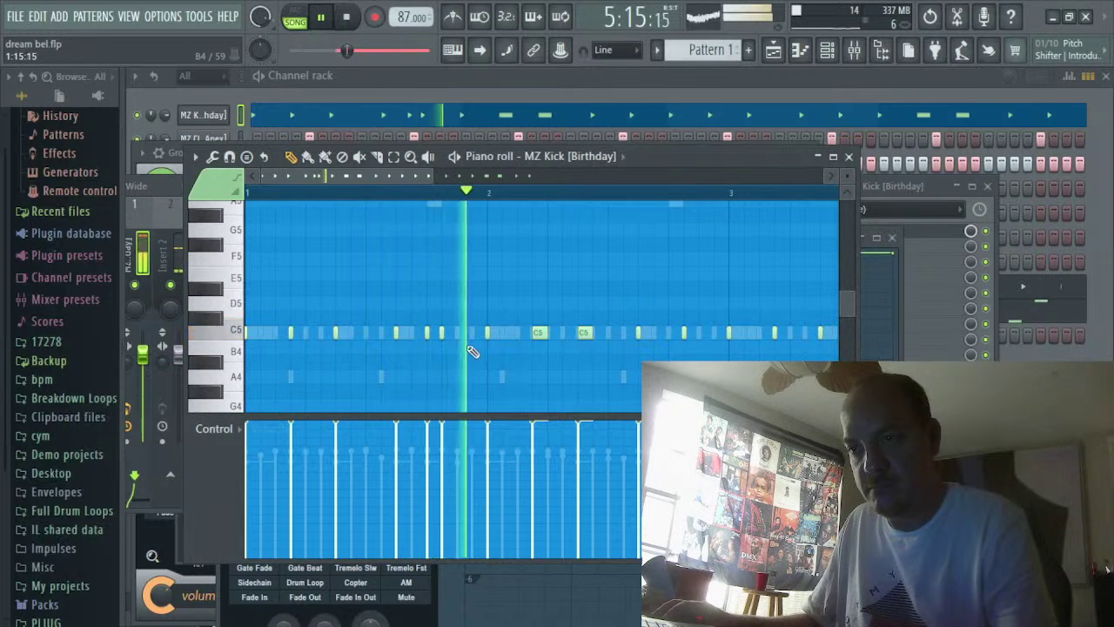
Add a C5 kick note at step 13 of bars 2, 3 and 4 while checking the pattern in playback
left_click(653, 332)
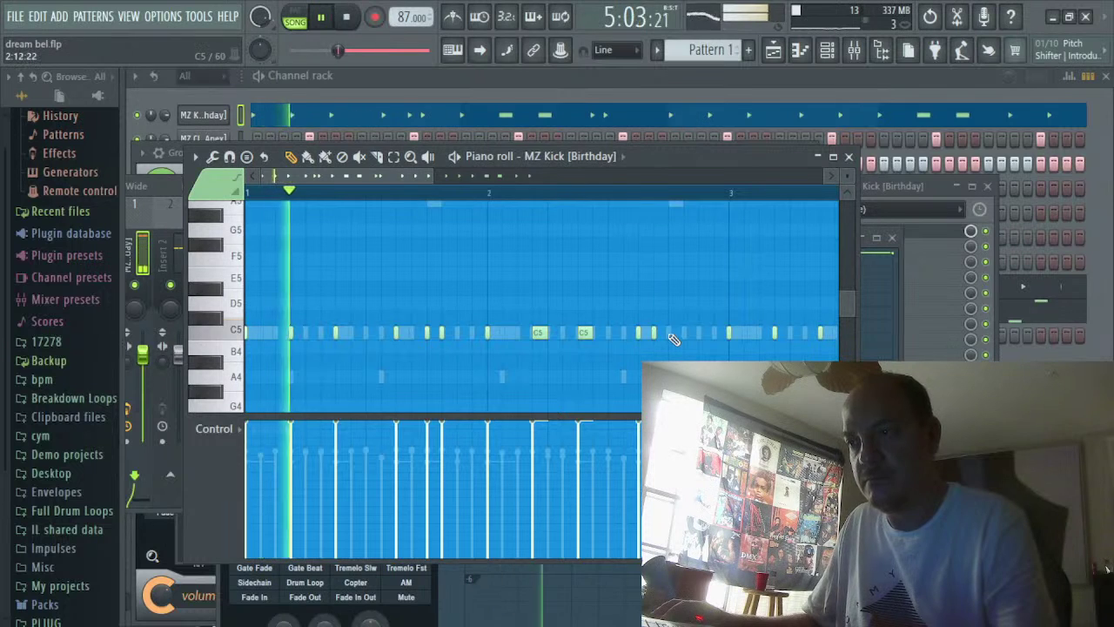
left_click(690, 331)
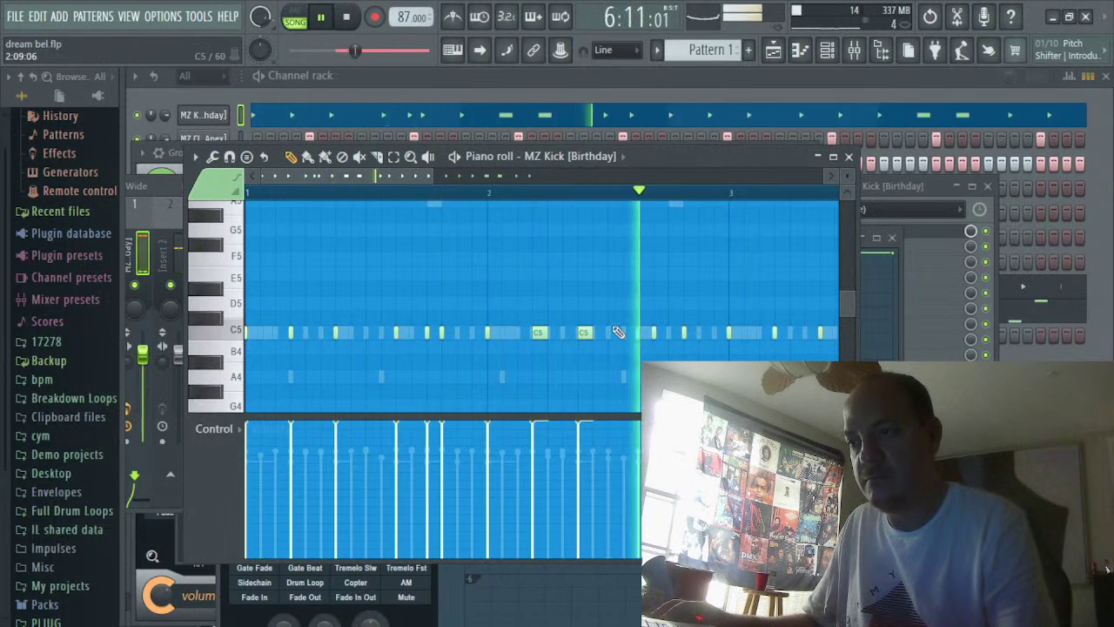
key("space")
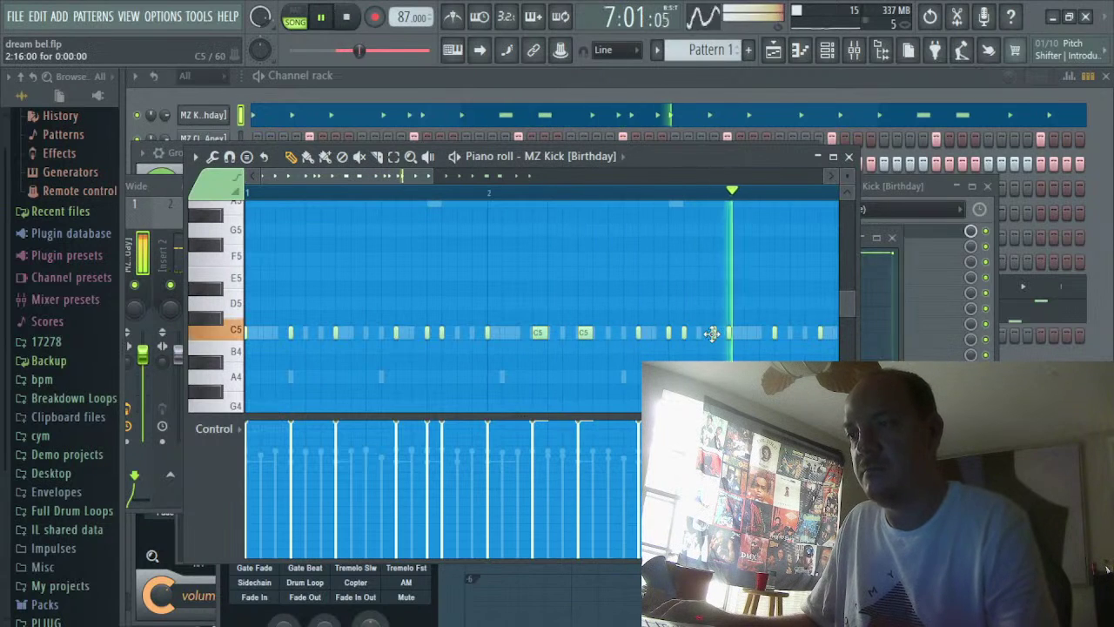
left_click_drag(431, 178, 503, 184)
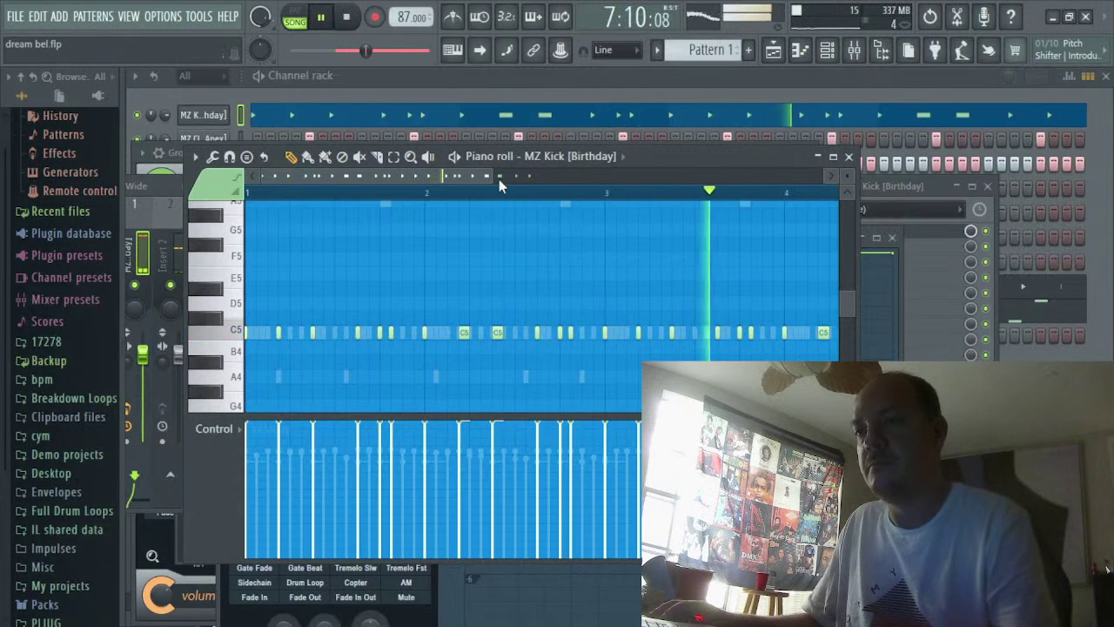
left_click_drag(495, 177, 563, 180)
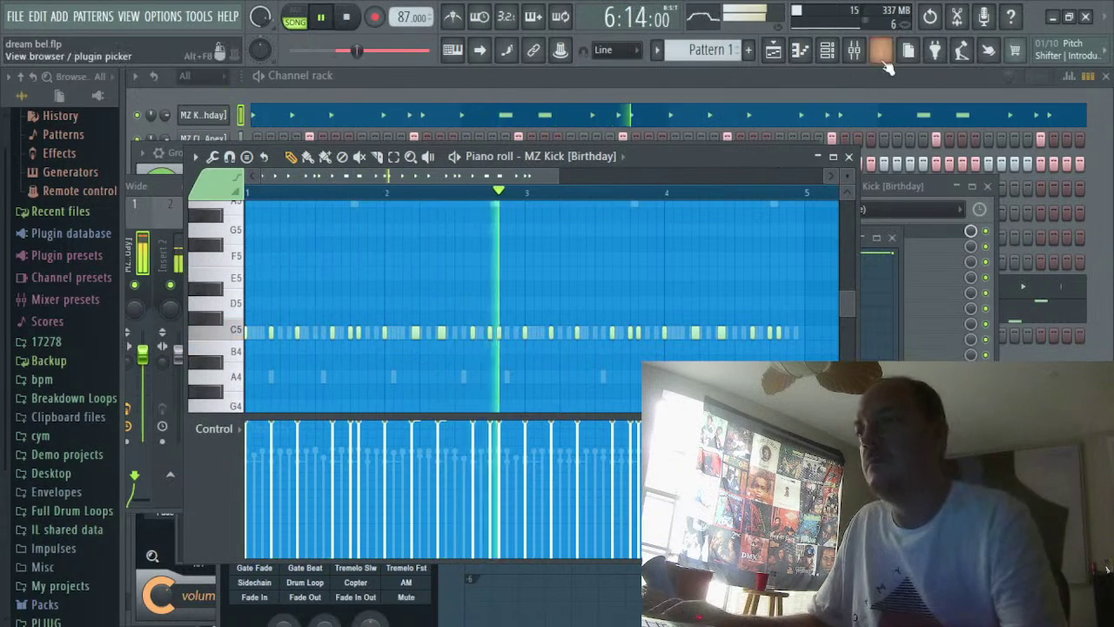
Bring the channel rack to the front, listen through the whole beat, and stop playback
left_click(827, 51)
key("space")
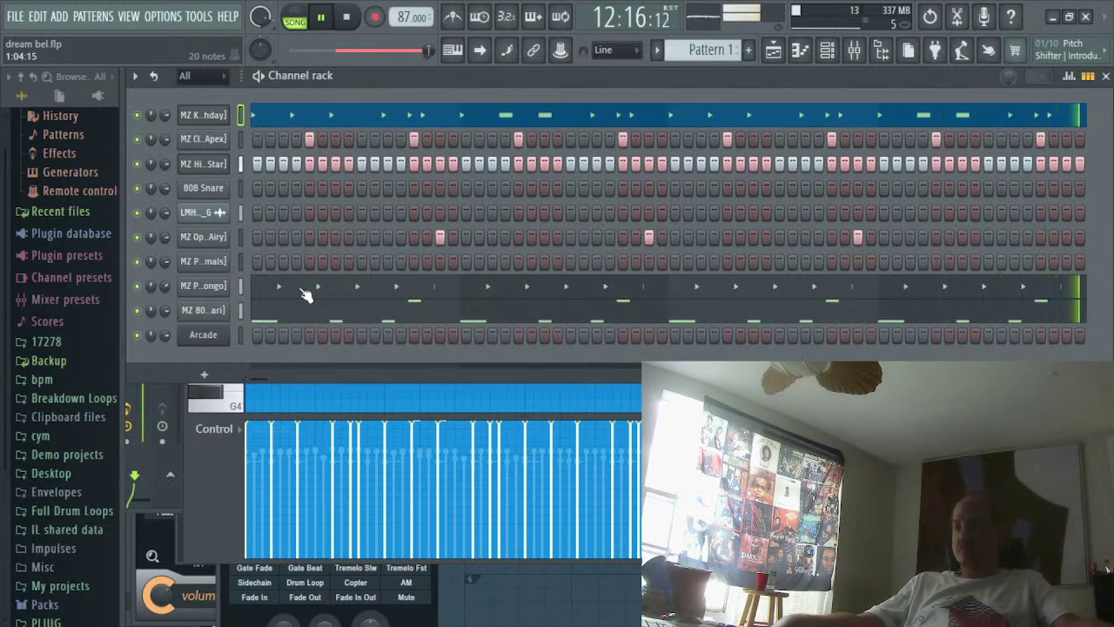
left_click(341, 18)
Save the project and minimize the FL Studio window
left_click(13, 16)
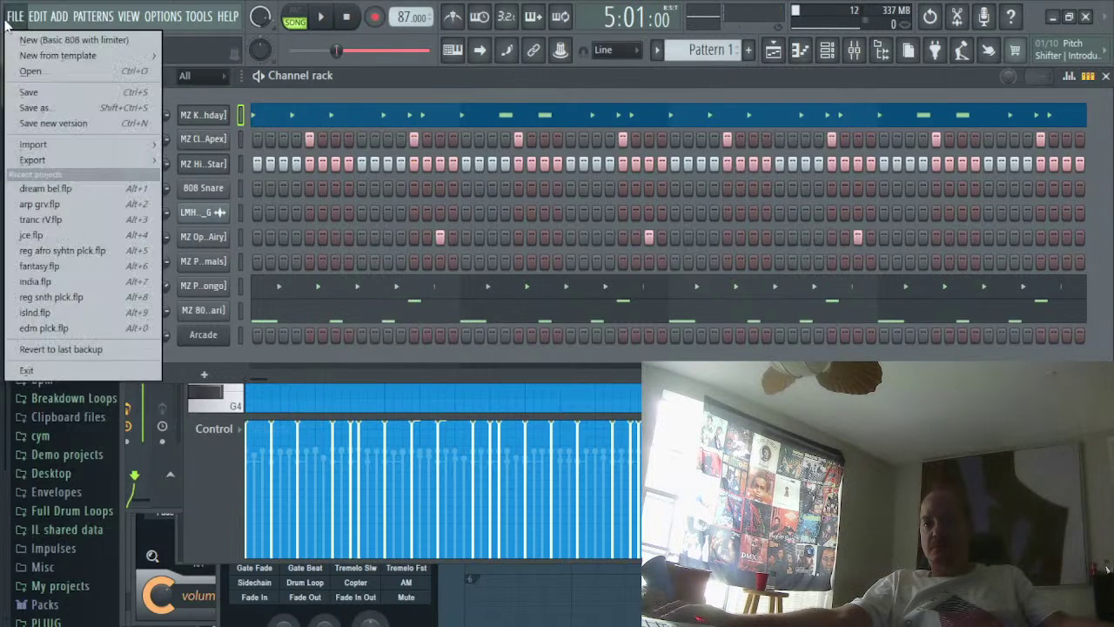
left_click(54, 88)
left_click(1053, 17)
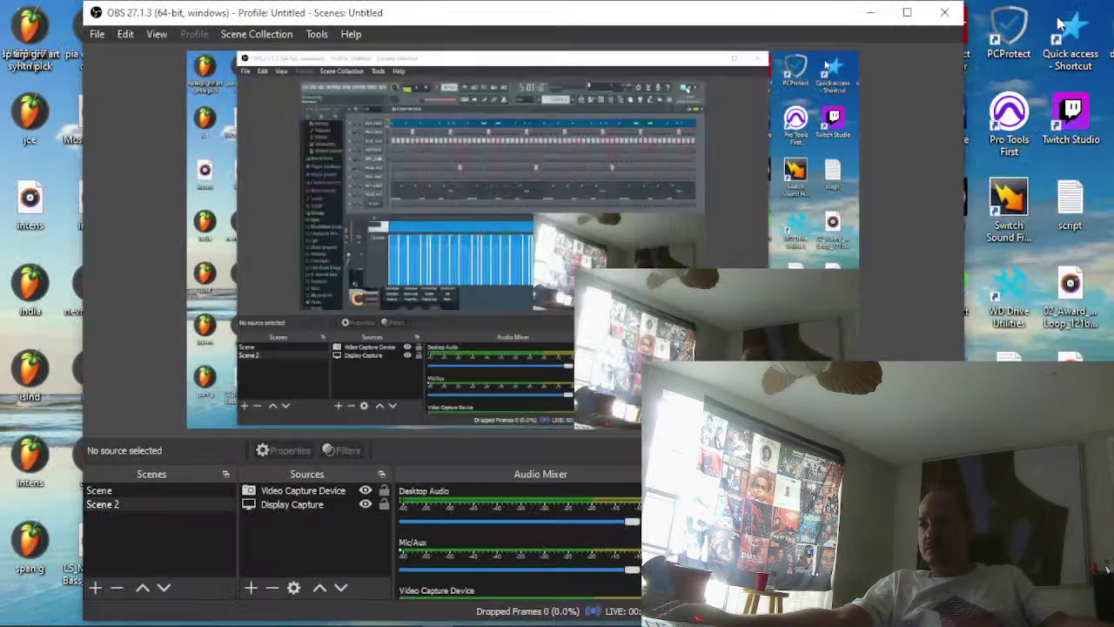